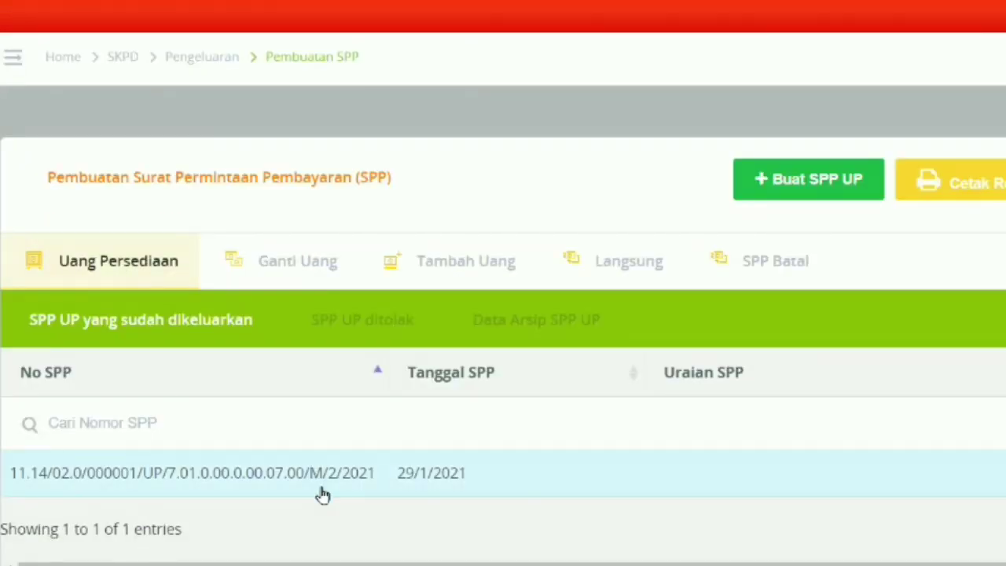
- Try Buat SPP UP, dismiss the refusal, and download the existing 17.000.000 SPP UP printout
click(813, 186)
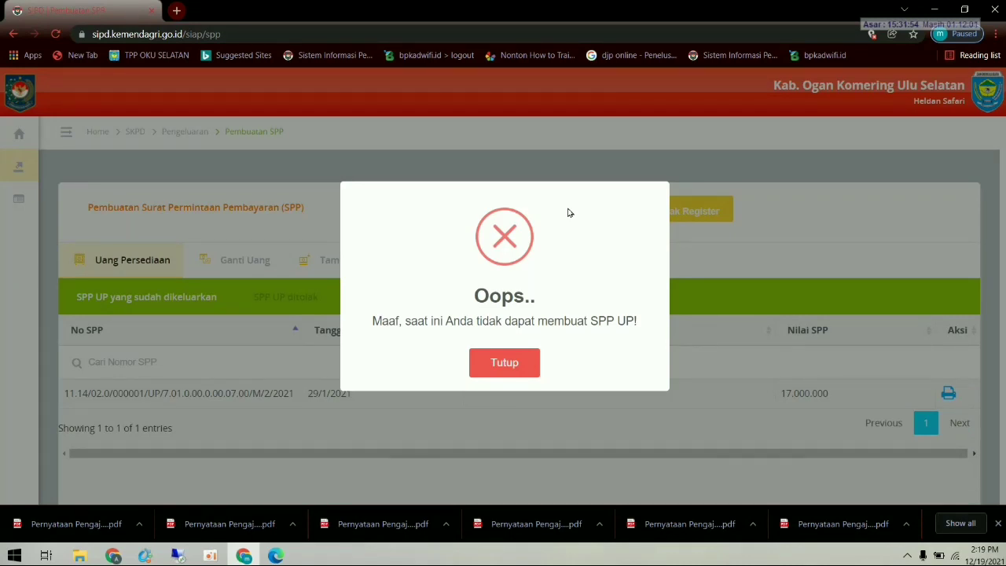
click(512, 361)
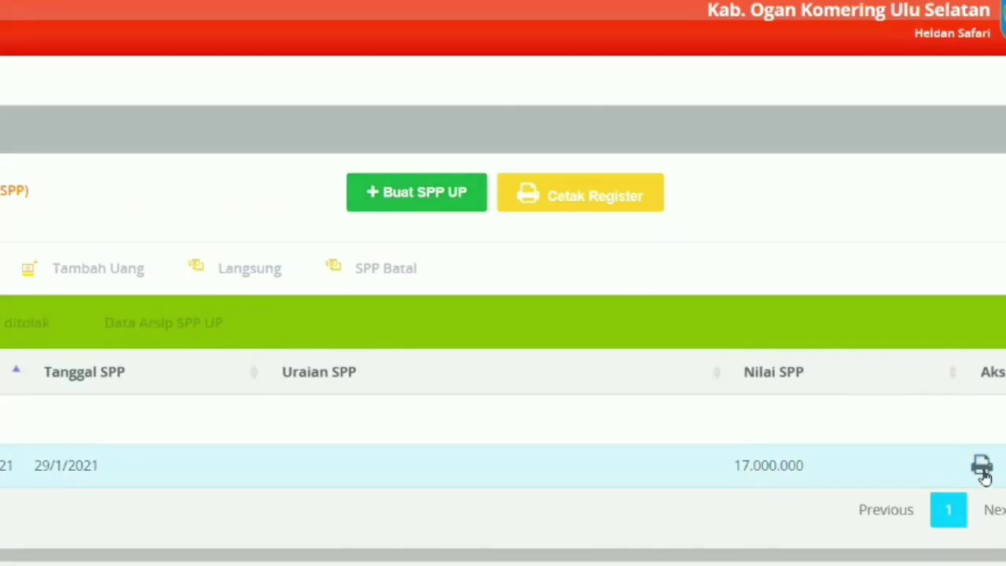
click(982, 468)
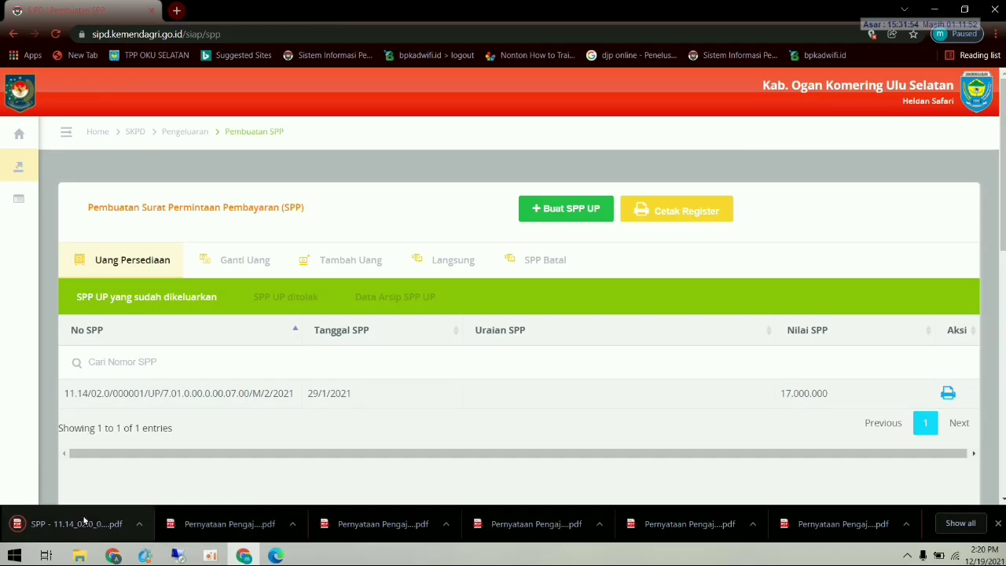
- Read through the downloaded SPP UP printout PDF in Edge, then return to the SIPD tab
right_click(78, 525)
click(79, 525)
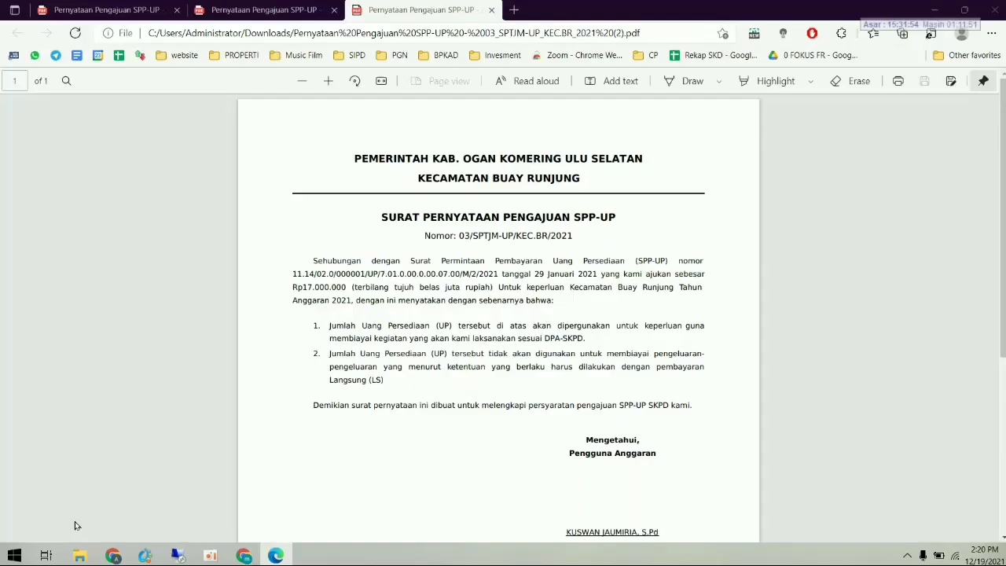
scroll(375, 427, down, 1)
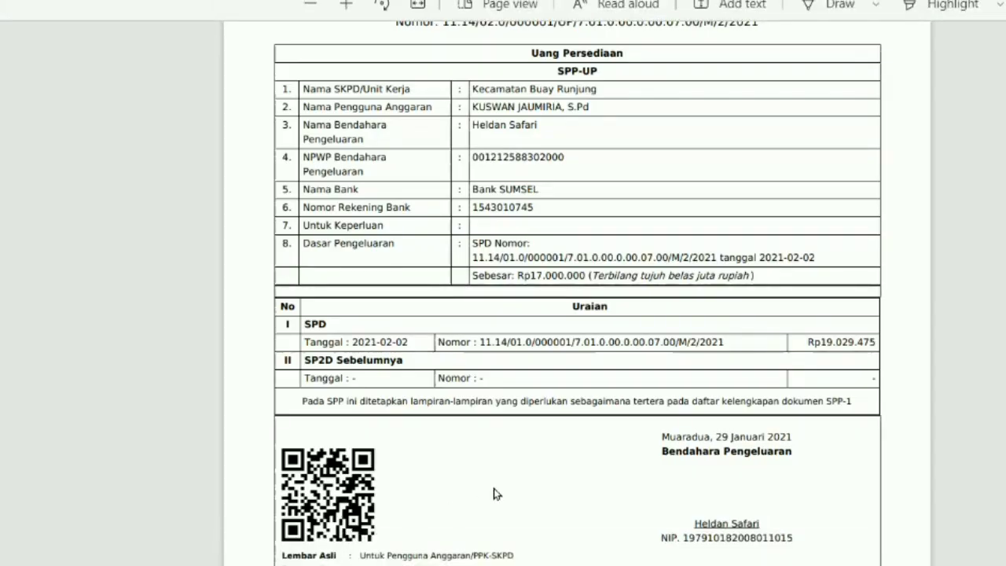
scroll(494, 488, up, 2)
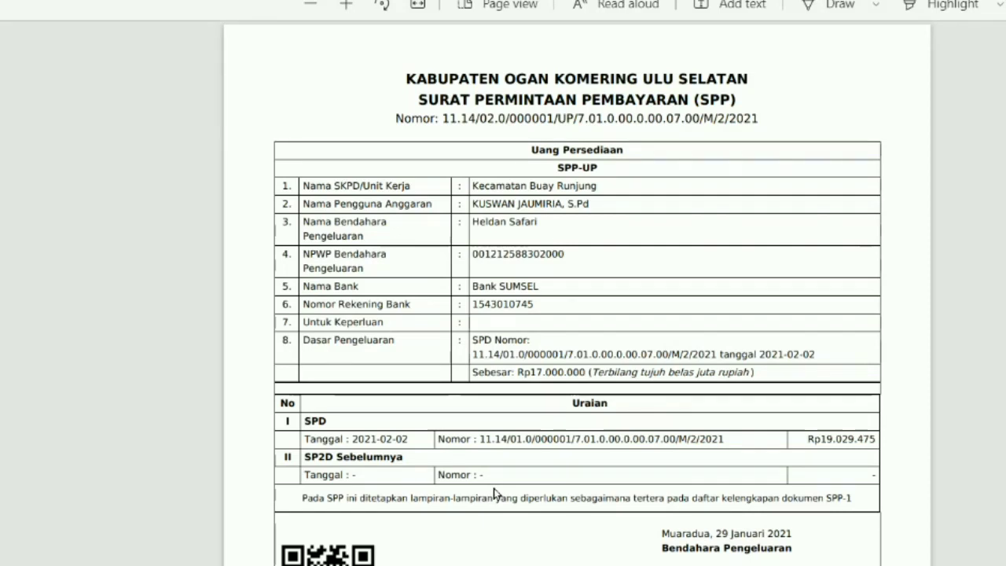
scroll(494, 488, down, 2)
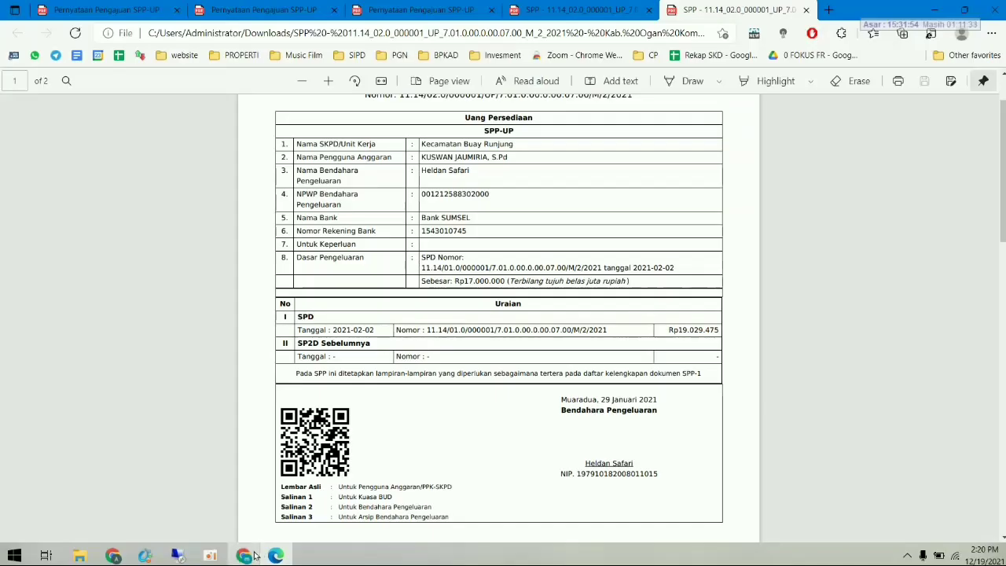
click(244, 555)
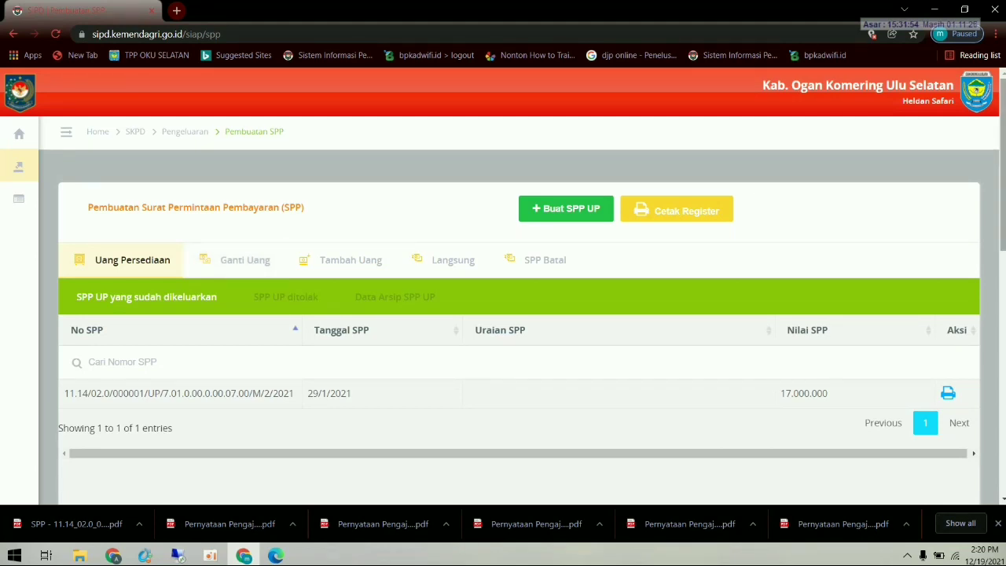
- Log out of SIPD and log back in with another saved account
click(983, 98)
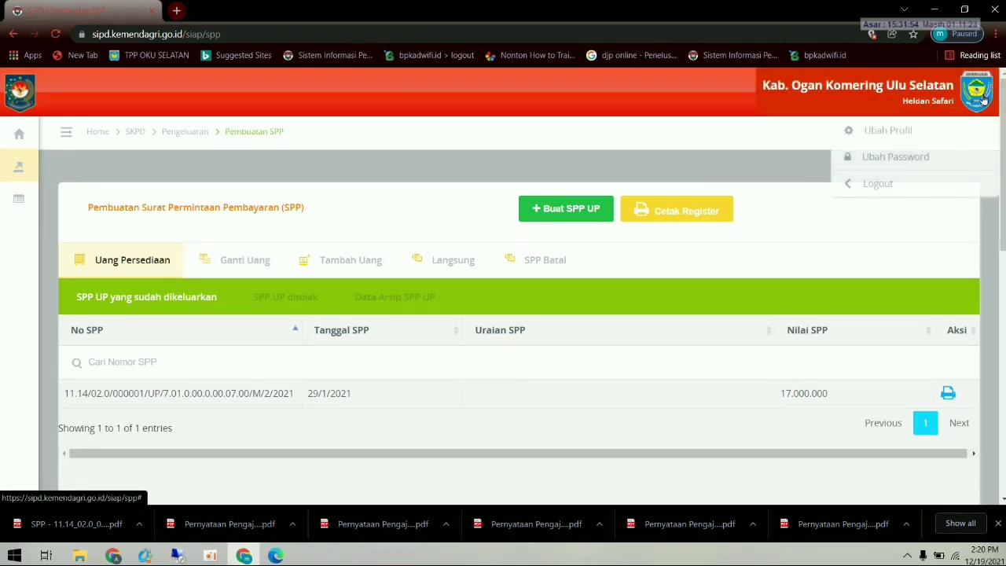
click(878, 184)
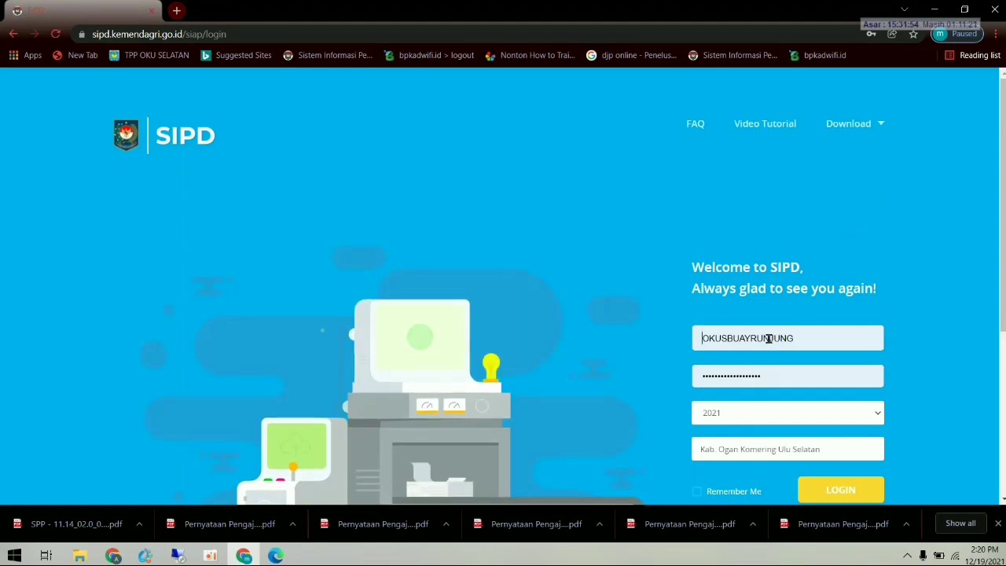
click(767, 338)
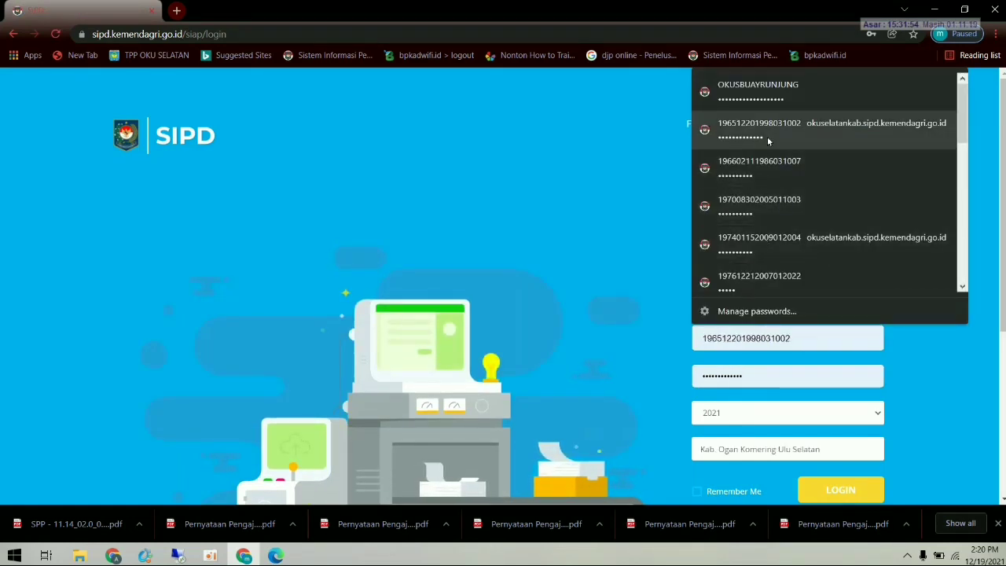
click(762, 206)
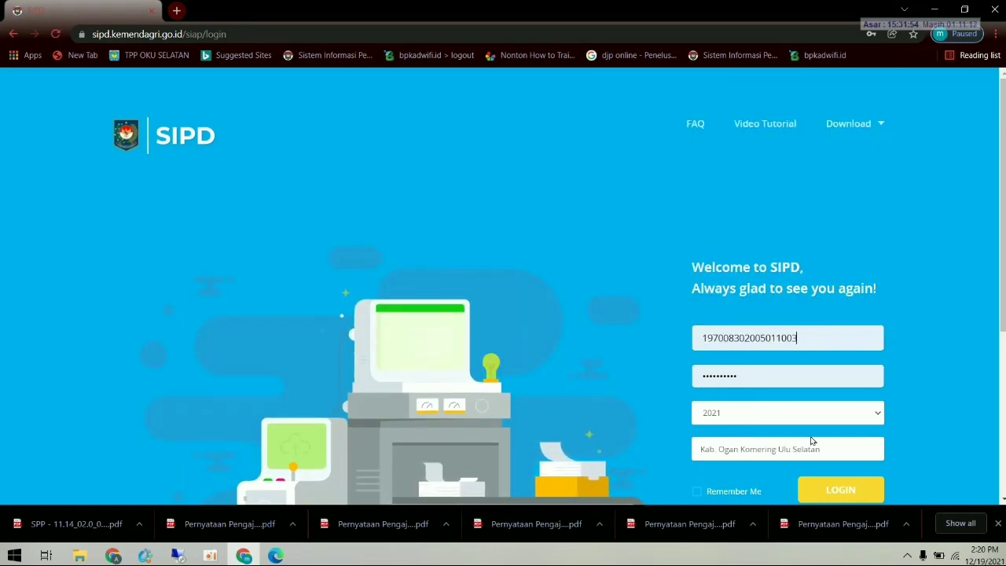
click(832, 488)
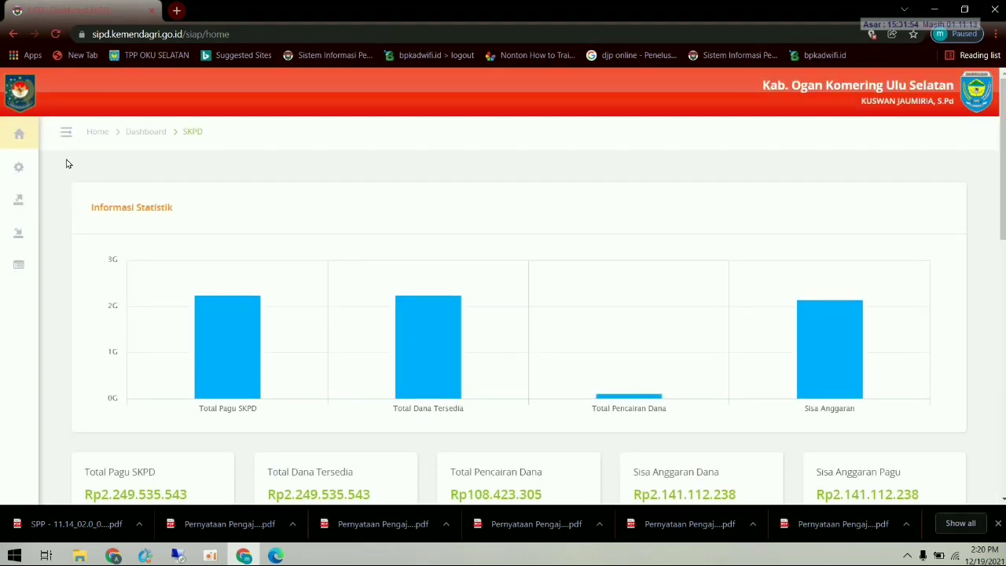
- Open Penatausahaan Pengeluaran > Pembuatan SPTJM SPP from the sidebar
mouse_move(16, 187)
click(67, 208)
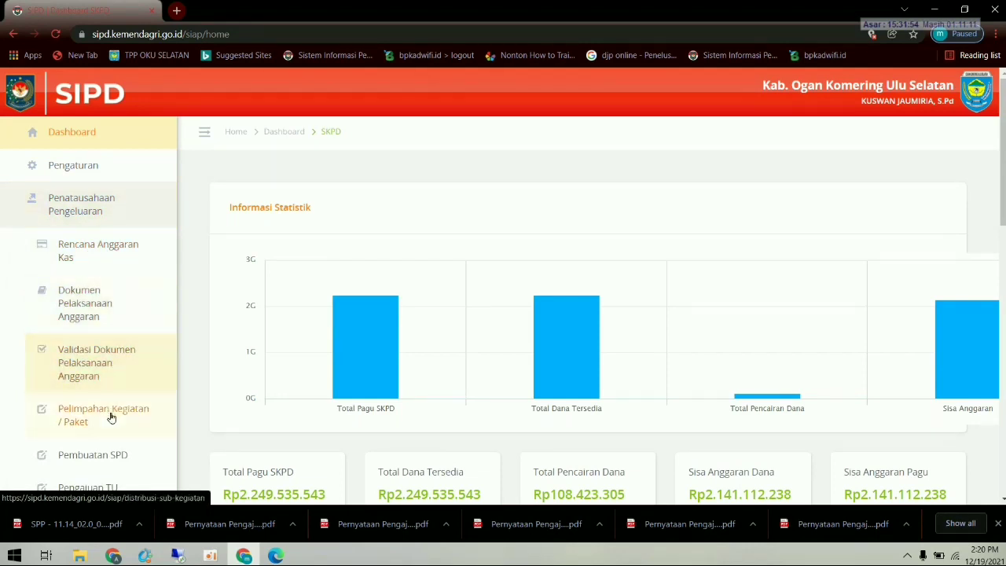
scroll(113, 417, down, 1)
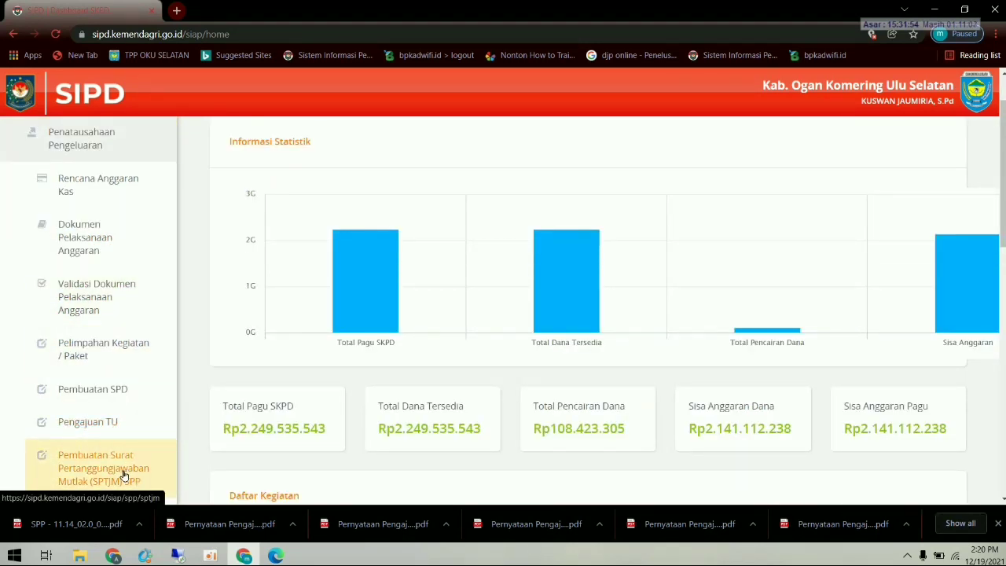
scroll(122, 474, down, 1)
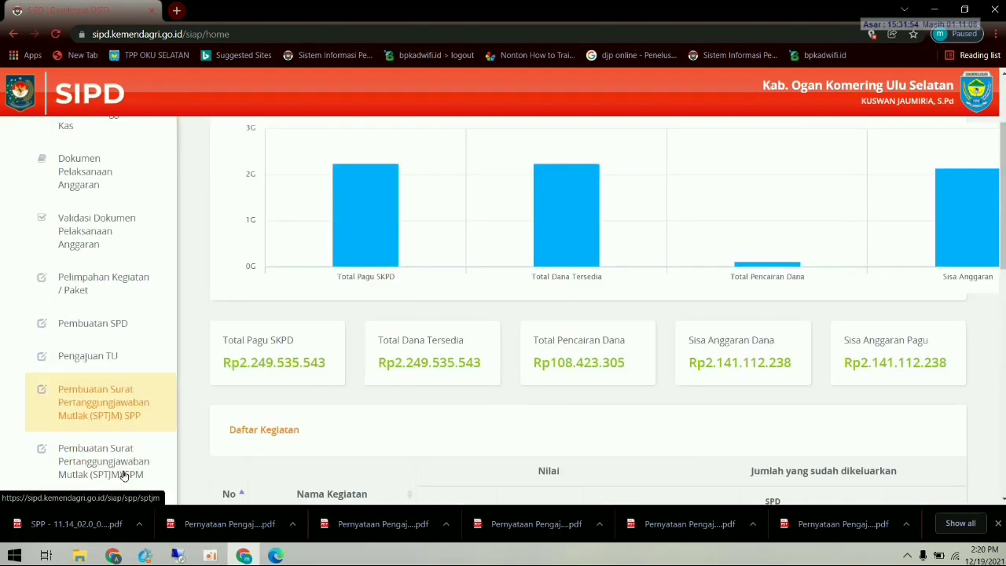
click(123, 415)
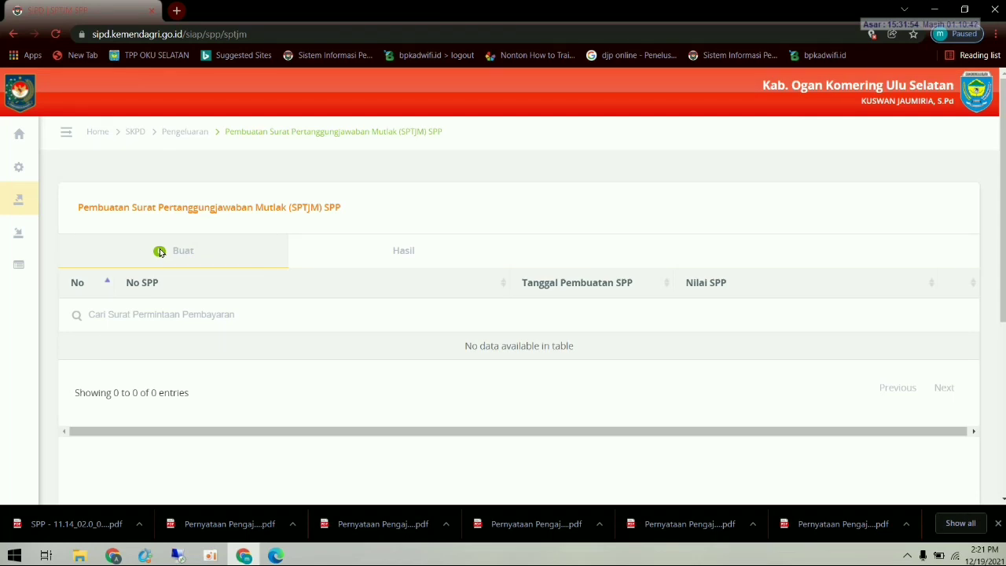
- Download the Pernyataan printout for SPTJM 03/SPTJM-UP/KEC.BR/2021 from the Hasil list and open it
click(403, 259)
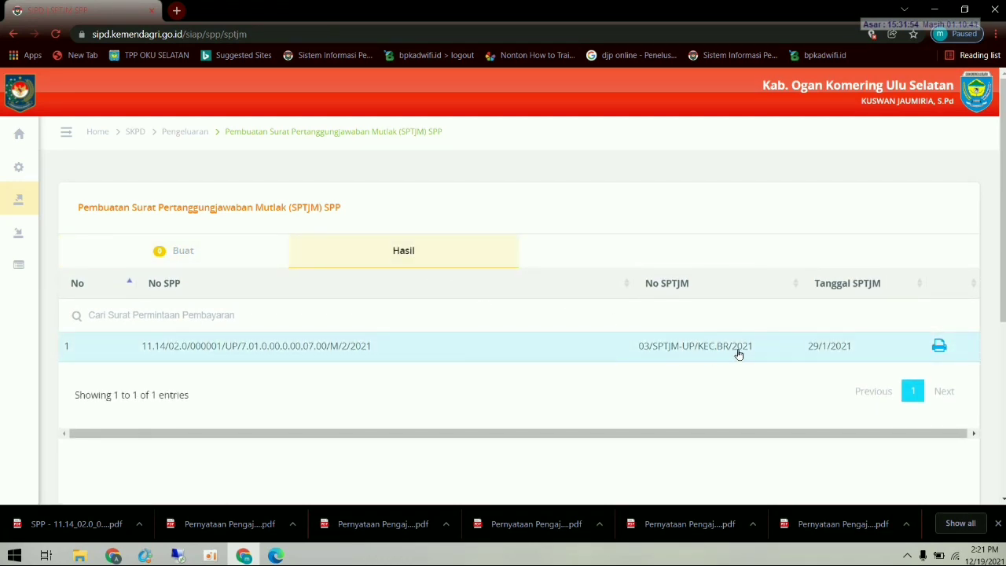
click(939, 347)
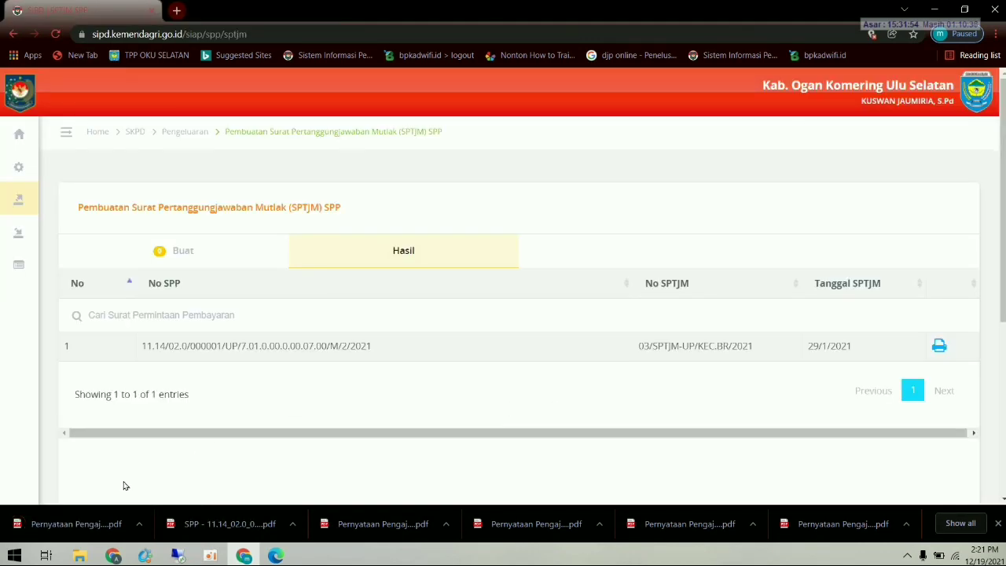
click(97, 523)
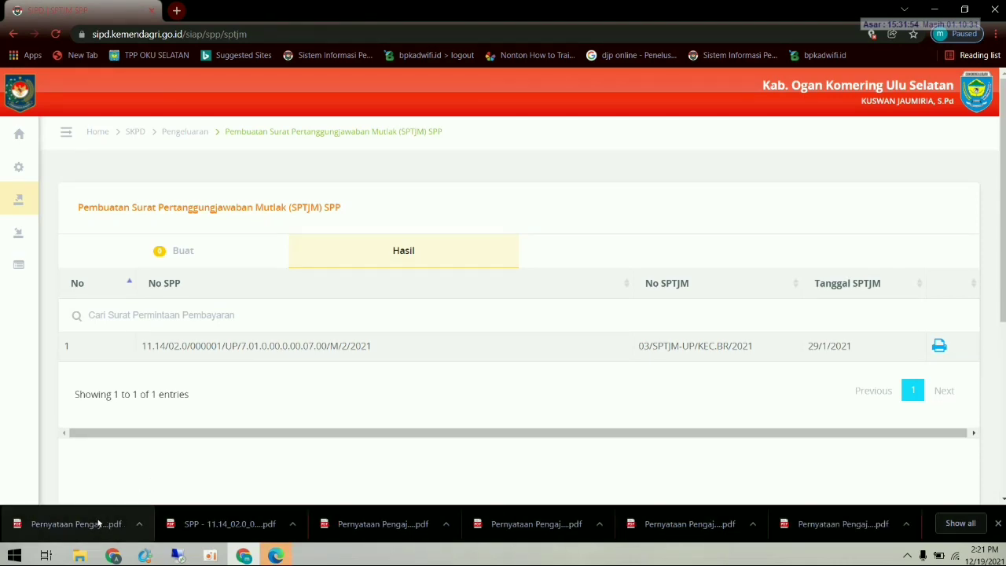
click(939, 346)
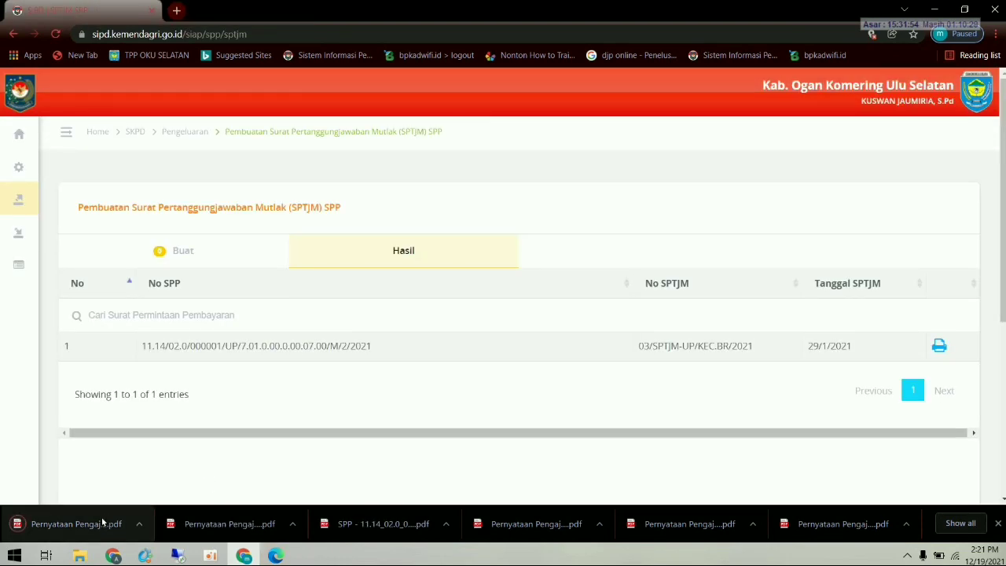
click(101, 520)
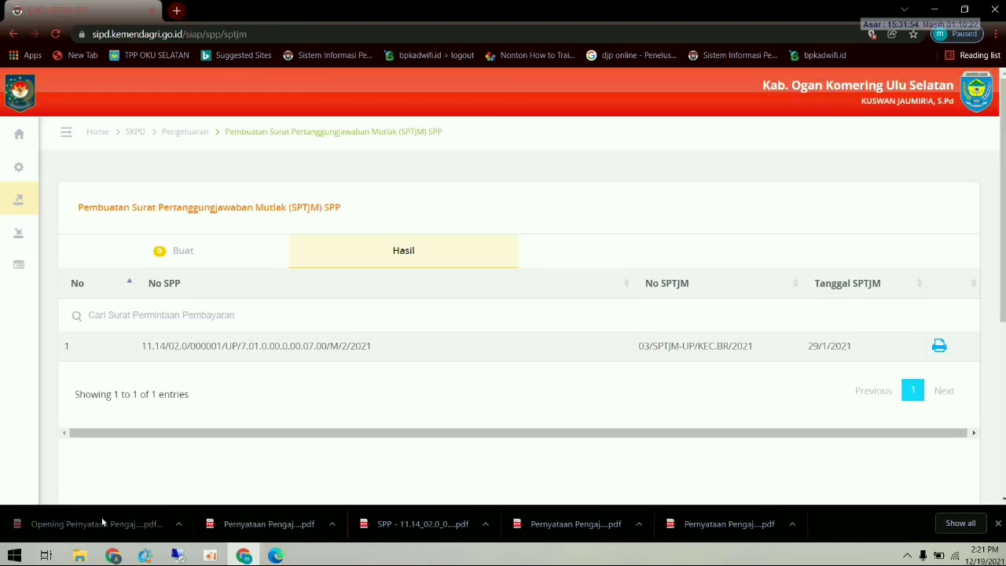
click(275, 556)
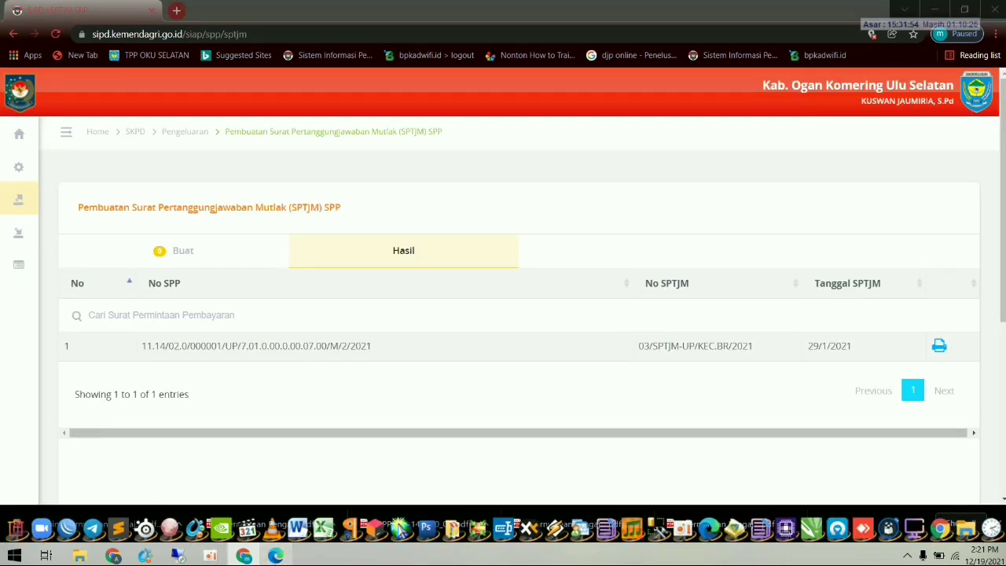
- Scroll through the Kecamatan Buay Runjung SPP-UP statement, close the duplicate copy, and return to SIPD
scroll(577, 379, down, 1)
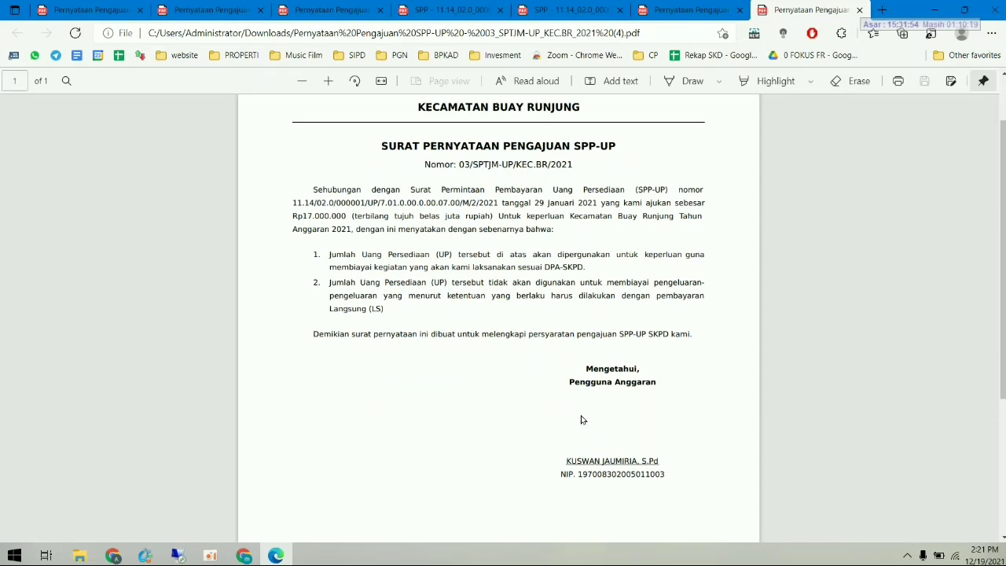
scroll(582, 419, up, 1)
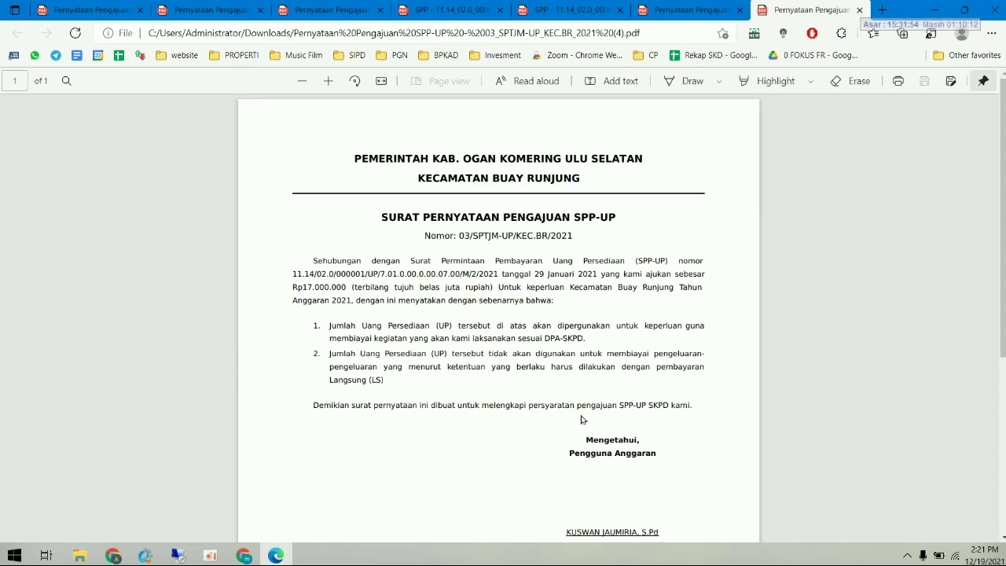
scroll(582, 420, down, 1)
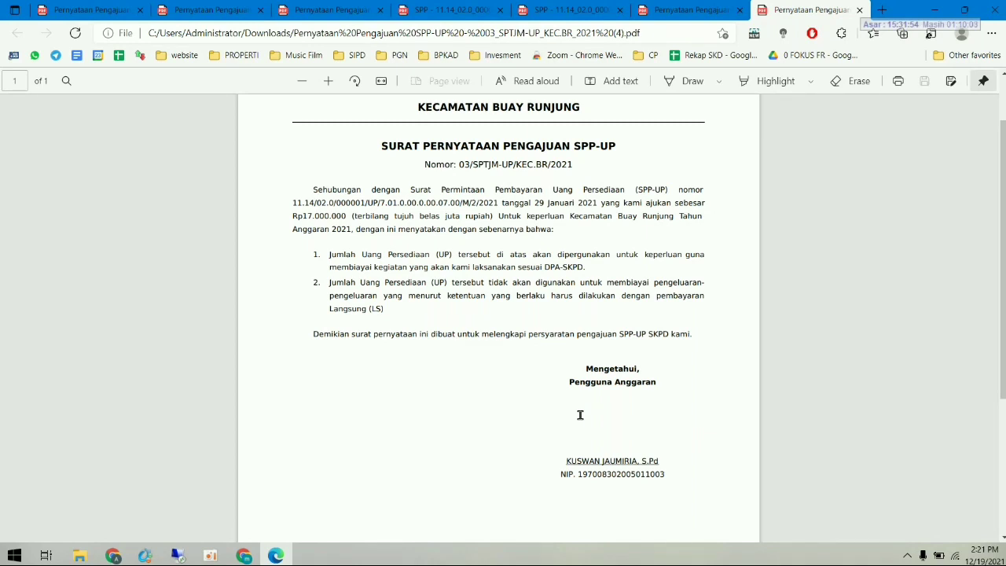
scroll(580, 416, up, 1)
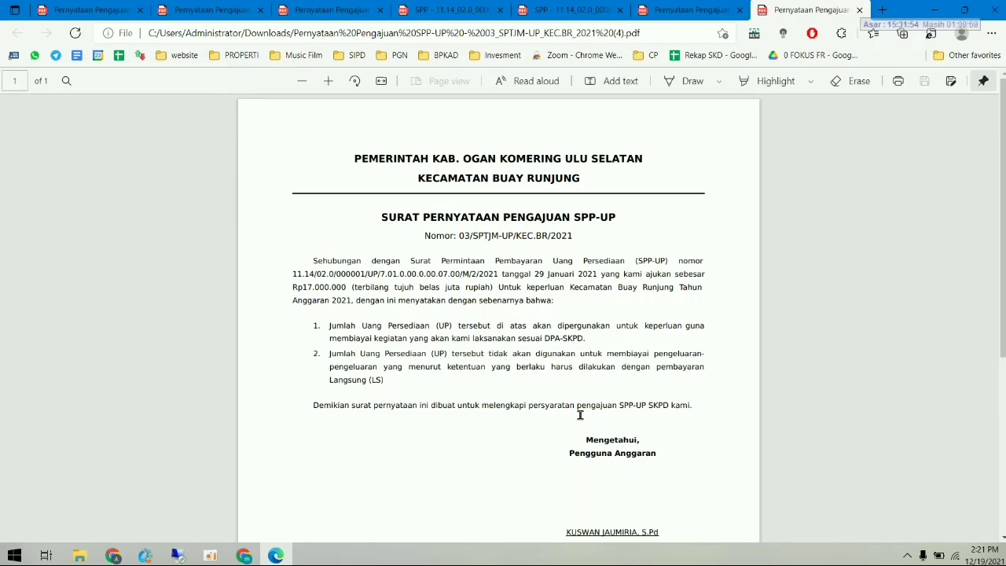
scroll(580, 415, down, 1)
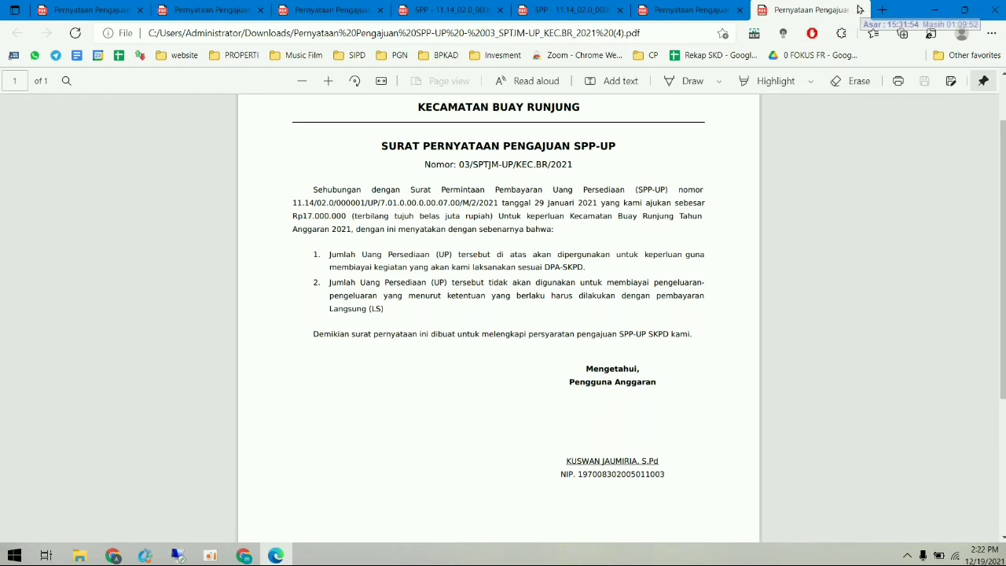
click(859, 10)
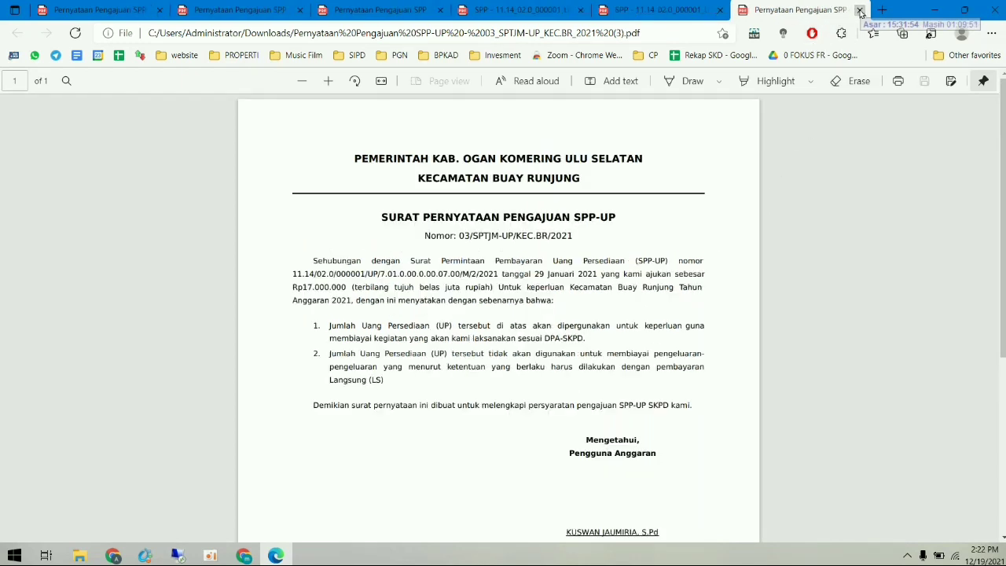
click(244, 556)
- Log out and sign back in to SIPD with the saved PPKBR account
click(981, 95)
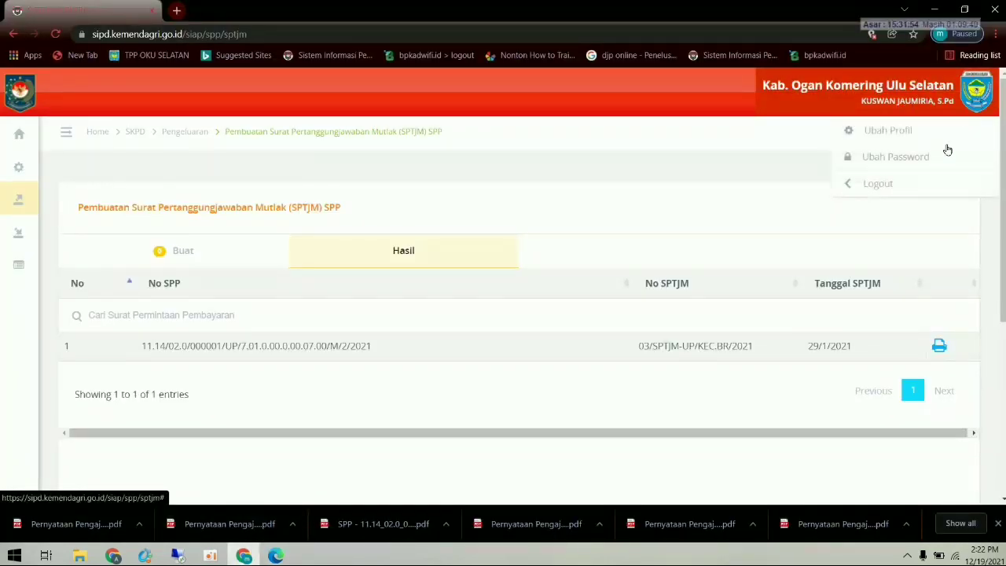
click(910, 186)
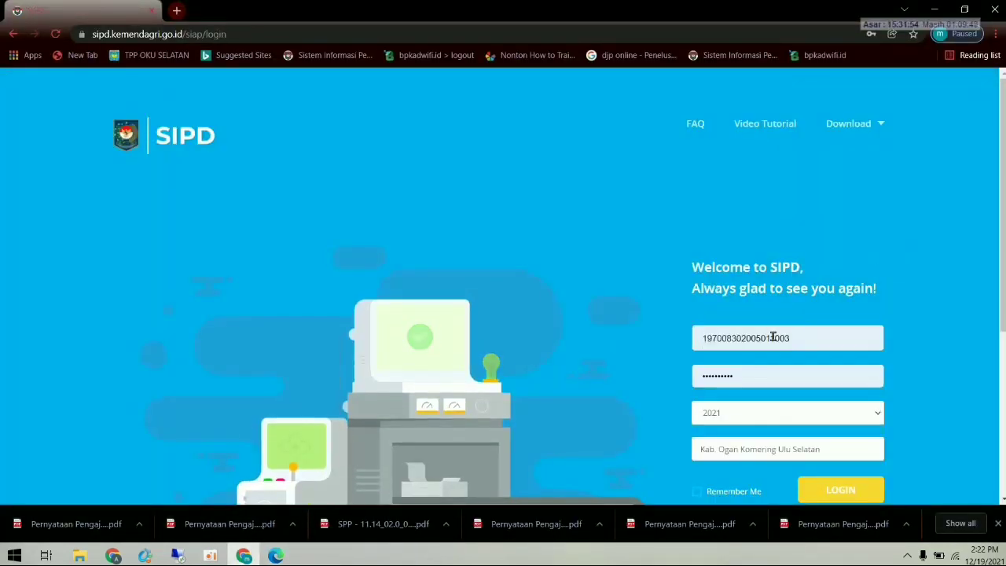
double_click(772, 337)
scroll(762, 271, down, 5)
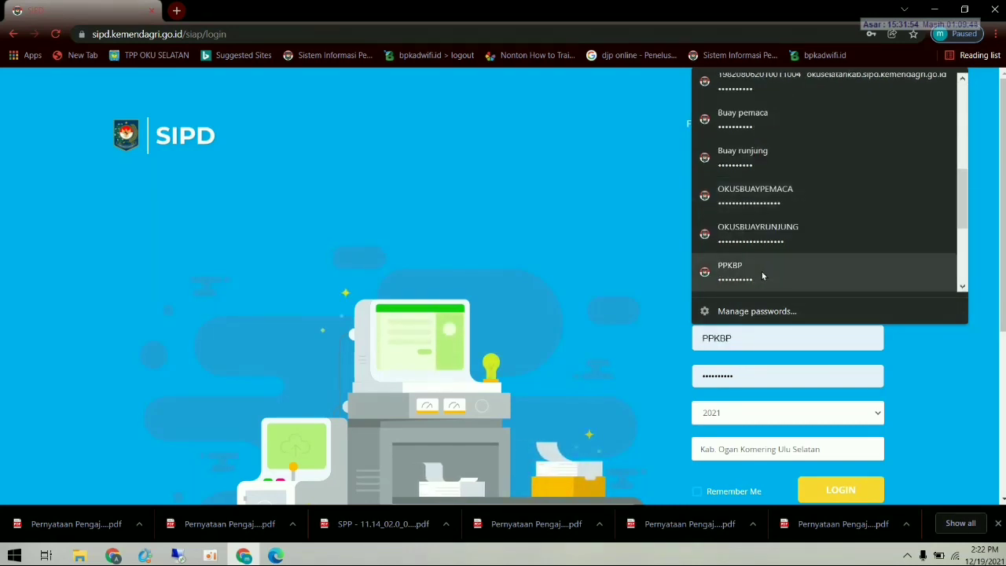
scroll(759, 266, down, 2)
click(762, 229)
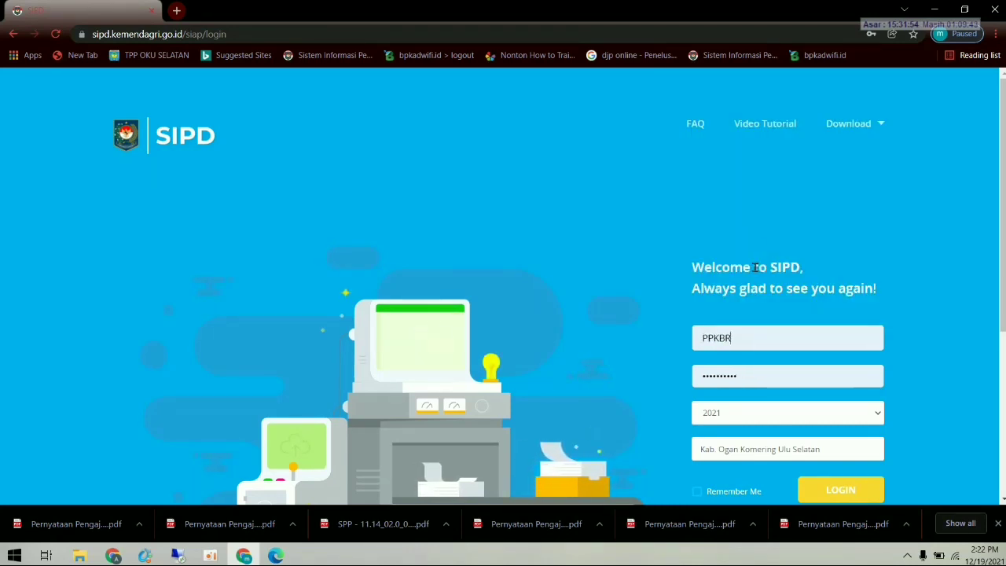
click(838, 488)
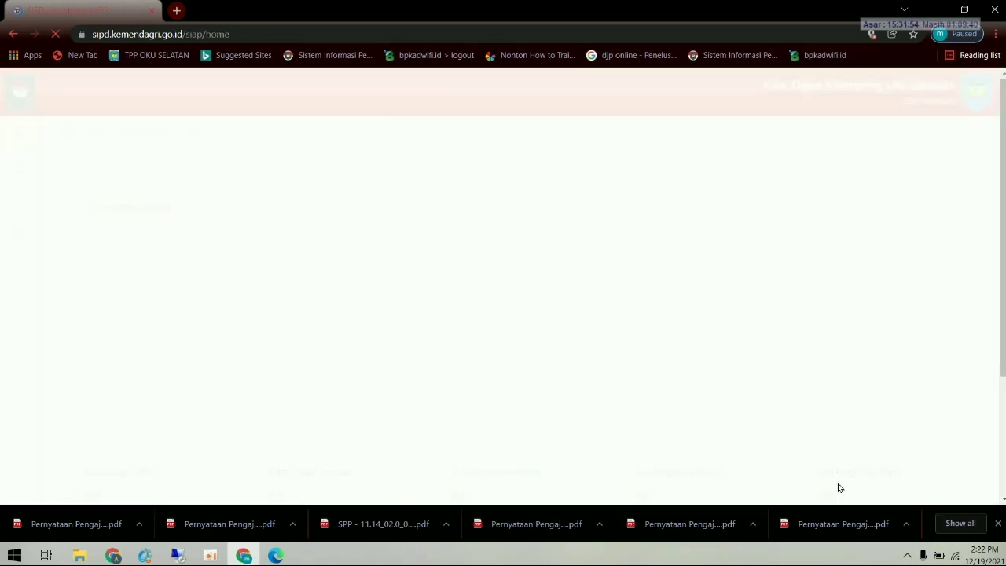
- Open Penatausahaan Pengeluaran > Verifikasi SPP from the navigation menu
click(67, 132)
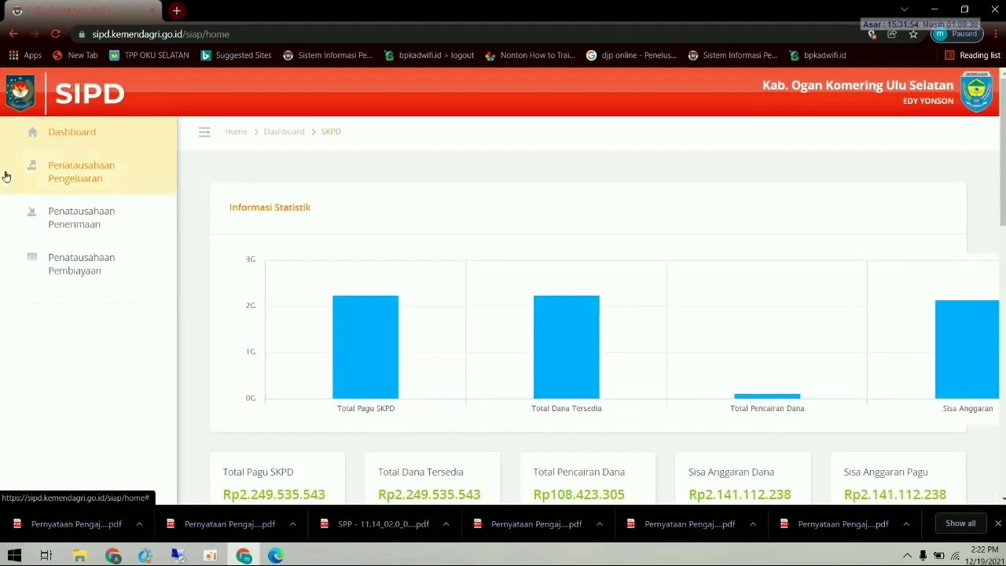
click(93, 177)
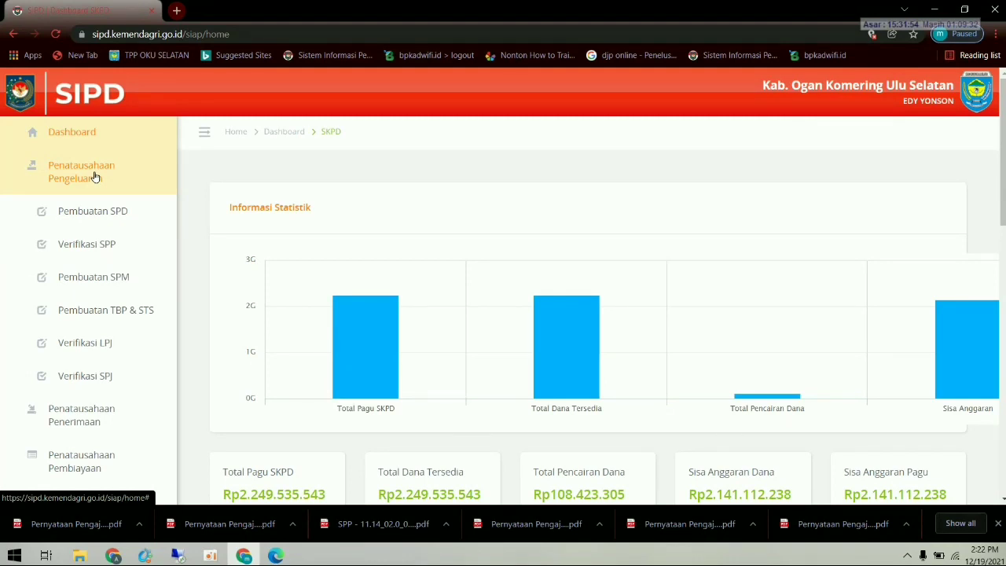
click(84, 244)
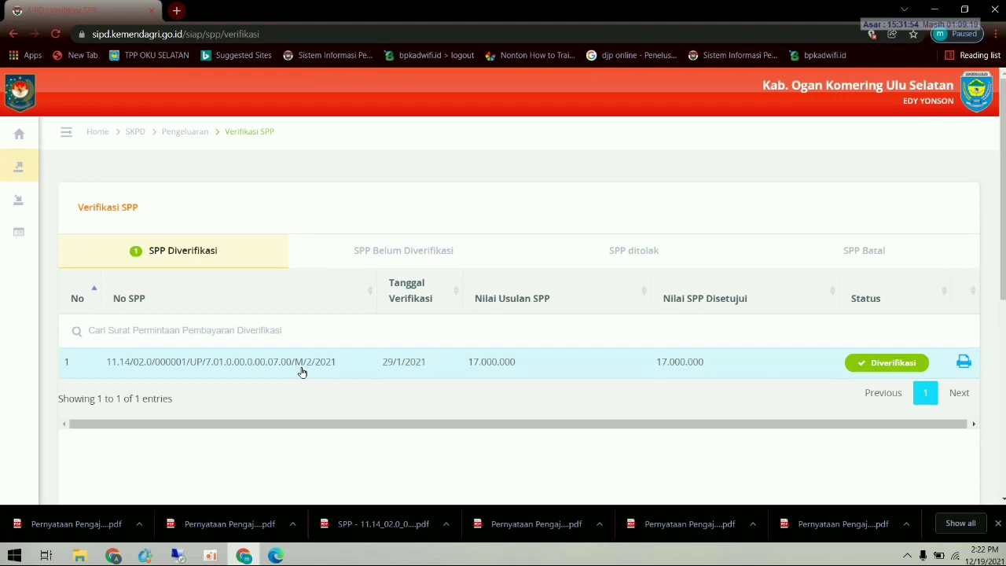
- Check the Belum Diverifikasi, ditolak and Batal tabs, then download and open the verified SPP UP printout
click(404, 261)
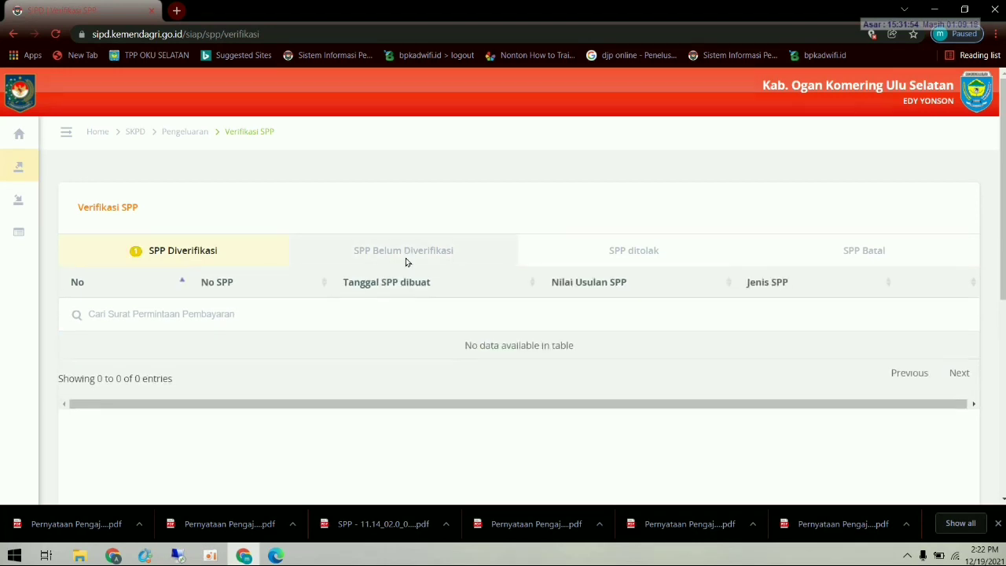
click(632, 264)
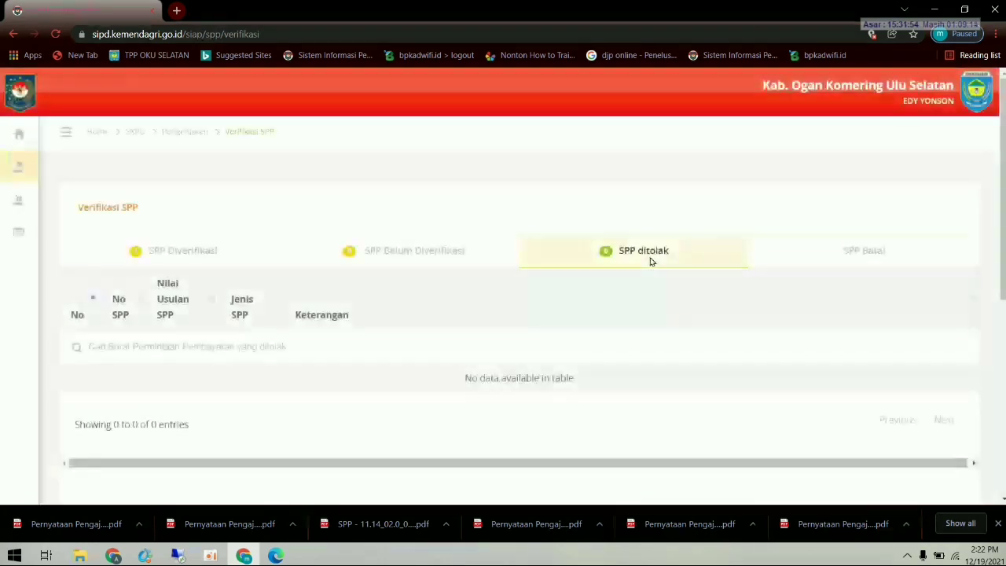
click(851, 262)
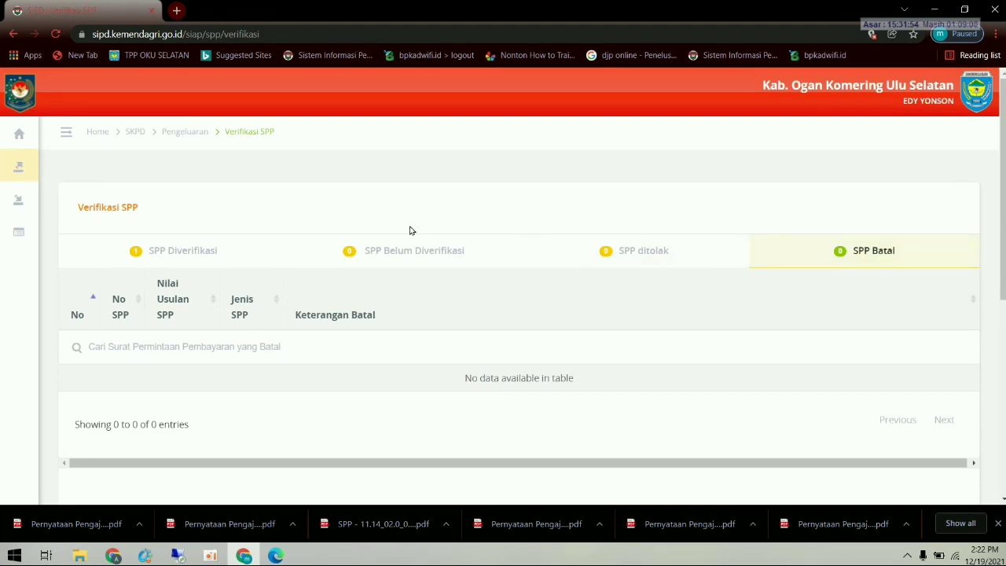
click(406, 250)
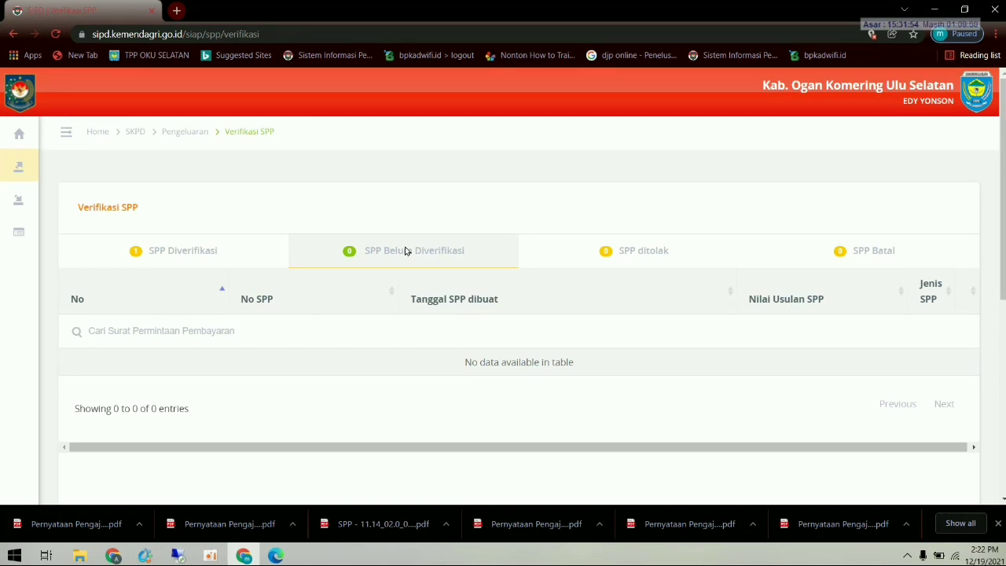
click(199, 254)
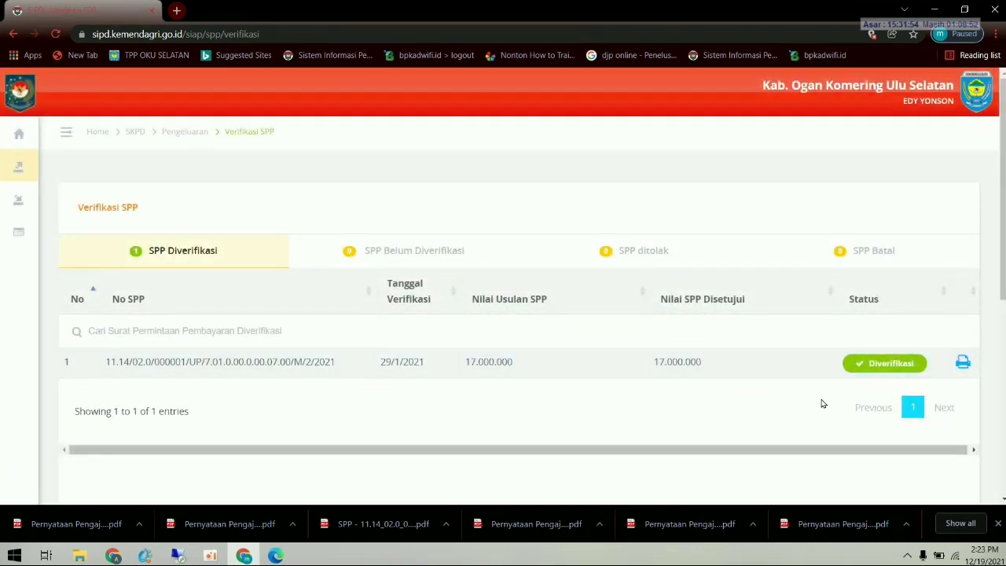
click(962, 362)
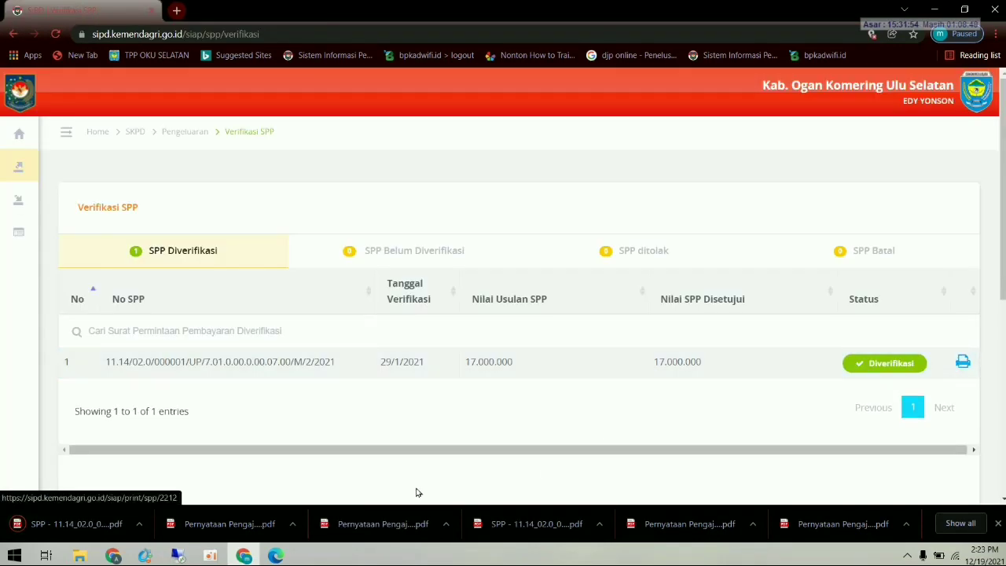
click(92, 527)
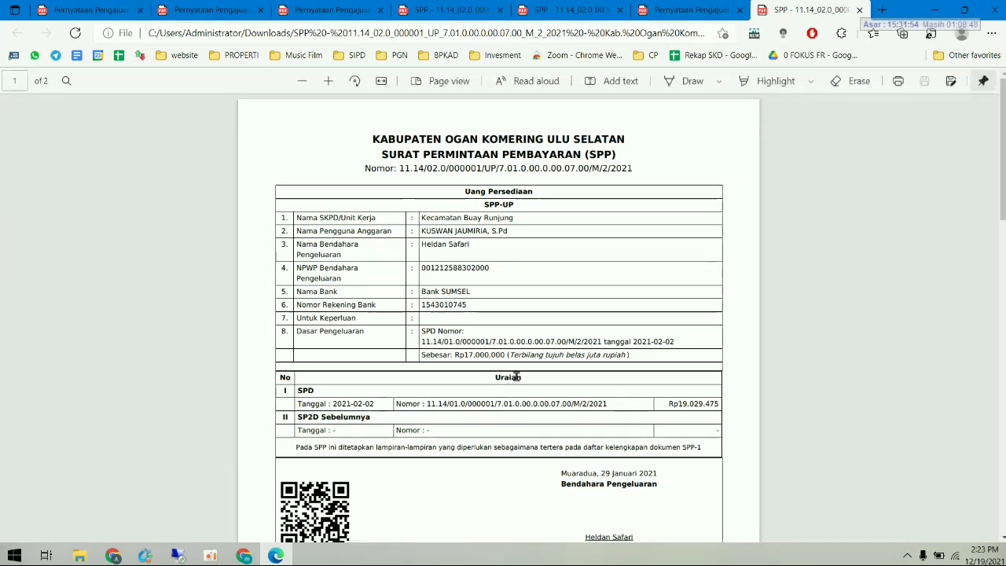
- Review the Rp17.000.000 SPP-UP form signed Muaradua, 29 Januari 2021, then return to SIPD
scroll(519, 384, down, 2)
scroll(521, 387, up, 1)
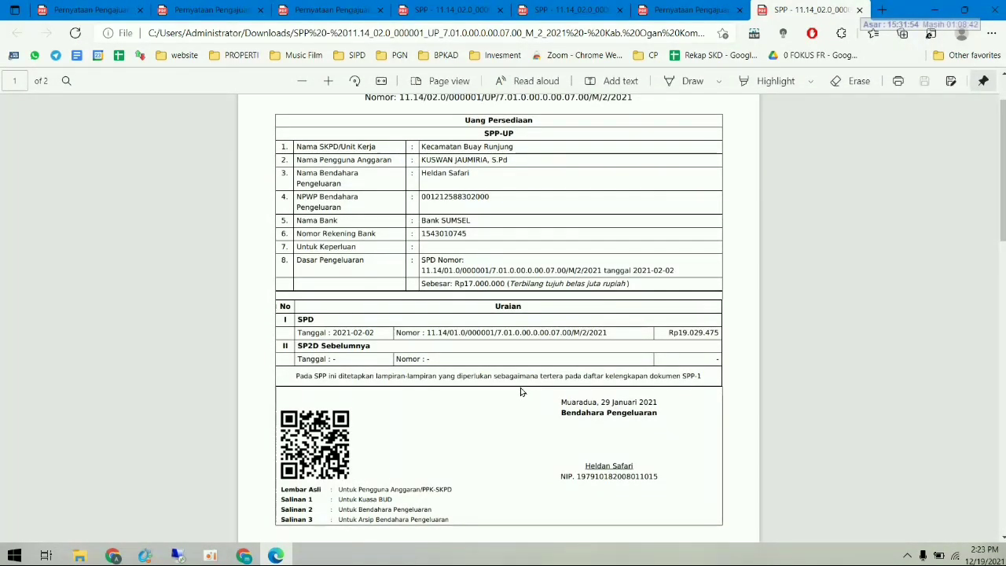
scroll(520, 388, up, 1)
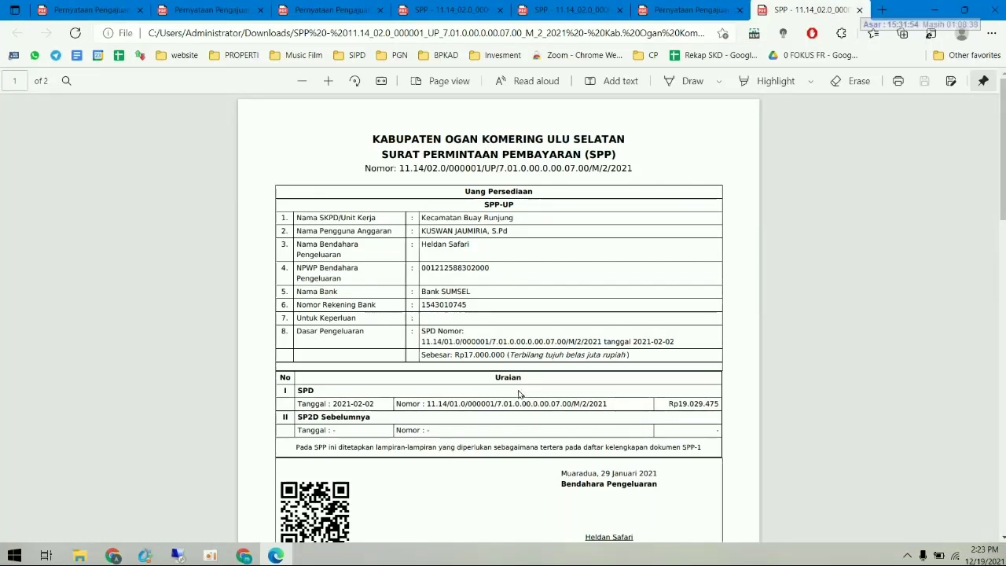
scroll(519, 395, down, 1)
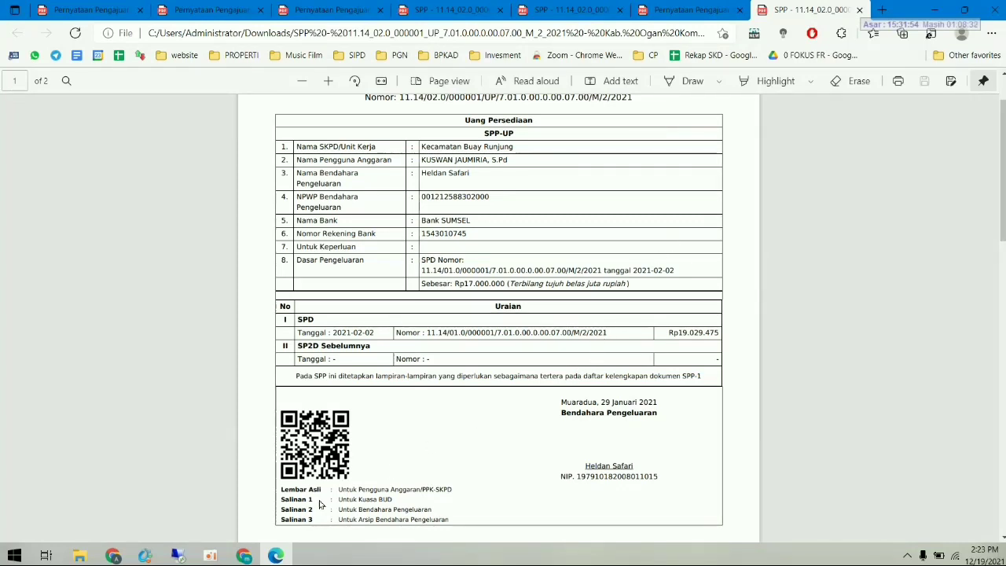
click(246, 555)
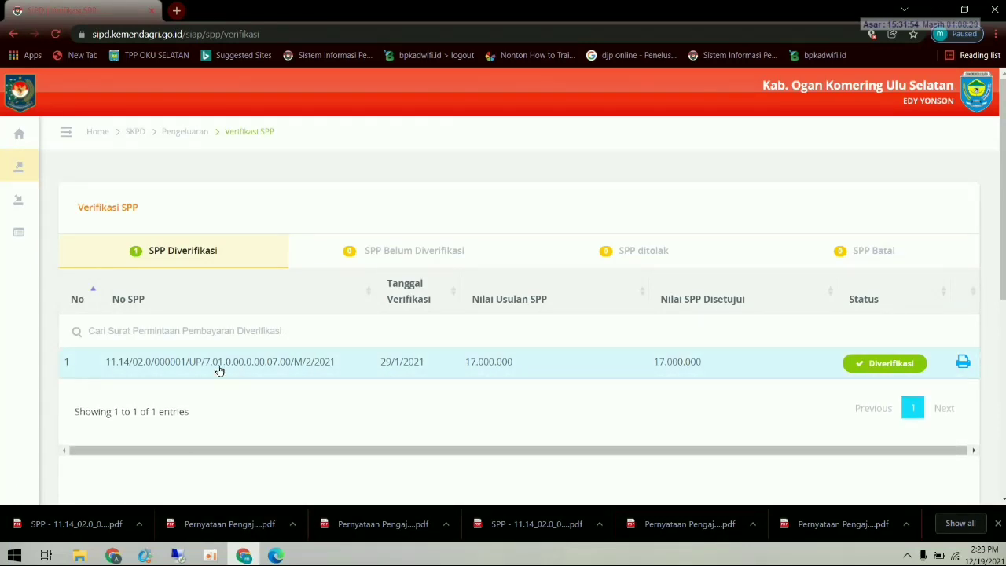
- Open Penatausahaan Pengeluaran > Pembuatan SPM to list SPM UP 11.14/03.0/000001
mouse_move(36, 220)
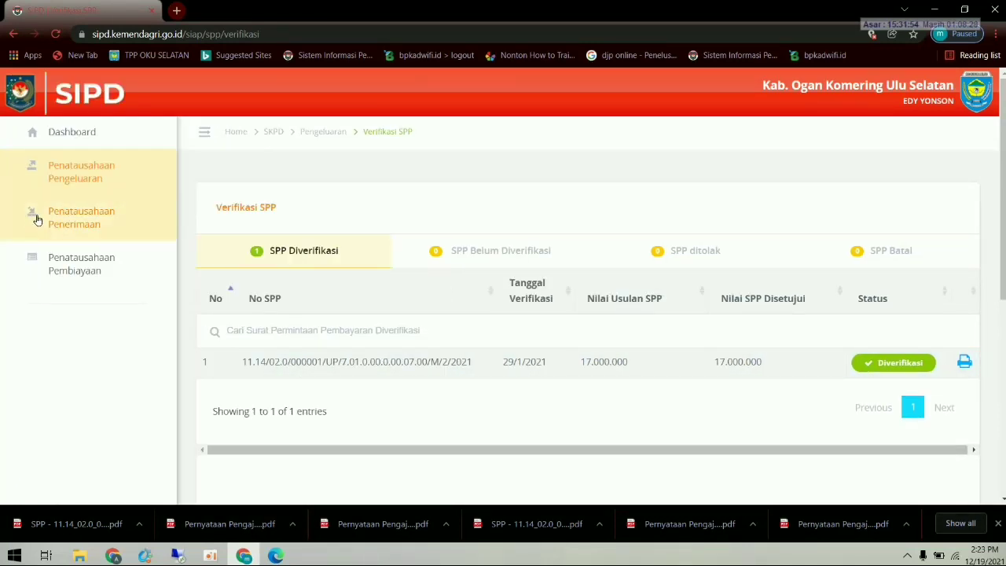
click(114, 176)
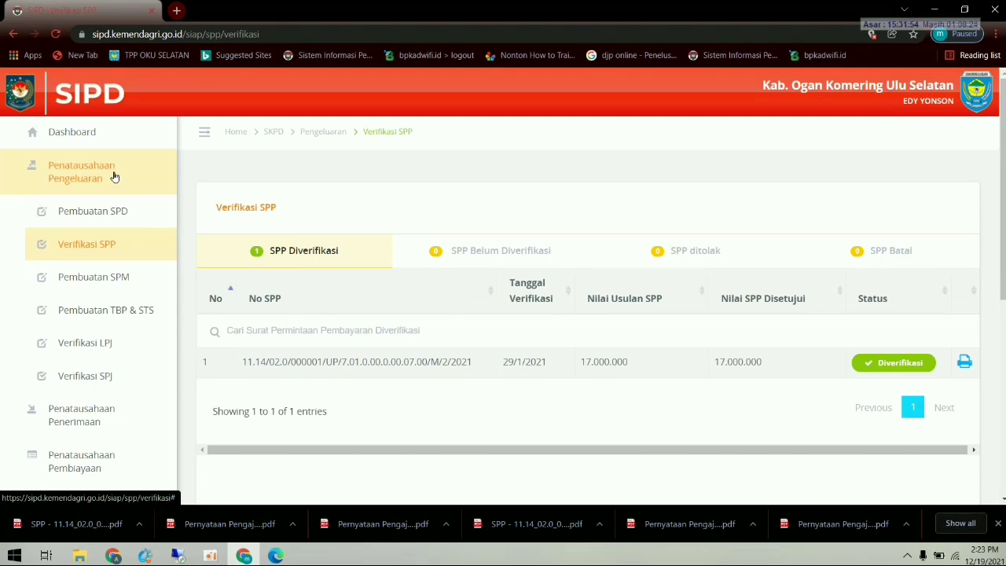
click(120, 276)
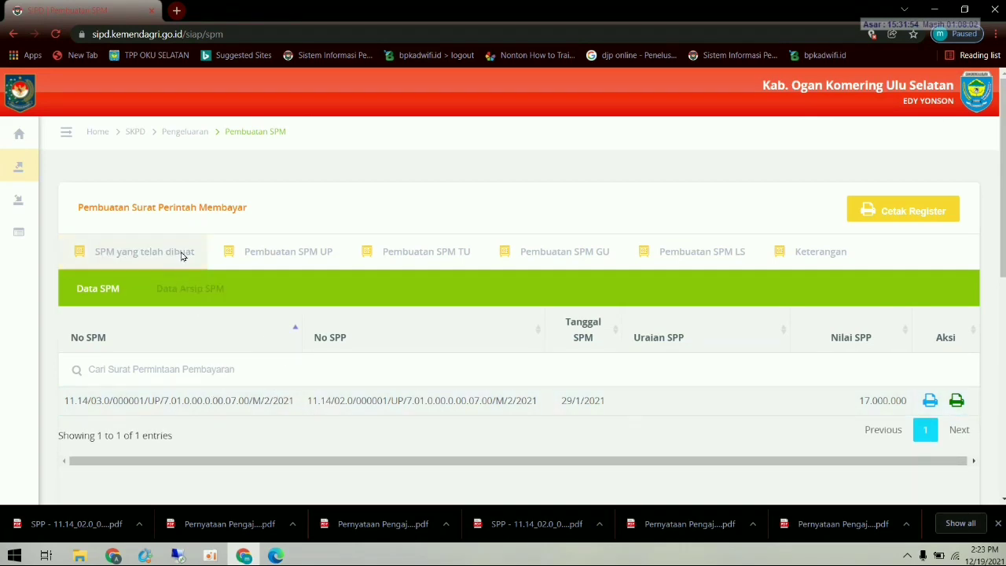
click(250, 257)
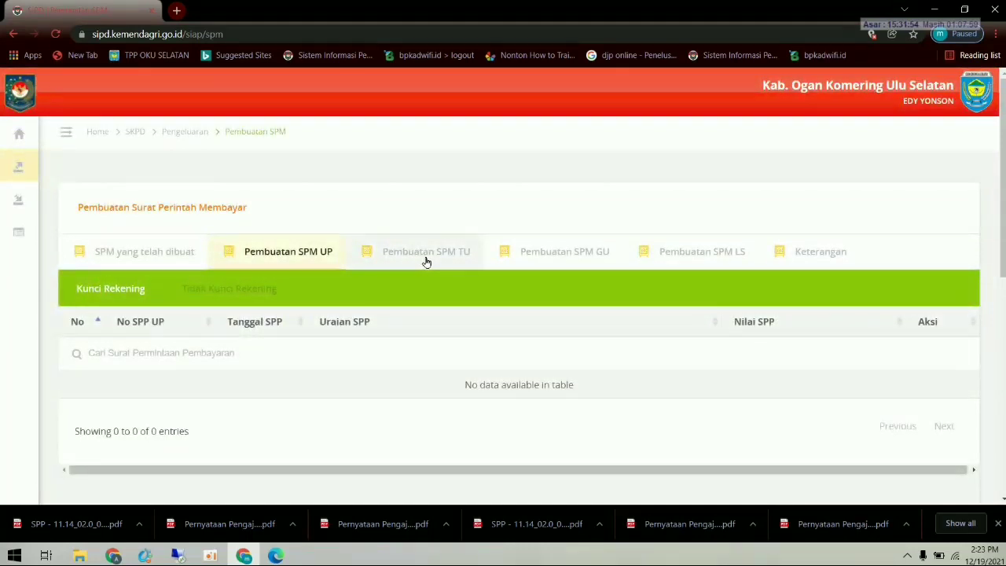
click(426, 260)
click(542, 256)
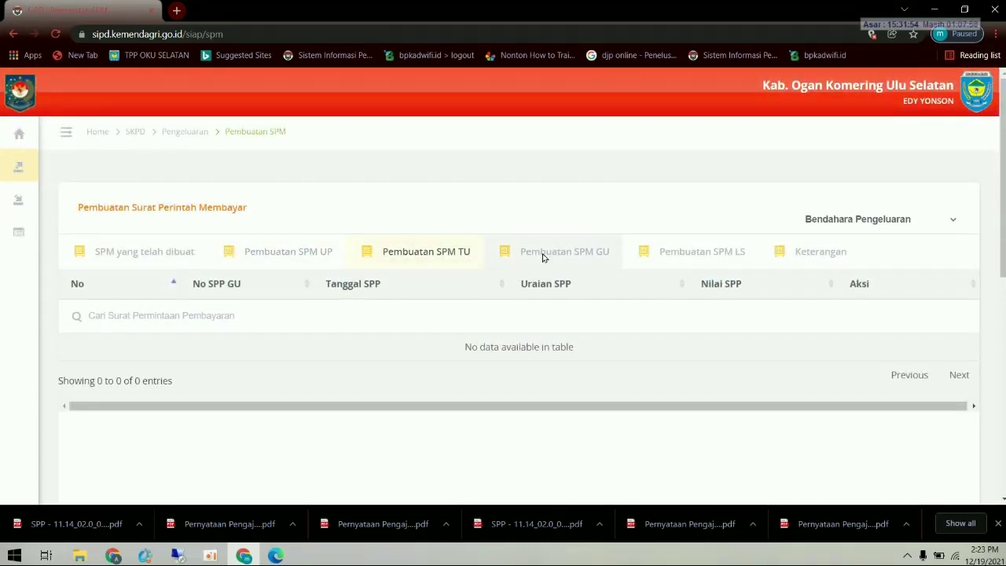
click(672, 257)
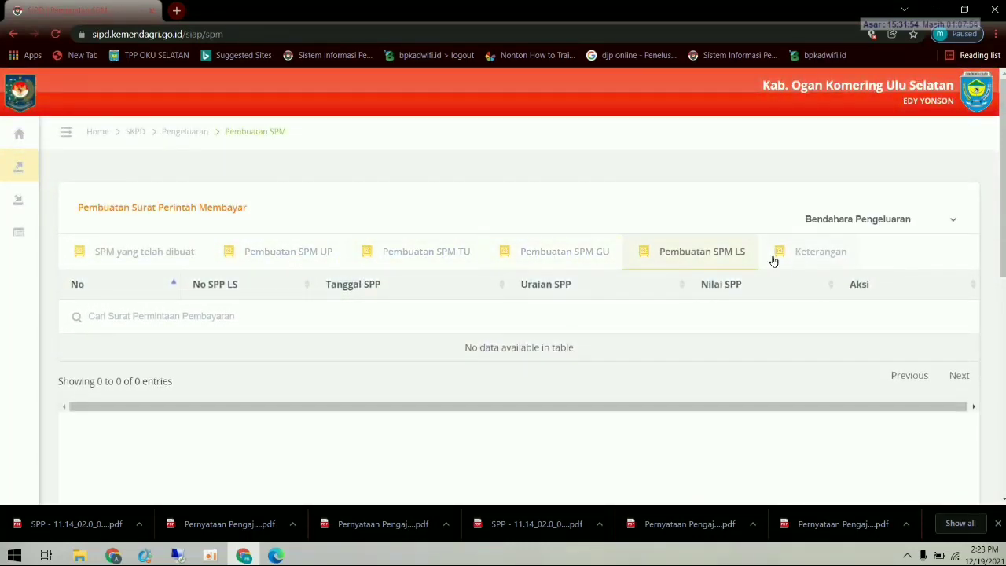
click(802, 259)
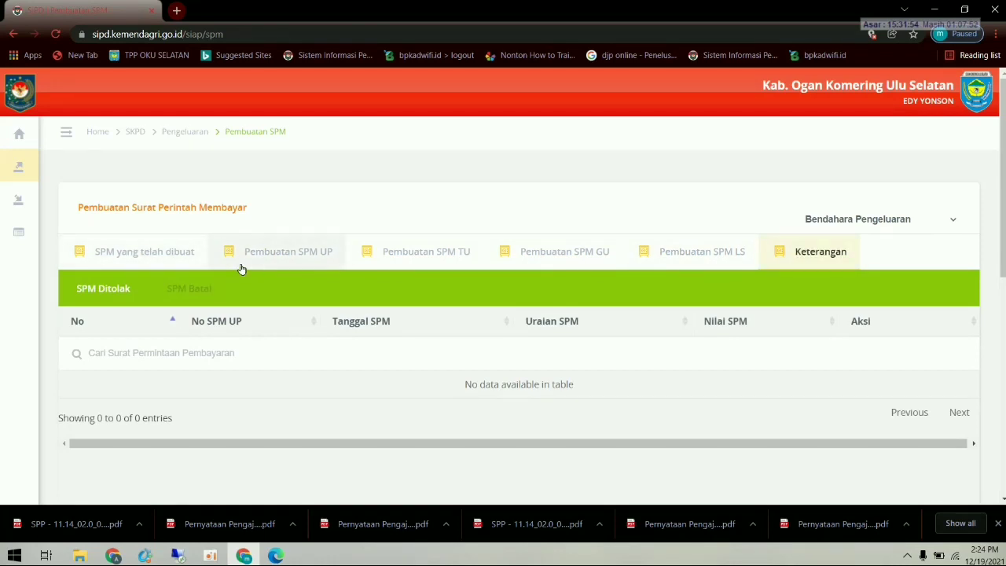
click(317, 259)
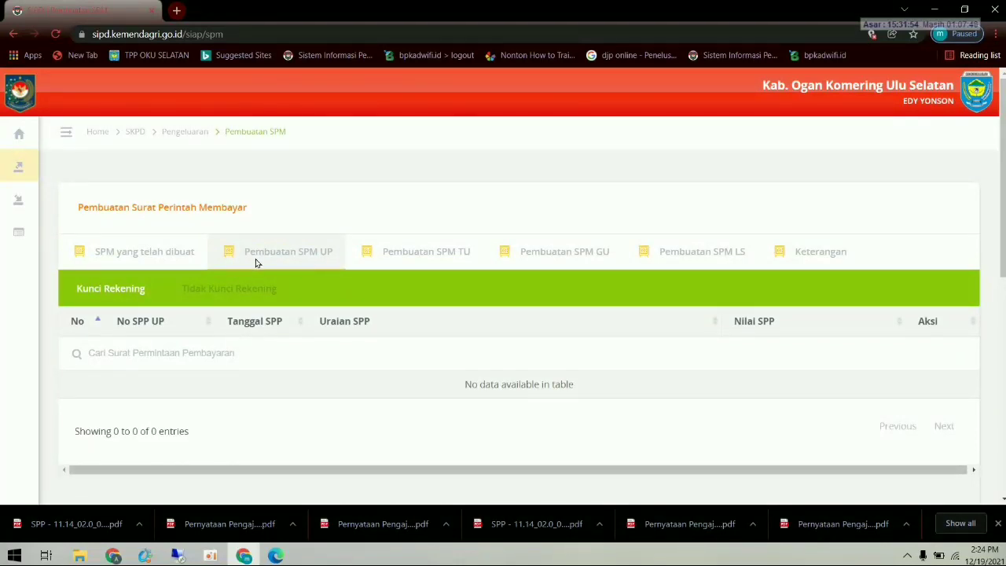
click(181, 259)
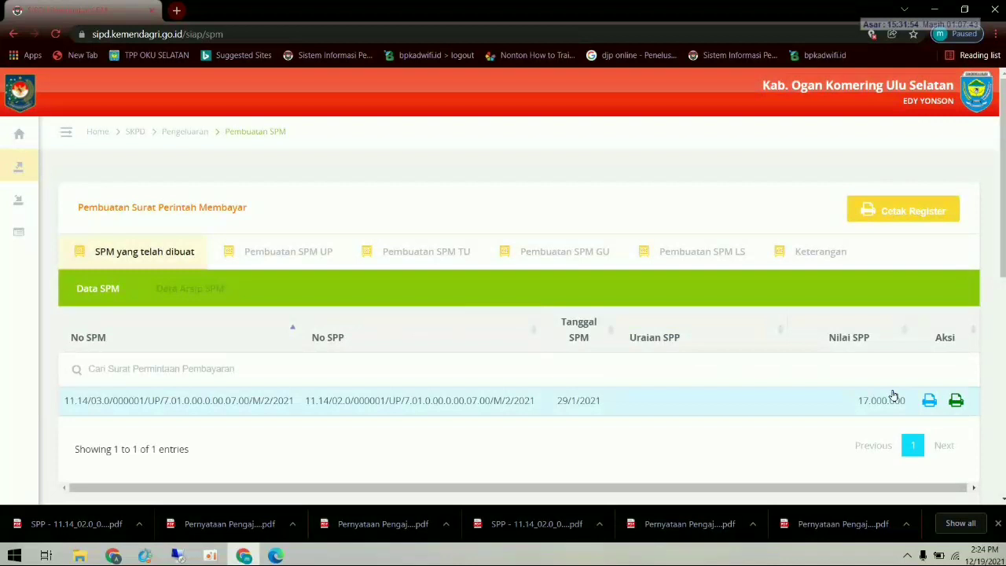
- Download and read the SPP-UP verification statement PDF in Edge, then return to Pembuatan SPM
click(955, 401)
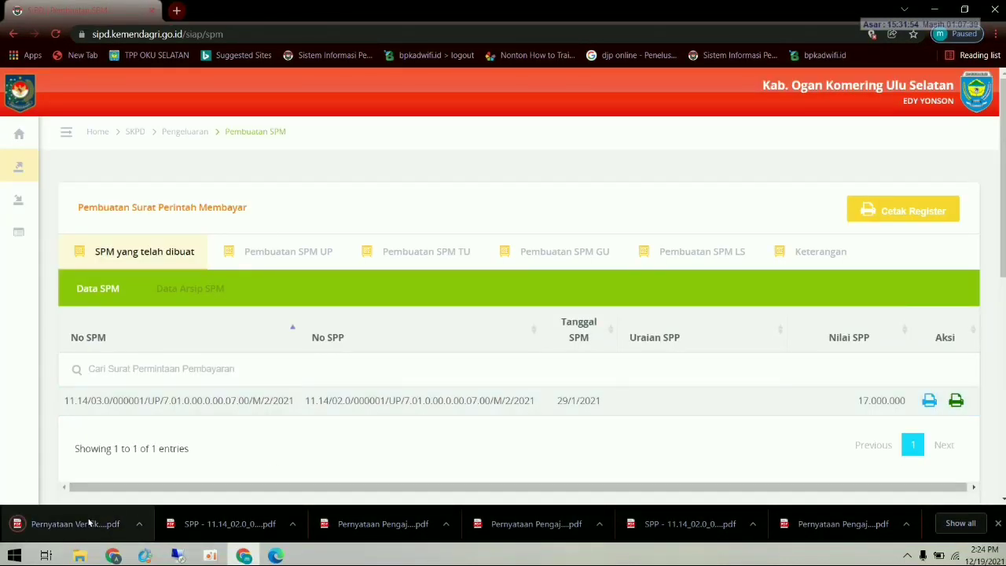
click(88, 526)
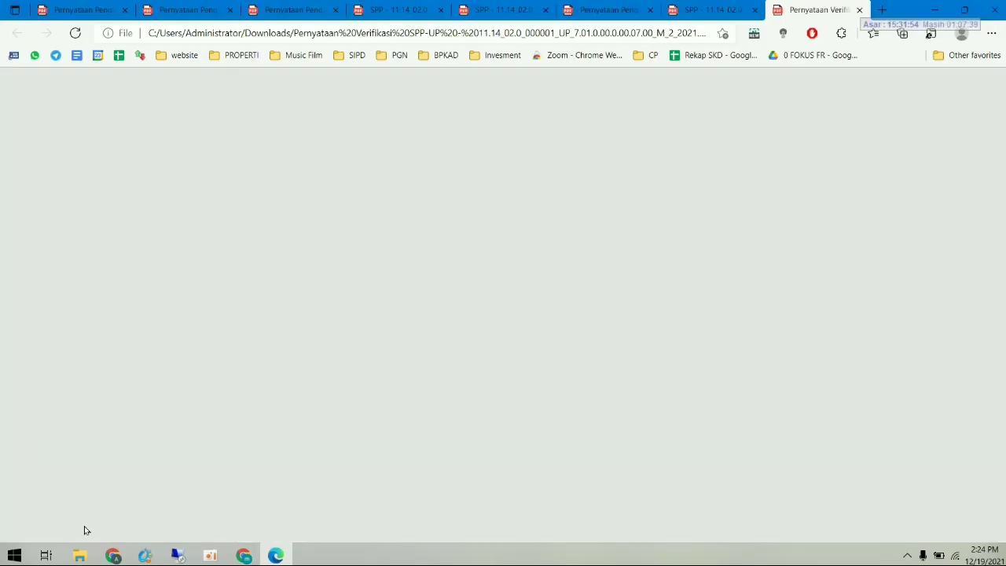
scroll(371, 404, down, 3)
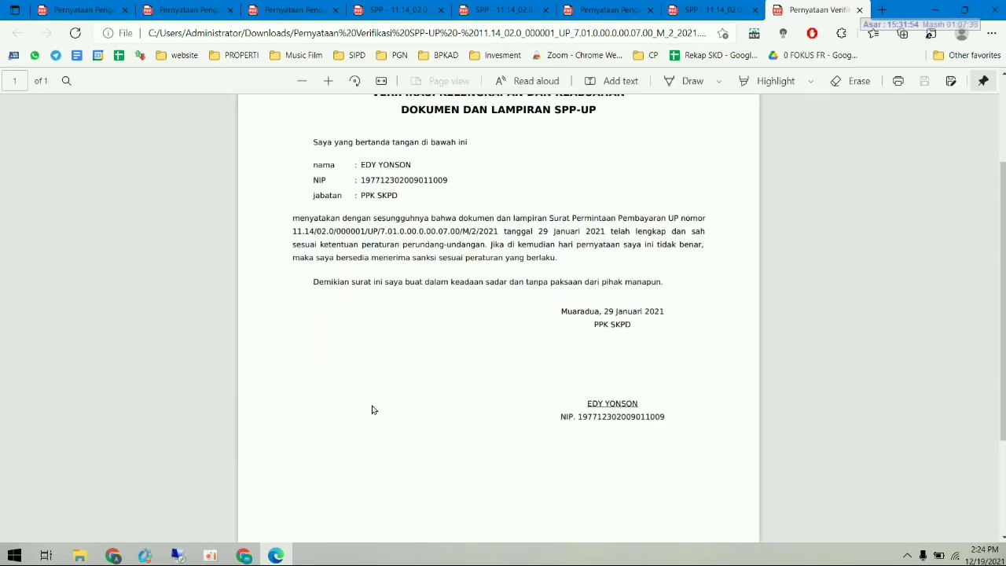
scroll(373, 409, up, 1)
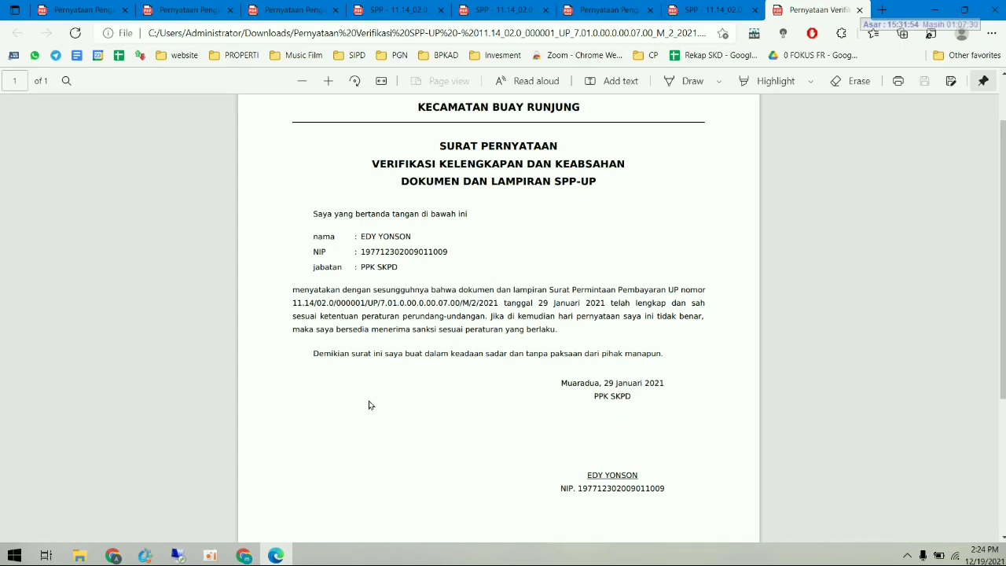
scroll(370, 407, up, 1)
scroll(367, 399, down, 1)
click(244, 556)
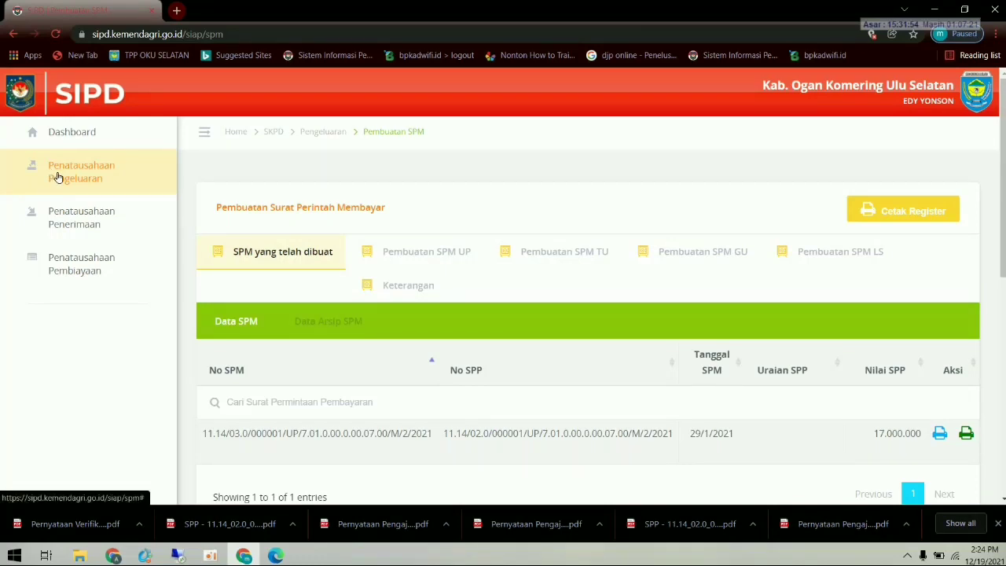
- Sign out of the current SIPD account through the profile menu's Logout
click(57, 177)
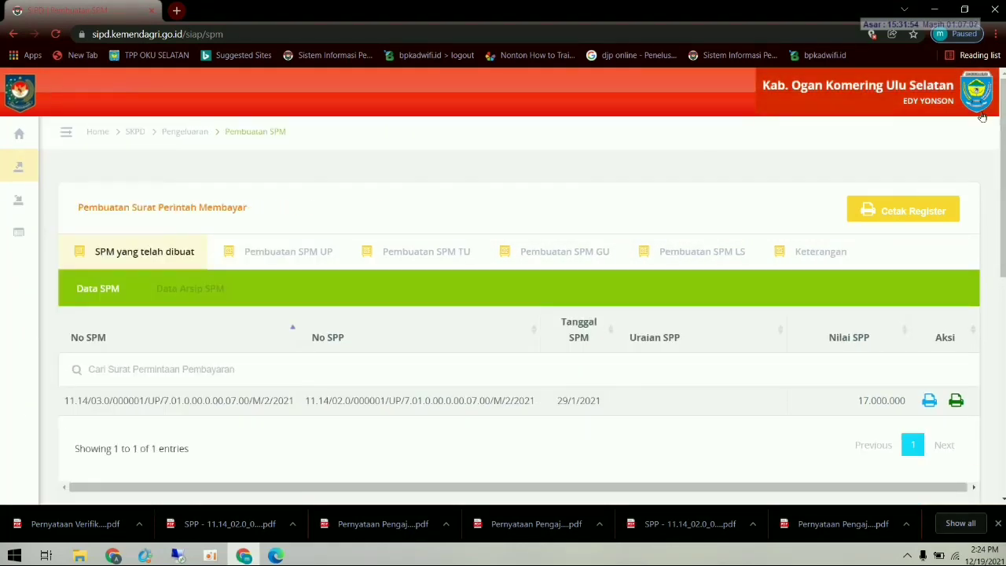
click(982, 115)
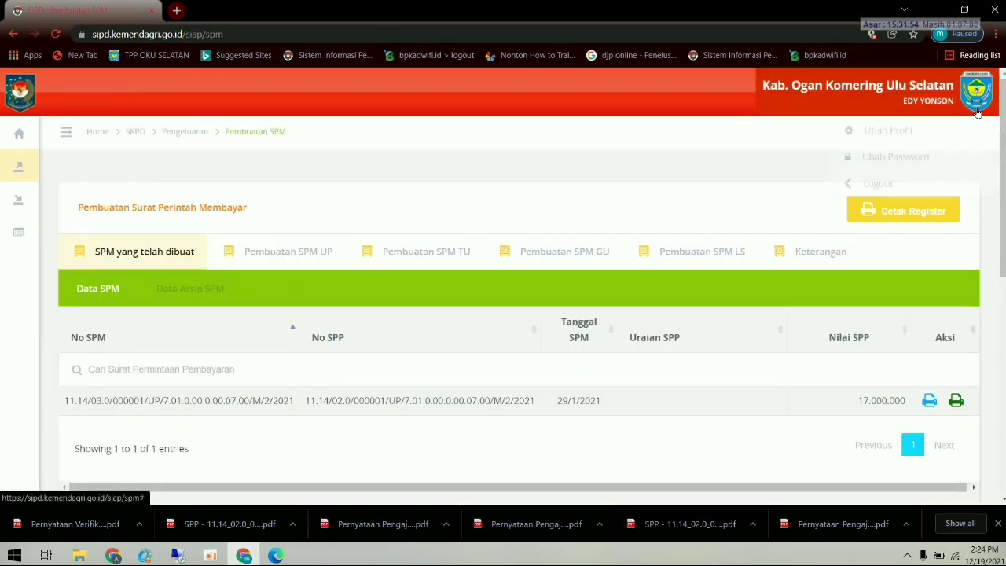
click(900, 180)
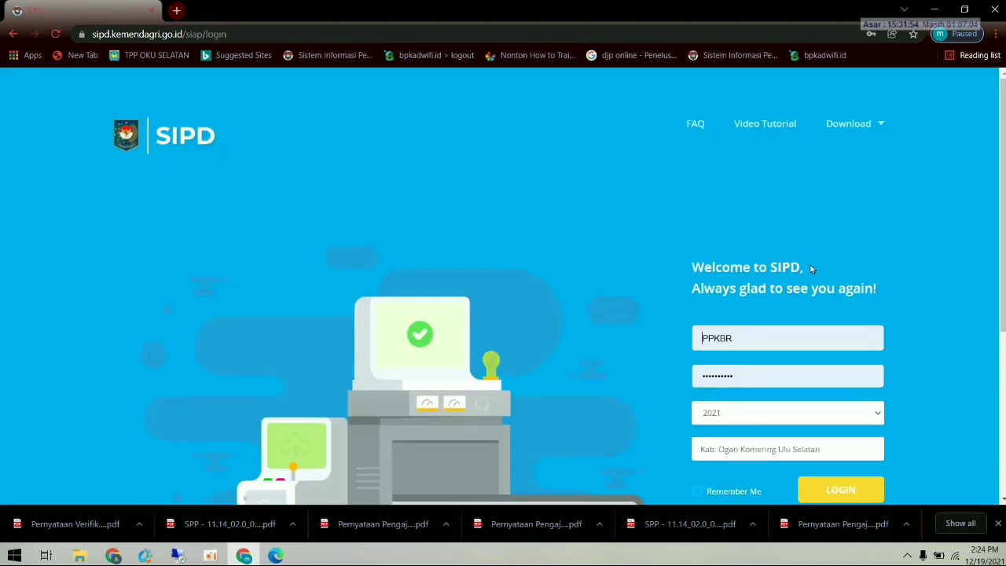
- Log in to SIPD with a different saved account from the username suggestions
double_click(728, 335)
click(759, 206)
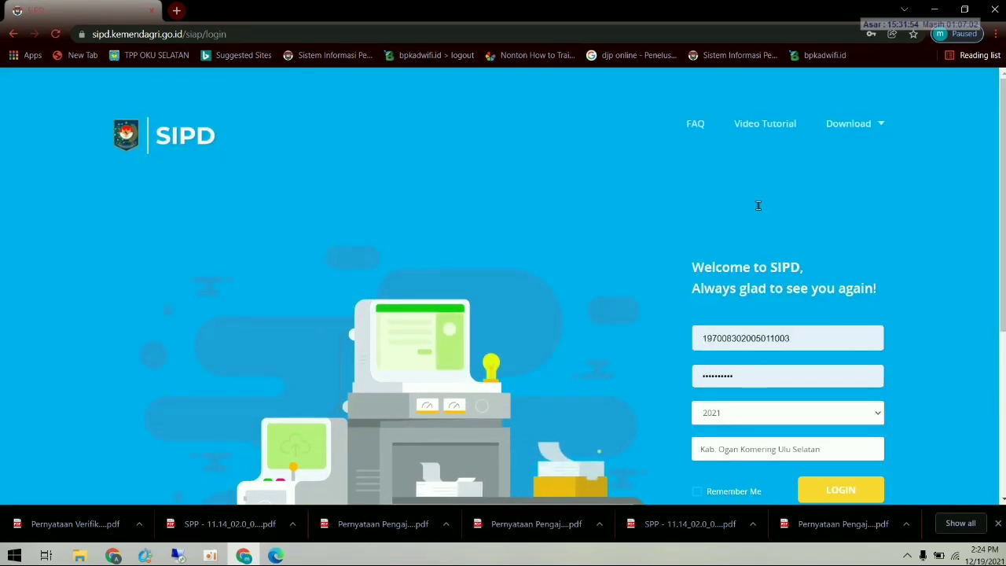
scroll(818, 427, down, 1)
click(828, 426)
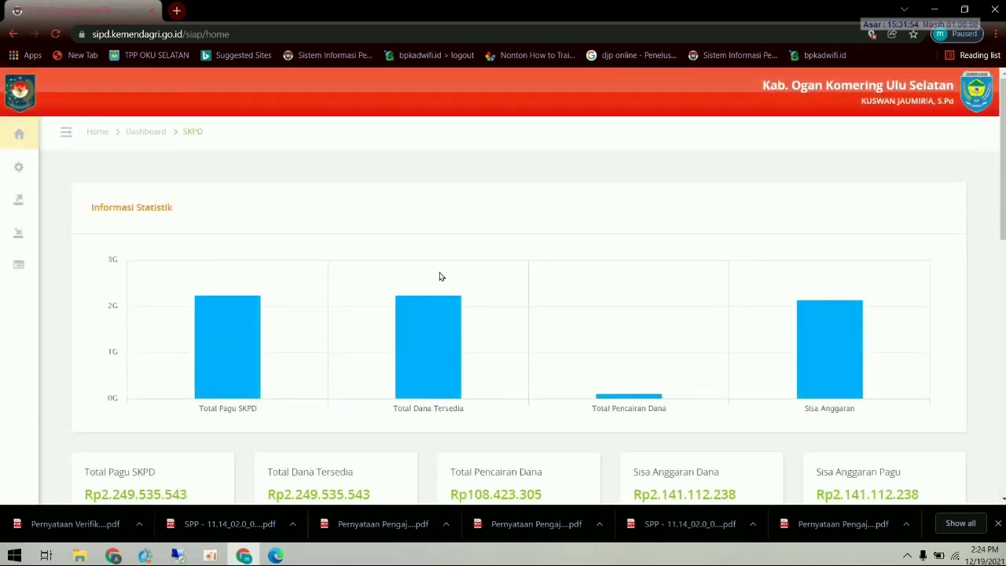
- Open Pembuatan SPTJM SPM under Penatausahaan Pengeluaran
mouse_move(55, 193)
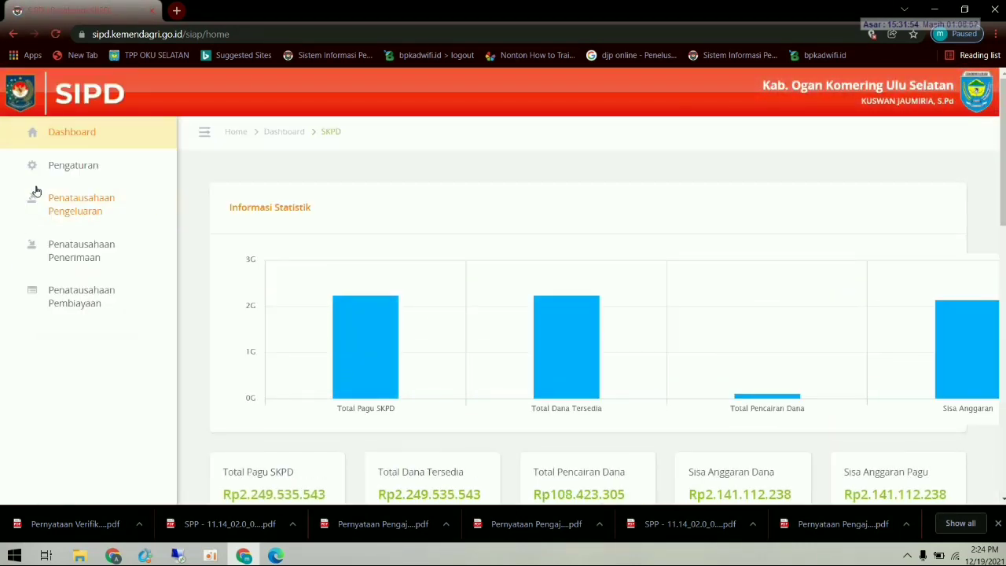
click(79, 209)
scroll(118, 370, down, 2)
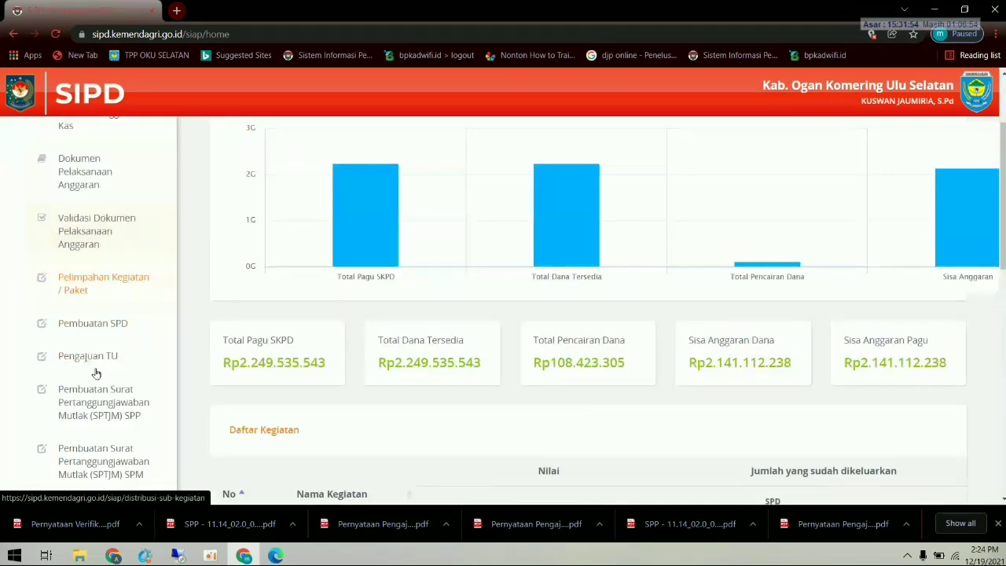
click(133, 466)
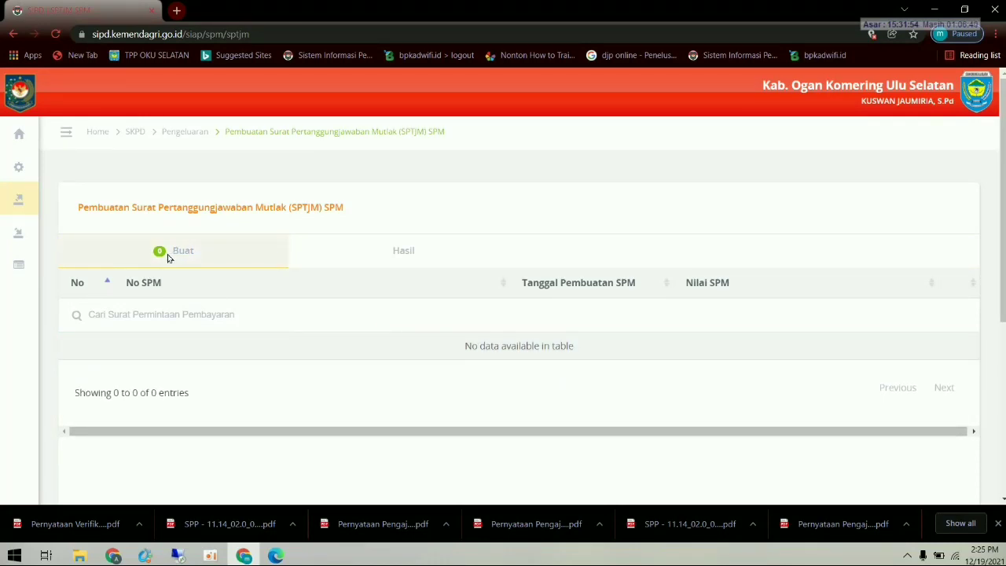
- Compare the Hasil and Buat SPTJM lists, ending on the Hasil list
click(389, 253)
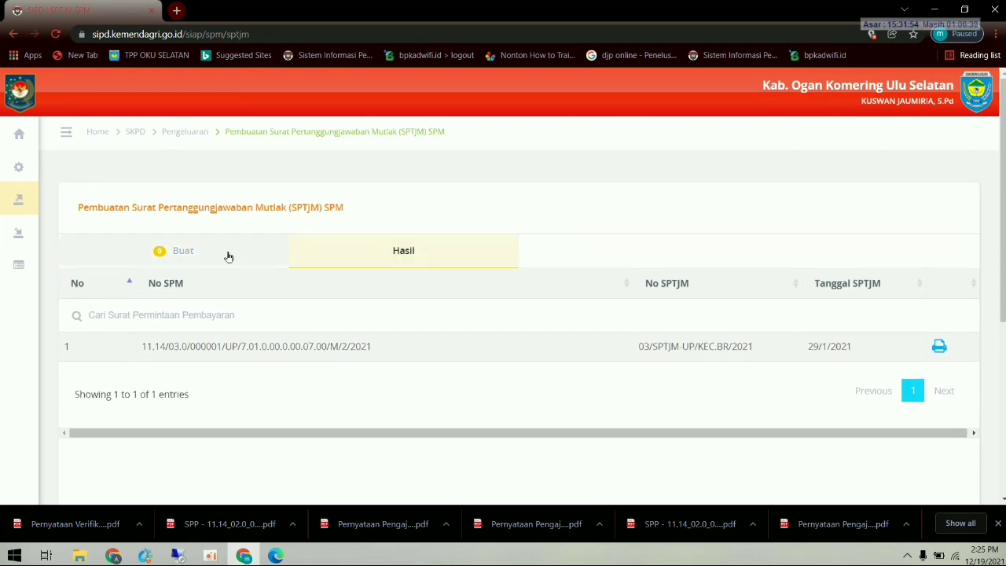
click(189, 254)
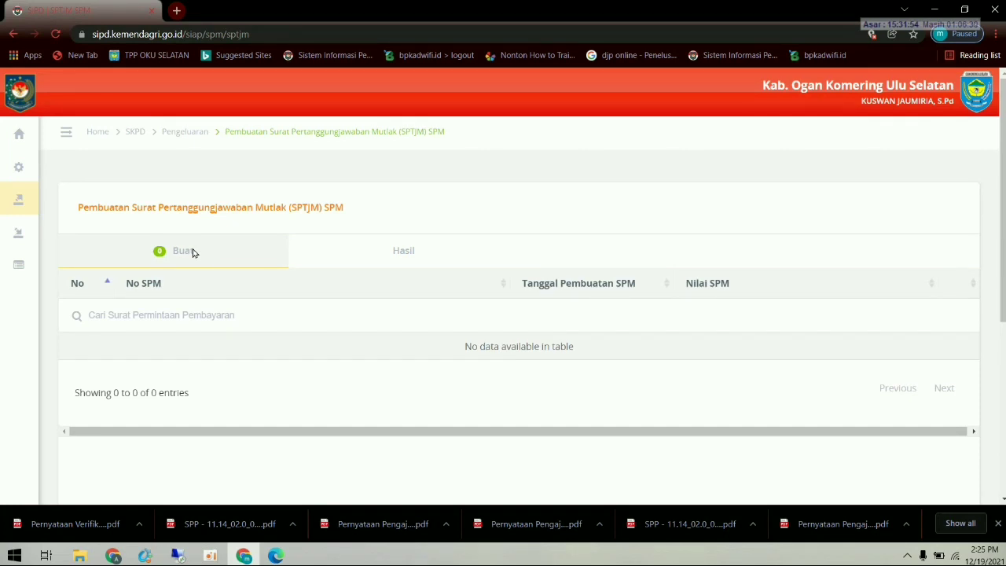
click(401, 252)
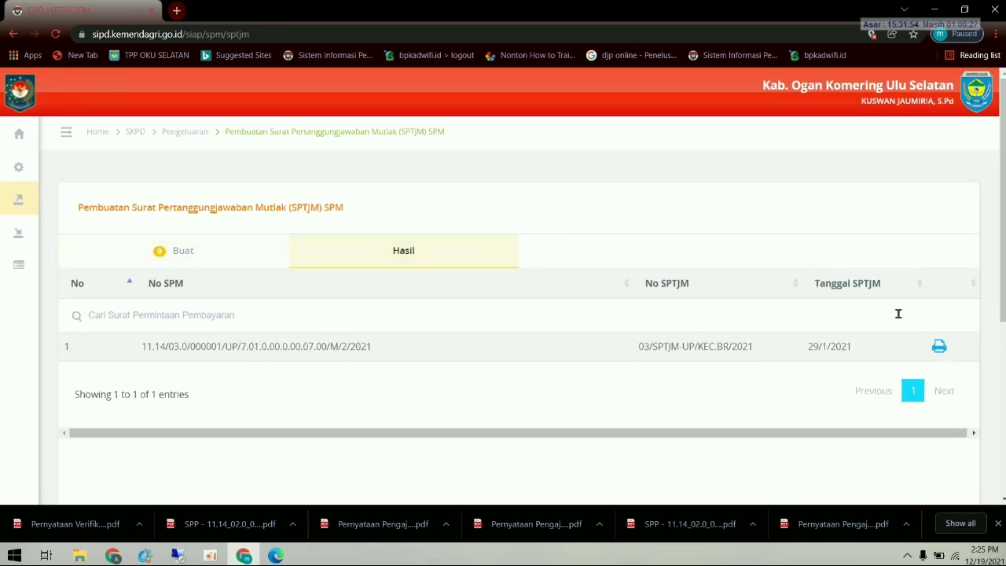
- Print SPTJM 03/SPTJM-UP/KEC.BR/2021 to PDF and open the downloaded file
click(939, 347)
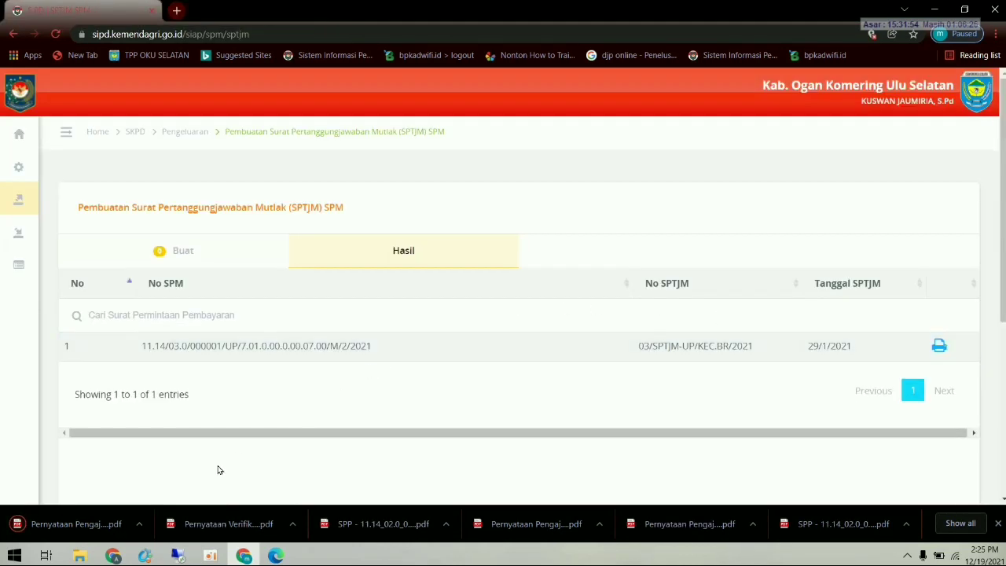
click(78, 523)
scroll(508, 373, down, 2)
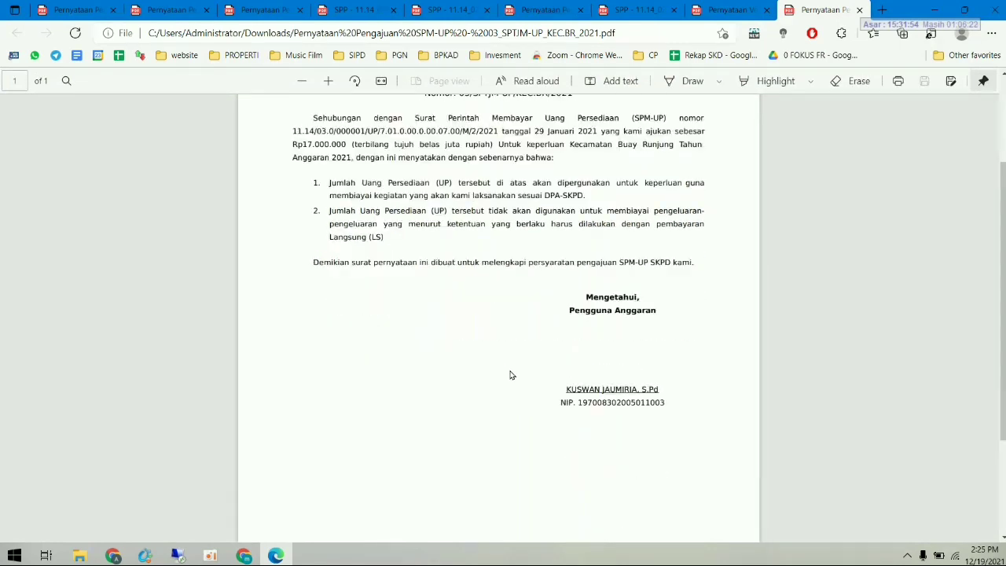
- Read through the SPM-UP statement PDF, then switch back to SIPD in Chrome
scroll(507, 377, up, 2)
scroll(505, 386, down, 1)
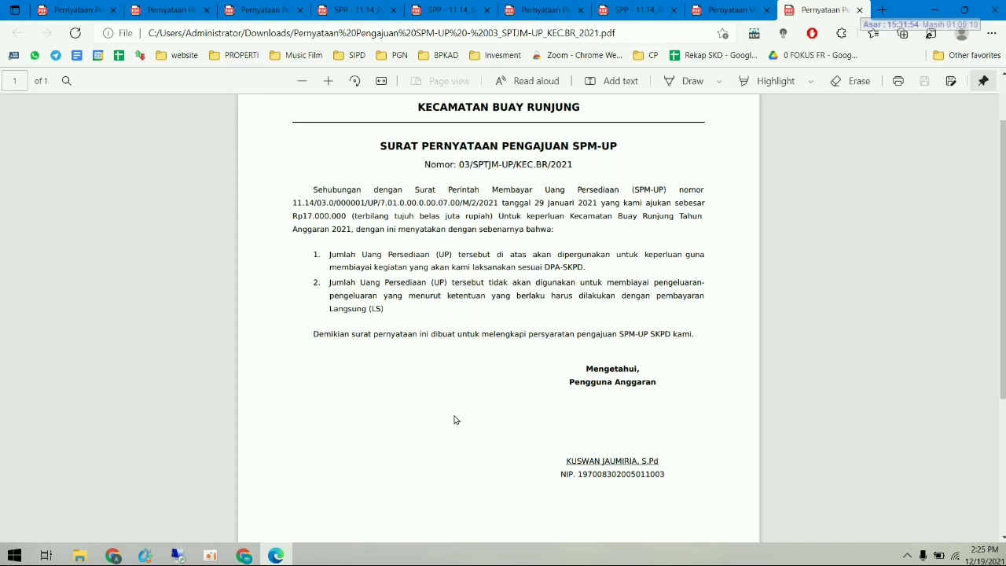
click(244, 555)
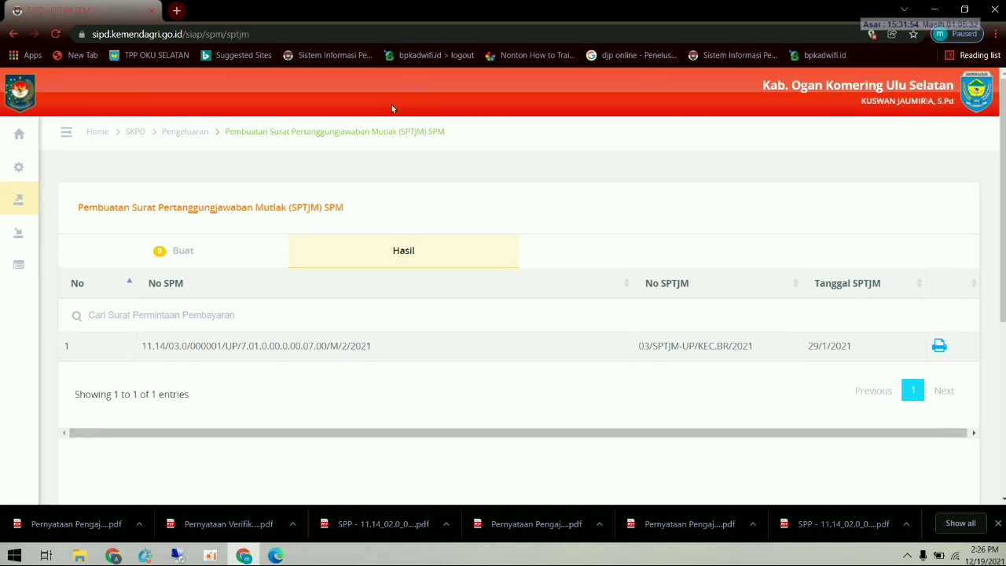
- Log out of SIPD and bring up the saved logins on the username field
mouse_move(38, 173)
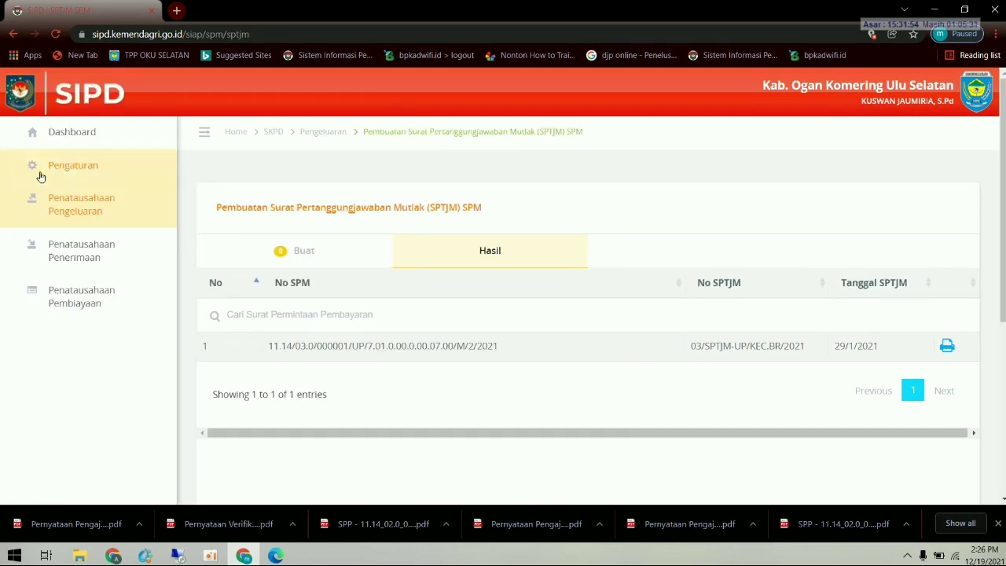
click(111, 206)
scroll(139, 385, down, 1)
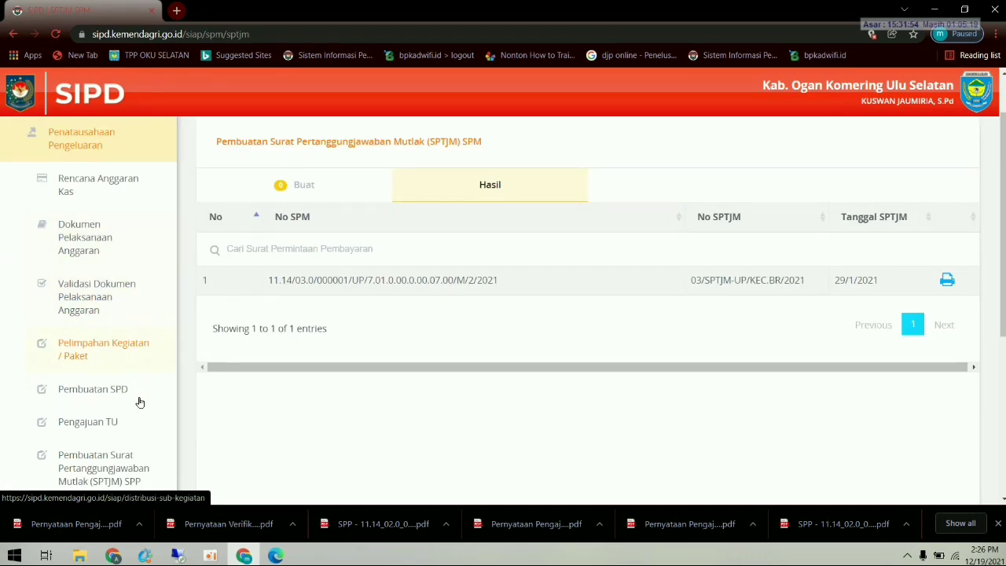
scroll(139, 403, down, 3)
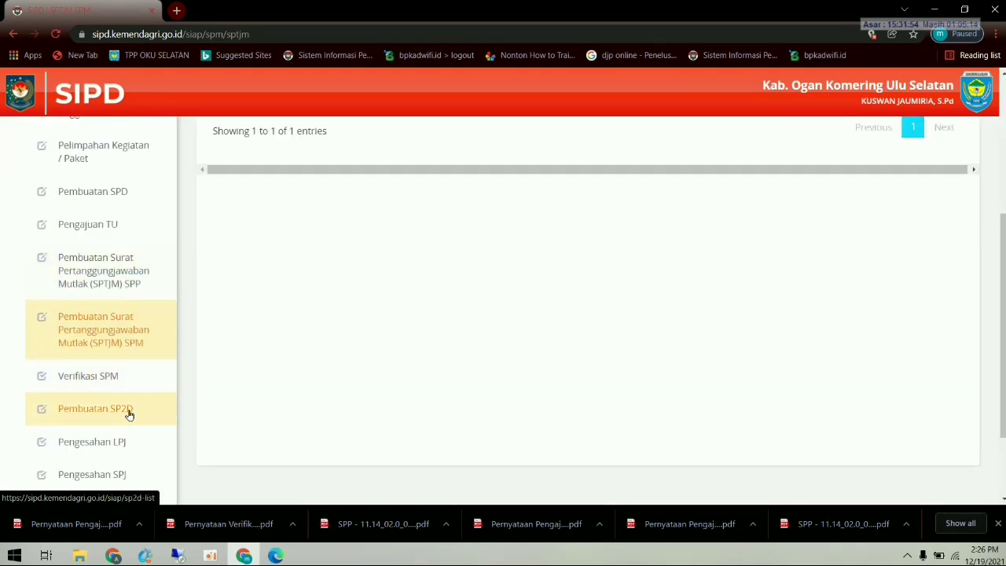
click(961, 103)
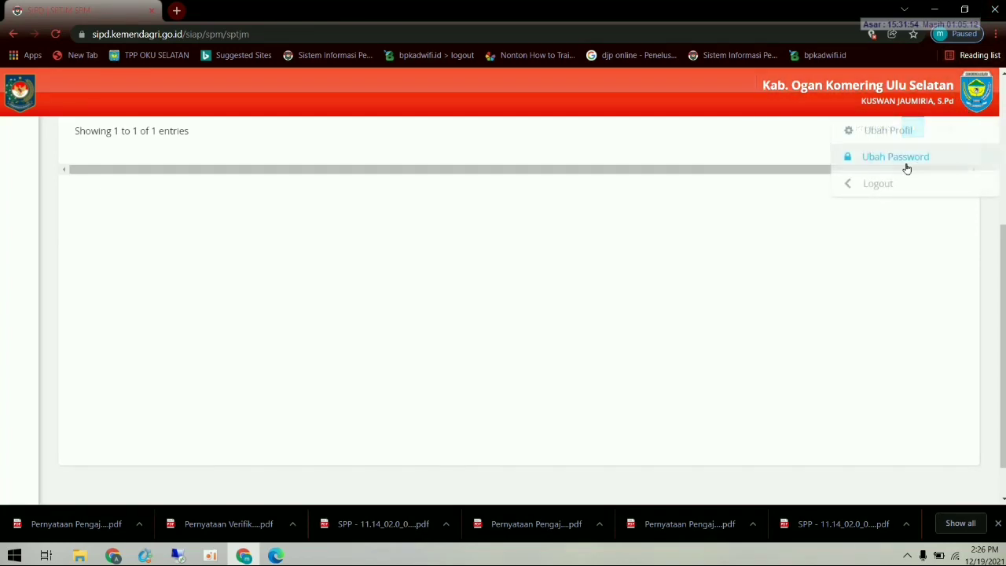
click(890, 182)
click(717, 346)
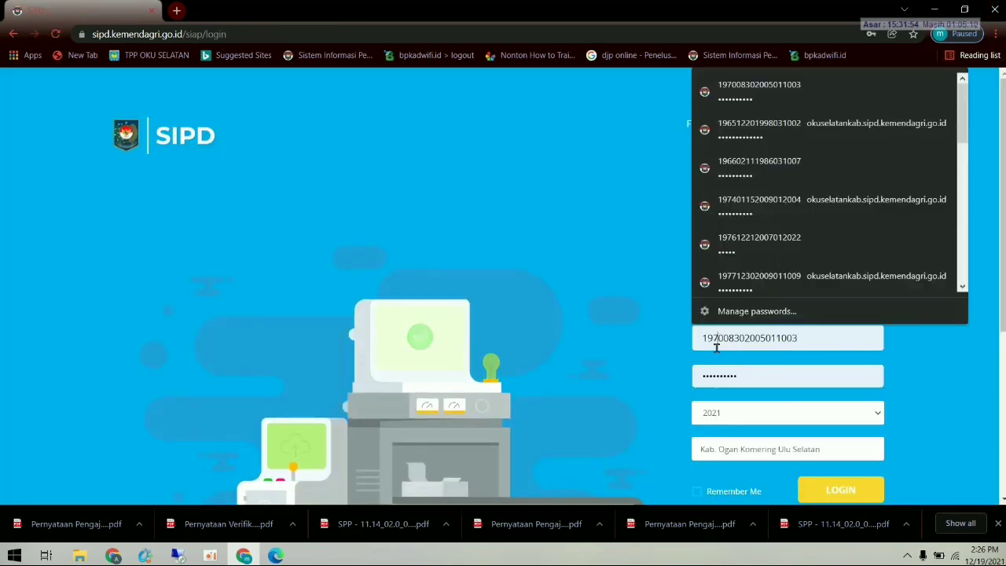
scroll(749, 270, down, 3)
- Sign in to SIPD with another saved login from Chrome's password list
scroll(745, 278, down, 1)
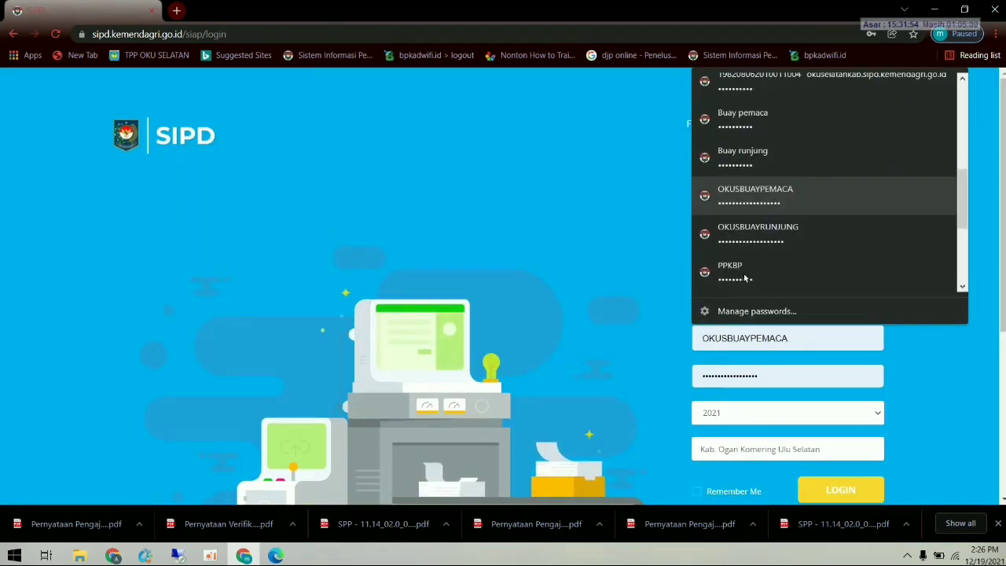
click(755, 233)
click(833, 489)
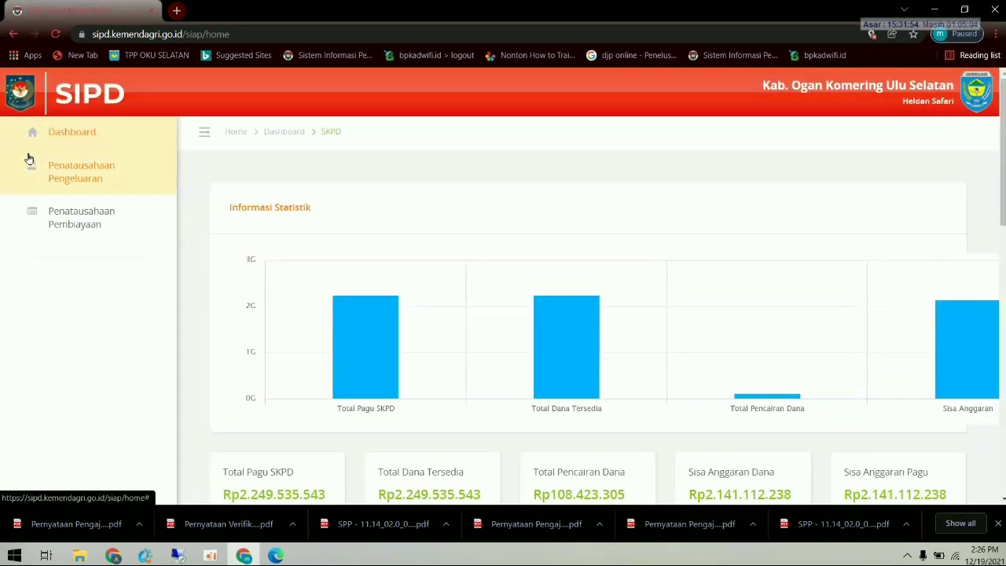
- Open the Pelimpahan page under Penatausahaan Pengeluaran
click(66, 169)
scroll(71, 277, down, 1)
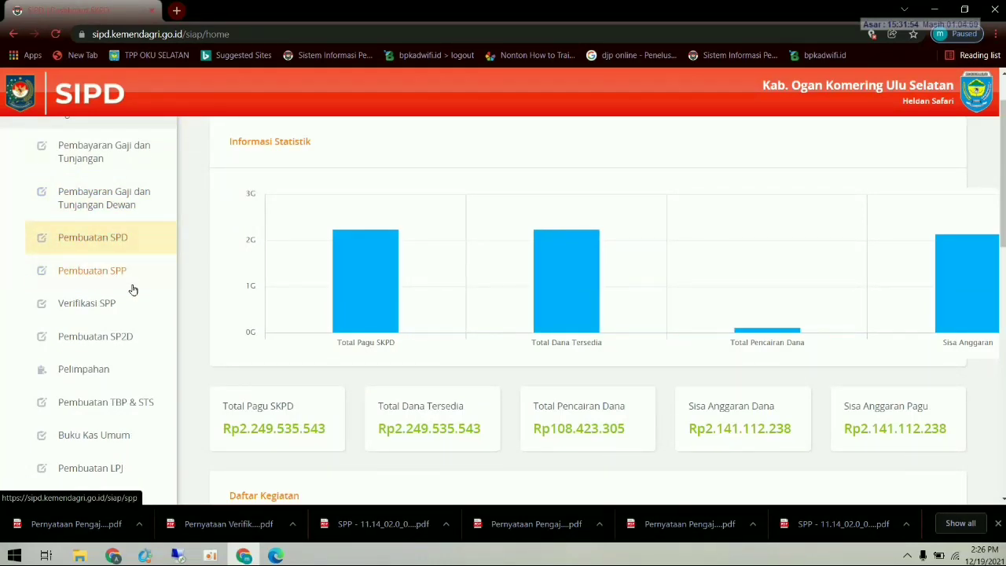
click(131, 369)
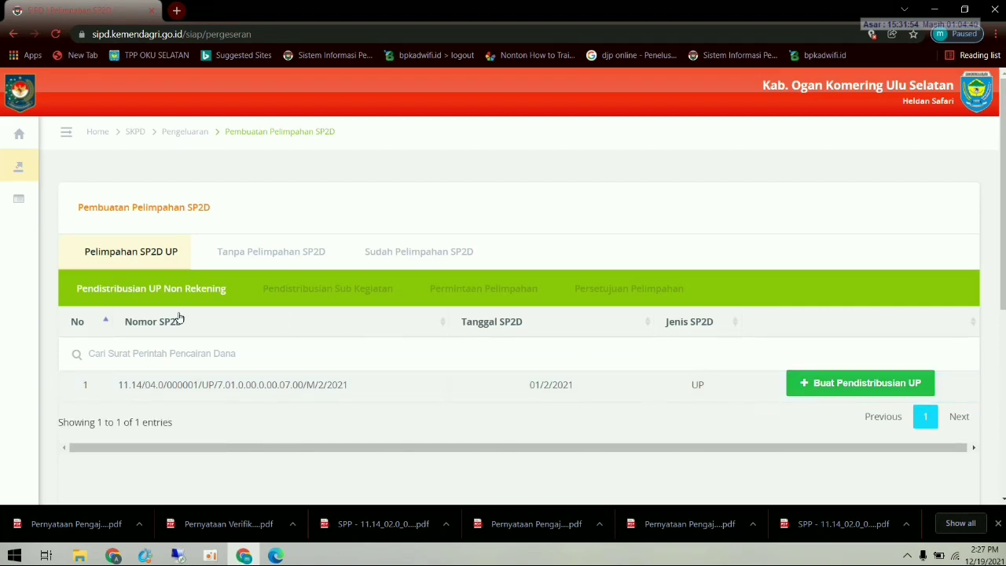
click(209, 292)
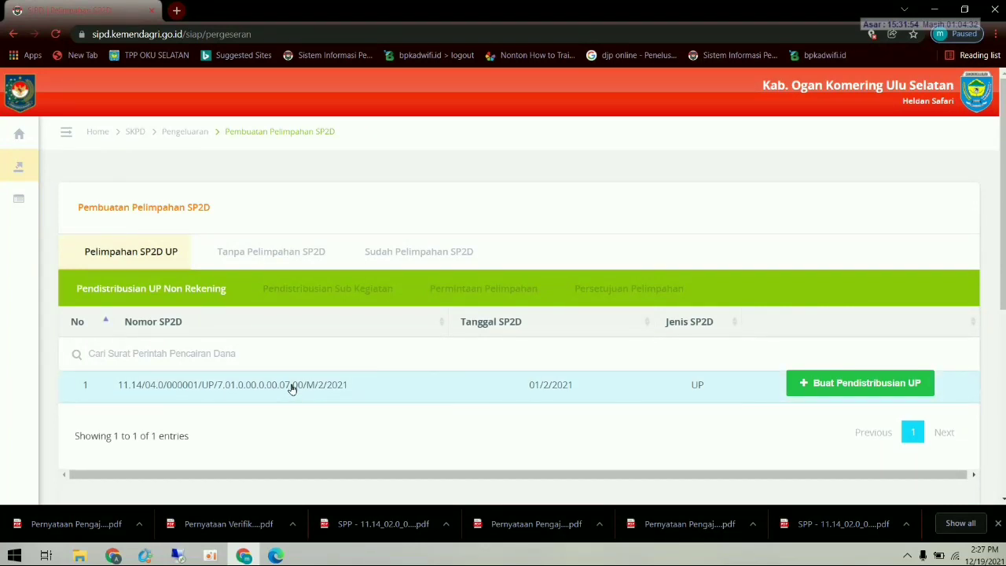
click(826, 386)
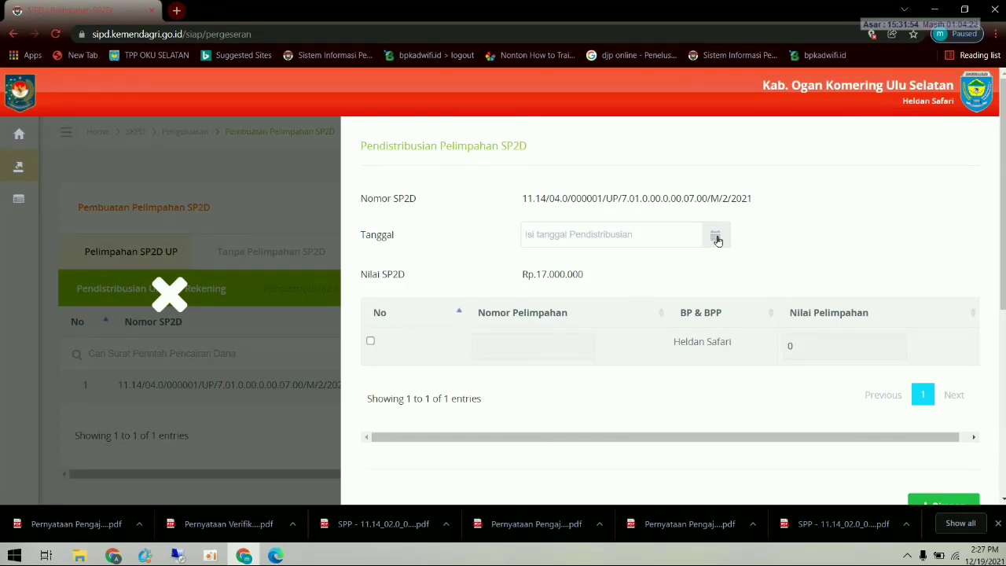
click(643, 232)
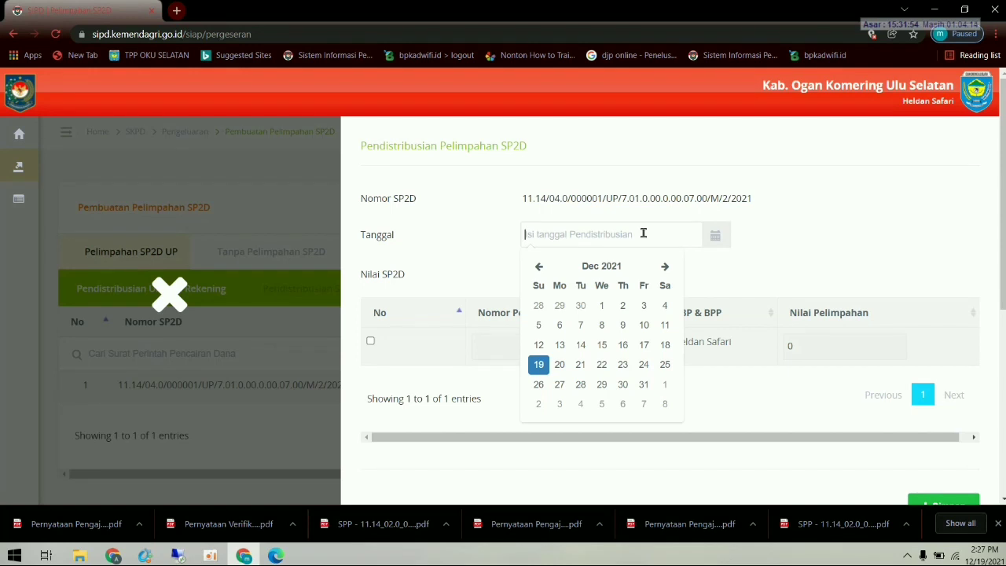
click(539, 268)
click(539, 269)
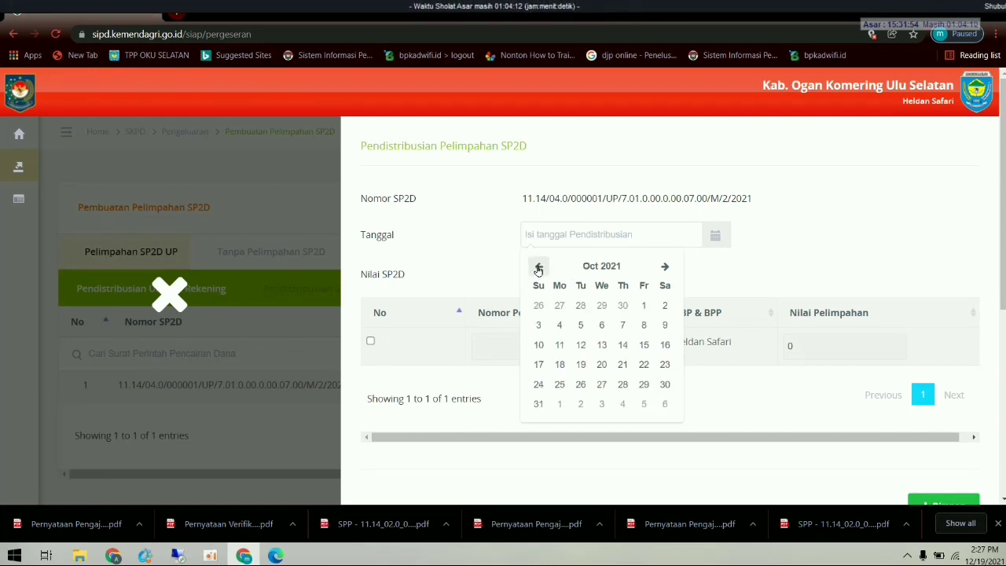
click(757, 274)
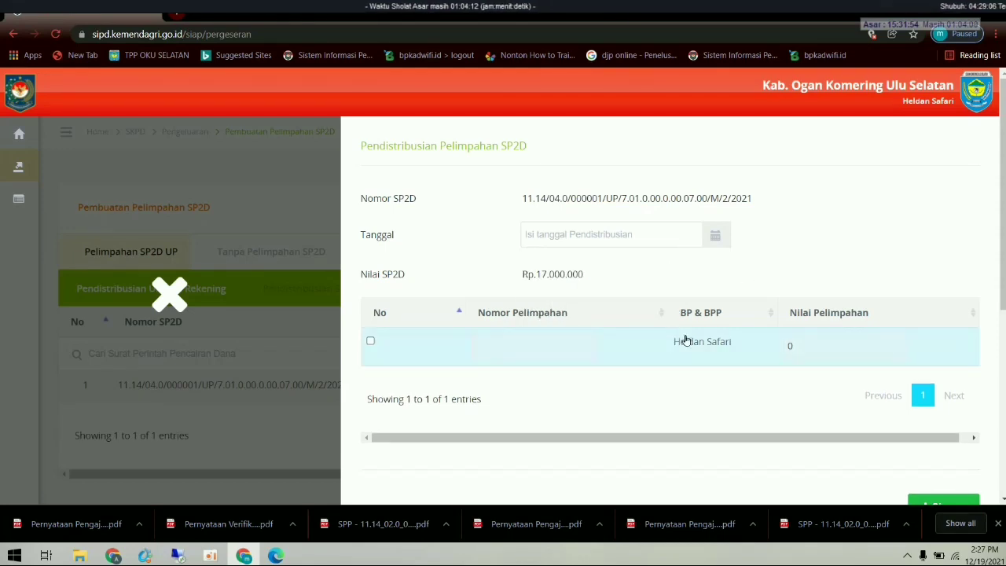
- Close the distribution form, print SP2D UP 11.14_04.0_000001 from Pembuatan SP2D, and open the PDF
click(170, 295)
mouse_move(56, 180)
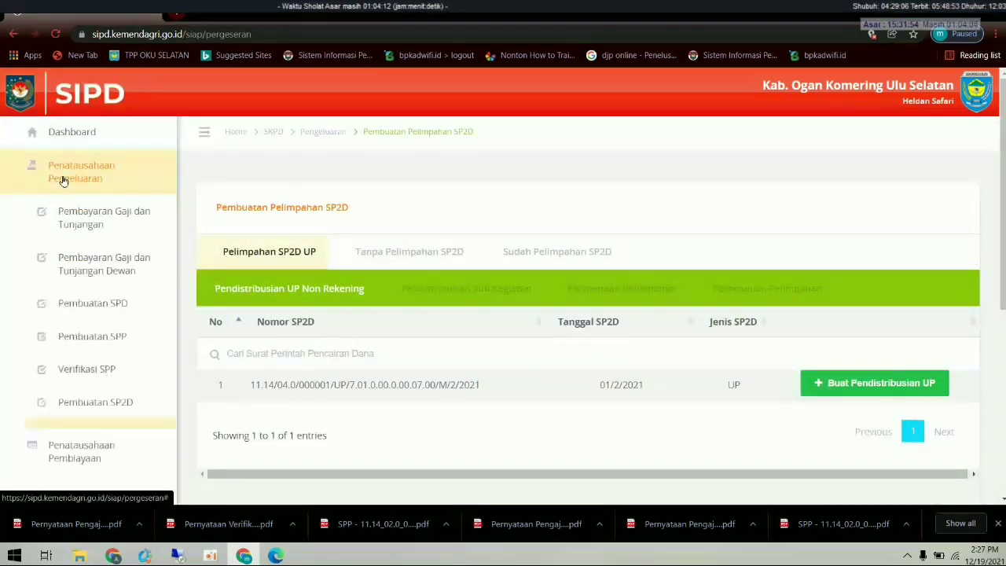
scroll(90, 384, down, 3)
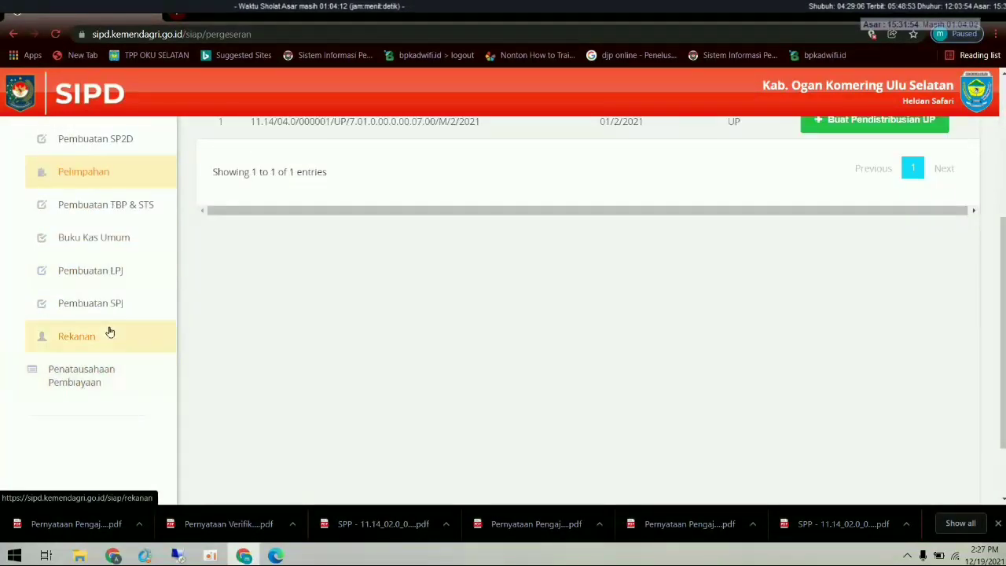
scroll(110, 331, up, 3)
click(117, 209)
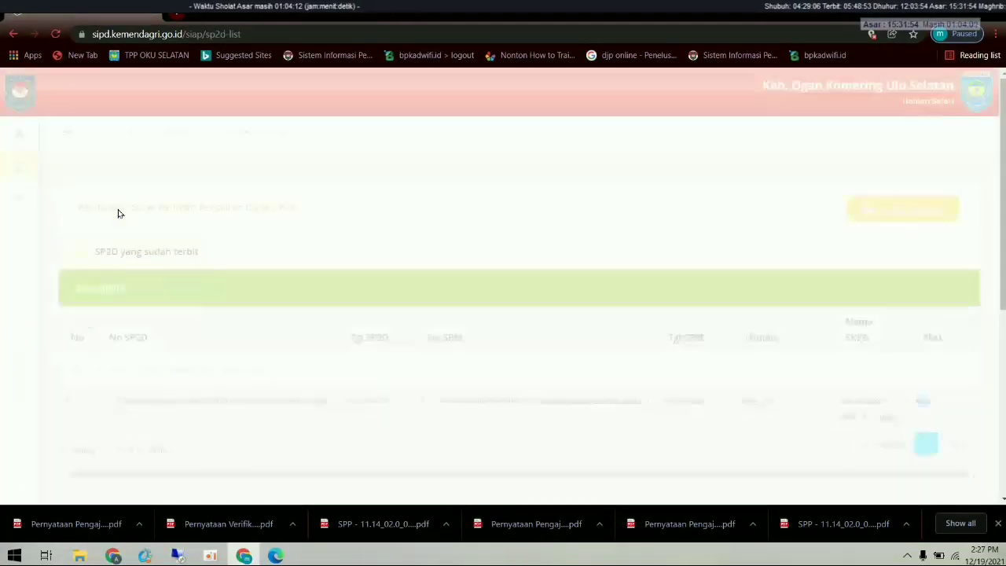
click(921, 408)
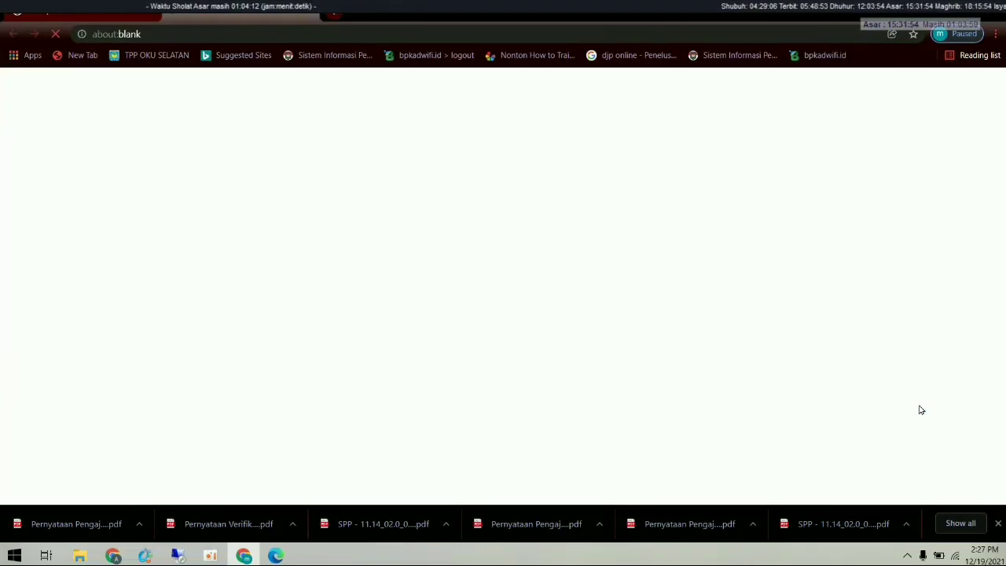
click(101, 522)
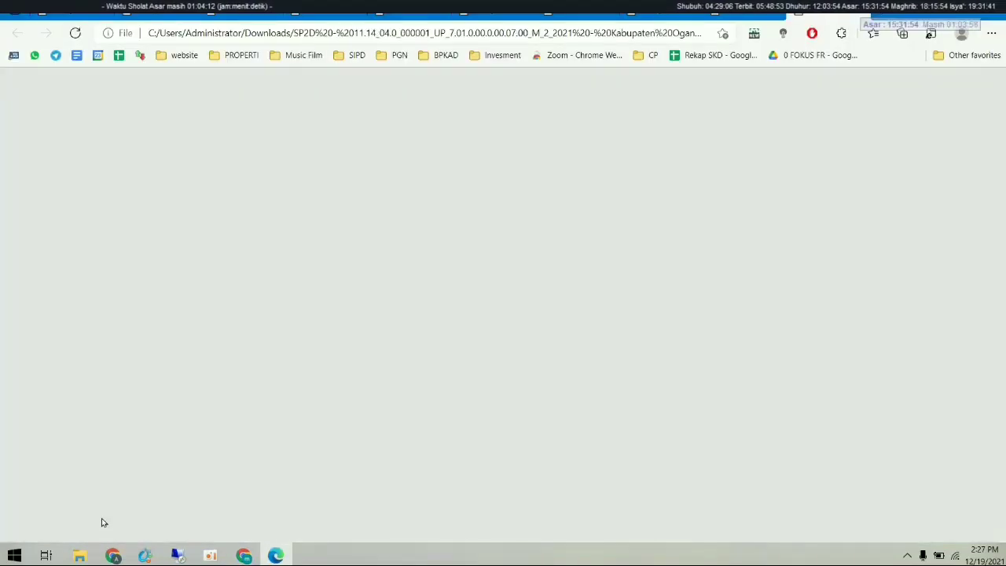
- Review the Rp17.000.000 SP2D PDF, then return to SIPD and expand Penatausahaan Pengeluaran
scroll(601, 365, down, 3)
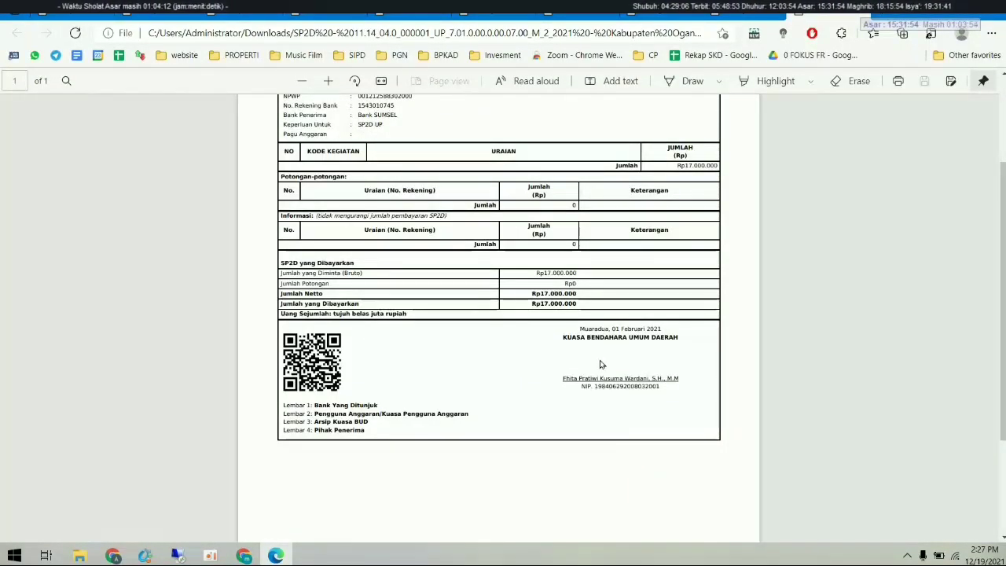
scroll(601, 365, up, 1)
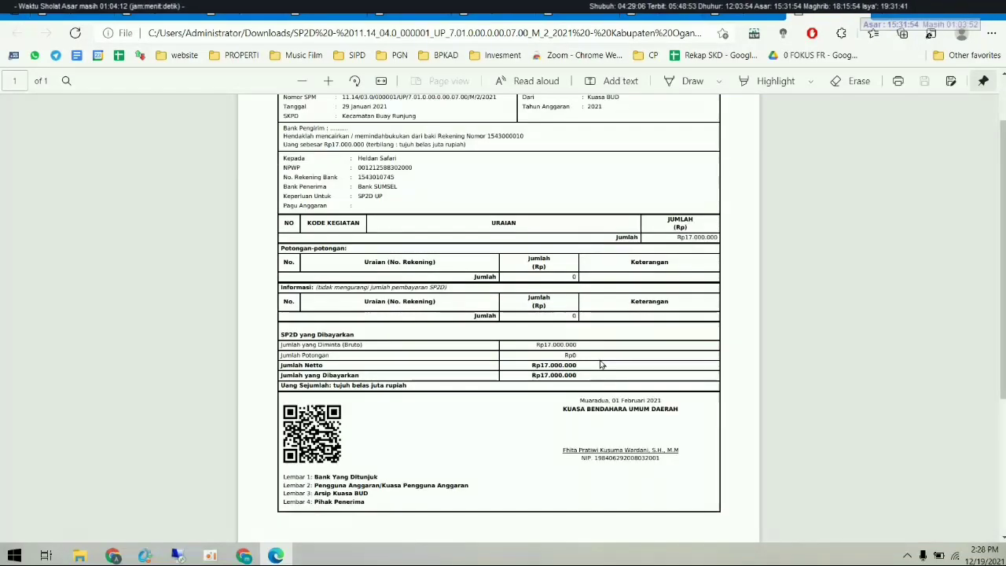
scroll(601, 365, up, 1)
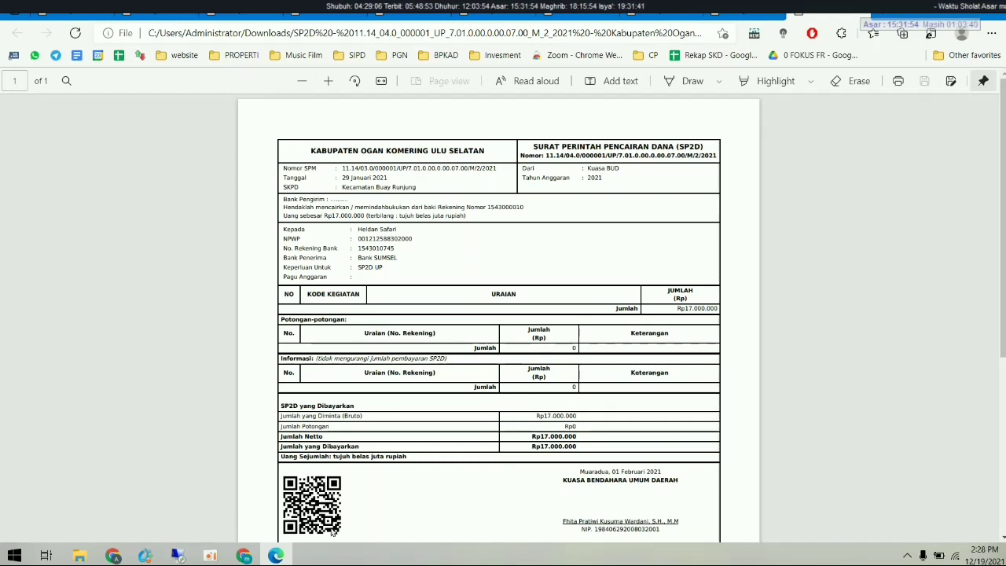
click(244, 556)
click(55, 173)
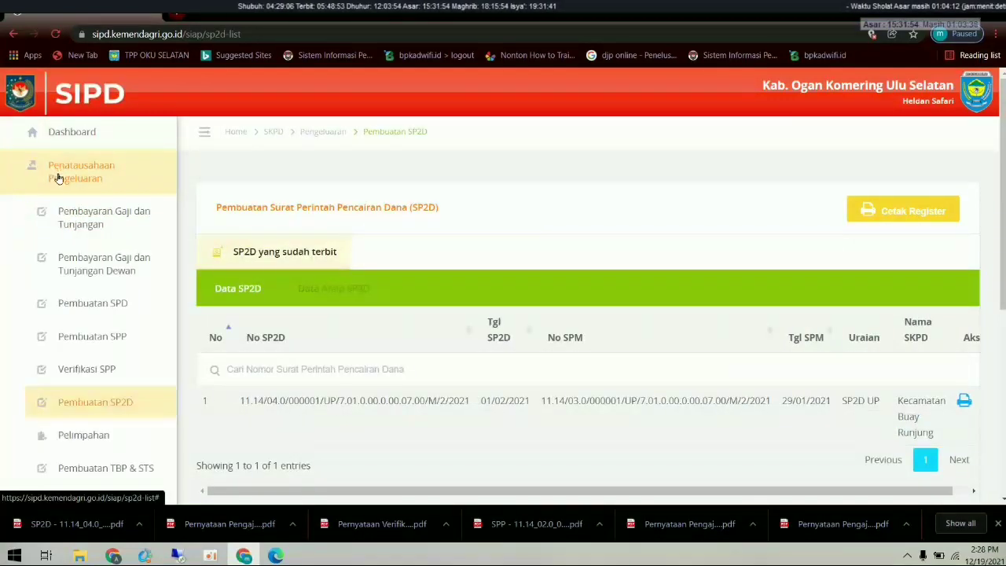
- Start a new UP distribution on the Pelimpahan page dated 2 February 2021
click(93, 434)
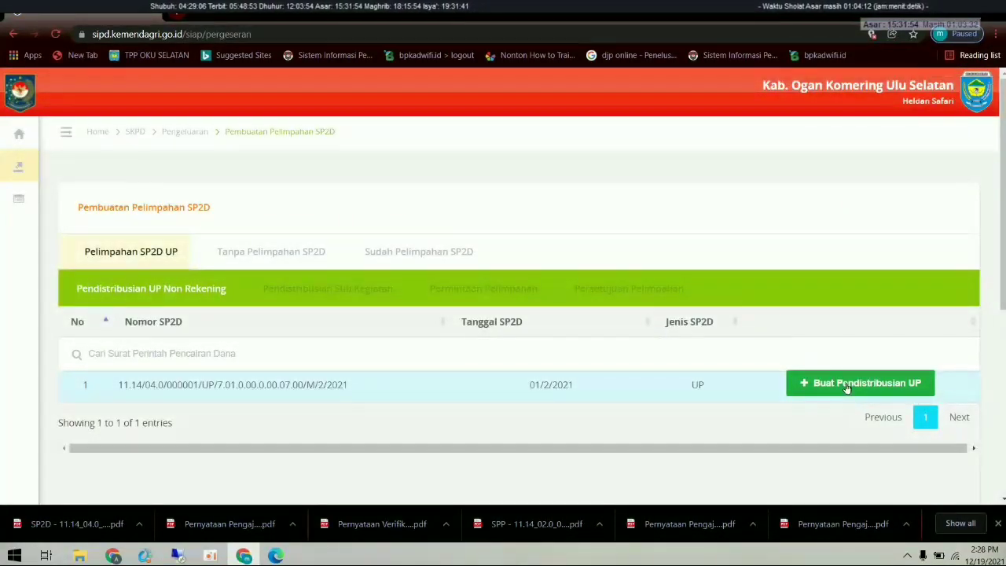
click(847, 385)
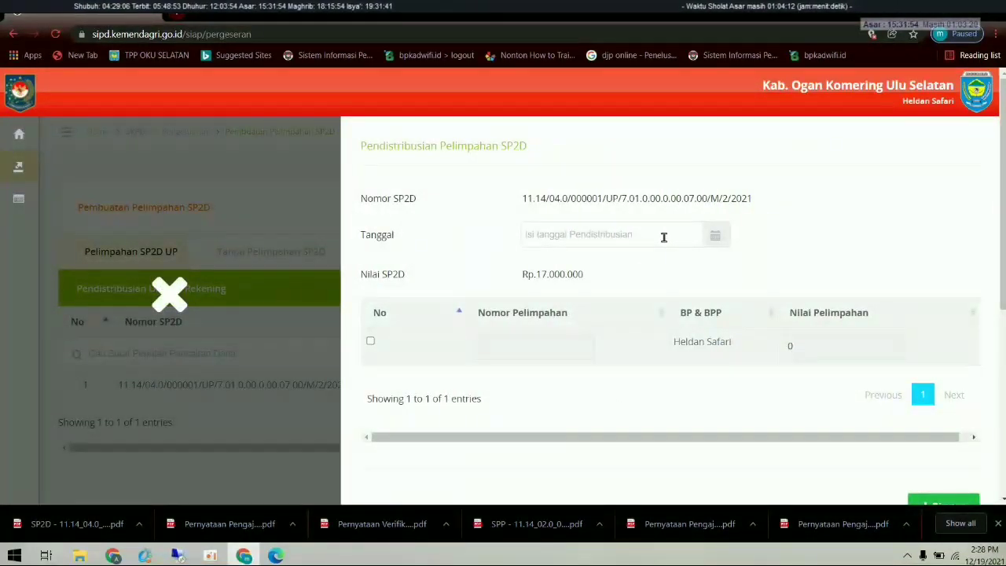
click(663, 237)
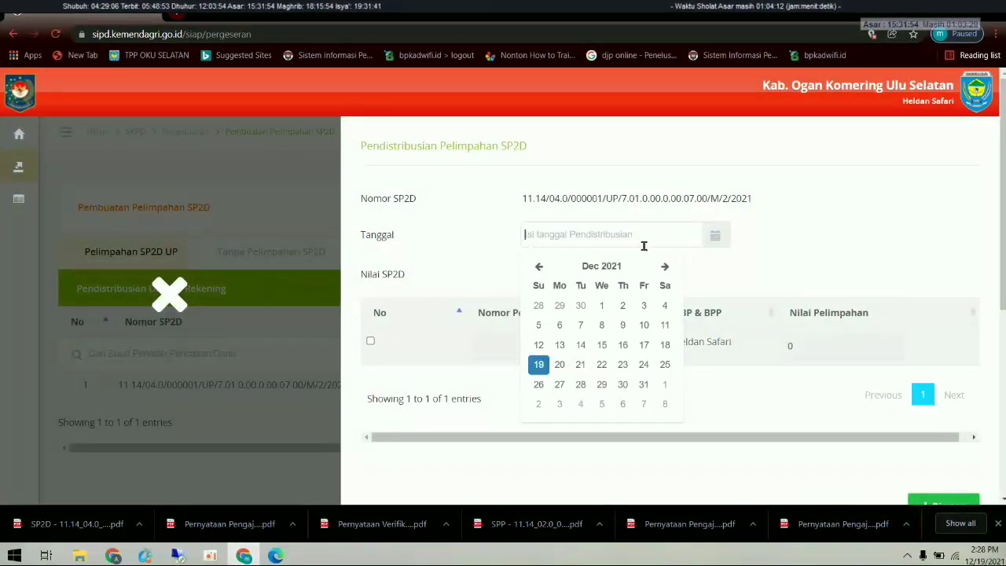
click(540, 268)
click(539, 267)
click(540, 267)
click(539, 267)
click(539, 268)
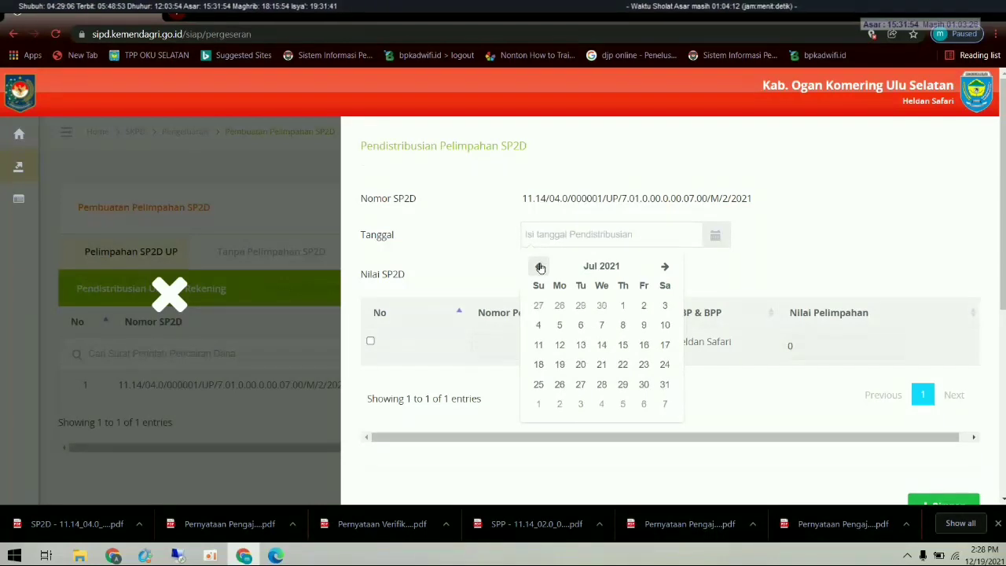
click(540, 267)
click(539, 268)
click(539, 268)
click(539, 267)
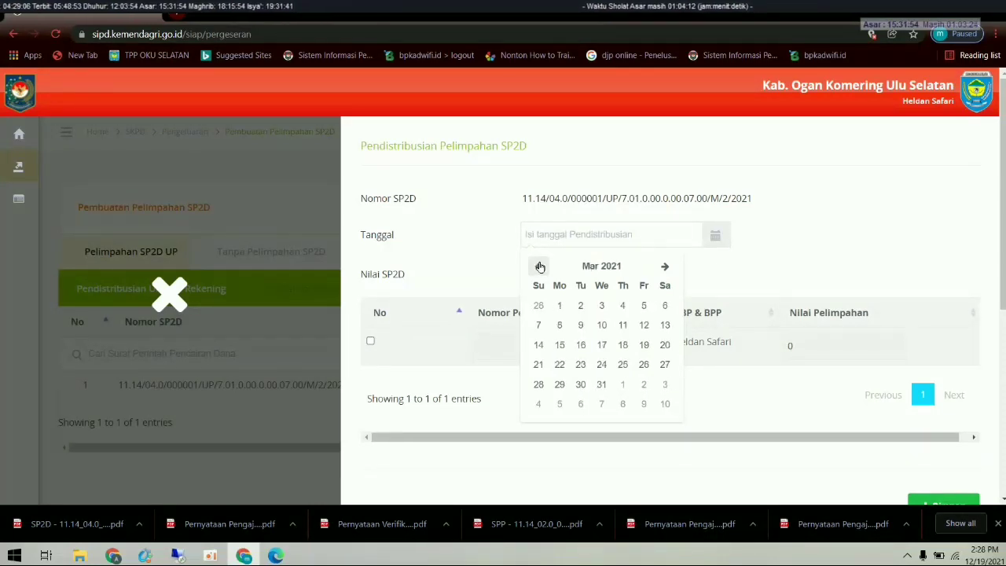
click(539, 267)
click(581, 308)
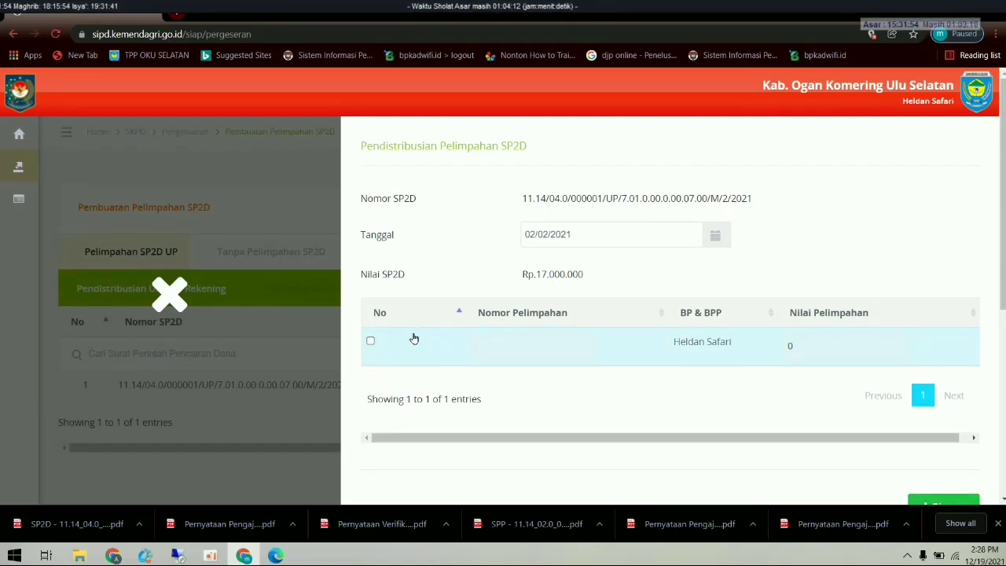
- Include the BP & BPP row with delegation number 1 and amount 17.000.000
click(371, 341)
click(518, 346)
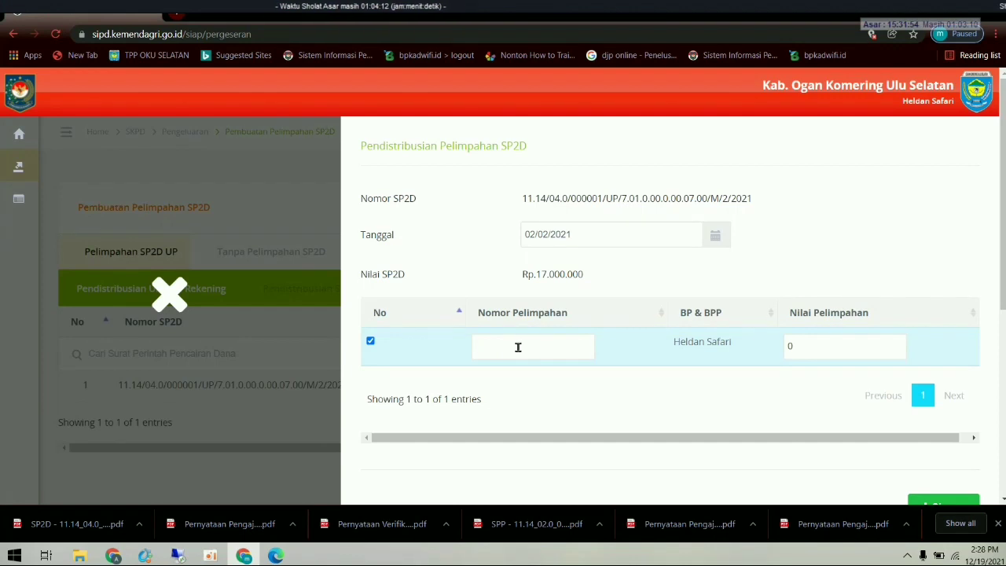
text(1)
click(799, 350)
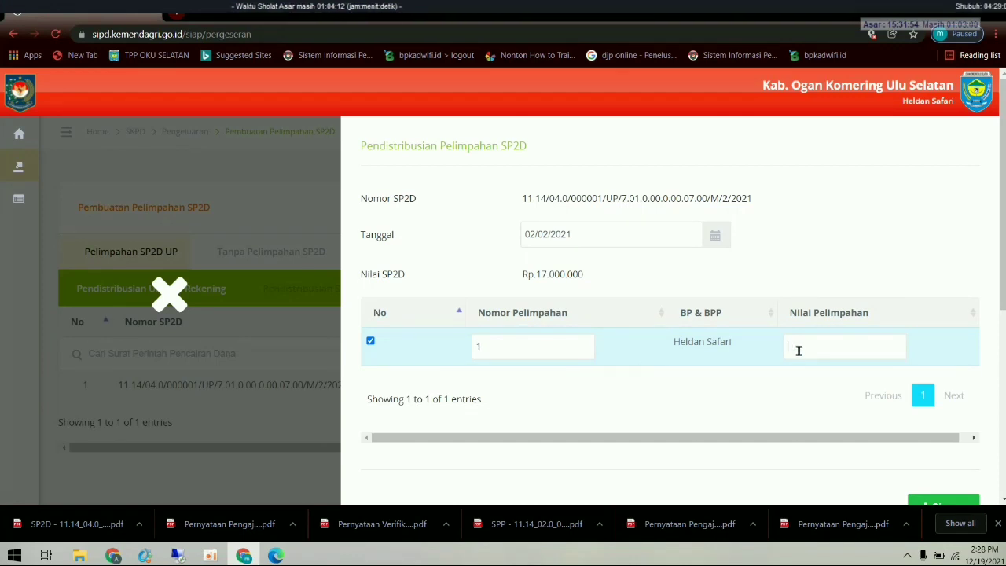
key(BackSpace)
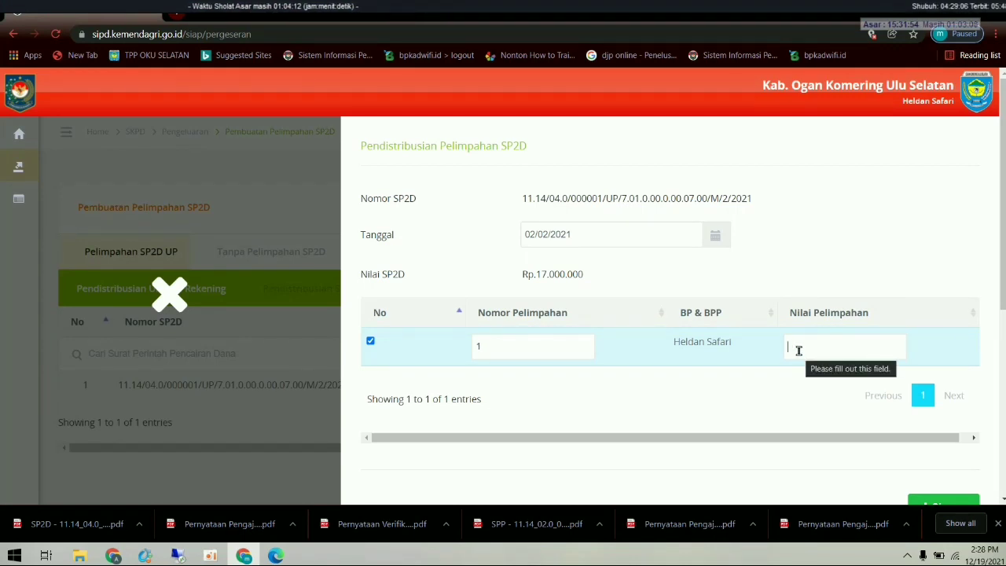
text(17.)
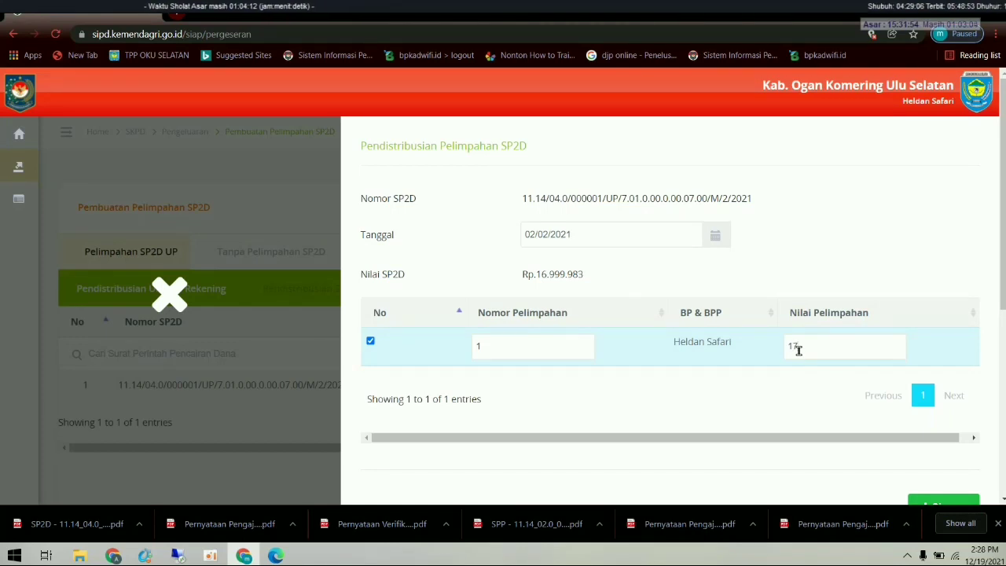
text(000.000)
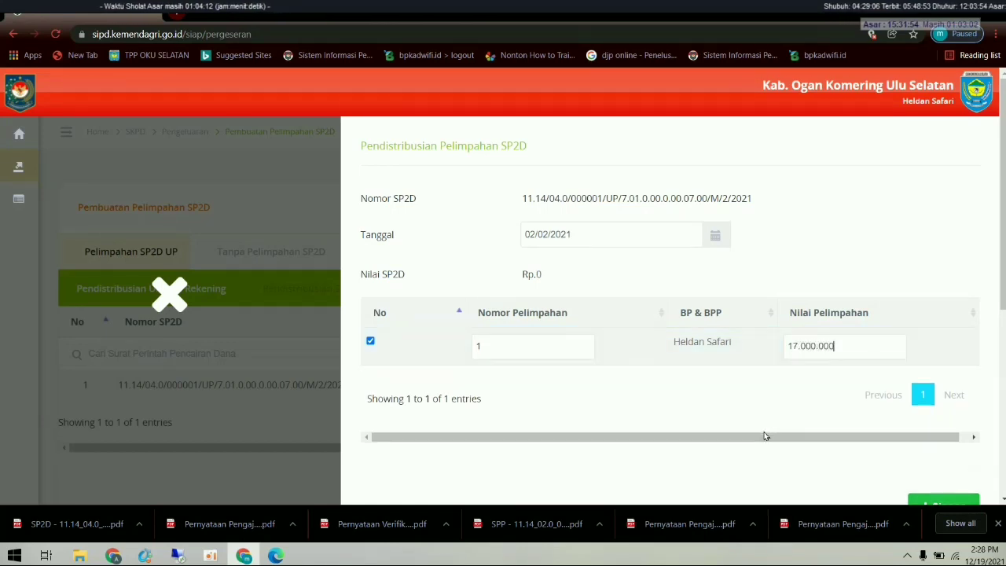
- Check the distribution form and save it with Simpan
scroll(759, 431, down, 1)
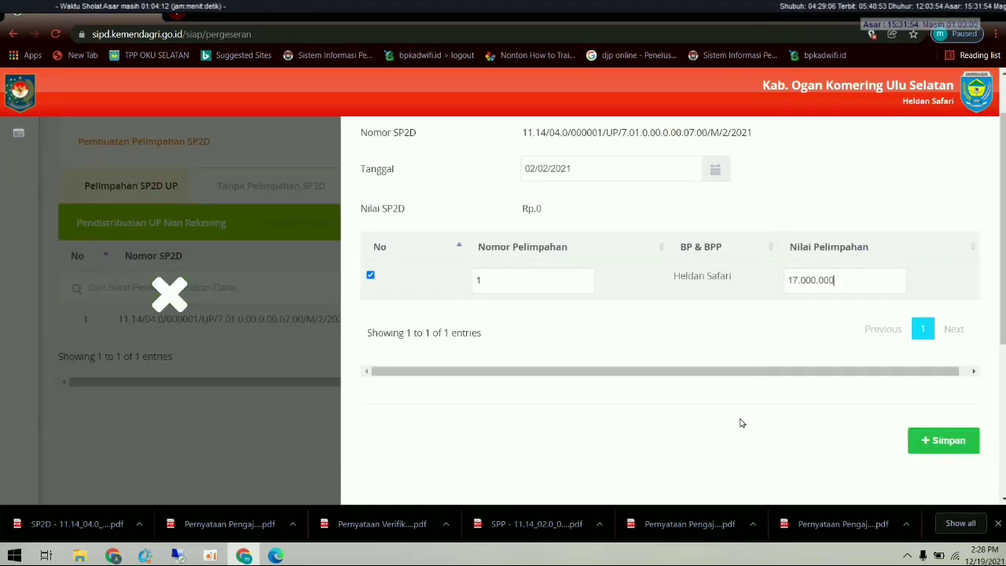
scroll(741, 420, up, 1)
scroll(754, 429, down, 1)
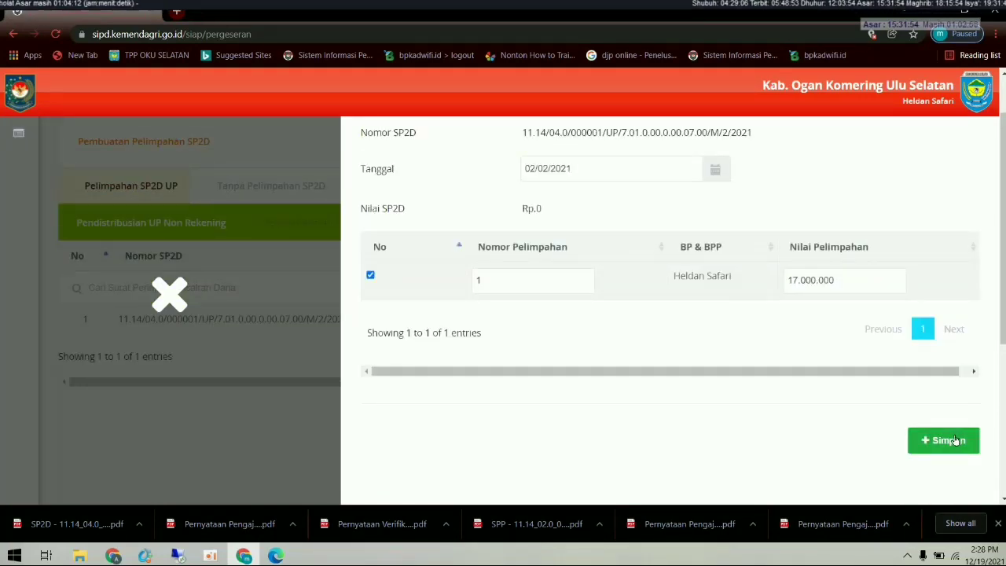
scroll(954, 438, up, 1)
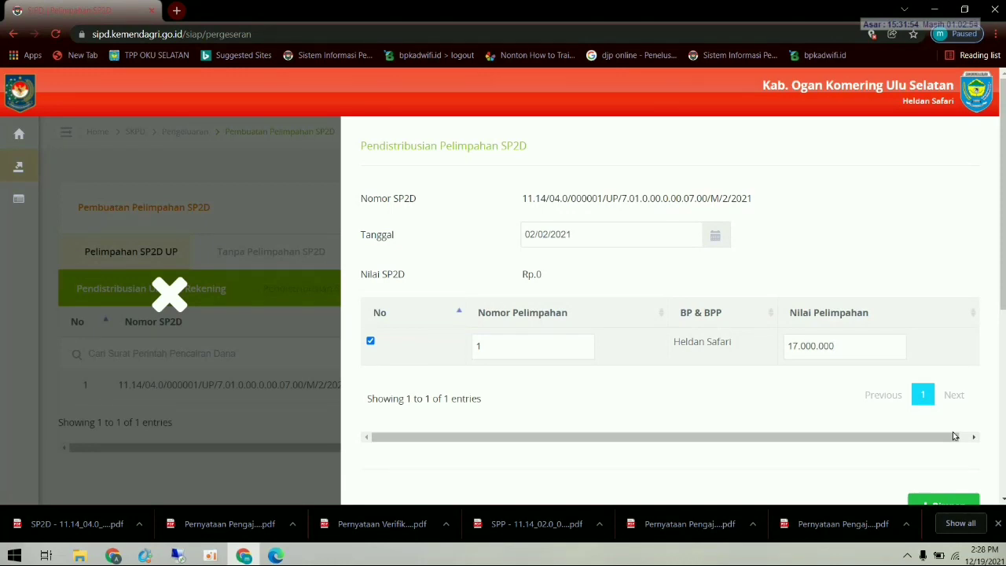
scroll(953, 436, down, 1)
scroll(953, 438, up, 1)
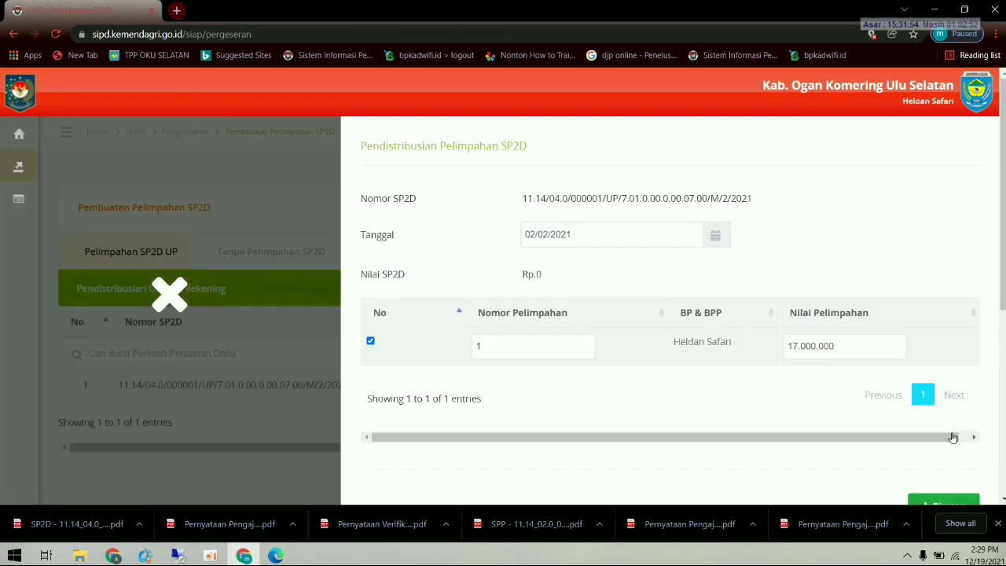
scroll(954, 438, down, 1)
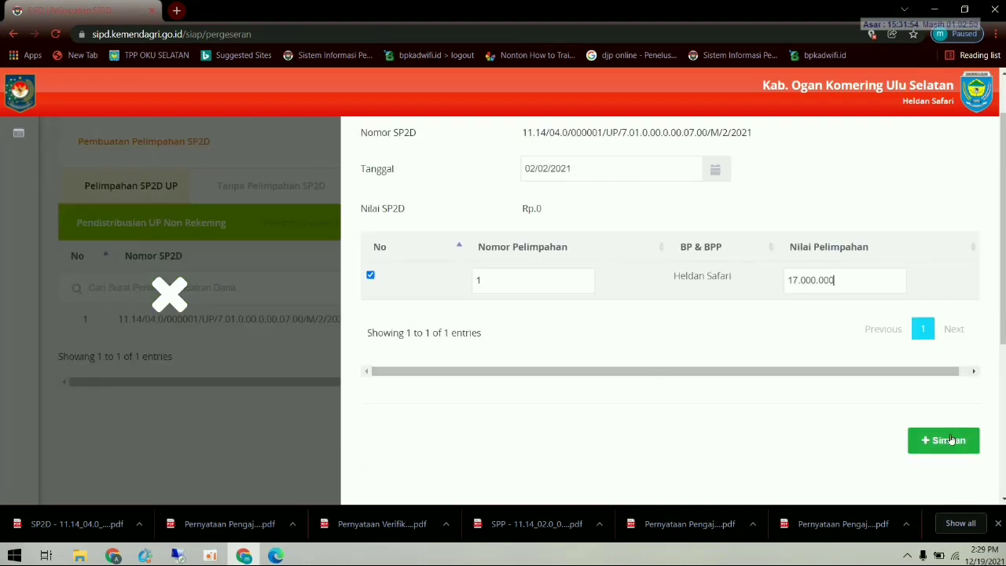
click(951, 440)
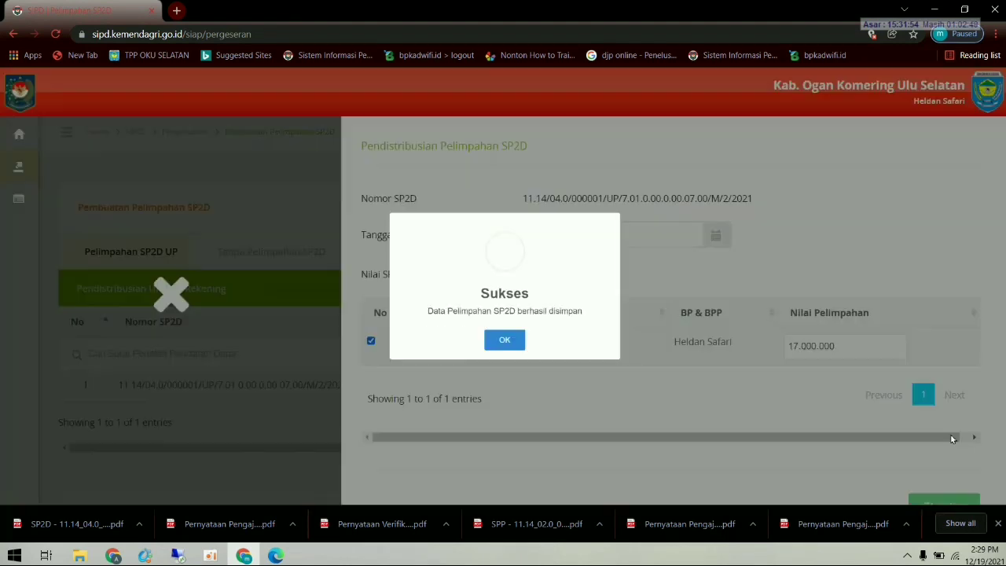
- Dismiss the save confirmation and confirm the SP2D appears under Sudah Pelimpahan
click(512, 365)
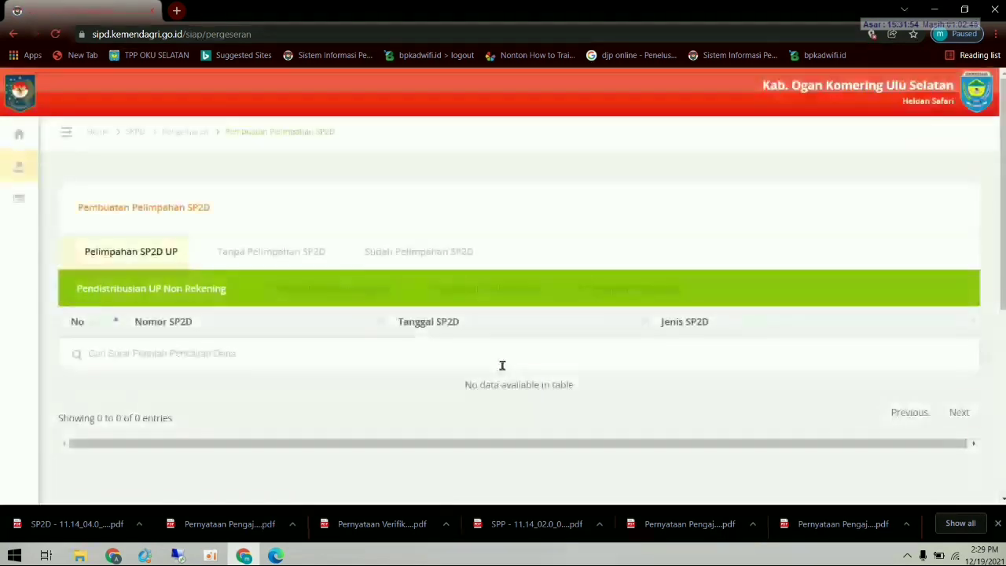
click(286, 249)
click(383, 251)
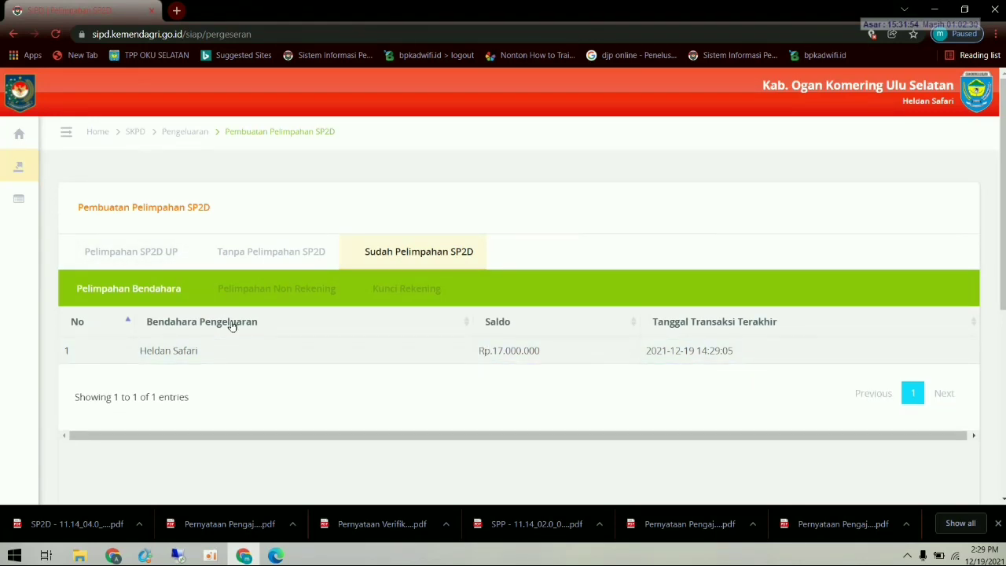
- Open Pembuatan TBP & STS from Penatausahaan Pengeluaran
mouse_move(46, 211)
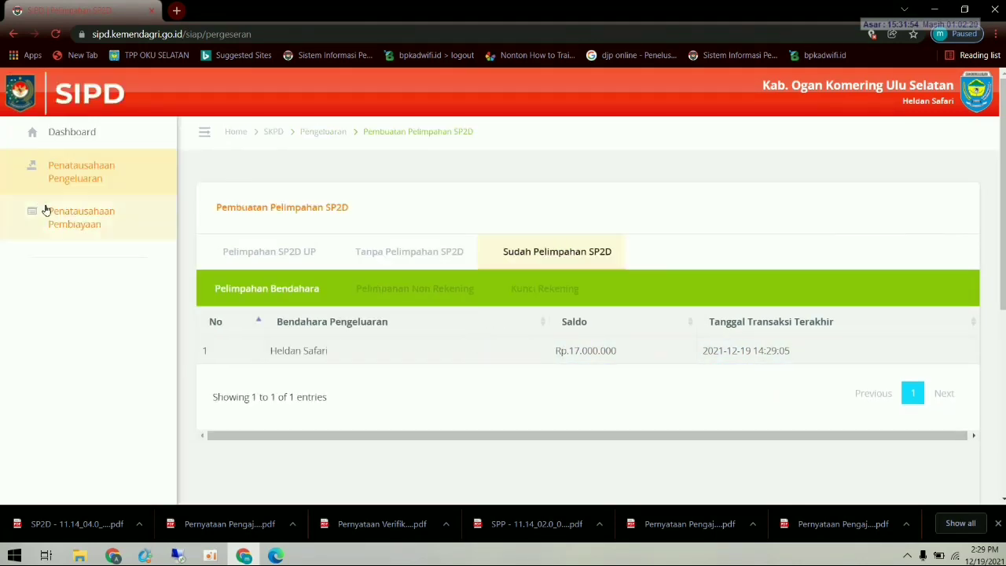
click(80, 178)
scroll(114, 296, down, 1)
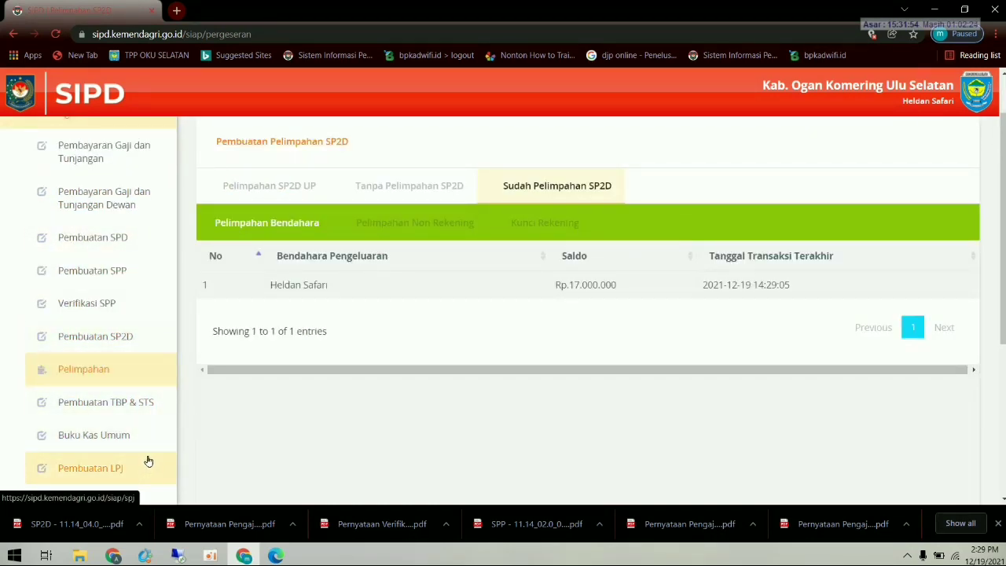
scroll(146, 464, down, 1)
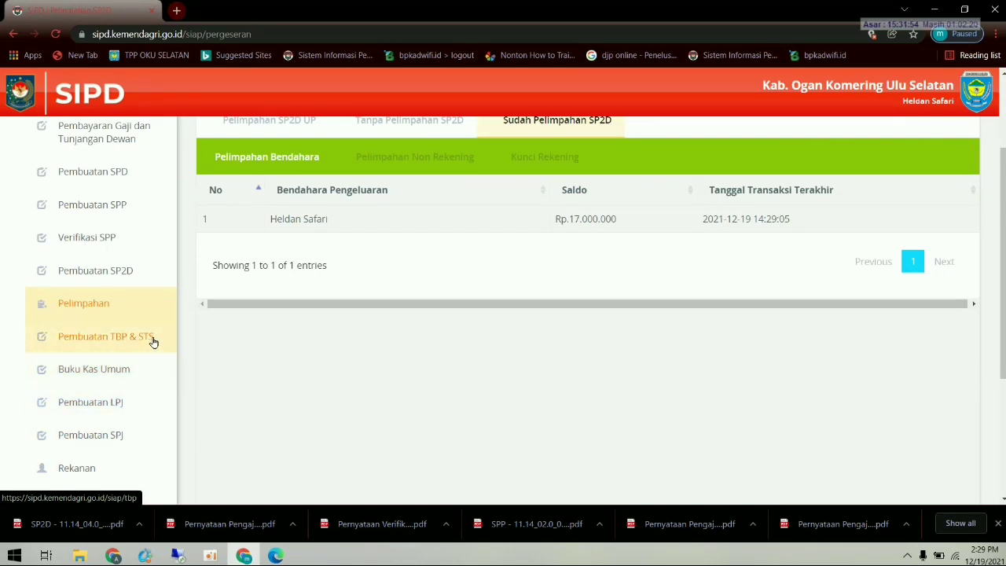
click(104, 340)
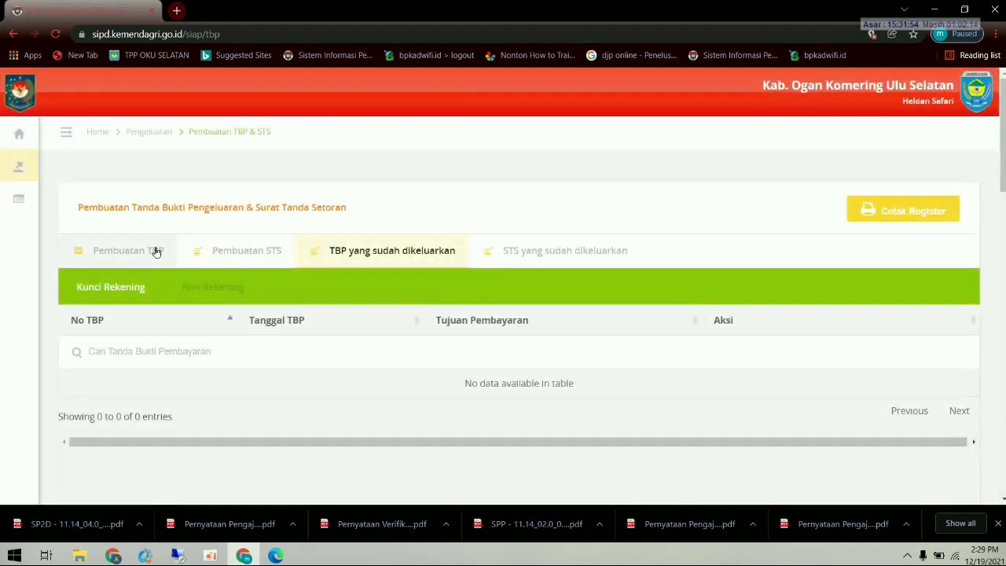
- Browse the TBP and STS lists, ending on the Pembuatan TBP Non Rekening list
click(154, 252)
click(236, 291)
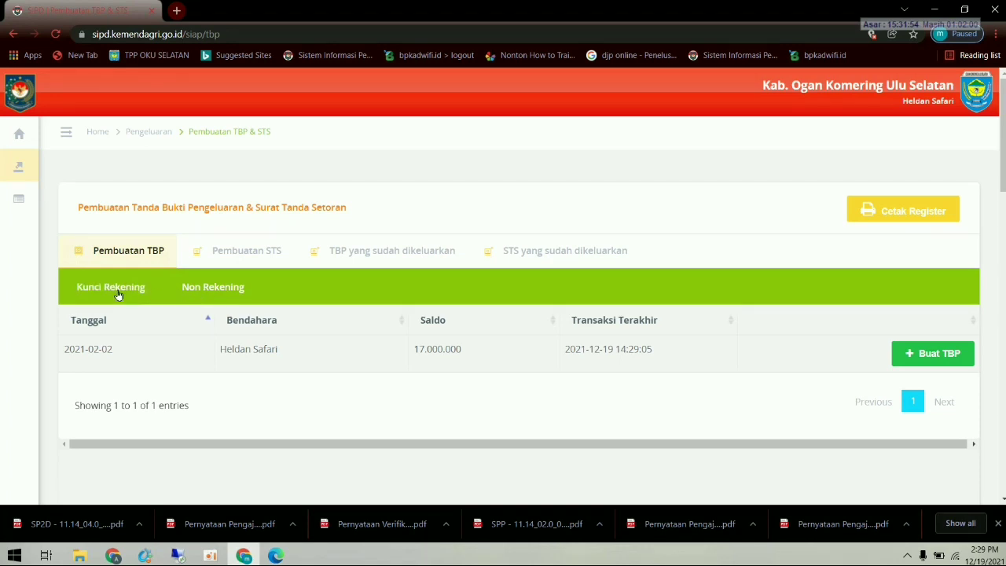
click(258, 254)
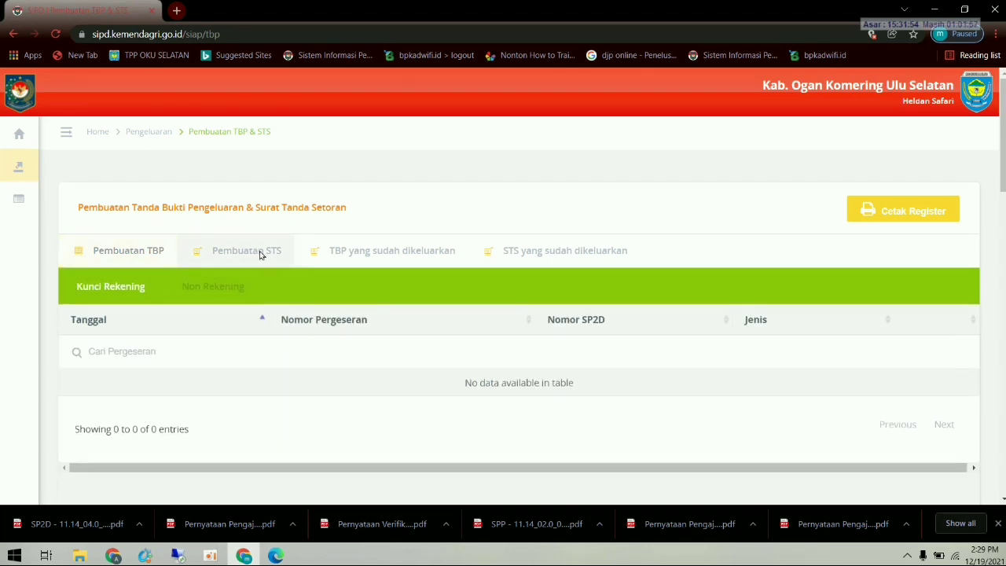
click(361, 259)
click(521, 254)
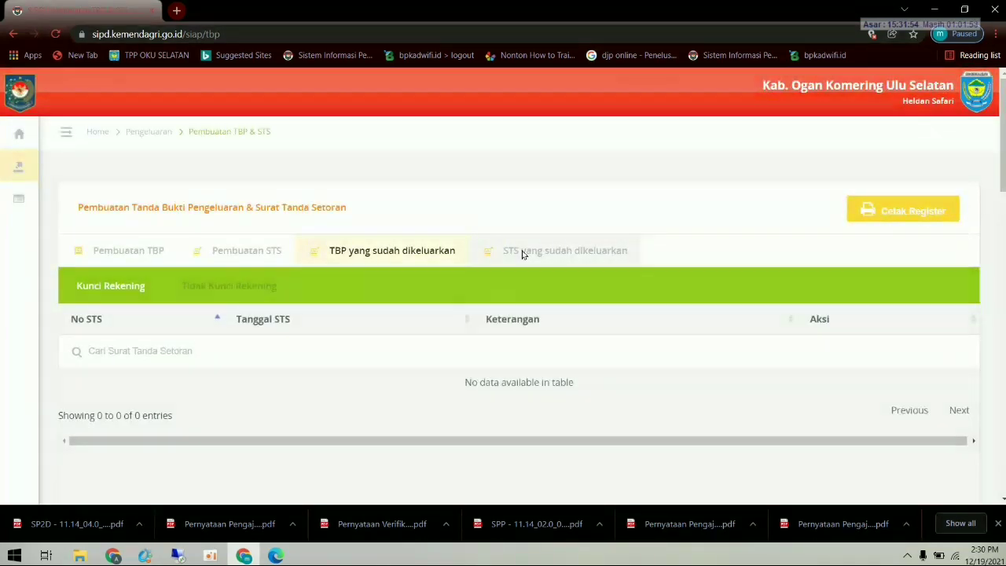
click(135, 253)
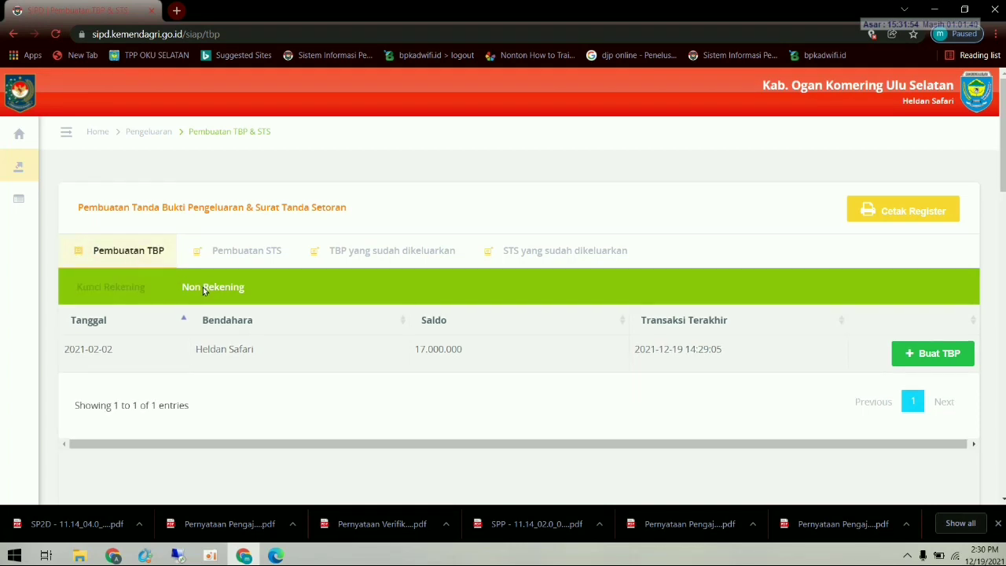
click(135, 291)
click(194, 288)
- Start a new TBP and set its Tanggal to 2021/02/02
click(924, 355)
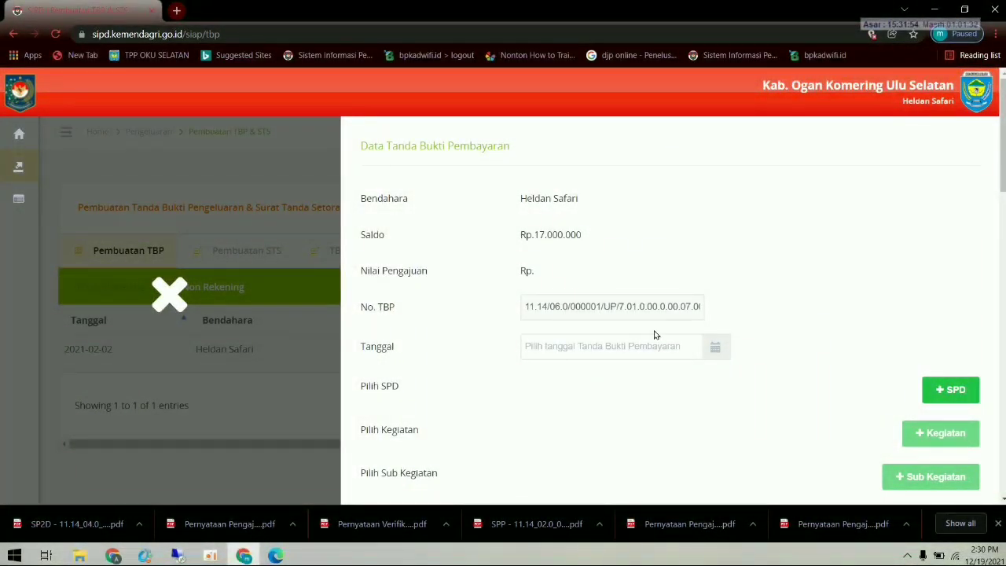
click(716, 348)
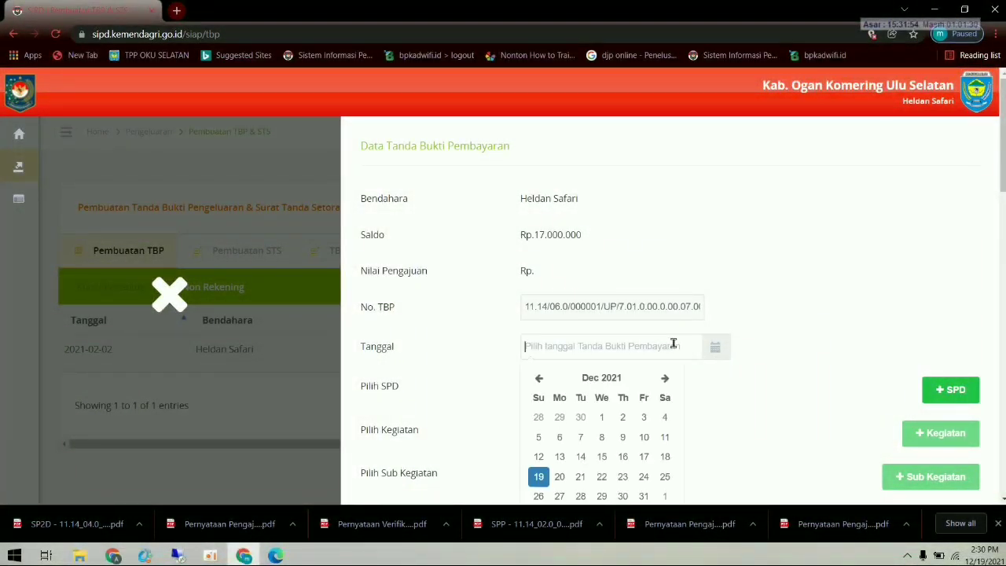
click(537, 379)
double_click(536, 379)
double_click(537, 379)
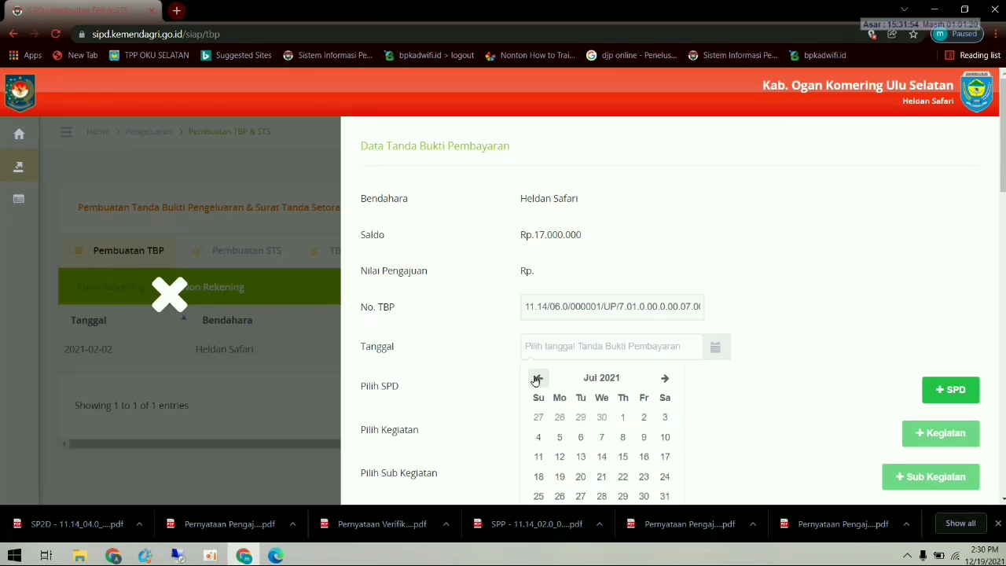
double_click(537, 379)
double_click(537, 379)
click(536, 379)
click(537, 379)
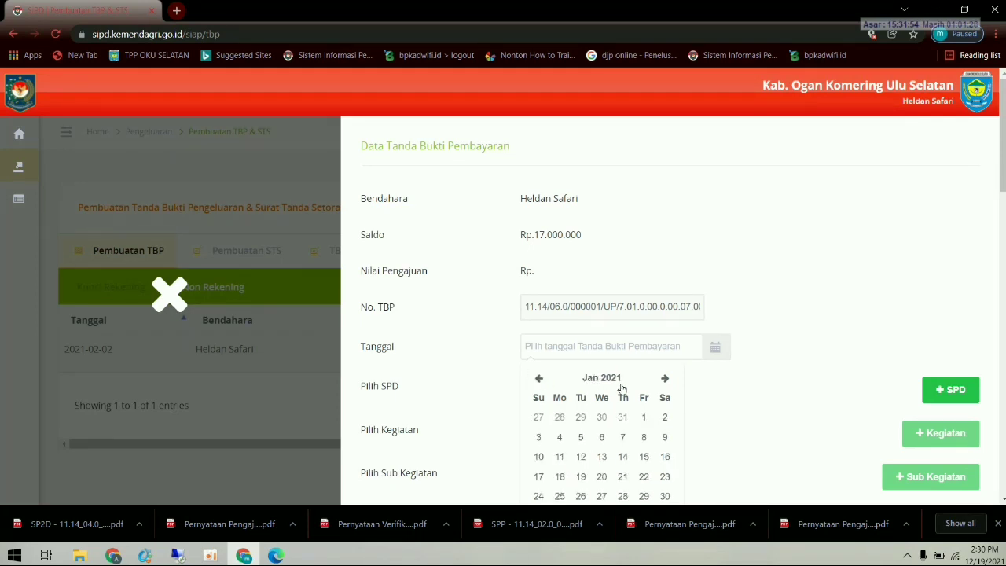
click(665, 379)
click(582, 418)
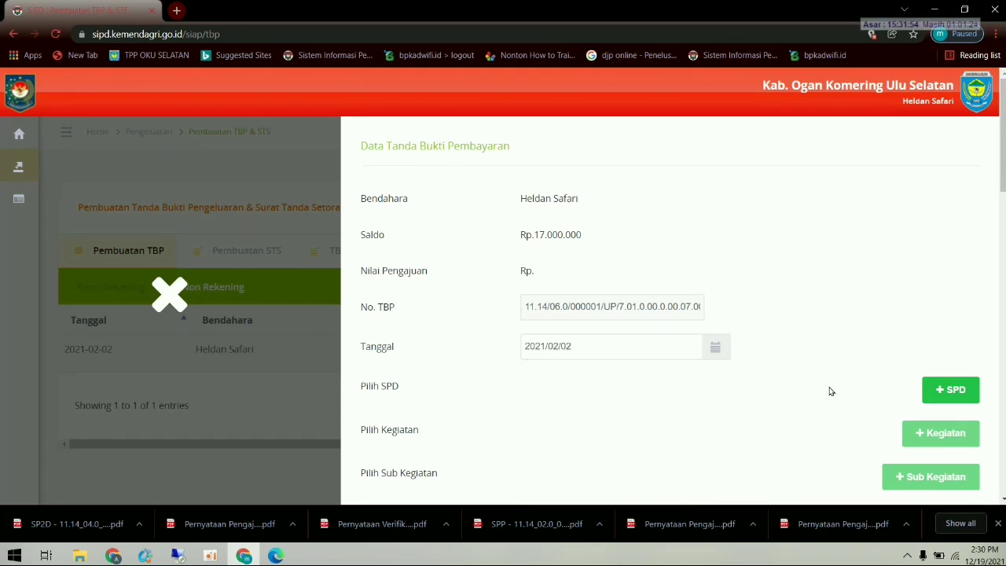
- Attach all six listed SPDs to the TBP
scroll(842, 387, down, 1)
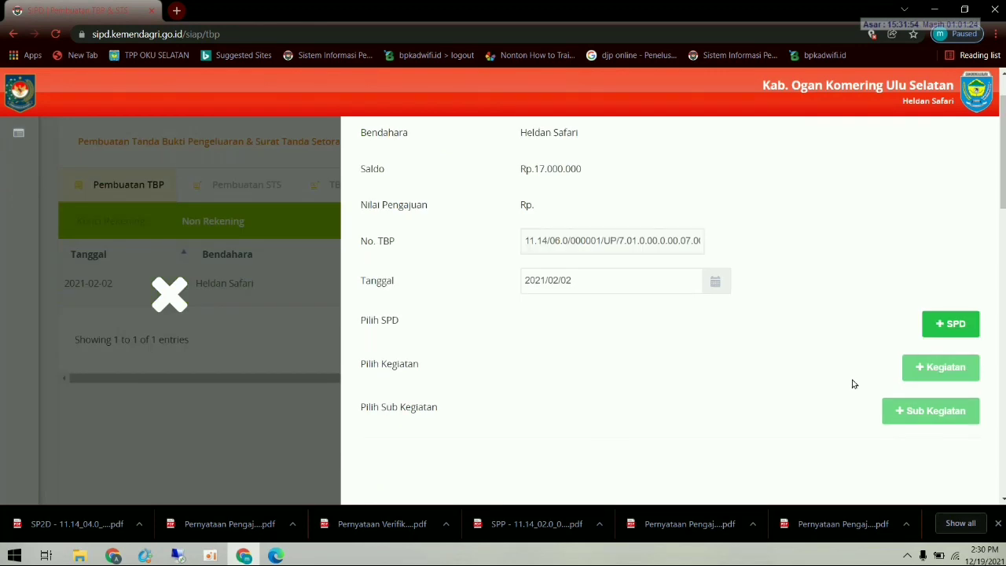
click(948, 327)
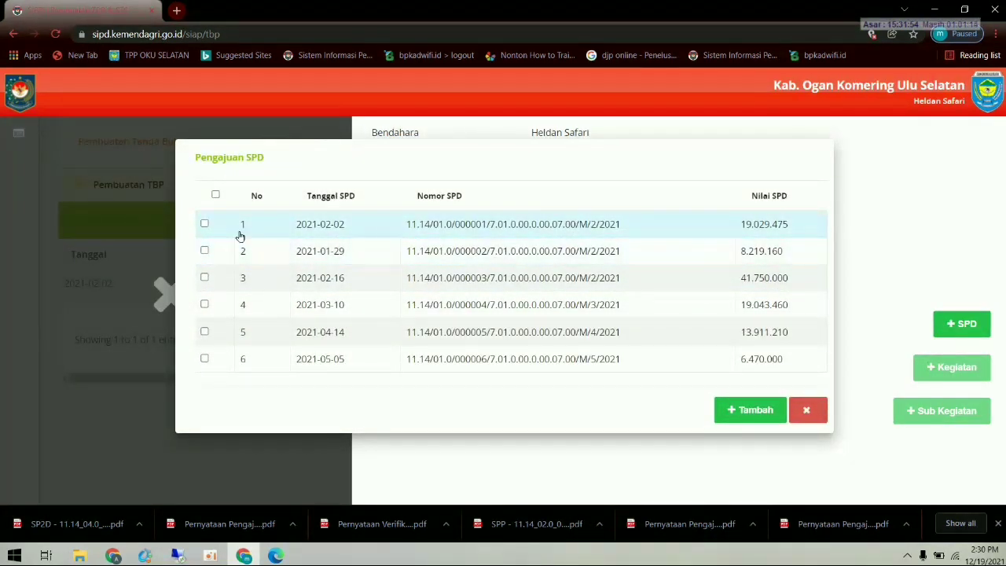
click(216, 195)
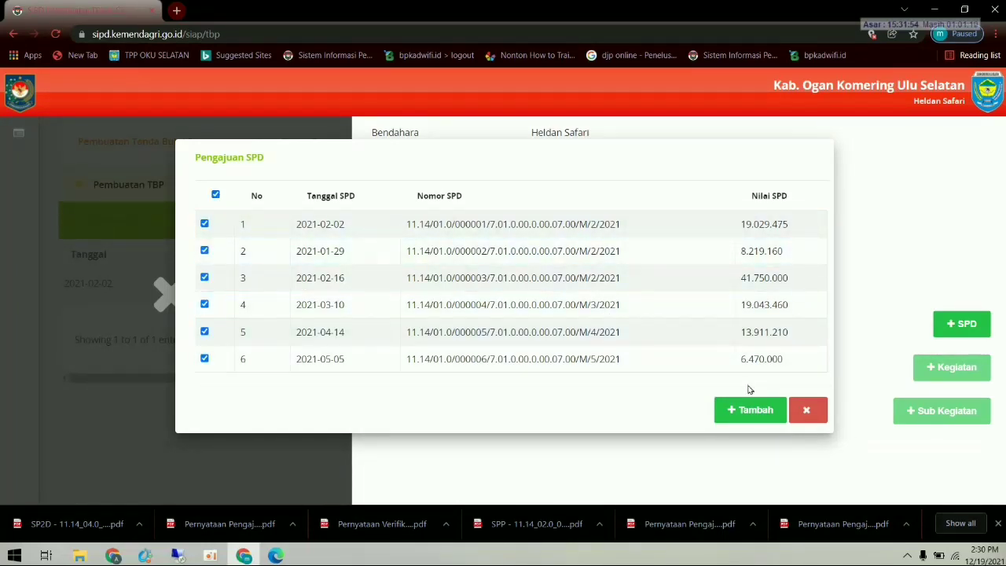
click(749, 412)
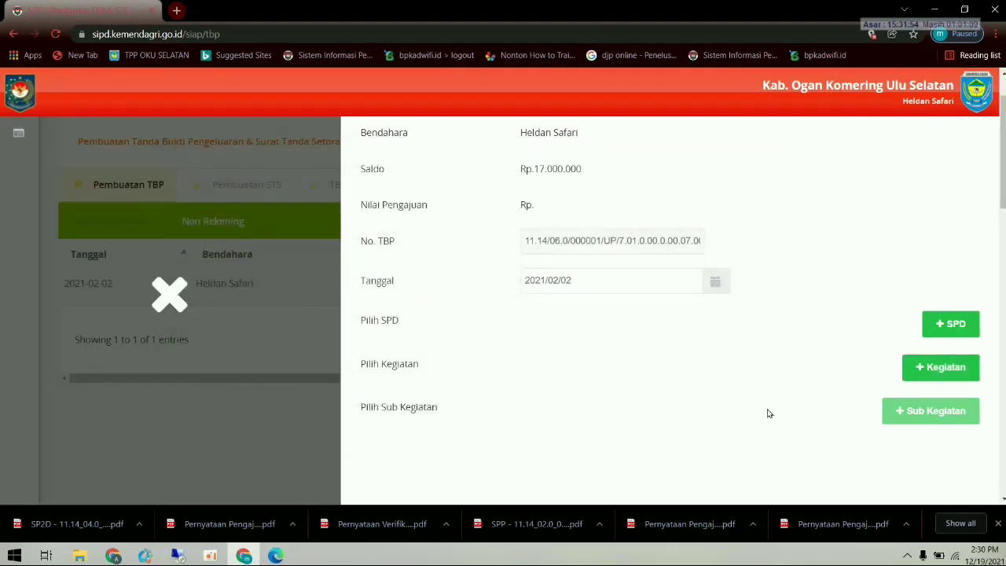
- Add the activity 7.01.01.2.02 Administrasi Keuangan Perangkat Daerah to the TBP
click(943, 367)
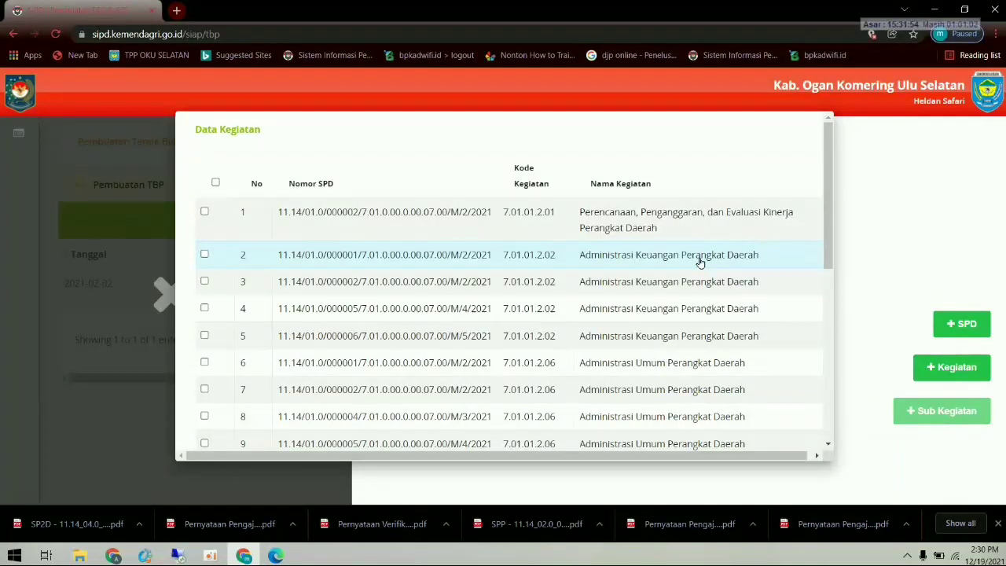
click(204, 256)
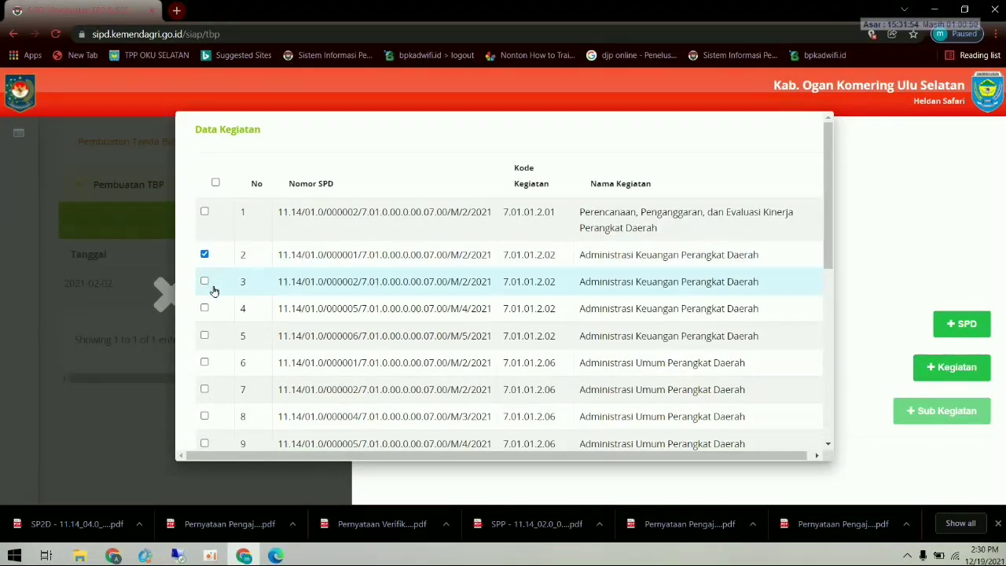
click(205, 282)
click(205, 281)
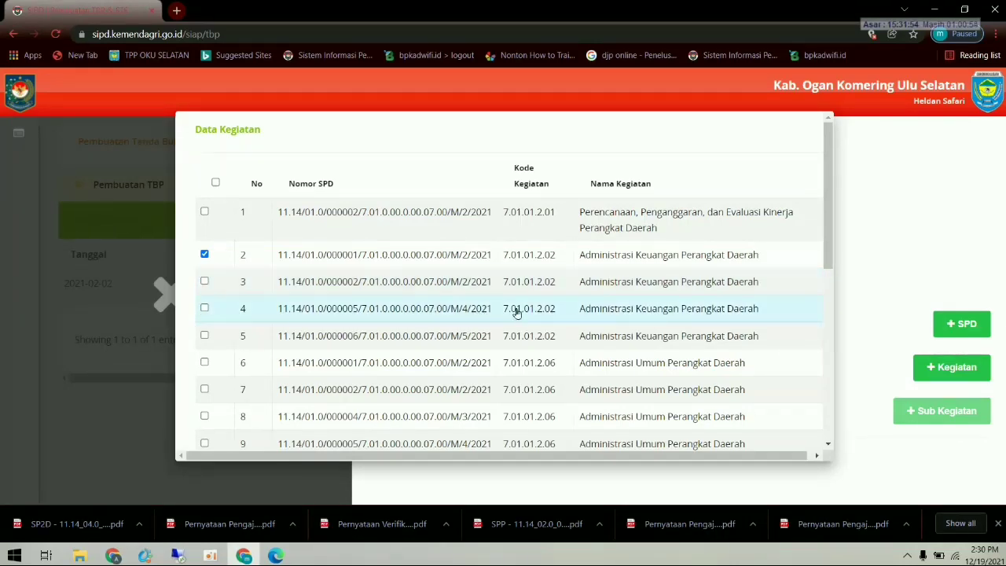
scroll(487, 370, down, 3)
scroll(487, 370, down, 3)
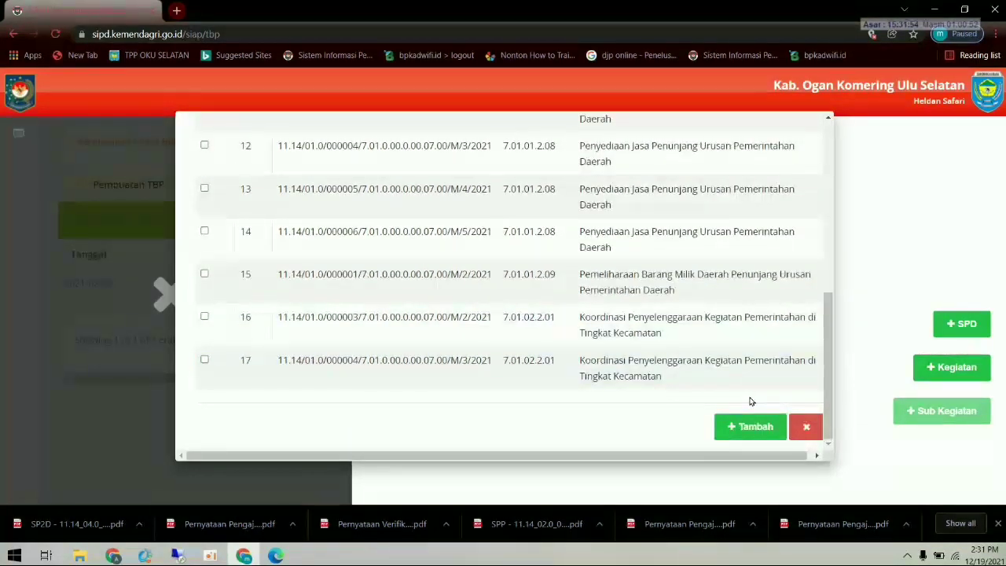
click(757, 428)
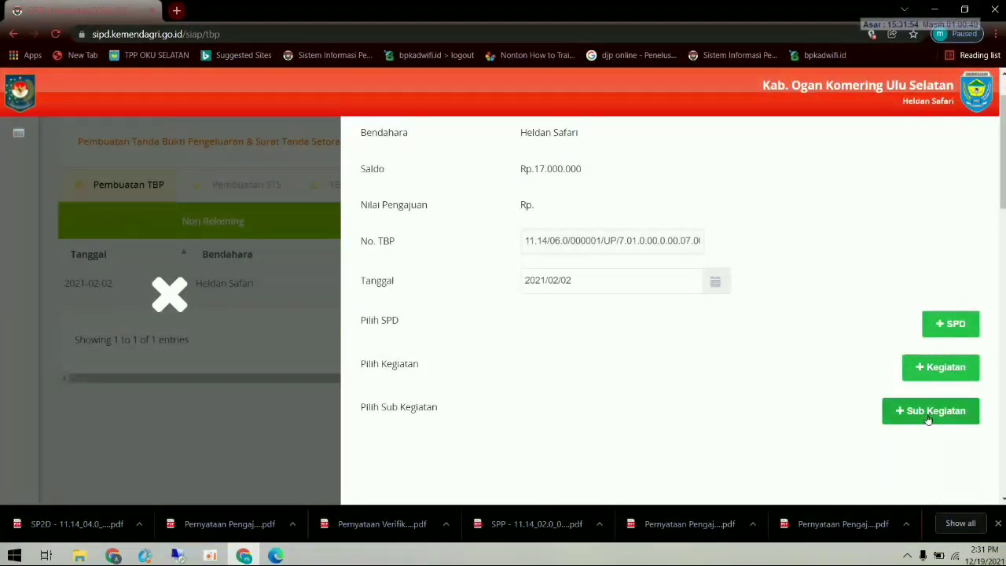
- Add its only sub-activity, 7.01.01.2.02.03, to the TBP
click(928, 415)
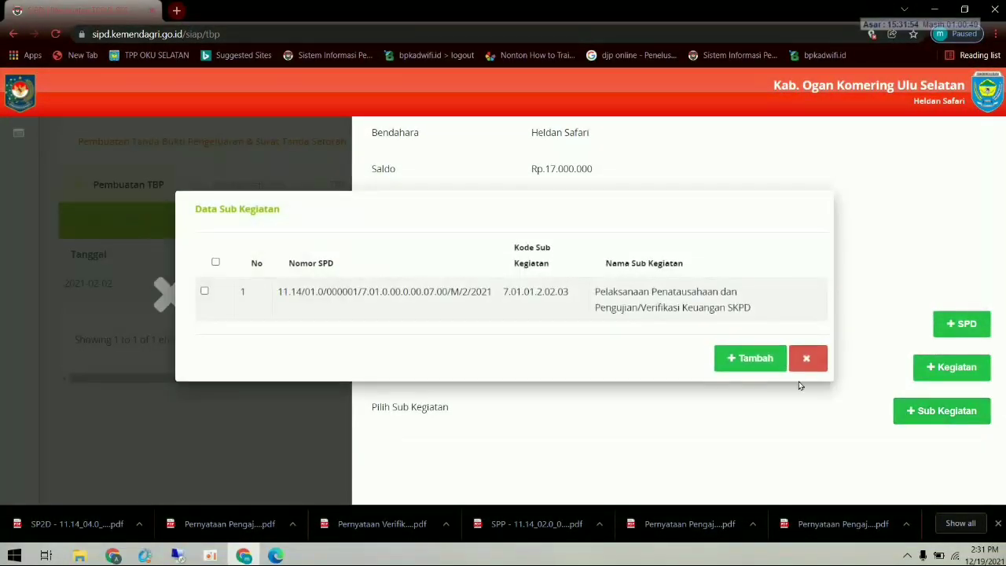
click(215, 262)
click(743, 357)
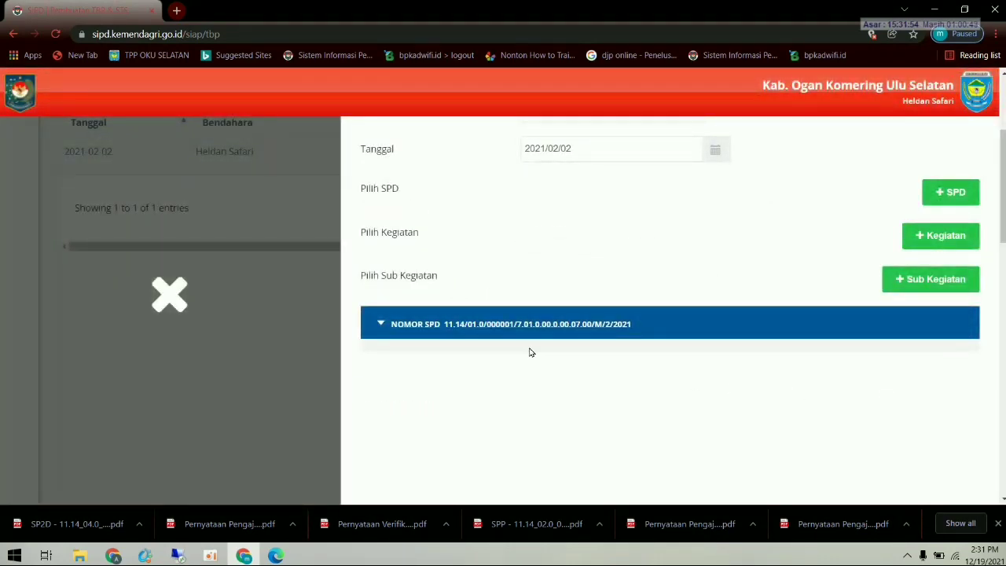
- Enter 2.520.000 as the requested amount on honorarium account 5.1.01.03.07.0001
click(382, 323)
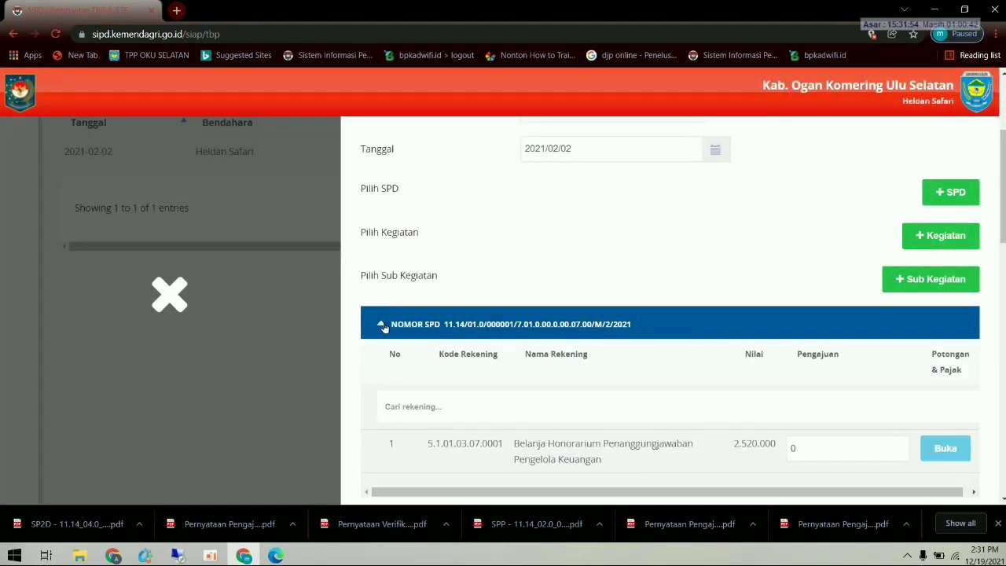
scroll(487, 376, down, 1)
click(810, 386)
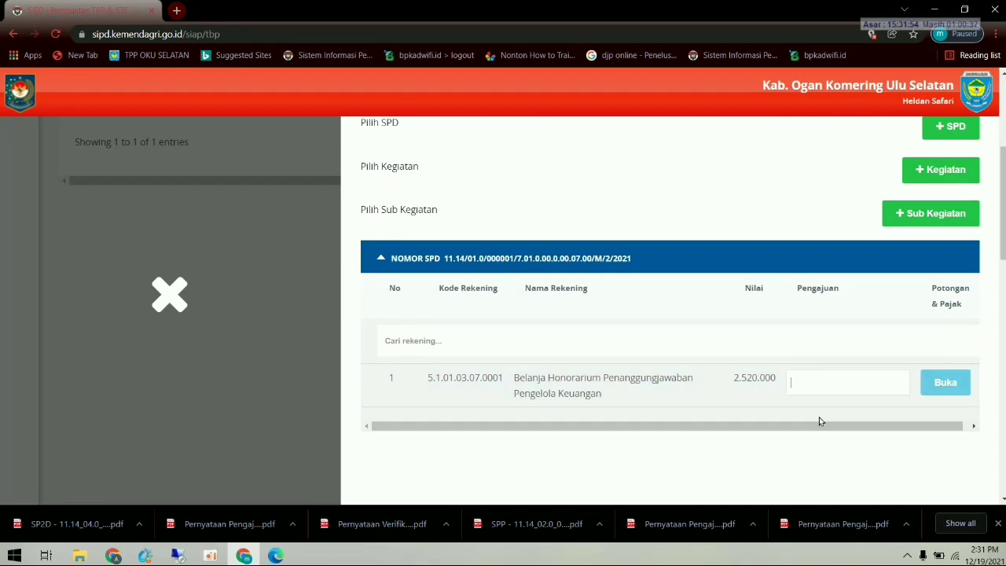
text(2)
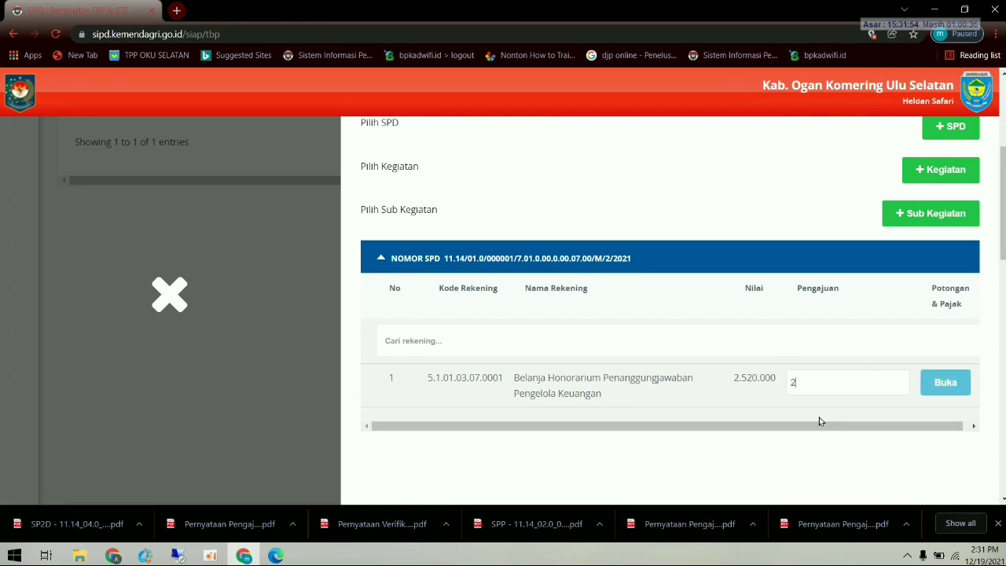
text(.520.000)
scroll(833, 412, down, 1)
- Add a 5% PPH 21 deduction (126.000) to the honorarium line
click(947, 317)
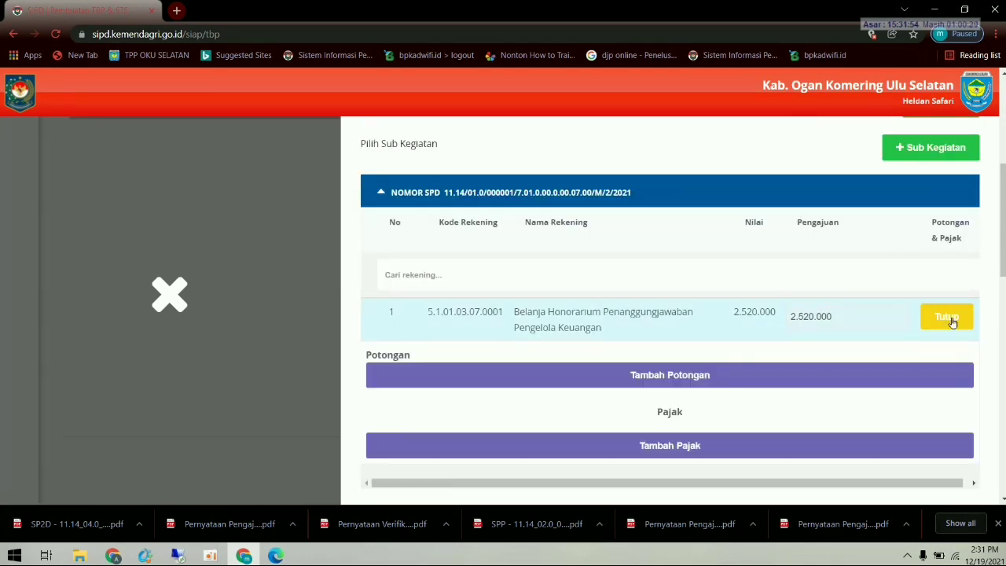
scroll(791, 367, down, 1)
click(757, 311)
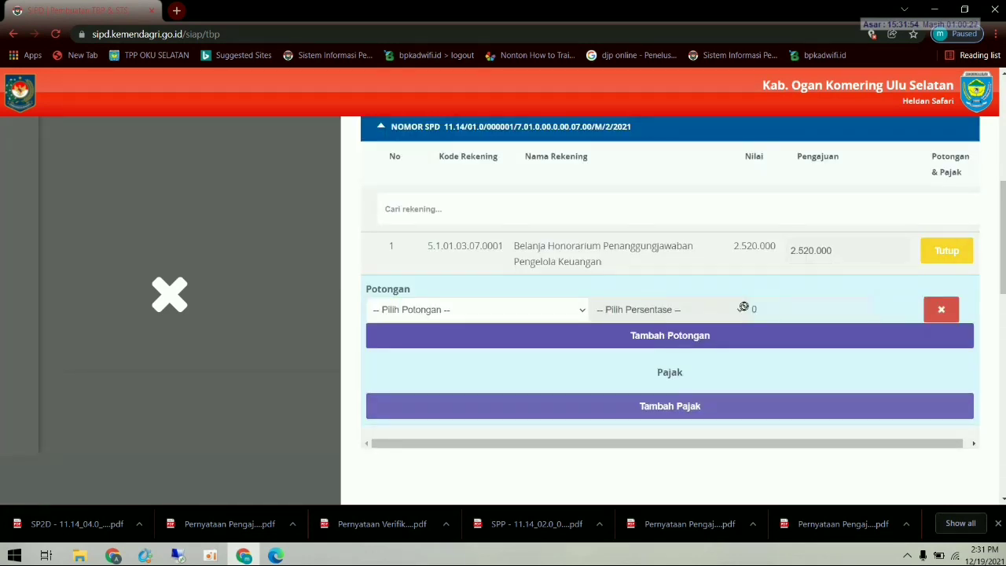
click(547, 314)
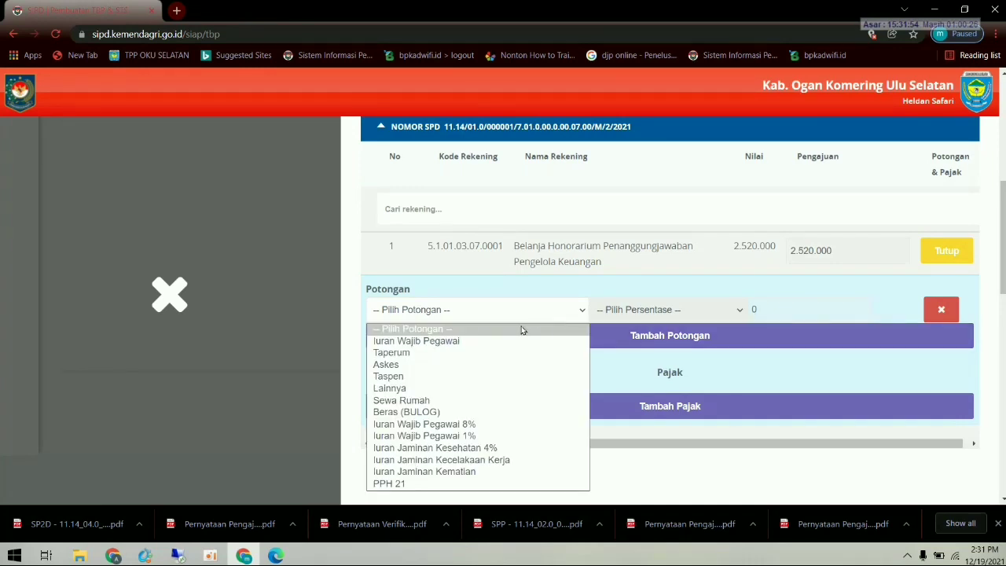
click(417, 484)
click(657, 306)
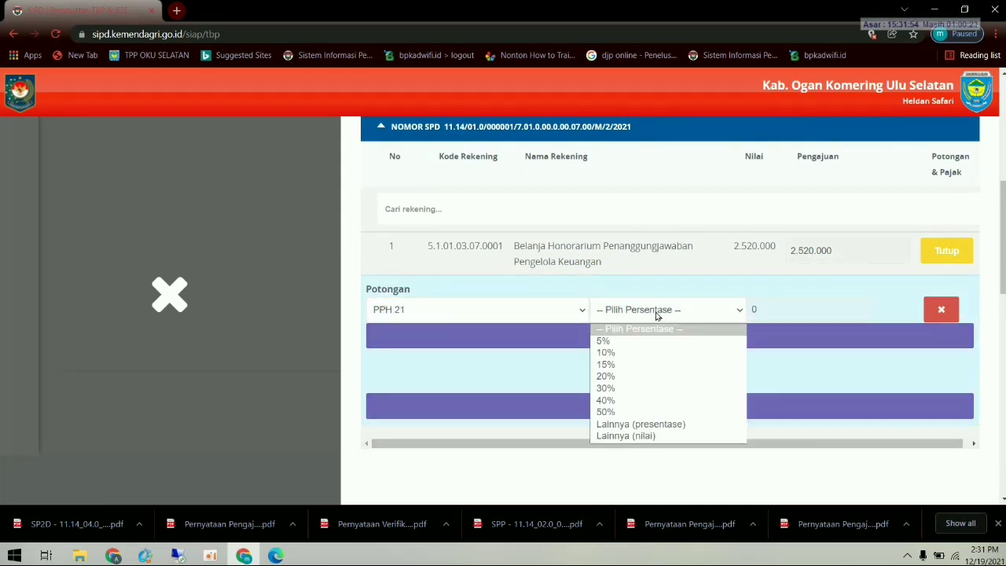
click(634, 348)
scroll(683, 377, down, 5)
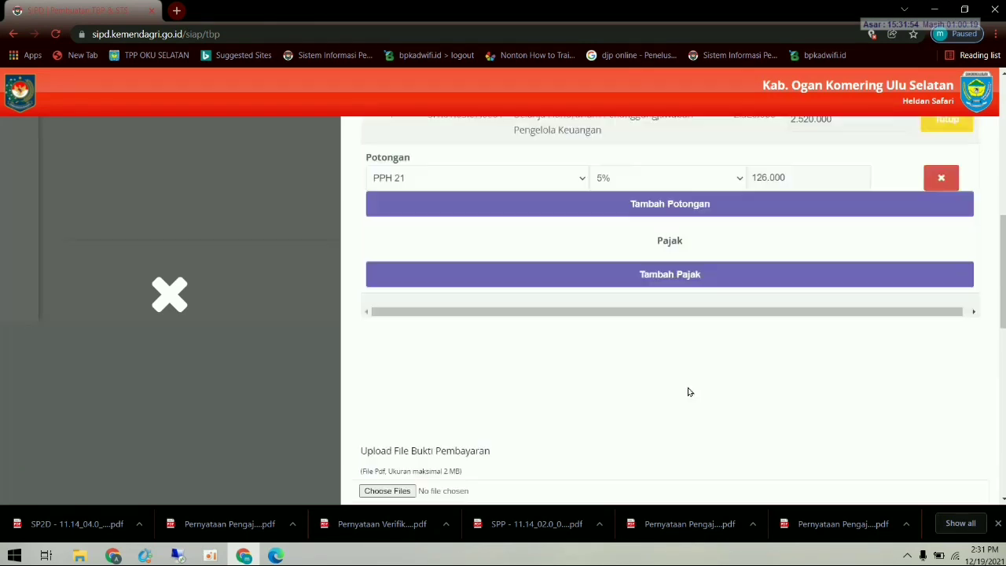
click(408, 294)
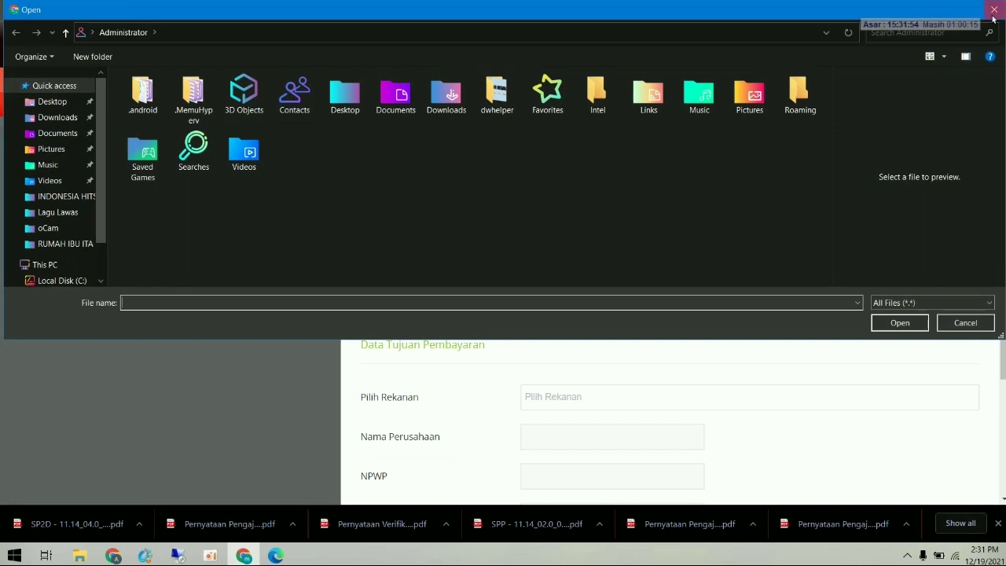
- Attach the SP2D UP PDF from Downloads as the payment proof file
click(965, 322)
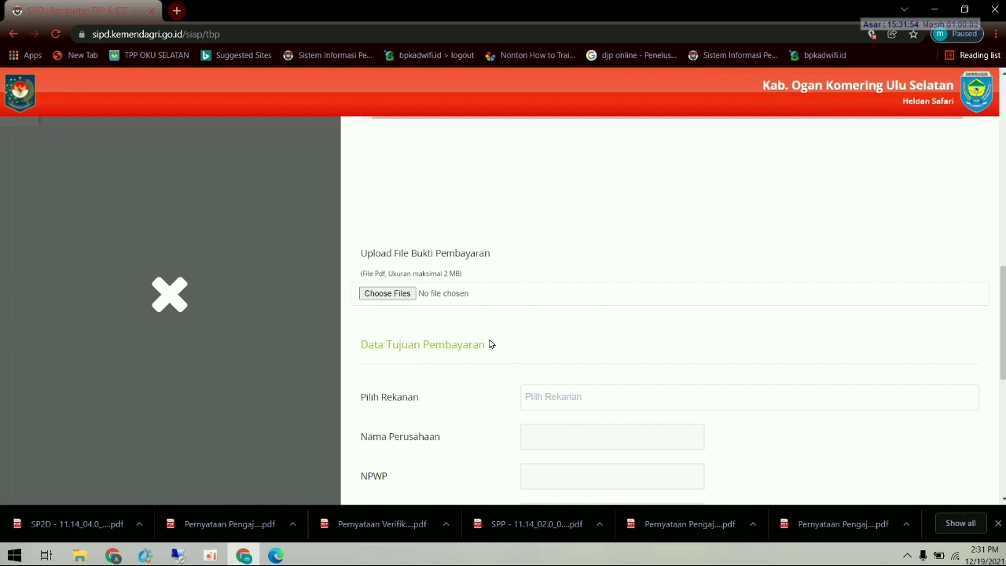
click(400, 294)
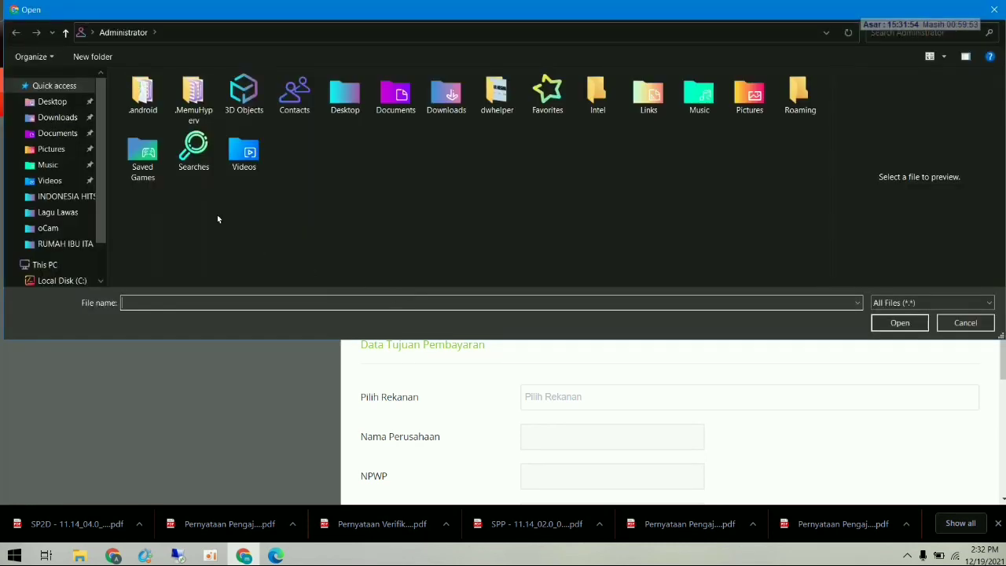
click(69, 119)
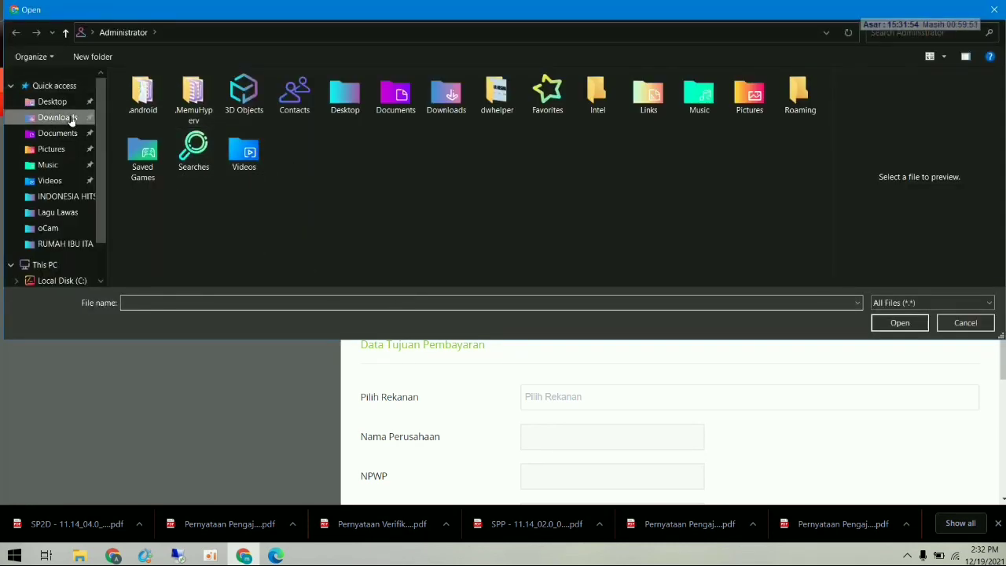
click(162, 114)
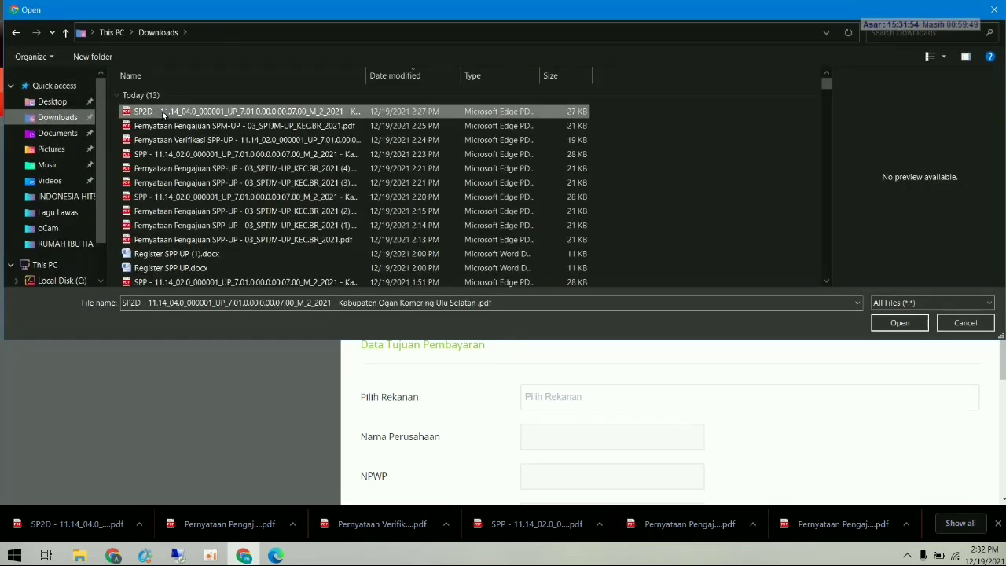
click(163, 114)
click(894, 322)
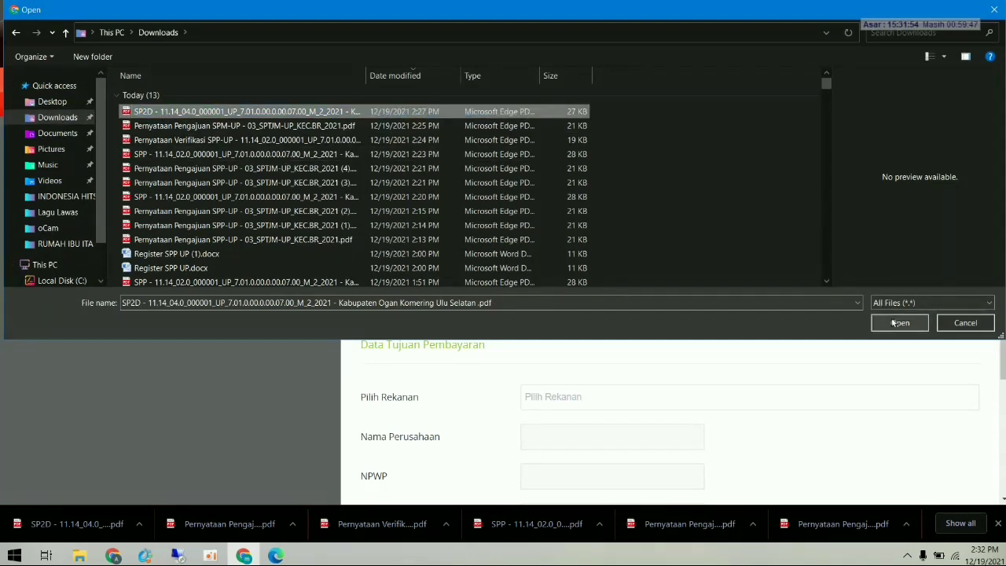
click(896, 324)
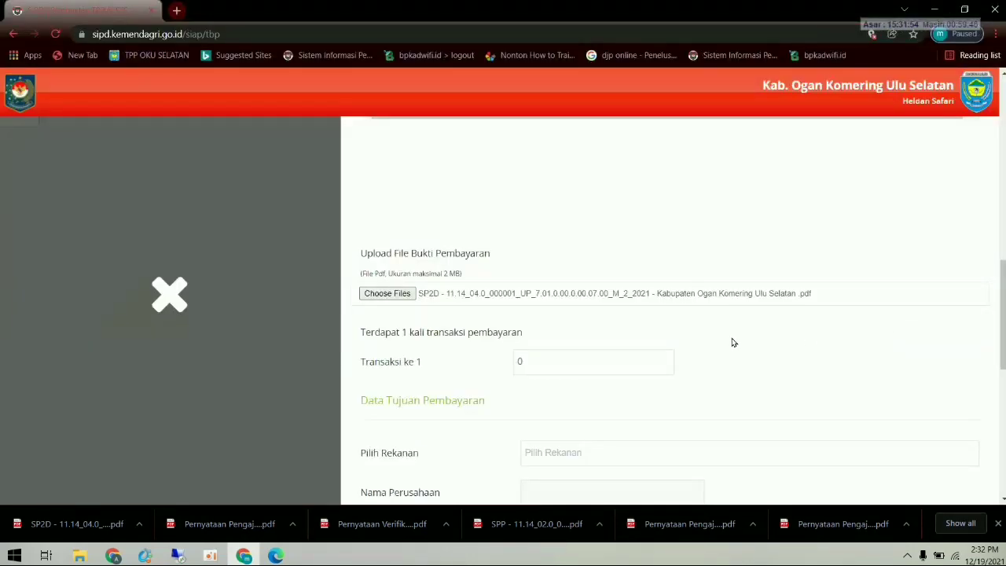
- Review the empty Data Tujuan Pembayaran section, then close the unfinished TBP form
scroll(651, 365, down, 3)
scroll(611, 327, up, 1)
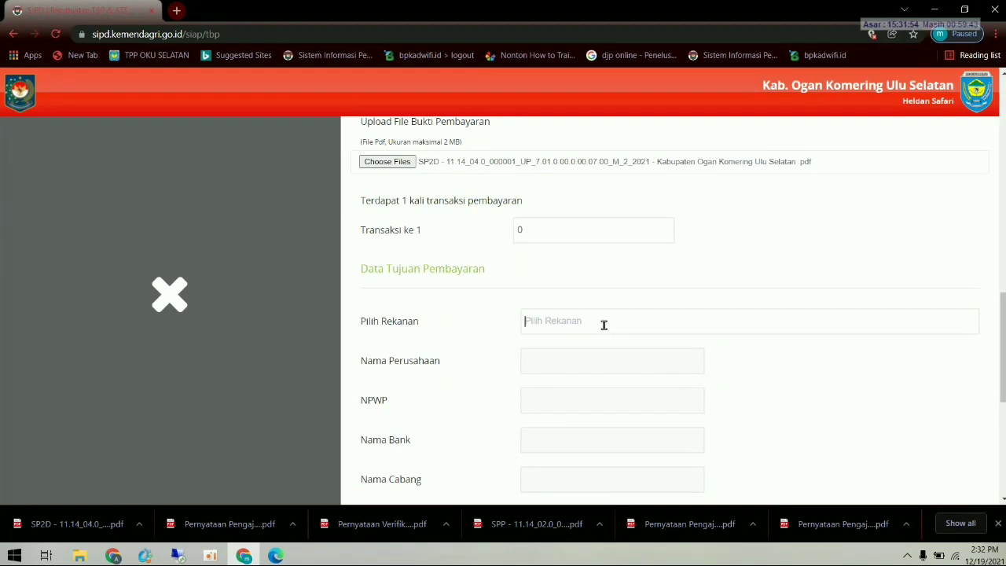
scroll(604, 324, down, 2)
scroll(611, 339, down, 3)
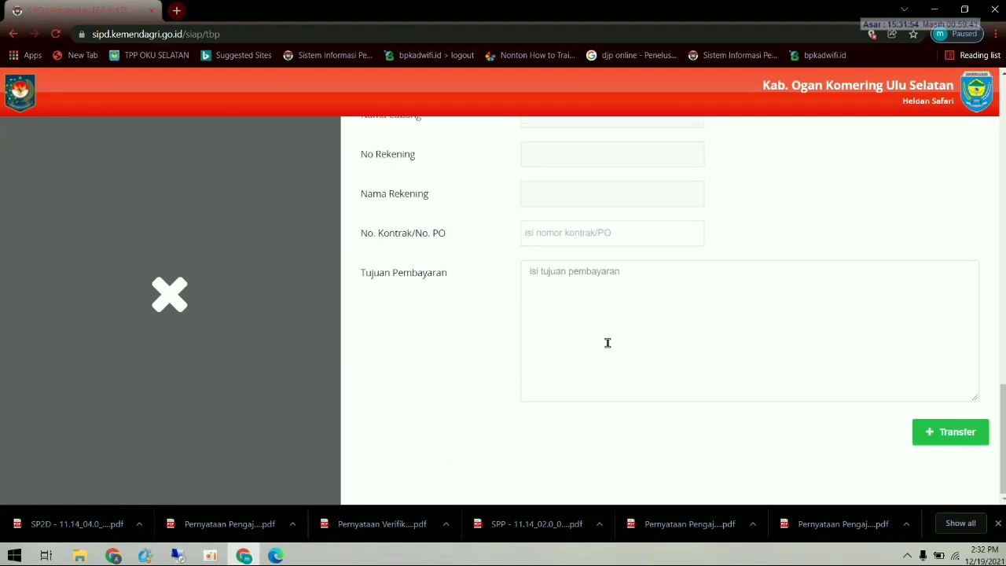
scroll(607, 341, up, 3)
scroll(608, 349, up, 2)
click(604, 343)
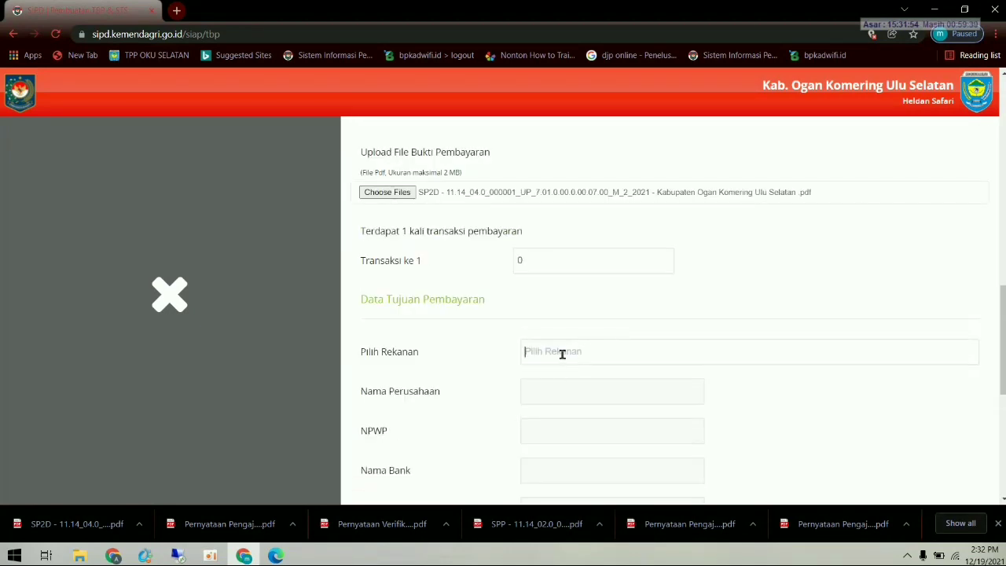
scroll(563, 358, down, 3)
scroll(561, 359, up, 2)
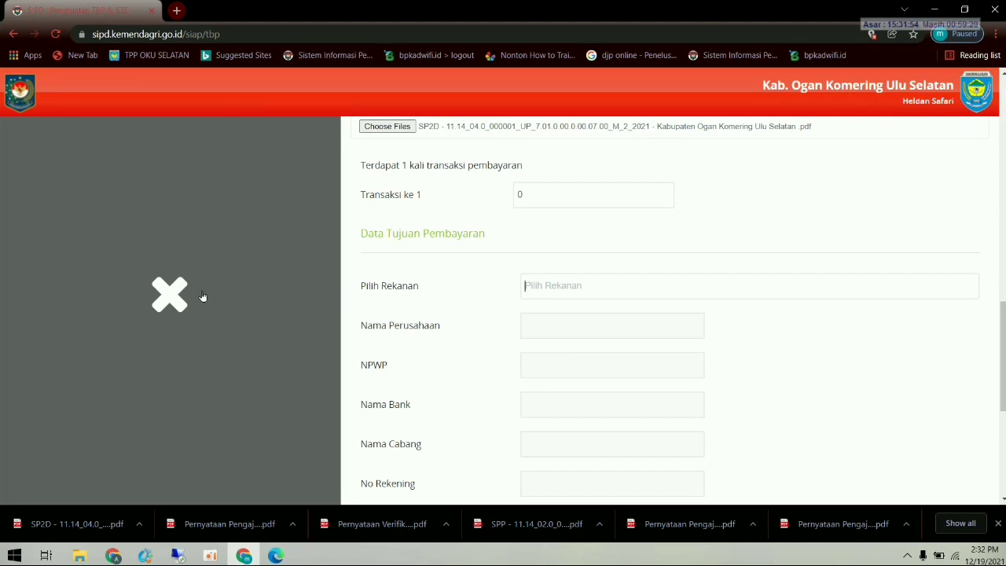
click(170, 295)
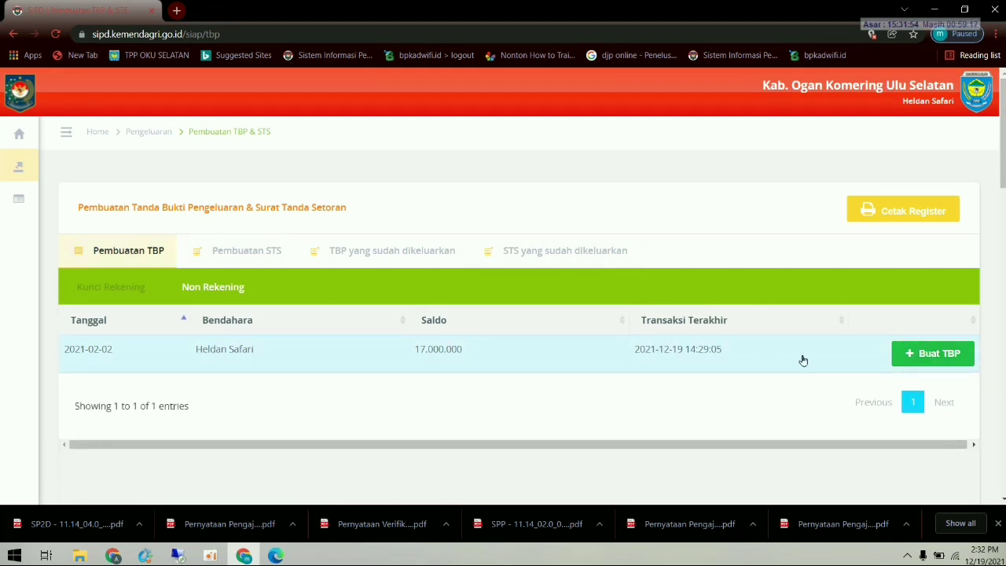
- Expand the sidebar menu and scroll down to the Rekanan item
click(66, 131)
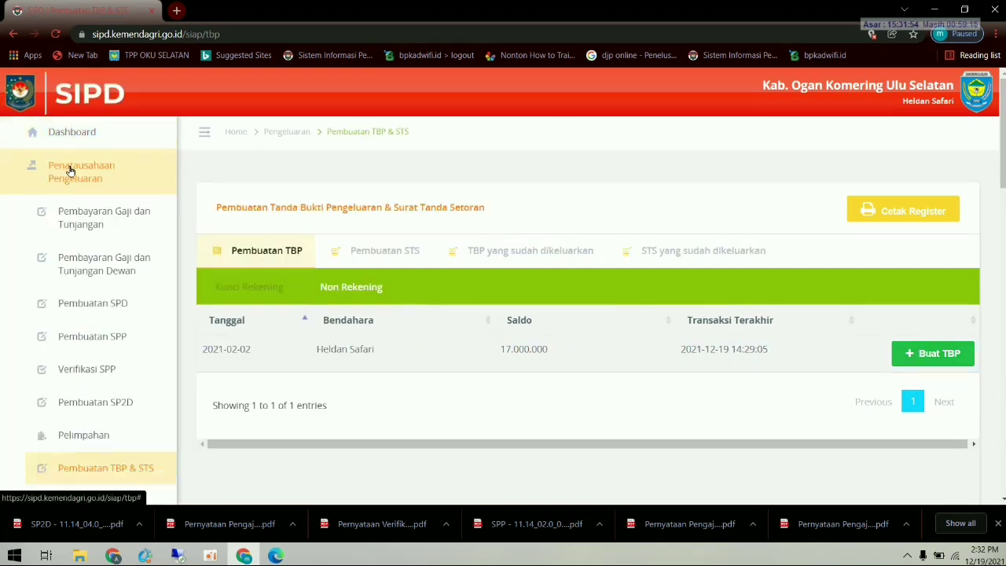
scroll(94, 283, down, 1)
scroll(129, 357, down, 1)
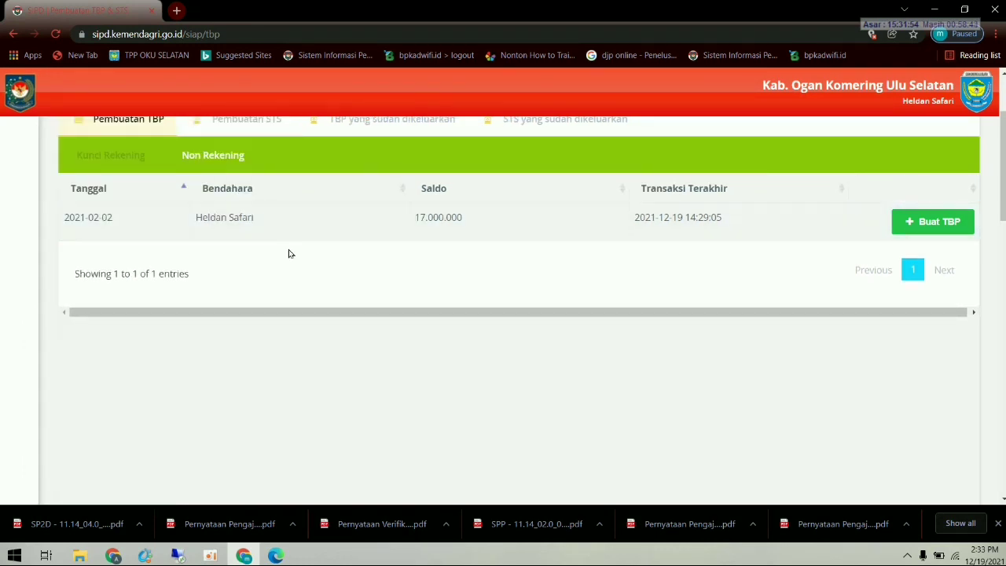
mouse_move(129, 269)
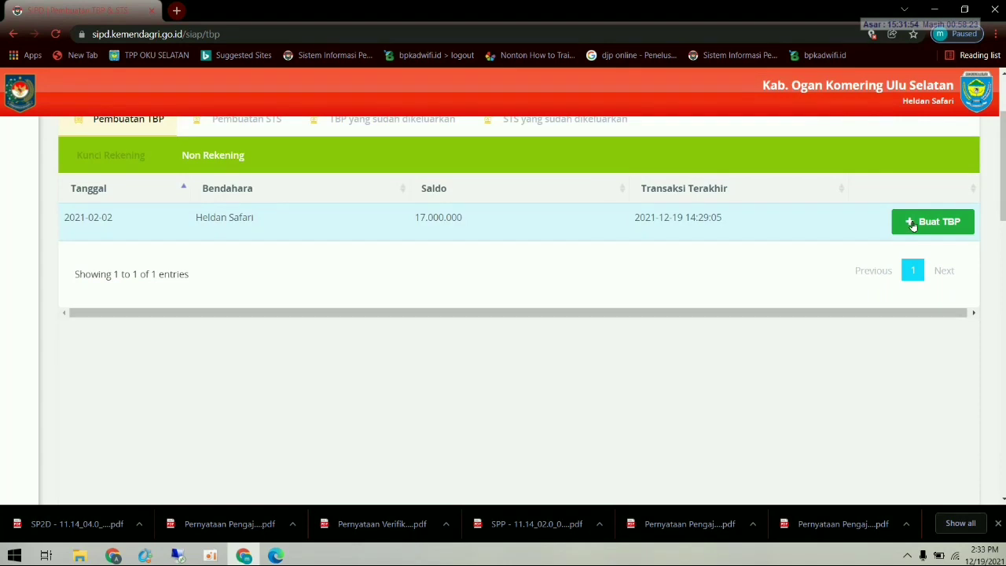
scroll(449, 213, up, 2)
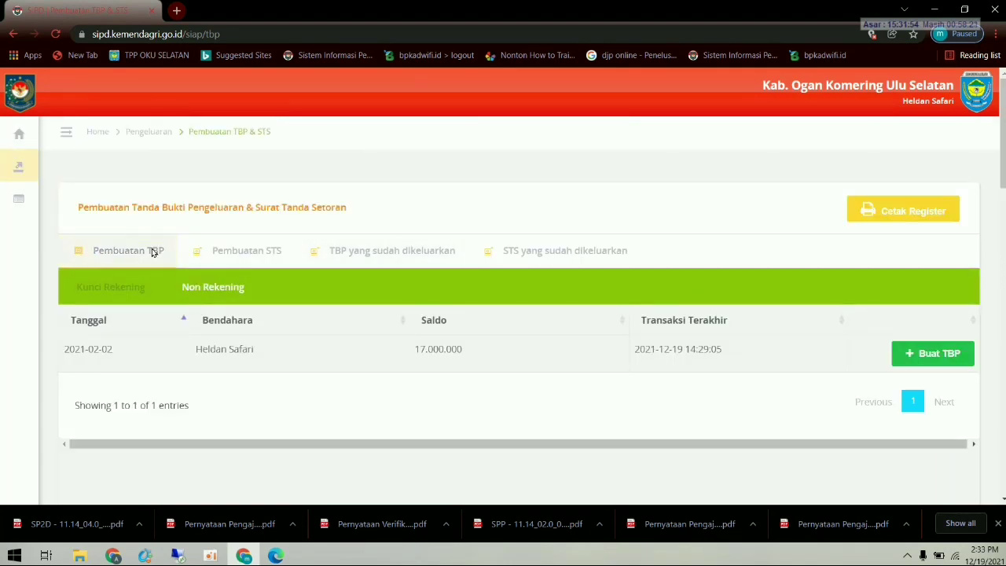
mouse_move(23, 228)
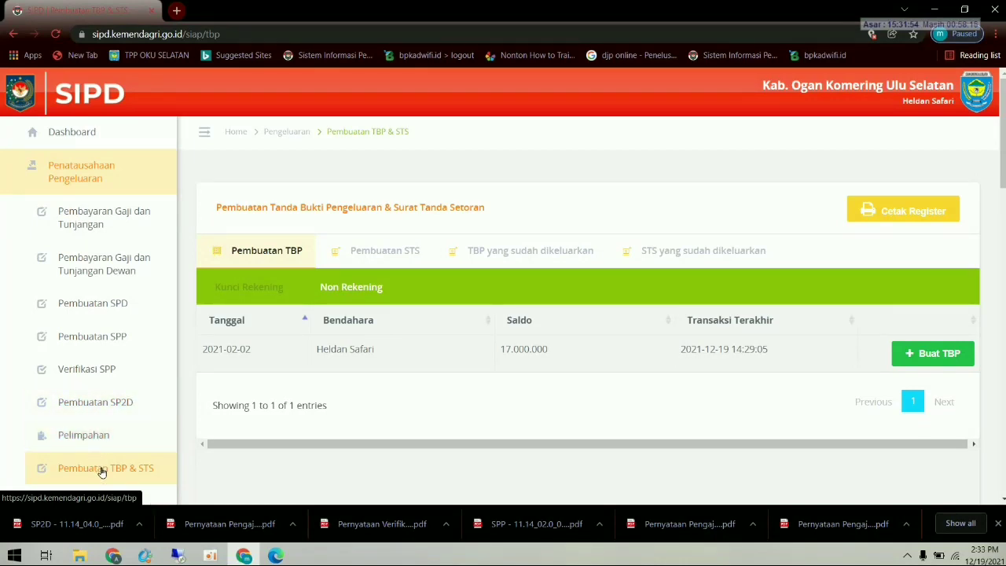
scroll(102, 471, down, 2)
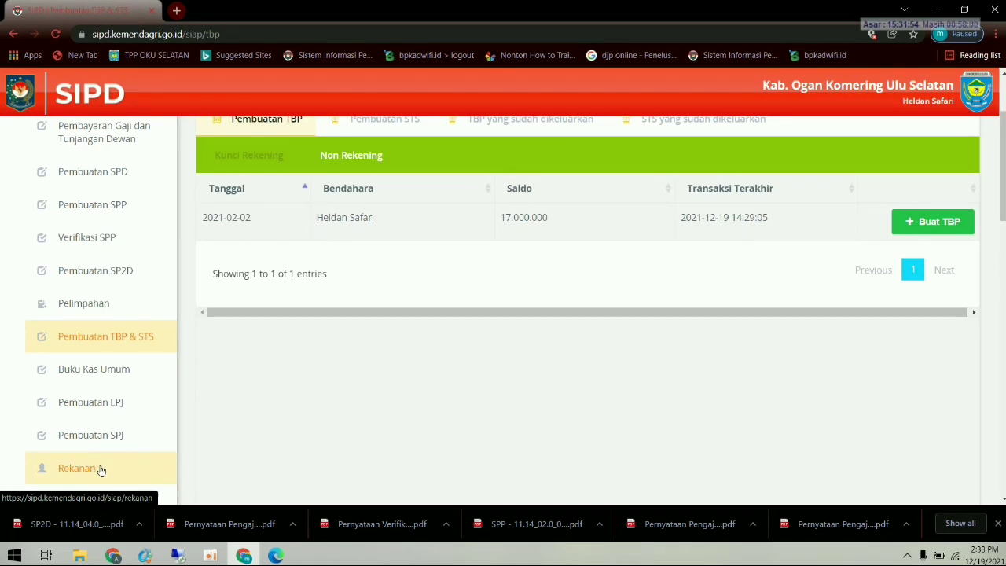
- Go to the Data Rekanan page and start a new vendor record
click(101, 470)
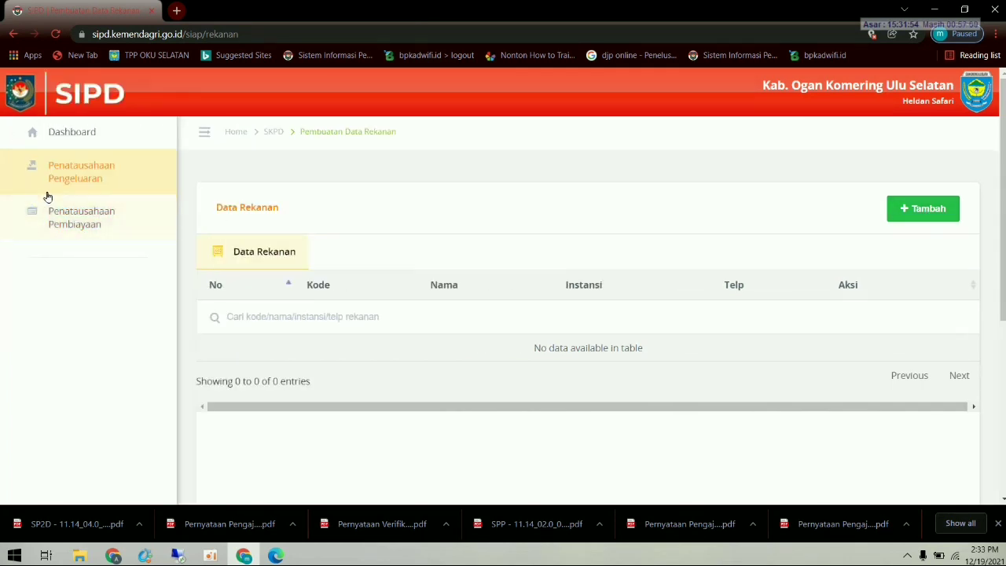
click(46, 189)
scroll(75, 394, down, 3)
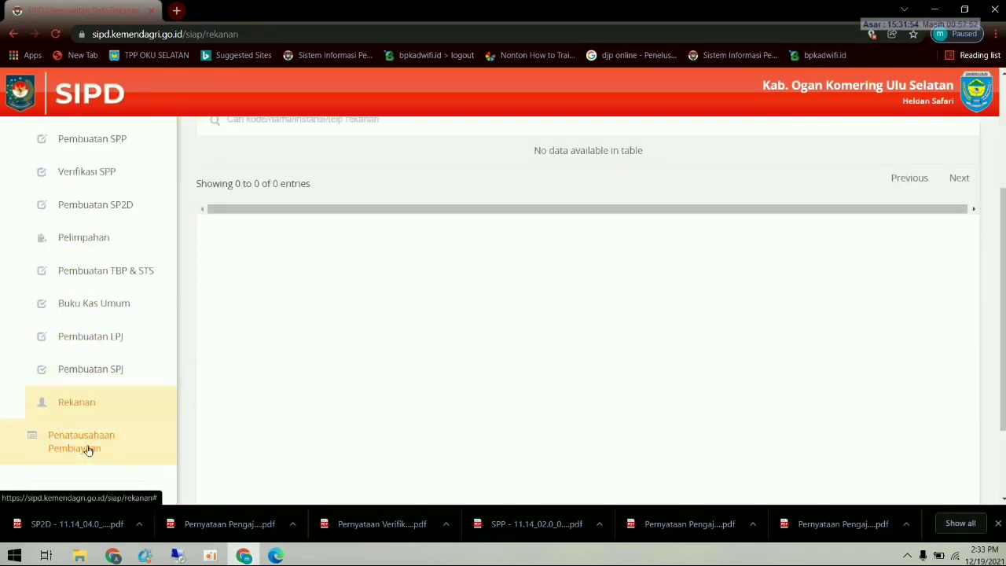
click(91, 407)
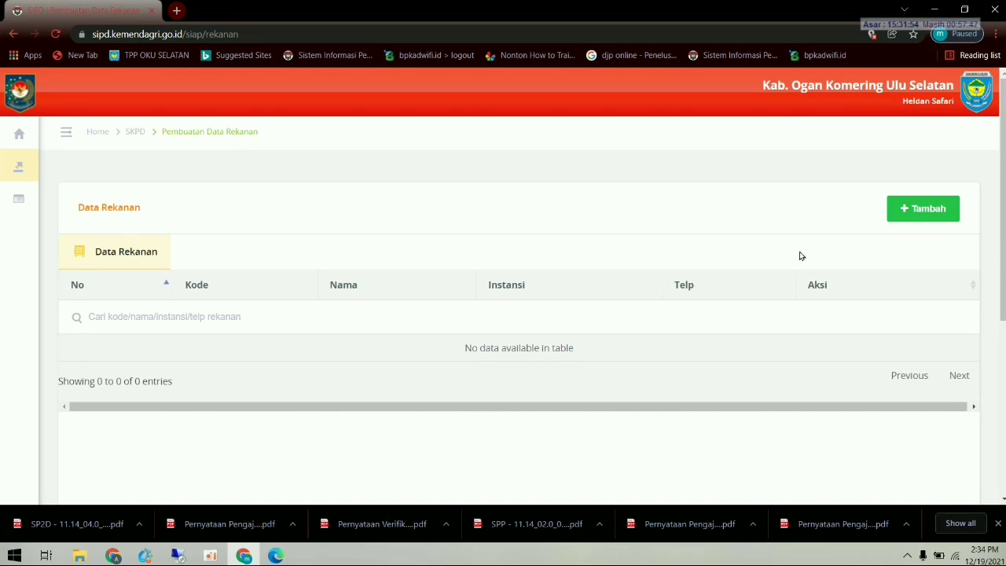
click(896, 211)
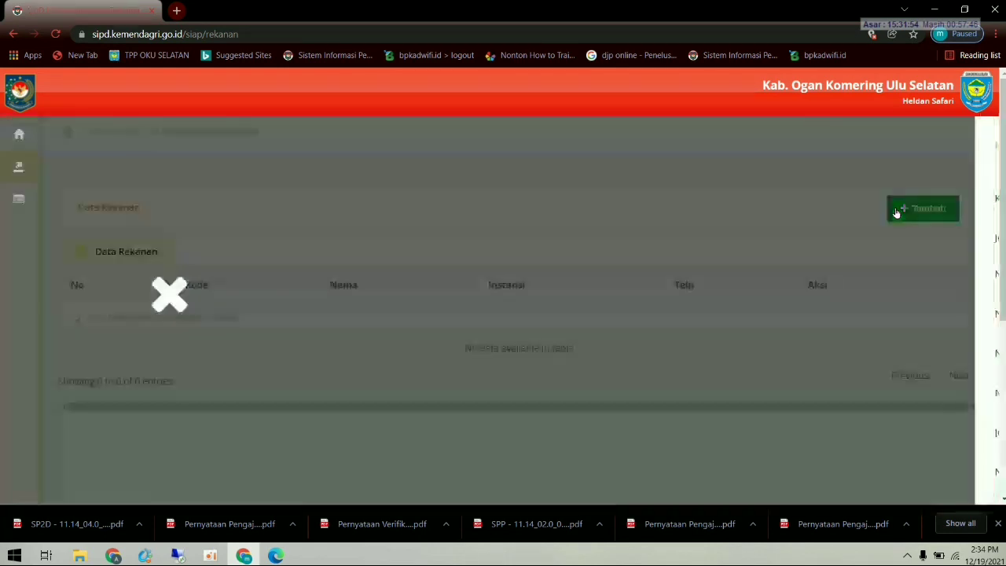
- Enter vendor code 1, type Perorangan, and the vendor's NIK and NPWP numbers
click(595, 195)
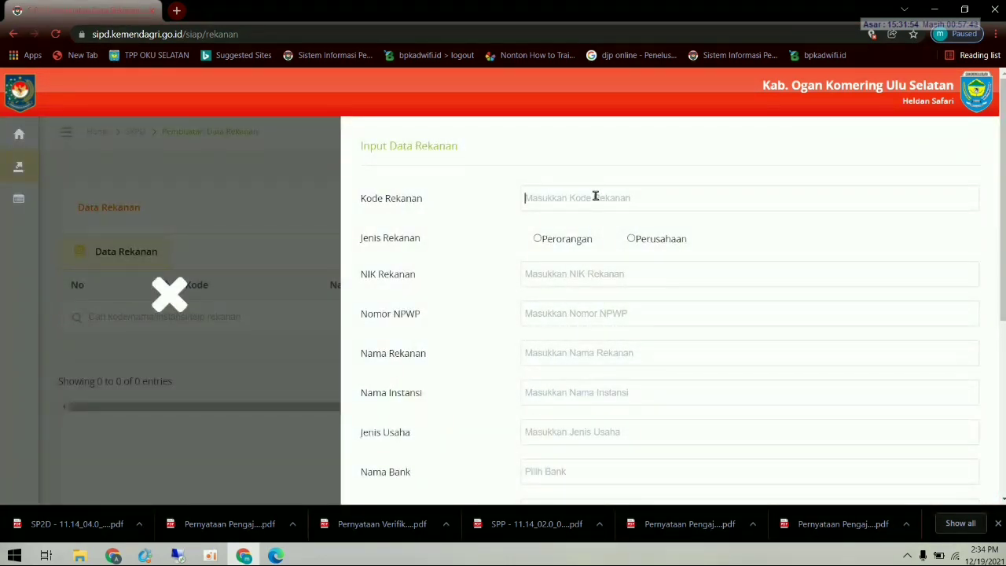
text(1)
click(576, 243)
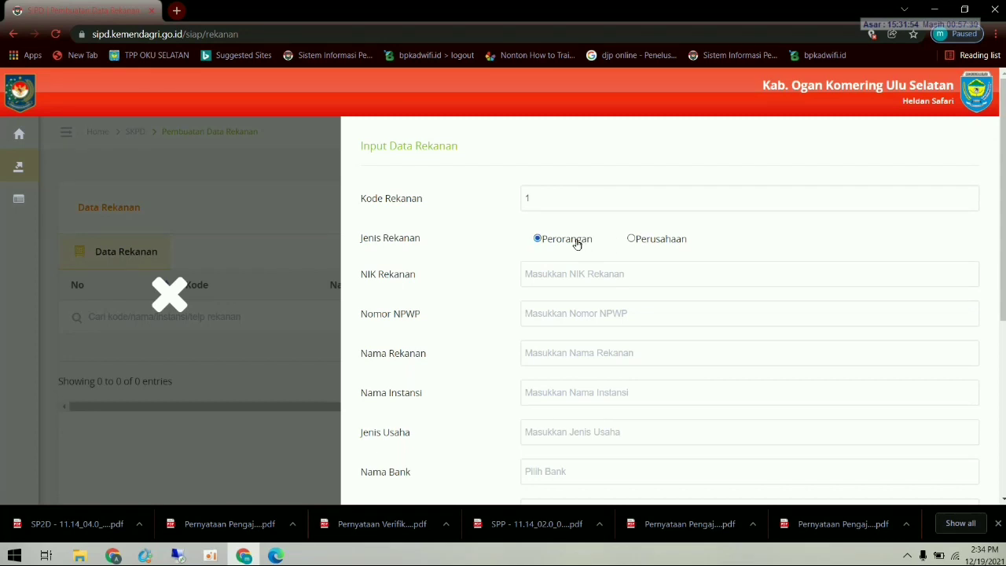
click(591, 280)
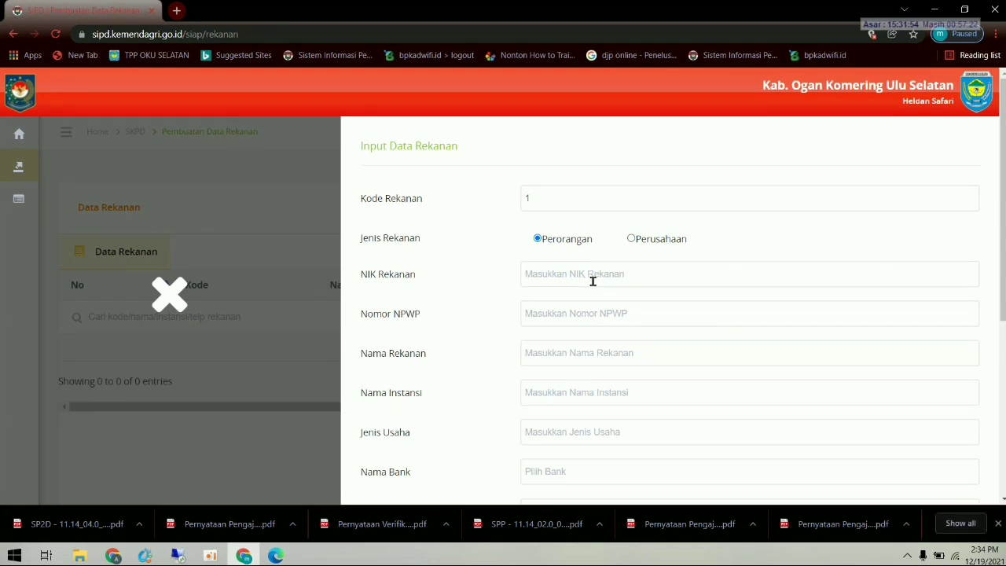
click(580, 320)
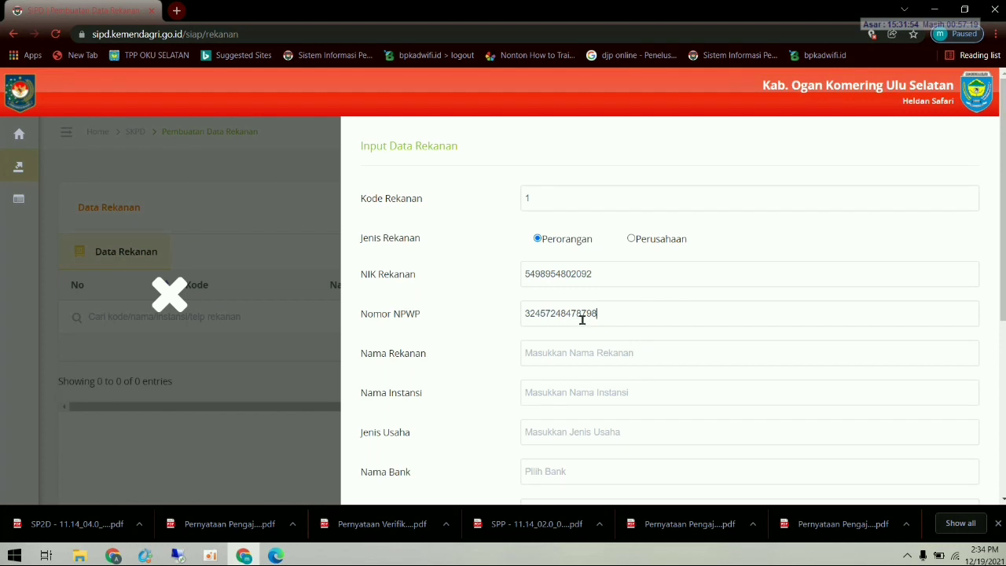
- Enter the vendor's name and institution 'Kecamatan Buay Runjung'
click(564, 348)
text(badu)
click(587, 394)
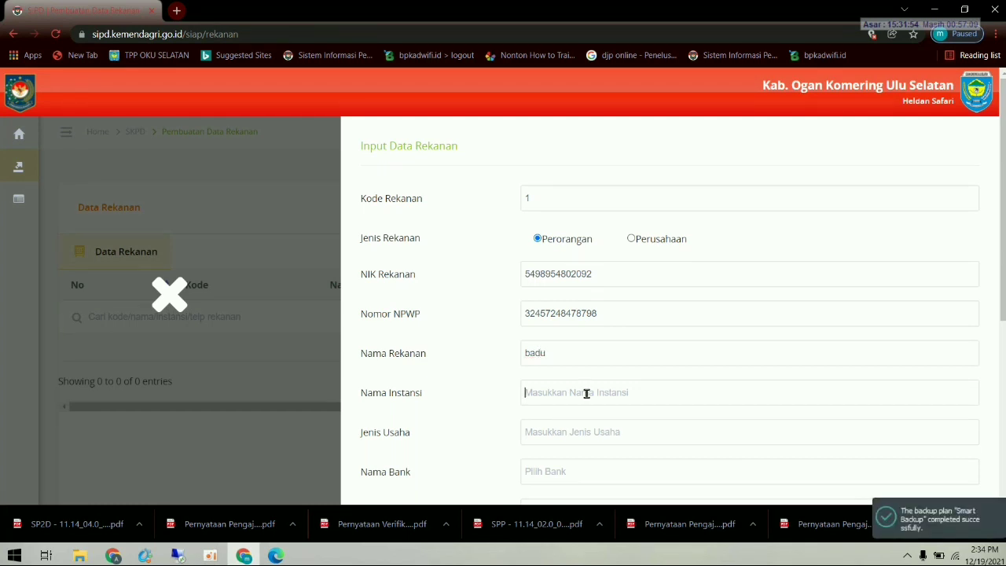
text(Buay)
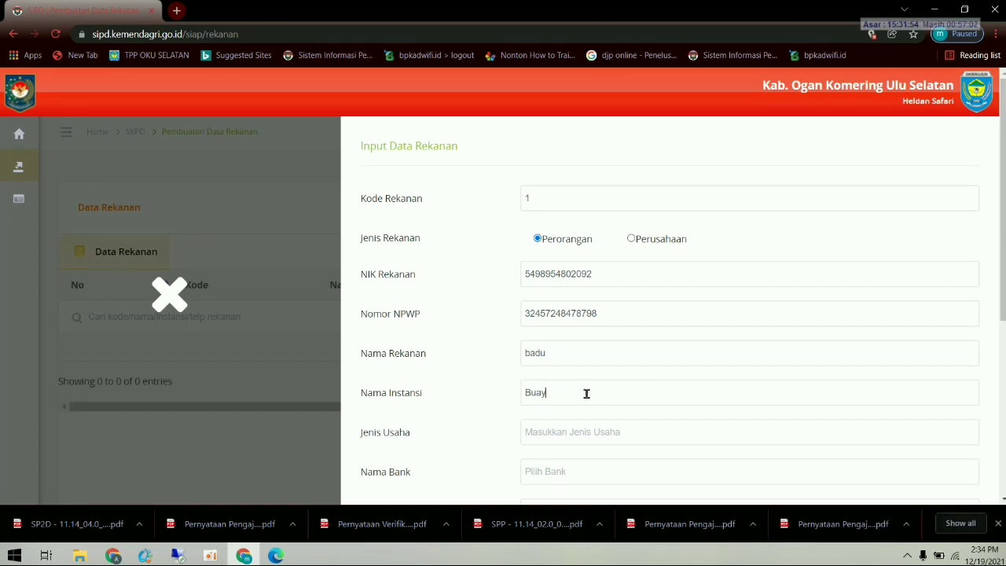
text( Runjung)
click(522, 385)
text(Kecamatan)
click(586, 428)
scroll(697, 380, down, 2)
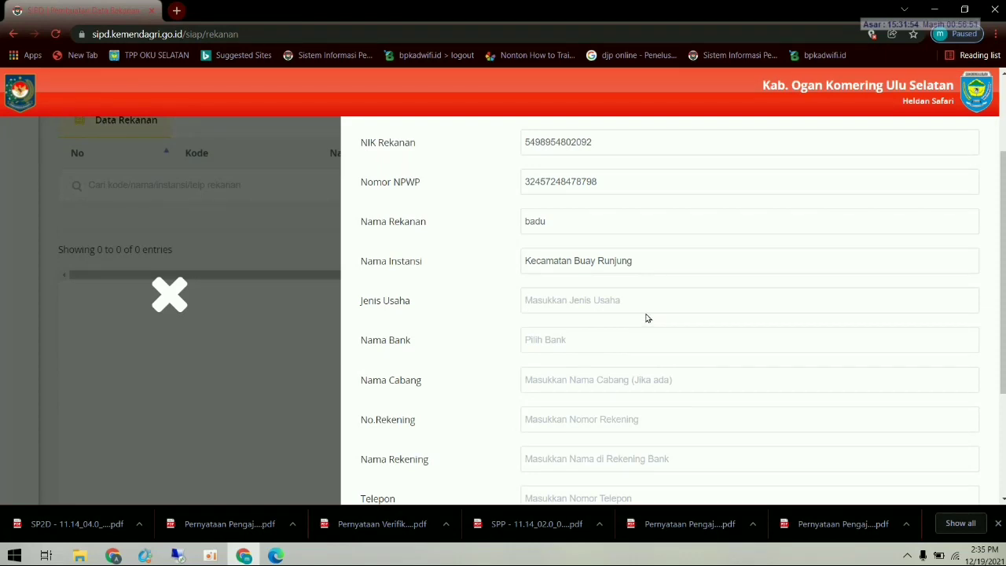
- Set business type PNS, bank Bank SUMSEL, and branch muaradua
text(PNS)
click(607, 343)
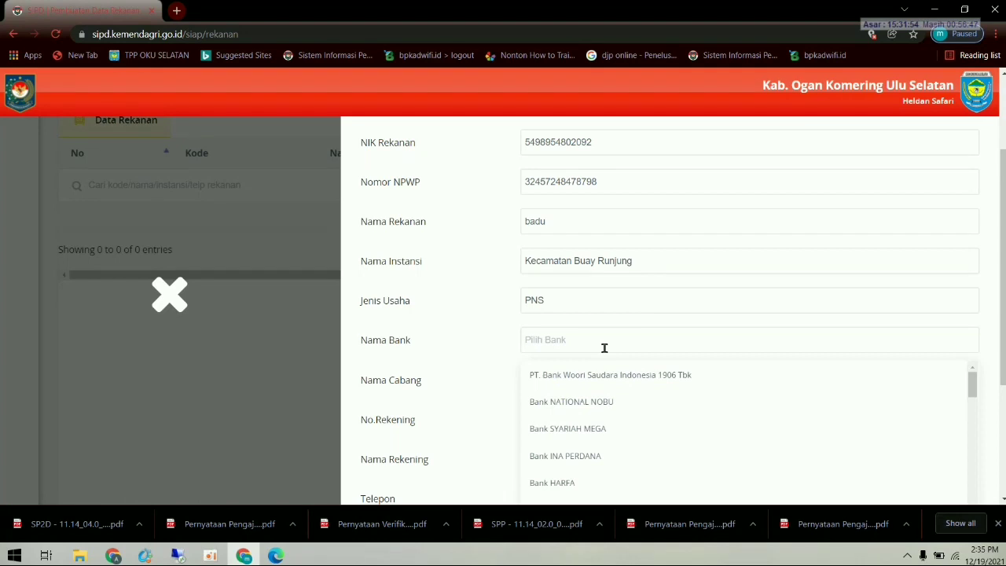
text(S)
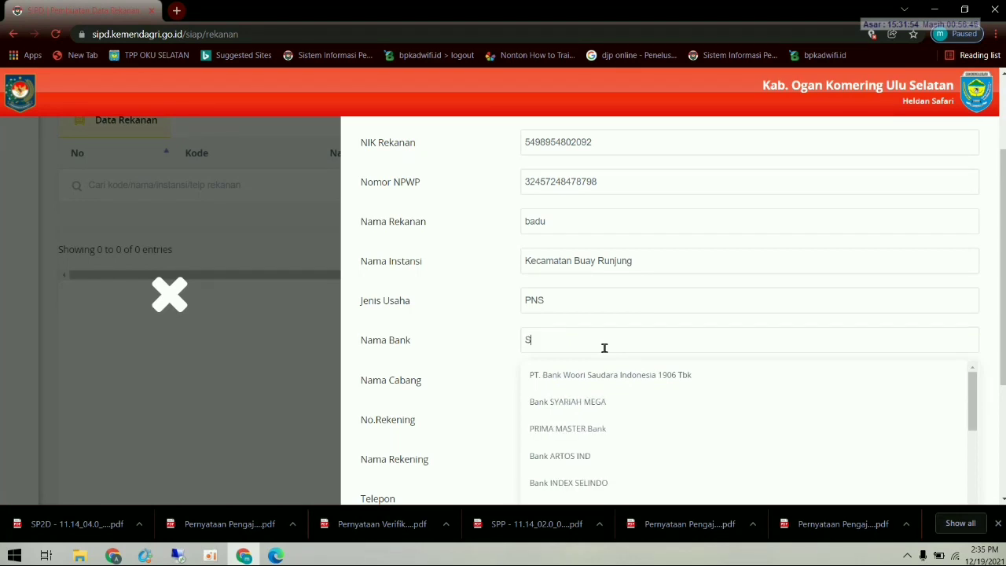
text(UMSE)
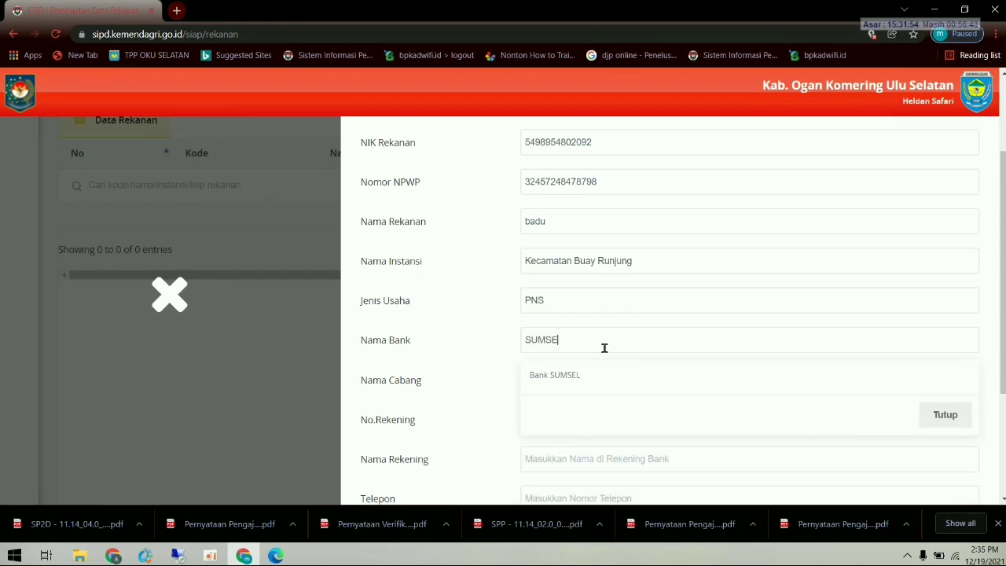
click(584, 377)
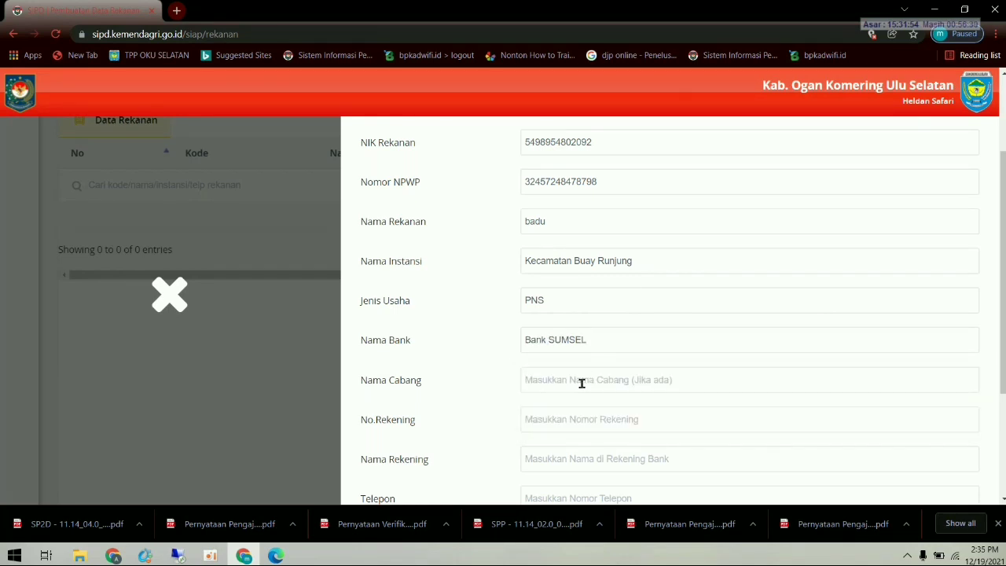
text(m)
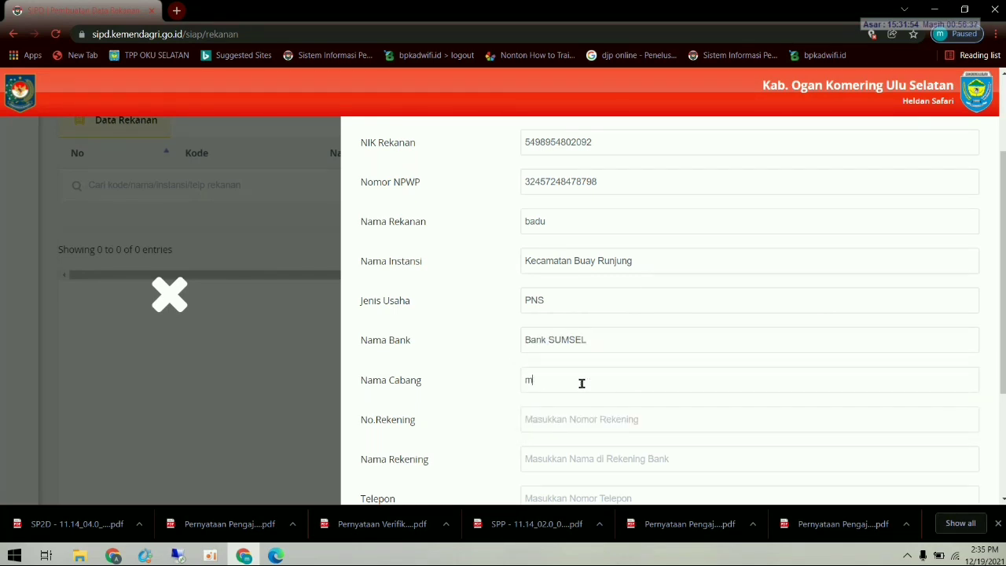
text(uaradua)
- Fill in the bank account number, account holder name, phone number and address
click(571, 421)
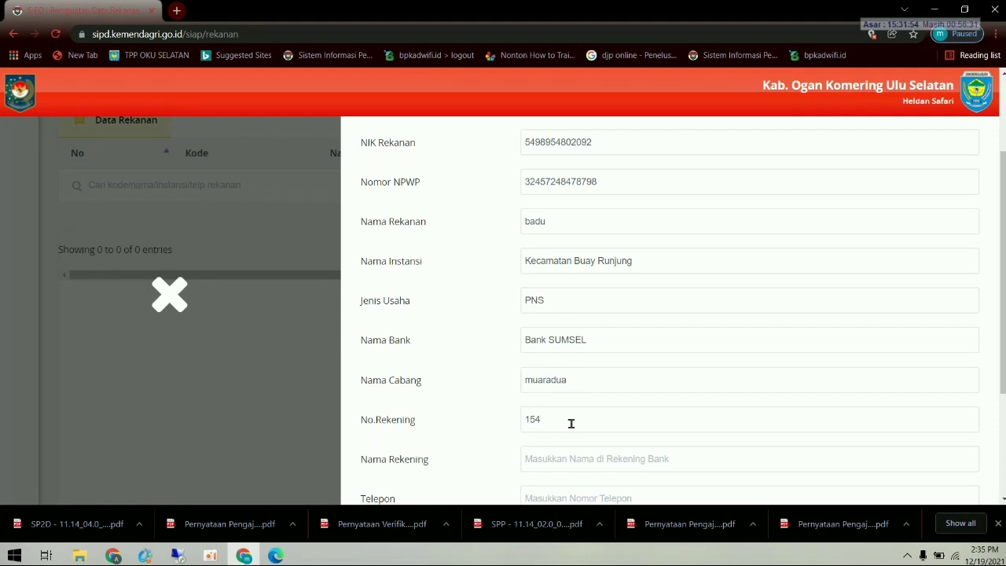
scroll(572, 423, down, 1)
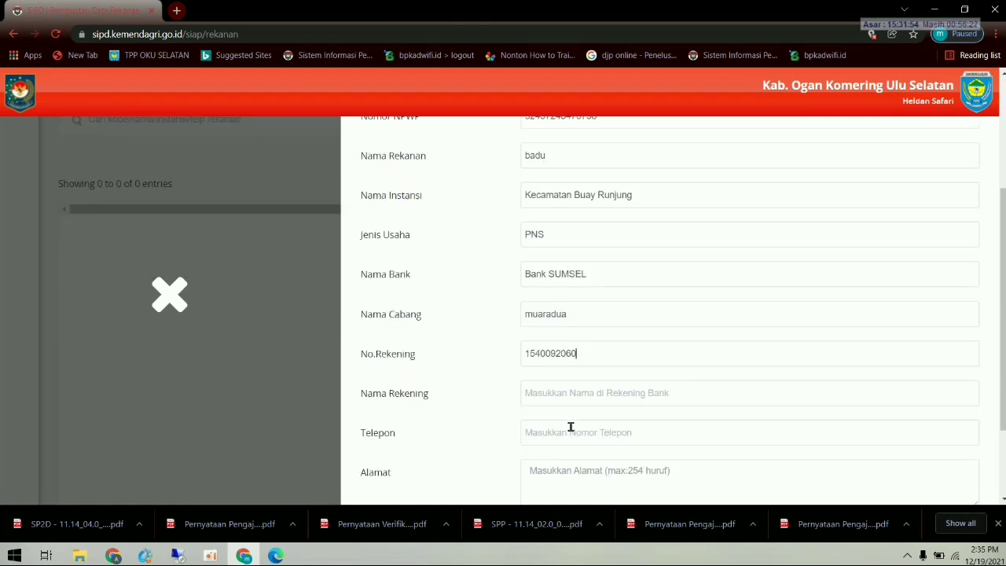
click(557, 393)
text(badu)
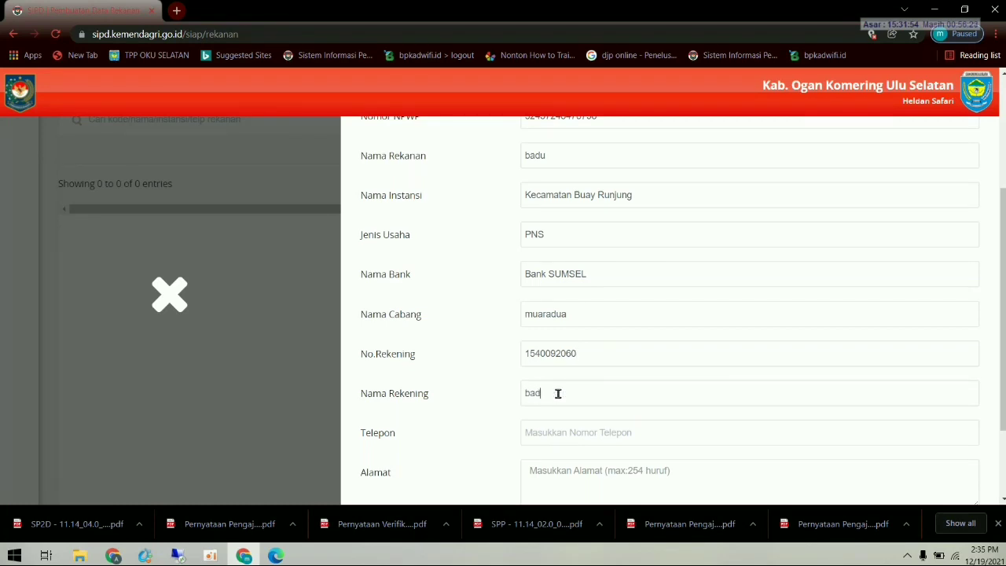
click(563, 430)
scroll(574, 423, down, 1)
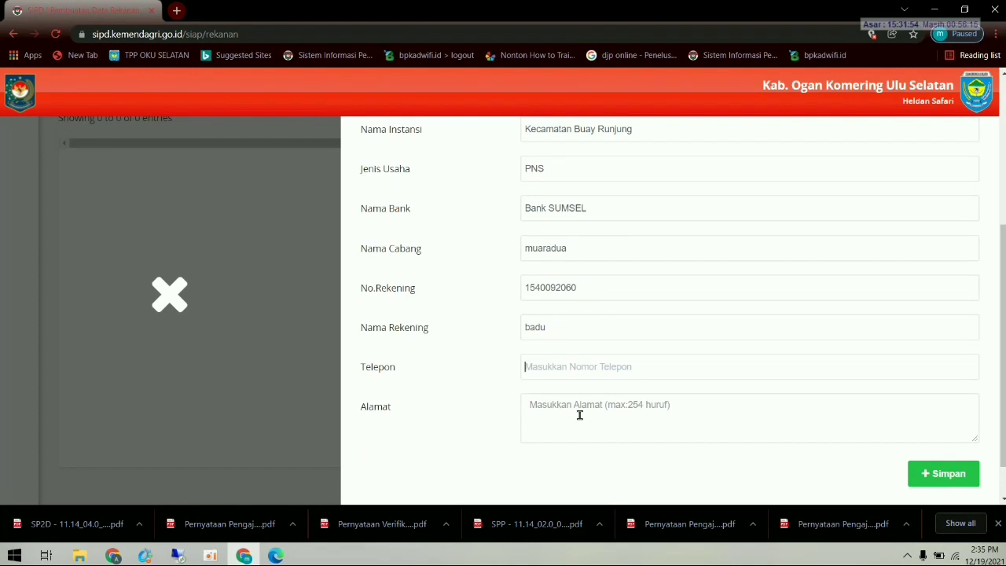
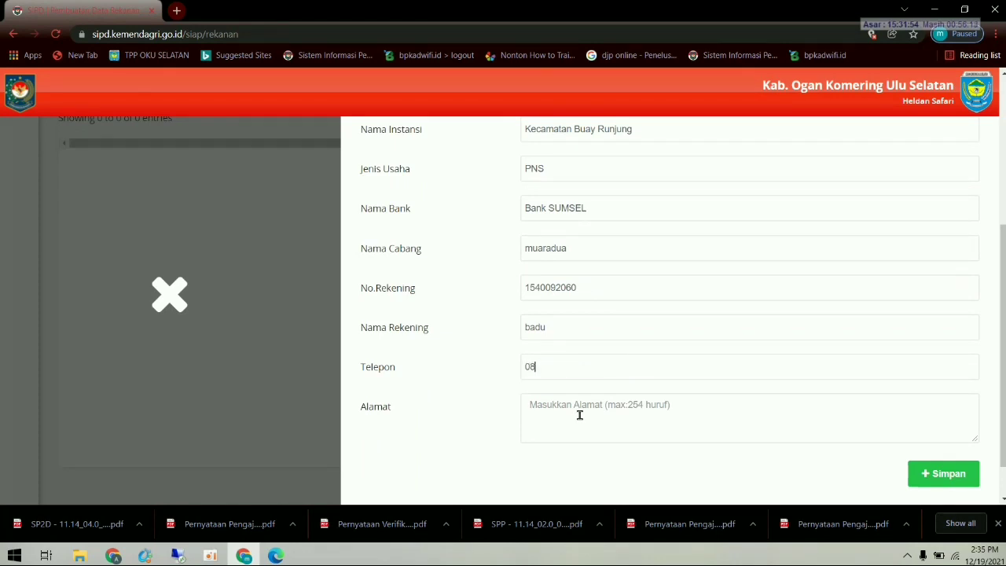
click(597, 419)
text(B)
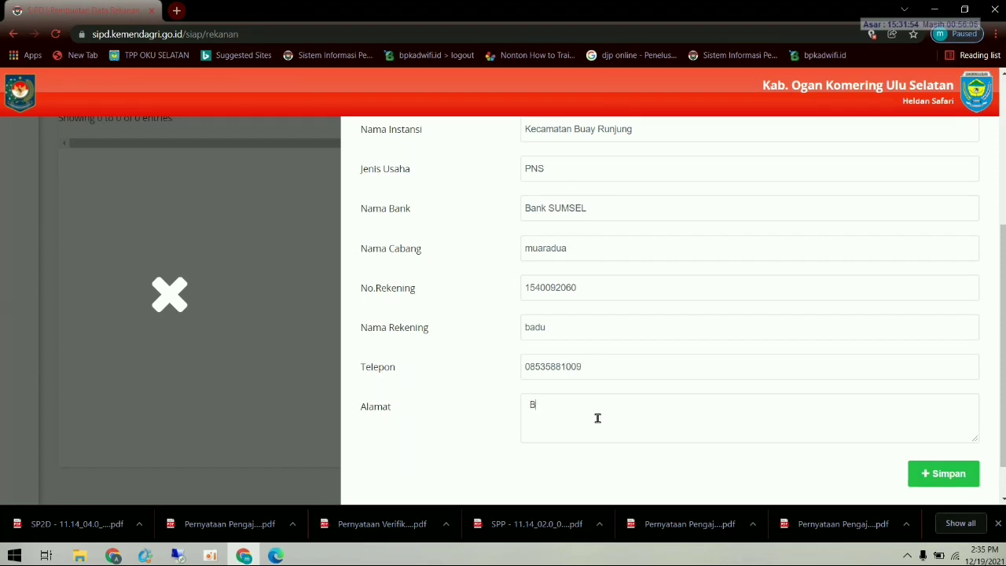
text(lambangan Buay )
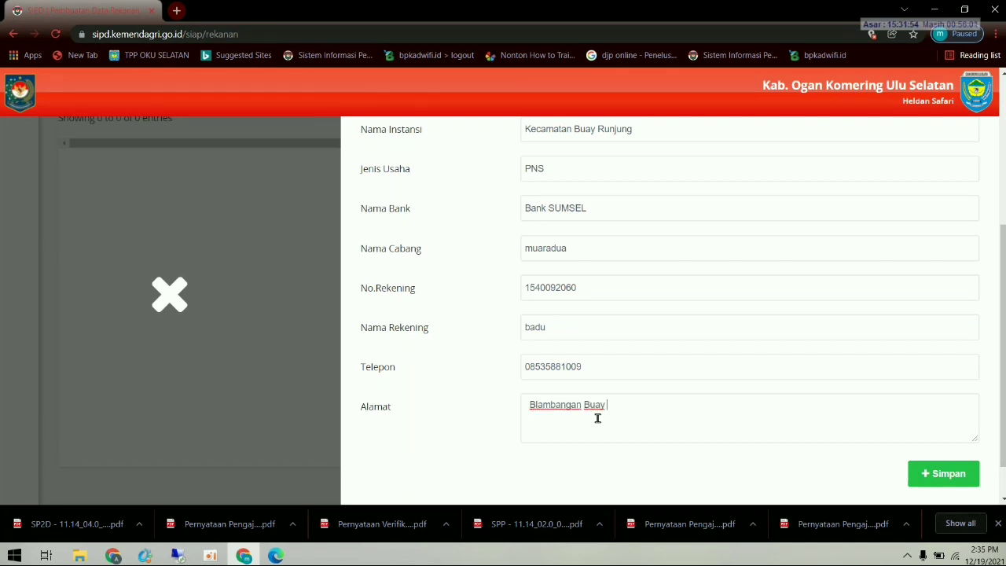
text(Runjung)
- Extend the NIK to 16 digits and the NPWP to 15 digits to pass validation
click(943, 474)
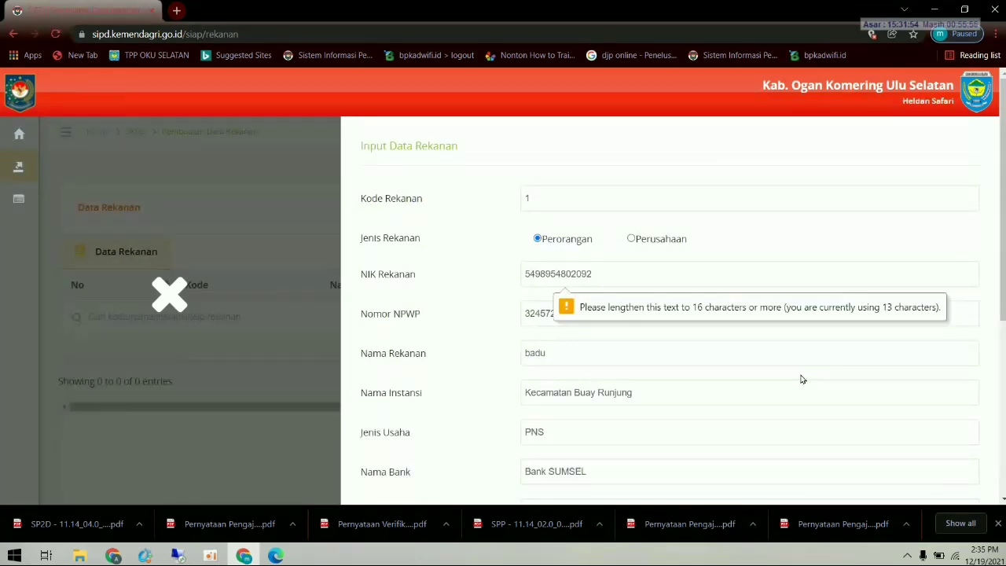
text(4)
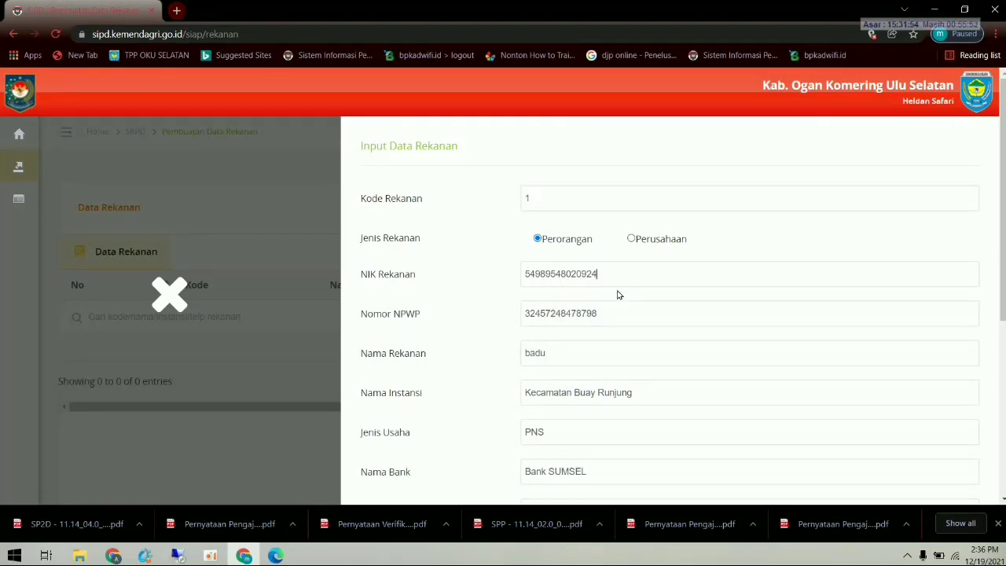
key(Return)
scroll(724, 353, down, 3)
scroll(716, 342, down, 2)
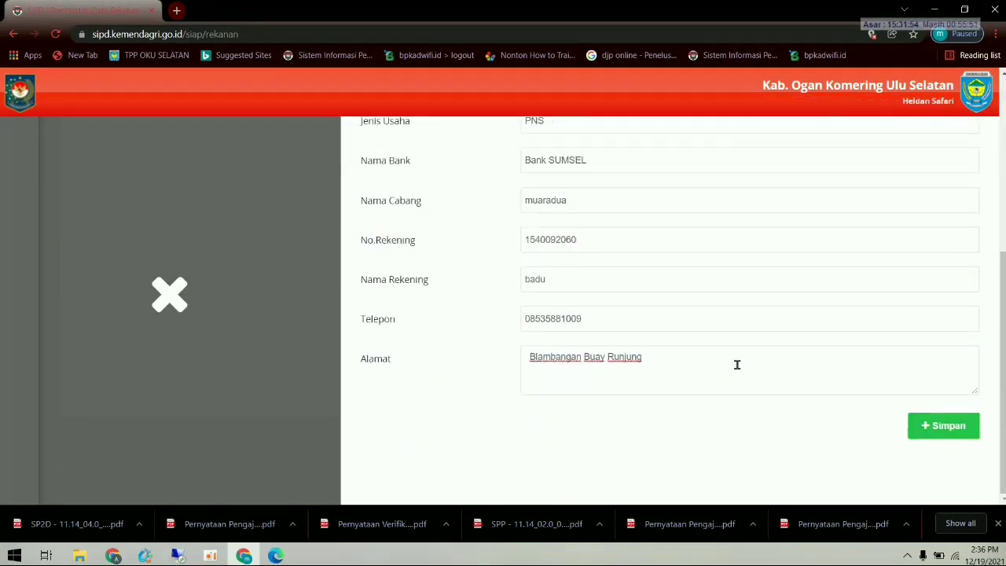
click(941, 427)
scroll(684, 353, up, 3)
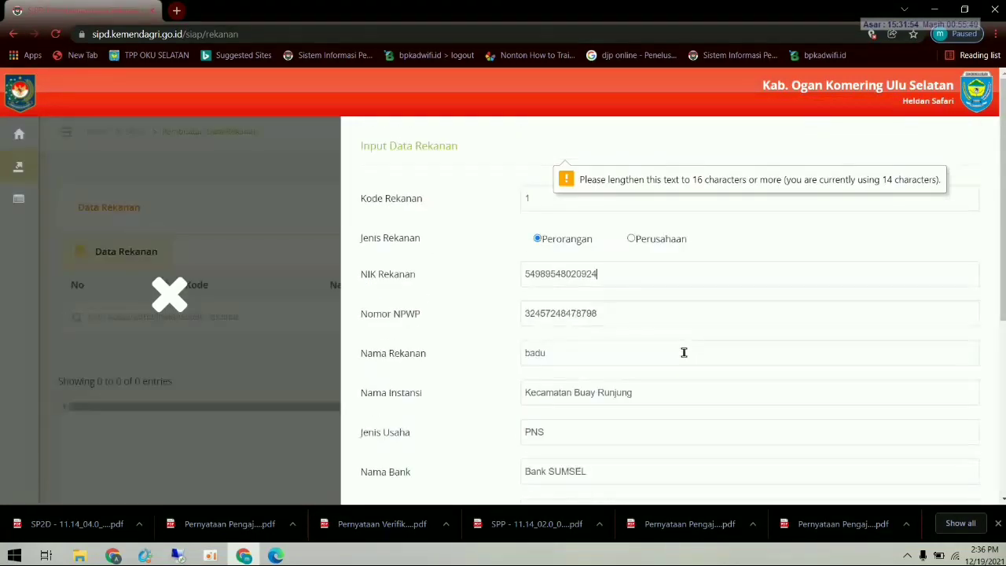
text(66)
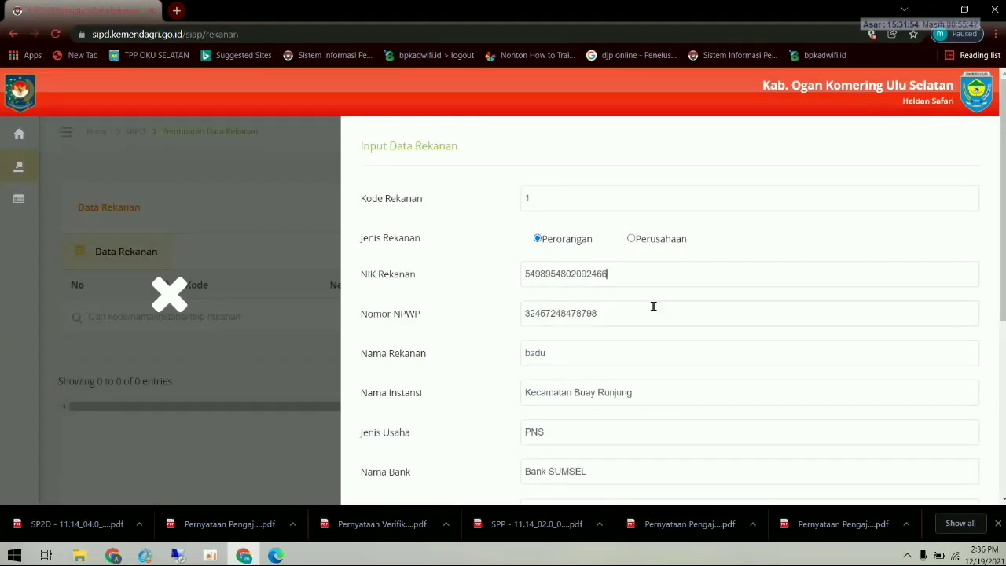
scroll(708, 346, down, 1)
scroll(817, 389, up, 1)
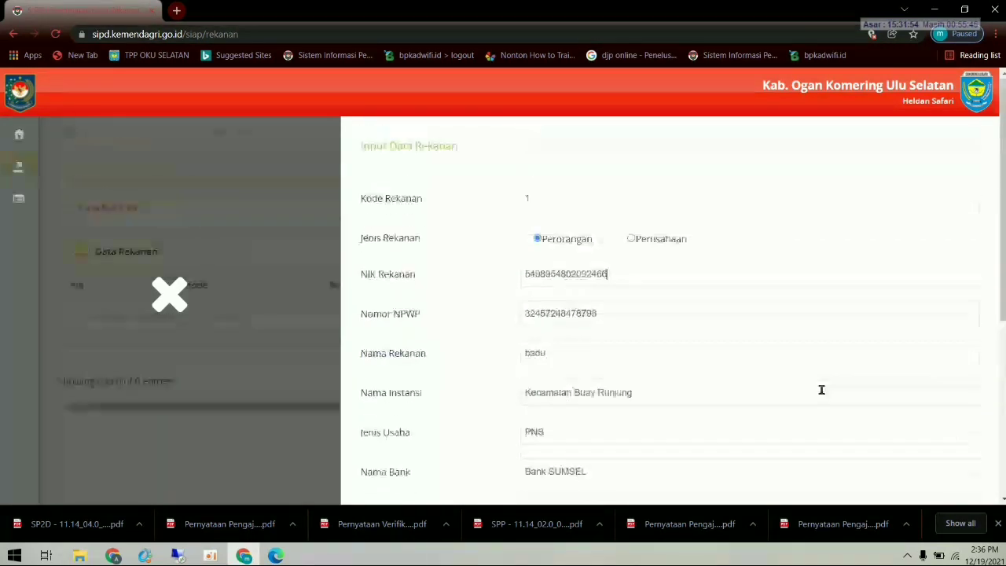
scroll(771, 369, down, 4)
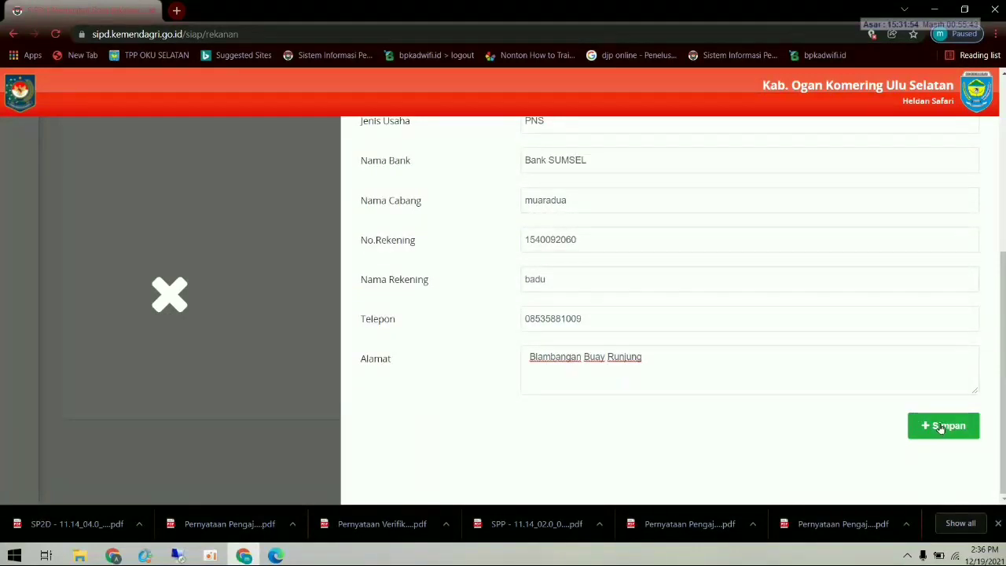
scroll(941, 427, up, 1)
click(909, 496)
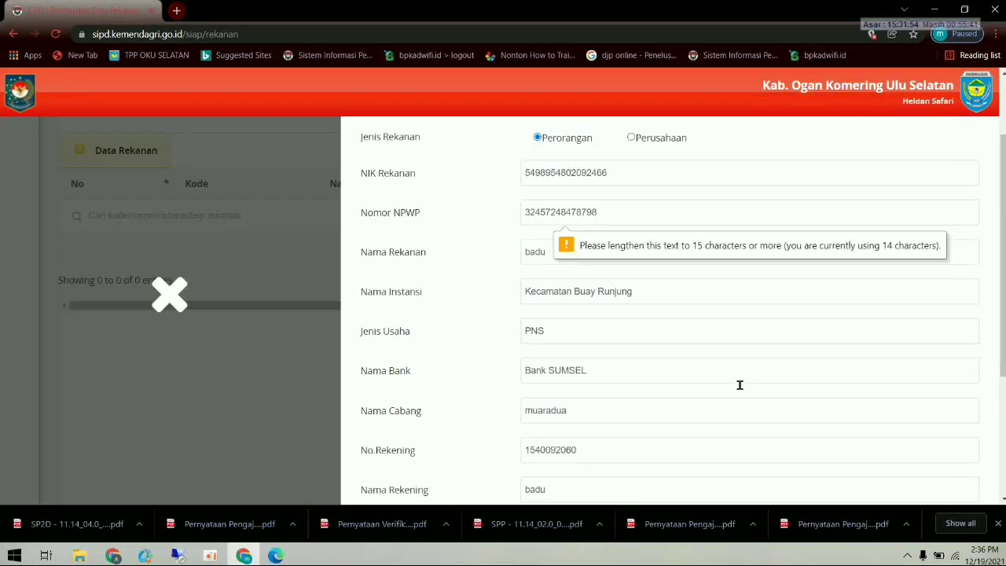
text(7)
scroll(697, 278, down, 3)
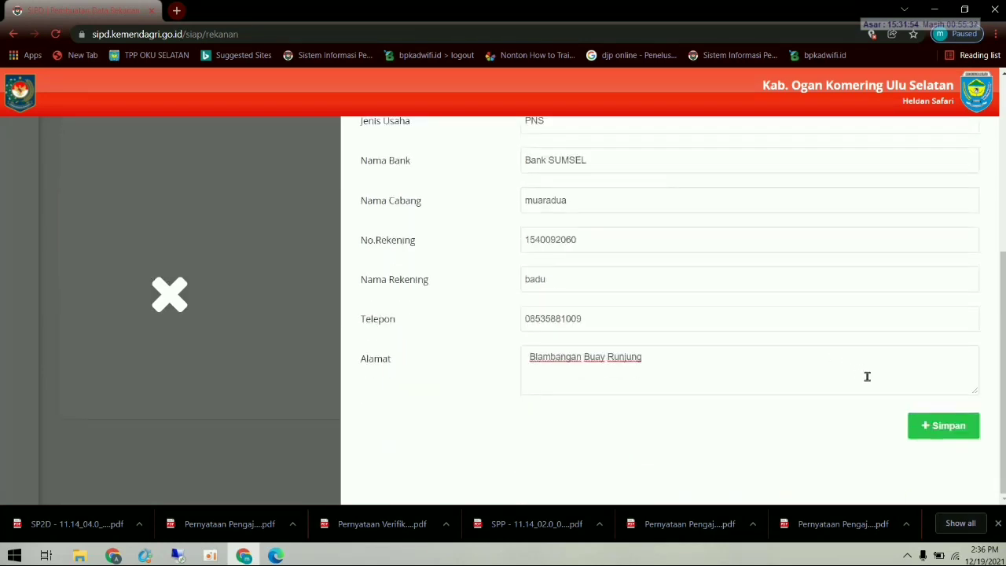
- Save the vendor record with Simpan and confirm the 'Data berhasil disimpan' message
click(935, 426)
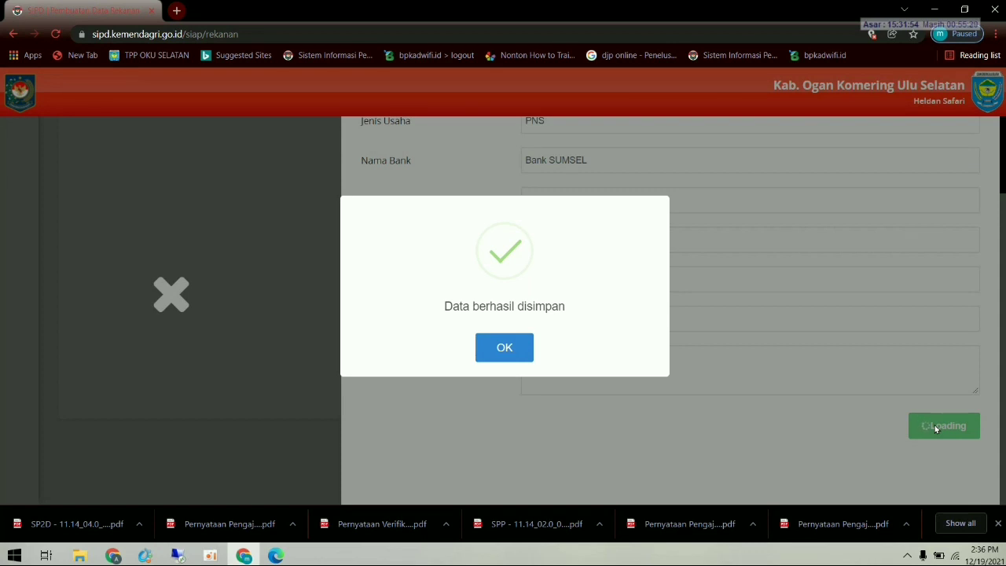
click(504, 349)
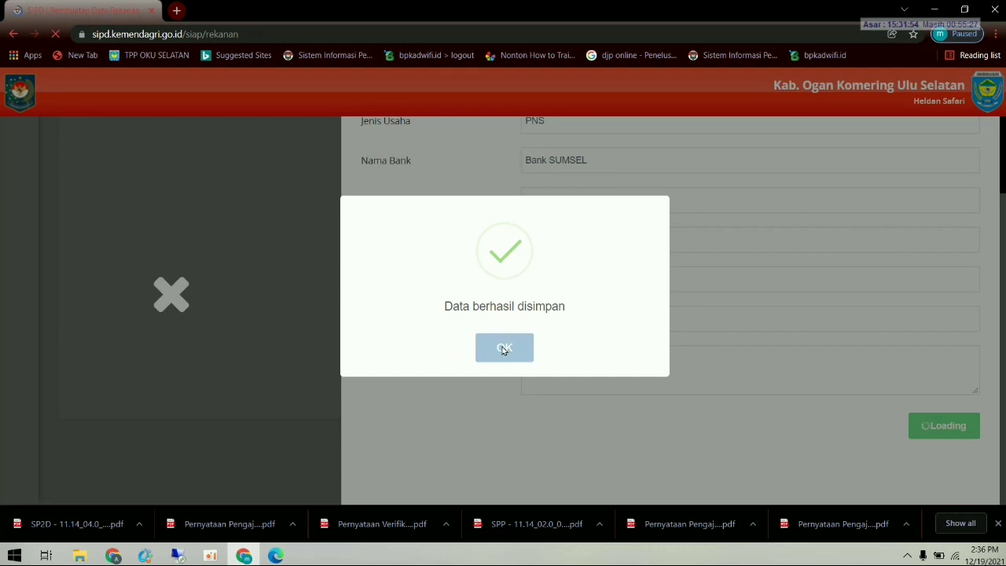
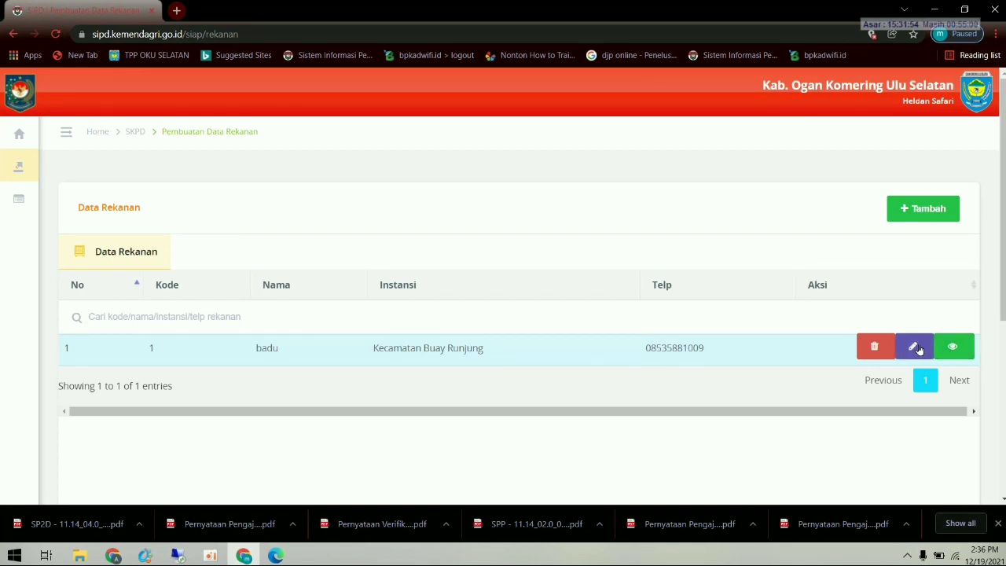
- Start a new partner record with code 2 and type Perusahaan, entering its NIK and NPWP
click(919, 209)
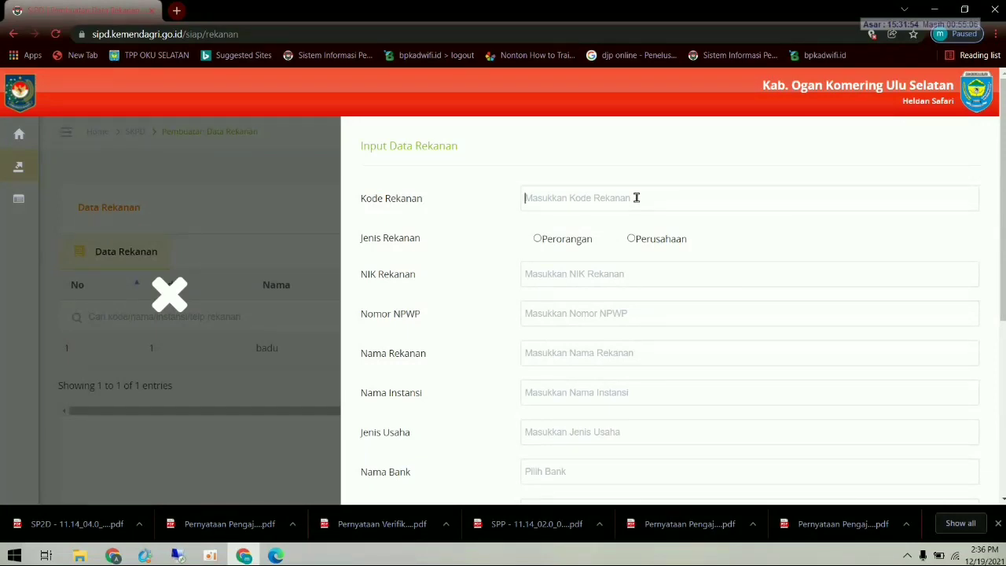
text(2)
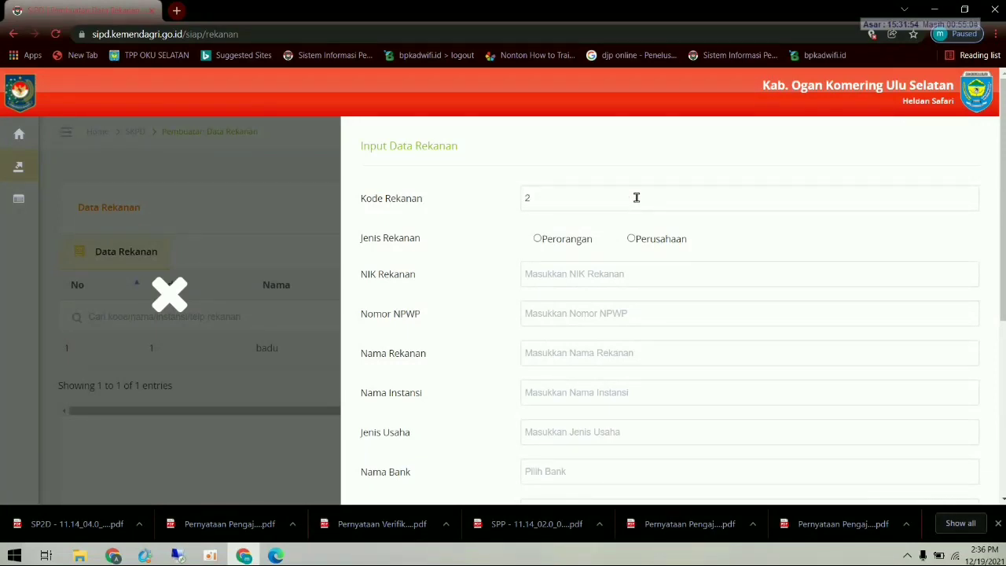
click(632, 239)
click(580, 274)
click(550, 312)
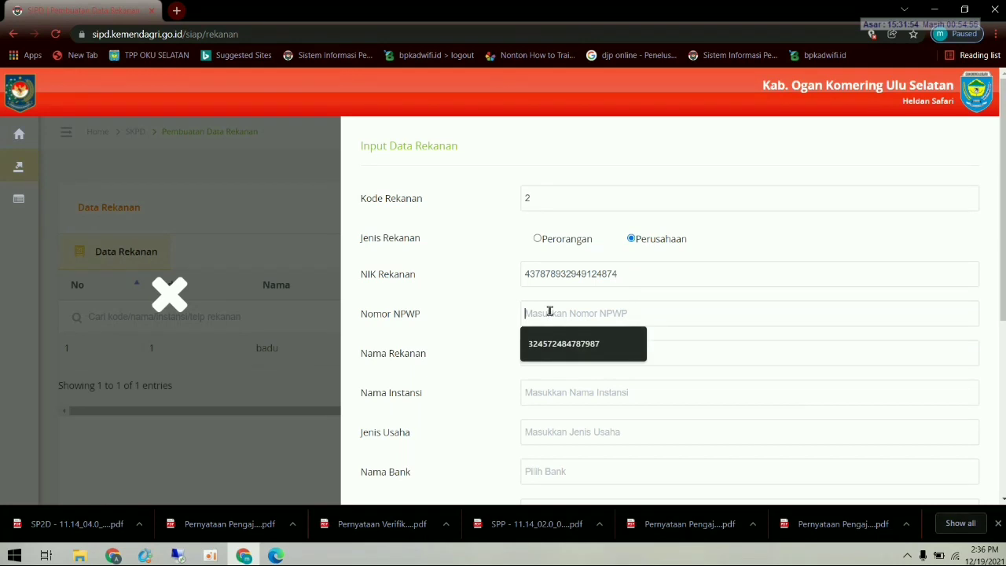
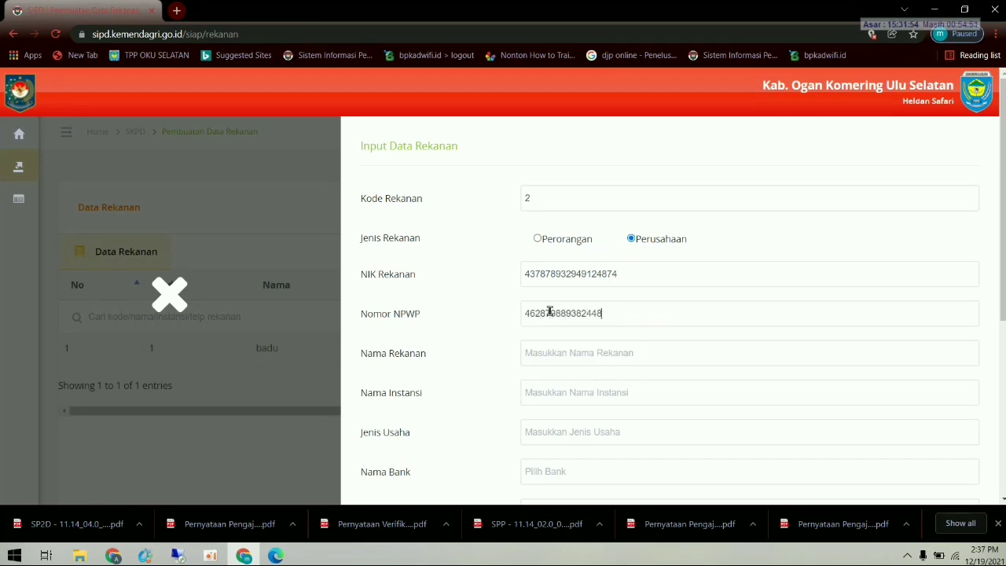
- Enter the partner name, replacing the mistyped text, and set Nama Instansi to CV
click(574, 346)
text(CV.PUTRI)
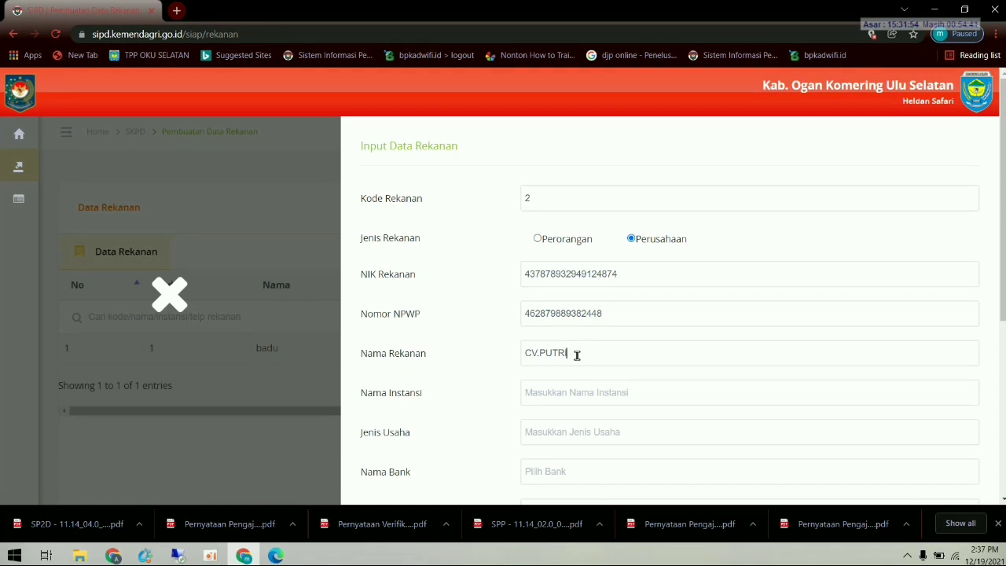
drag(579, 353, 522, 355)
key(shift+Right)
key(BackSpace)
key(BackSpace)
text(Herman)
click(573, 392)
text(CV)
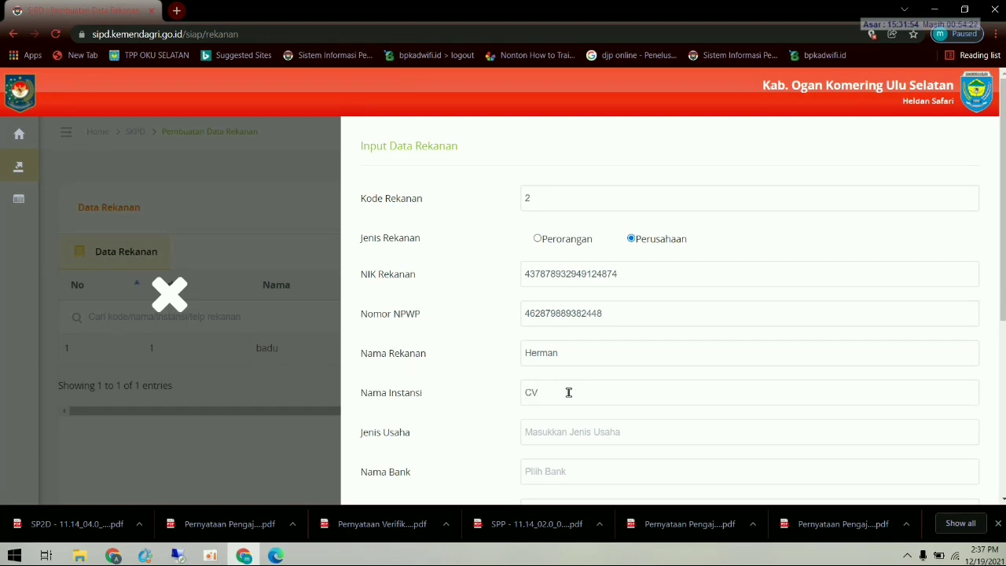
scroll(563, 389, down, 1)
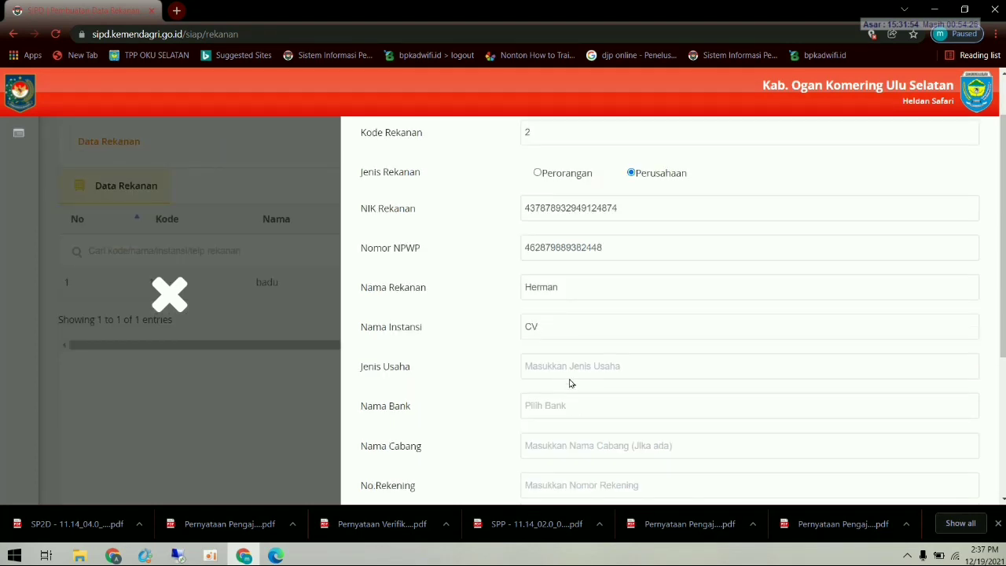
- Set the business type to Perdagangan and choose Bank SUMSEL as the partner's bank
click(567, 364)
text(PE)
key(BackSpace)
key(BackSpace)
text(Perdagangan)
click(572, 405)
text(sum)
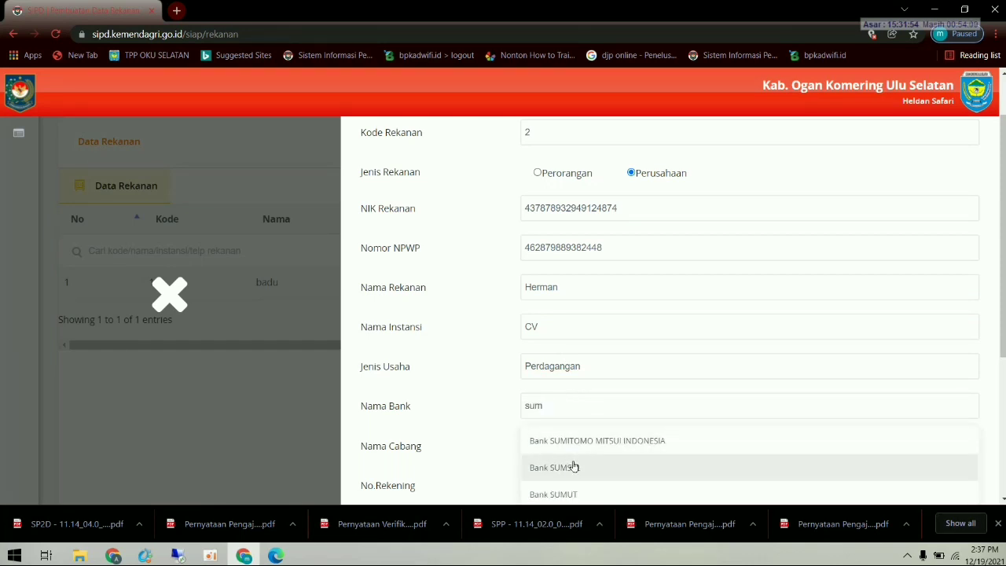
click(575, 467)
scroll(591, 436, down, 1)
- Enter branch name muaradua, the bank account number and the account holder name
click(580, 381)
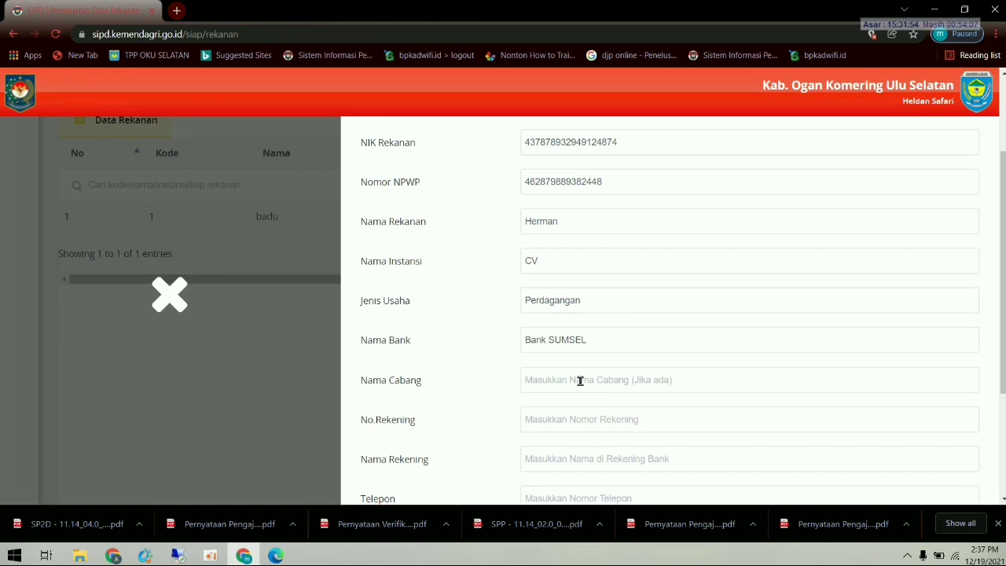
text(muaradua)
click(576, 419)
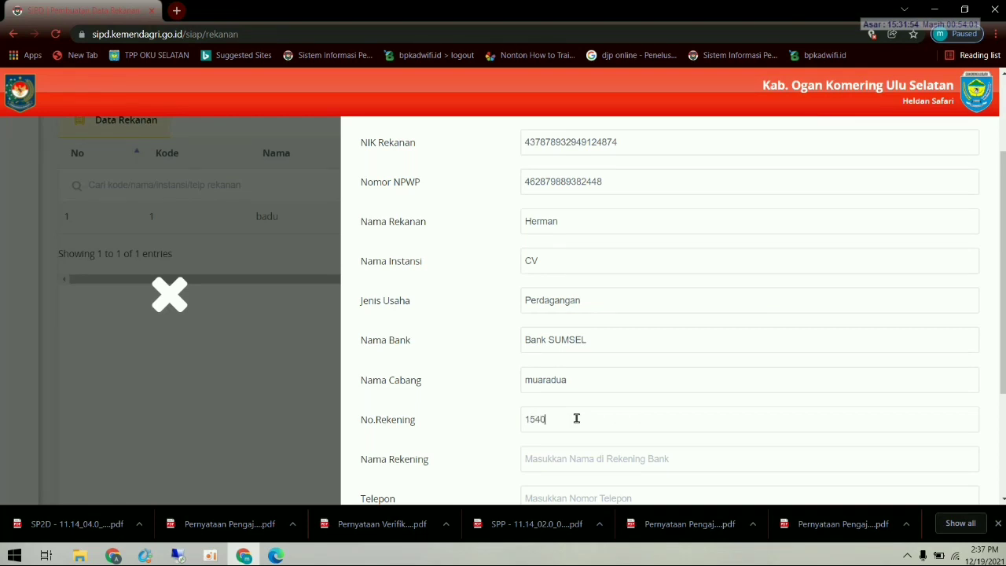
scroll(576, 419, down, 2)
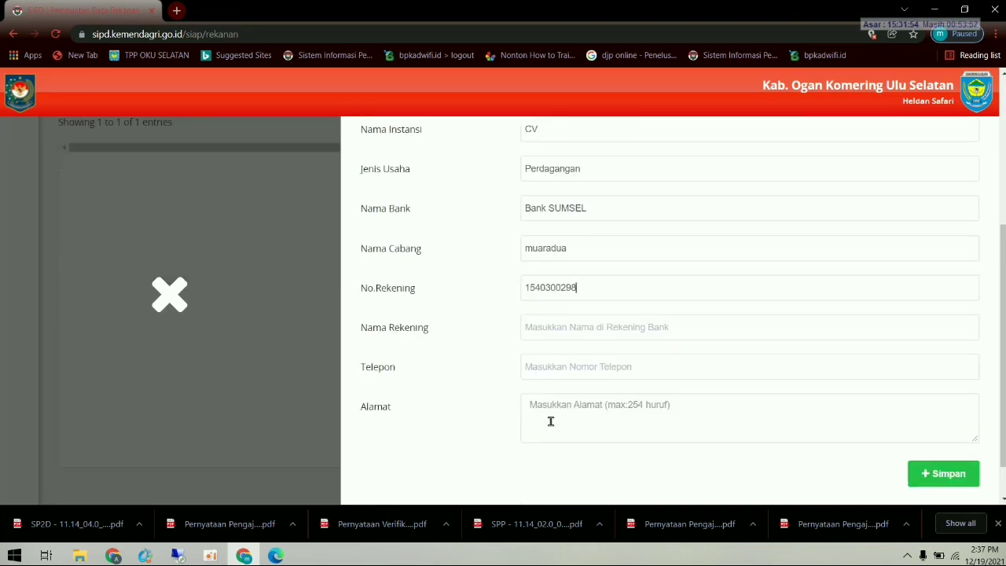
click(543, 334)
text(cv)
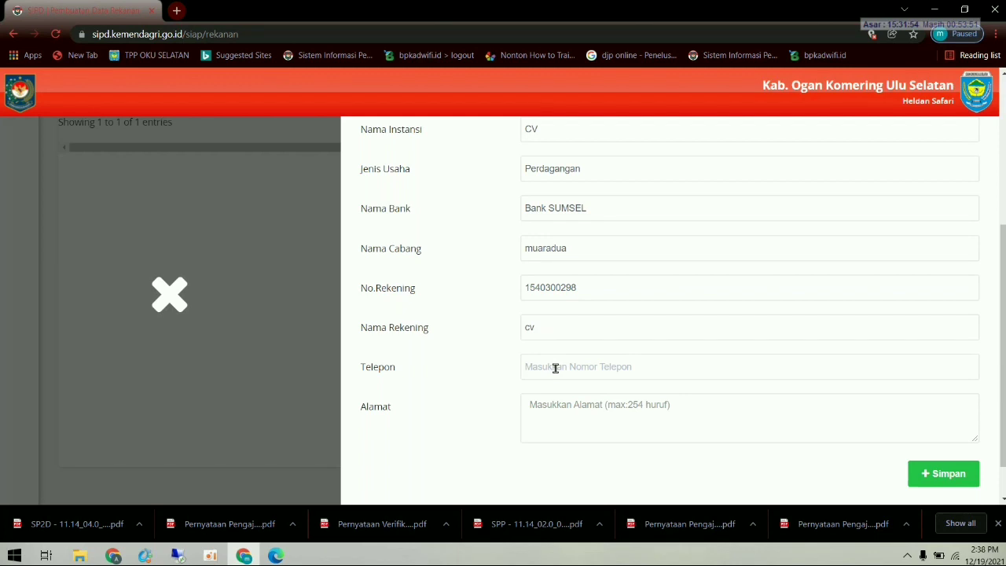
- Fill in the partner's phone number and address, then save the record
click(555, 368)
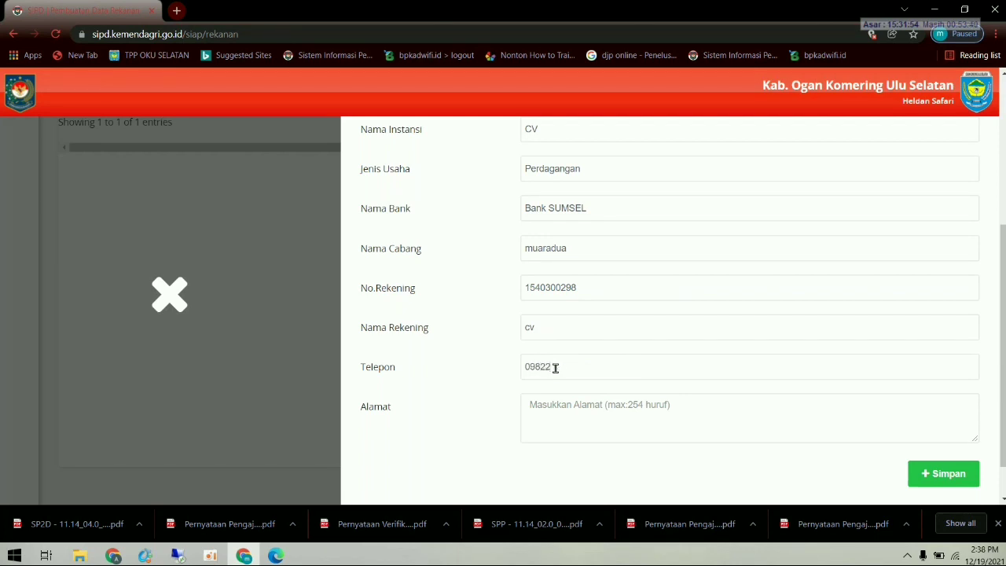
click(593, 409)
text(muaradua)
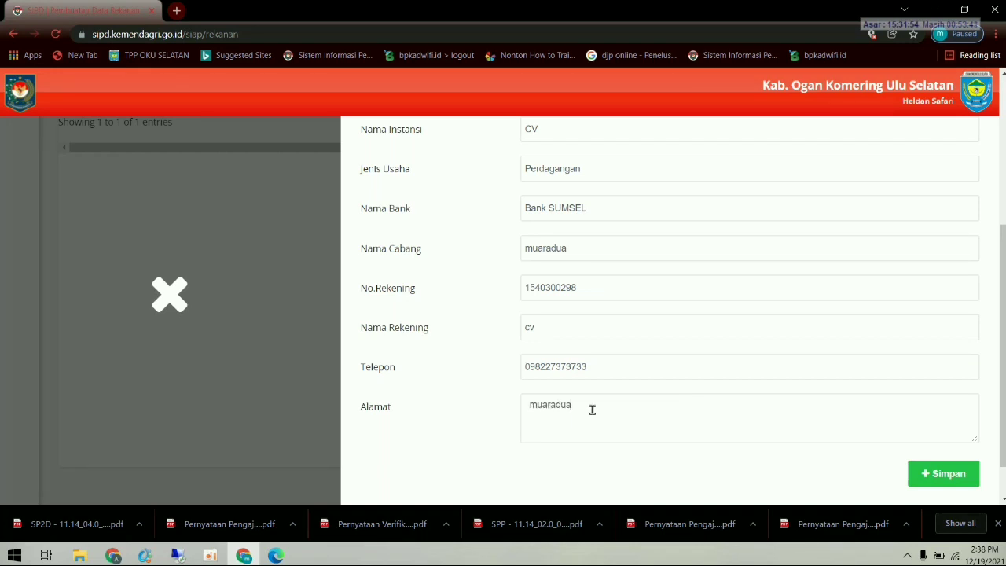
click(936, 471)
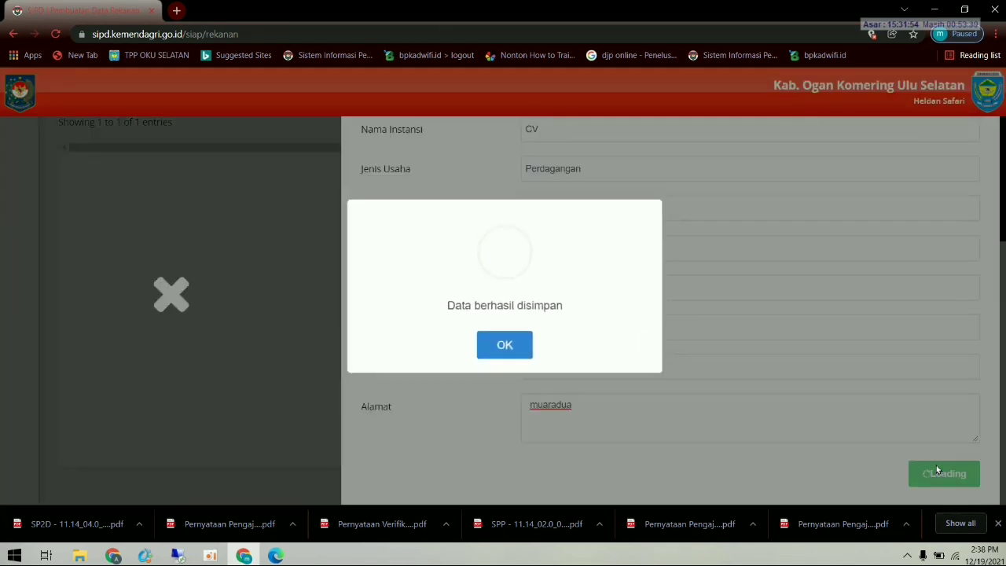
- Dismiss the 'Data berhasil disimpan' message to see partner code 2 with institution CV listed
click(519, 350)
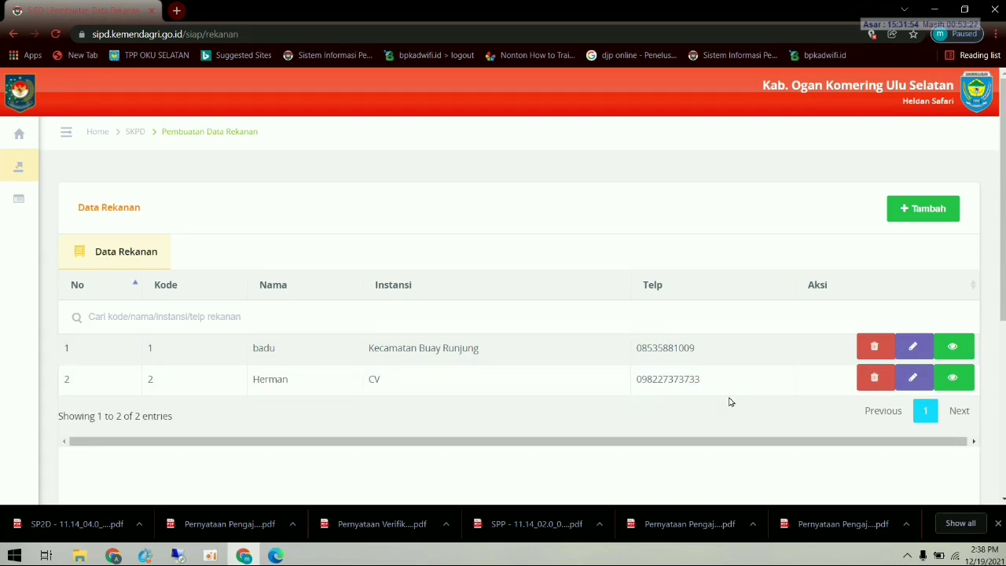
mouse_move(53, 172)
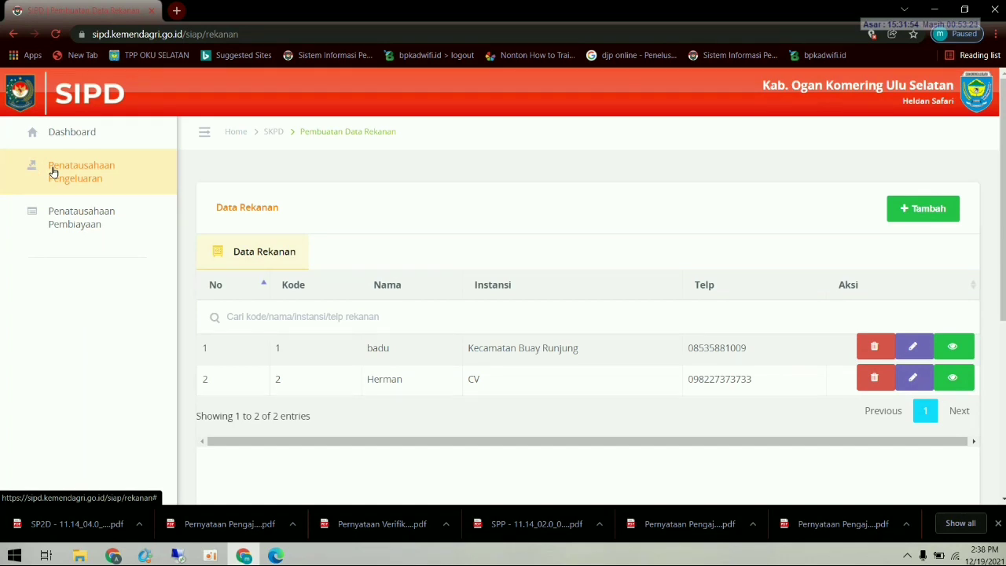
- Go to Penatausahaan Pengeluaran > Pembuatan TBP & STS and show the Pembuatan TBP Non Rekening list
click(53, 172)
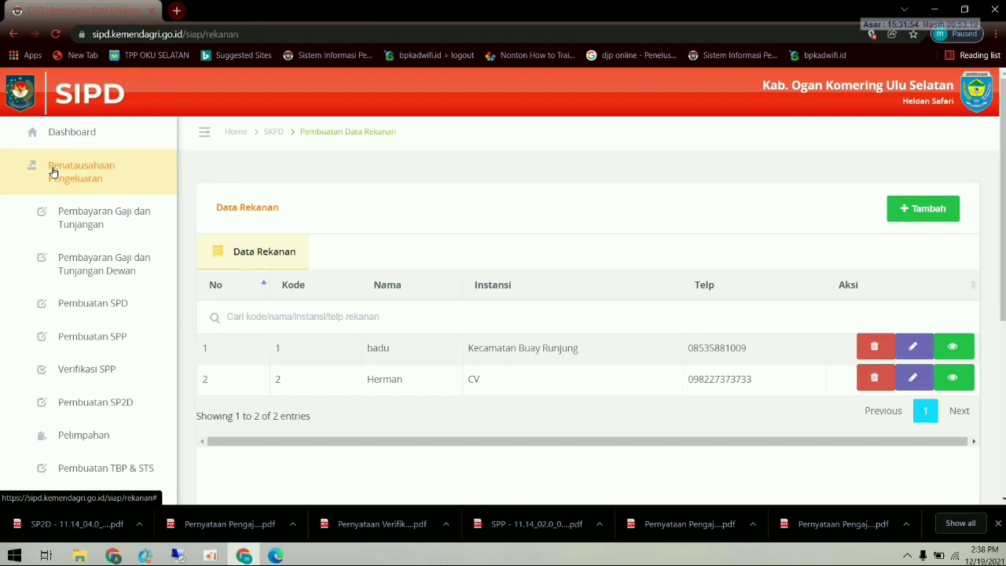
click(82, 436)
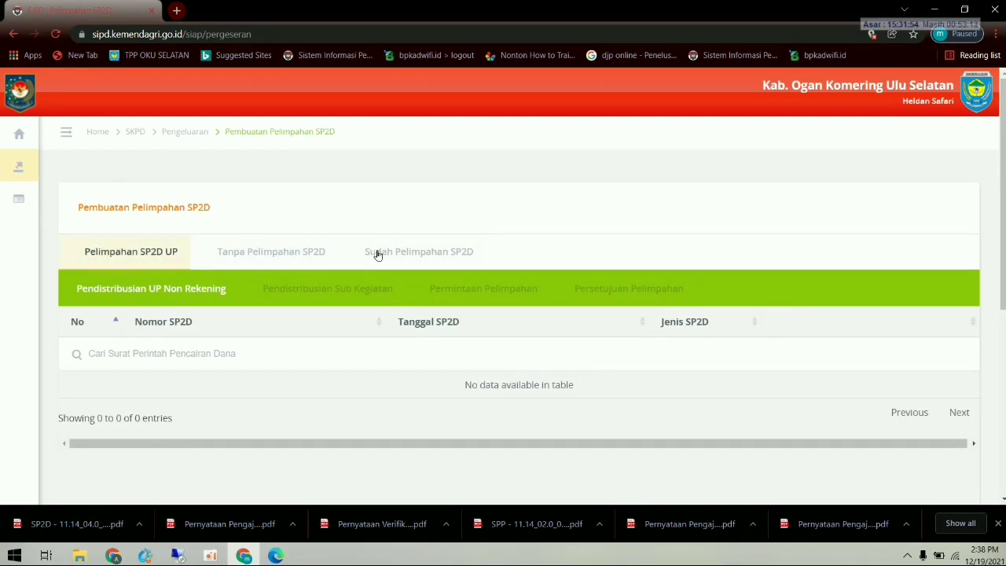
click(37, 168)
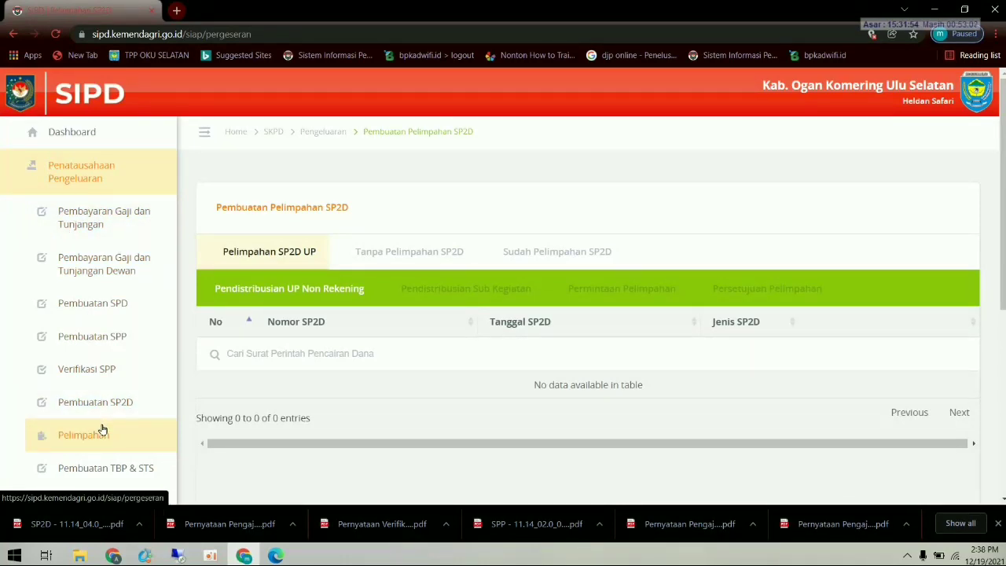
click(100, 467)
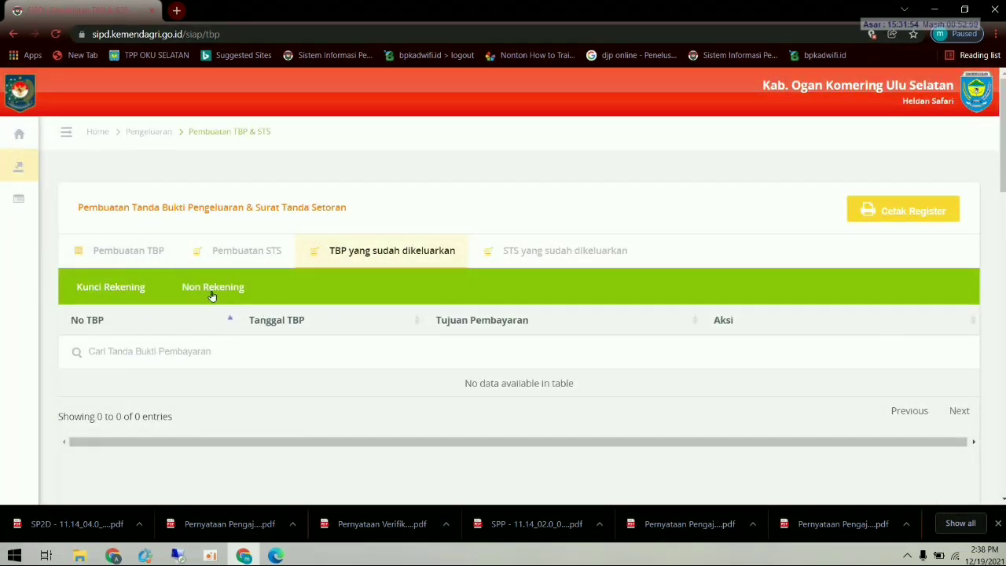
click(119, 251)
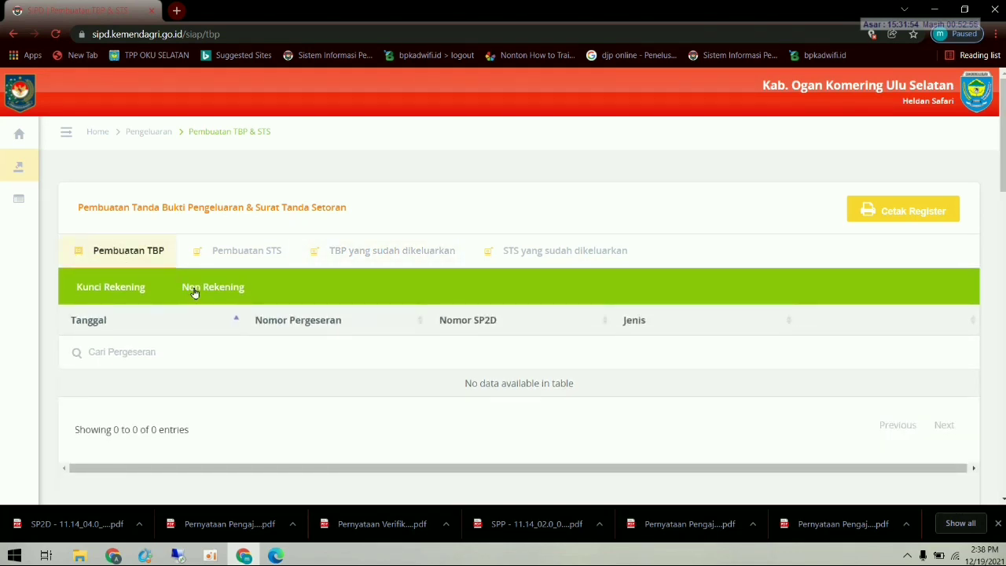
click(193, 290)
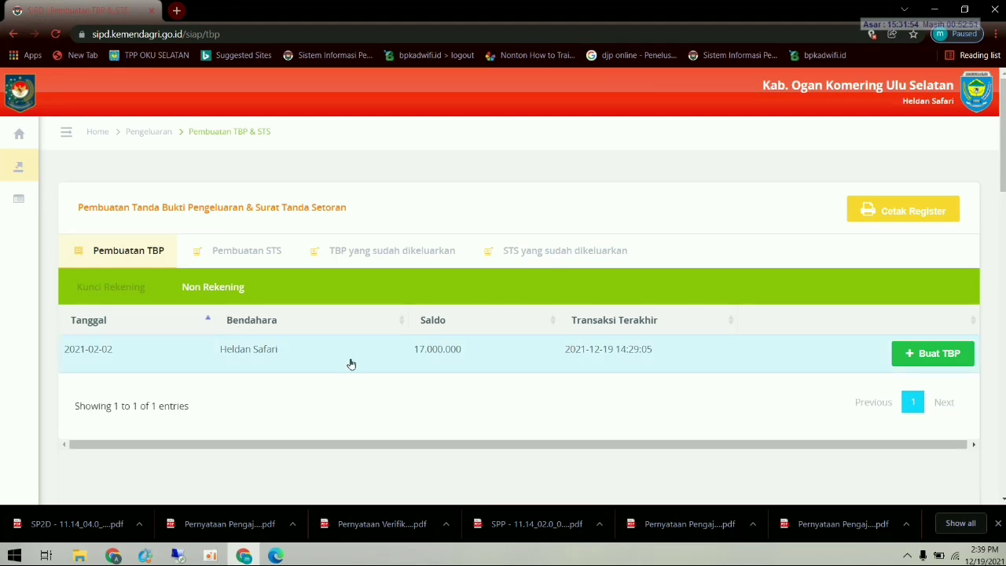
- Start a new TBP for the treasurer dated 2021/02/02
click(915, 357)
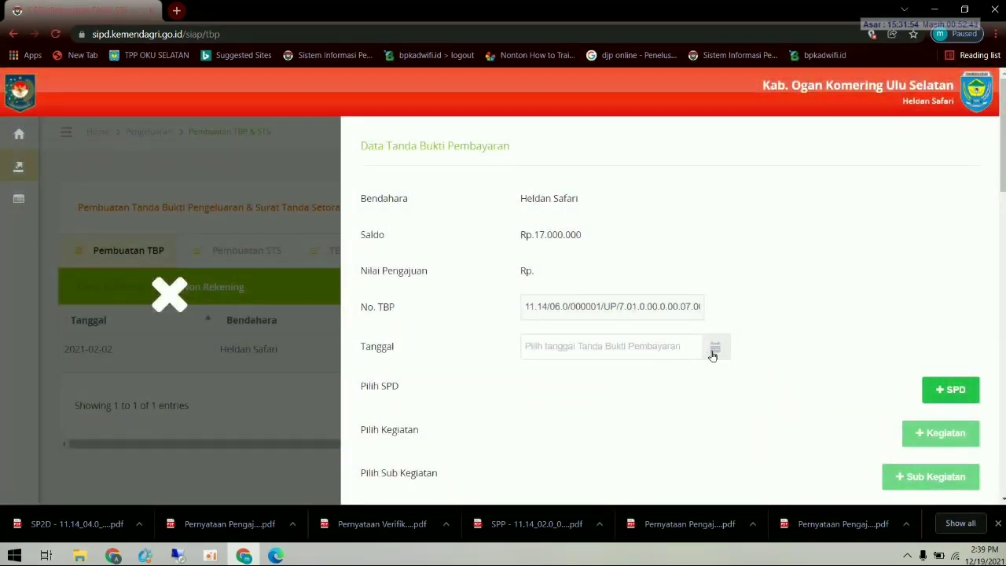
click(715, 351)
click(542, 379)
click(542, 379)
click(542, 379)
click(542, 378)
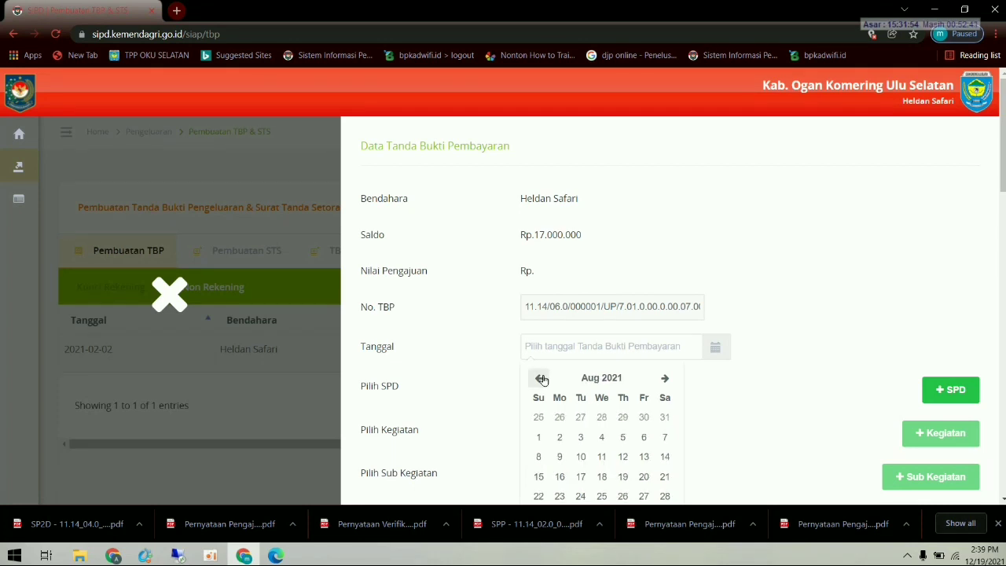
click(541, 379)
click(542, 379)
click(542, 379)
click(541, 379)
click(541, 379)
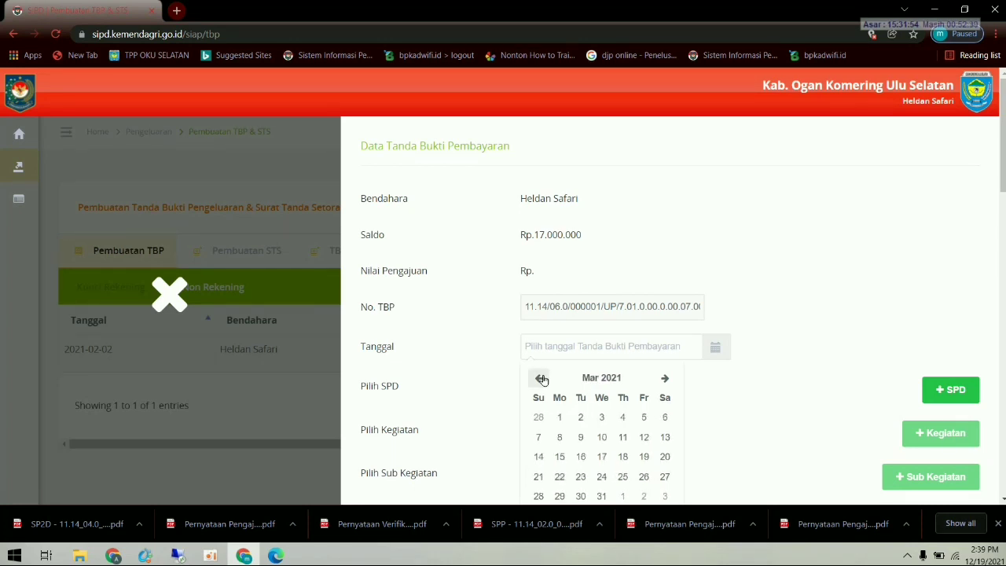
click(541, 379)
click(580, 417)
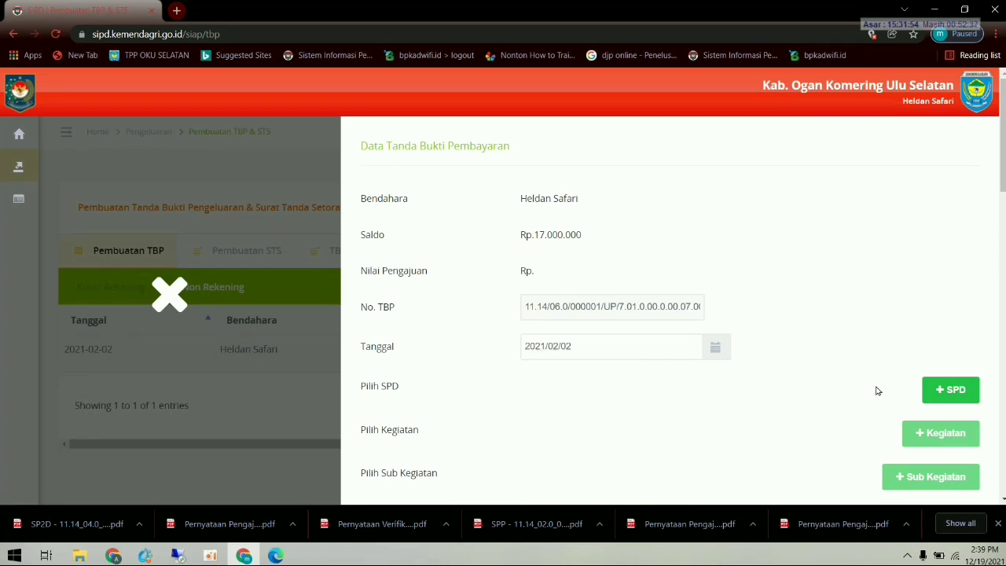
- Add activity 7.01.01.2.02 Administrasi Keuangan Perangkat Daerah to the TBP and save it
click(950, 389)
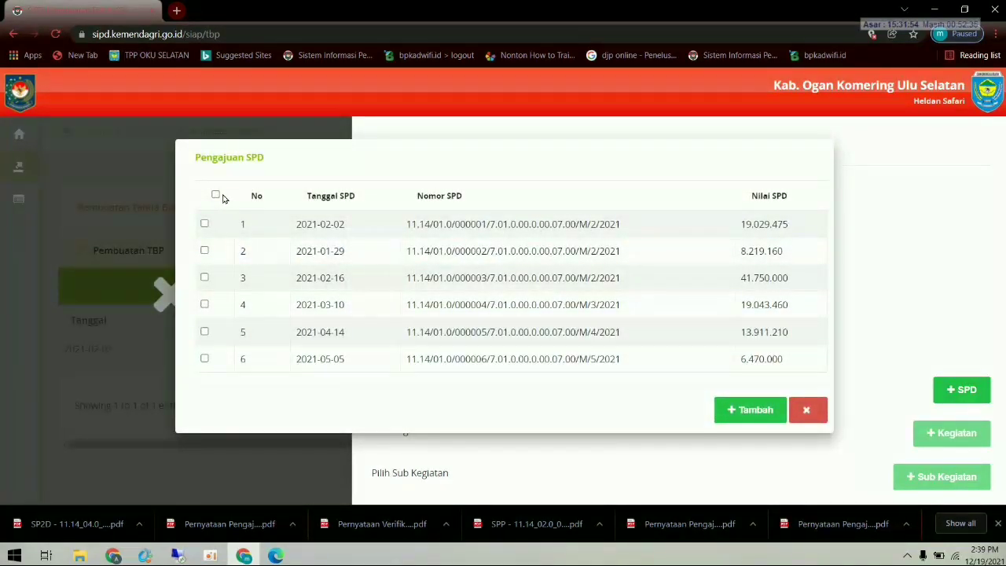
click(215, 195)
click(754, 410)
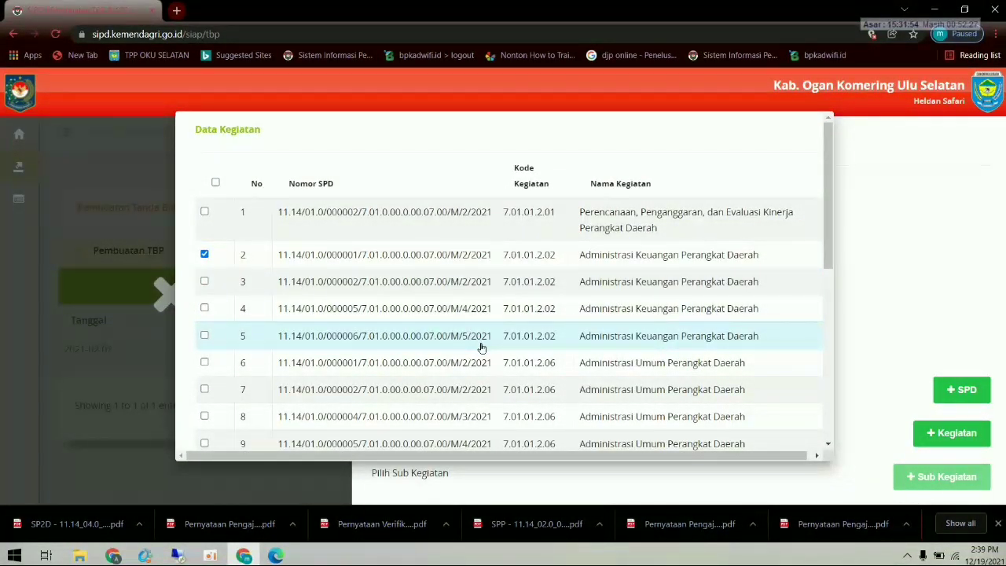
scroll(498, 332, down, 1)
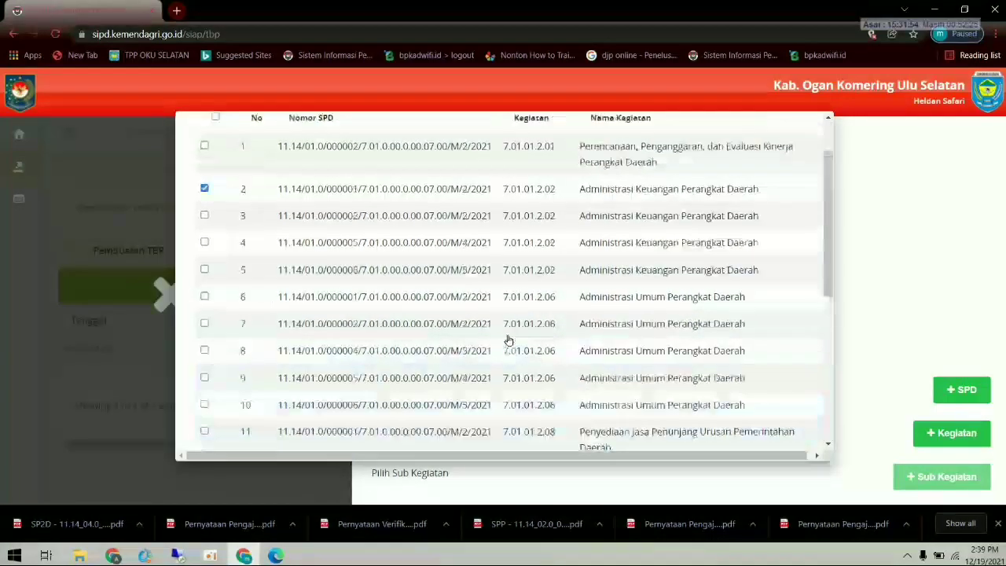
scroll(508, 339, up, 1)
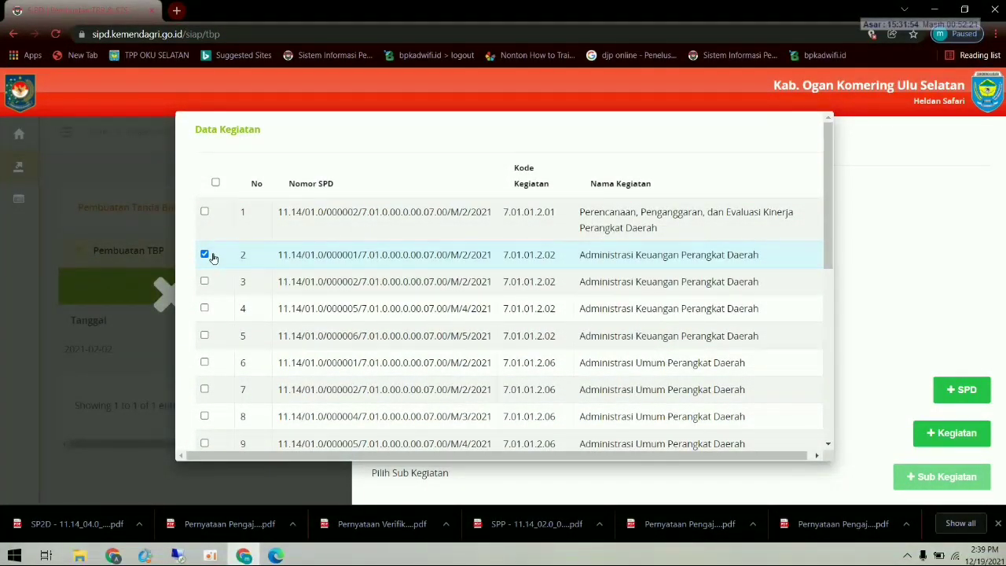
scroll(716, 366, down, 5)
click(751, 428)
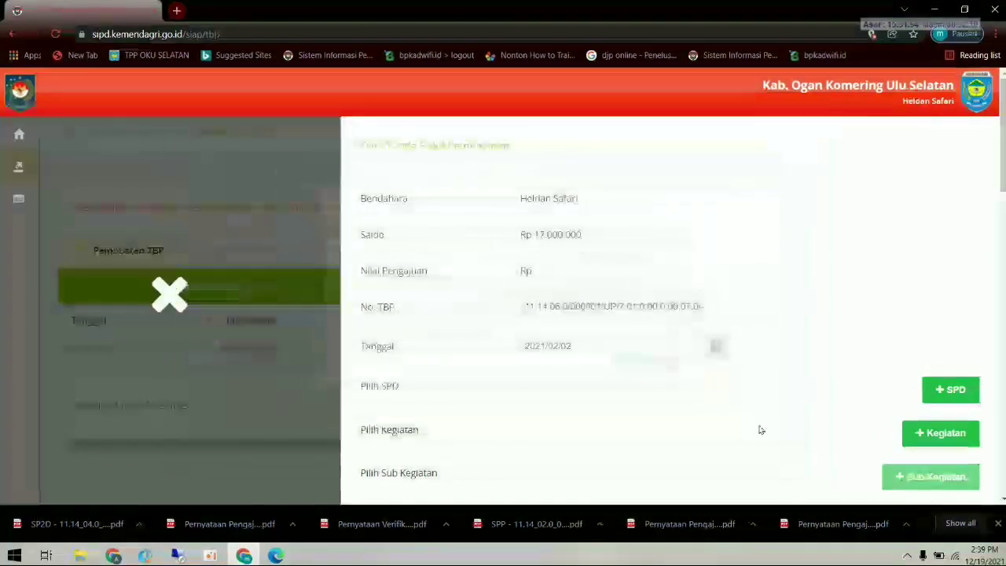
scroll(882, 432, down, 1)
click(921, 415)
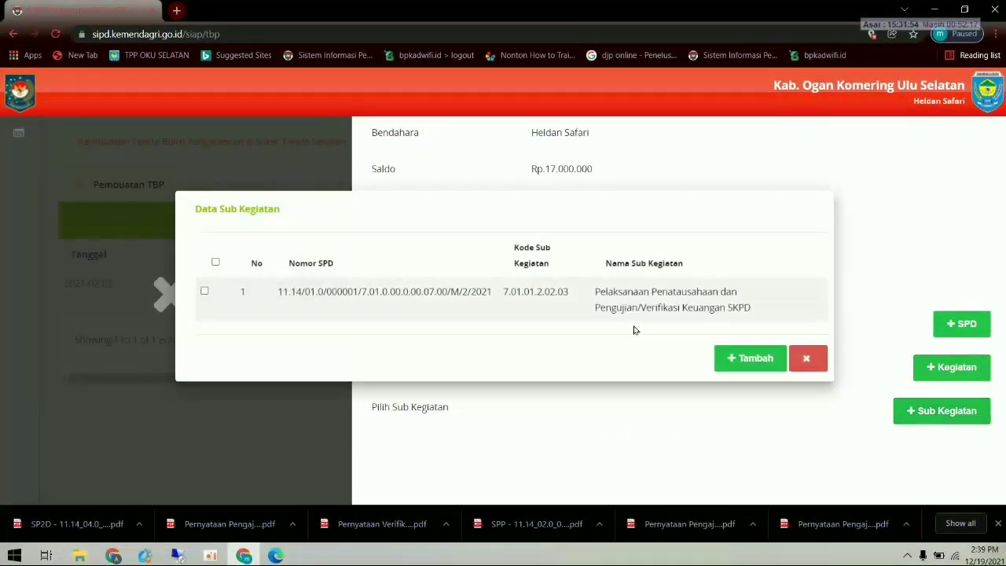
- Add sub-activity 7.01.01.2.02.03 Pelaksanaan Penatausahaan dan Pengujian/Verifikasi Keuangan SKPD to the TBP
click(216, 263)
click(747, 356)
scroll(774, 378, down, 1)
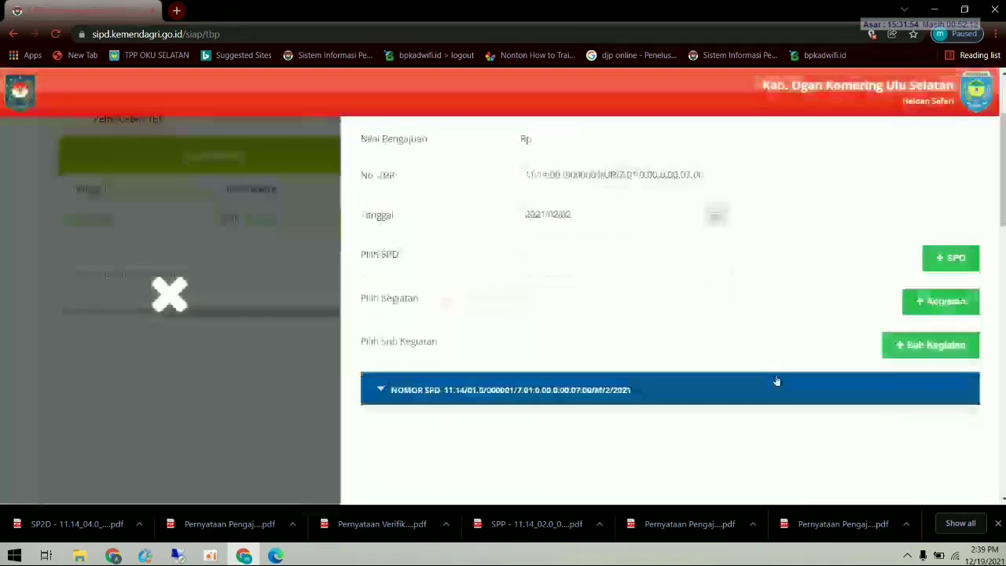
scroll(550, 397, down, 1)
scroll(543, 398, down, 1)
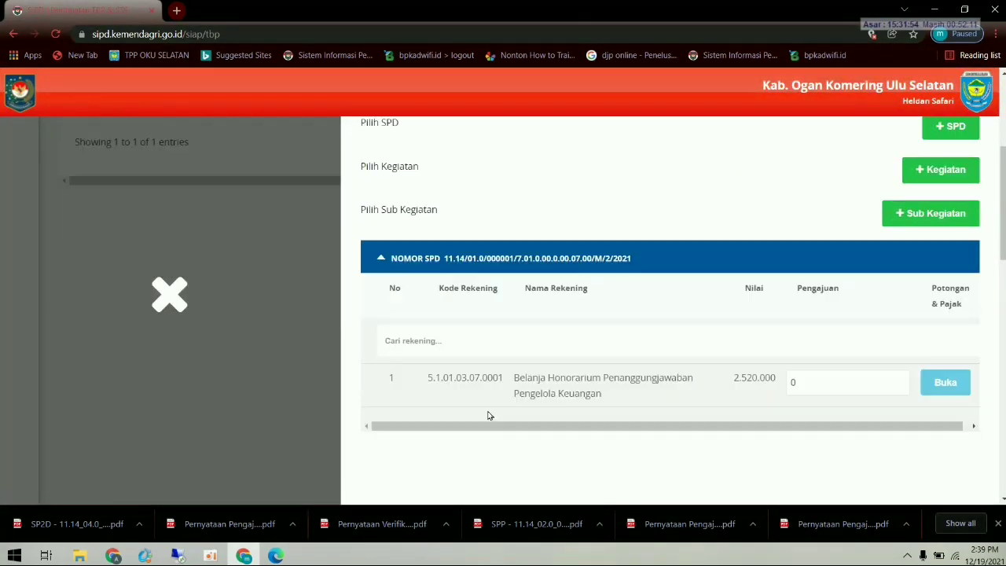
- Enter a Pengajuan of 2.520.000 for account 5.1.01.03.07.0001 Belanja Honorarium
click(805, 380)
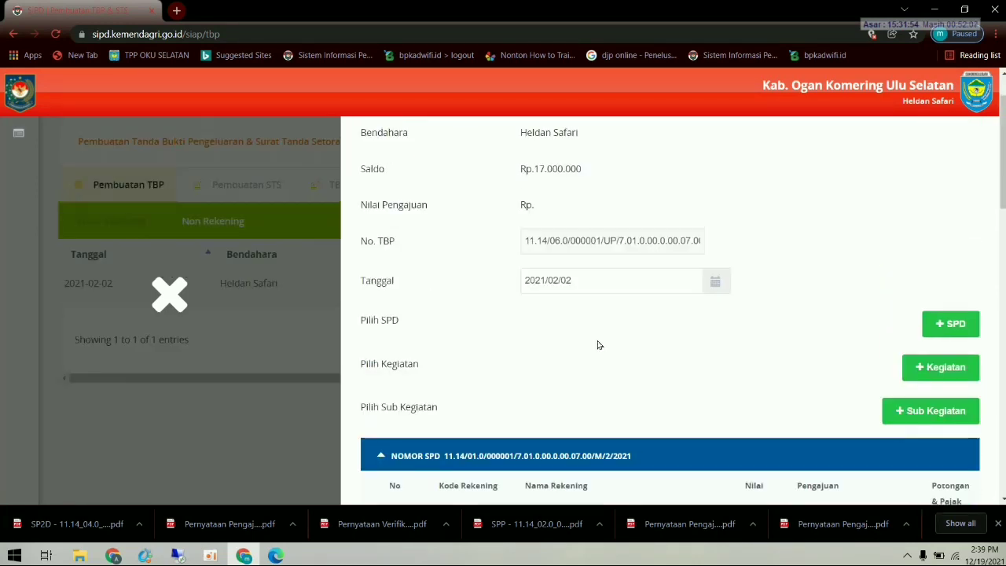
scroll(599, 344, up, 4)
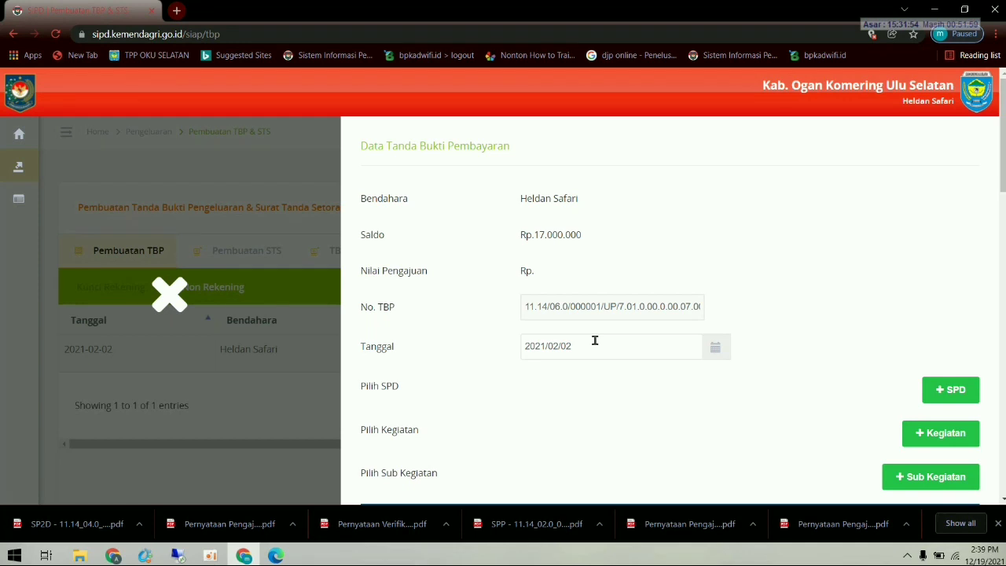
scroll(595, 340, down, 2)
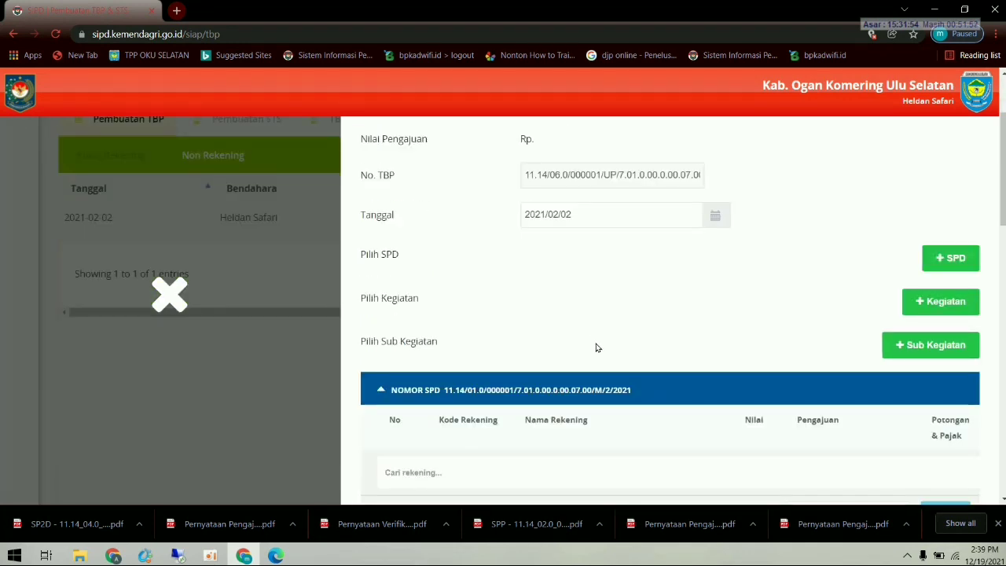
scroll(596, 348, down, 2)
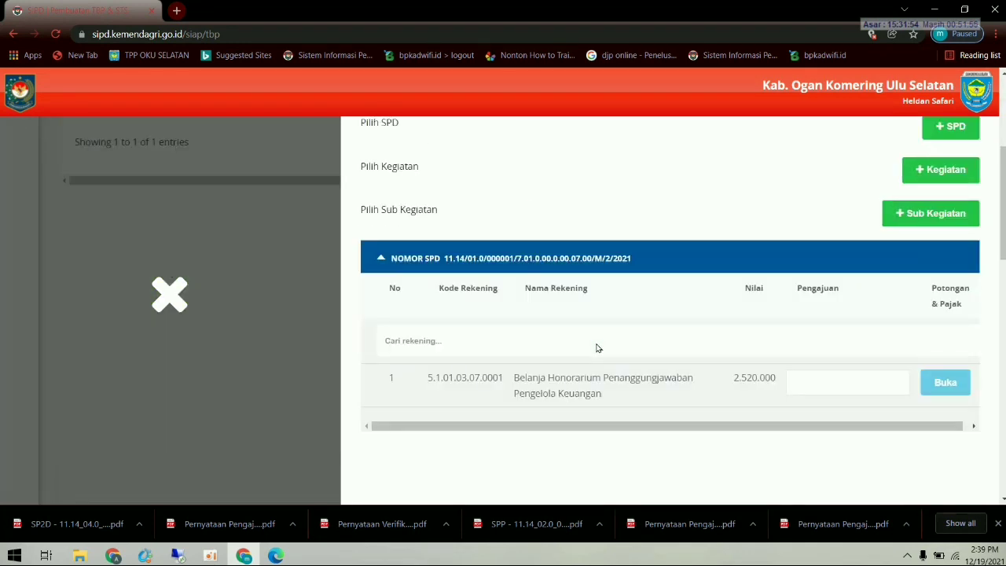
click(826, 391)
text(2)
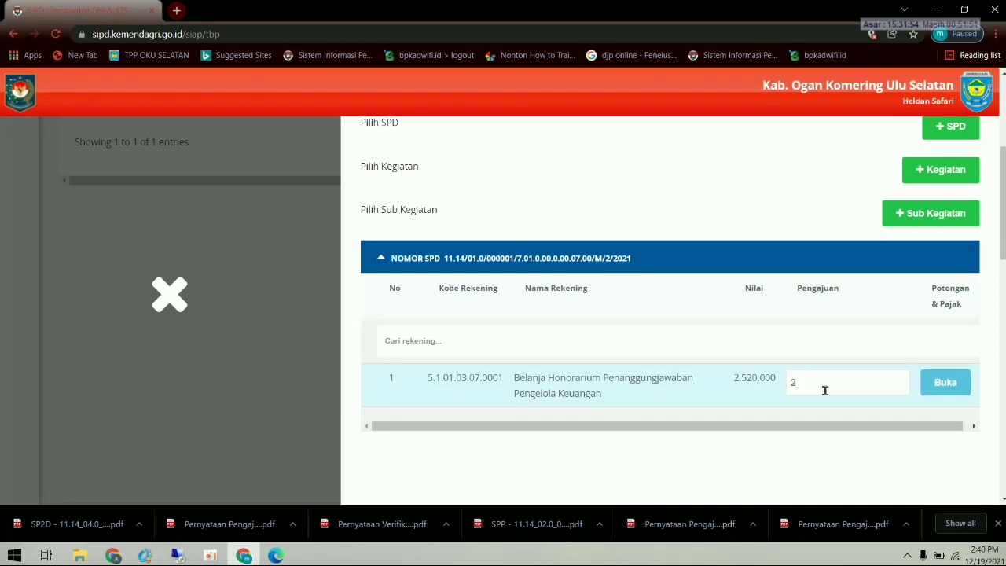
text(.520.000)
scroll(817, 393, down, 2)
scroll(815, 405, up, 2)
scroll(815, 404, down, 4)
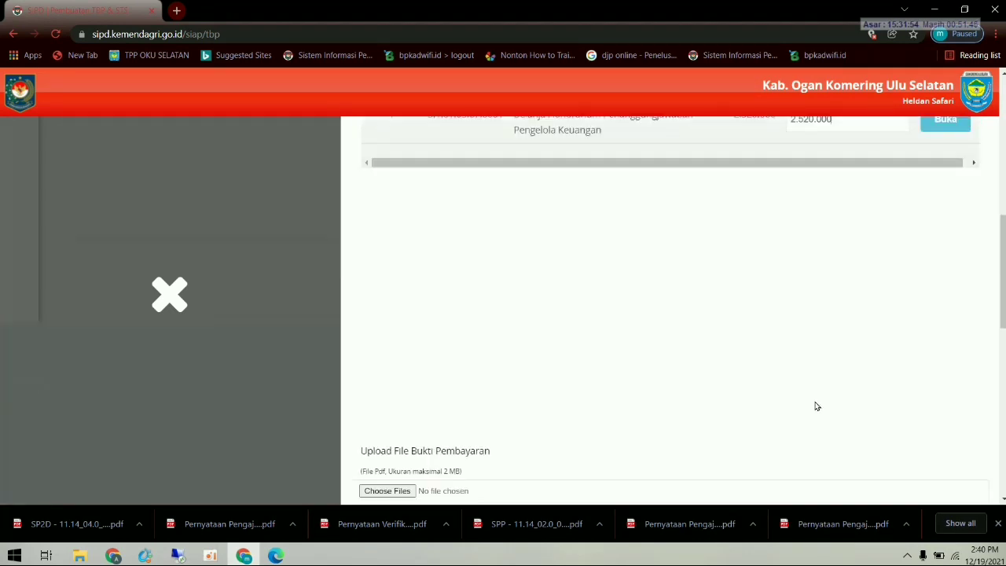
scroll(815, 406, up, 4)
scroll(815, 406, down, 2)
scroll(817, 407, down, 3)
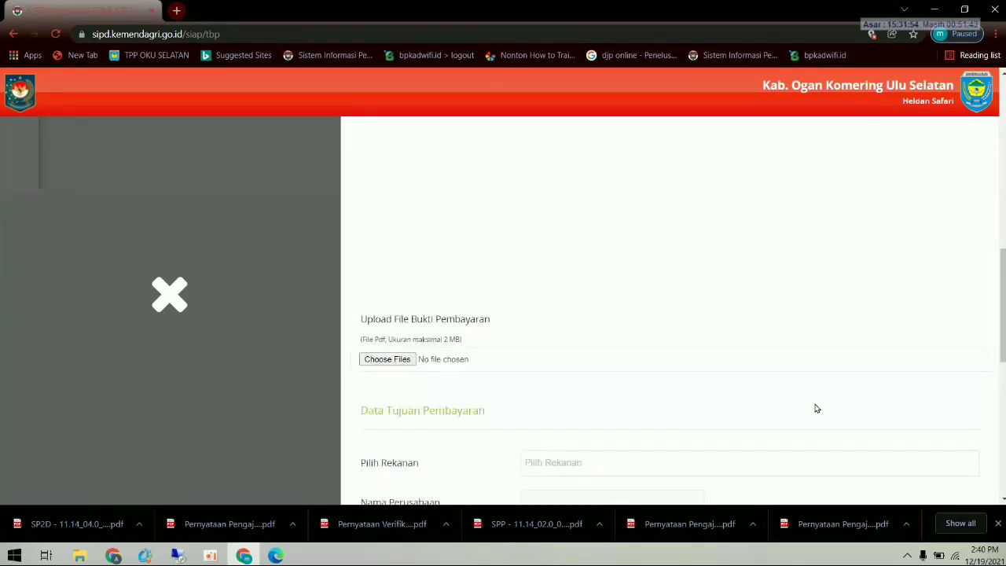
scroll(816, 408, up, 4)
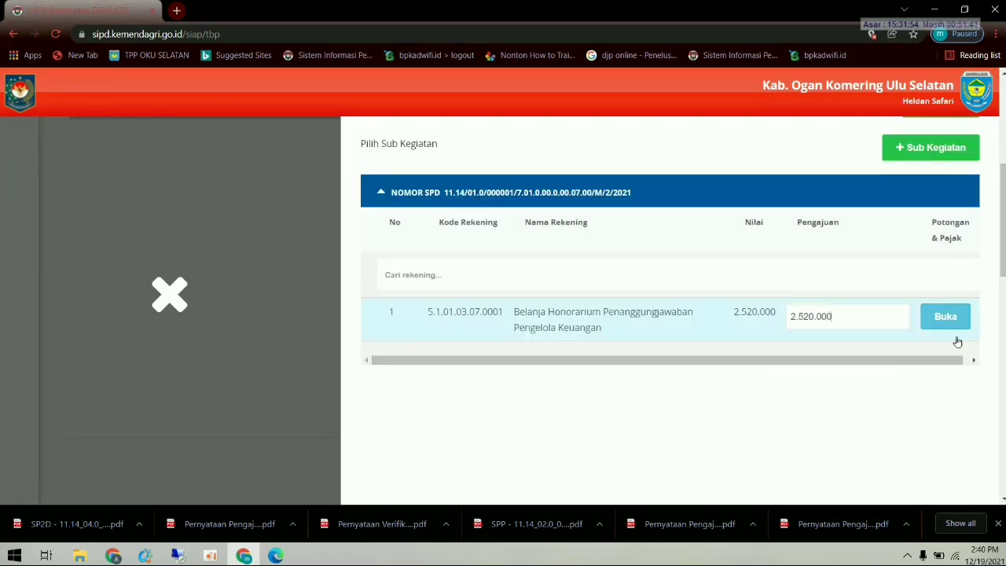
- Add a PPH 21 deduction at 5%, computing 126.000, to the Belanja Honorarium account
click(952, 323)
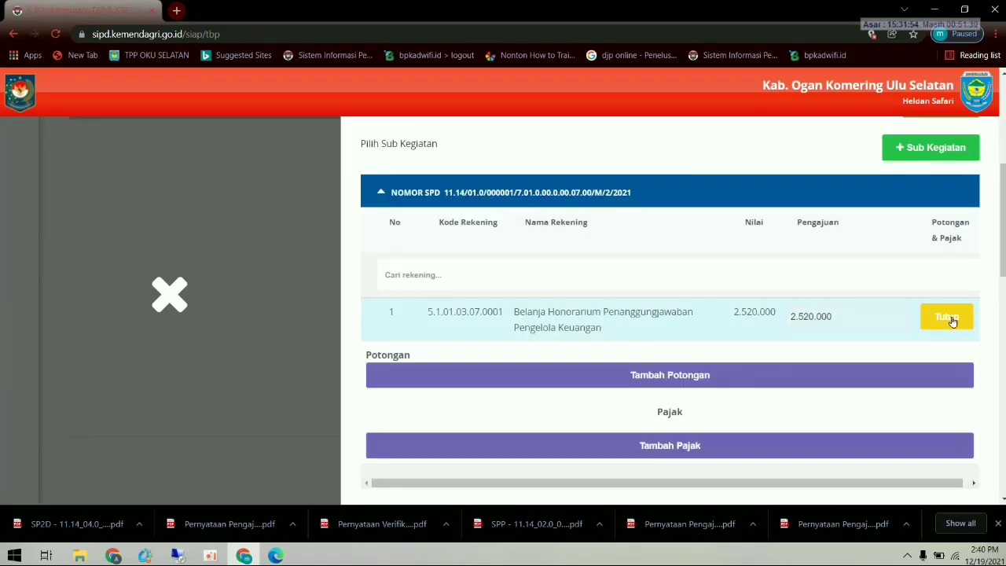
click(686, 379)
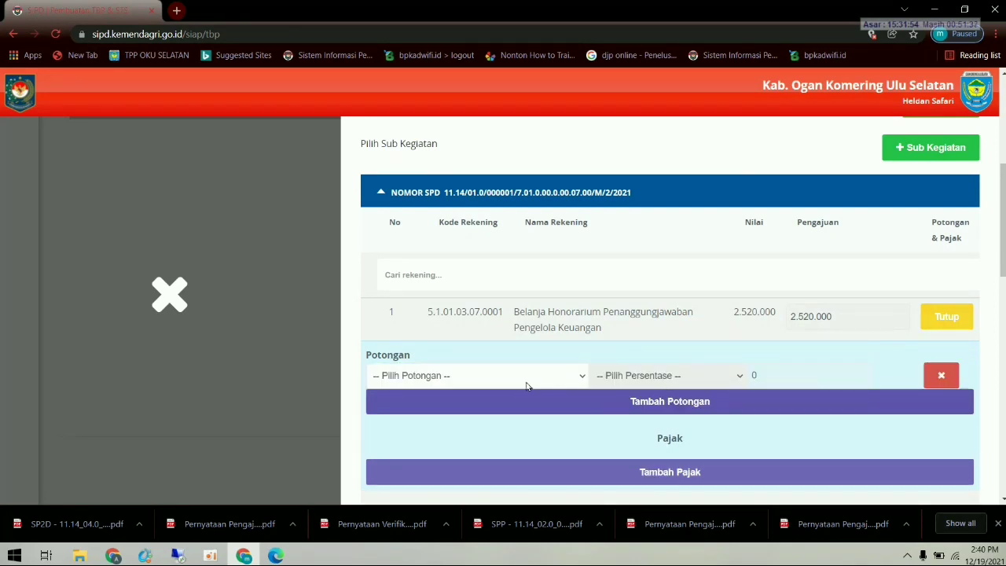
click(497, 377)
click(420, 356)
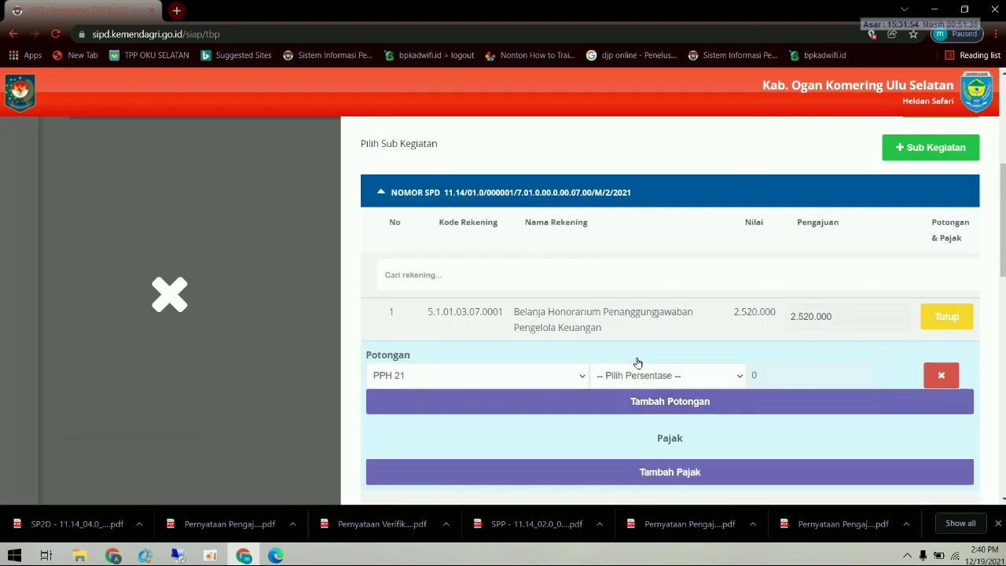
click(635, 375)
click(611, 407)
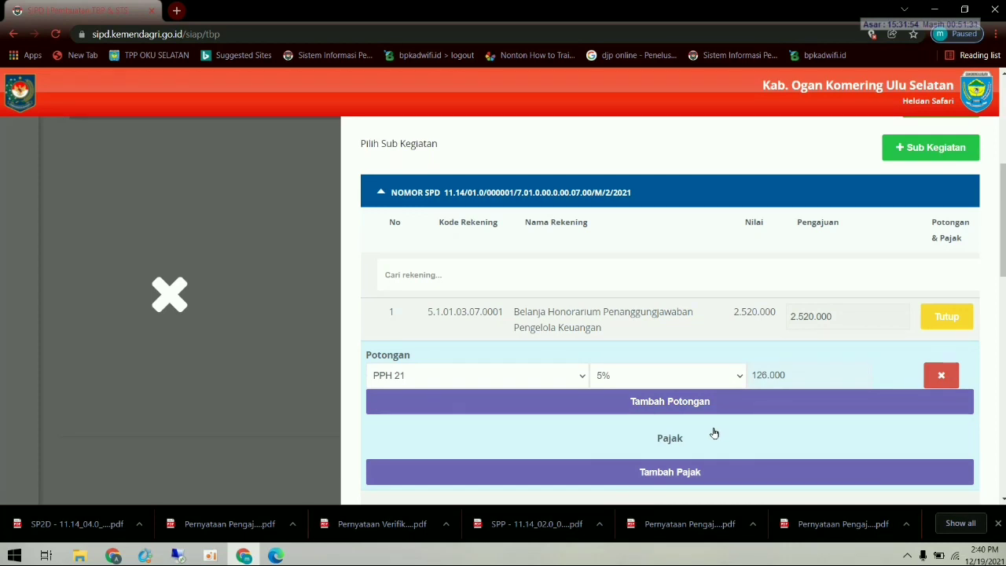
scroll(714, 434, down, 3)
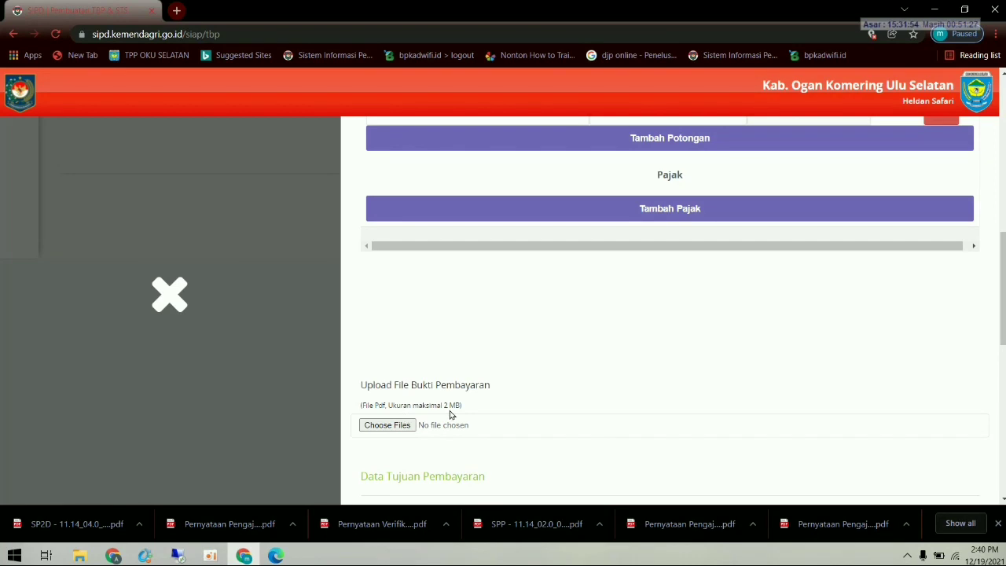
- Attach the SP2D PDF as payment proof and enter 1 for Transaksi ke 1
click(387, 426)
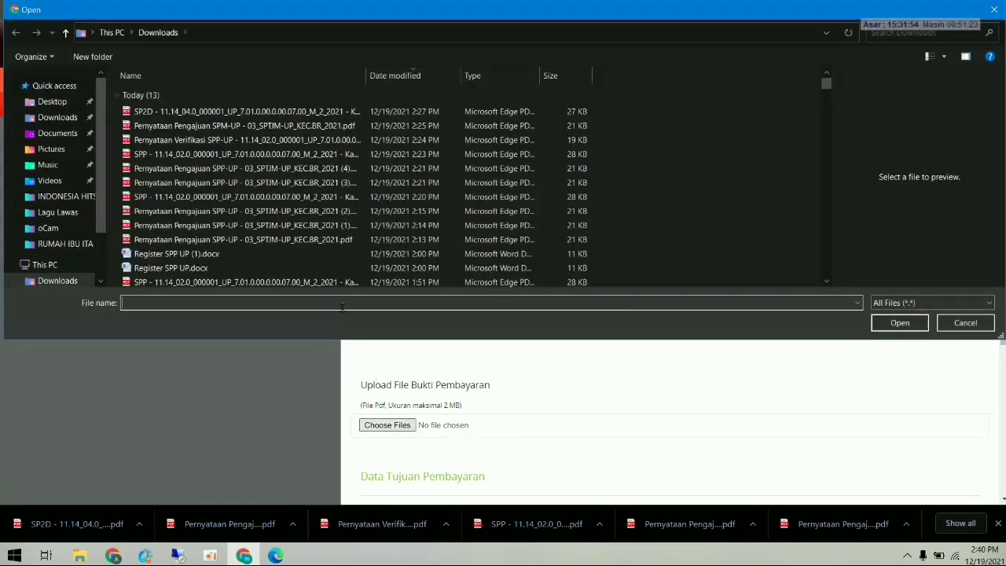
double_click(310, 115)
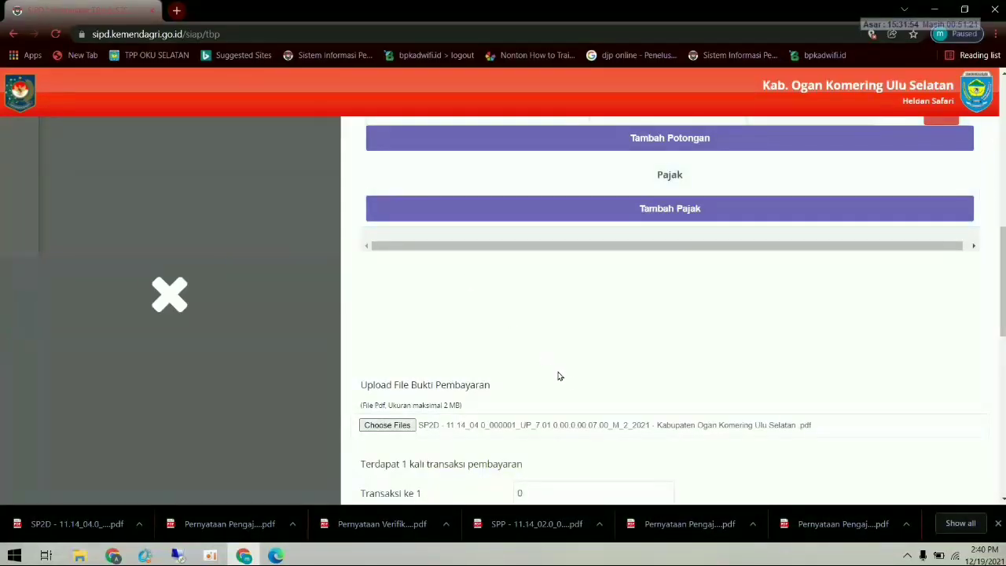
scroll(579, 400, down, 1)
click(558, 430)
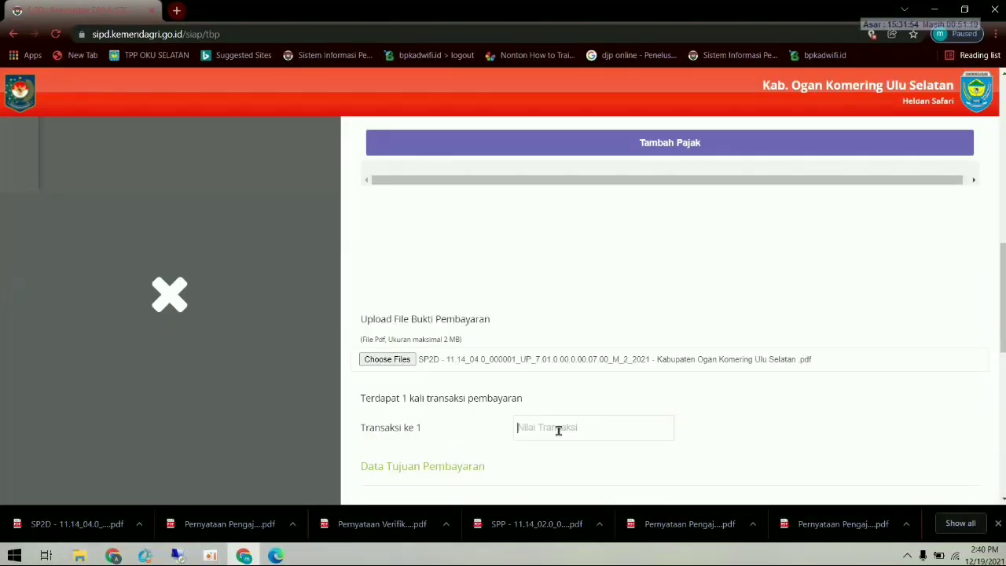
text(1)
scroll(604, 451, down, 2)
click(583, 387)
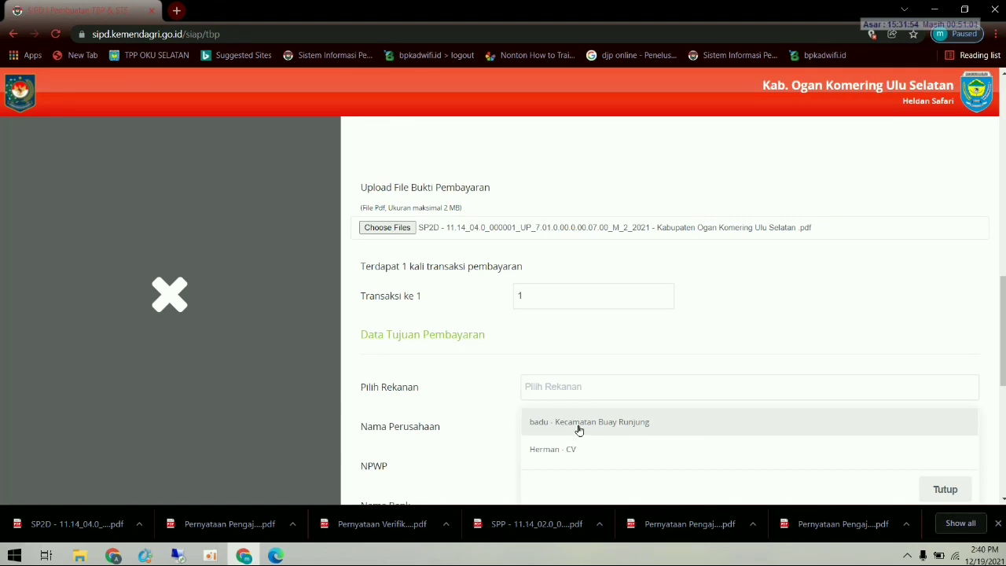
- Choose the Kecamatan Buay Runjung partner as the payee
click(579, 425)
scroll(579, 433, down, 2)
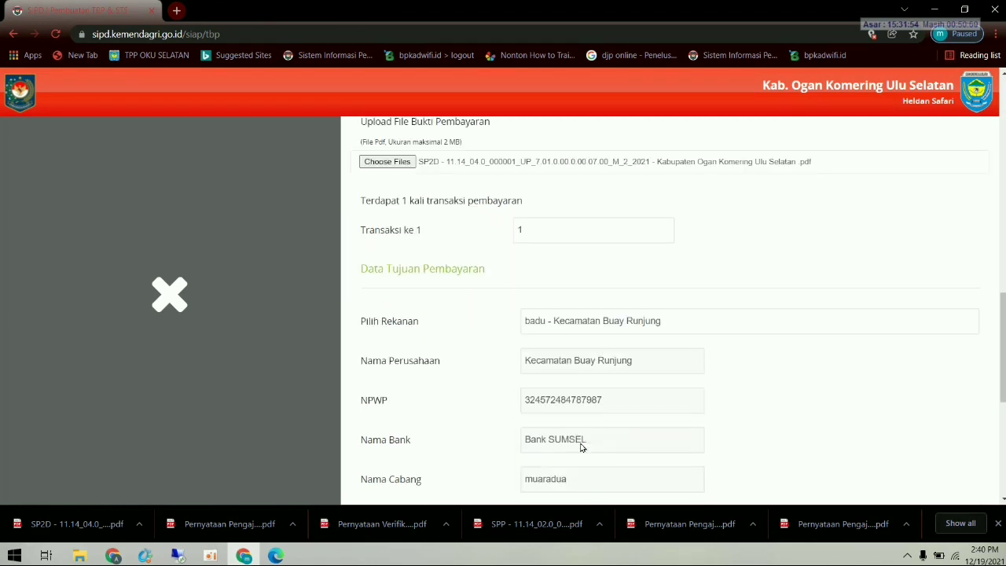
scroll(710, 454, down, 1)
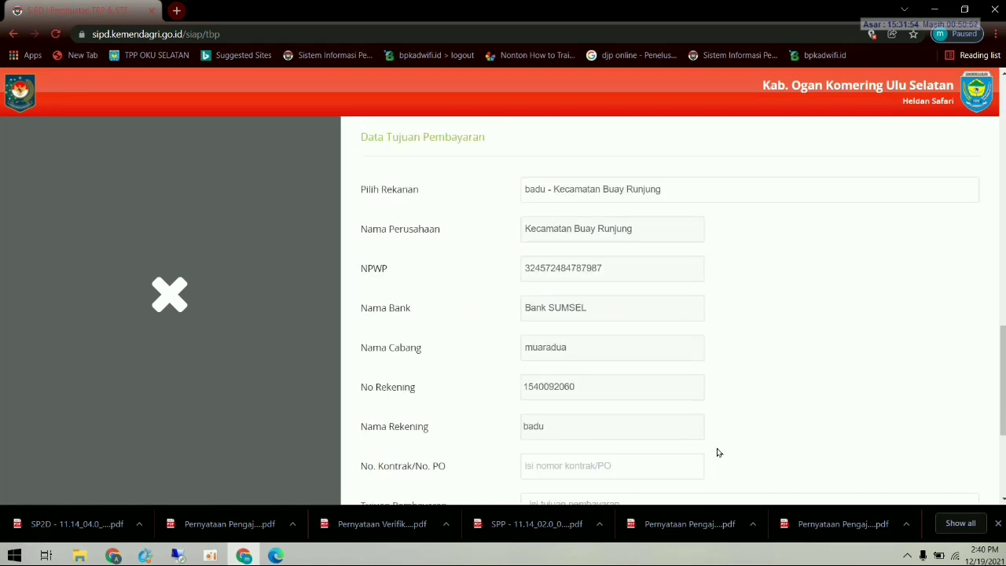
scroll(721, 452, down, 1)
scroll(720, 447, down, 1)
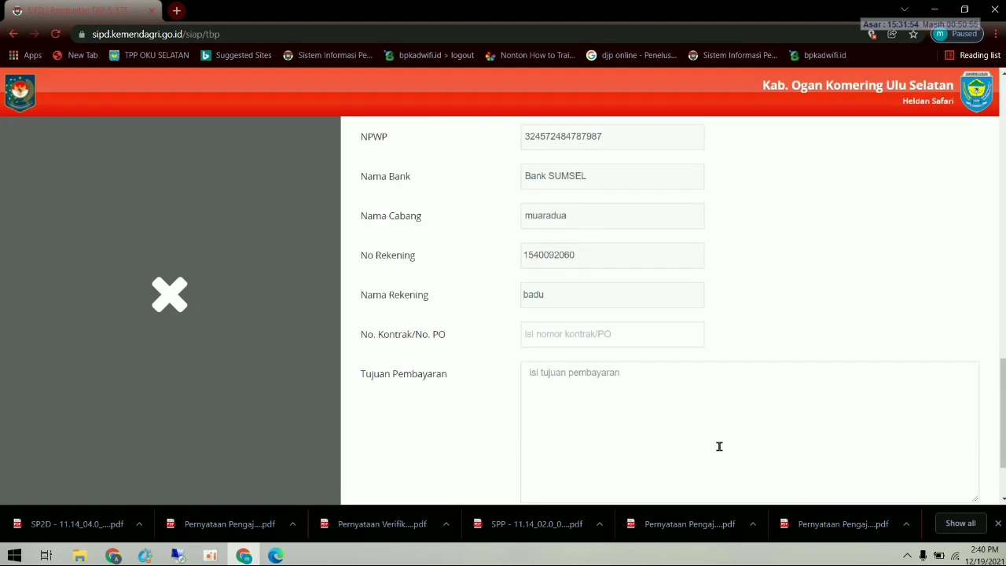
scroll(719, 445, up, 2)
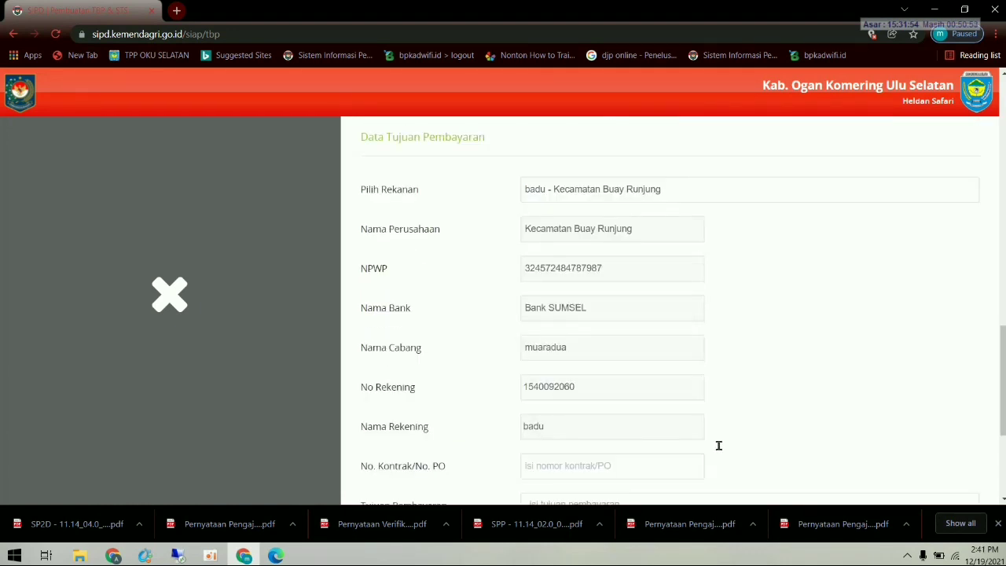
scroll(721, 449, up, 1)
scroll(722, 451, down, 1)
scroll(722, 451, down, 1)
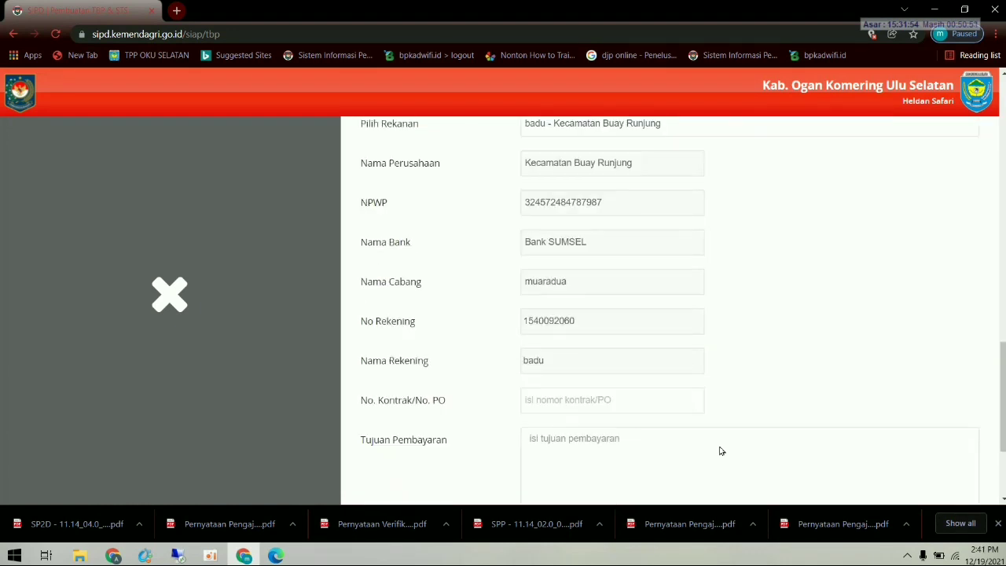
- Enter contract number 01/BR/2021 and payment purpose 'pembayaran Honorarium'
click(531, 410)
text(01/BR/2021)
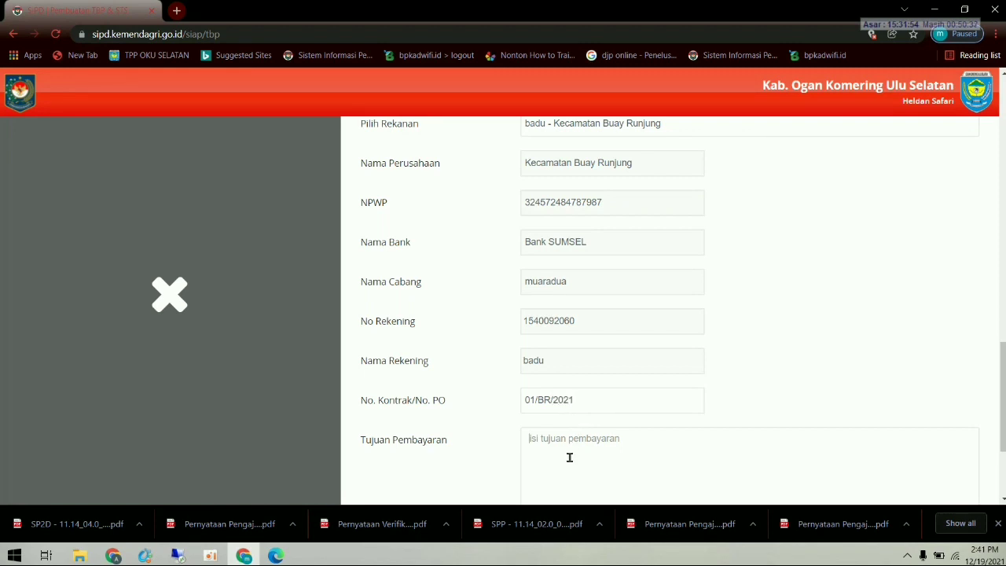
text(pembayaran Honorarium)
scroll(570, 458, down, 2)
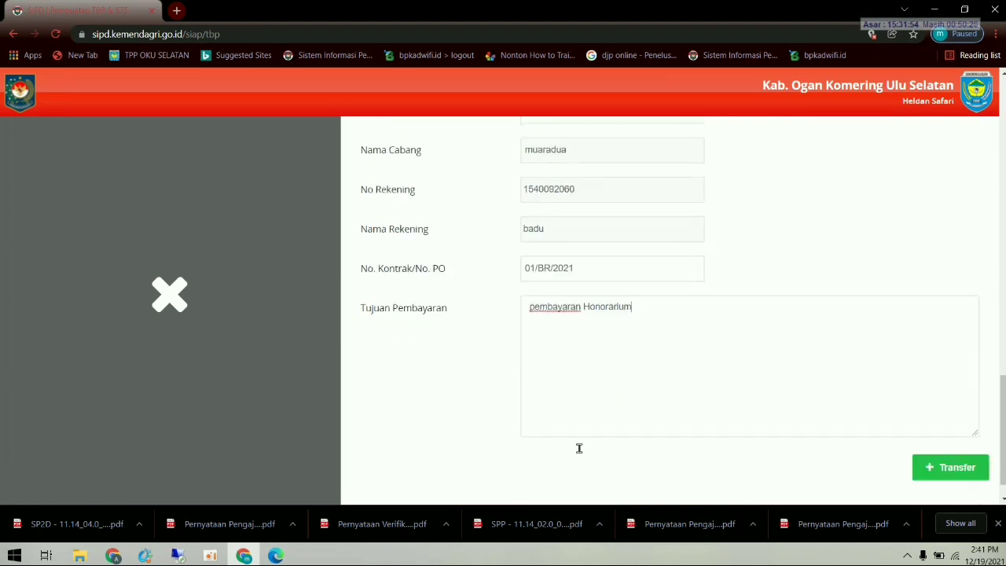
- Save the TBP via Transfer and Simpan!, then check the issued STS and TBP lists
click(949, 468)
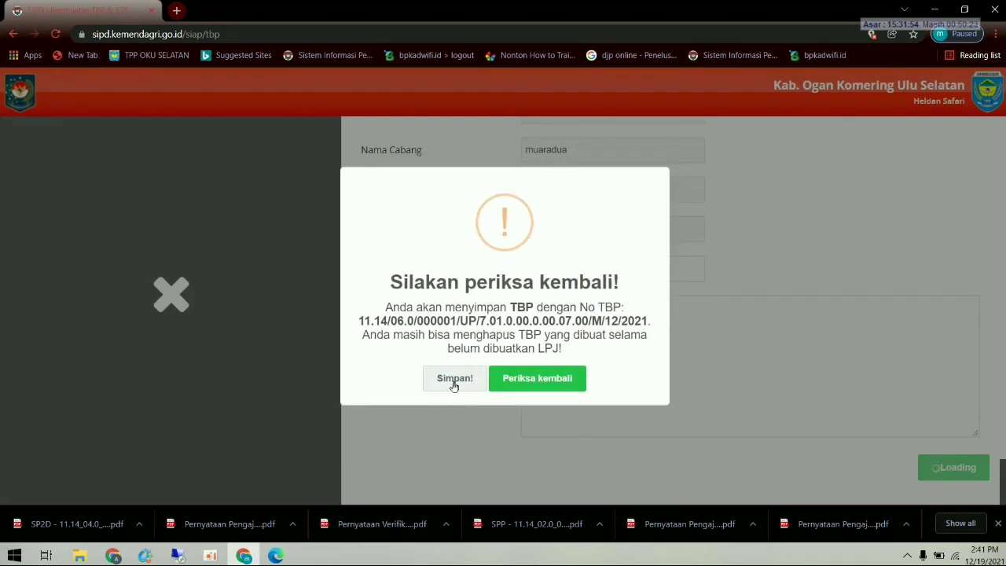
click(447, 380)
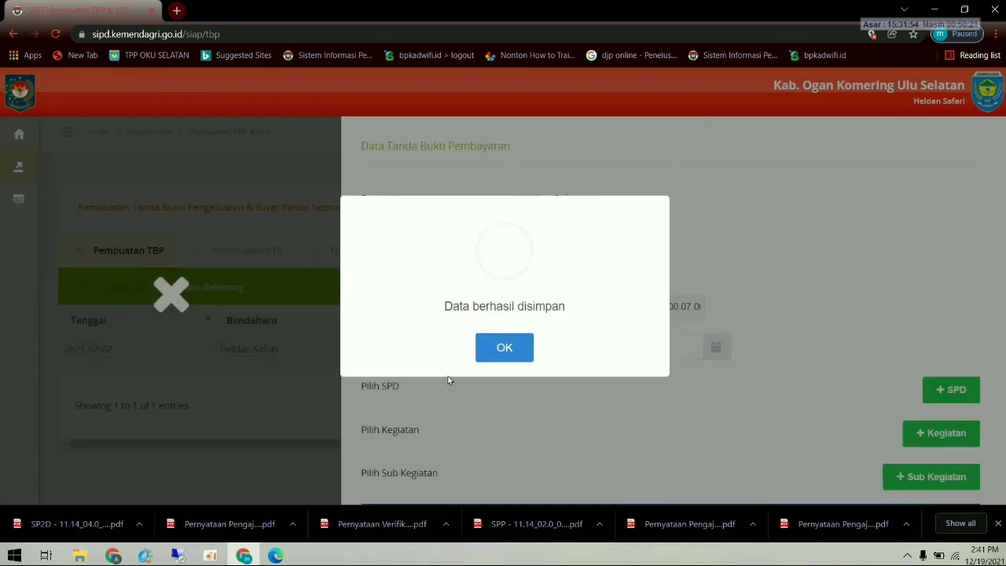
click(507, 347)
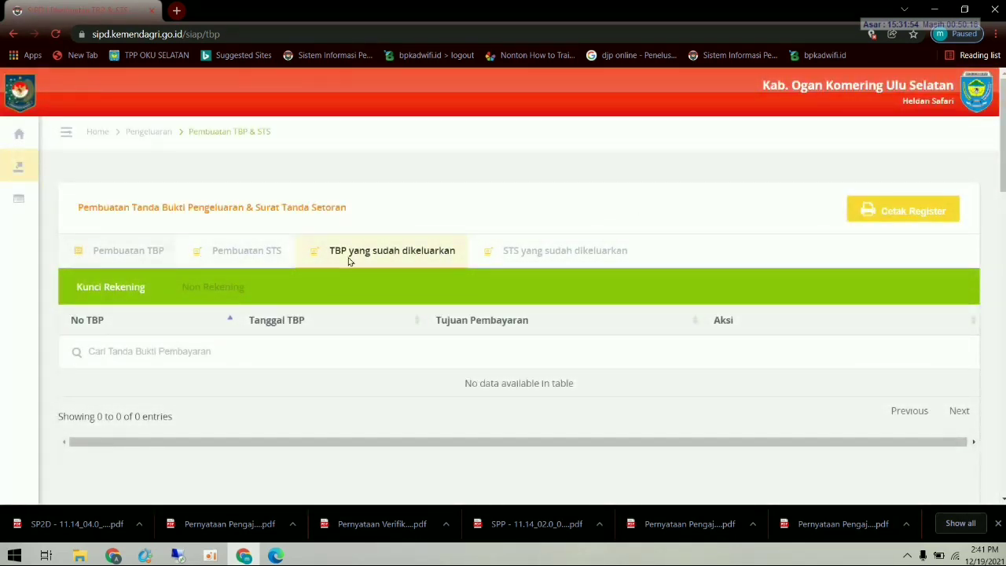
click(525, 257)
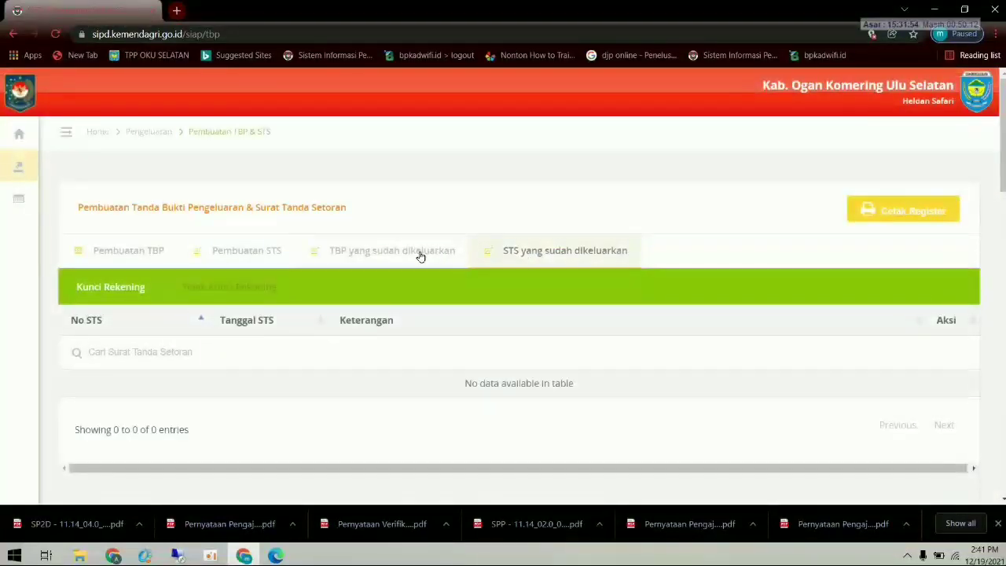
click(417, 253)
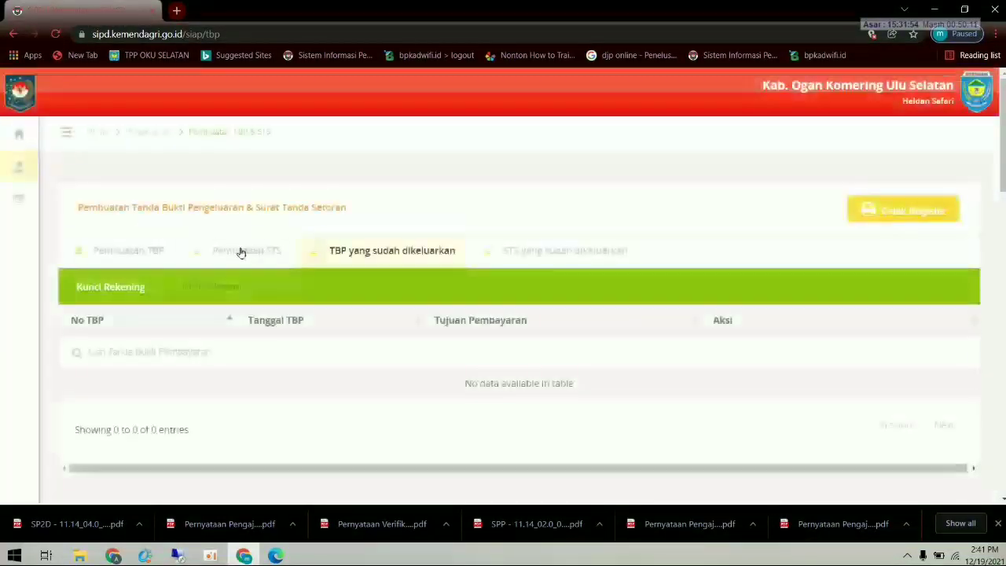
click(236, 251)
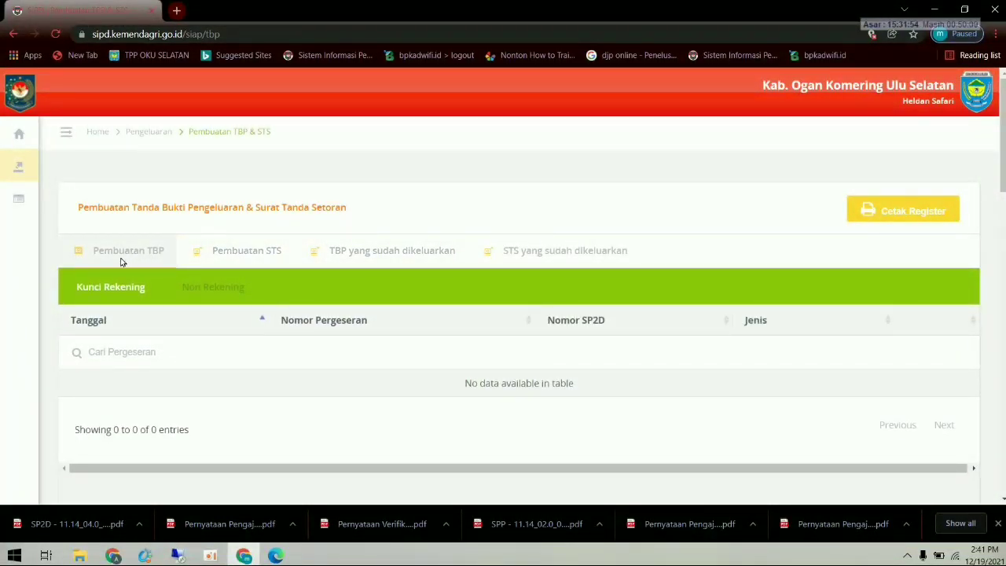
- Start TBP 000002 from the treasurer's non-account balance of Rp.14.480.000
click(122, 256)
click(211, 293)
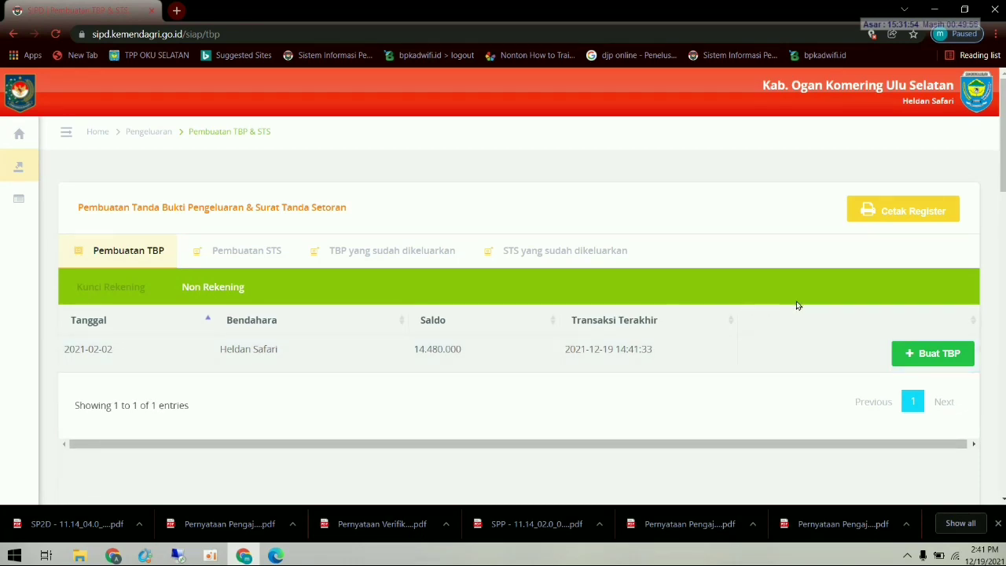
click(918, 355)
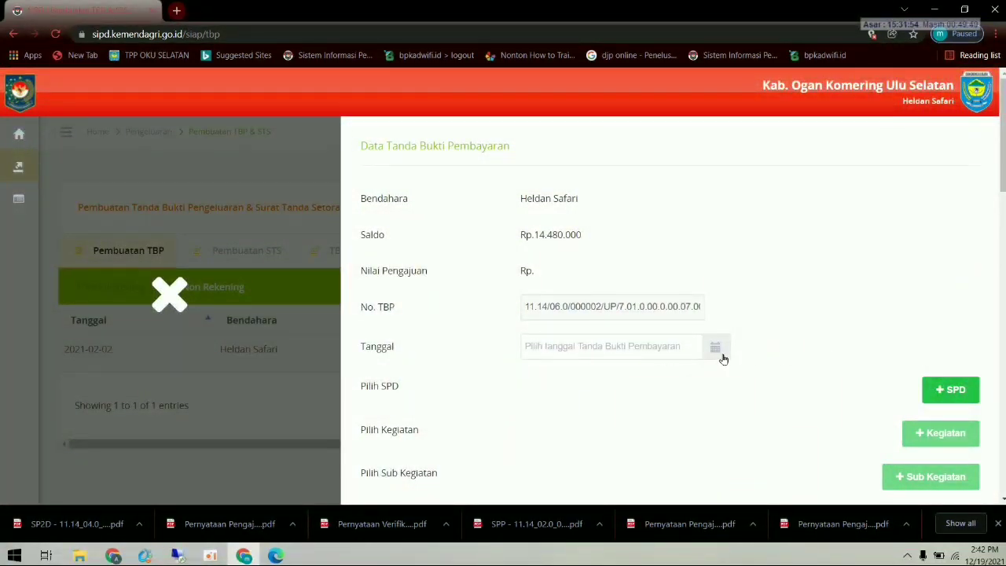
- Set the TBP date to 2 February 2021
click(659, 350)
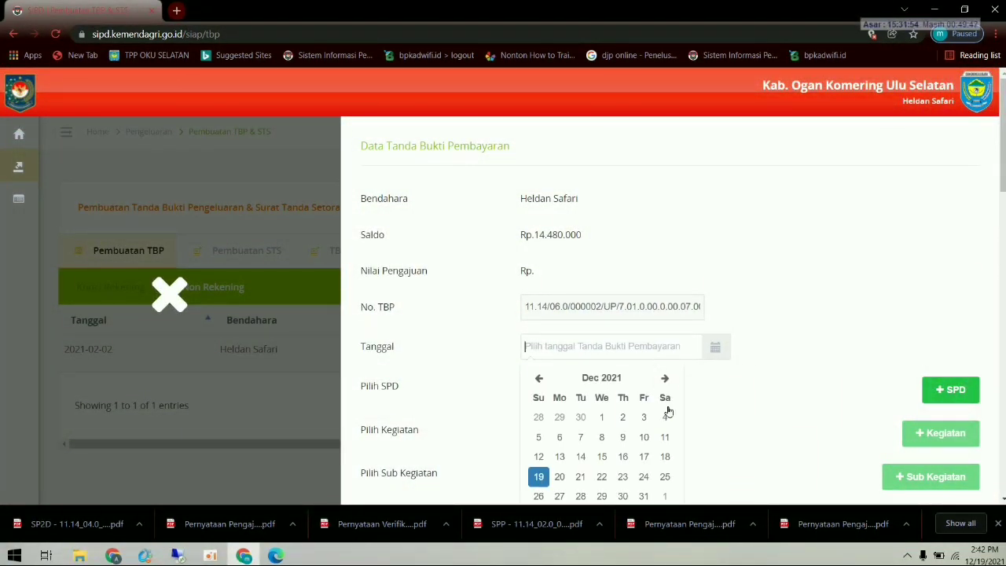
click(536, 380)
click(537, 380)
click(537, 379)
click(537, 380)
click(538, 380)
click(538, 380)
click(537, 380)
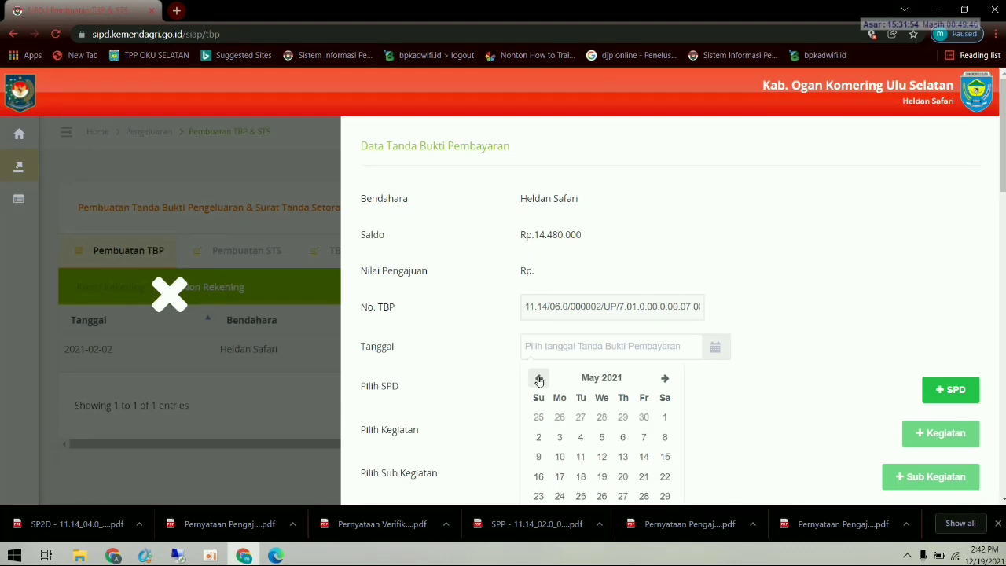
click(539, 381)
click(539, 380)
click(539, 381)
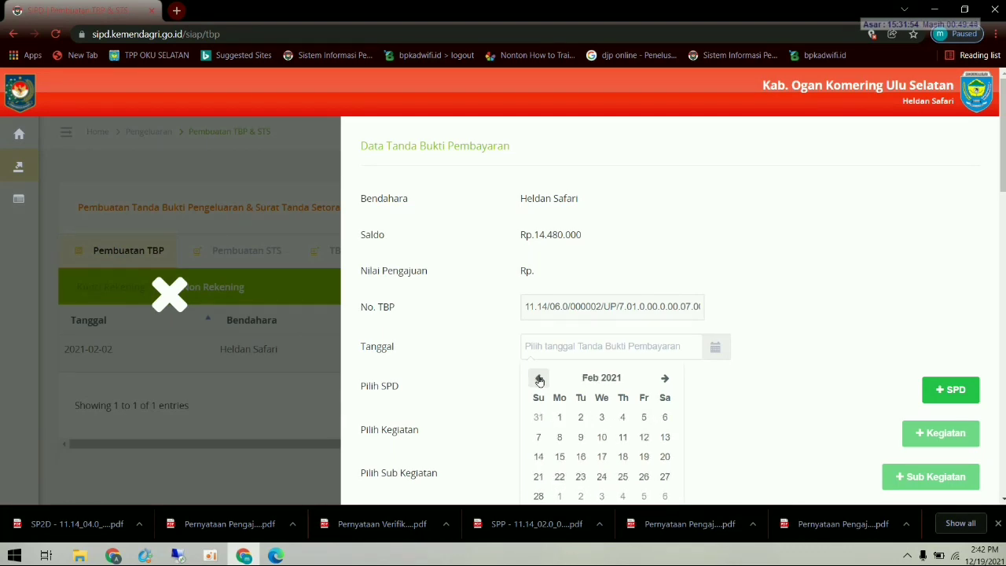
click(581, 416)
- Attach all six SPDs and the activity in row 11
click(951, 389)
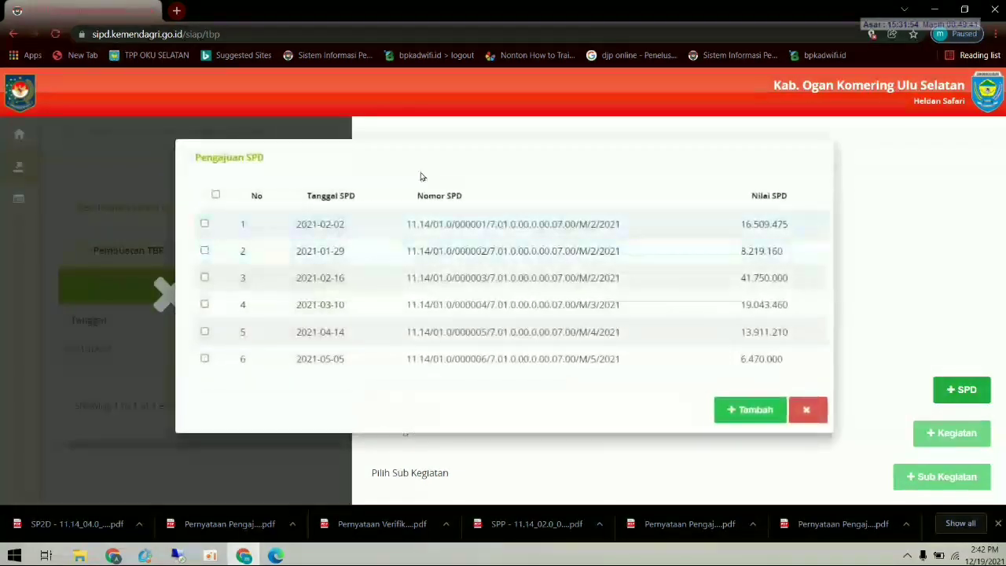
click(216, 195)
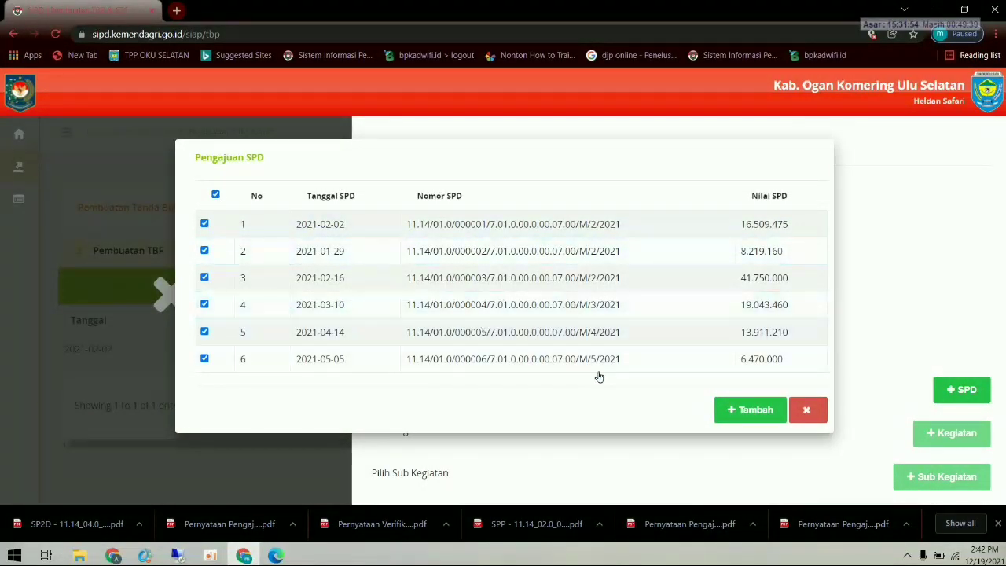
click(757, 410)
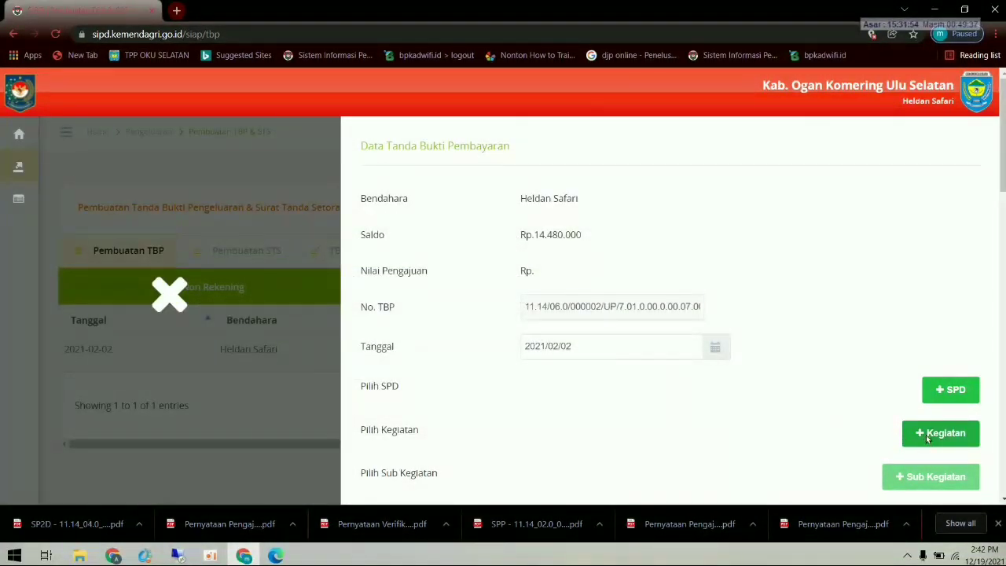
click(931, 433)
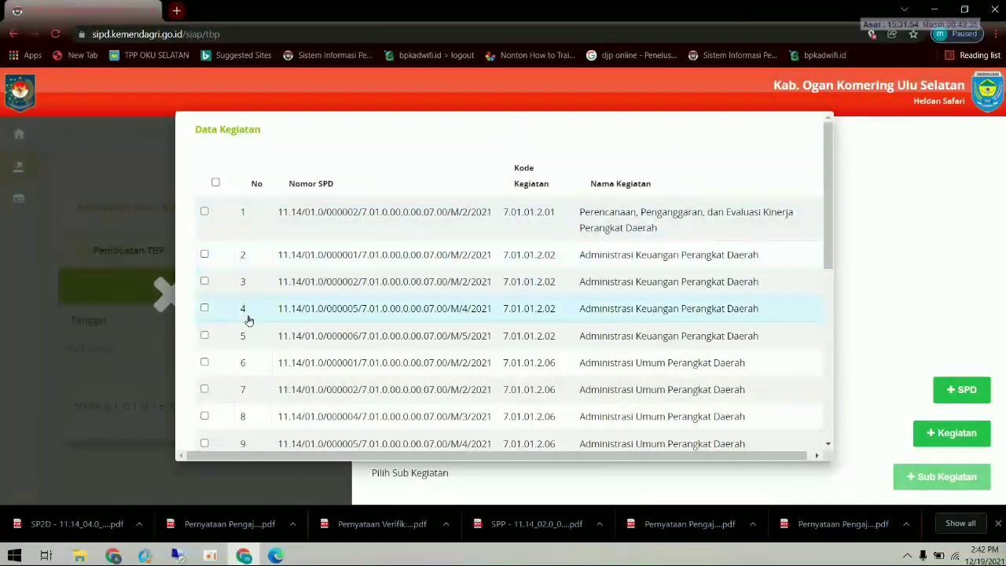
scroll(261, 337, down, 1)
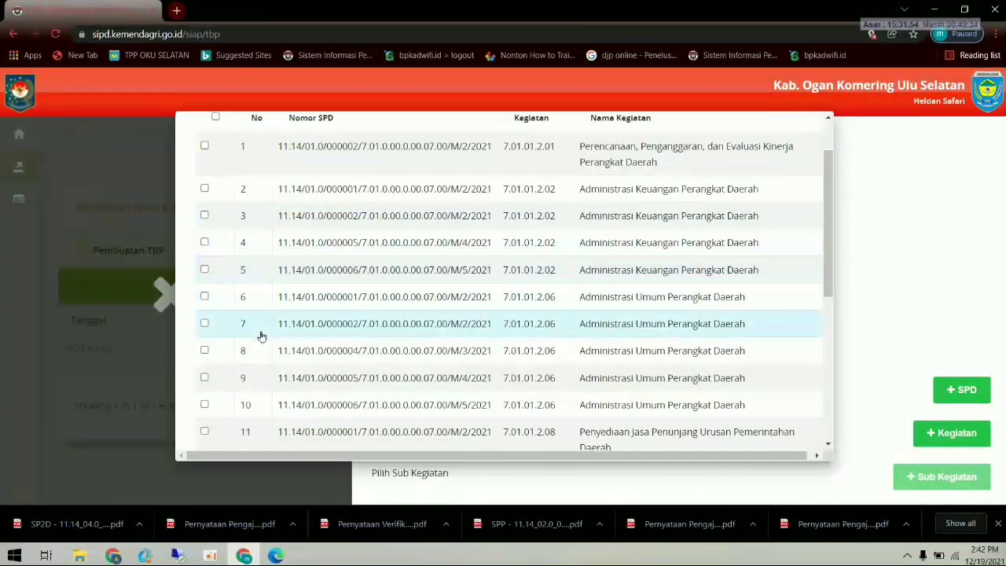
click(204, 432)
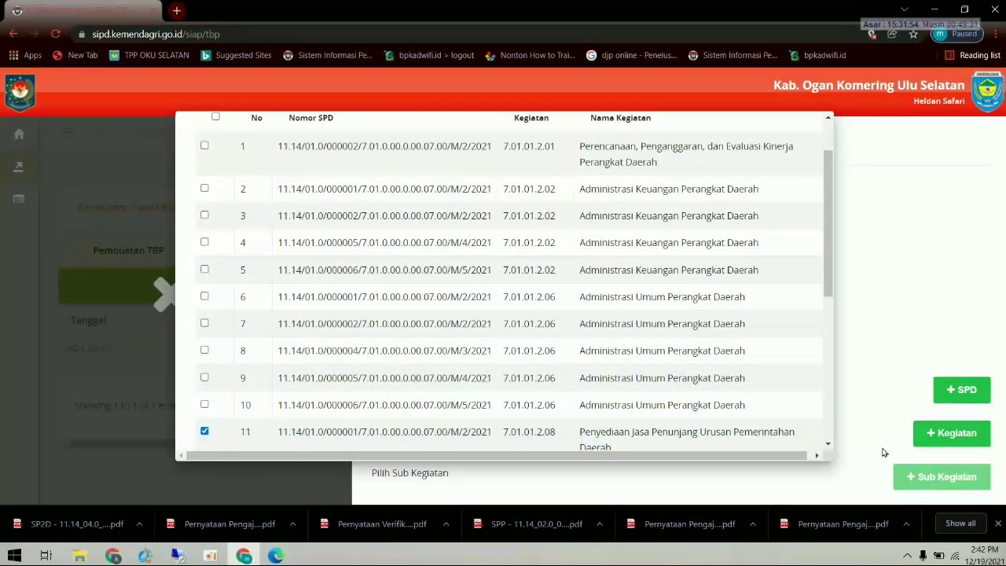
scroll(803, 433, down, 2)
scroll(804, 432, down, 2)
click(783, 436)
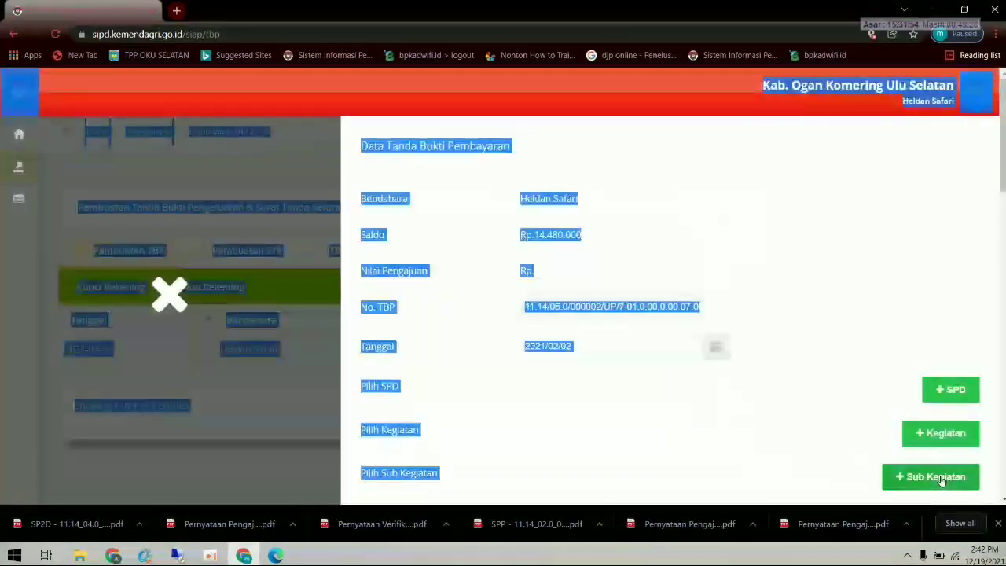
- Attach only sub-activity Penyediaan Jasa Pelayanan Umum Kantor and expand the SPD's accounts
click(949, 479)
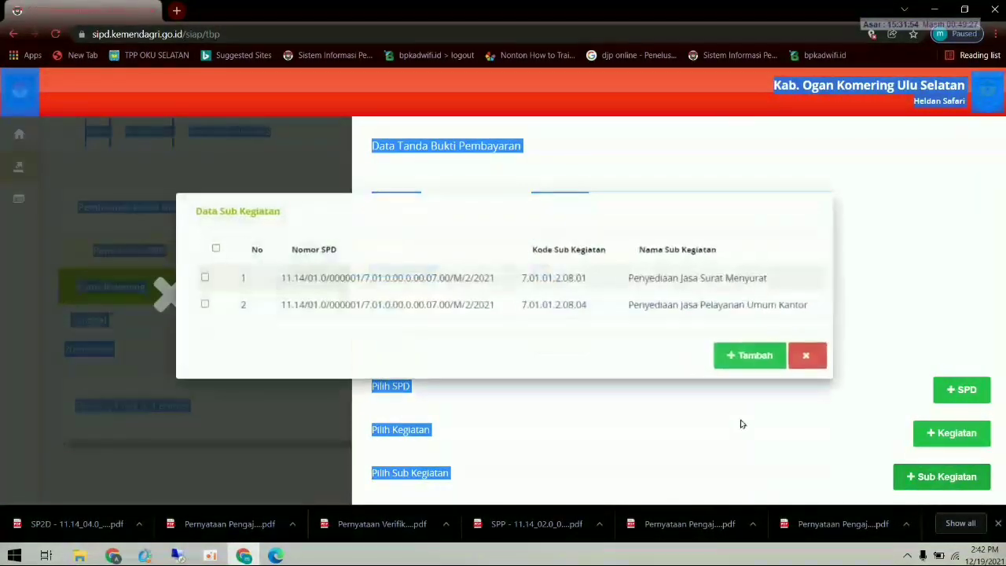
click(215, 249)
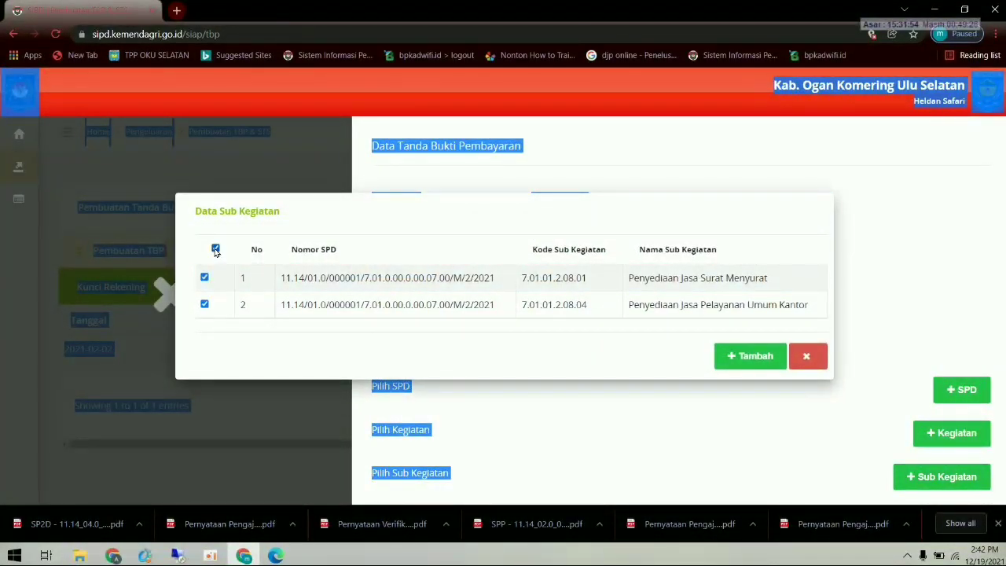
click(749, 356)
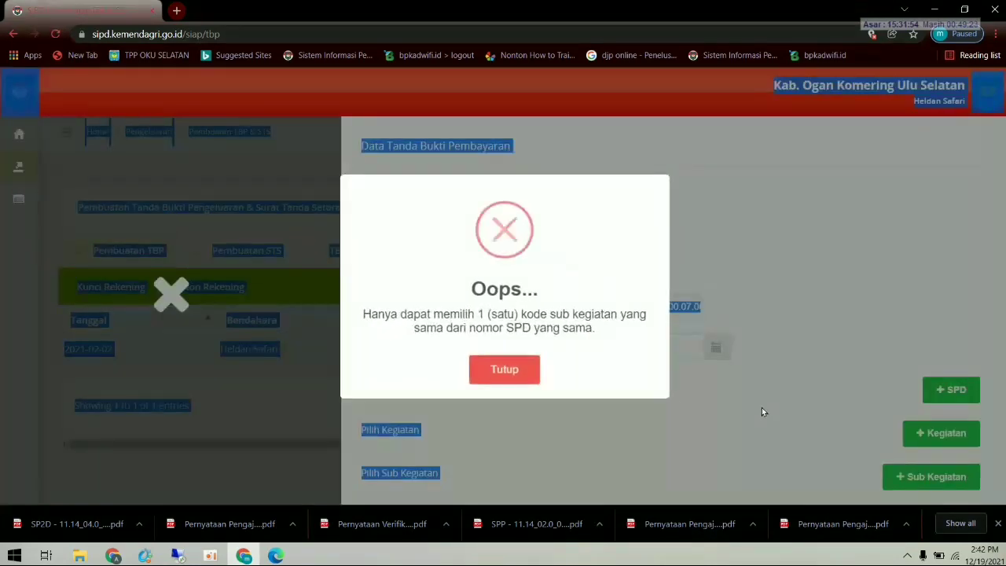
click(539, 368)
click(912, 477)
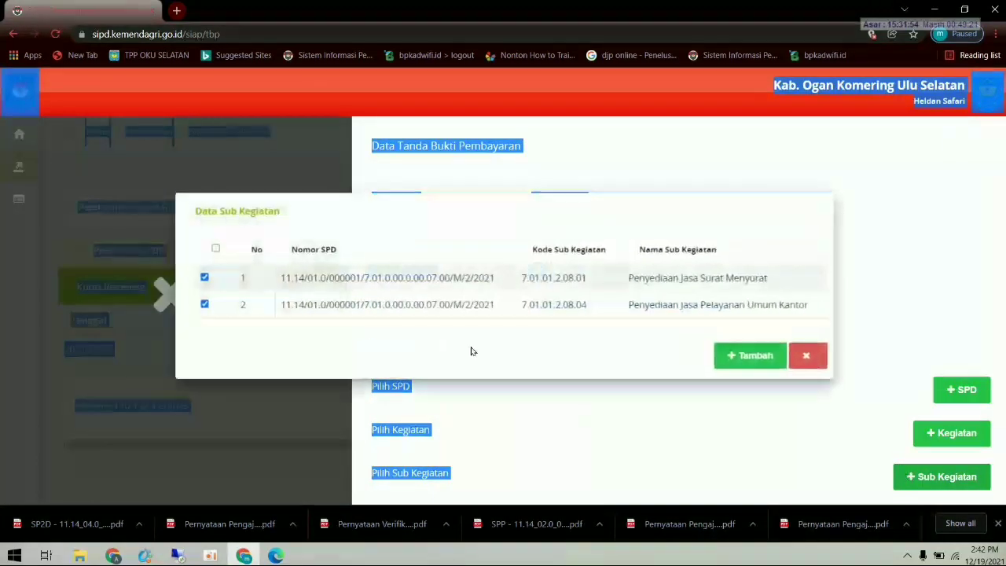
click(205, 304)
click(205, 305)
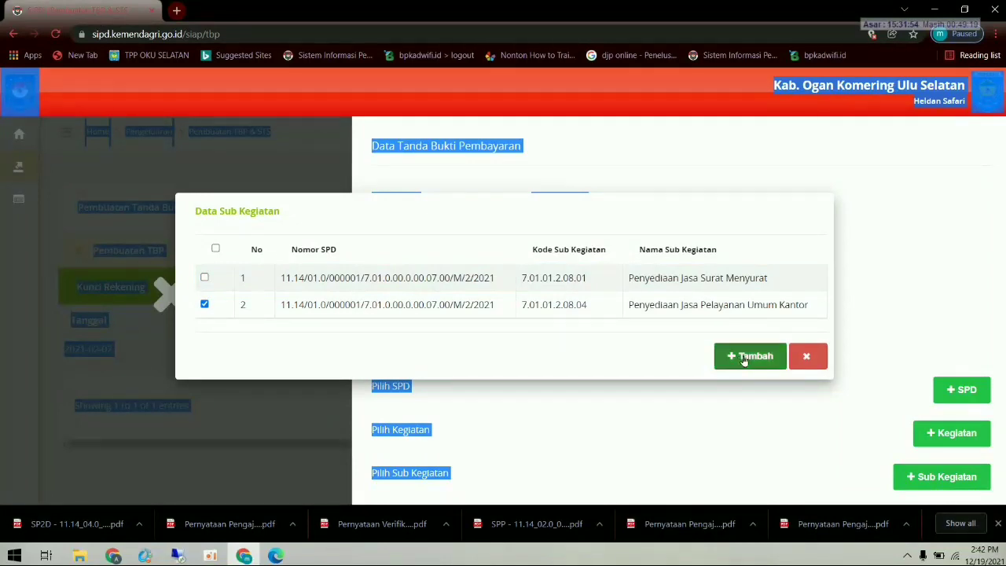
click(745, 355)
scroll(760, 384, down, 3)
click(576, 267)
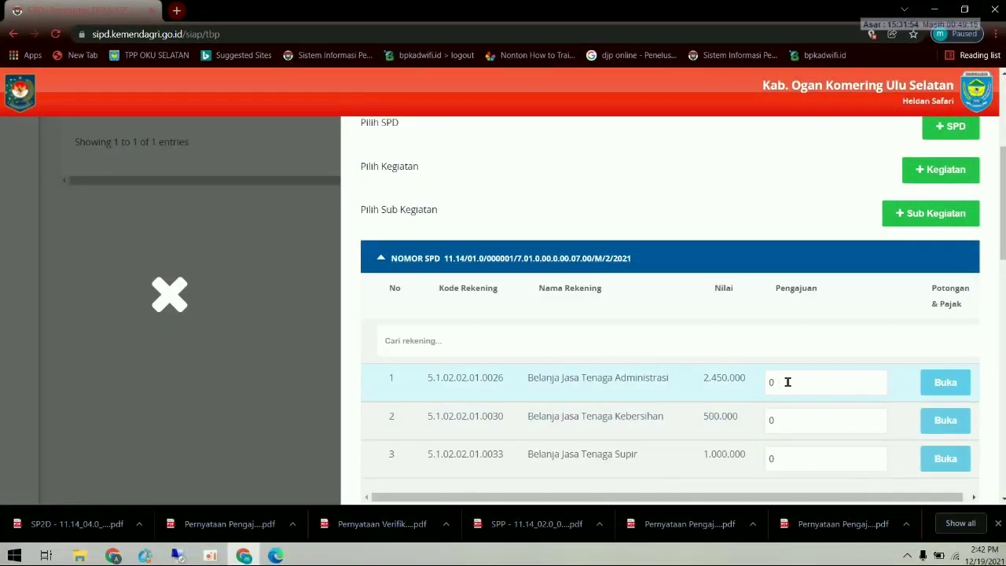
- Enter Pengajuan 2.450.000, 500.000 and 1.000.000 for the three Belanja Jasa Tenaga accounts
text(2.450.000)
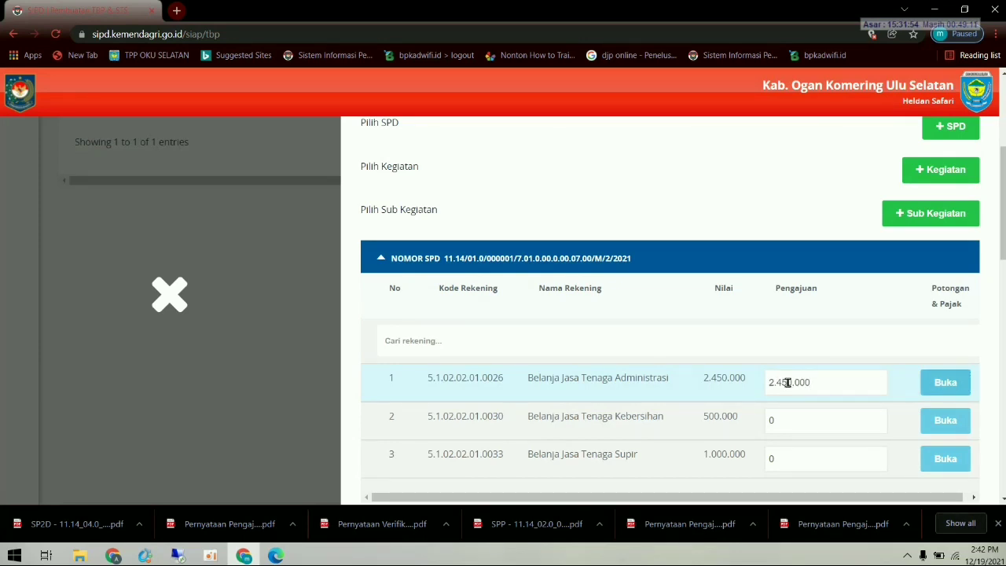
click(823, 424)
text(5)
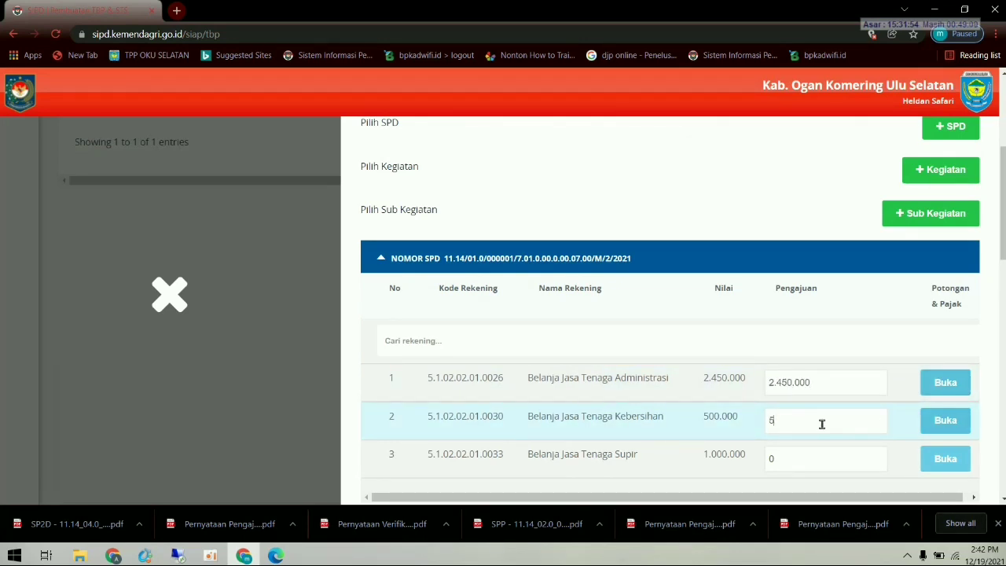
text(00.000)
click(807, 459)
text(1000000)
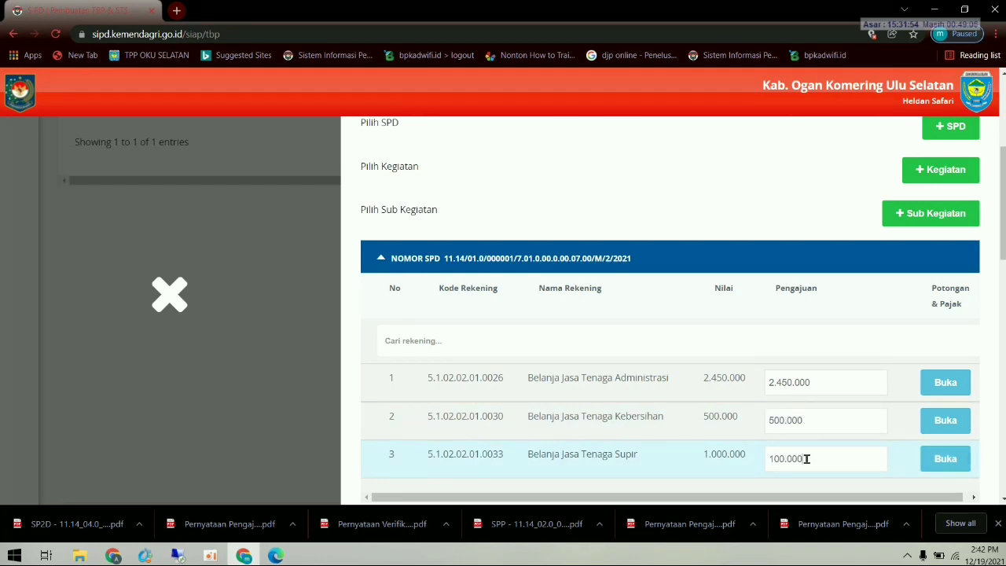
scroll(810, 467, down, 3)
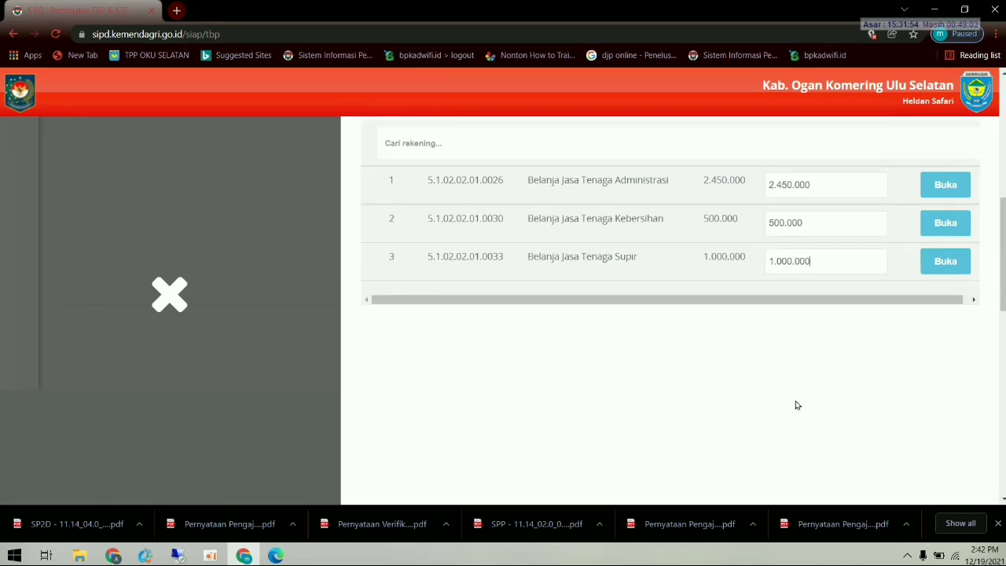
scroll(796, 404, up, 2)
scroll(669, 416, down, 6)
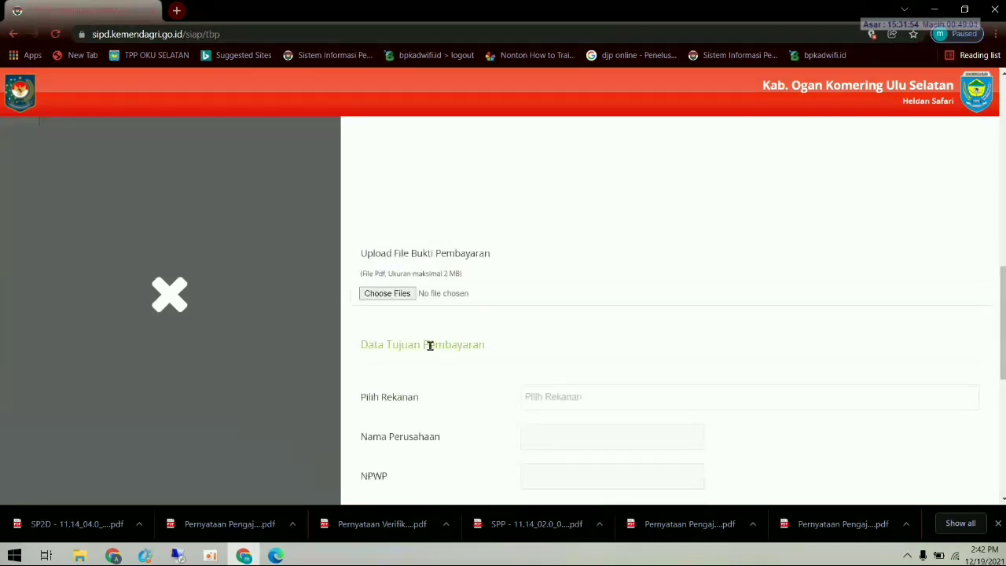
- Attach the SPTJM PDF as payment proof and set Transaksi ke 1 to 2
click(385, 293)
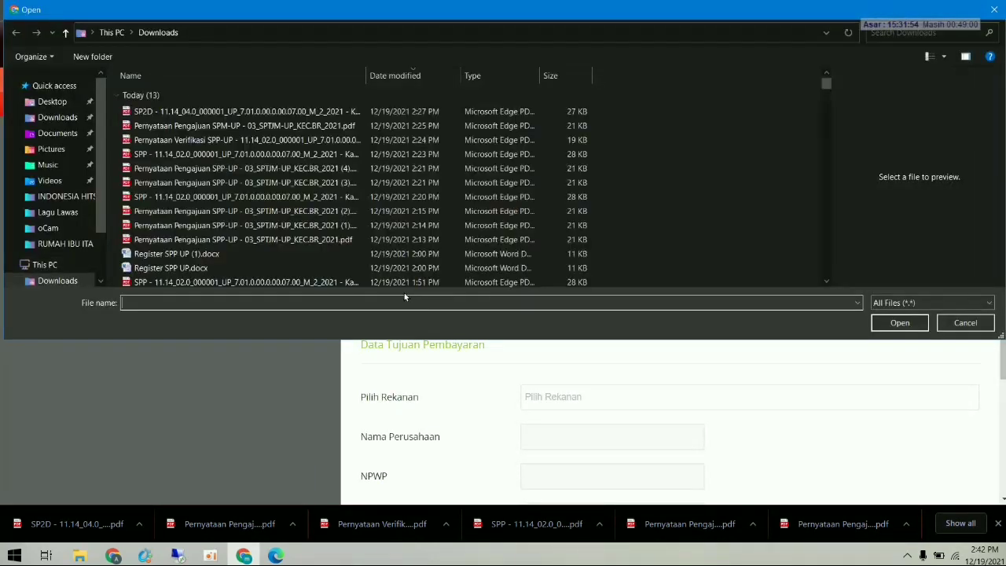
double_click(271, 125)
scroll(452, 292, down, 2)
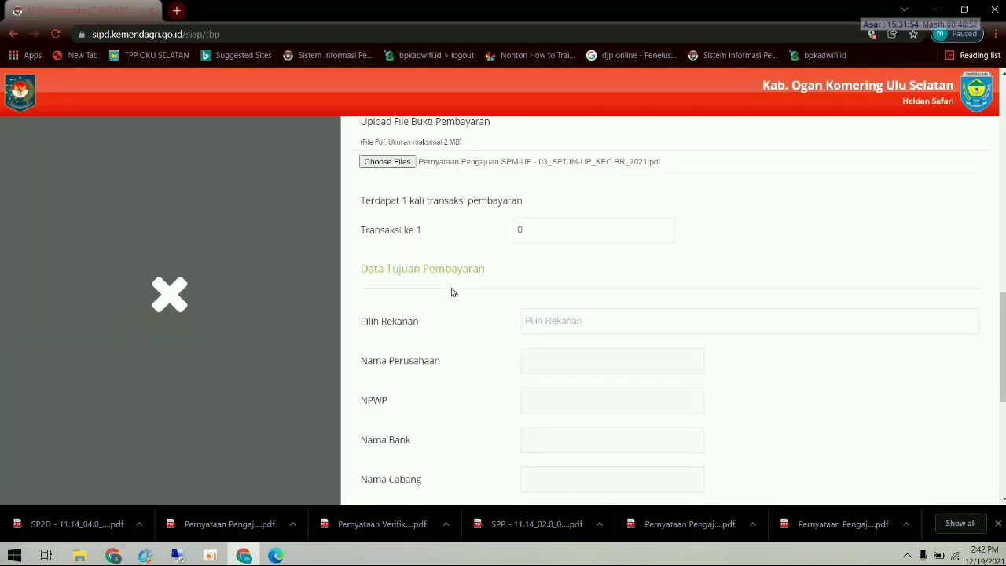
click(529, 232)
key(BackSpace)
text(2)
- Pick vendor Kecamatan Buay Runjung, contract 02, and purpose 'Honorarium Jasa Non PNS'
click(569, 322)
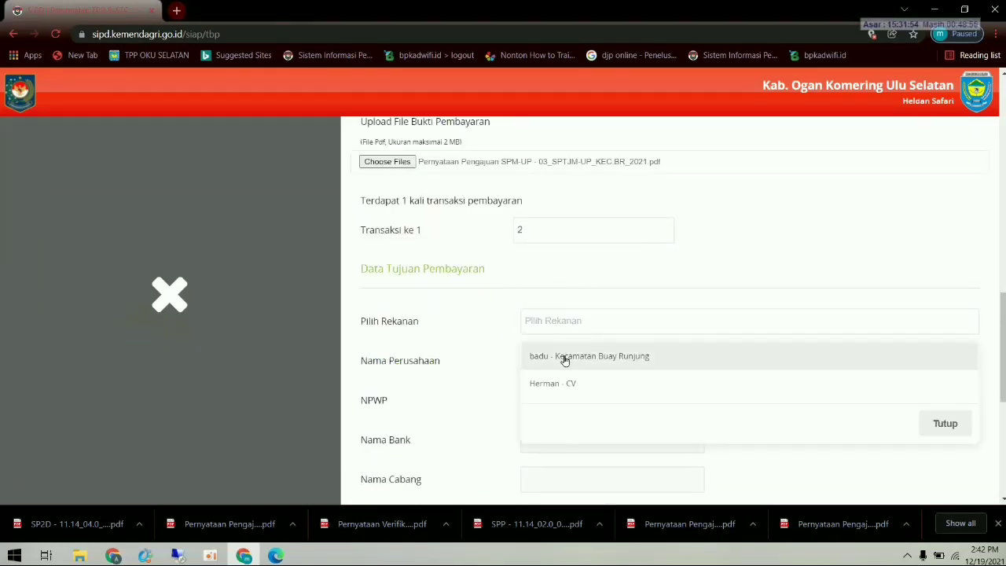
click(565, 360)
scroll(569, 362, down, 4)
click(561, 277)
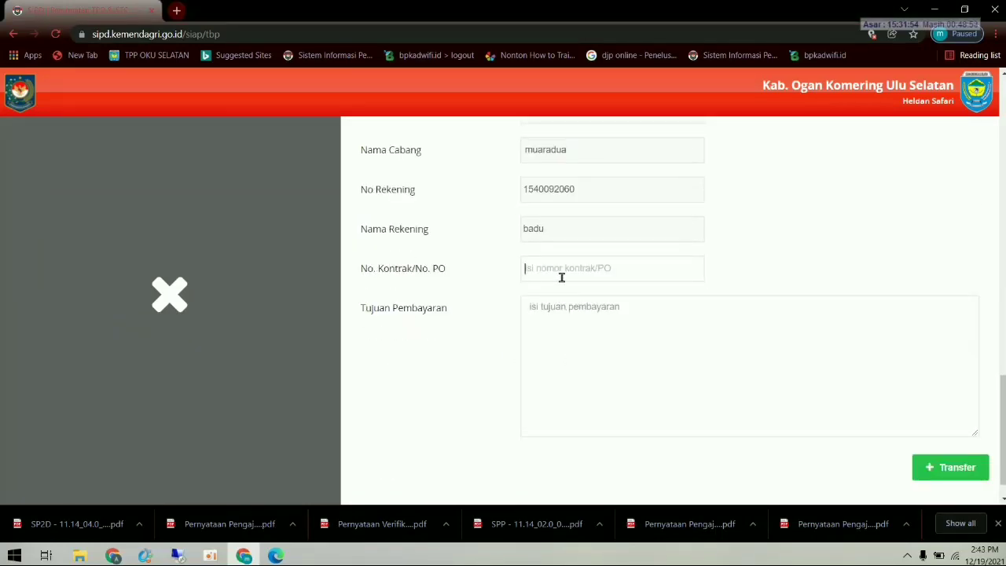
text(02)
click(557, 307)
text(H)
key(BackSpace)
text(Honorarium Jasa Non PNS)
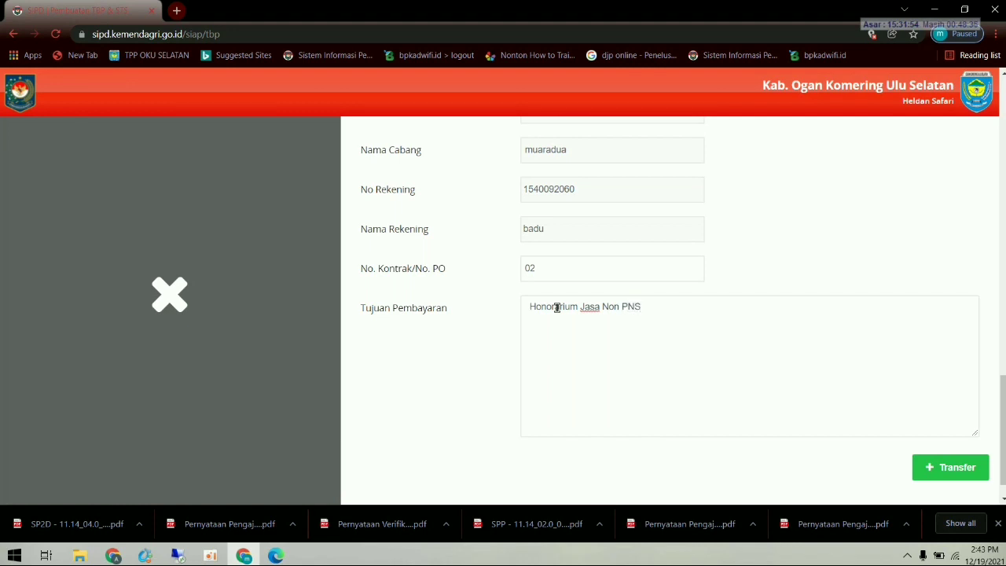
scroll(597, 338, down, 1)
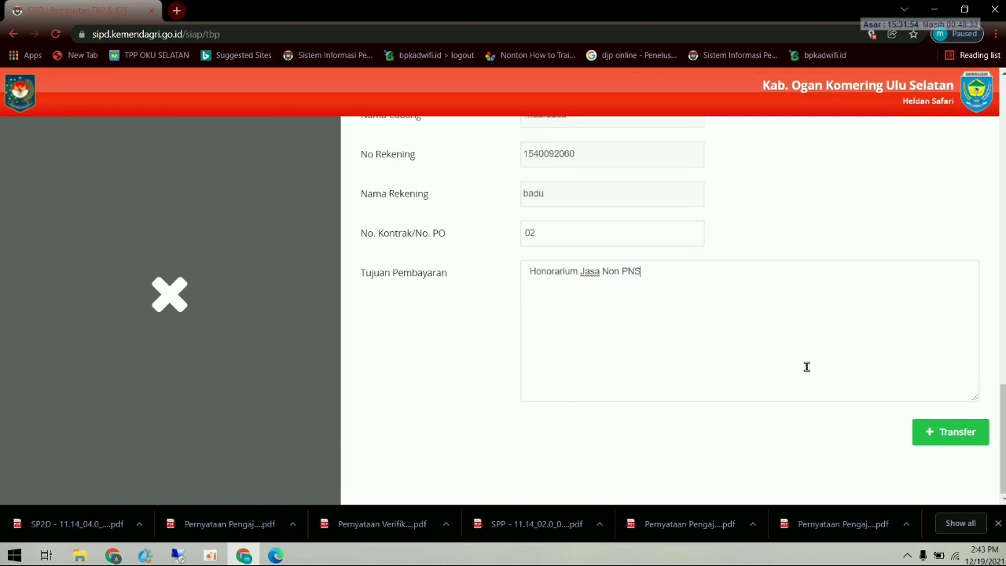
- Save the second TBP through Transfer and confirm the save
click(932, 432)
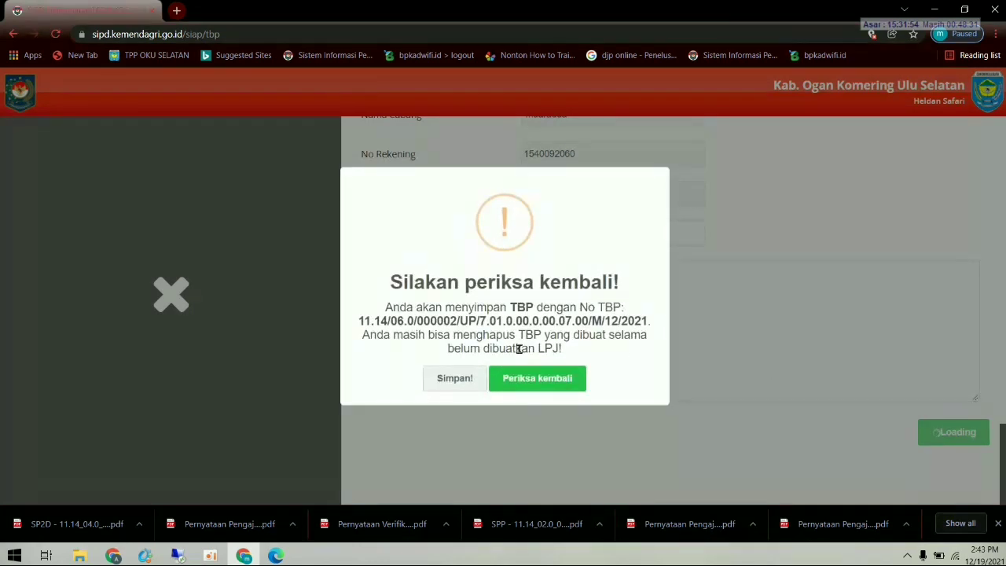
click(461, 376)
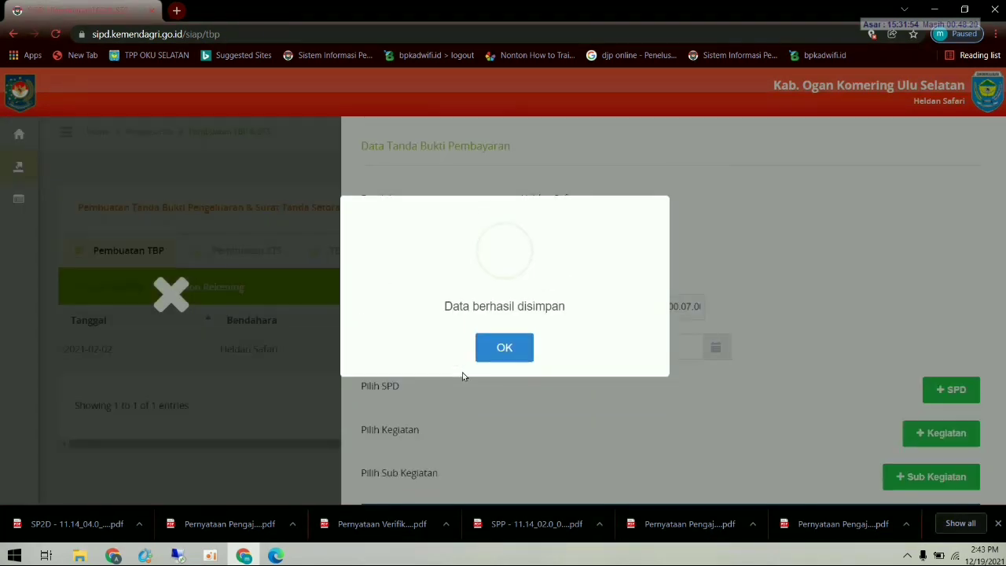
click(501, 350)
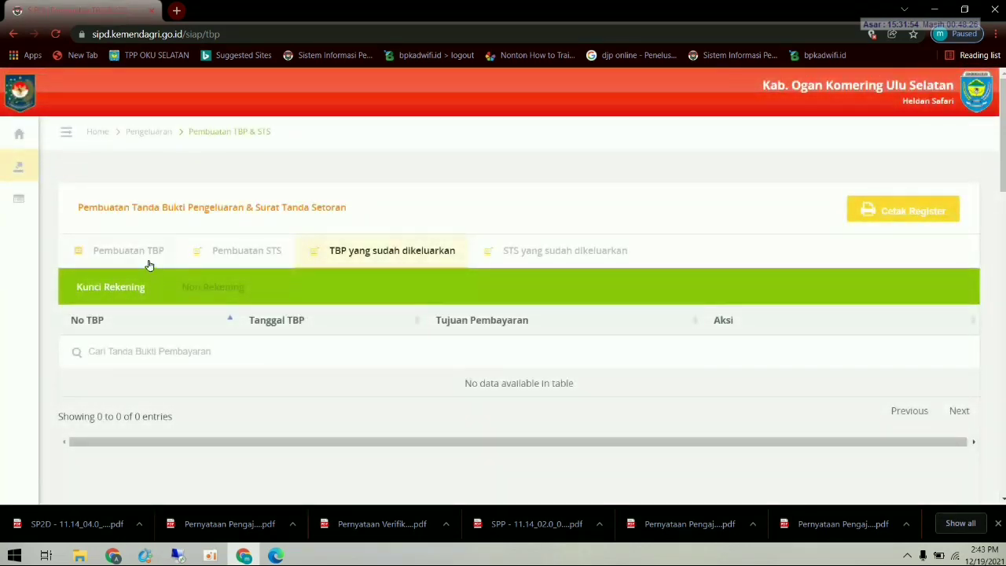
- Show the issued Non Rekening TBP list, now listing 000001 and 000002
click(149, 252)
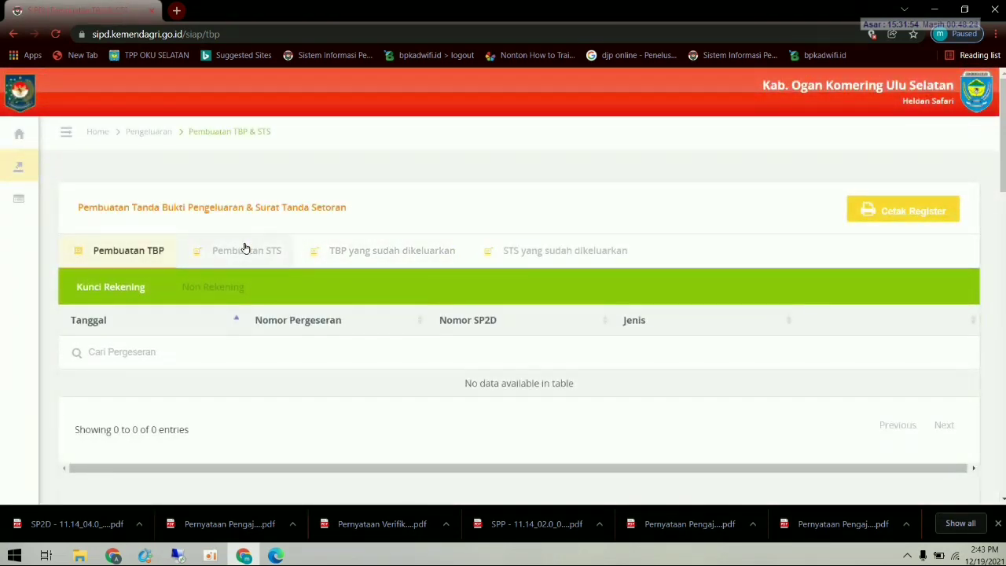
click(245, 248)
click(371, 264)
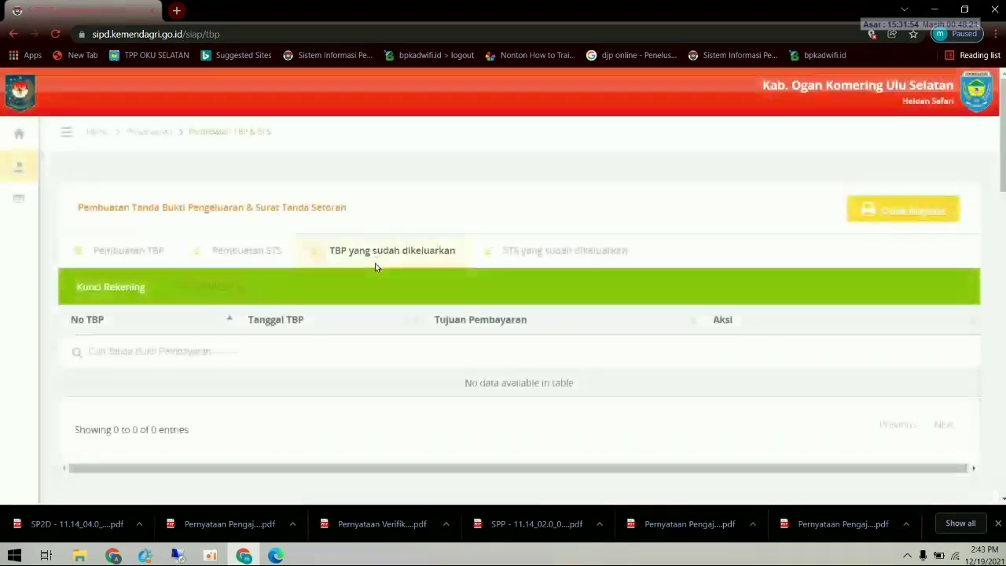
click(213, 287)
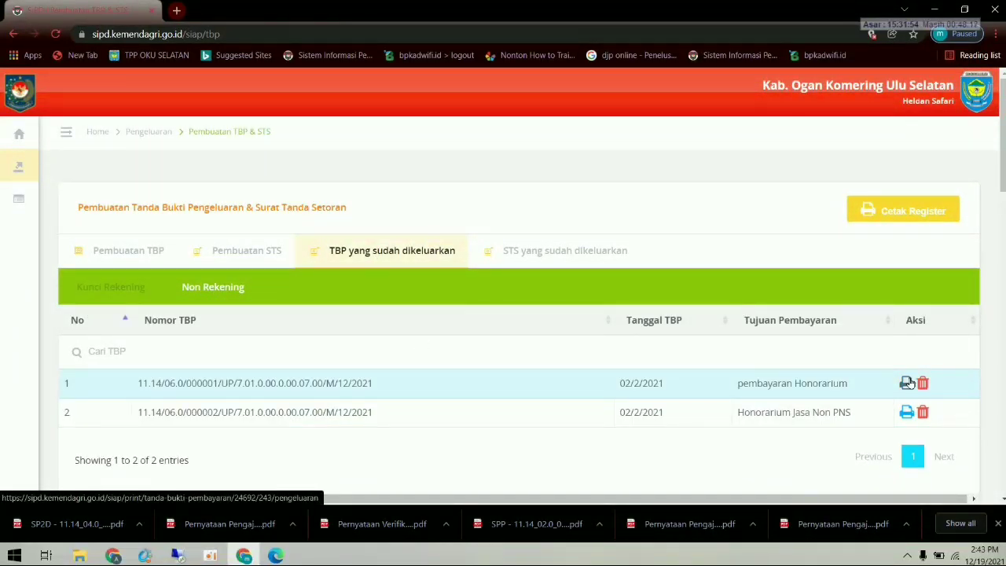
- Download the Honorarium Jasa Non PNS TBP and review its Rp3.950.000 PDF in Edge
click(908, 412)
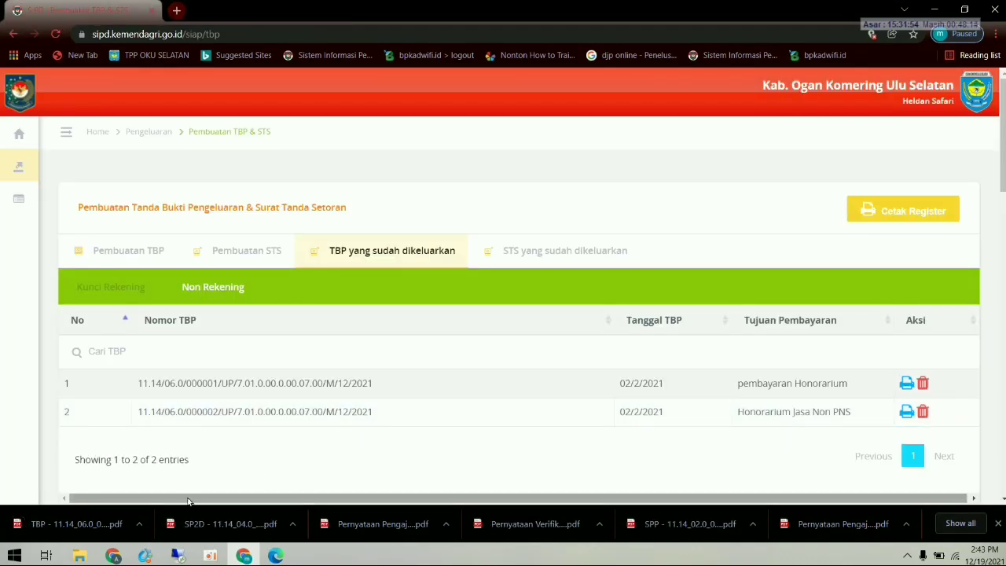
click(82, 524)
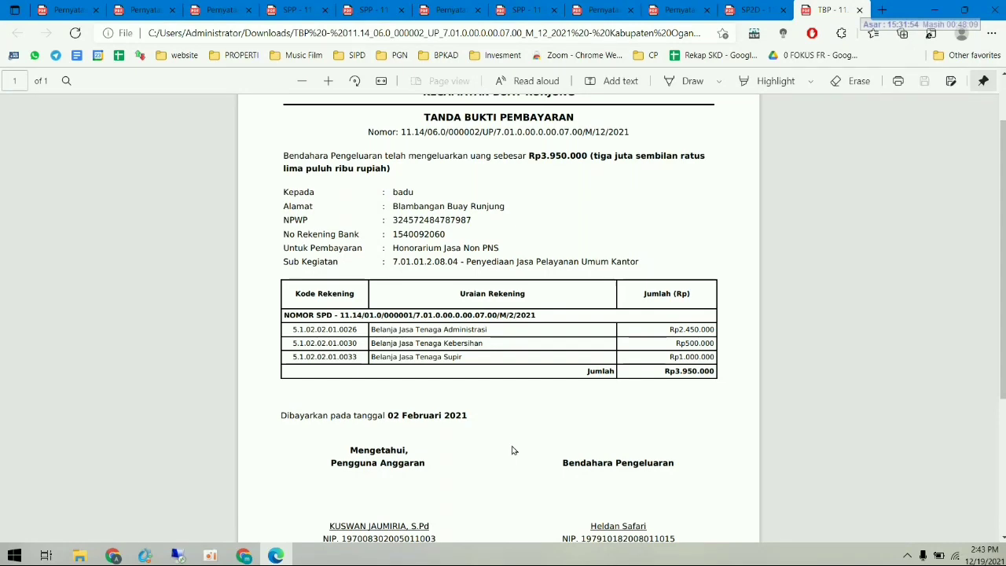
scroll(523, 439, up, 1)
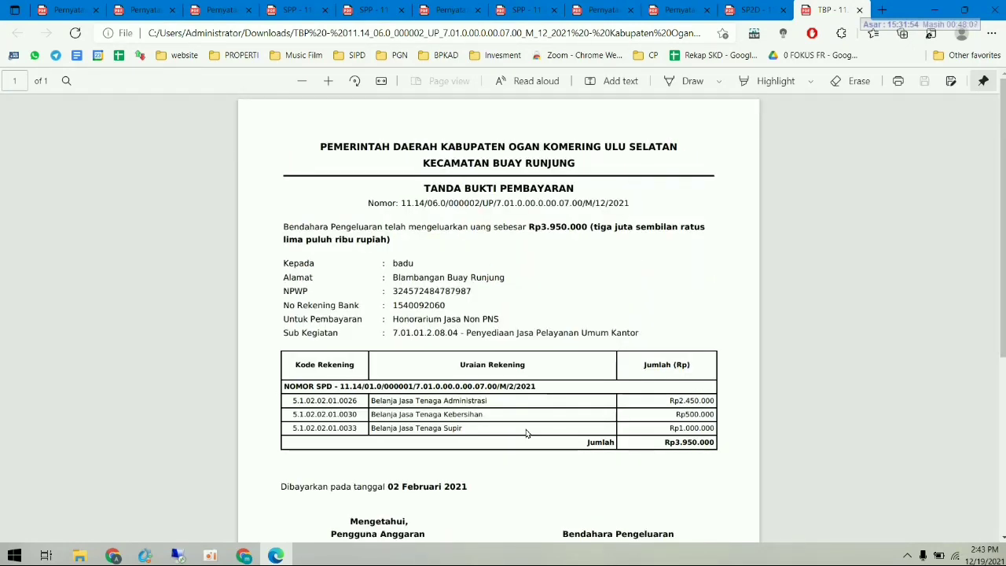
scroll(526, 433, down, 4)
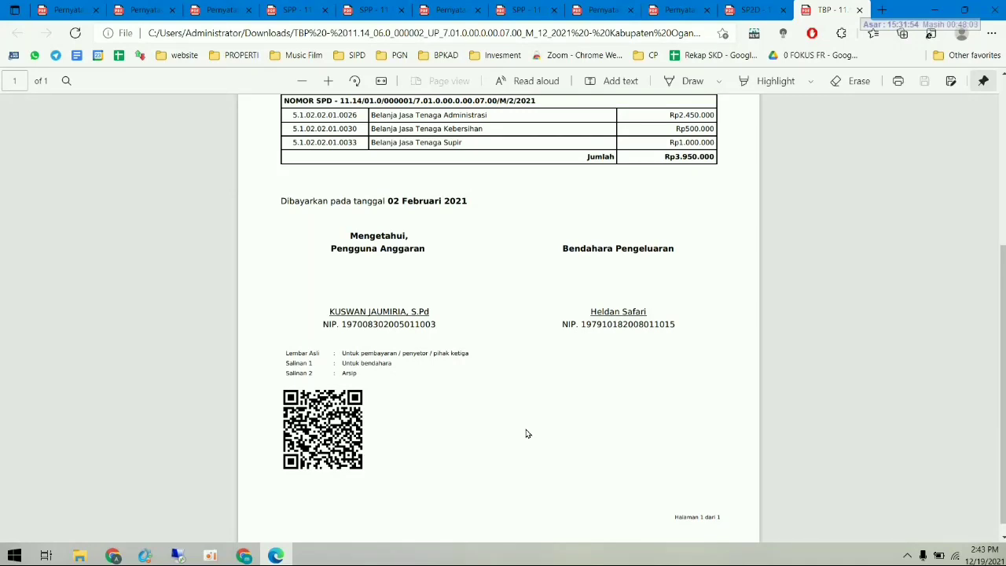
scroll(526, 433, up, 4)
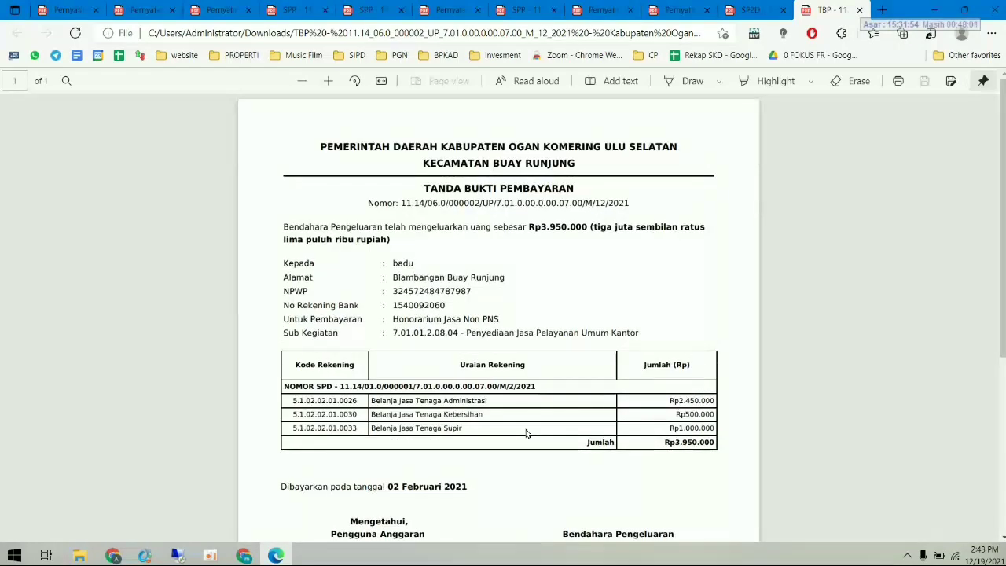
scroll(526, 433, down, 3)
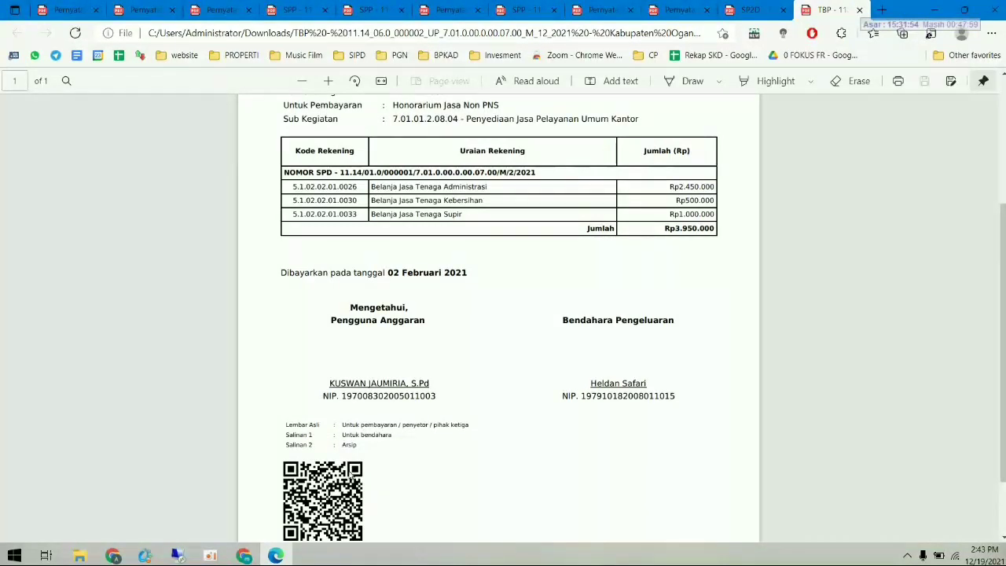
click(244, 554)
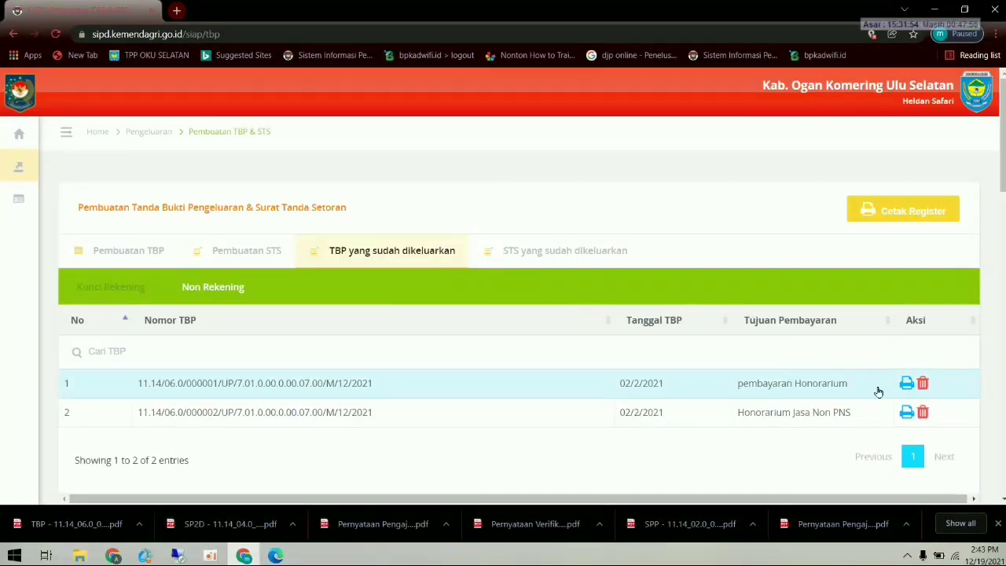
- Start a third TBP, numbered 000003, from the treasurer's non-account balance
click(139, 257)
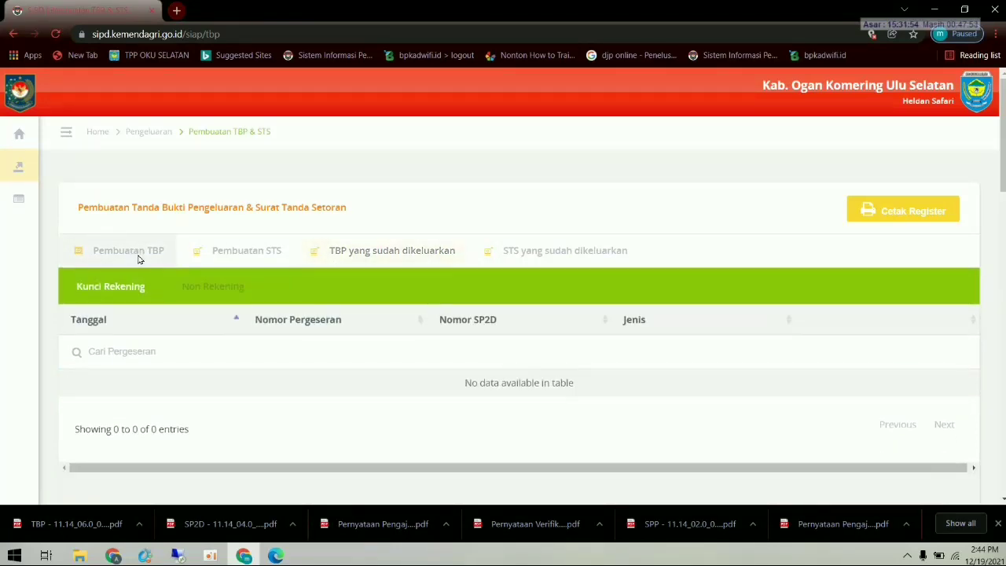
click(210, 291)
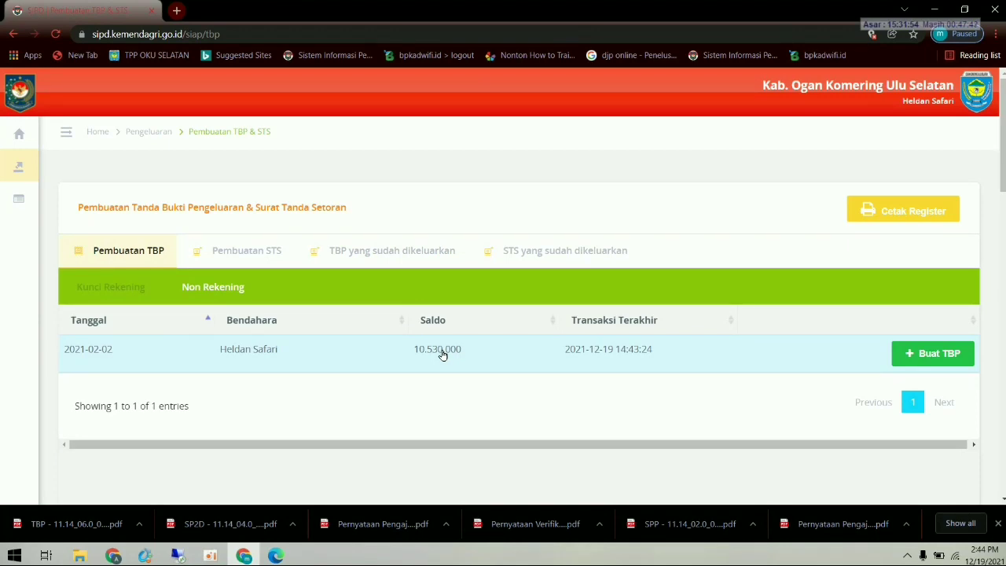
click(920, 357)
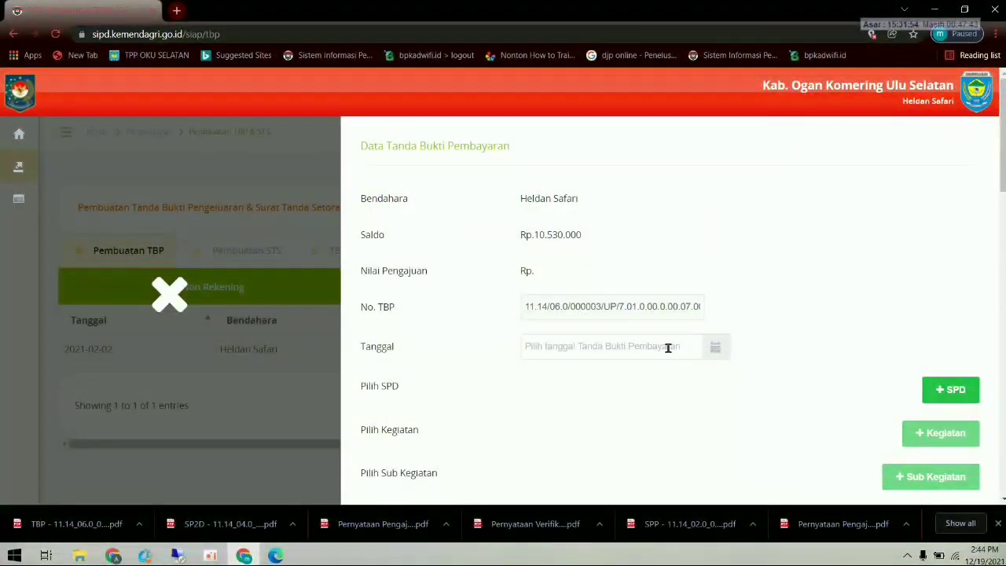
- Date the TBP 2 February 2021 and tick all six SPDs
click(644, 346)
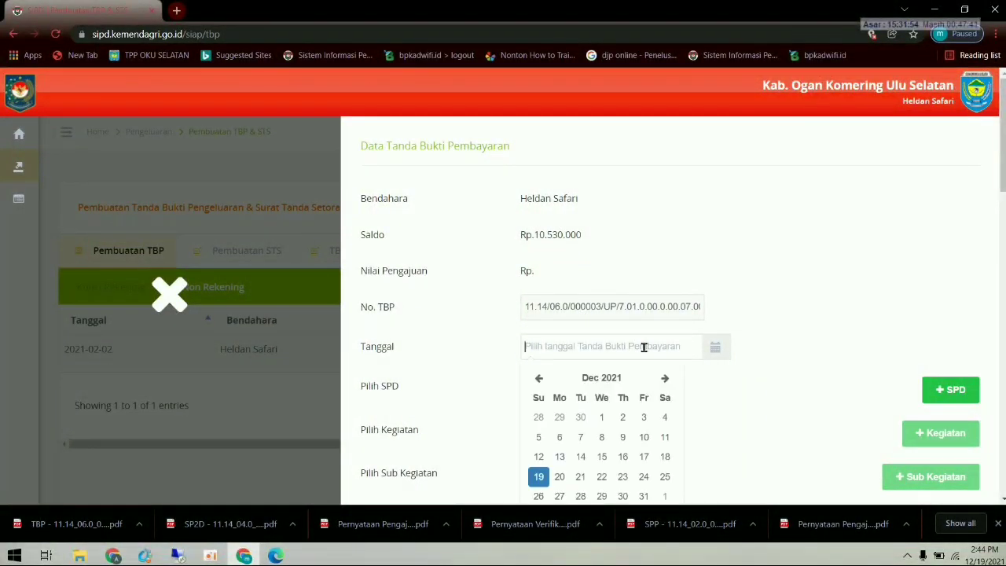
click(540, 379)
click(539, 379)
click(539, 379)
click(539, 379)
click(539, 379)
click(539, 379)
click(539, 379)
click(540, 379)
click(540, 379)
click(540, 379)
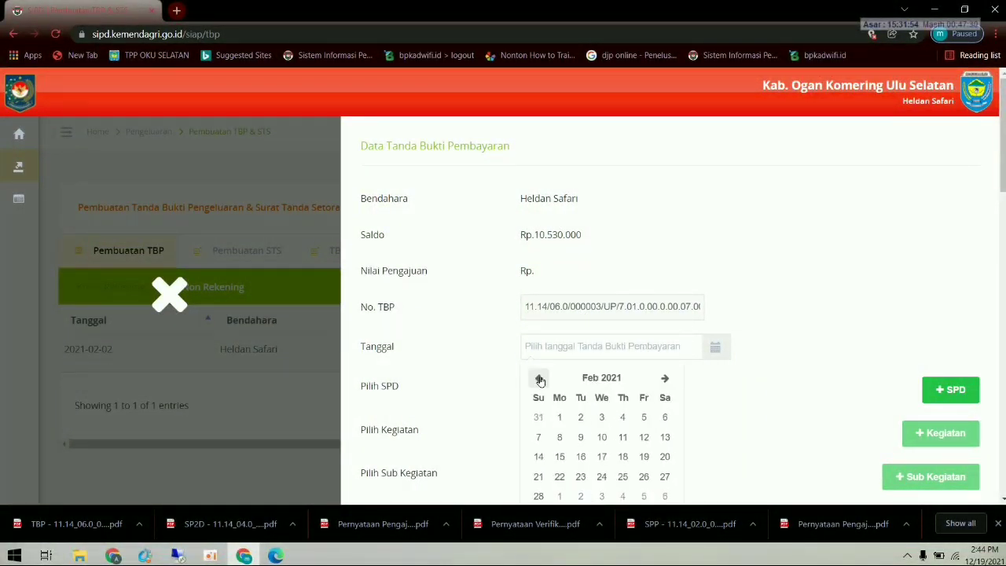
click(539, 379)
click(540, 379)
click(662, 379)
click(662, 379)
click(580, 417)
click(934, 389)
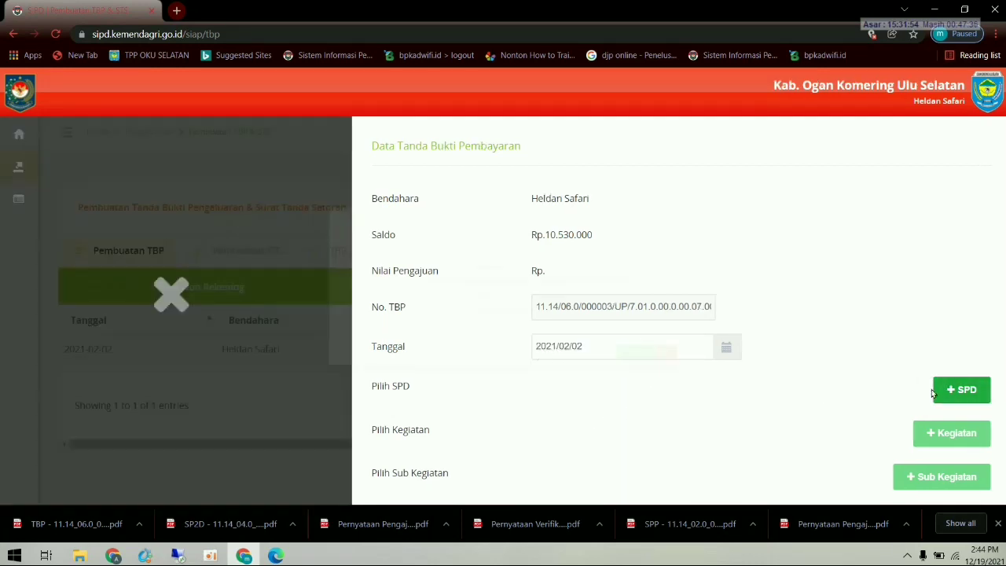
click(216, 195)
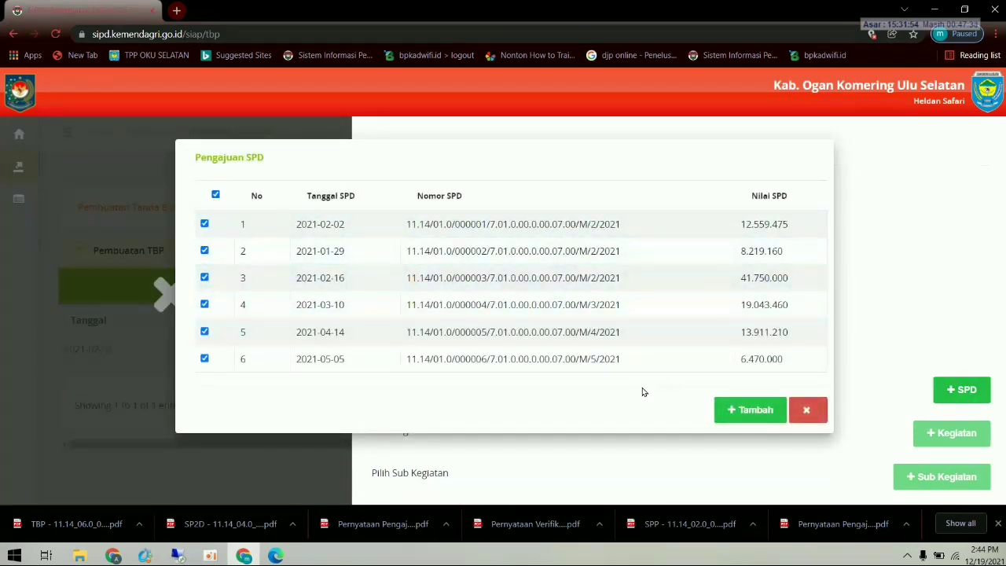
- Add the six SPDs, the row-16 kecamatan coordination activity and sub-activity 7.01.02.2.01.02
click(732, 411)
click(951, 432)
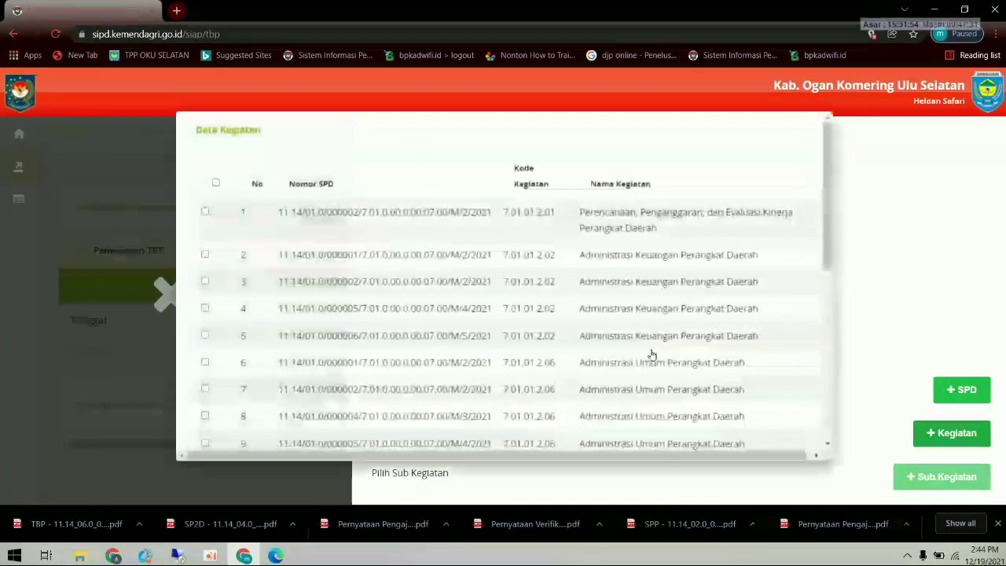
scroll(401, 295, down, 3)
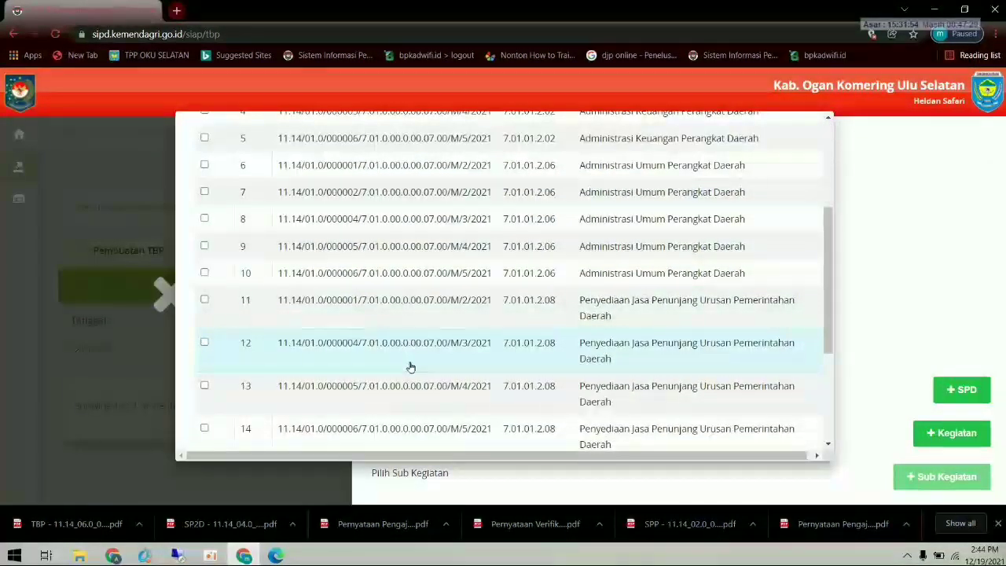
scroll(430, 360, down, 3)
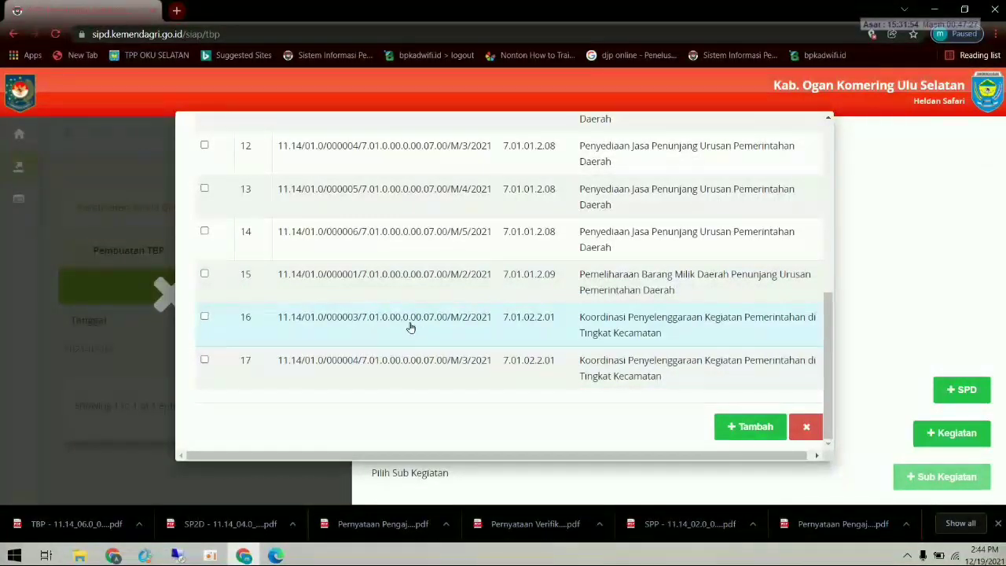
click(204, 318)
click(750, 426)
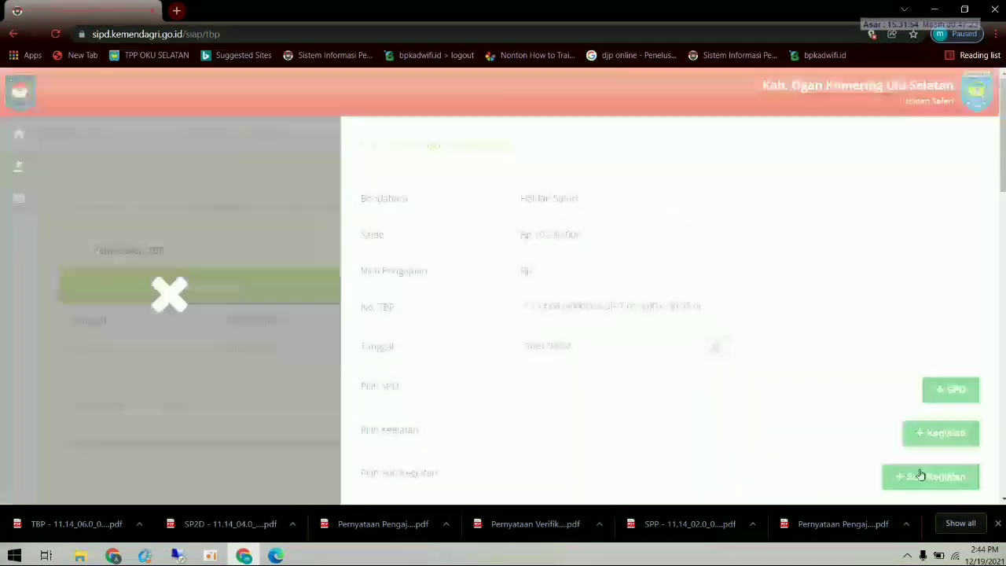
click(916, 476)
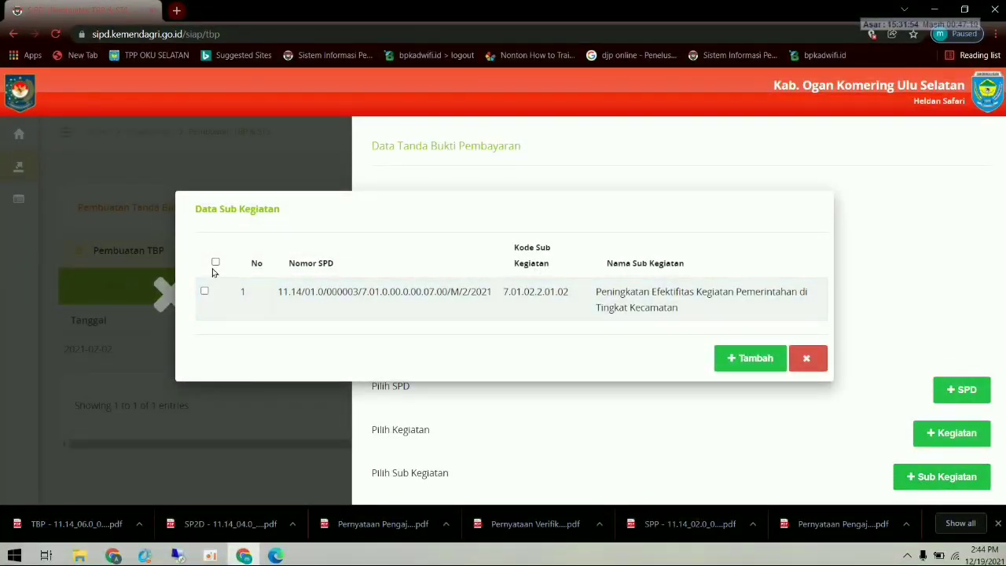
click(215, 262)
click(743, 358)
scroll(745, 363, down, 3)
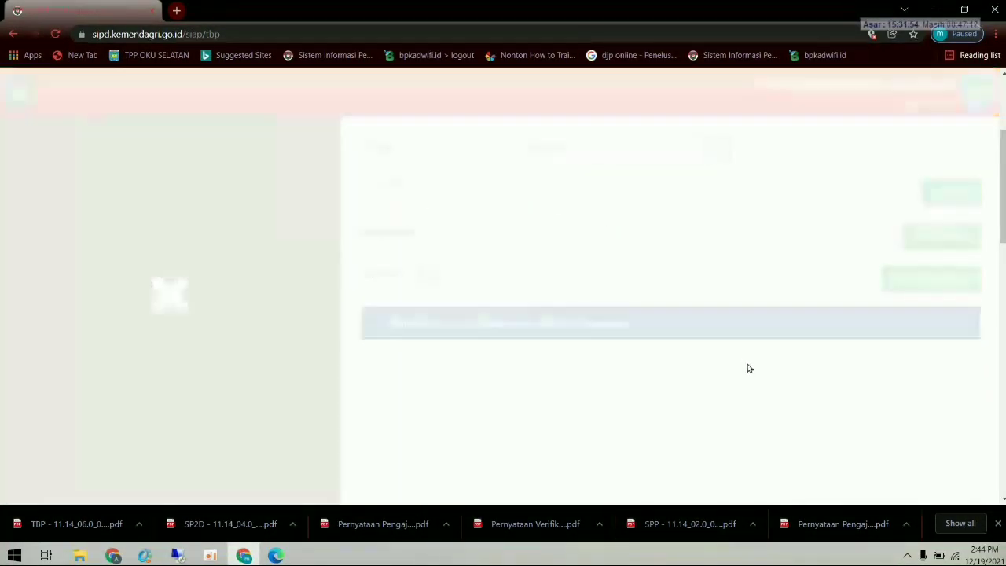
click(497, 265)
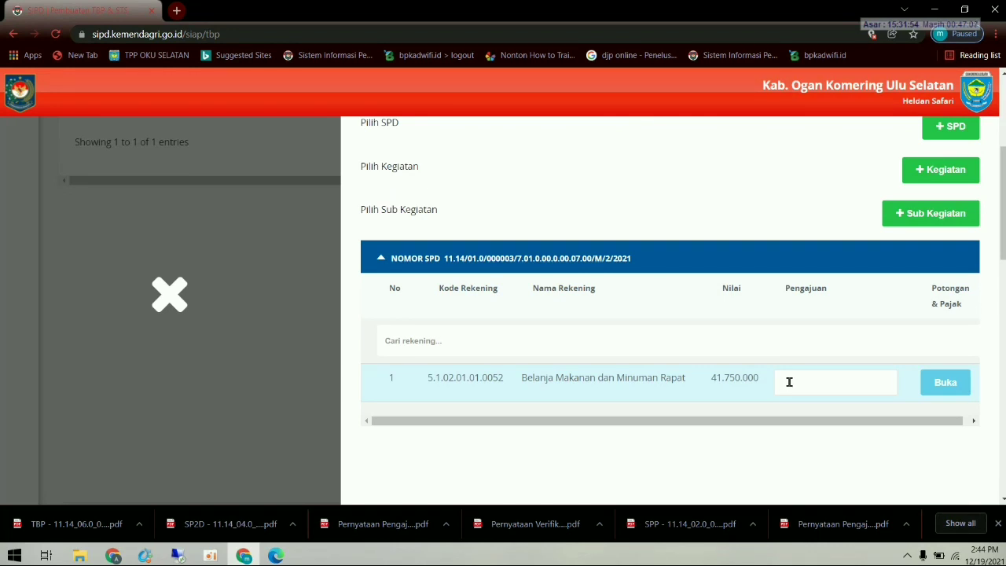
- Replace the mistyped 11.000.000 with 41.750.000 in the Pengajuan field
text(1)
text(1.000.000)
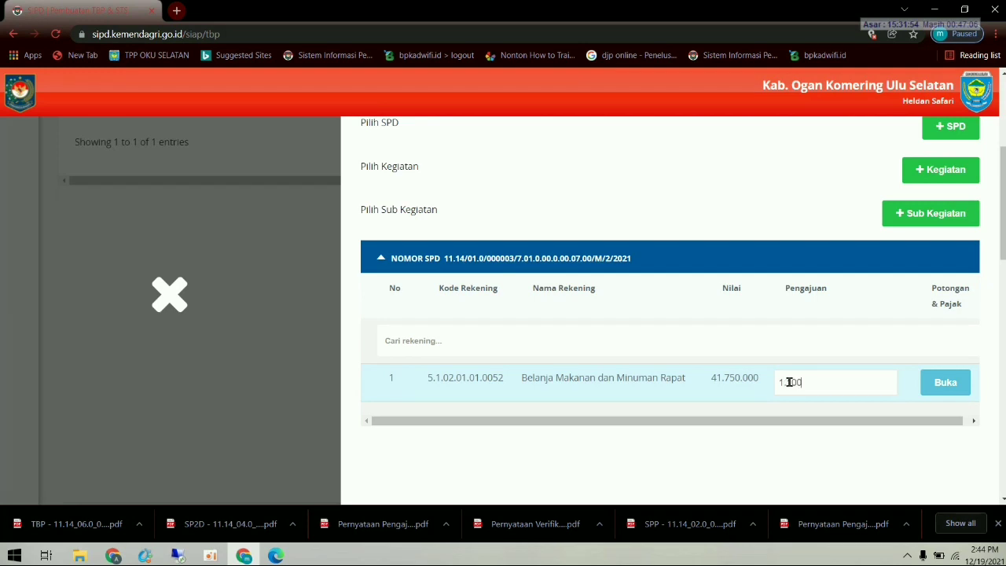
key(BackSpace)
key(BackSpace)
key(BackSpace)
key(BackSpace)
key(BackSpace)
key(BackSpace)
key(BackSpace)
key(BackSpace)
text(41.750.000)
key(BackSpace)
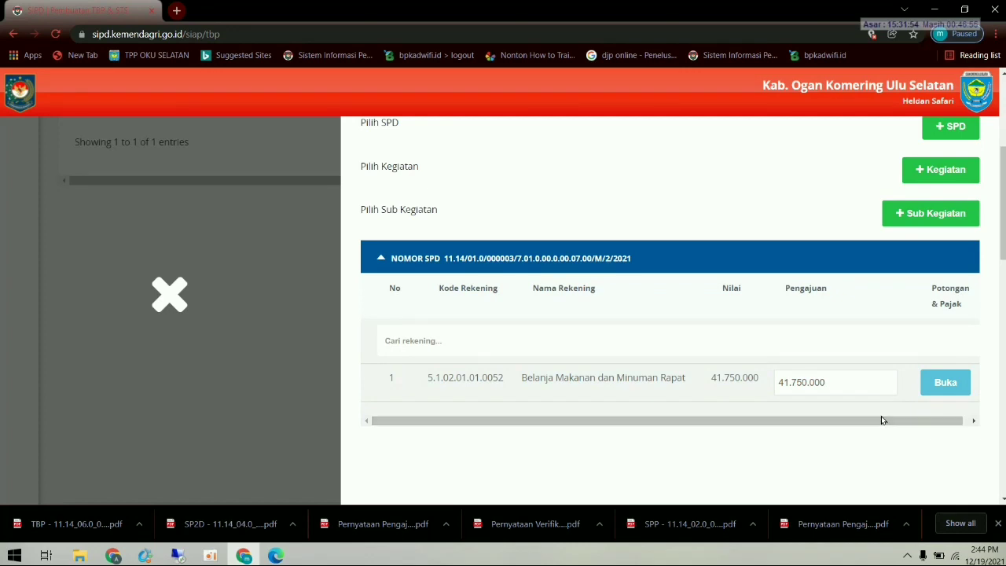
scroll(882, 416, down, 3)
scroll(873, 414, down, 4)
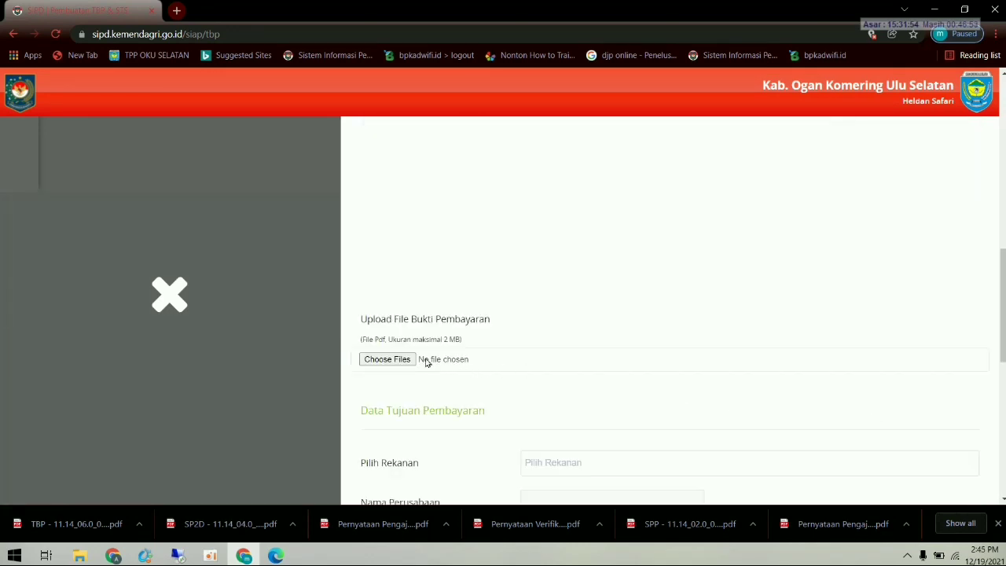
- Attach the SPP-UP verification statement PDF and re-enter Pengajuan 41.750.000
click(405, 360)
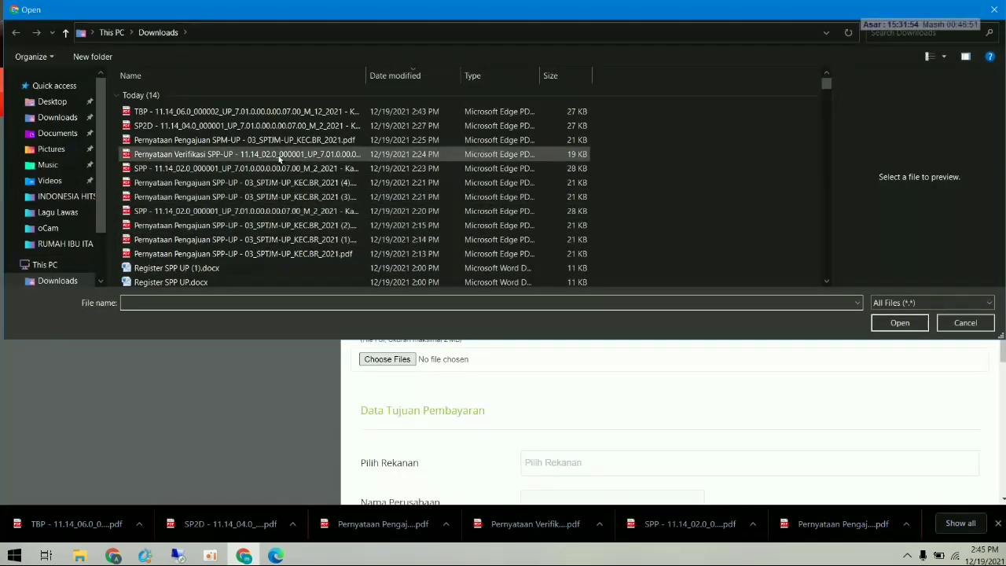
double_click(281, 161)
scroll(481, 337, down, 2)
scroll(742, 337, up, 8)
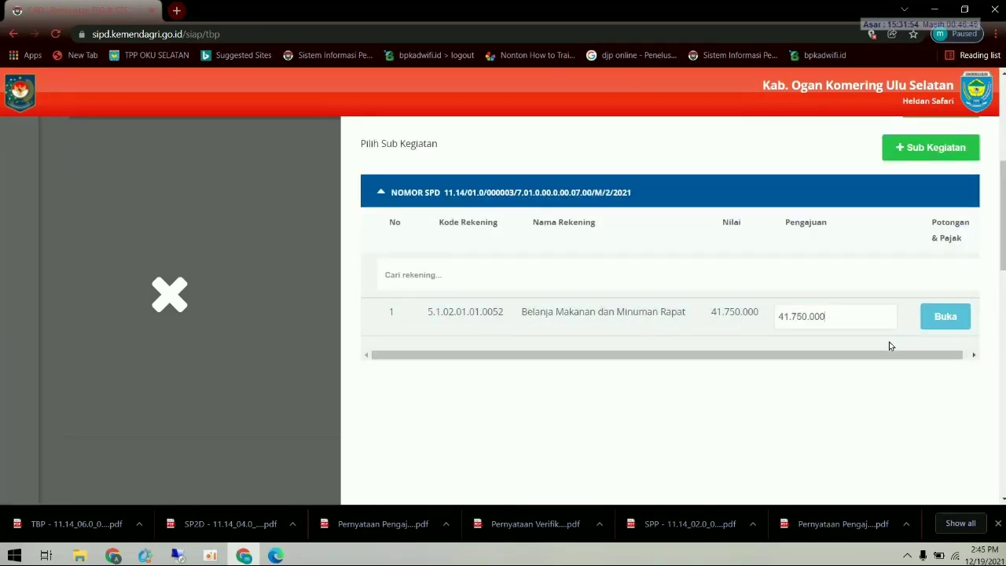
key(BackSpace)
key(BackSpace)
key(BackSpace)
key(BackSpace)
key(BackSpace)
key(BackSpace)
key(BackSpace)
key(BackSpace)
key(BackSpace)
key(BackSpace)
text(41.750.000)
scroll(883, 389, down, 1)
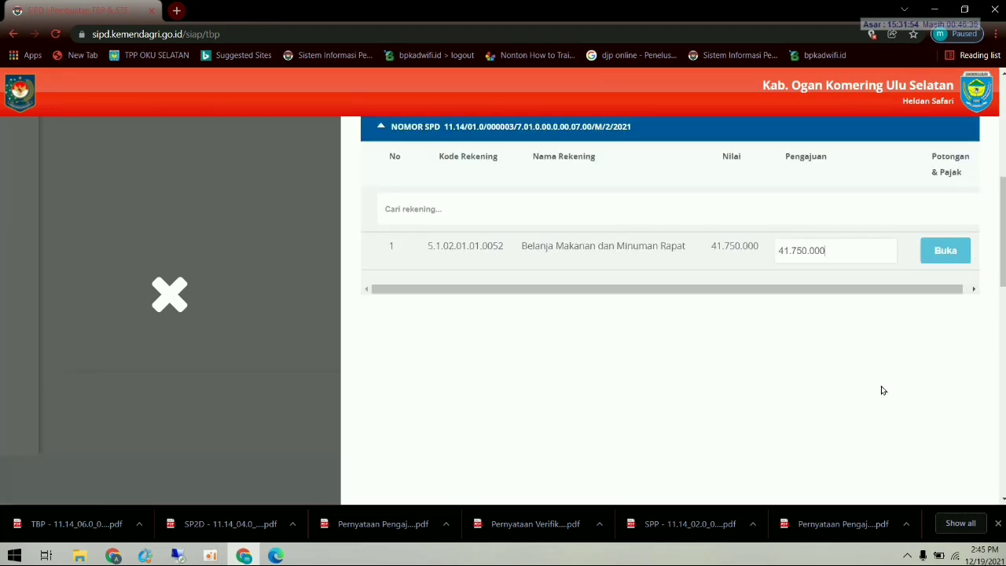
scroll(883, 391, down, 2)
scroll(882, 392, down, 3)
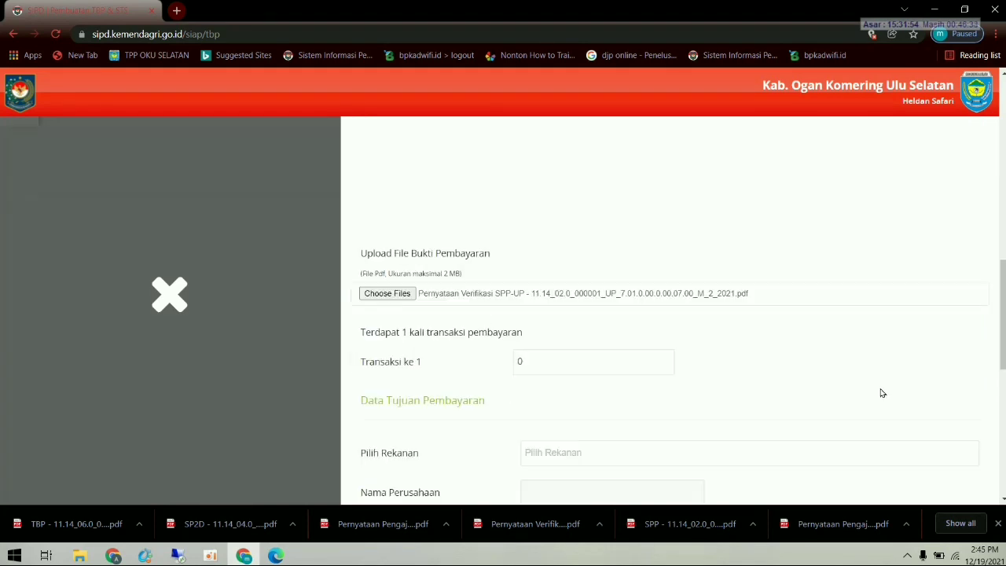
- Set Transaksi ke 1 to 3, choose the CV vendor, and enter contract 4
click(549, 367)
text(3)
scroll(564, 380, down, 2)
click(573, 322)
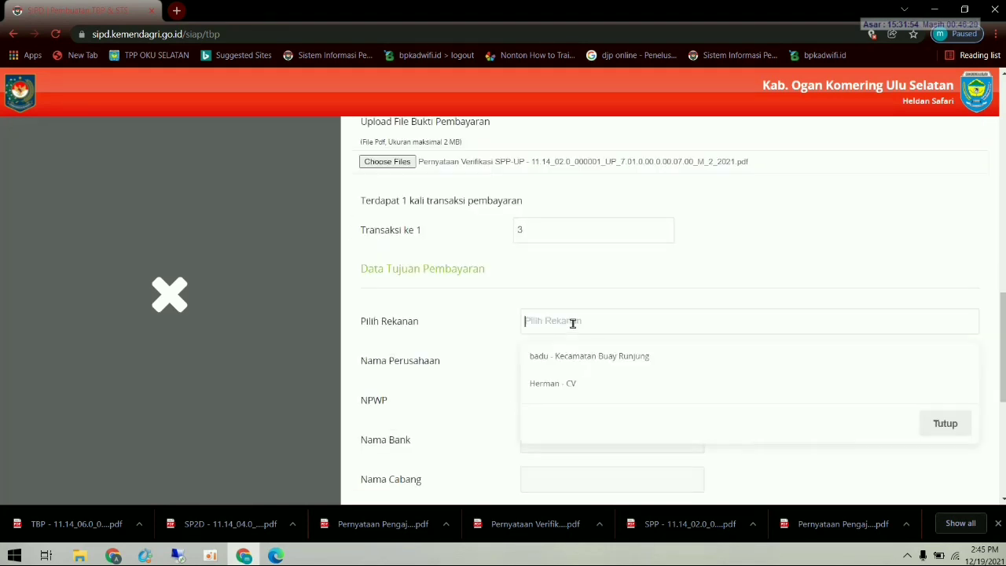
click(560, 383)
scroll(595, 377, down, 3)
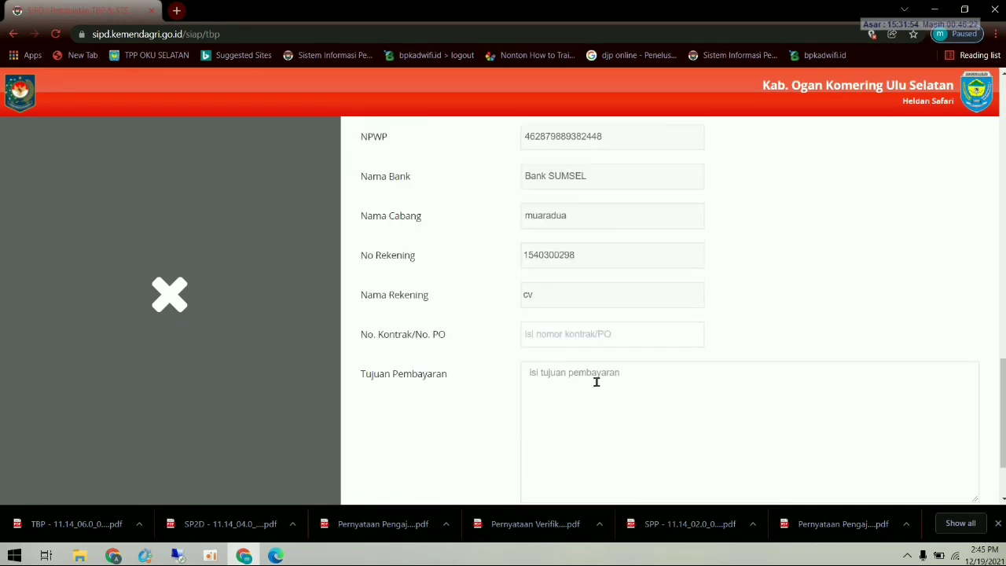
click(582, 344)
text(4)
- Enter the payment purpose 'PEMBAYARAN MAKAN MINUM', fixing the capital P
click(577, 374)
text(pEMBAYAR)
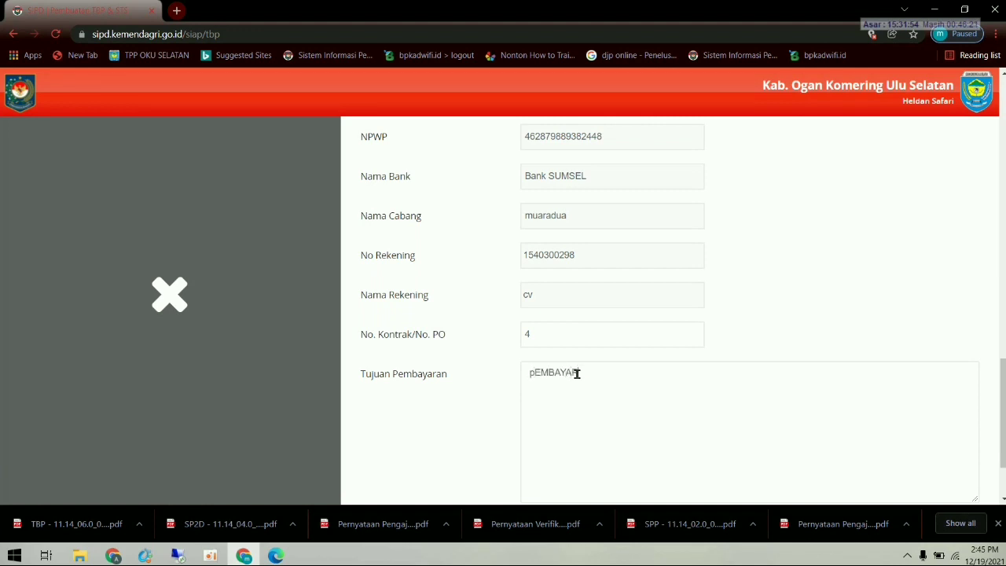
text(AN MAKAN MINUM)
click(538, 375)
key(BackSpace)
text(p)
key(BackSpace)
text(P)
- Submit the TBP for transfer and dismiss the over-budget rejection
scroll(629, 397, down, 1)
click(929, 429)
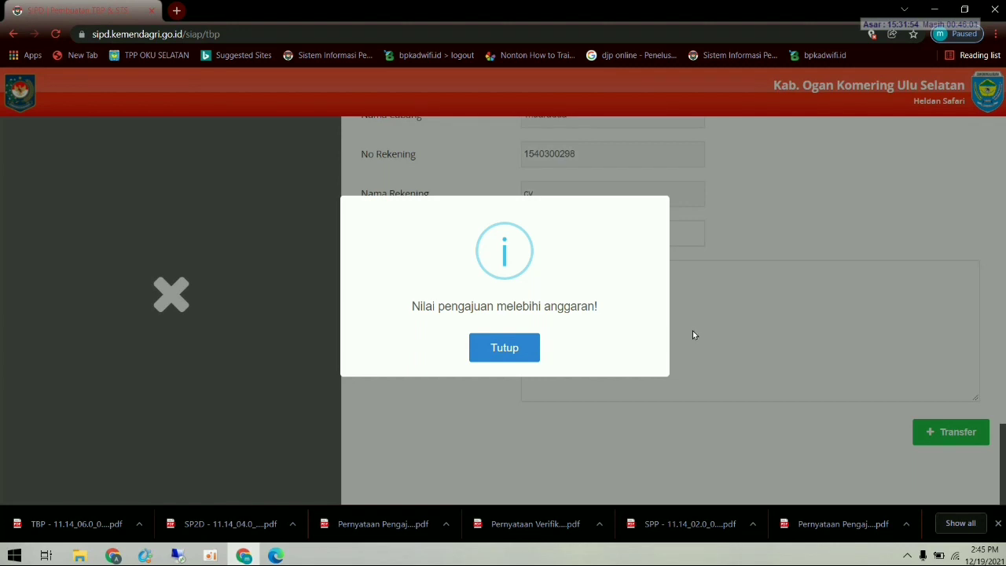
click(512, 350)
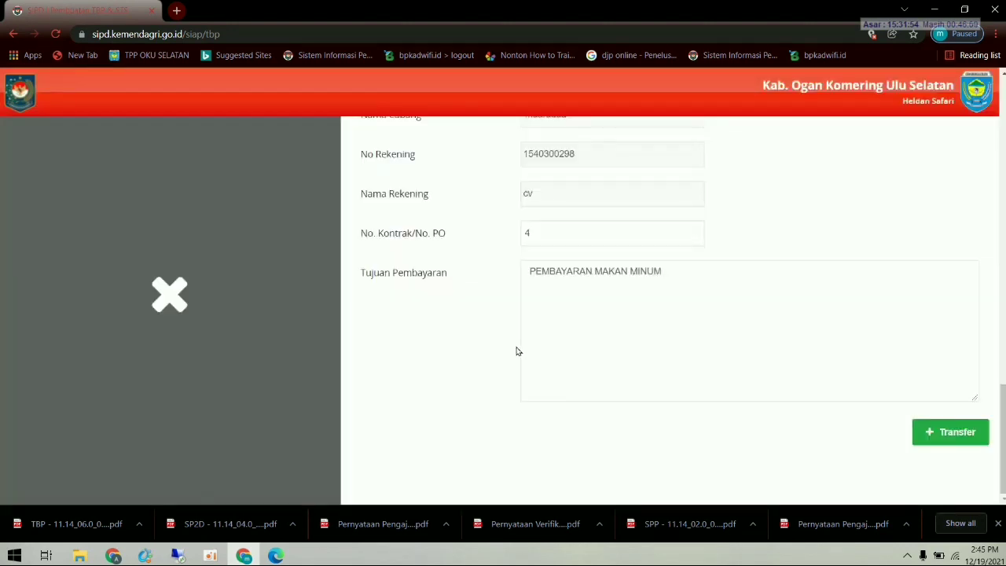
- Change the Belanja Makanan dan Minuman Rapat Pengajuan amount from 41.750.000 to 10.000.000
scroll(645, 344, up, 10)
scroll(657, 345, up, 5)
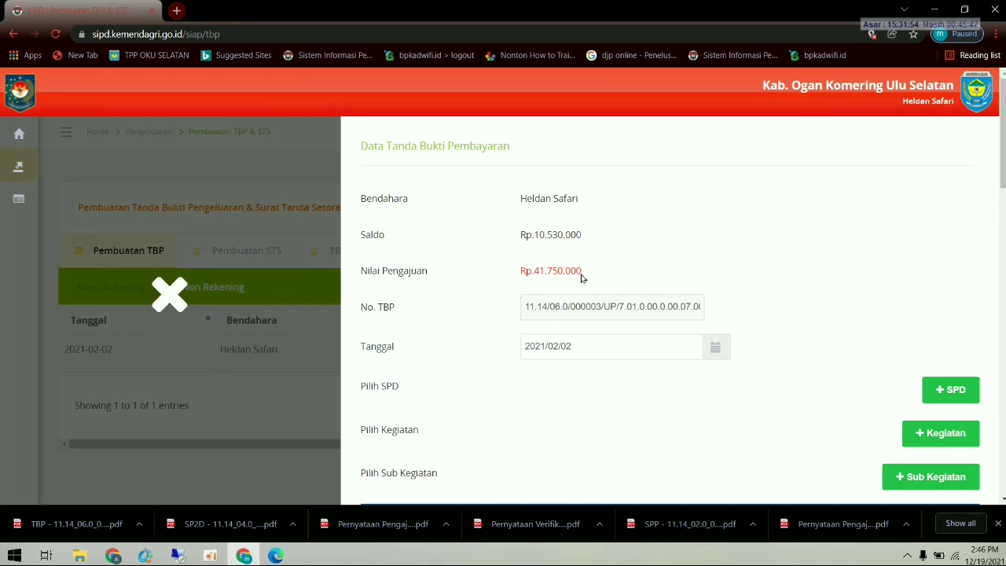
scroll(580, 274, down, 3)
scroll(579, 287, down, 1)
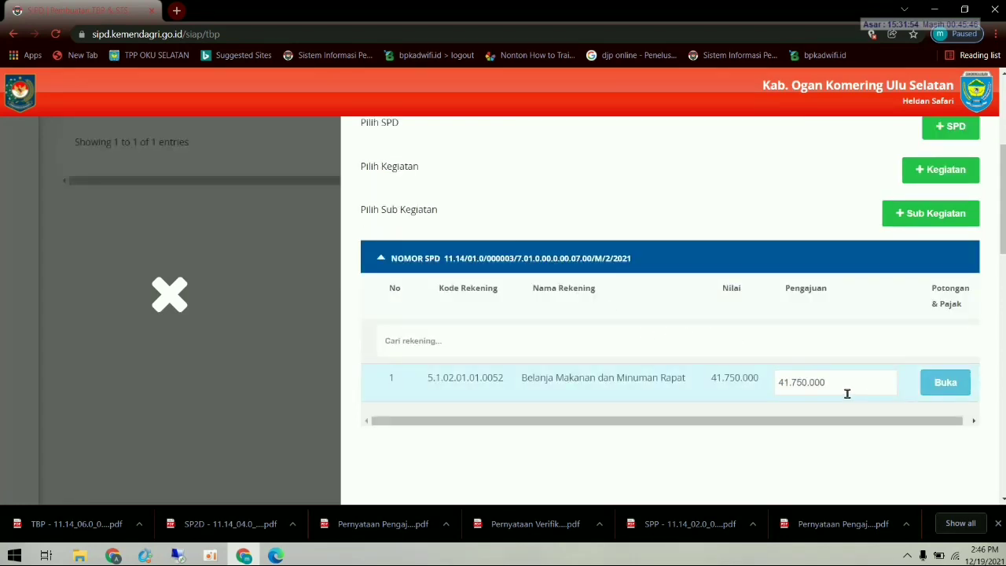
drag(846, 391, 764, 391)
text(10.000.000)
scroll(709, 377, down, 10)
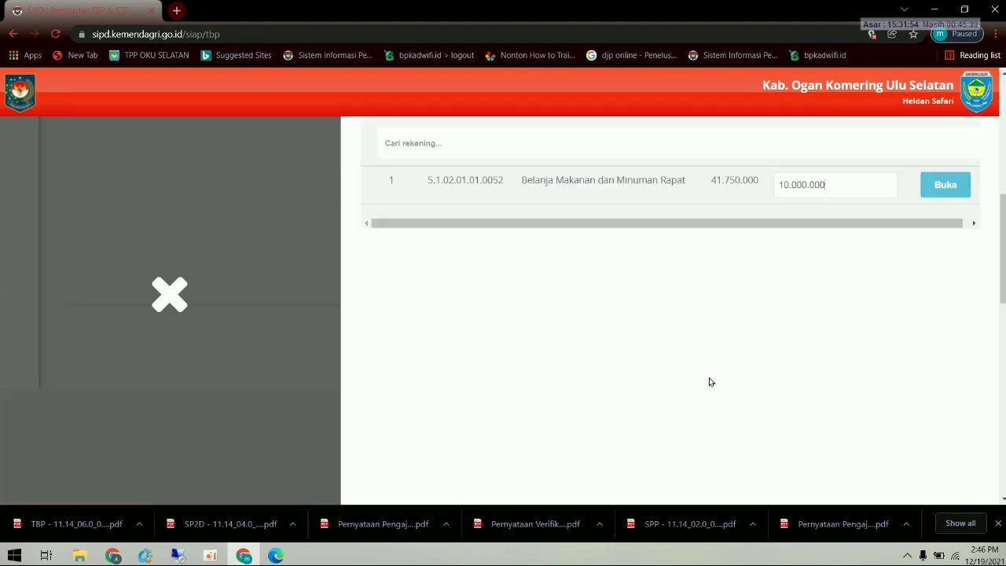
scroll(847, 456, up, 5)
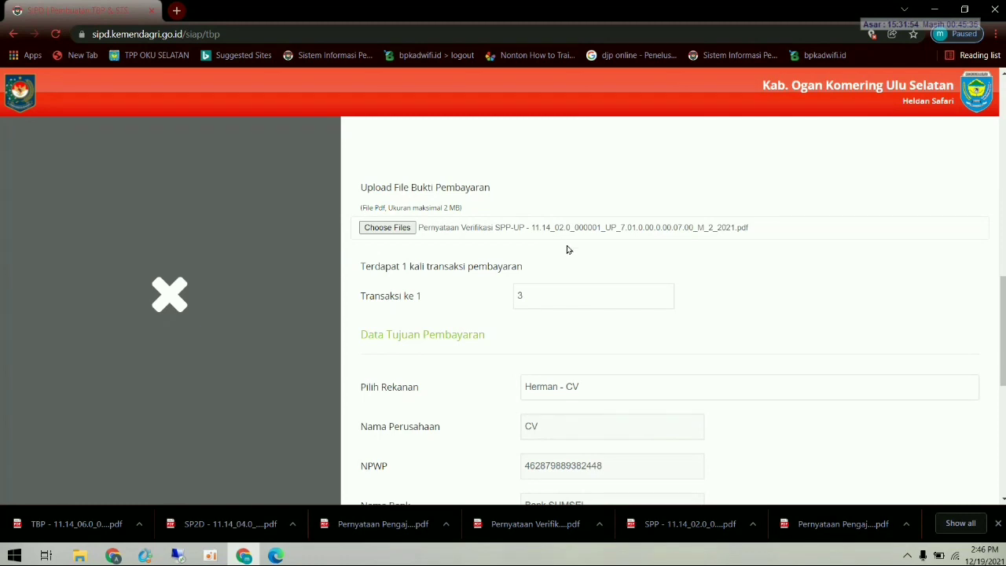
scroll(574, 257, down, 4)
scroll(622, 285, up, 5)
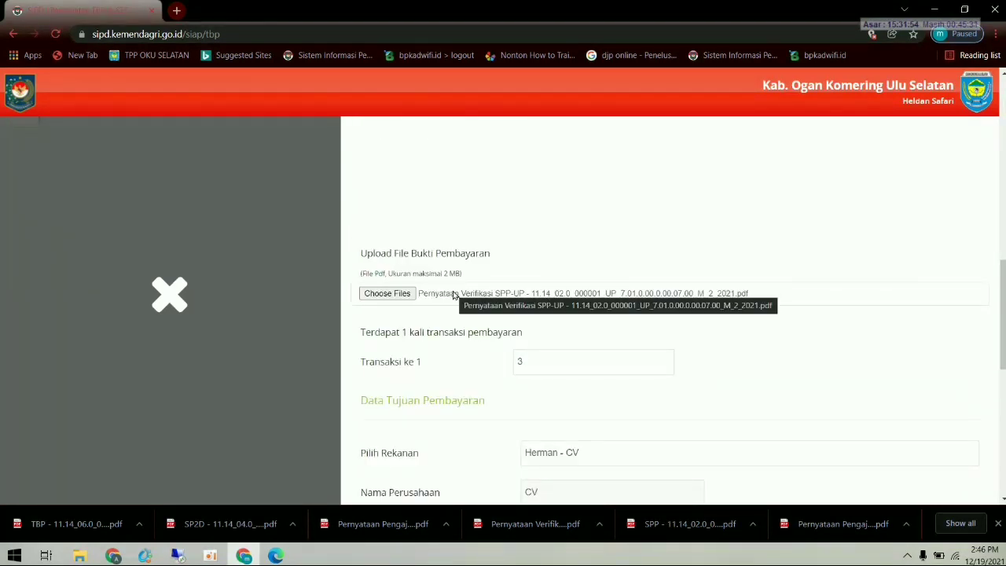
- Attach the Pernyataan Pengajuan SPM-UP PDF as proof and set Transaksi ke to 1
click(401, 295)
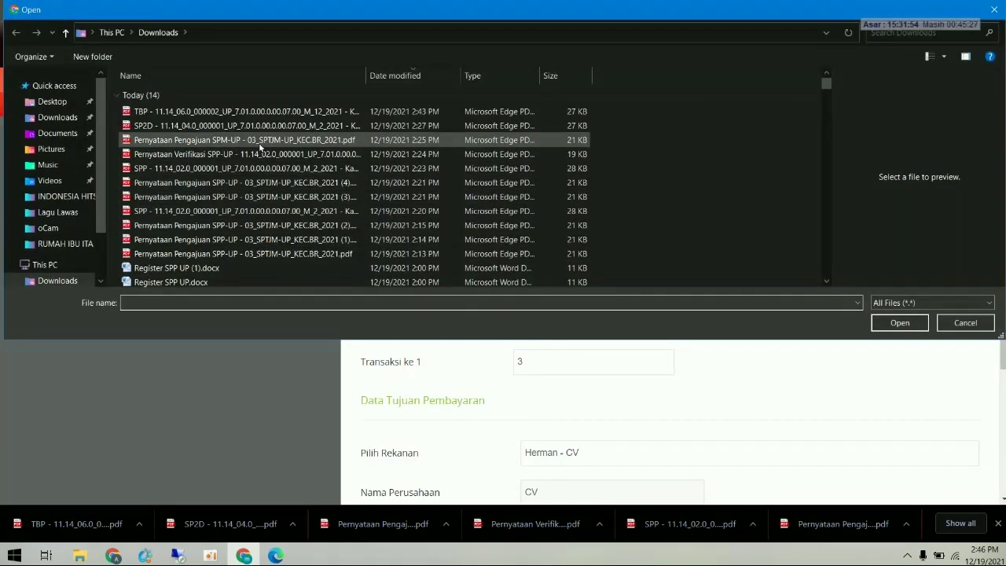
double_click(261, 141)
click(543, 358)
key(BackSpace)
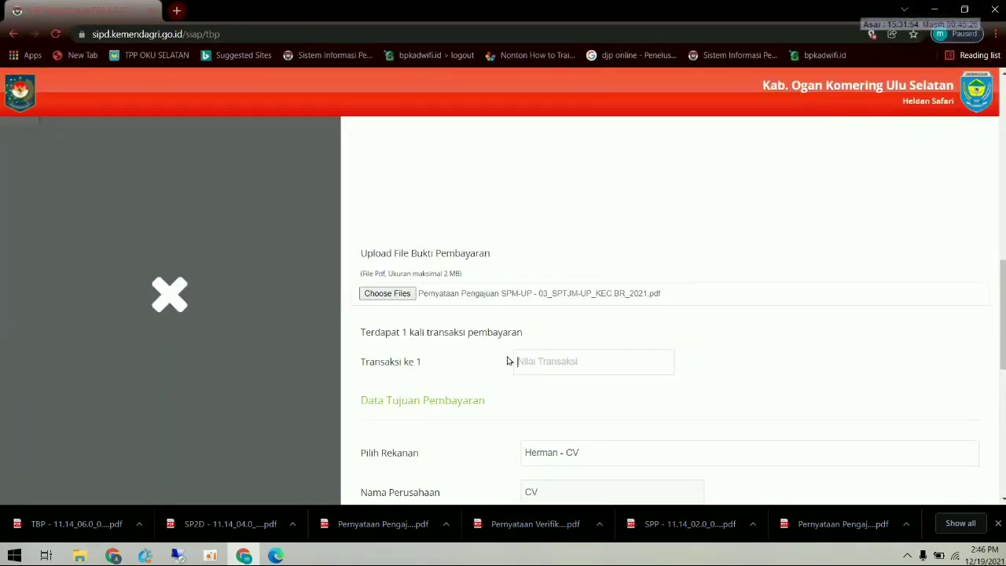
text(1)
- Save TBP 000003 via Transfer and confirm the successful save
scroll(621, 382, down, 2)
scroll(626, 388, up, 2)
scroll(629, 382, down, 7)
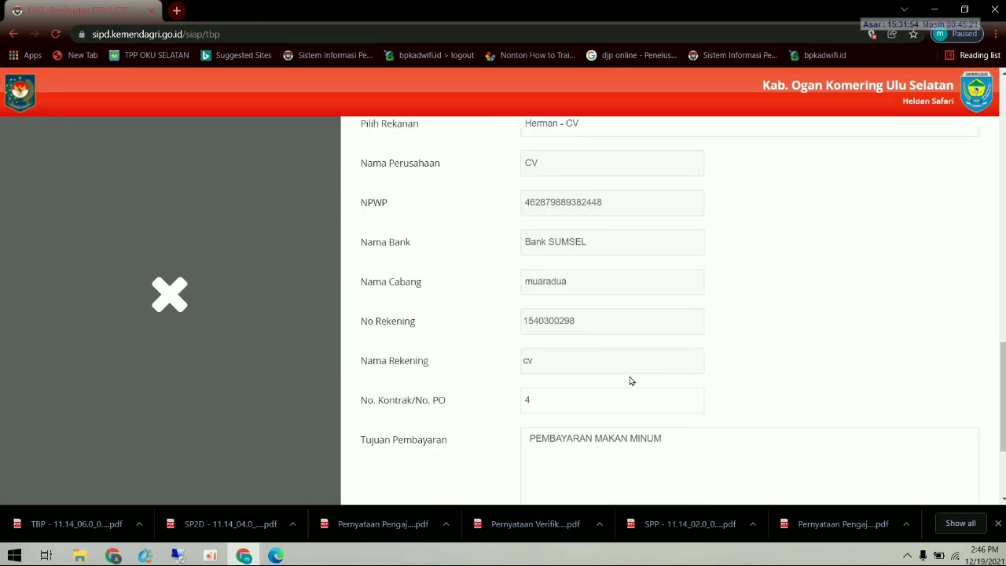
scroll(629, 381, down, 1)
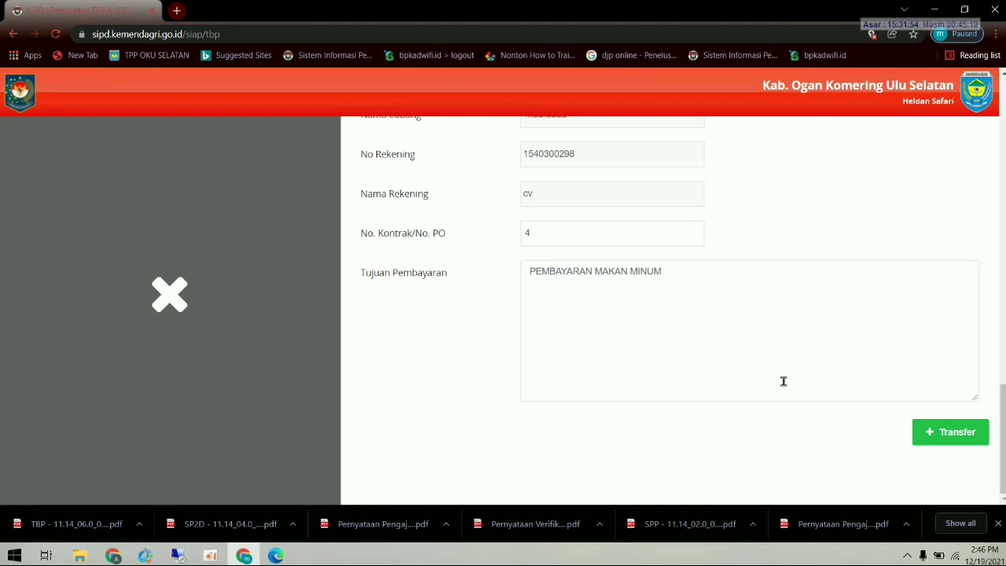
click(943, 431)
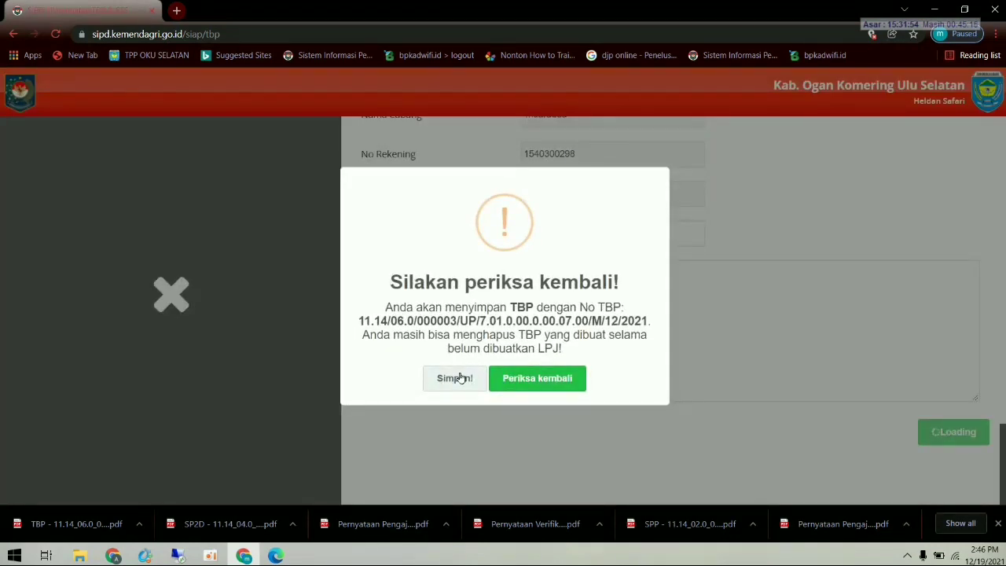
click(456, 378)
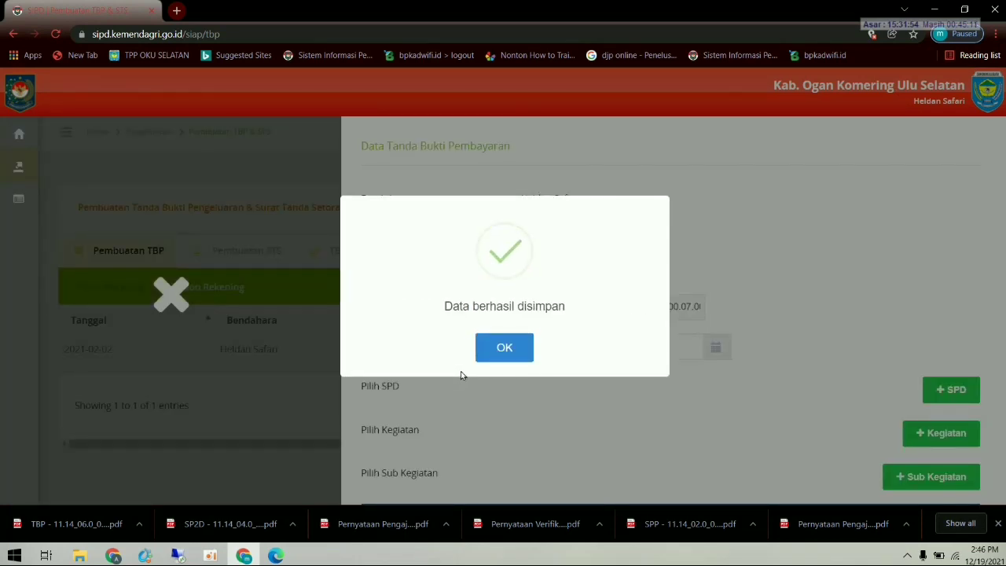
click(504, 349)
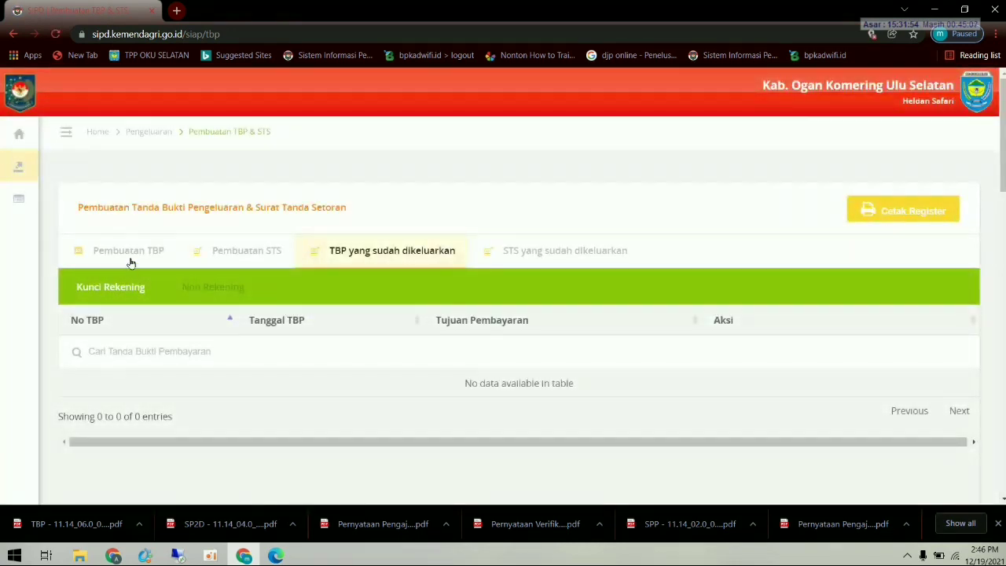
- Check the non-account TBP entries and the still-empty lists of issued STS and TBPs
click(133, 250)
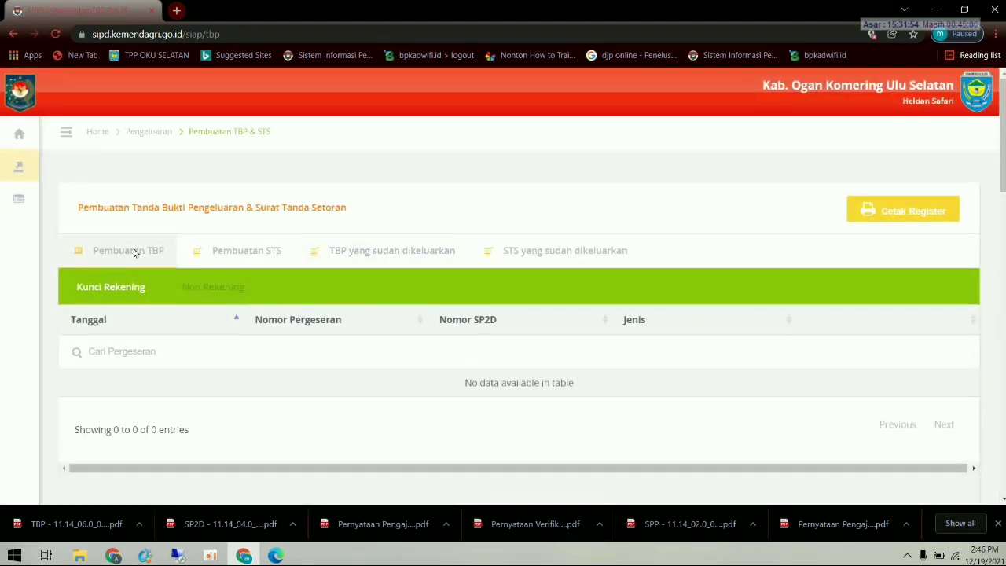
click(206, 288)
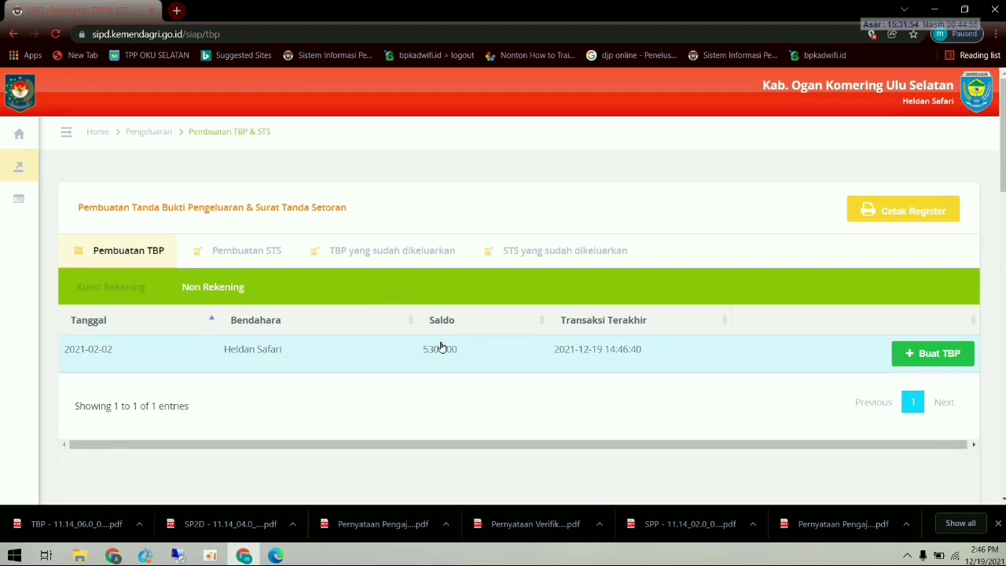
click(554, 253)
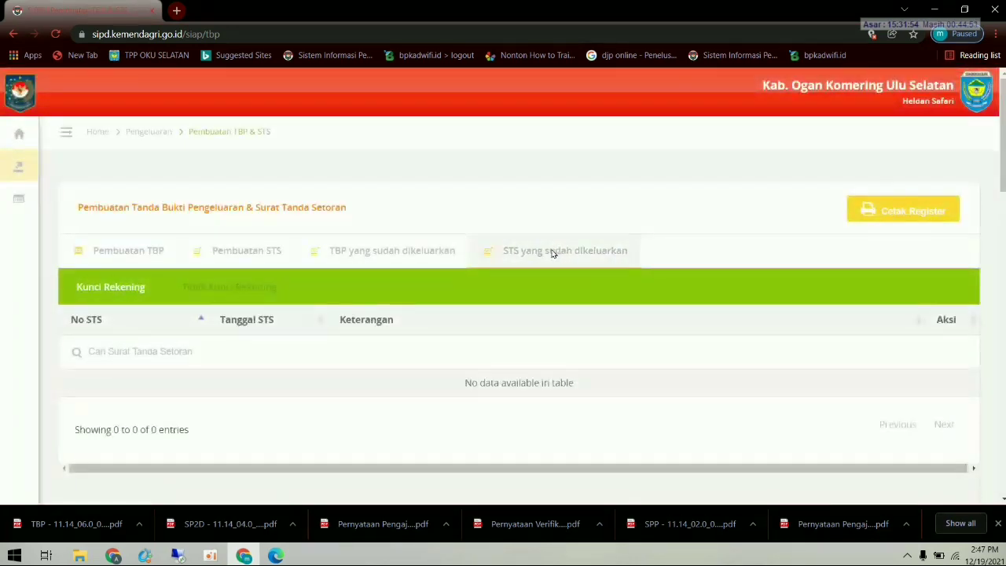
click(426, 254)
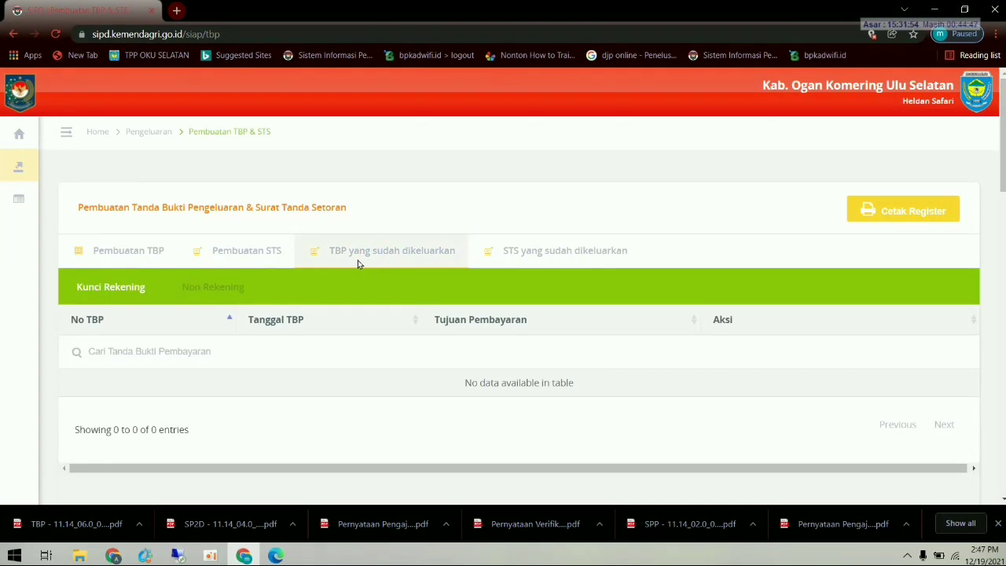
- Go to the Buku Kas Umum page under expenditure administration
click(37, 173)
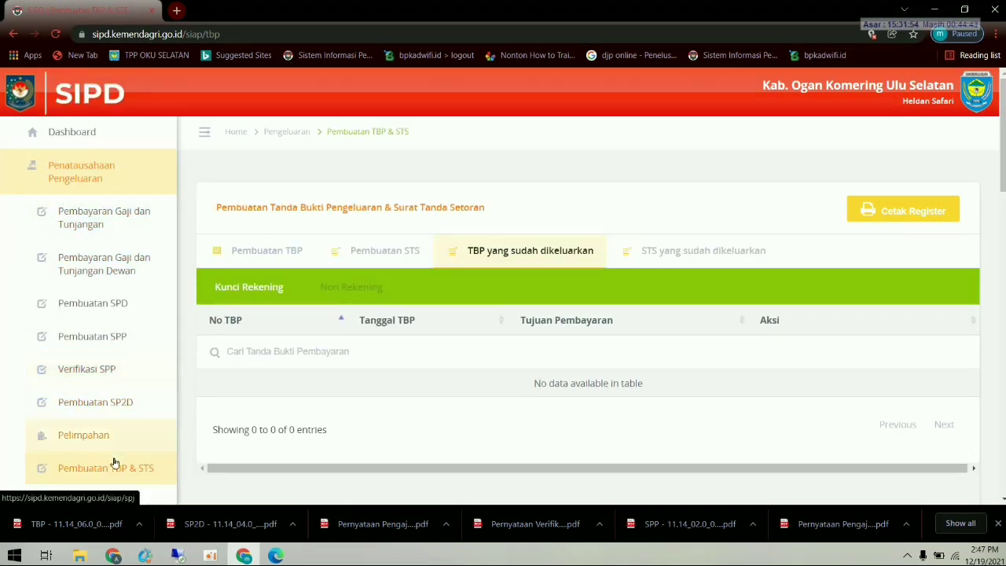
scroll(117, 460, down, 2)
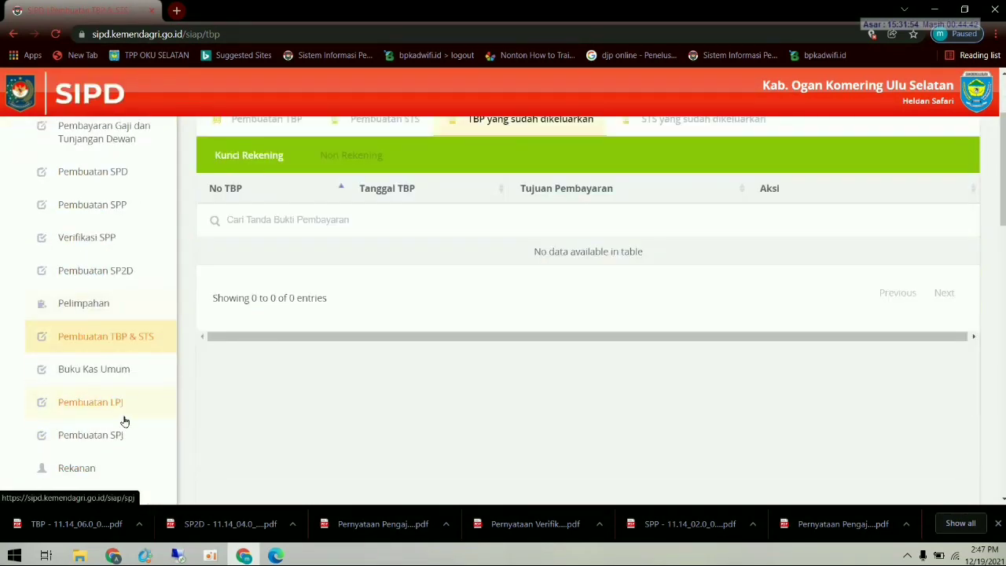
click(132, 374)
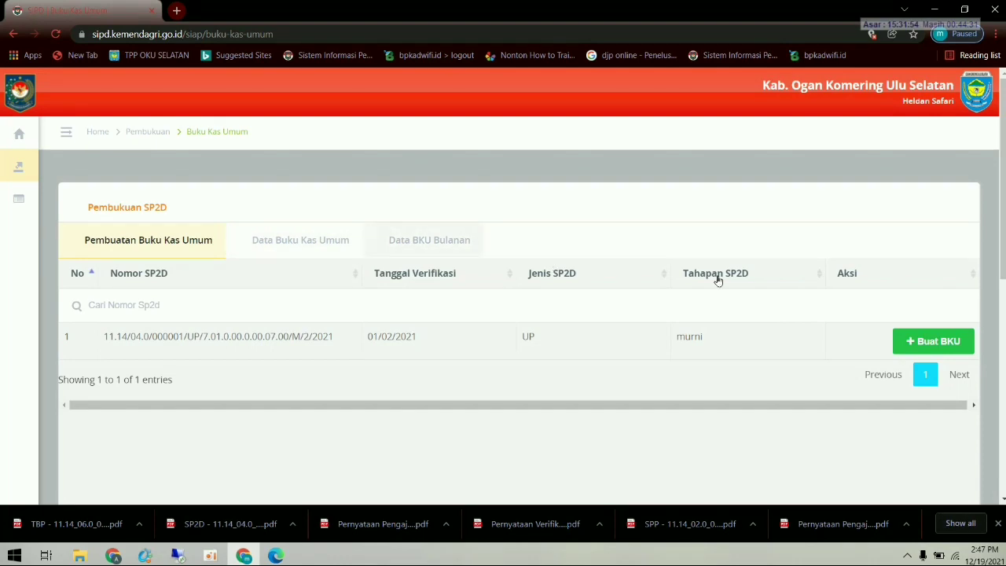
- Create a Buku Kas Umum for the UP SP2D dated 03/02/2021 and submit it
click(926, 341)
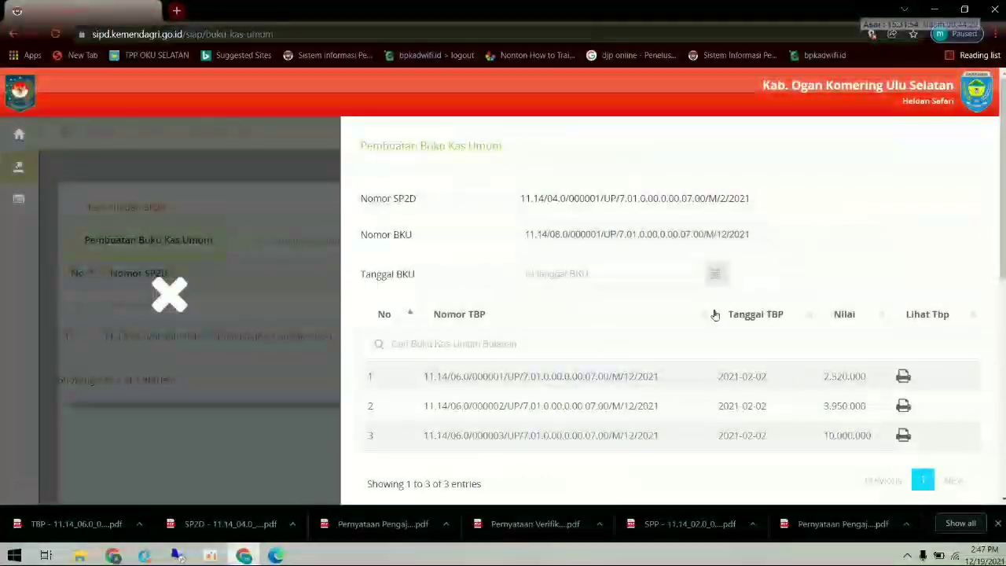
click(577, 273)
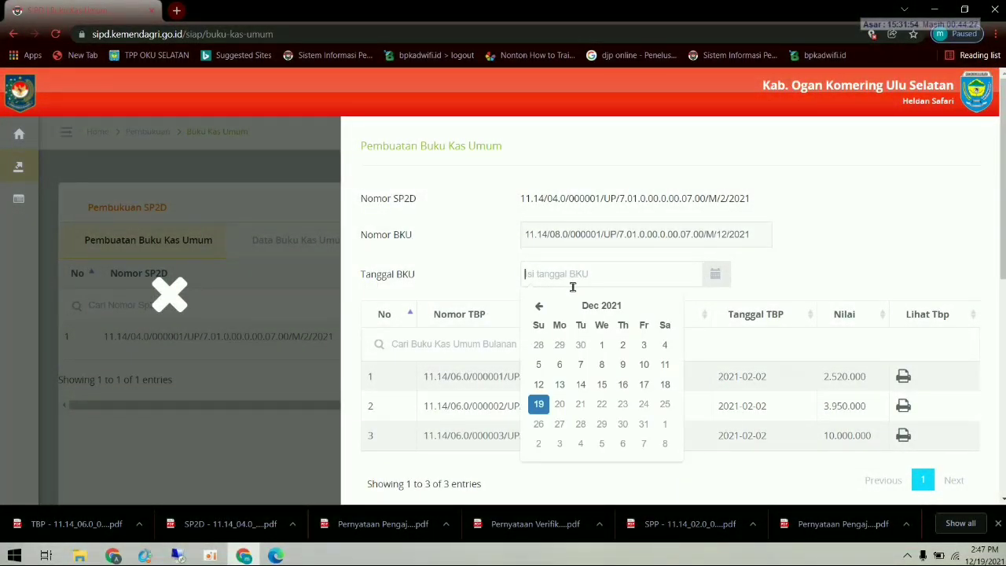
click(540, 307)
click(541, 307)
click(540, 307)
click(540, 307)
click(540, 307)
click(540, 307)
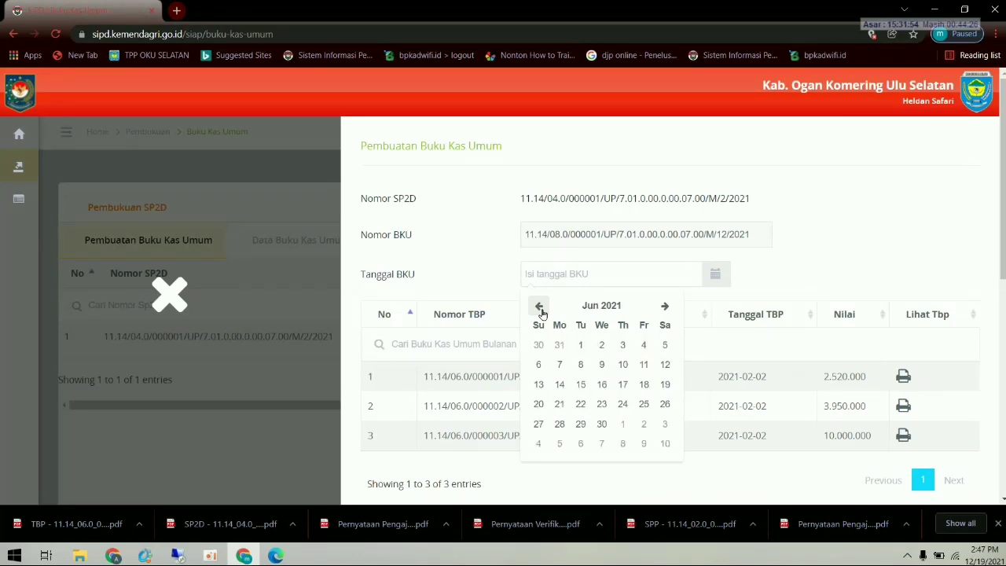
click(540, 308)
click(540, 307)
click(541, 308)
click(540, 307)
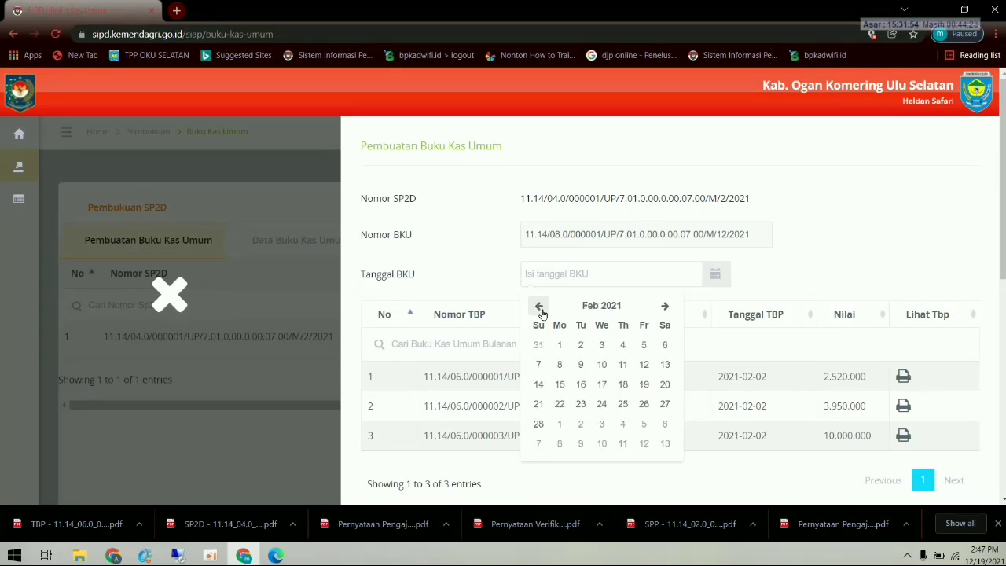
click(601, 347)
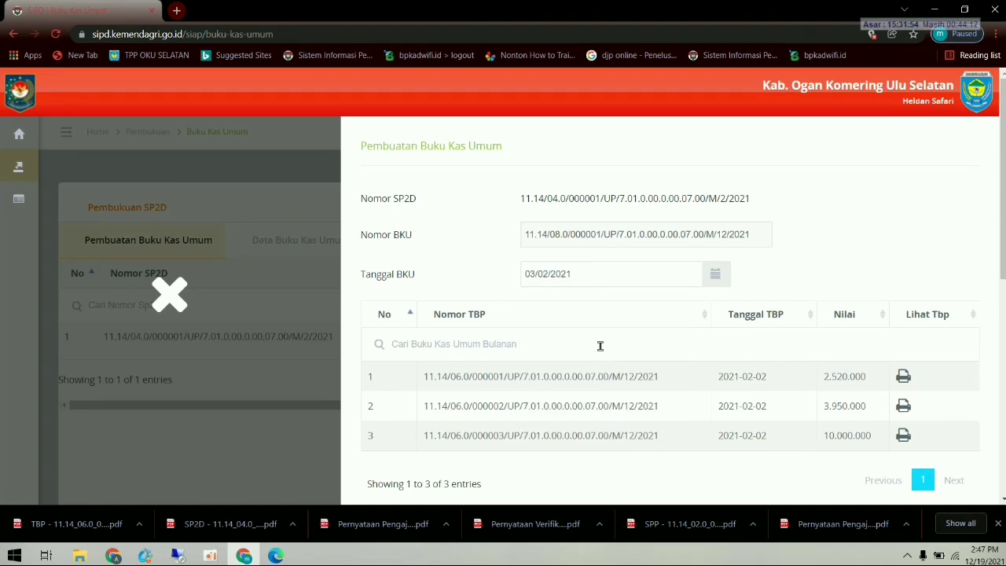
scroll(539, 369, down, 2)
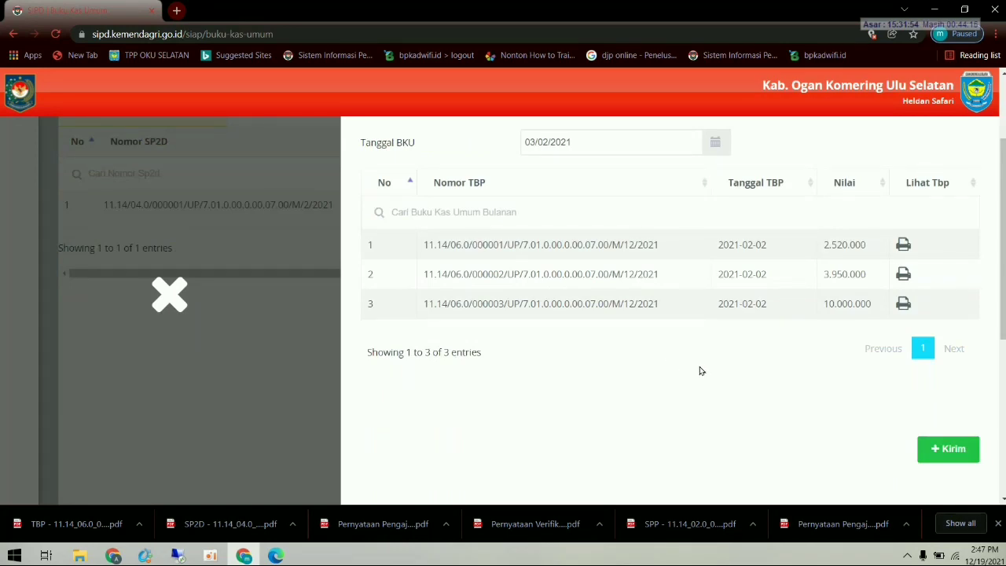
scroll(698, 369, up, 2)
scroll(755, 353, down, 3)
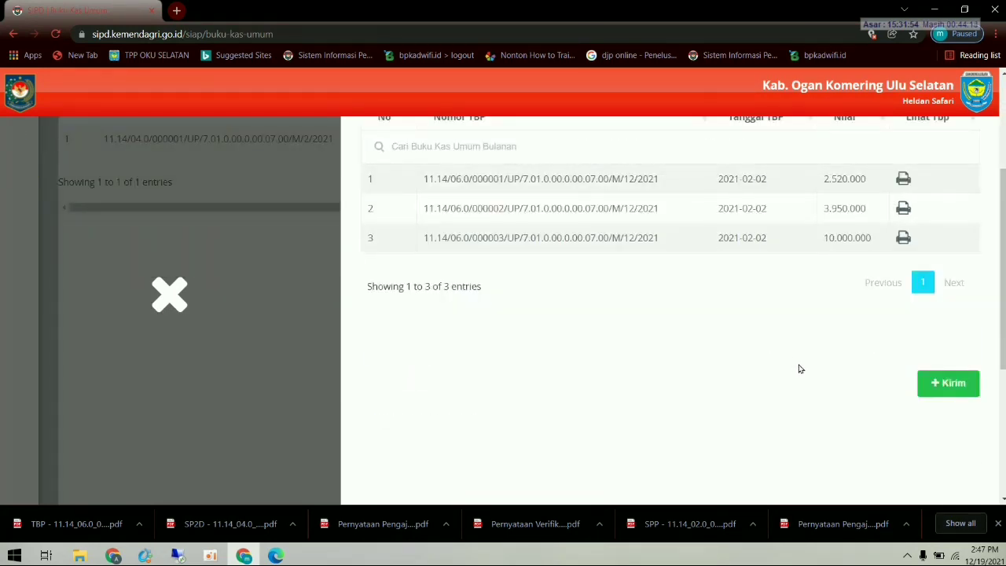
click(950, 382)
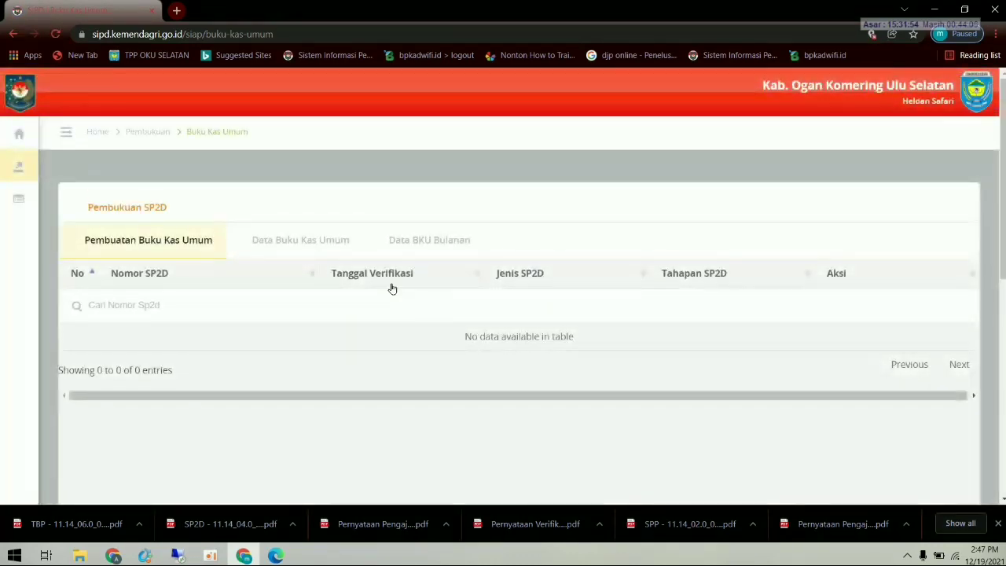
- Print the saved BKU entry and open the downloaded report PDF
click(310, 242)
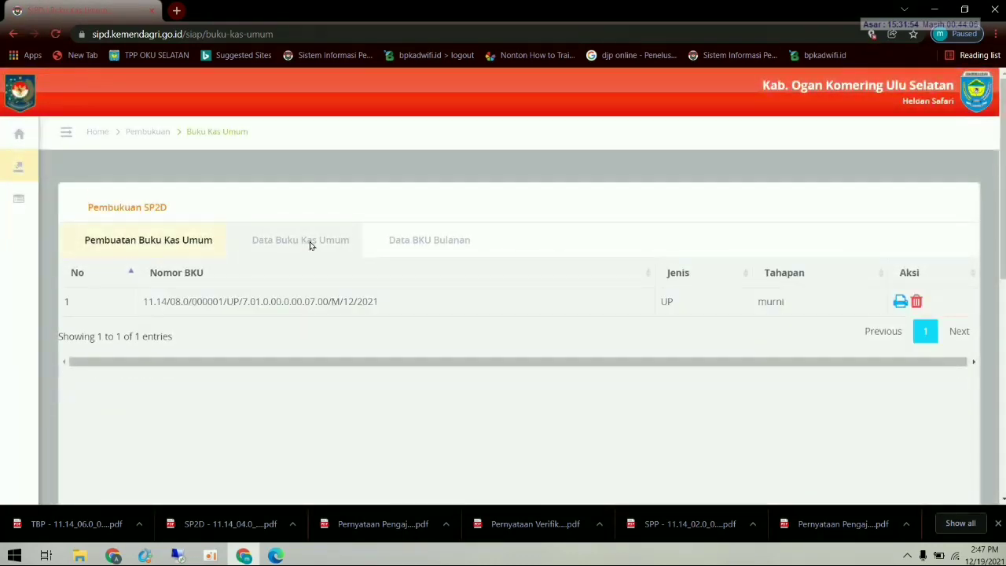
click(901, 302)
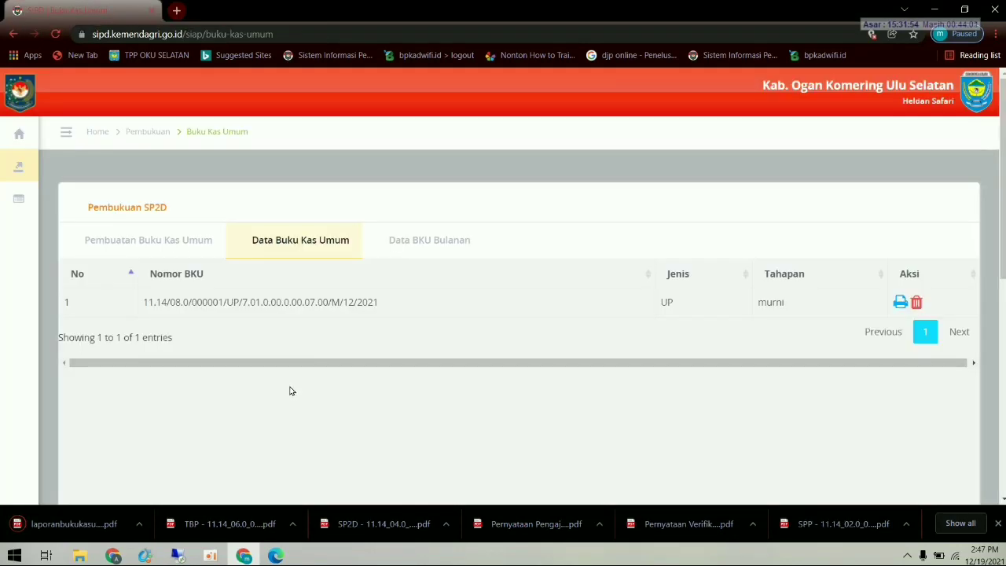
click(87, 522)
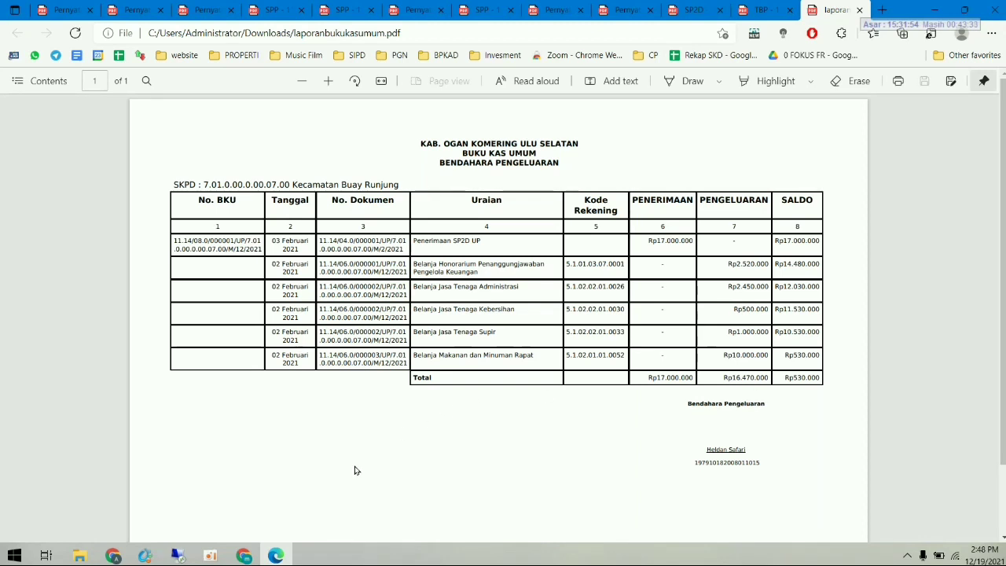
- Return to SIPD in Chrome after reviewing the Rp530.000-balance report
click(254, 557)
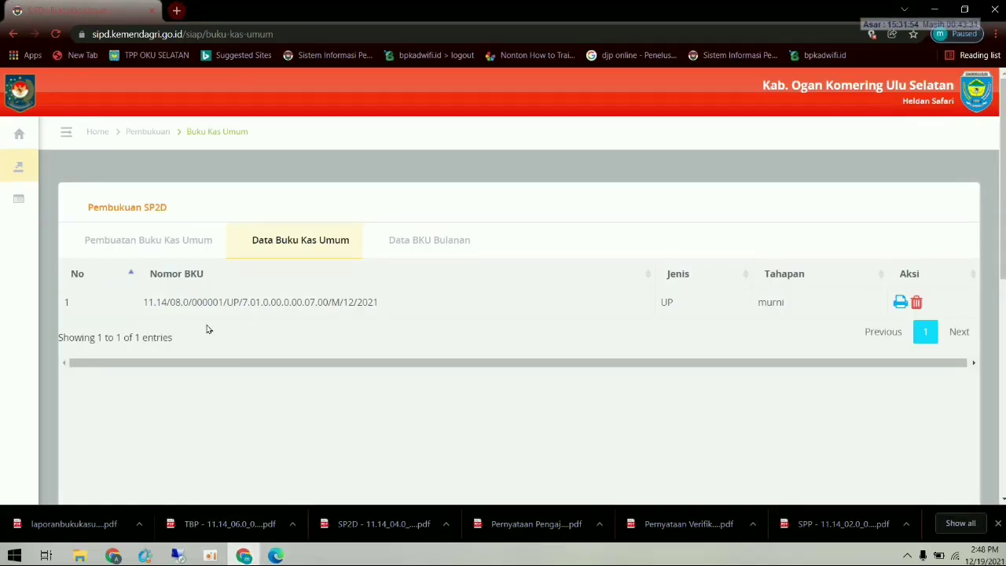
- Go to the Pembuatan LPJ page under expenditure administration
mouse_move(36, 179)
click(68, 173)
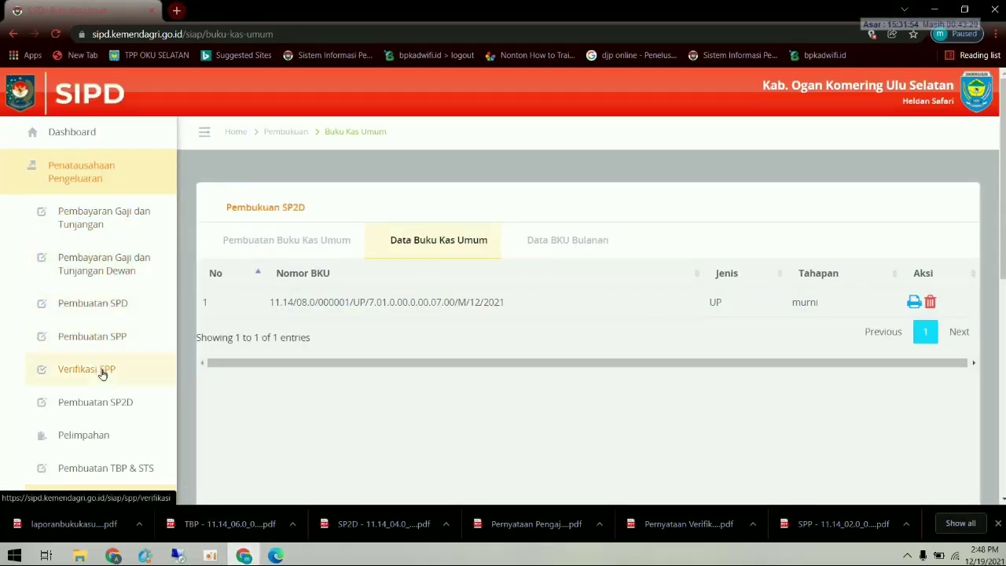
scroll(102, 375, down, 2)
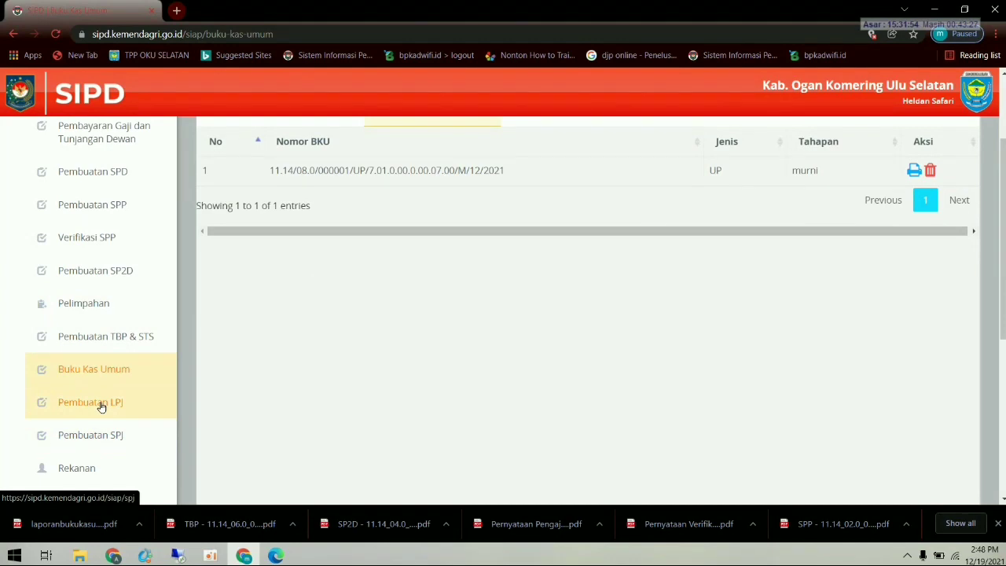
click(100, 406)
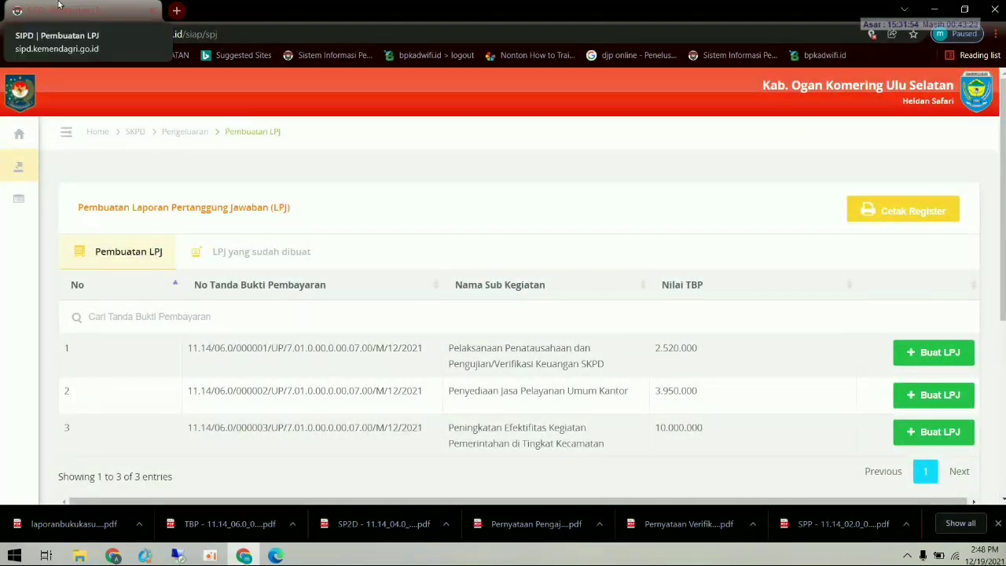
- Start the LPJ for the first TBP dated 2021/02/03 and open the proof file picker
click(936, 354)
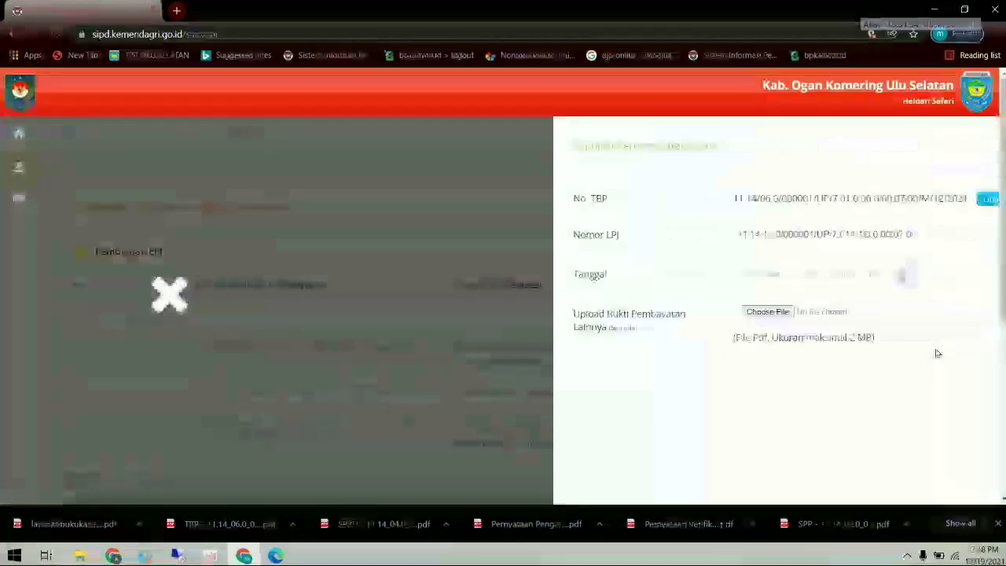
click(660, 271)
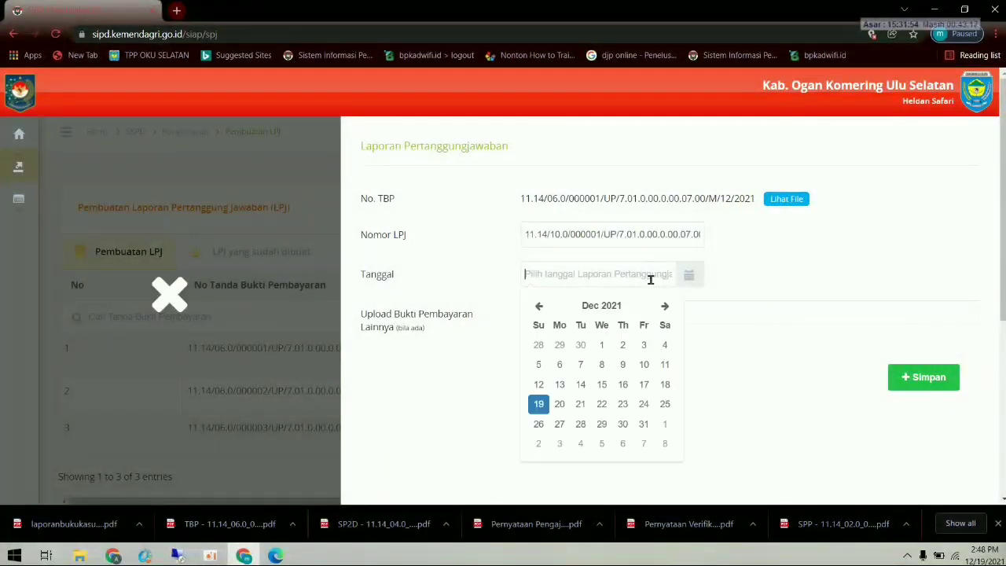
click(541, 306)
click(541, 306)
click(541, 306)
click(541, 306)
click(541, 306)
click(541, 306)
click(541, 306)
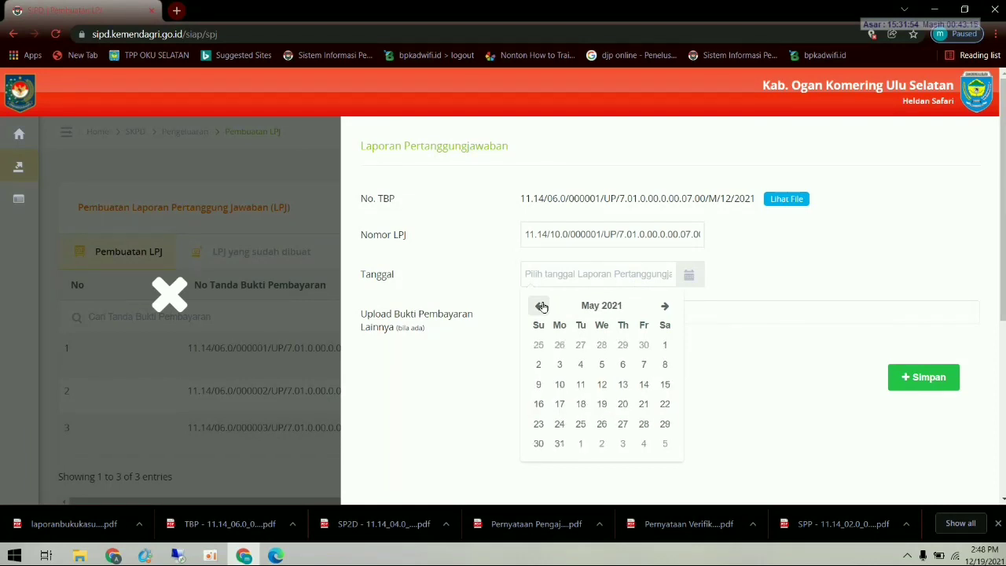
click(541, 306)
click(541, 306)
click(541, 306)
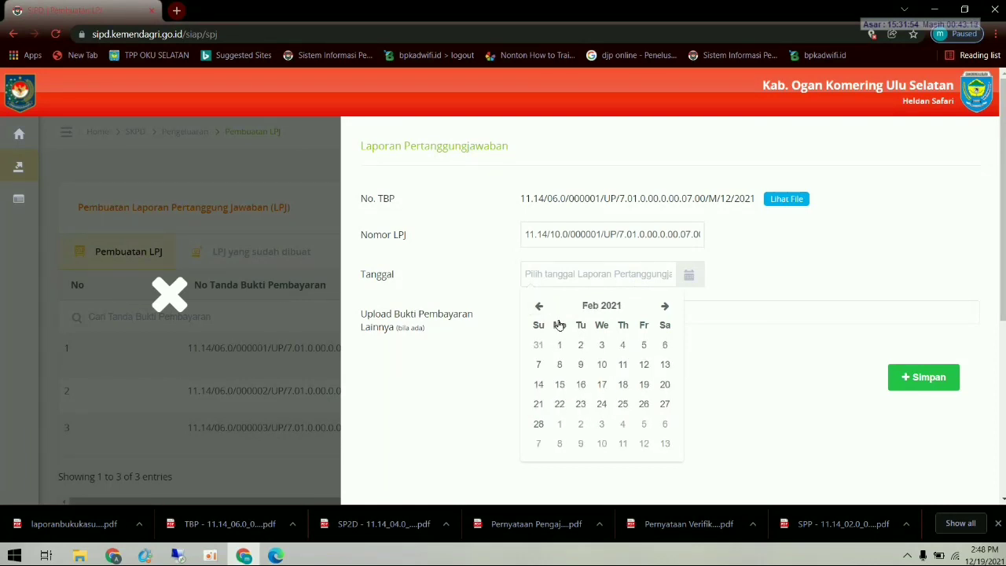
click(607, 349)
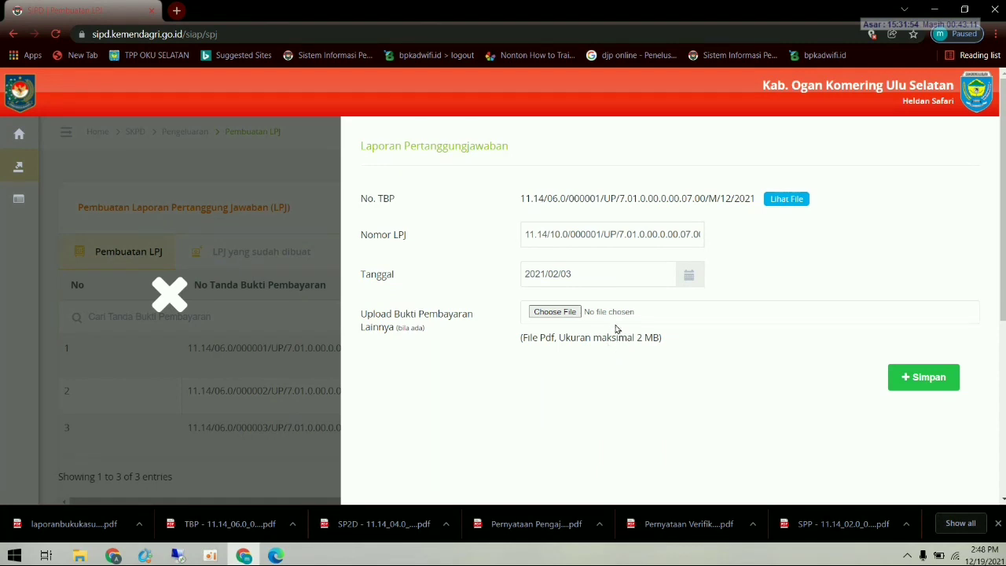
click(567, 312)
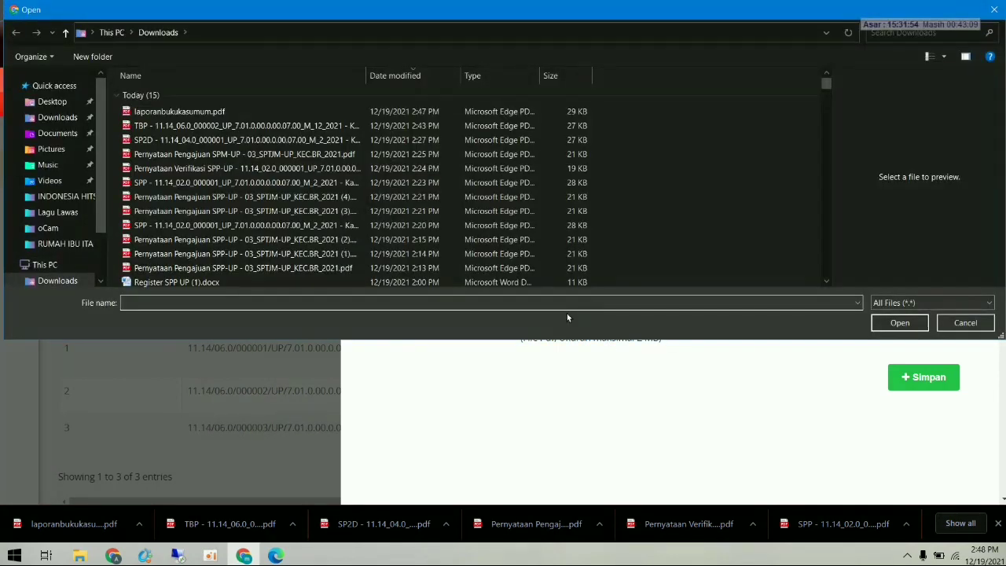
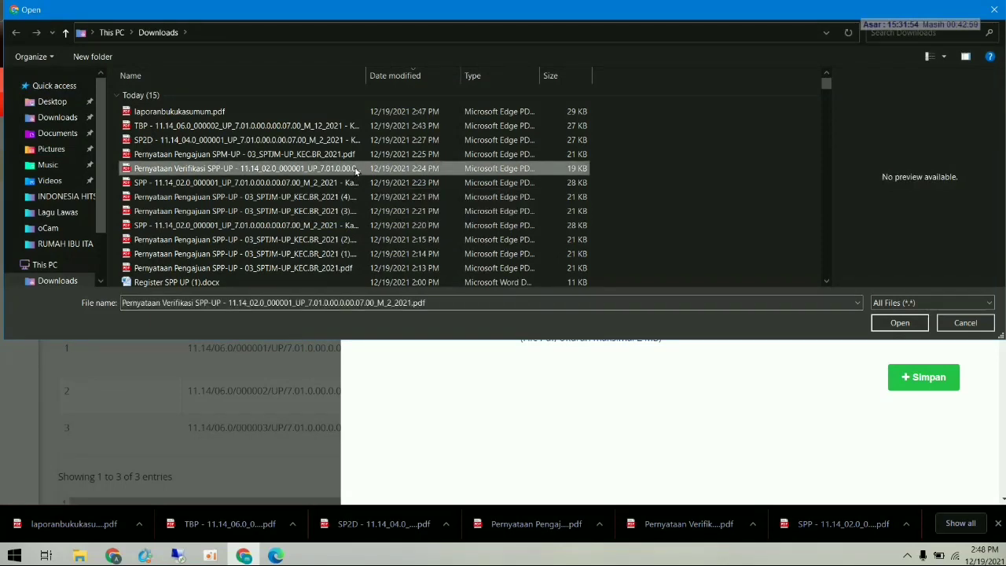
- Attach the Pernyataan Verifikasi PDF and save the LPJ for TBP 000001
double_click(356, 169)
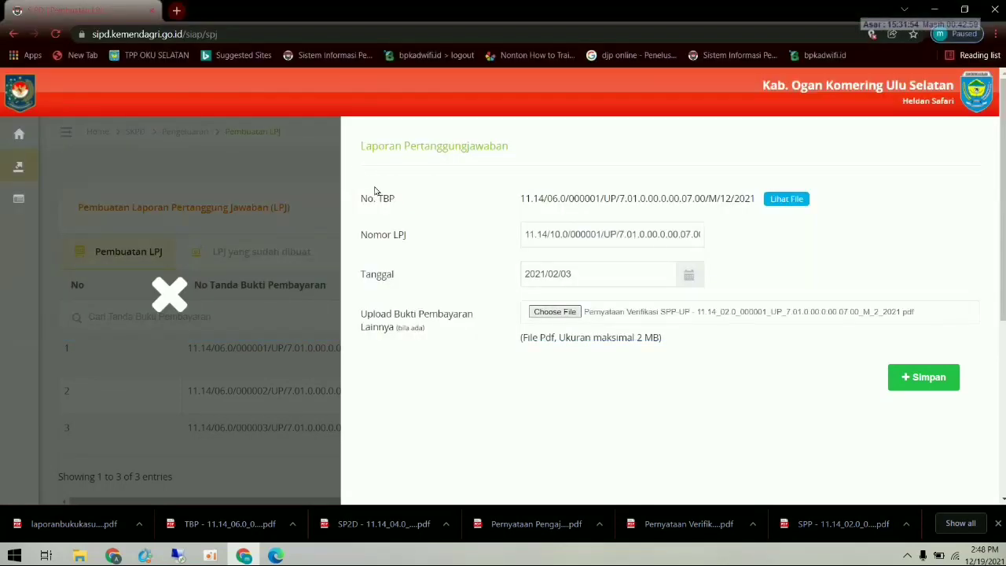
click(924, 377)
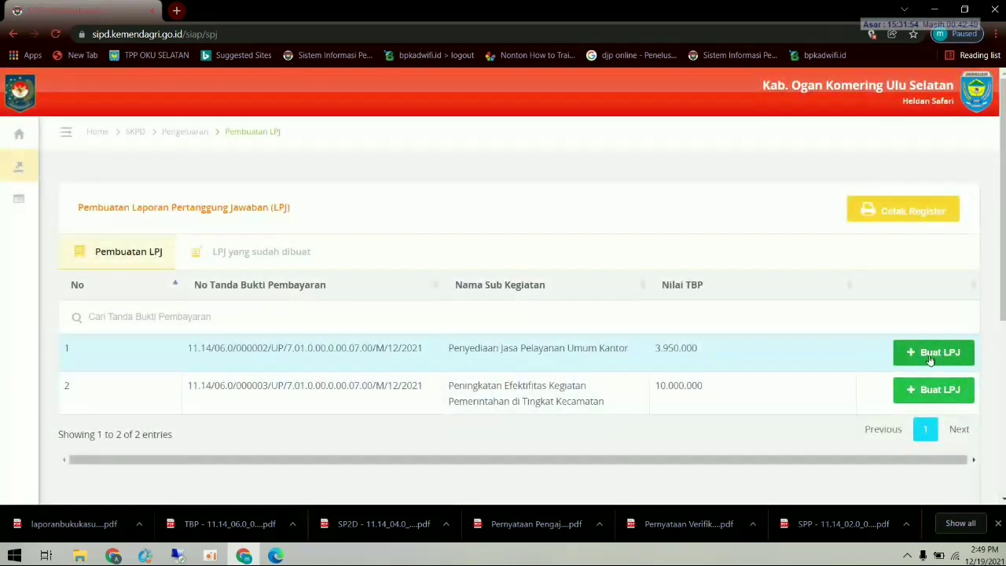
- Save the LPJ for TBP 000002 dated 3 February 2021 with the verification statement PDF attached
click(928, 358)
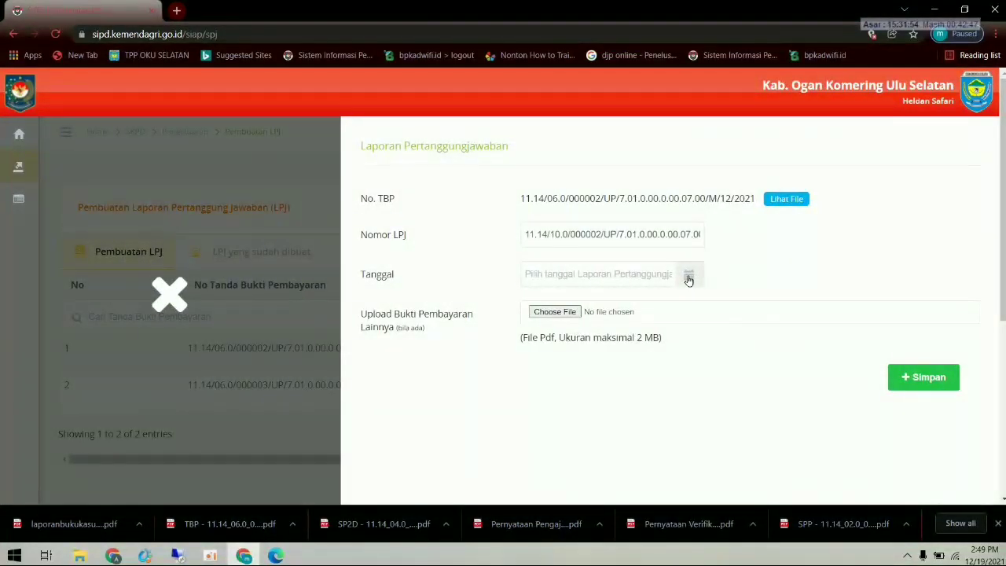
click(637, 276)
click(538, 305)
click(538, 305)
click(538, 305)
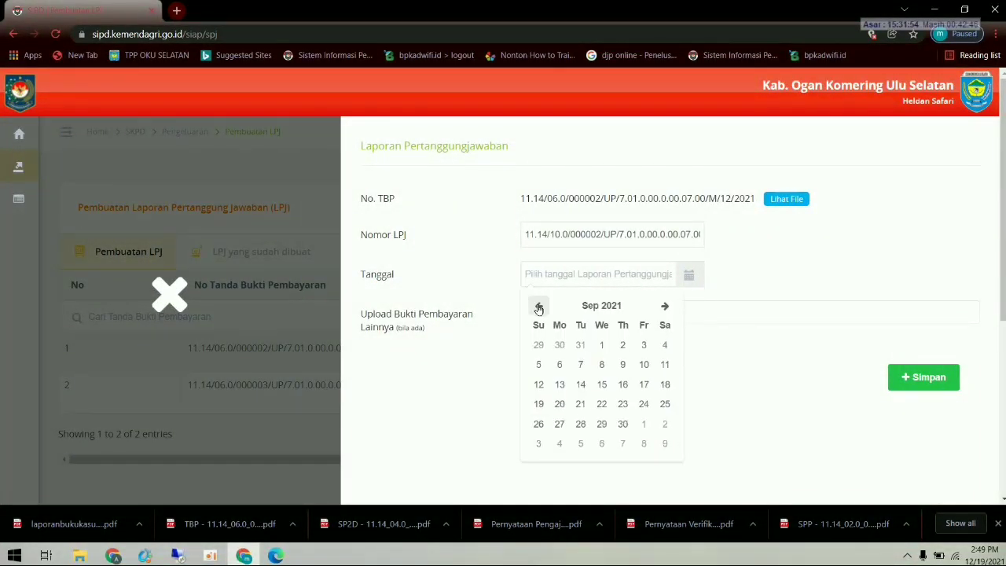
click(538, 306)
click(539, 306)
click(538, 306)
click(539, 306)
click(539, 305)
click(538, 306)
click(539, 306)
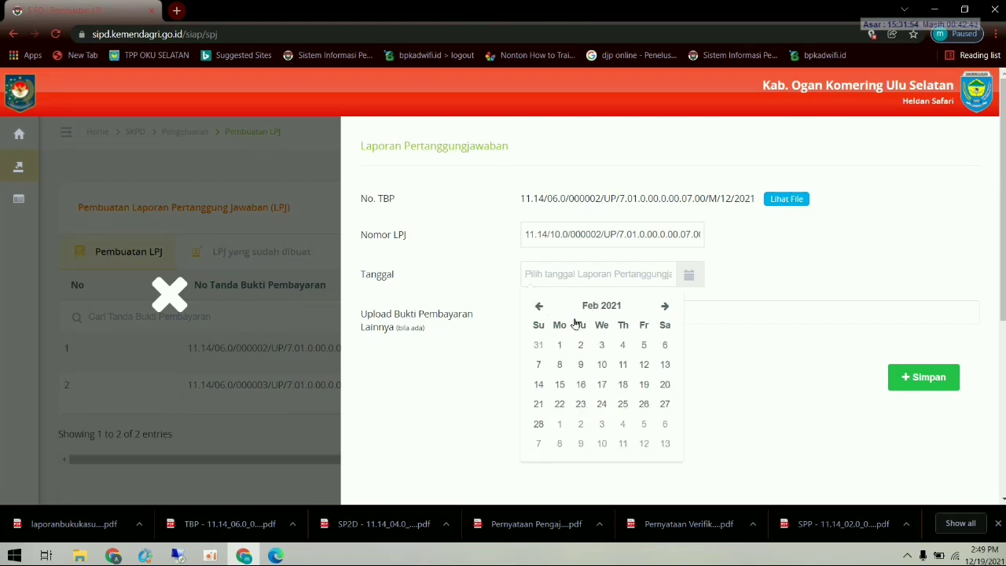
click(604, 346)
click(555, 313)
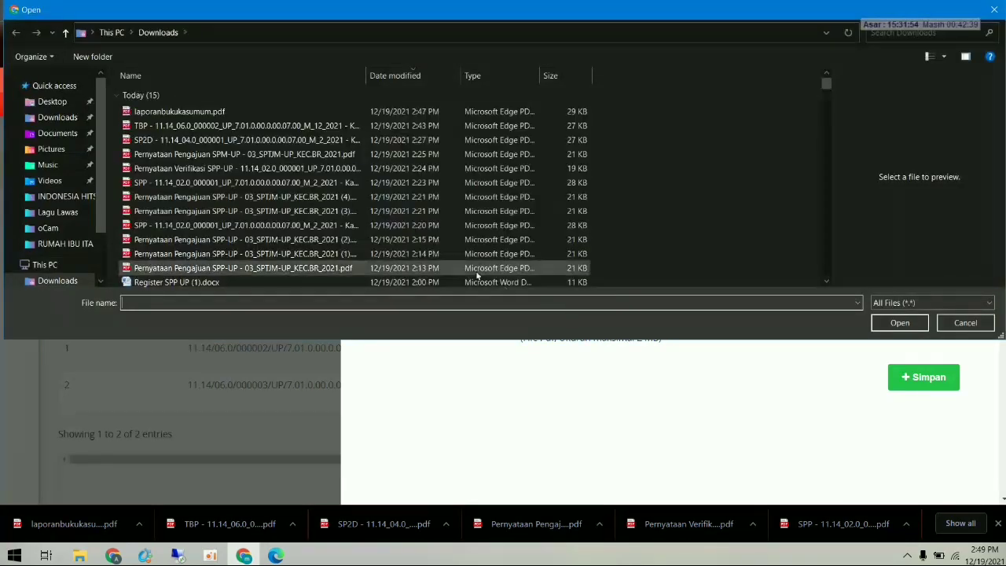
double_click(241, 168)
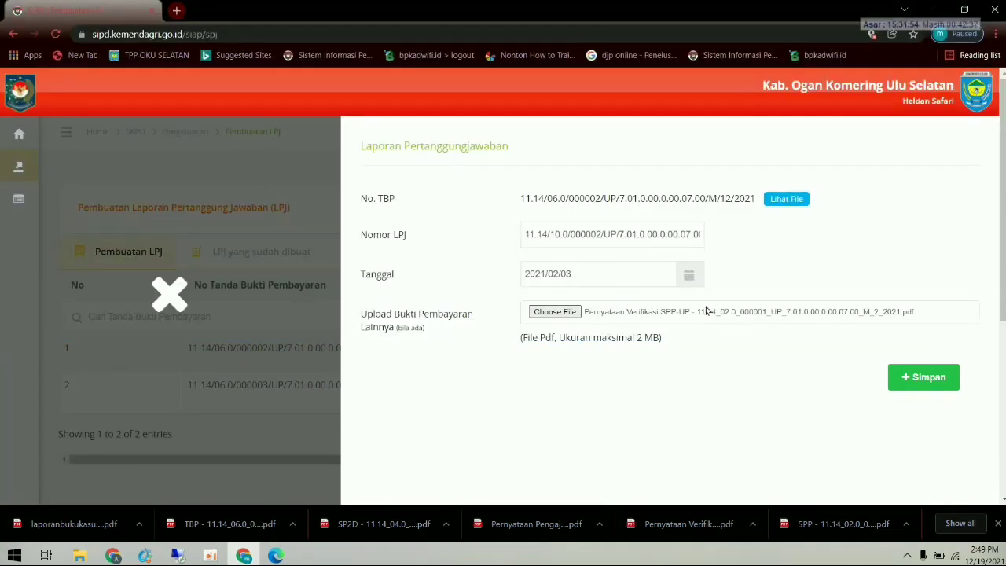
click(922, 375)
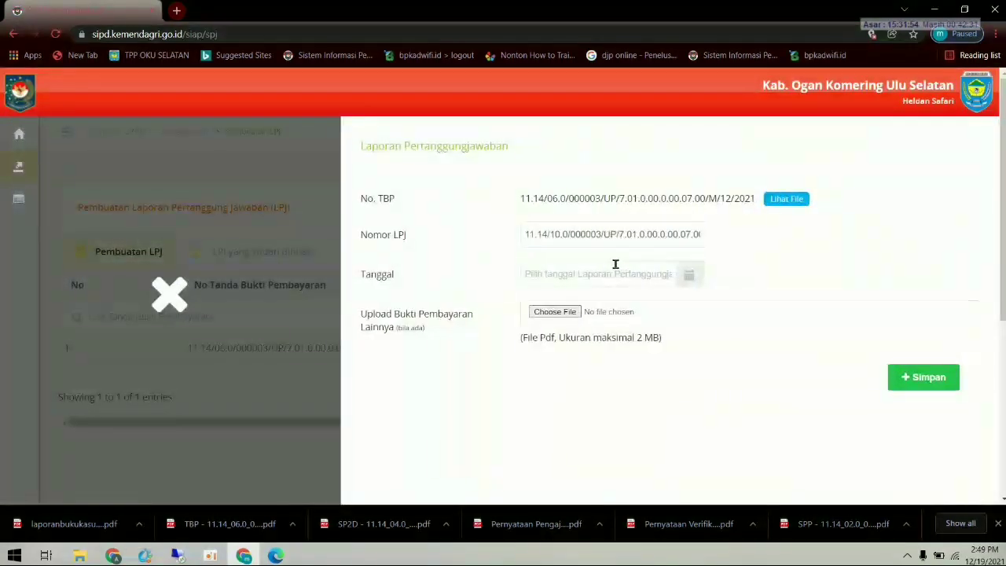
- Save the LPJ for TBP 000003 dated 3 February 2021 with the TBP PDF attached
click(632, 276)
click(540, 305)
click(540, 305)
click(540, 305)
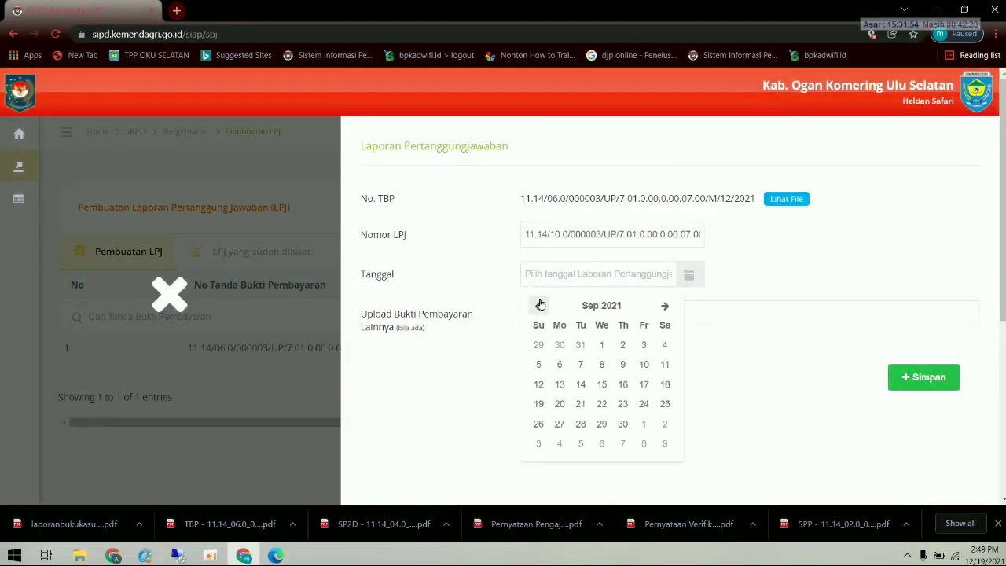
click(540, 305)
click(540, 305)
click(540, 305)
click(540, 305)
click(540, 305)
click(540, 306)
click(540, 305)
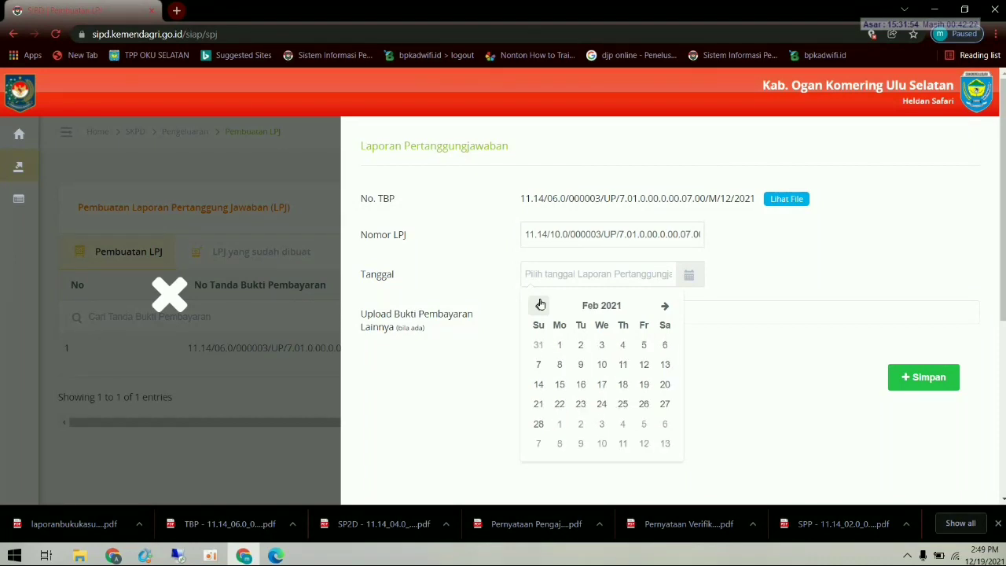
click(603, 345)
click(547, 313)
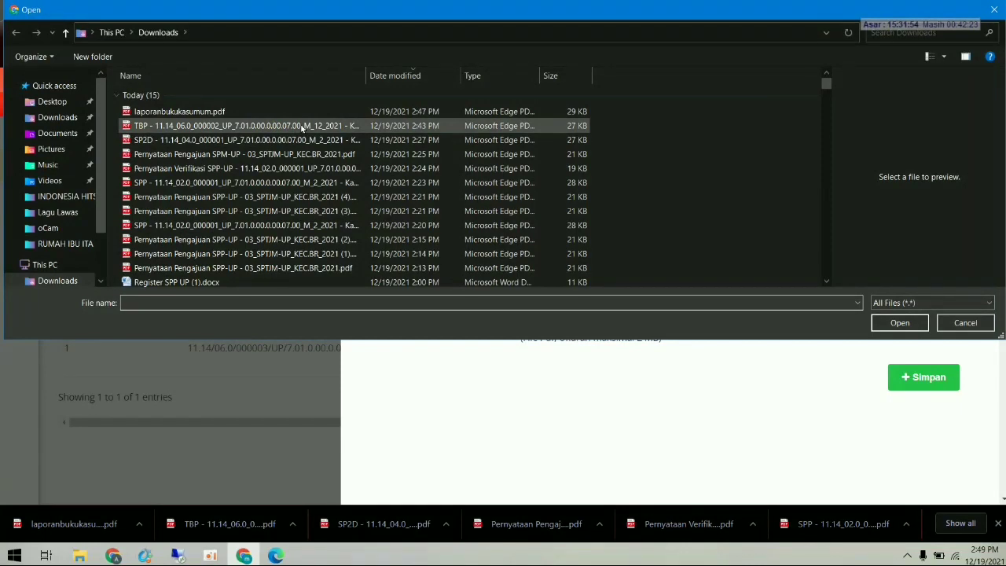
double_click(303, 127)
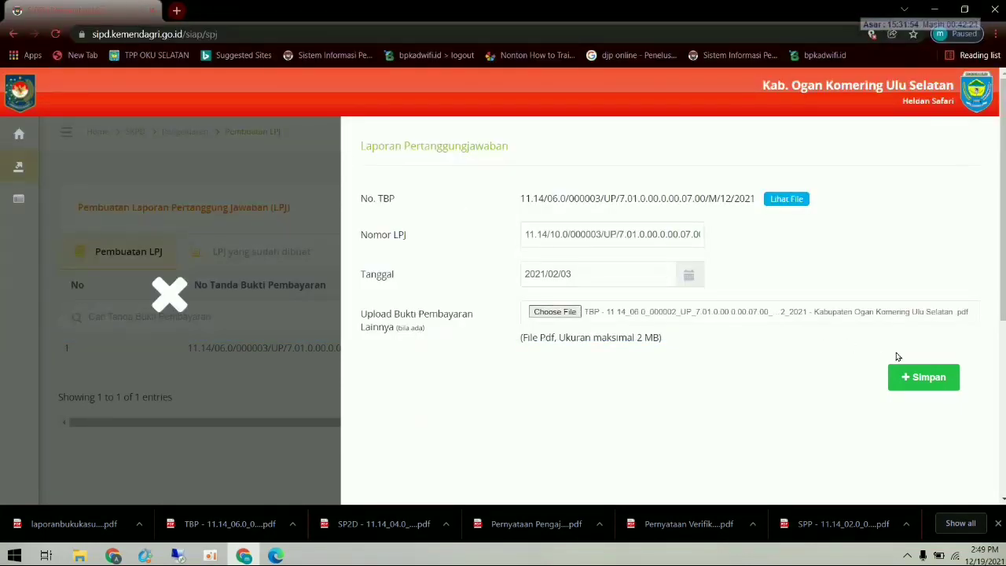
click(919, 377)
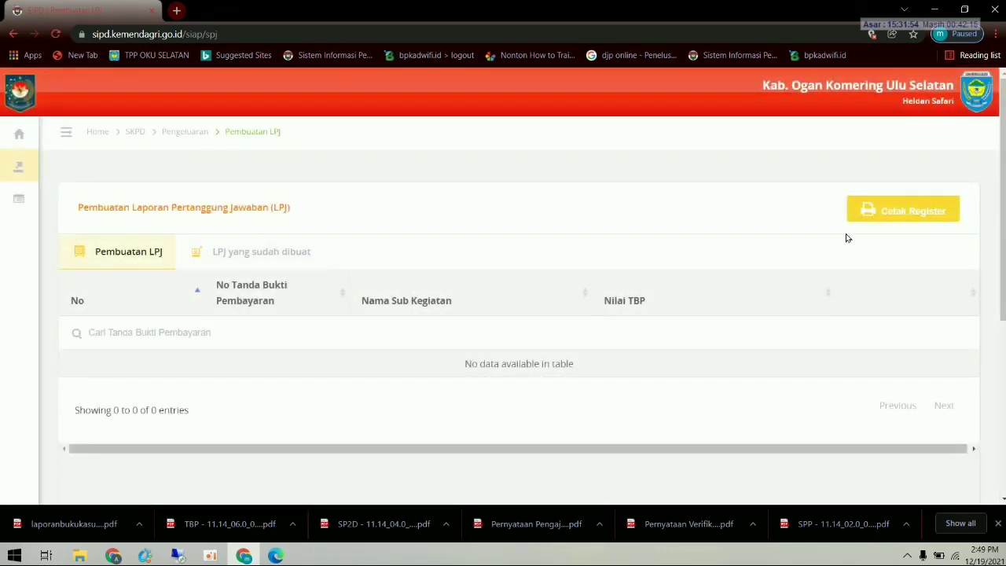
- Choose the treasurer and set the LPJ register period to Februari 2021
click(906, 217)
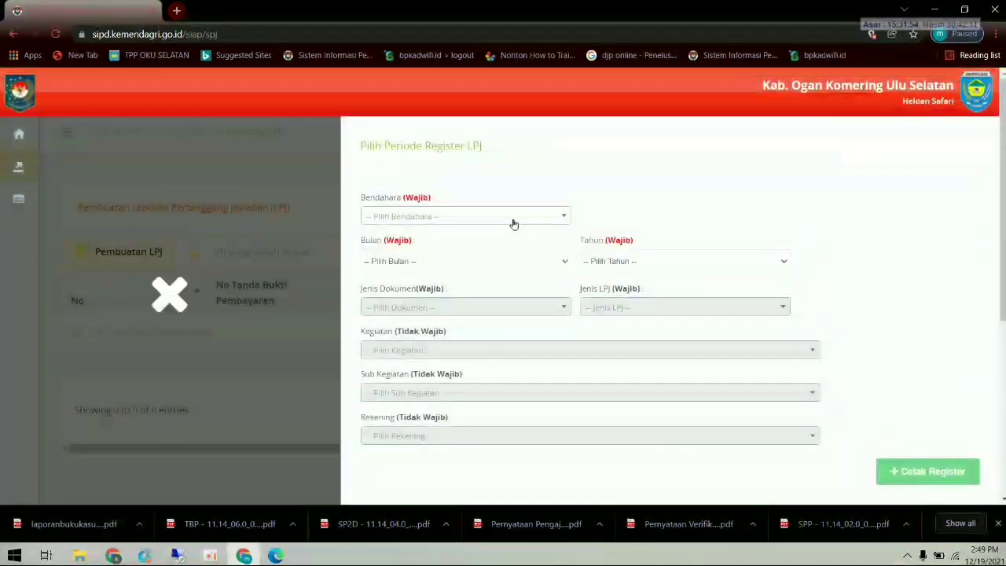
click(512, 217)
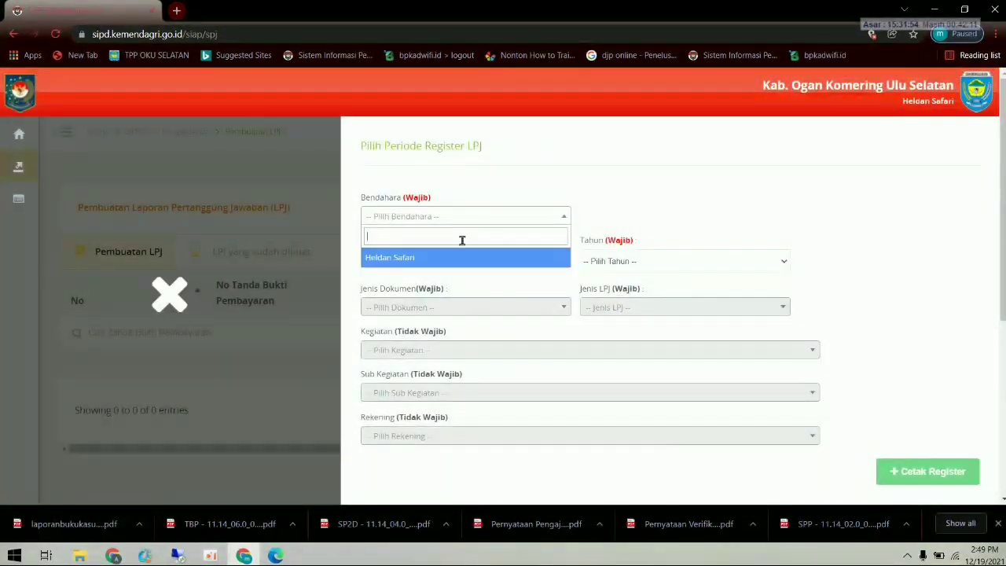
click(444, 257)
click(438, 263)
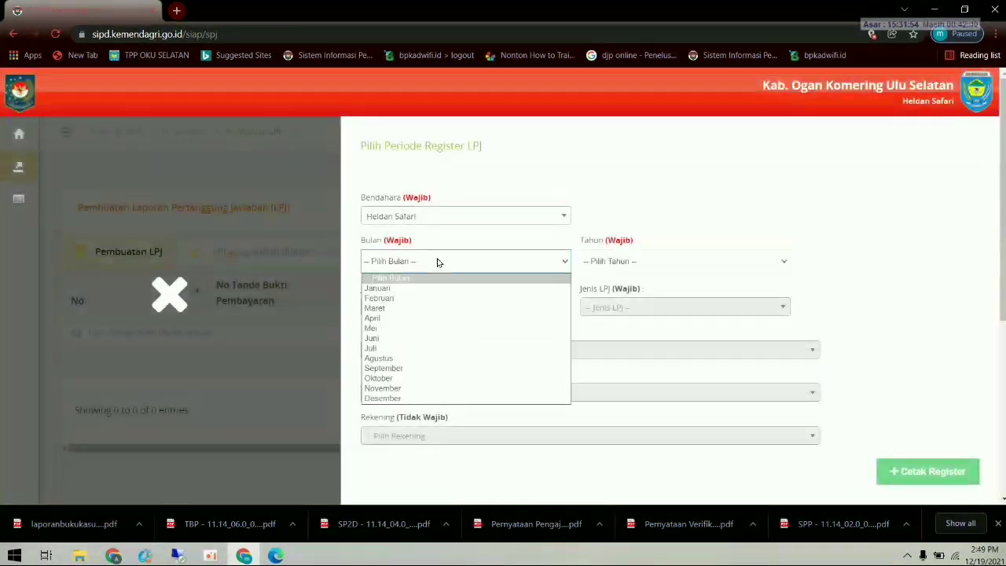
click(405, 299)
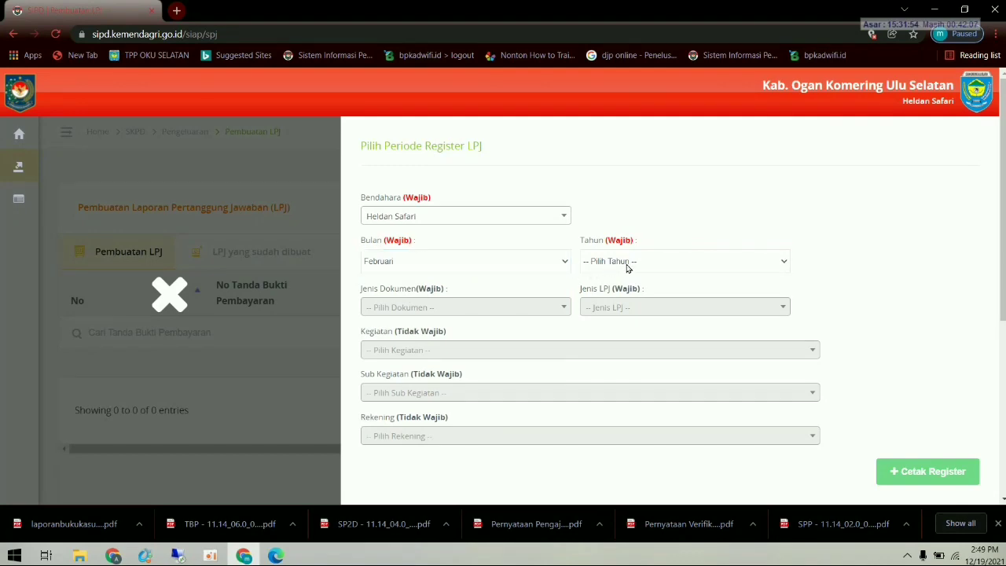
click(626, 264)
click(616, 288)
- Include ALL document types and all activities (0 - Semua) in the register
click(467, 307)
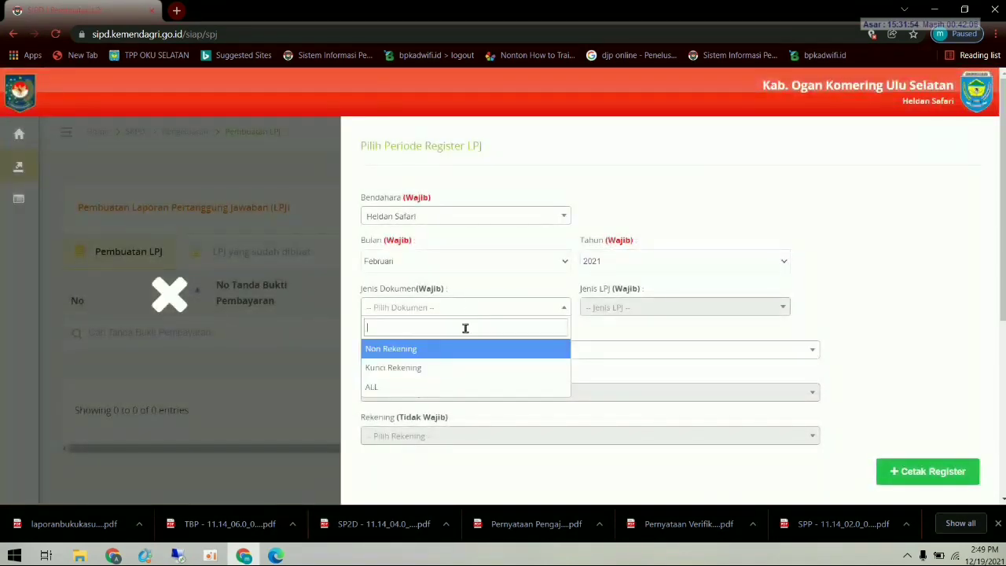
click(456, 386)
click(507, 351)
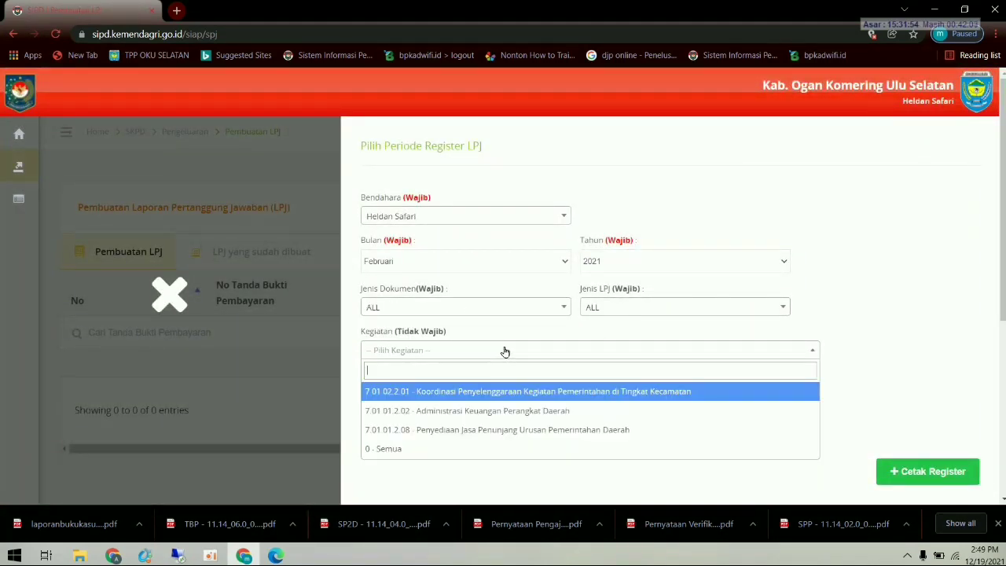
click(415, 445)
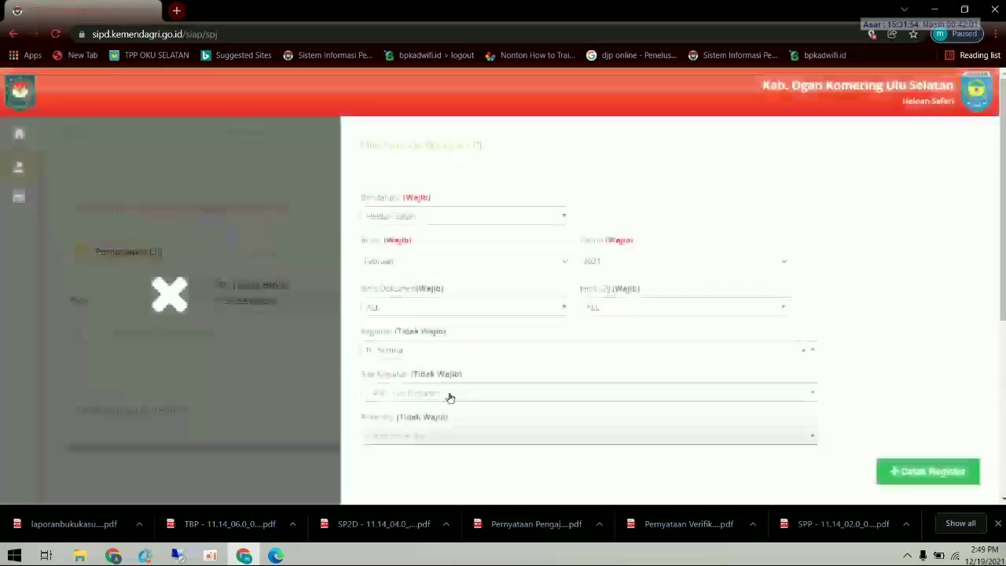
click(449, 393)
click(522, 471)
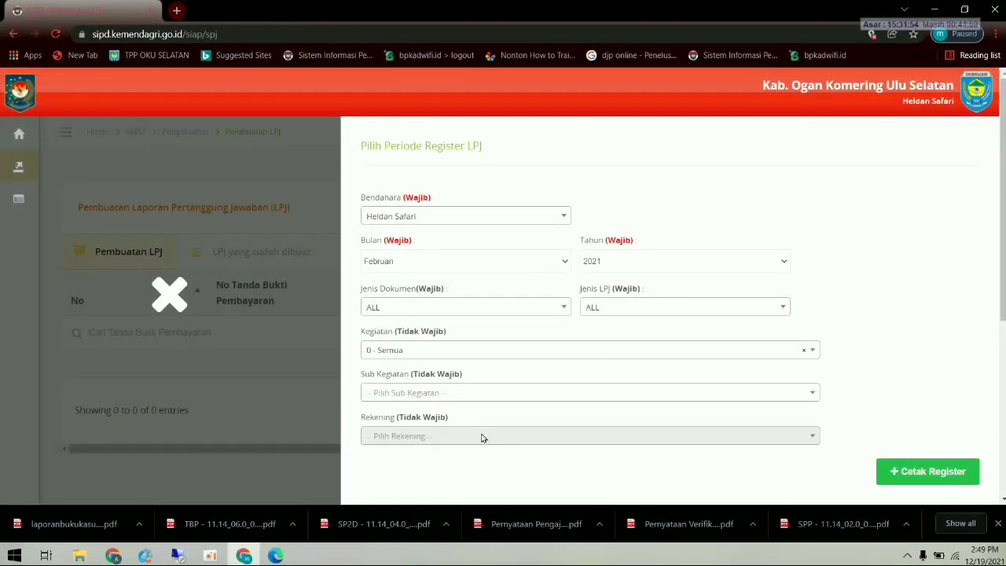
- Generate the register and open the downloaded Register LPJ.pdf
click(927, 473)
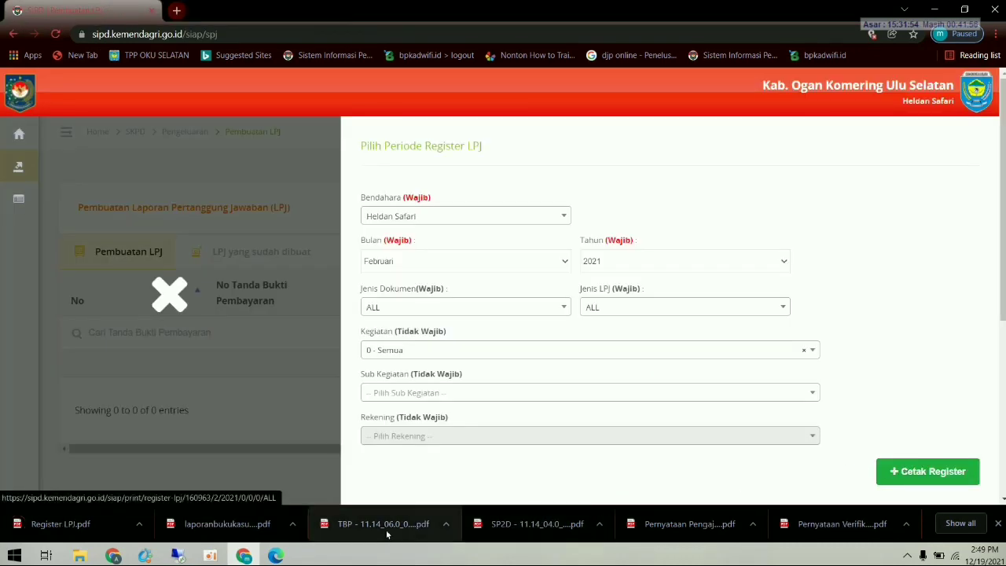
click(93, 526)
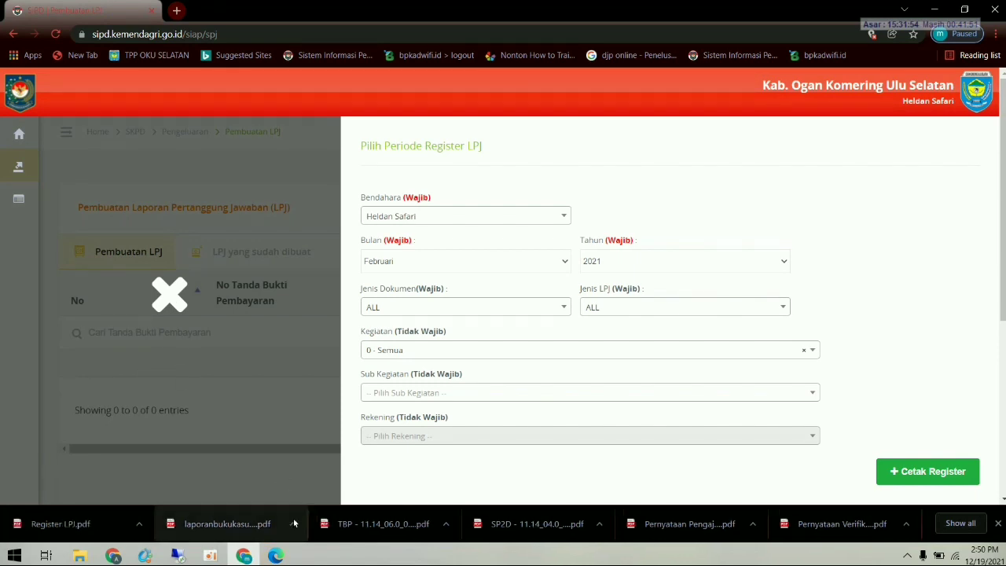
click(275, 554)
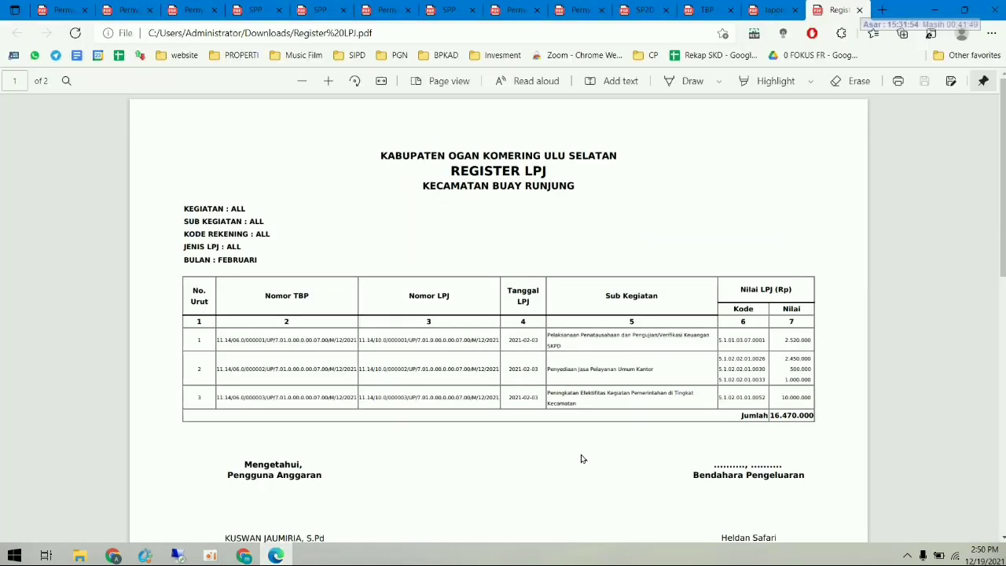
- Review the register's three LPJs totalling 16.470.000, then return to SIPD and close the period panel
scroll(582, 458, down, 1)
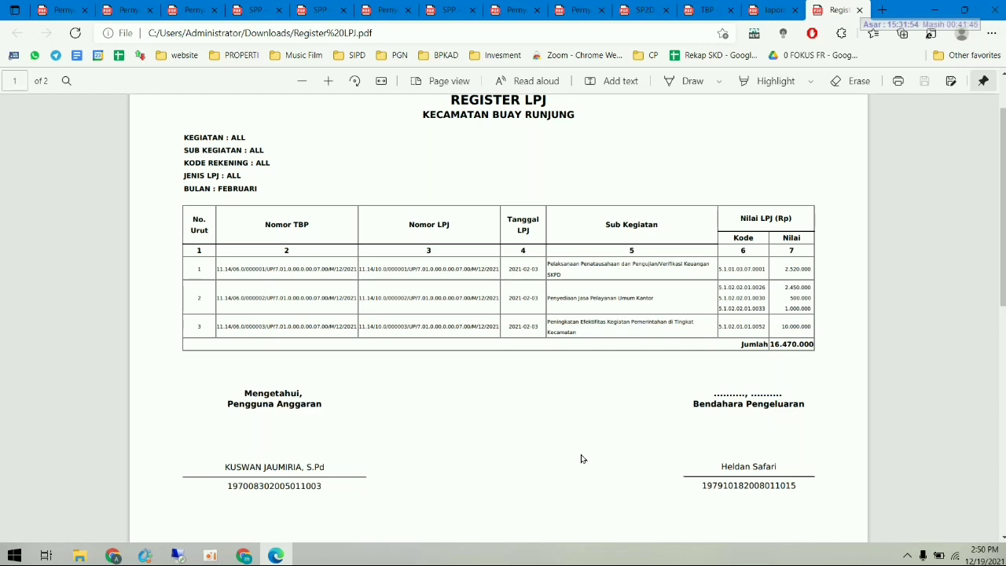
scroll(699, 397, up, 1)
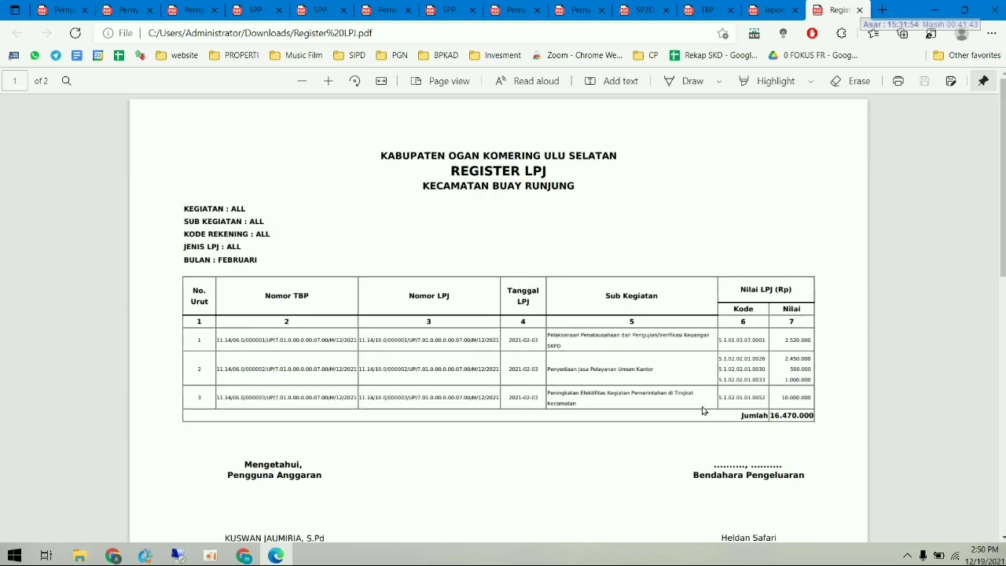
click(244, 556)
click(179, 305)
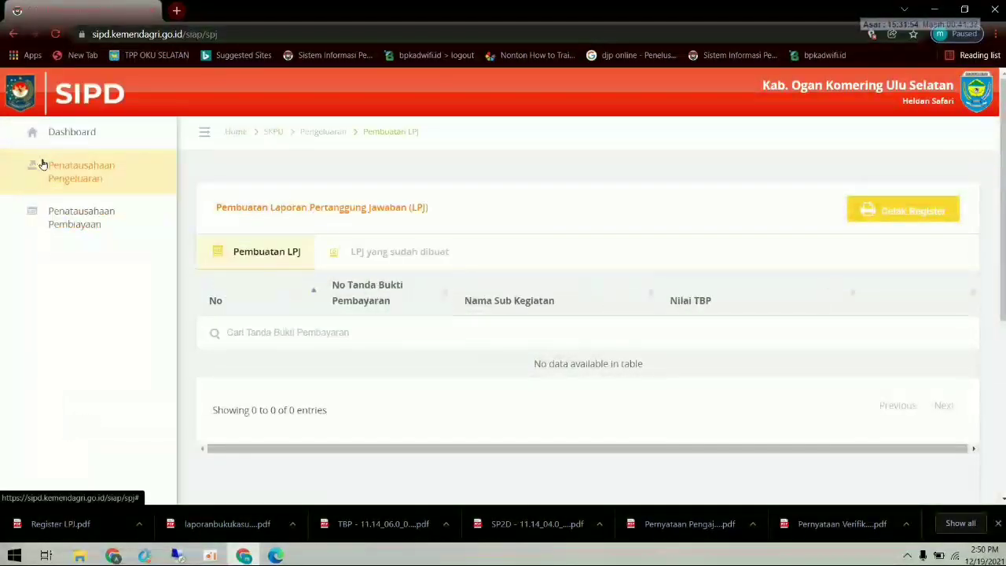
- Go to the SPJ creation page under spending administration
click(43, 165)
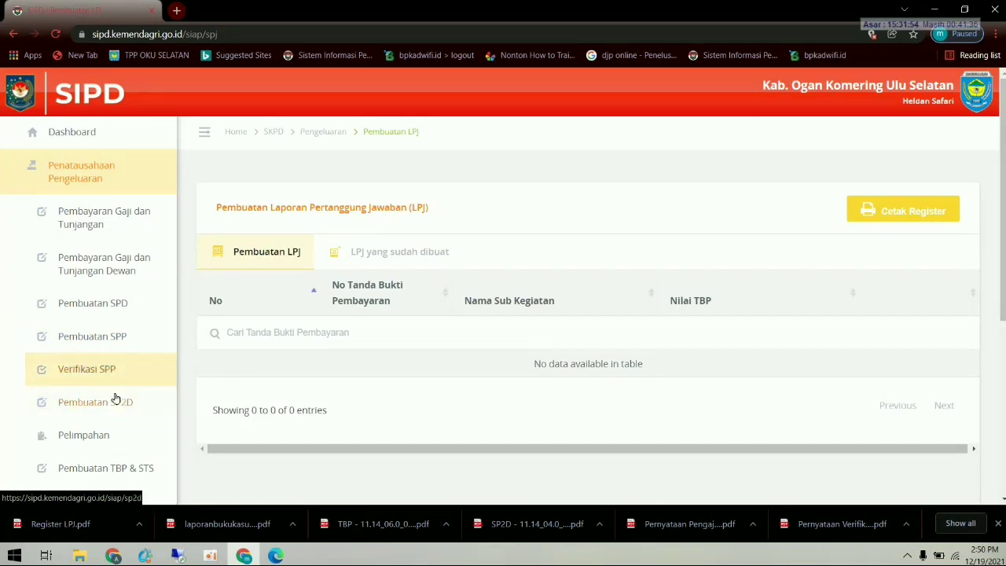
scroll(113, 399, down, 2)
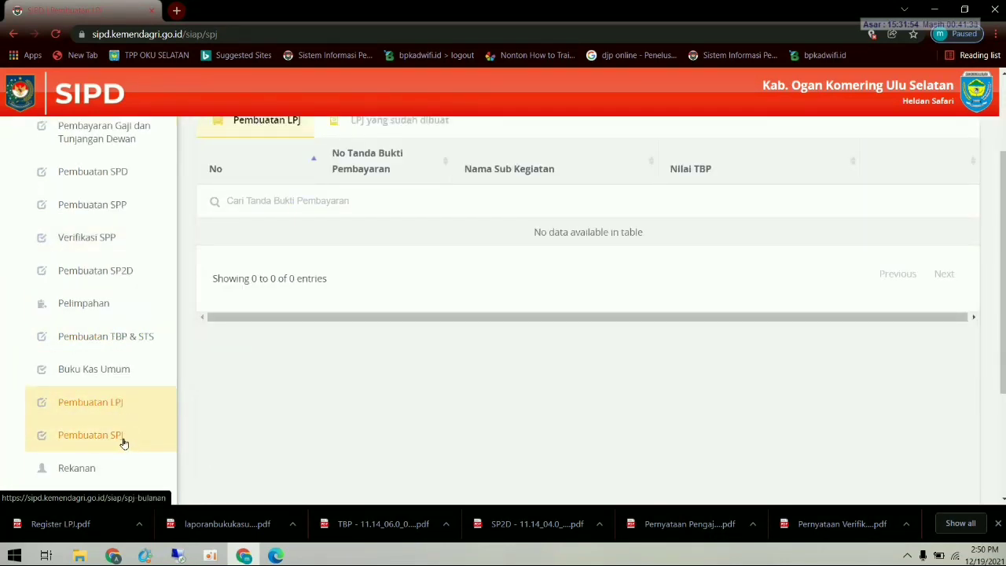
click(114, 438)
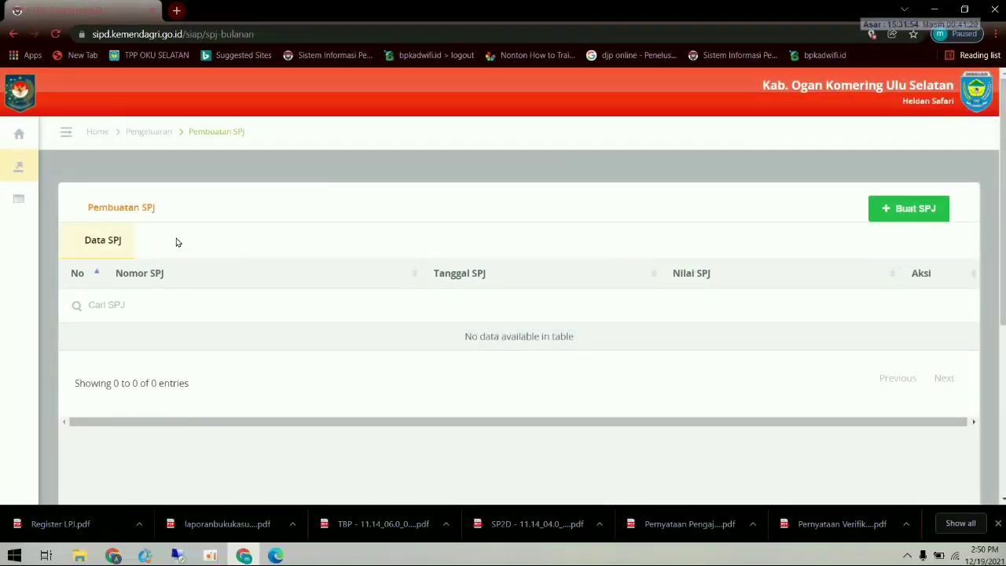
- Start a new SPJ dated 3 February 2021
click(902, 211)
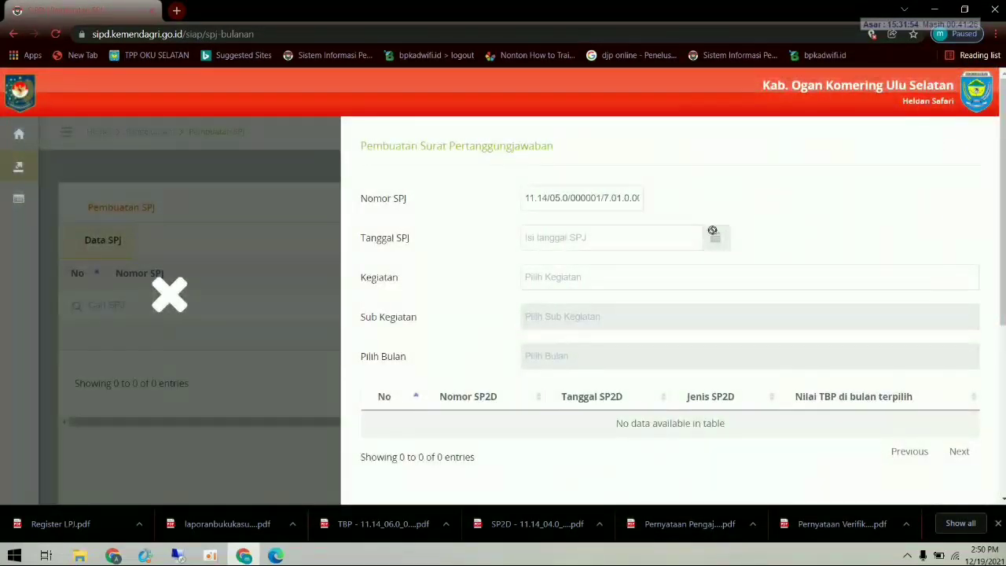
click(597, 242)
click(538, 271)
click(539, 272)
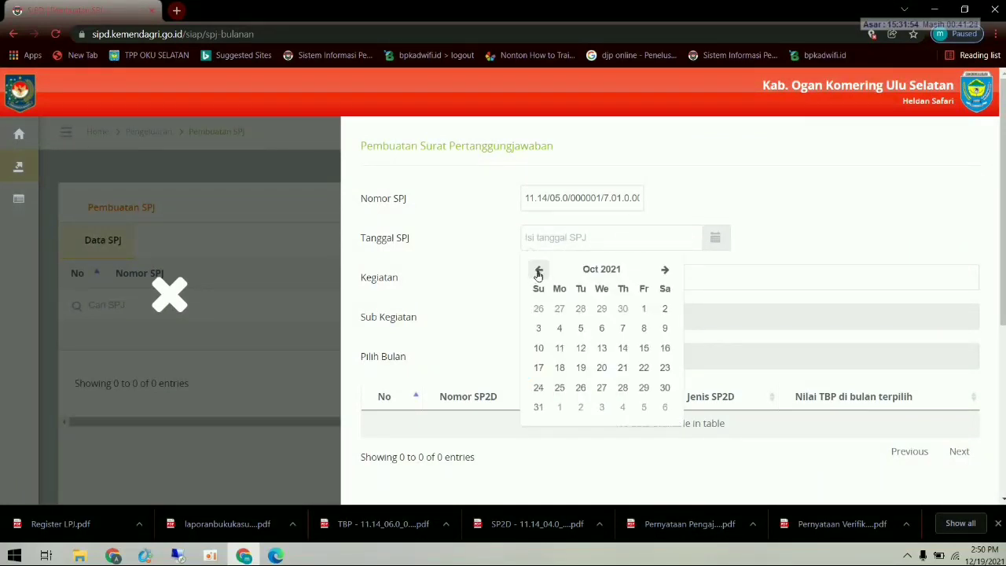
click(539, 271)
click(538, 271)
click(538, 271)
click(539, 271)
click(539, 271)
click(539, 272)
click(539, 272)
click(538, 272)
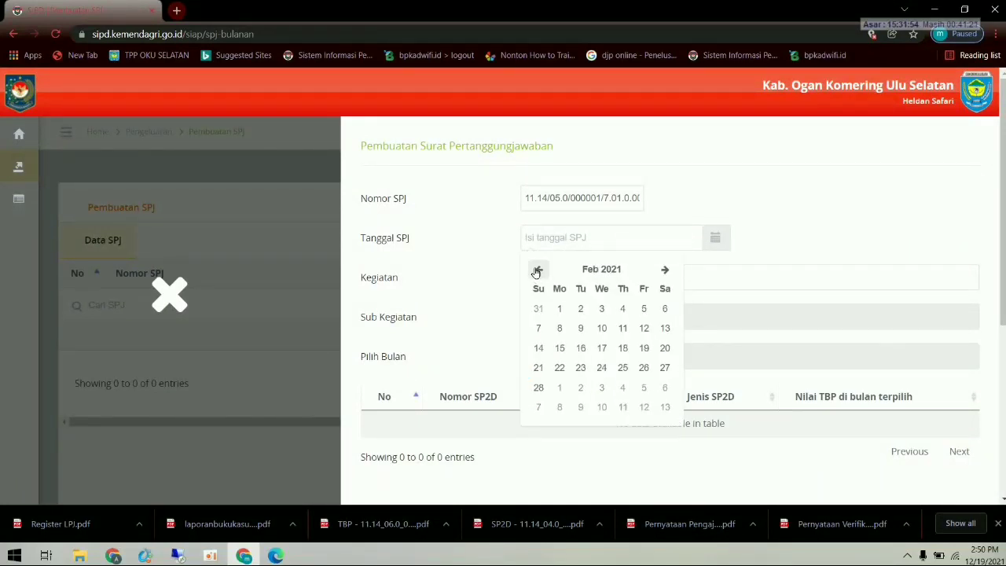
click(598, 307)
- Set activity 7.01.02.2.01, sub-activity 7.01.02.2.01.02 and month Februari, then save the SPJ
click(577, 278)
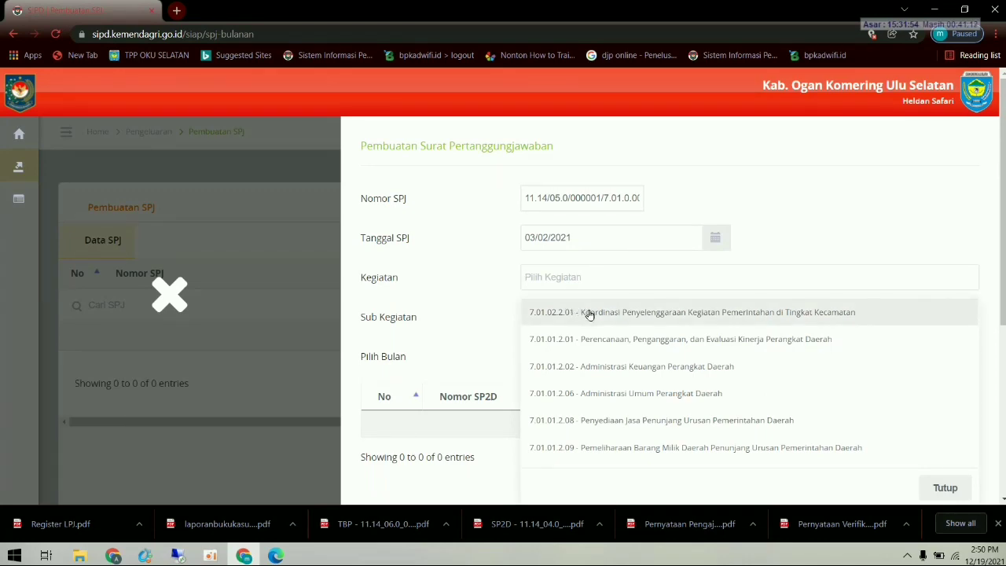
click(590, 312)
click(574, 318)
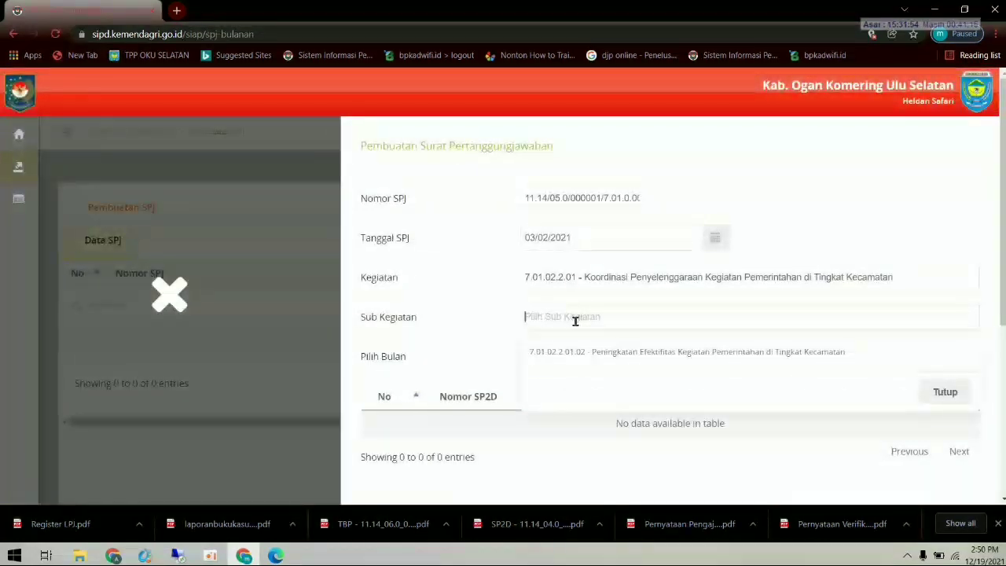
click(586, 359)
click(587, 354)
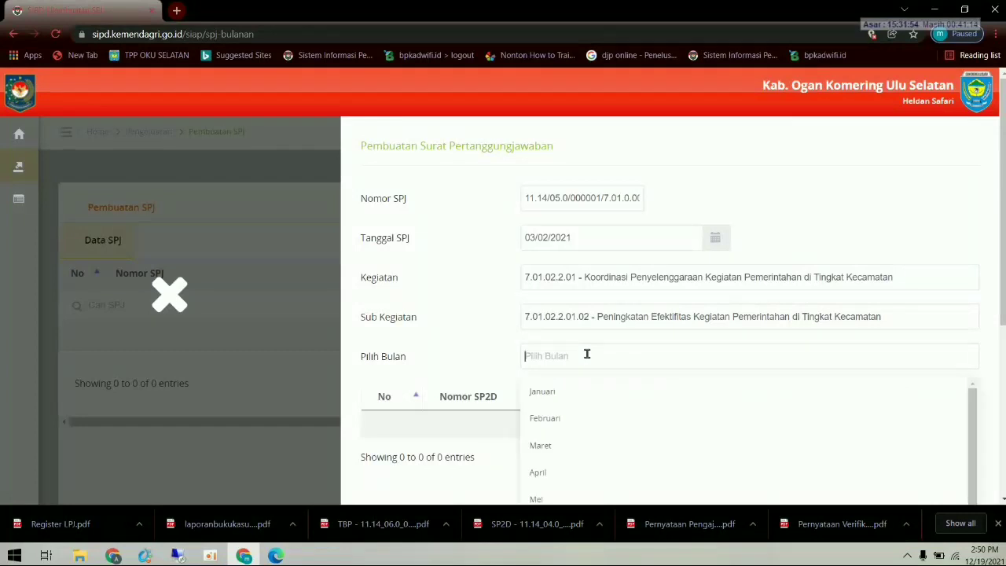
click(561, 420)
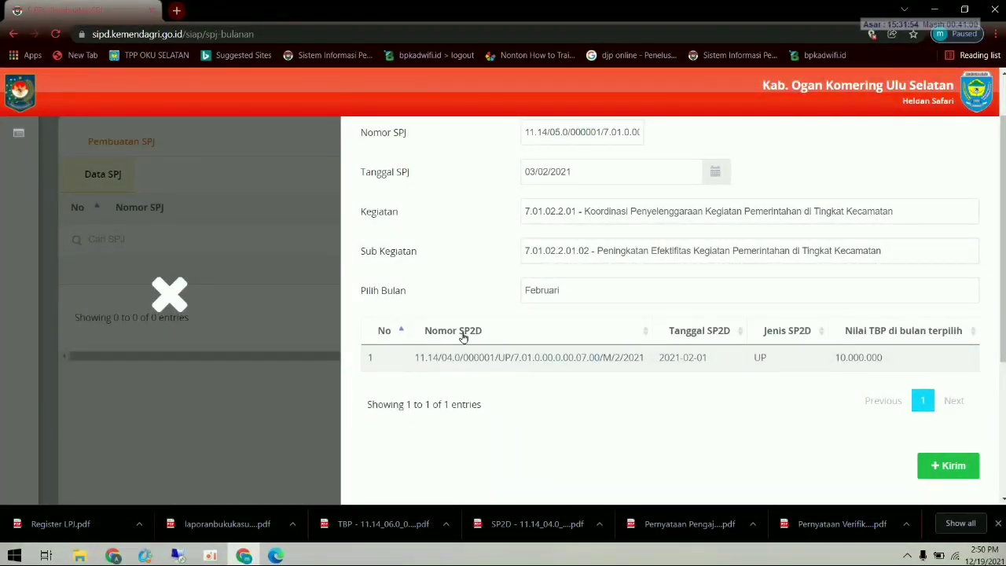
click(943, 466)
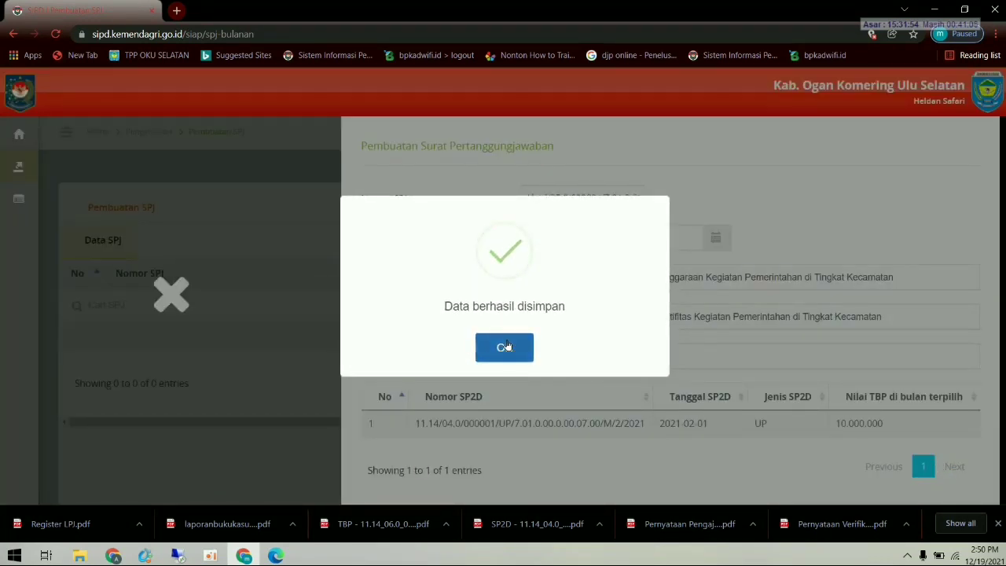
click(507, 347)
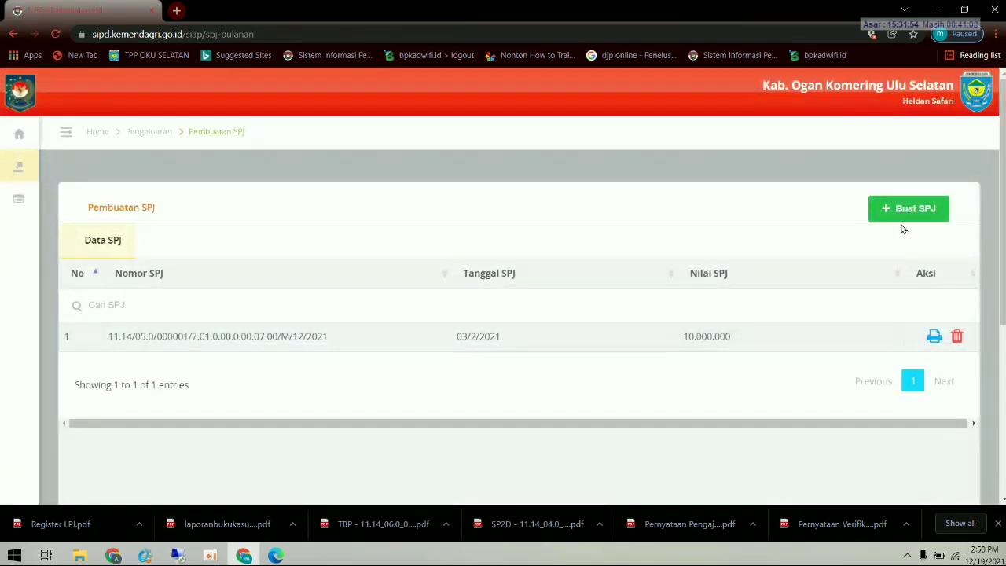
- Start another SPJ dated 3 February 2021
click(902, 223)
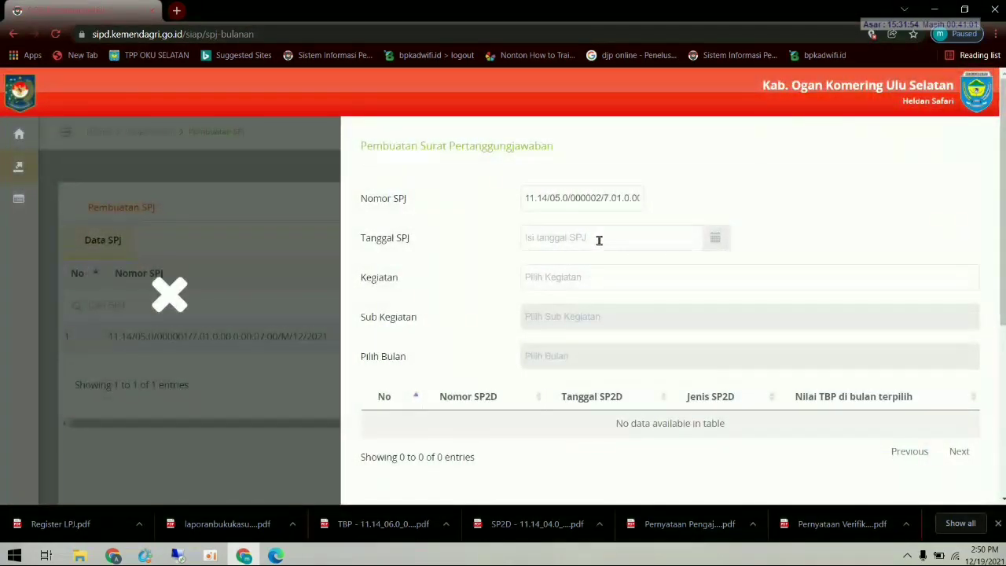
click(638, 240)
click(540, 271)
click(541, 271)
click(541, 271)
click(541, 271)
click(541, 271)
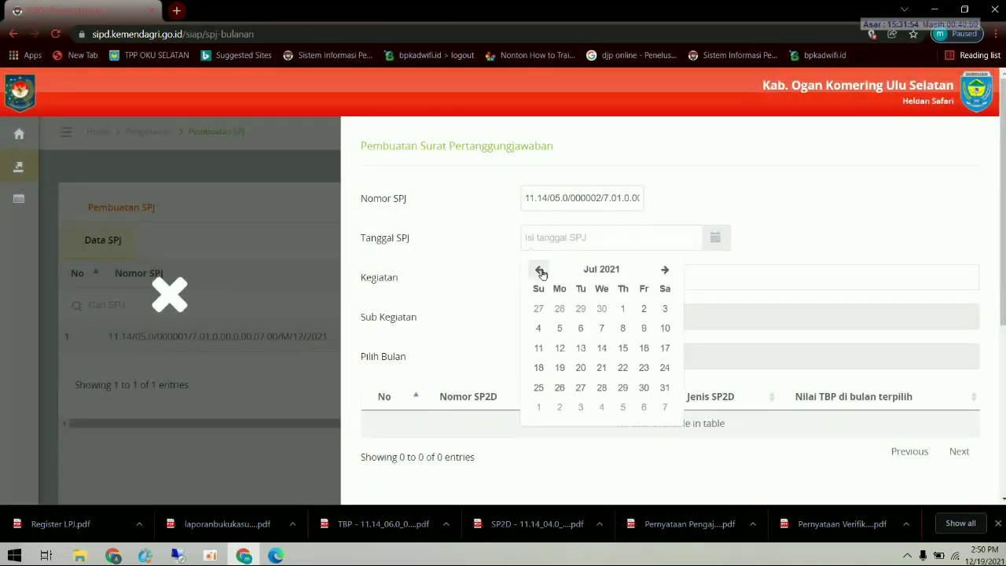
click(541, 271)
click(540, 271)
click(541, 271)
click(541, 271)
click(540, 271)
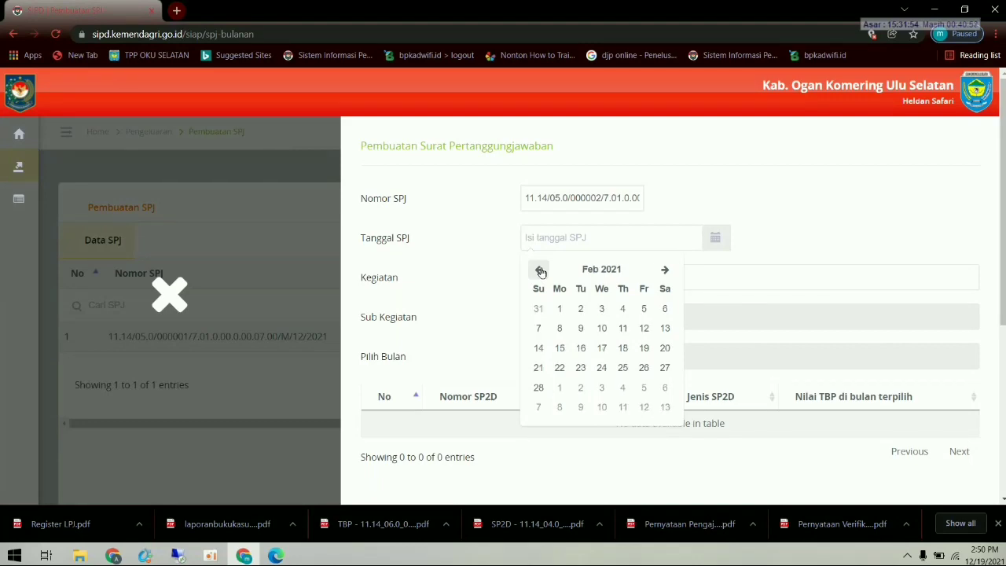
click(599, 308)
- Set activity 7.01.01.2.02, sub-activity 7.01.01.2.02.03 and month Februari, then save the SPJ
click(586, 283)
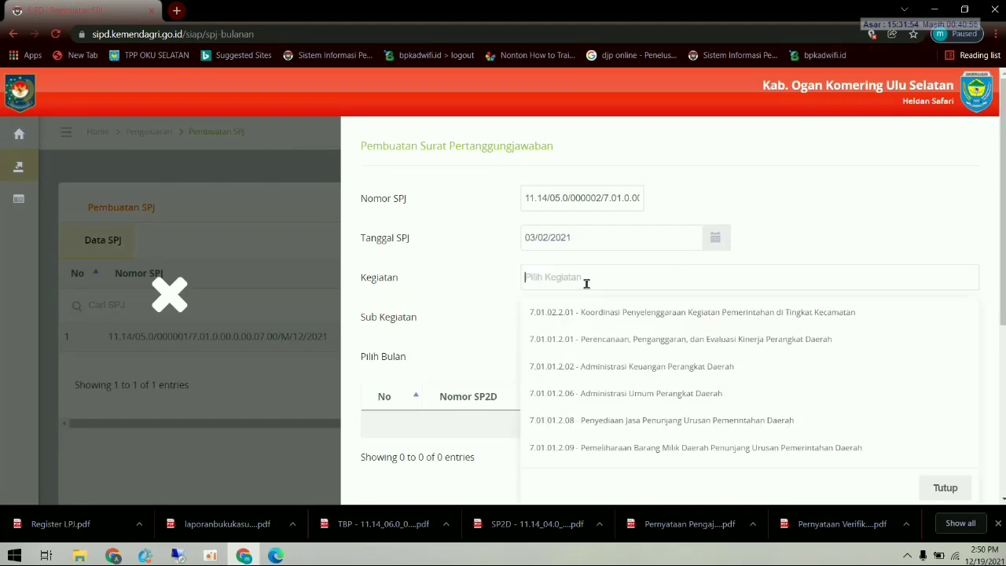
click(609, 320)
click(595, 313)
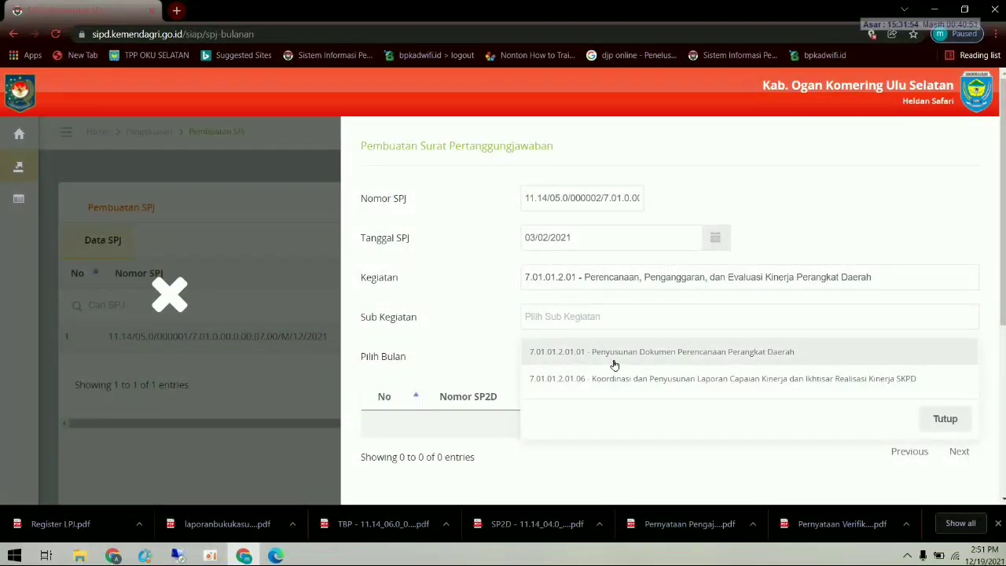
click(644, 280)
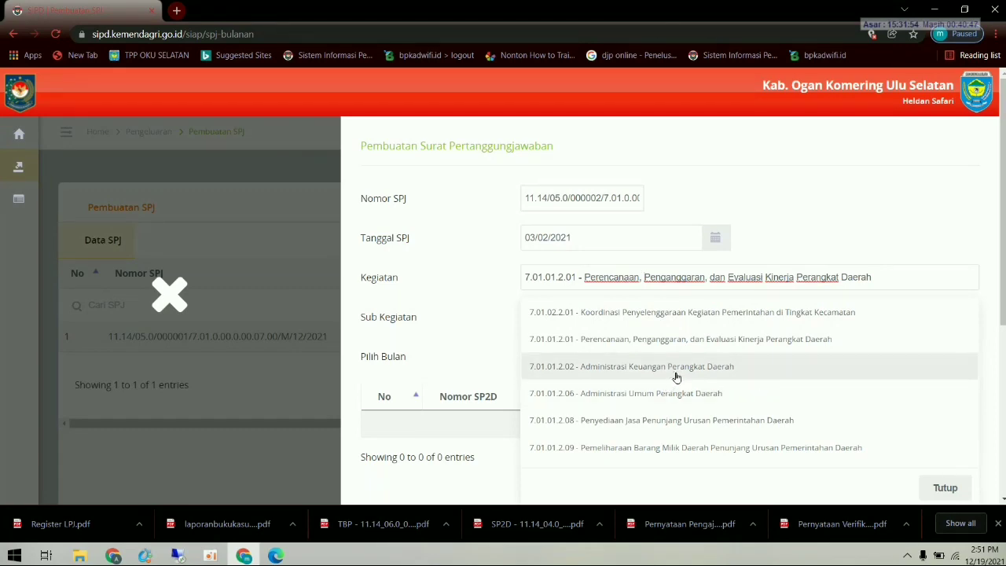
click(677, 375)
click(647, 315)
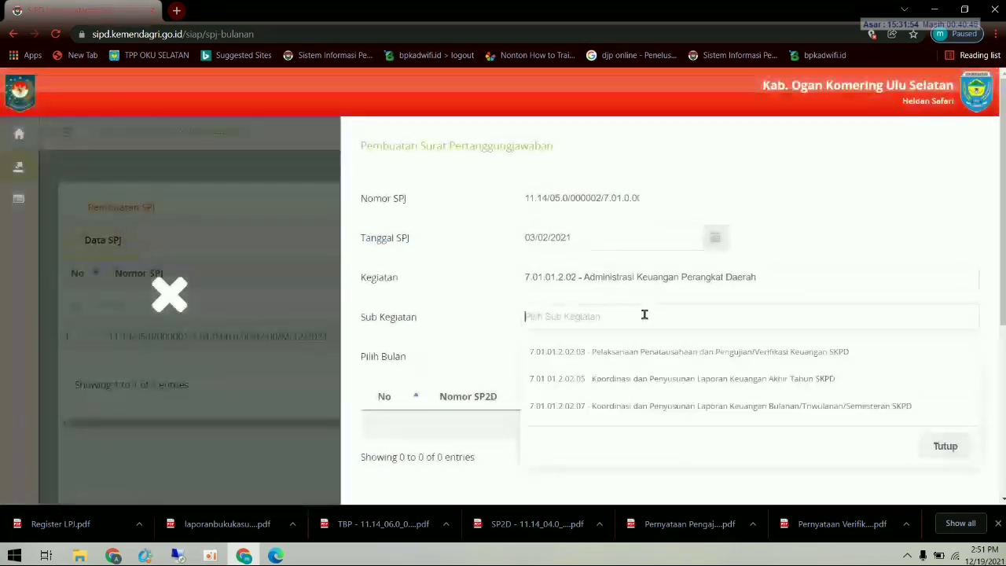
click(655, 358)
click(632, 356)
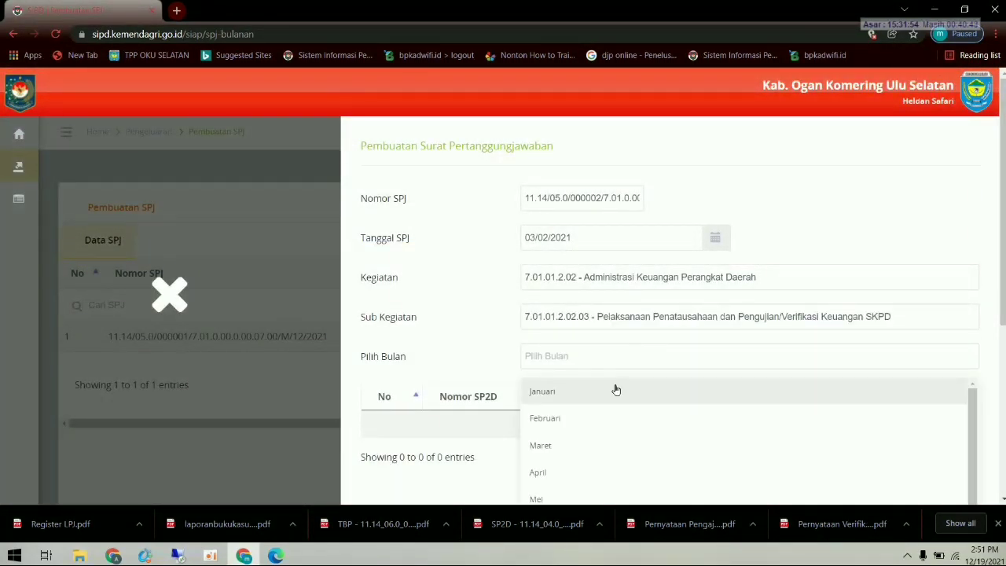
click(607, 415)
scroll(618, 402, down, 1)
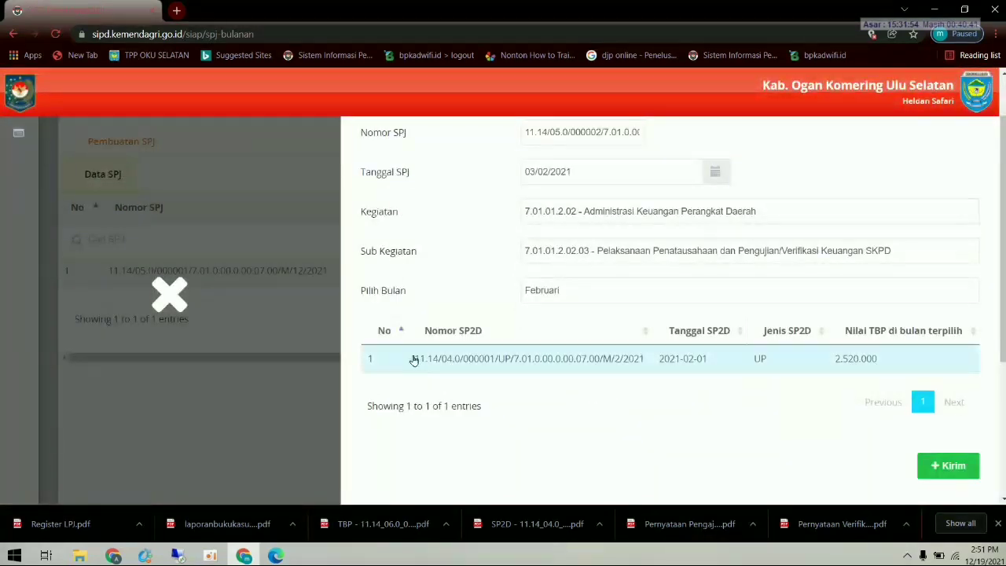
click(943, 465)
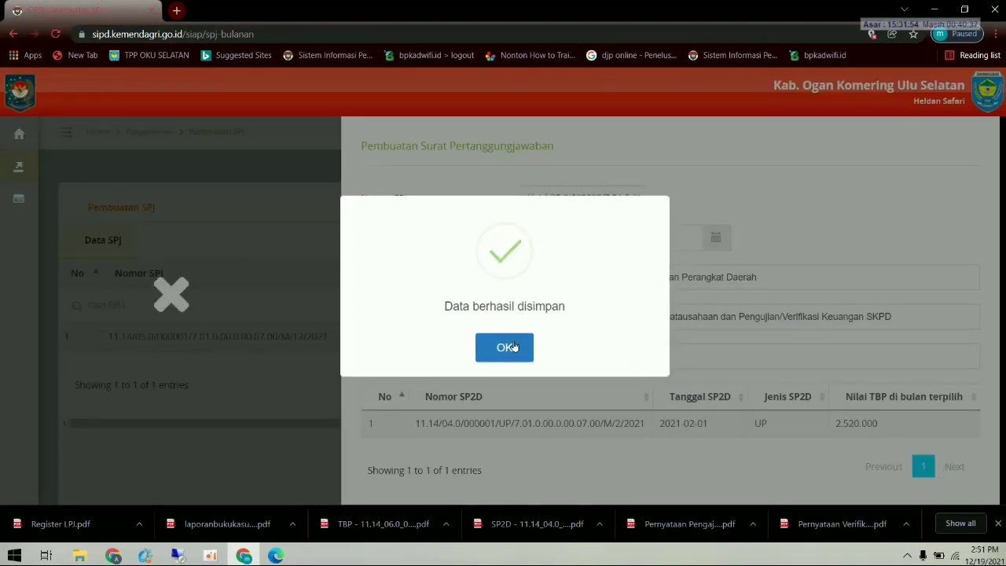
click(507, 347)
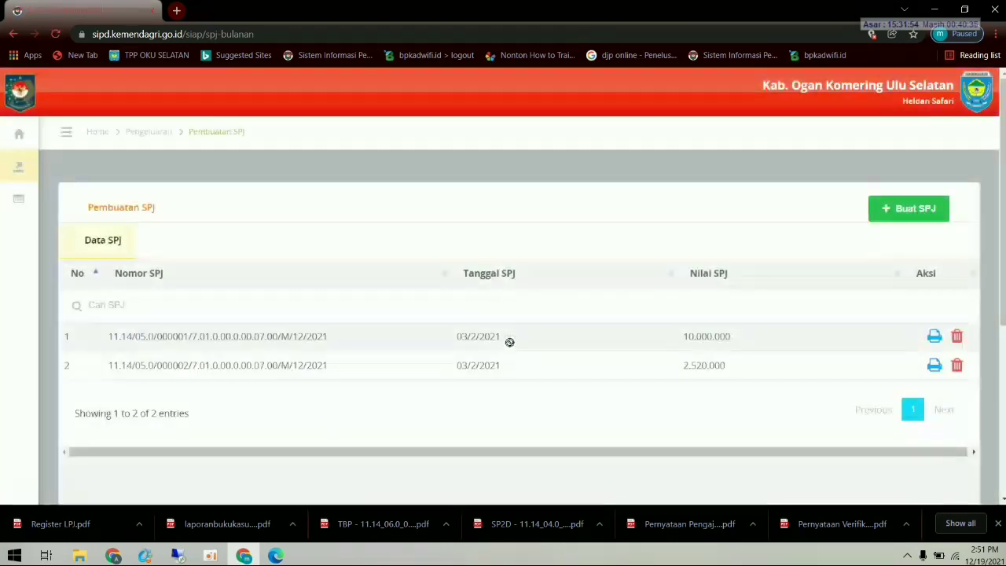
- Start a third SPJ dated 3 February 2021
click(905, 212)
click(648, 238)
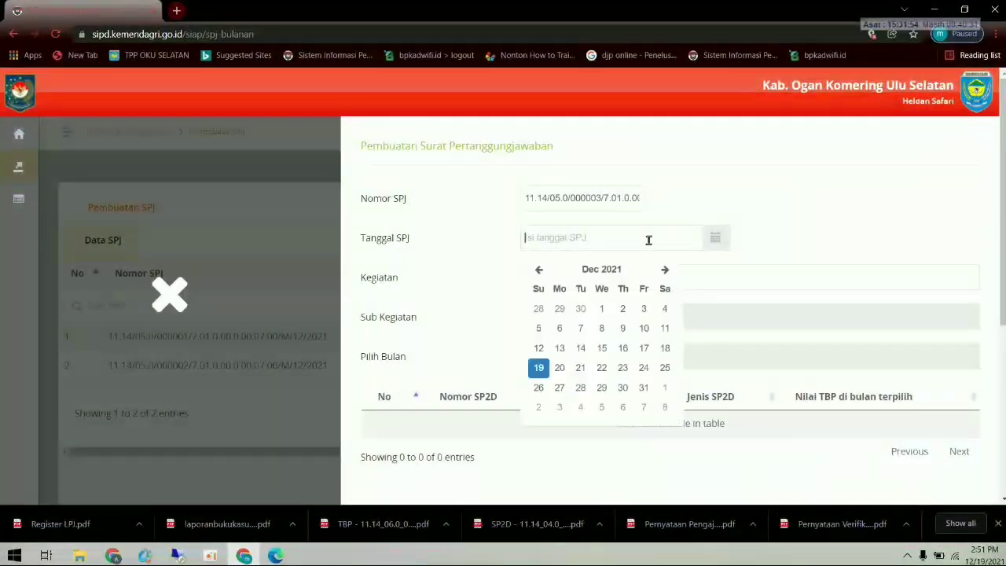
click(539, 270)
click(539, 270)
click(539, 270)
click(538, 270)
click(538, 270)
click(539, 269)
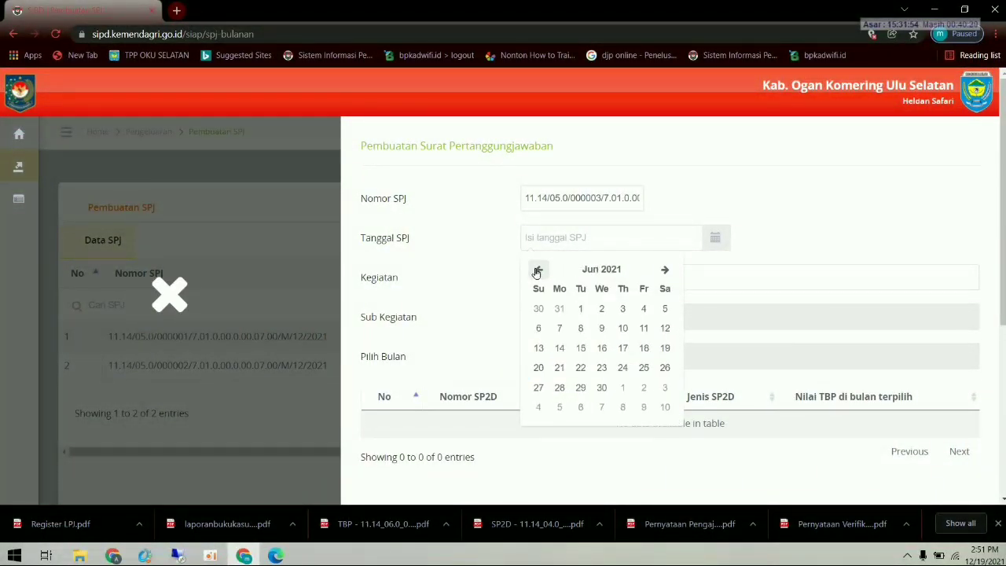
click(538, 270)
click(537, 271)
click(535, 270)
click(533, 270)
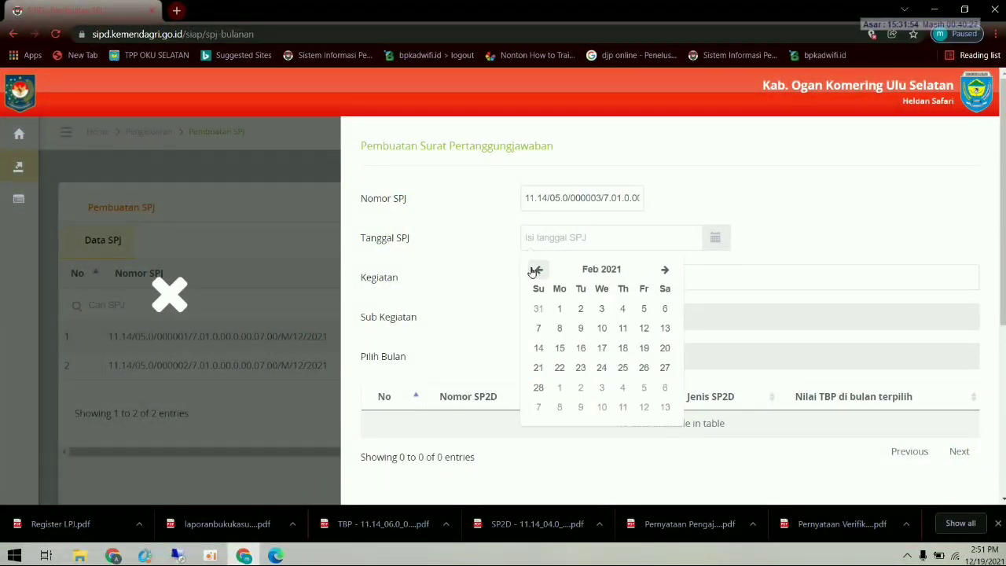
click(599, 308)
- Set activity 7.01.01.2.08, sub-activity 7.01.01.2.08.04 and month Februari, then save the SPJ
click(581, 278)
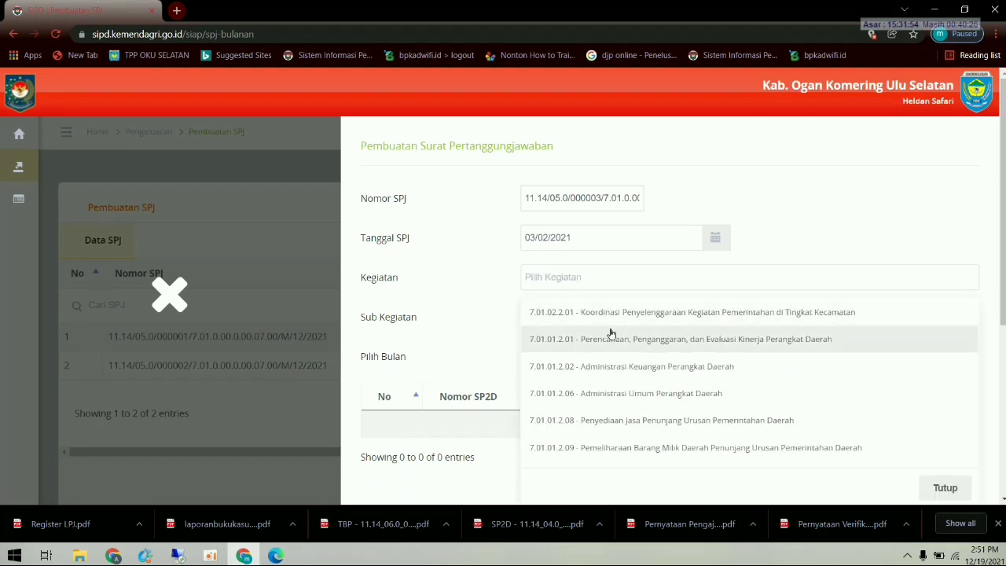
scroll(643, 409, down, 1)
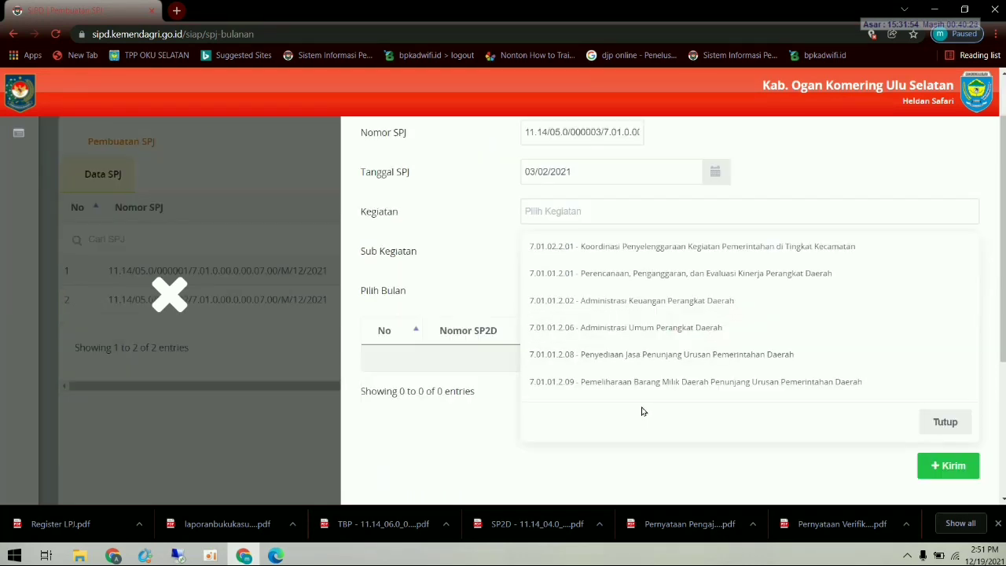
click(661, 354)
click(619, 251)
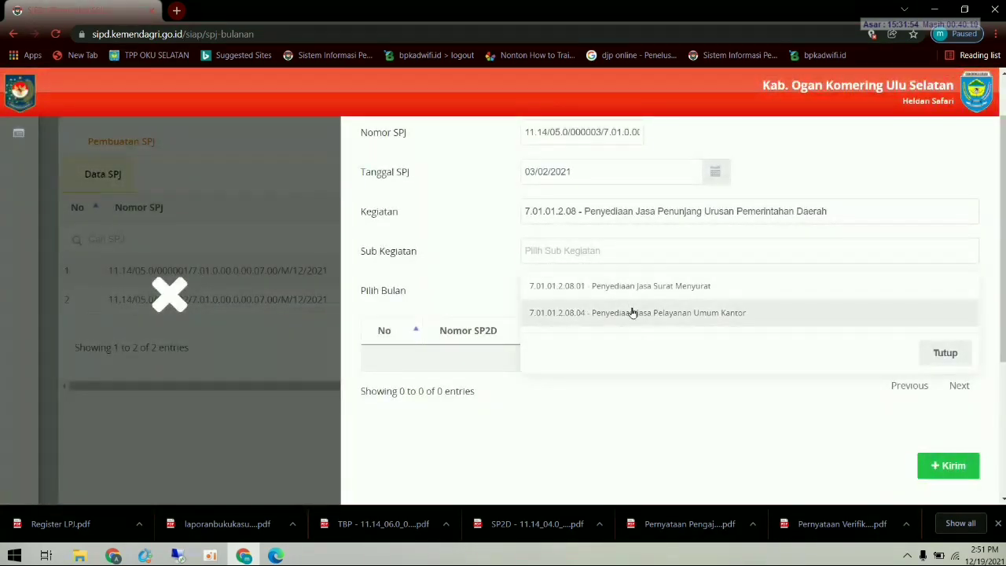
click(633, 313)
click(592, 292)
click(577, 349)
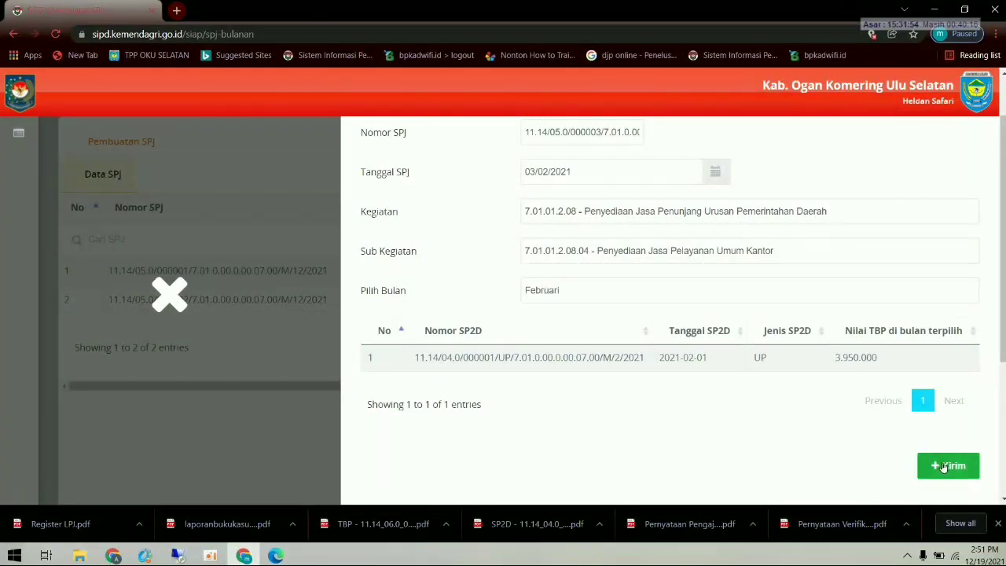
click(944, 467)
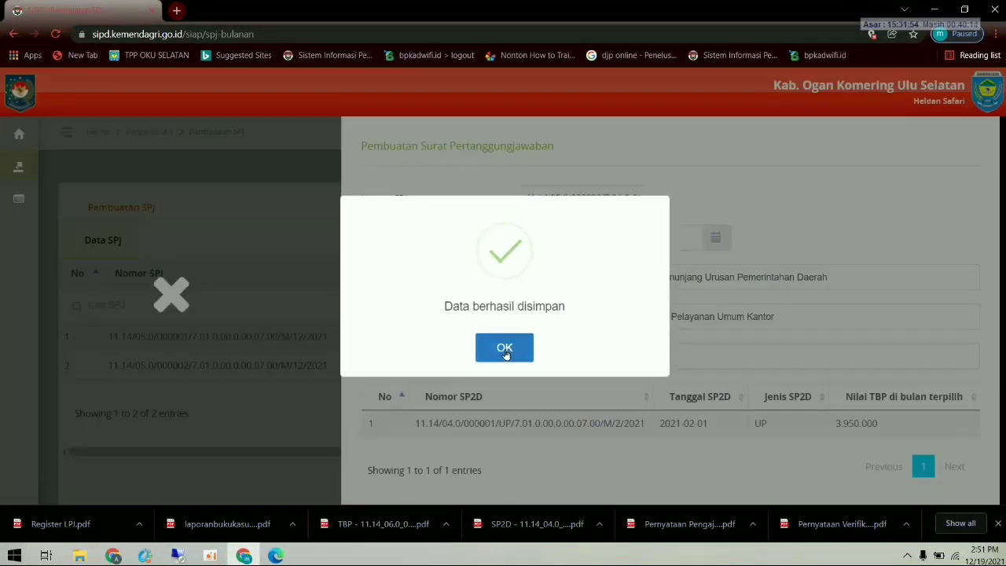
click(505, 348)
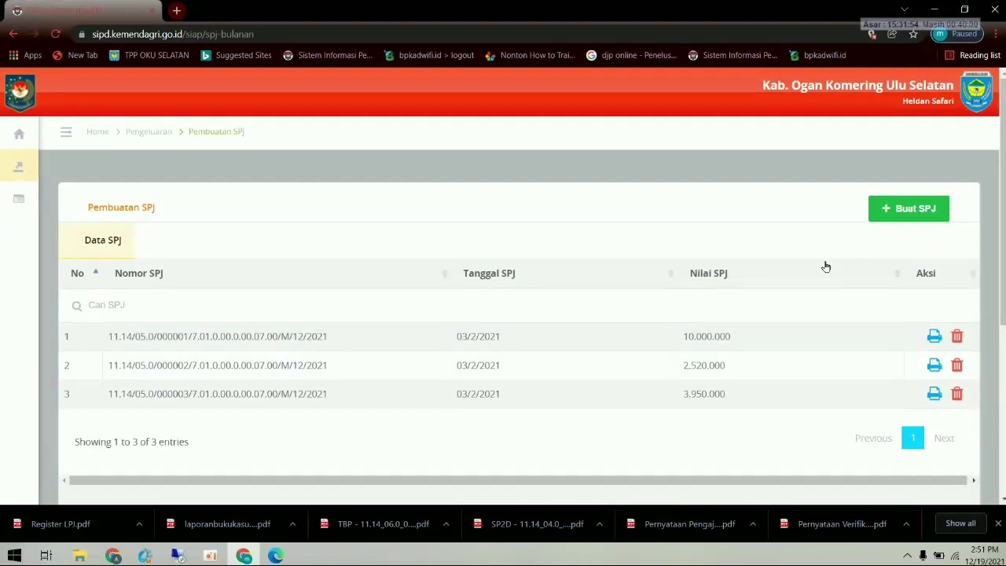
- Start a fourth SPJ dated 3 February 2021
click(904, 208)
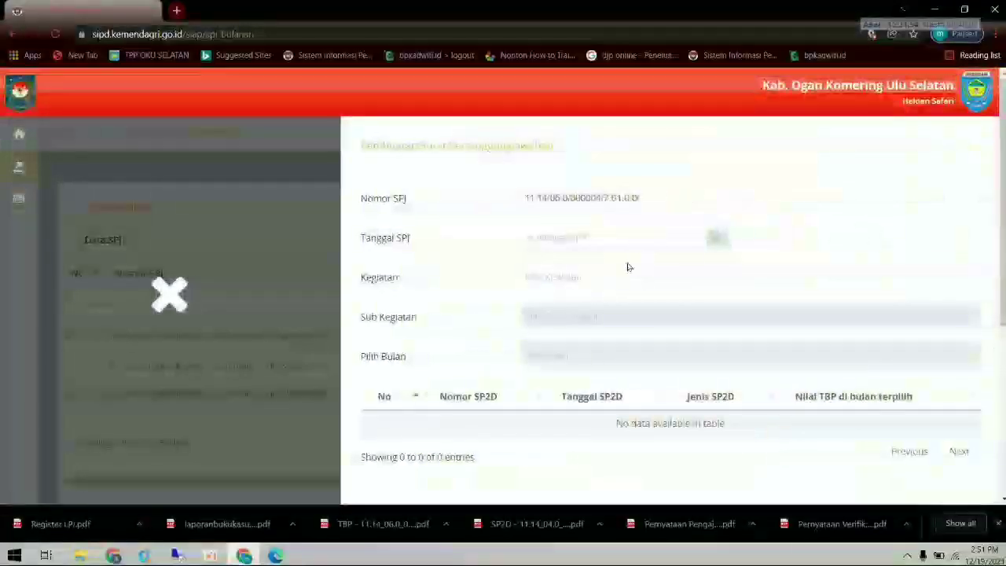
click(598, 237)
click(539, 270)
click(540, 270)
click(540, 270)
click(540, 269)
click(539, 269)
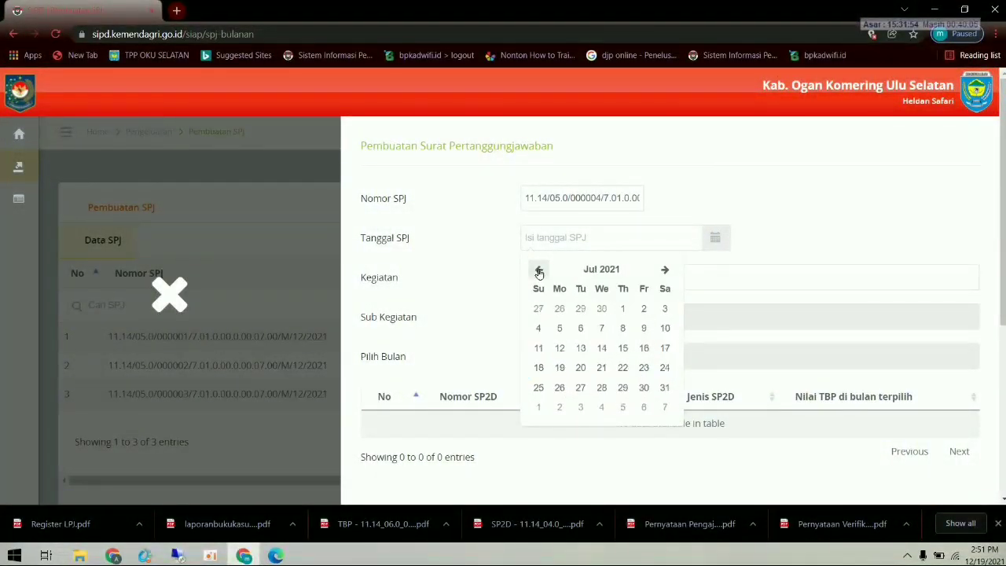
click(539, 269)
click(538, 270)
click(538, 270)
click(539, 270)
click(538, 270)
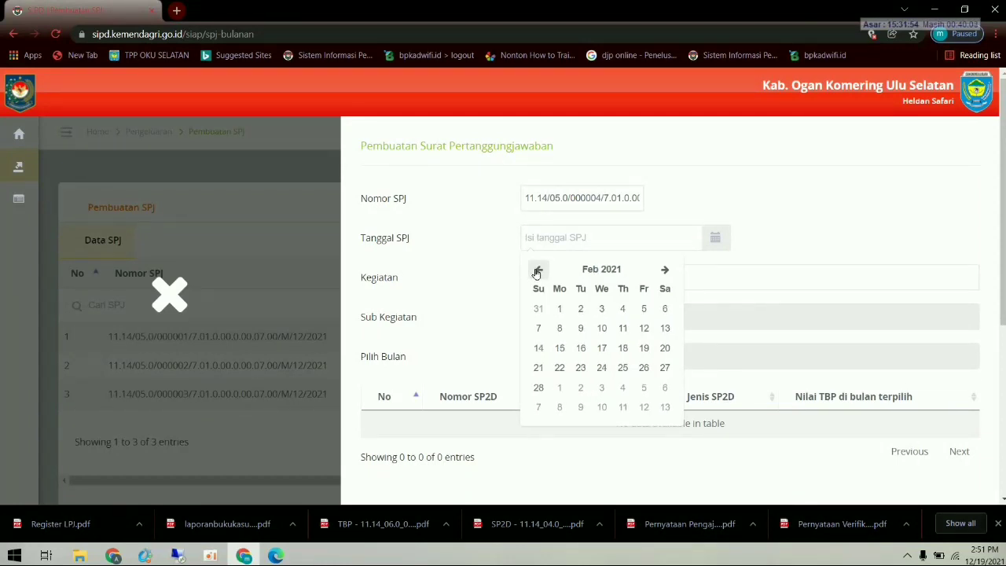
click(602, 308)
- Try activity 7.01.01.2.09, sub-activity 7.01.01.2.09.01 for Januari and Februari; no TBP found
click(590, 281)
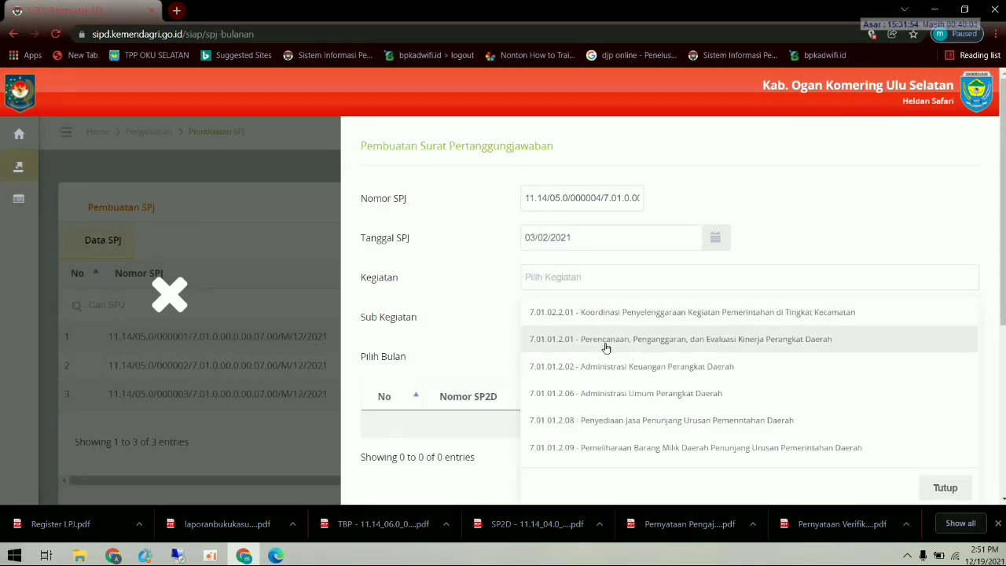
scroll(605, 347, down, 2)
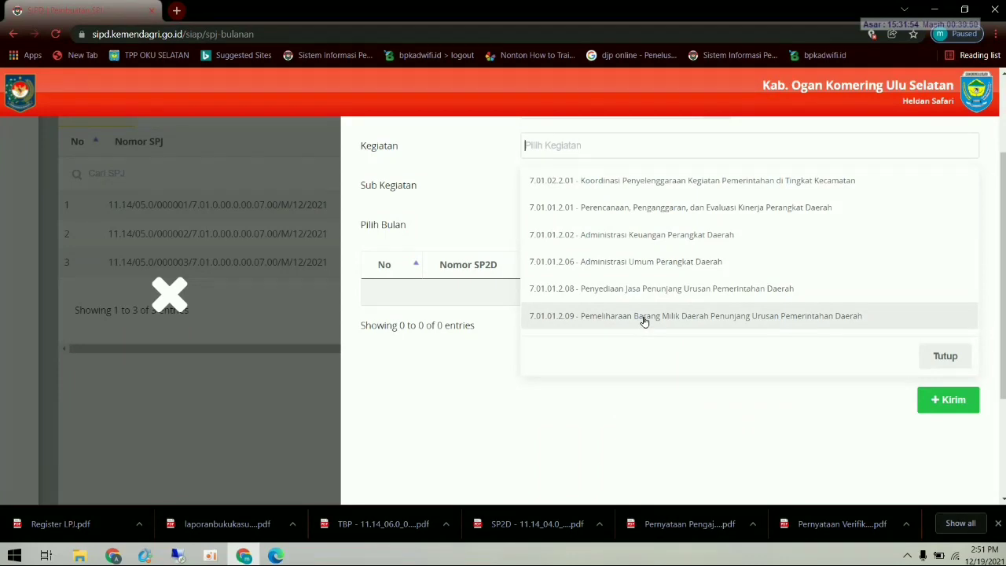
click(653, 315)
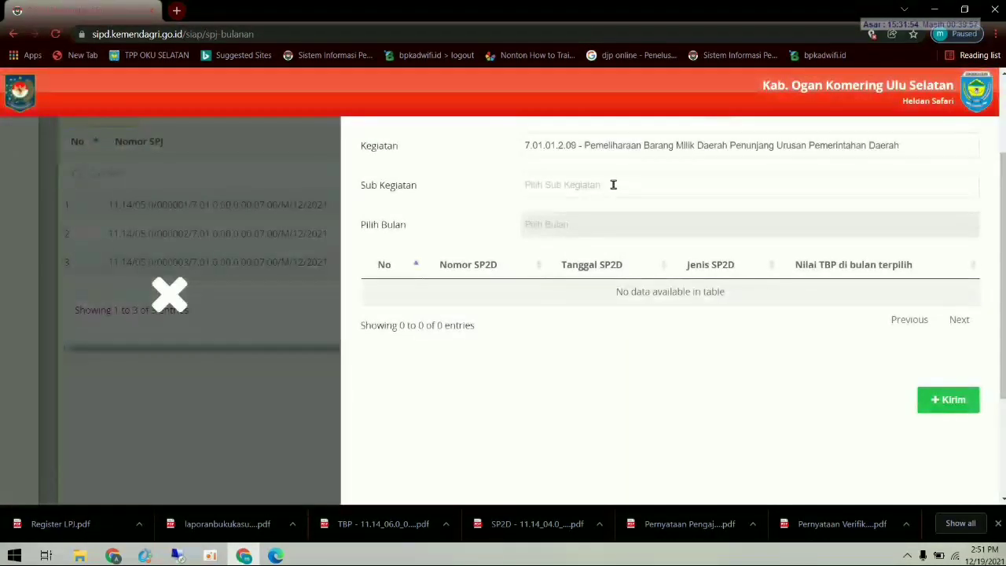
click(613, 183)
click(619, 221)
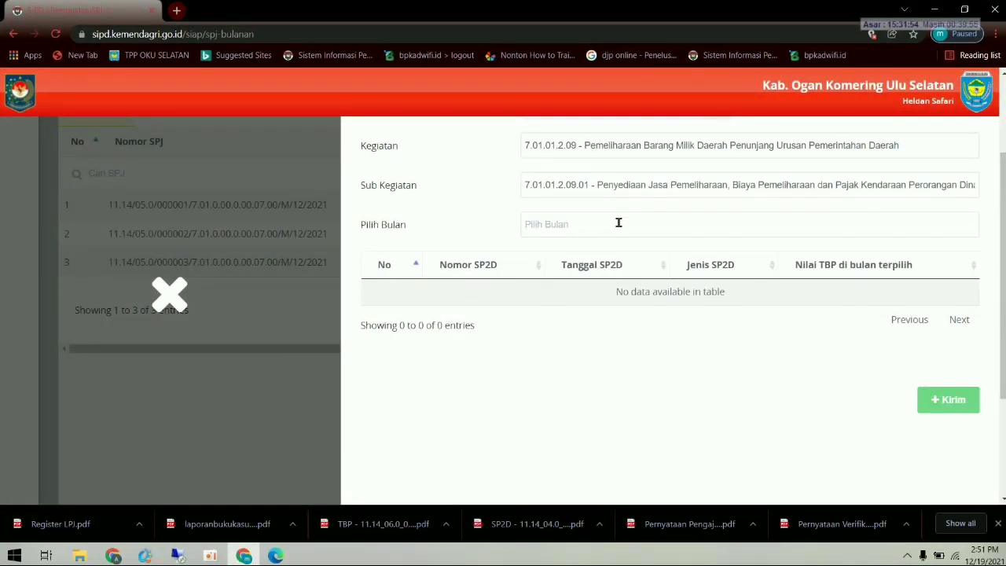
click(595, 227)
click(577, 273)
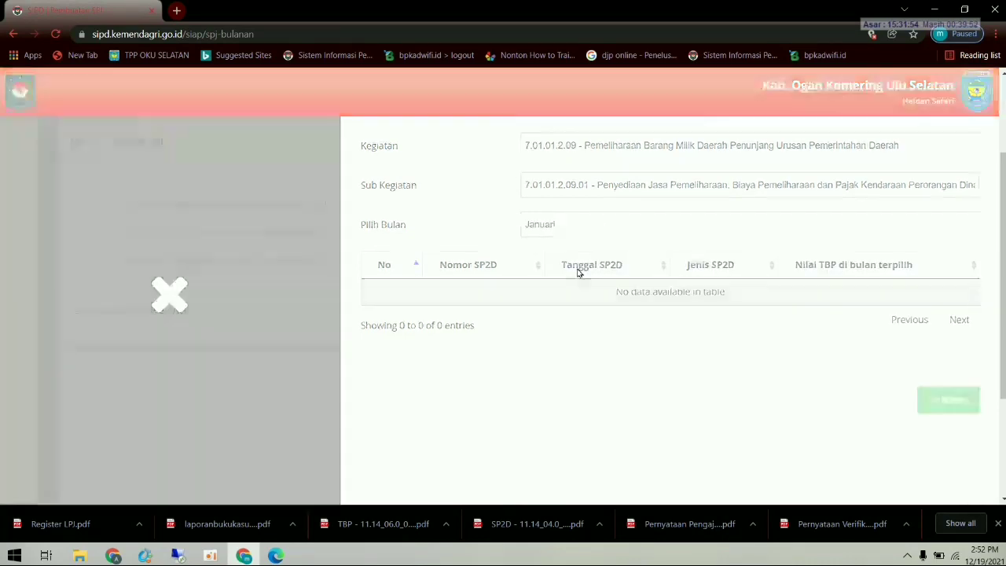
click(500, 348)
click(594, 225)
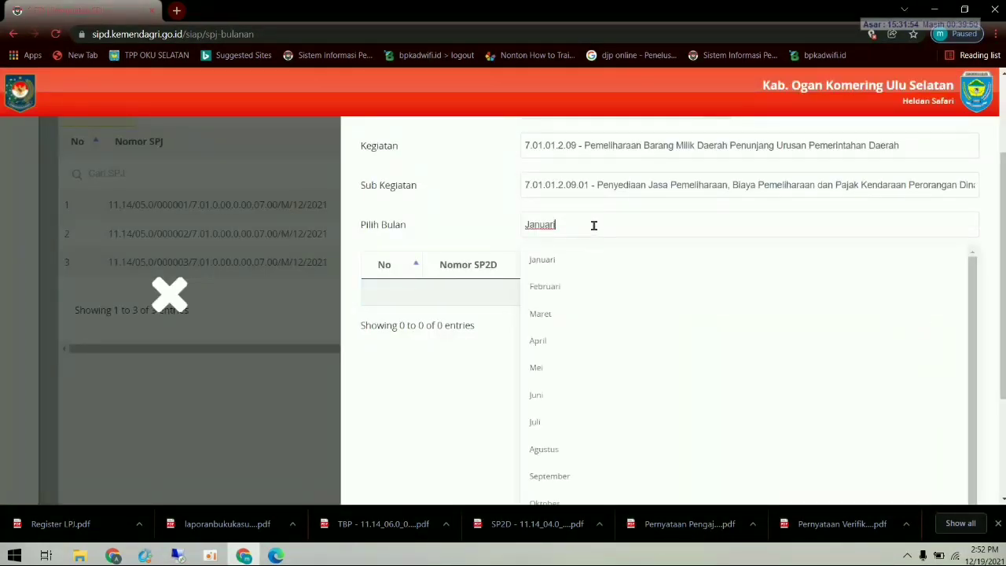
click(567, 288)
click(512, 349)
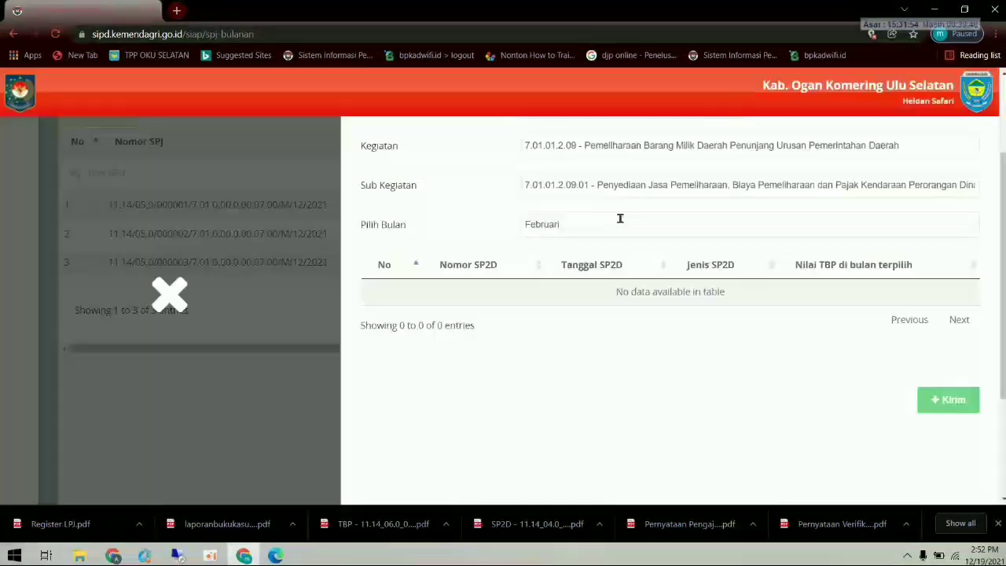
- Switch the sub-activity to 7.01.01.2.09.10, keeping Februari
click(642, 186)
click(657, 246)
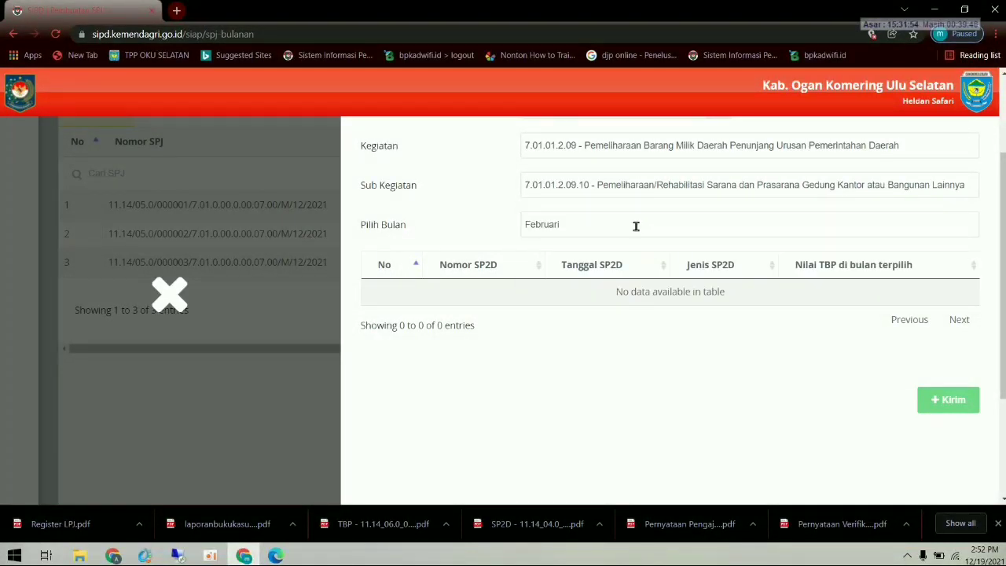
click(626, 226)
click(445, 343)
scroll(599, 310, up, 2)
- Try activity 7.01.01.2.08, sub-activity 7.01.01.2.08.01 for Februari; no TBP, so close the form unsaved
click(622, 274)
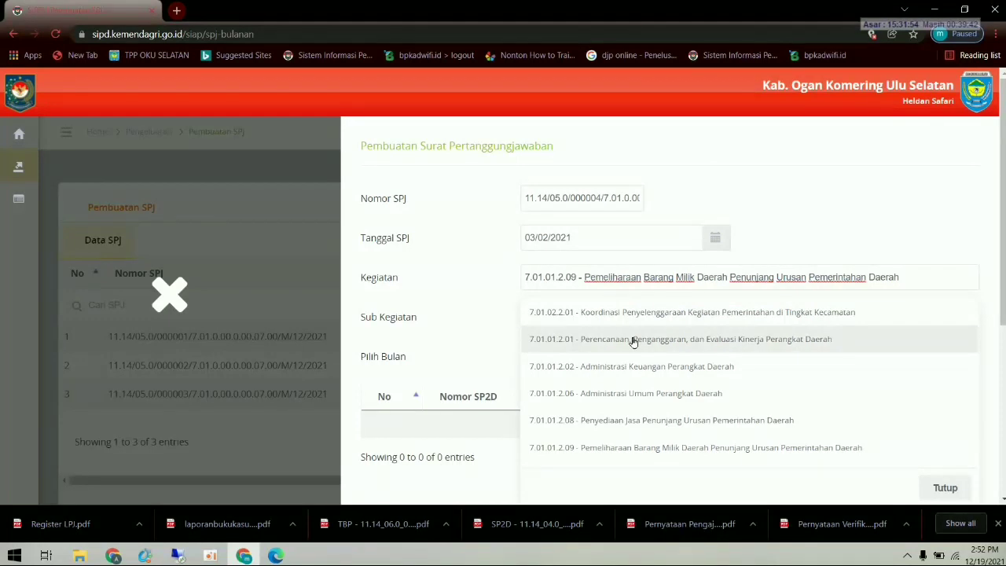
click(654, 420)
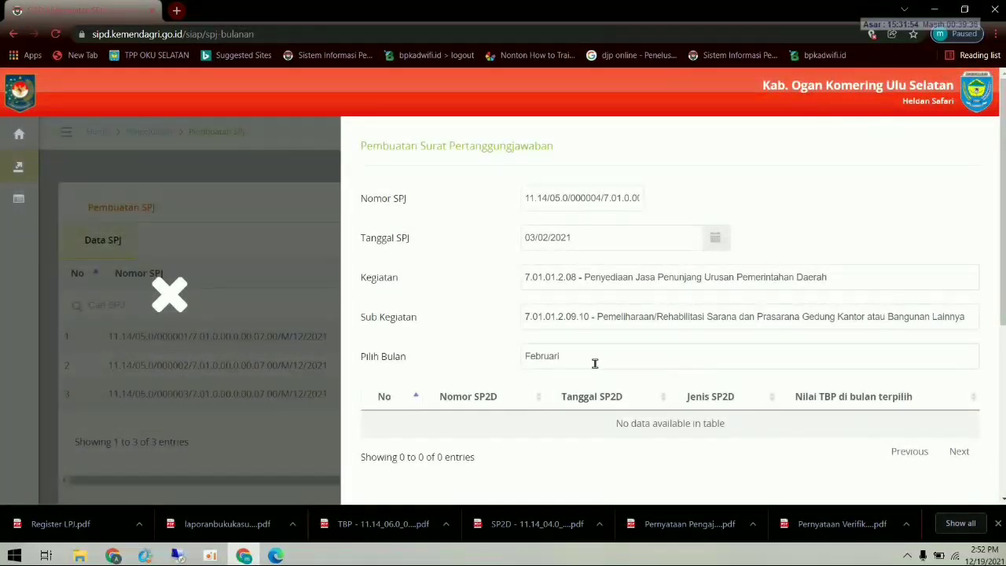
click(611, 314)
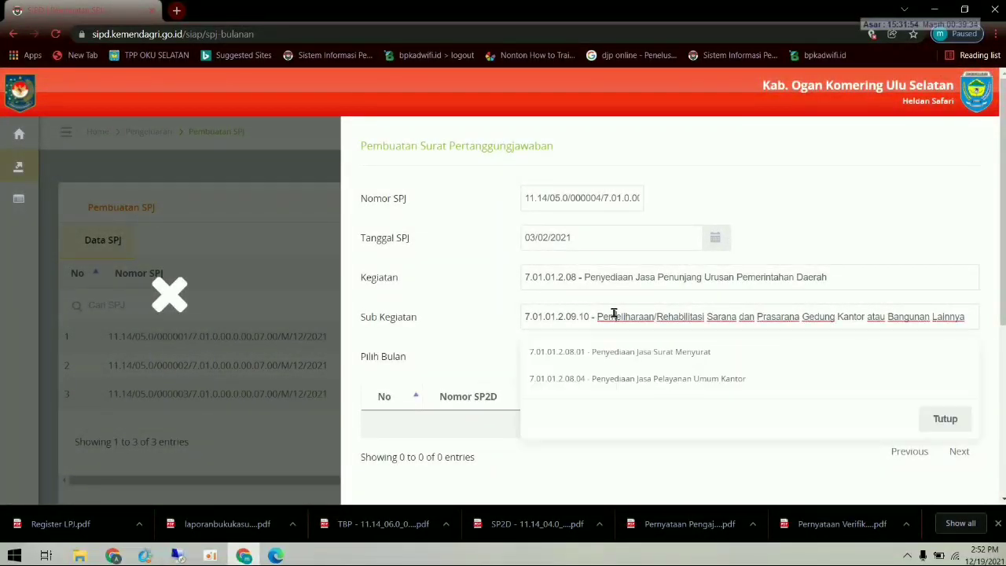
click(624, 348)
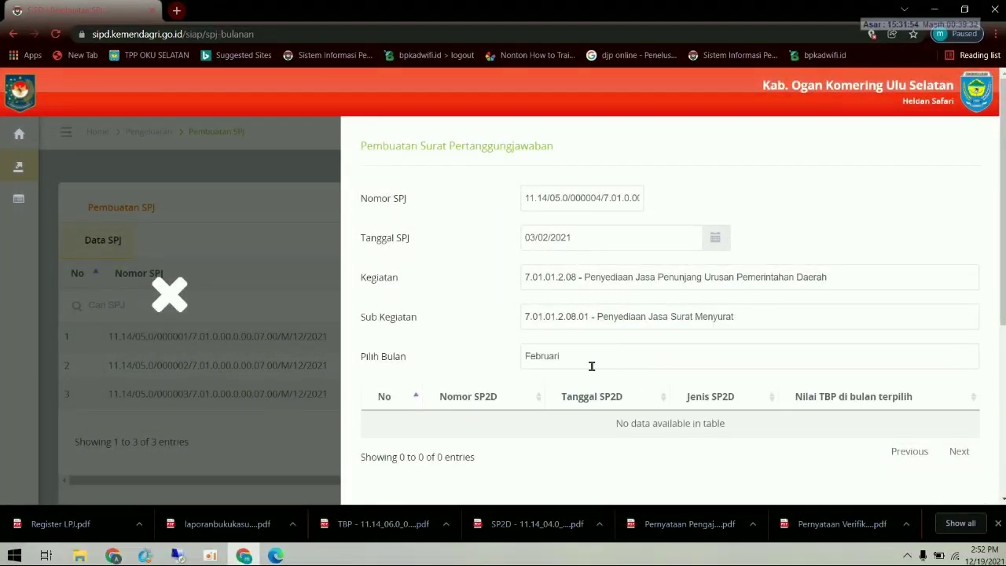
click(586, 360)
click(577, 415)
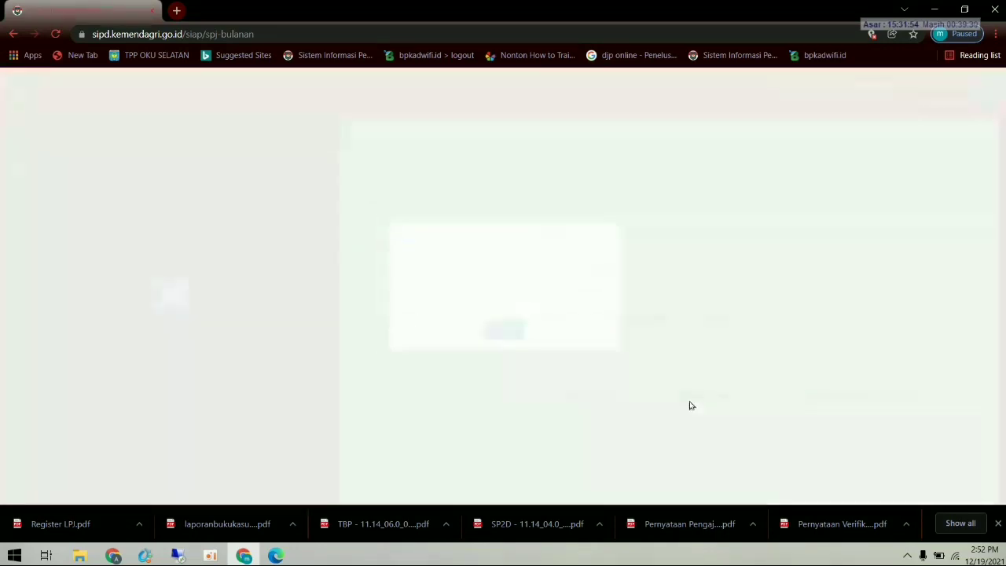
click(506, 346)
scroll(784, 363, down, 3)
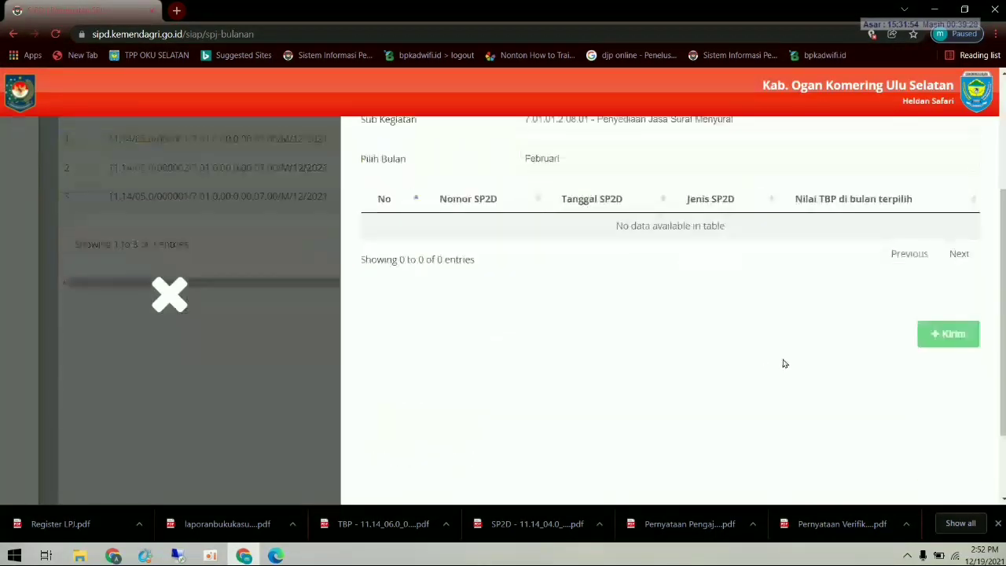
scroll(919, 357, up, 3)
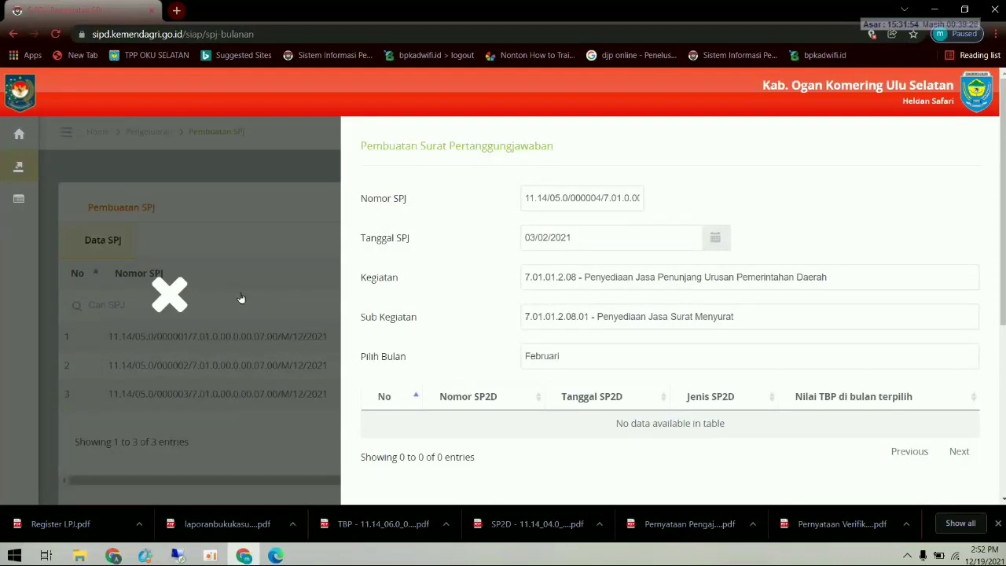
click(187, 293)
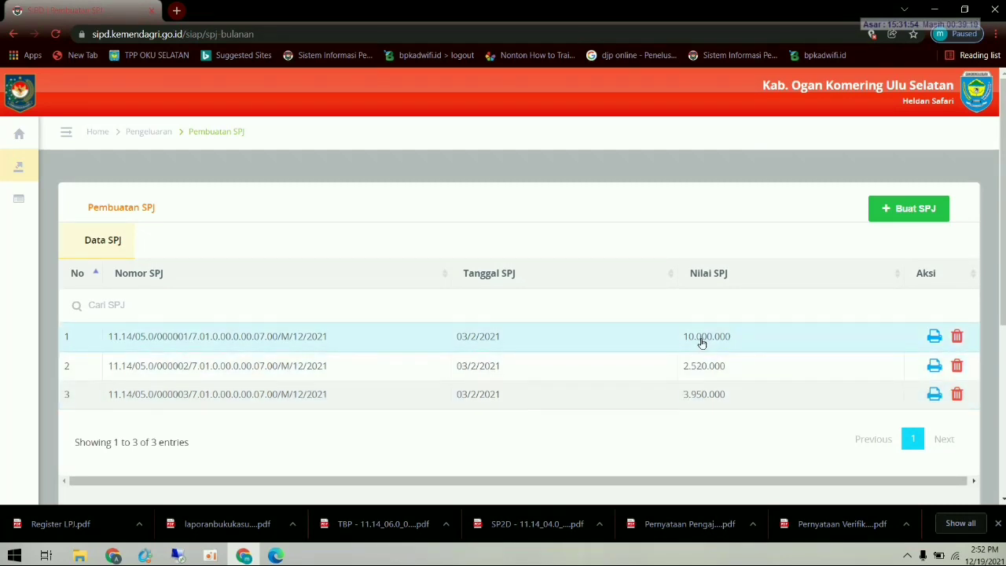
- Print SPJ row 1's monthly report and review both pages of laporanspjbulanan.pdf in Edge
click(935, 338)
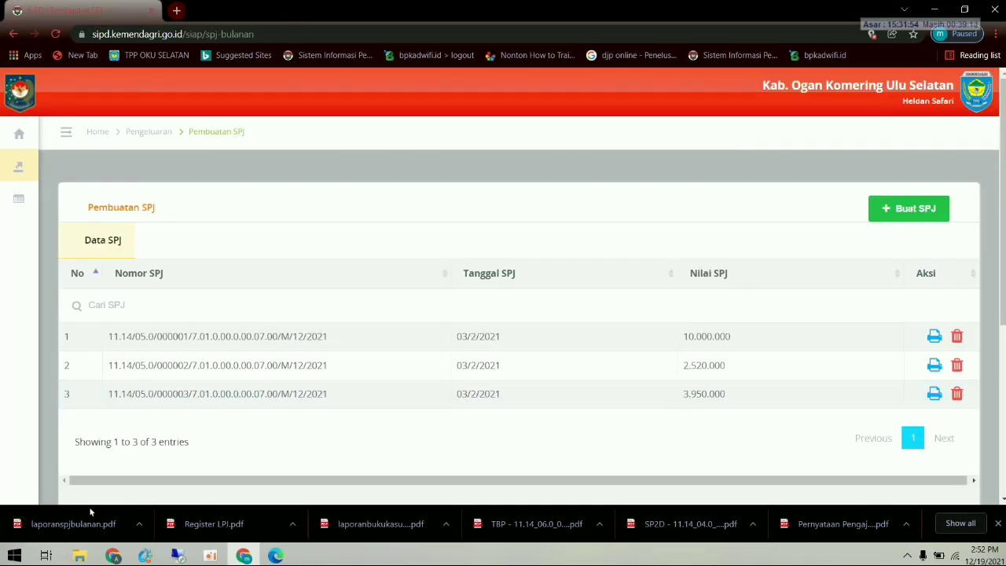
click(89, 512)
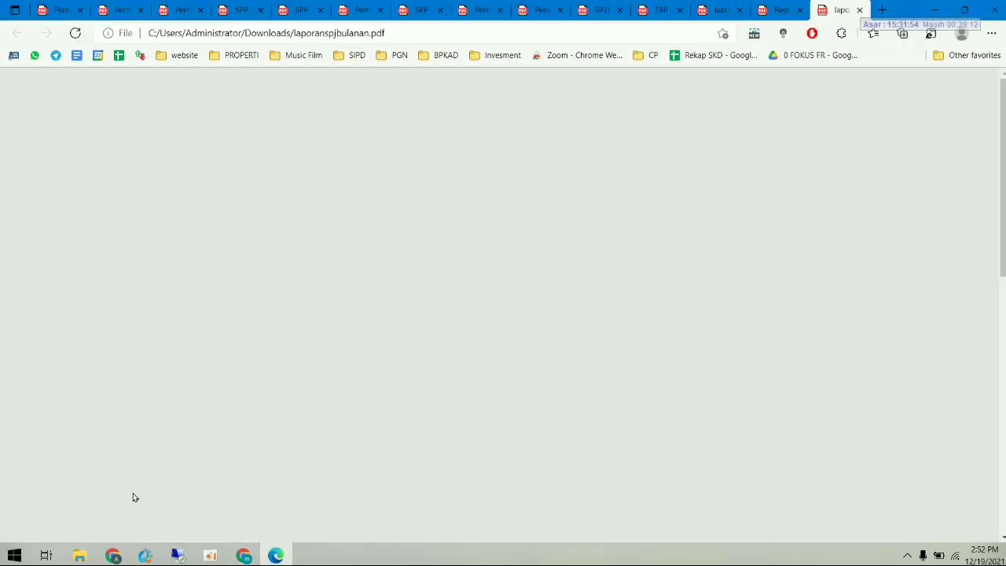
scroll(554, 398, down, 3)
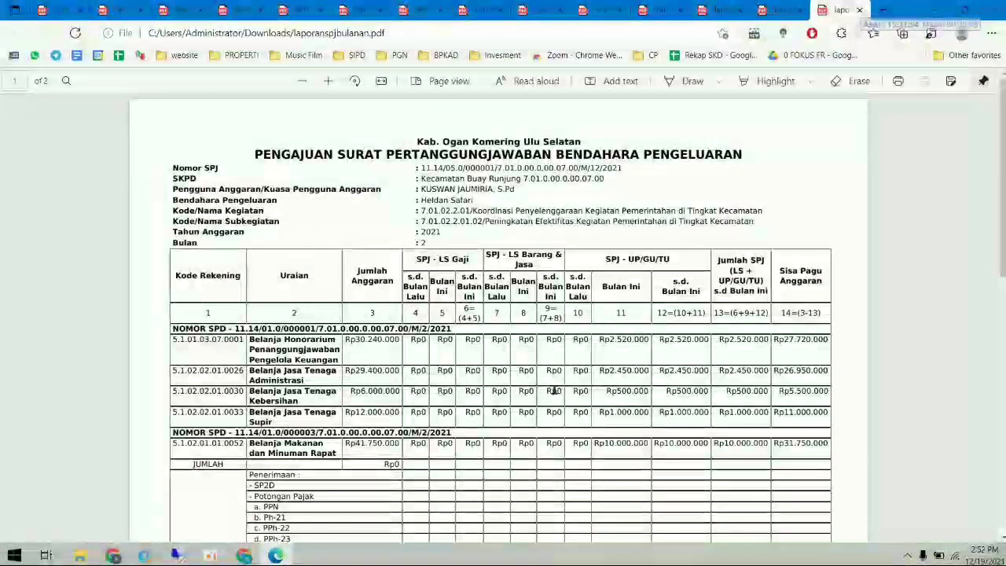
scroll(554, 390, down, 4)
scroll(554, 390, down, 4)
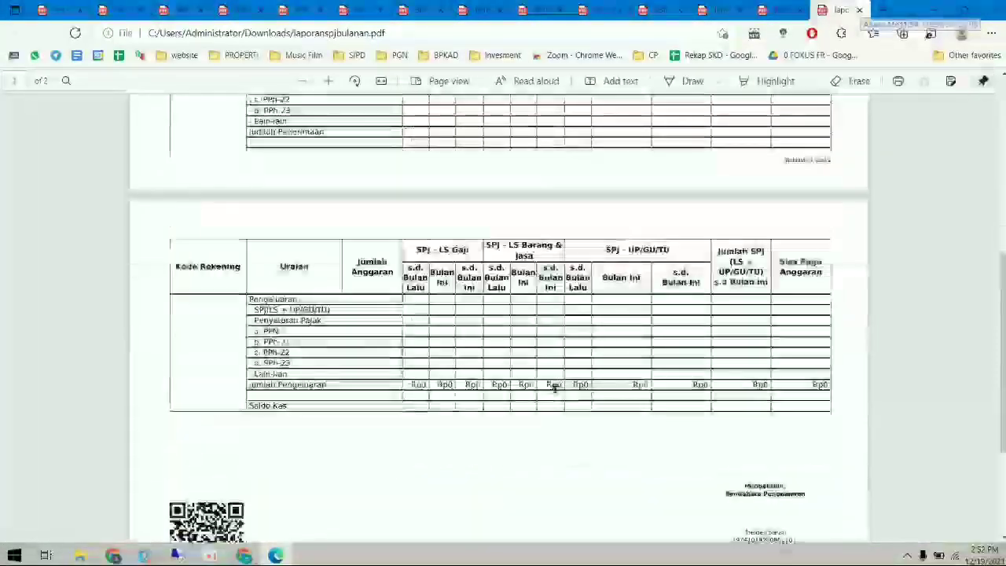
scroll(554, 390, down, 1)
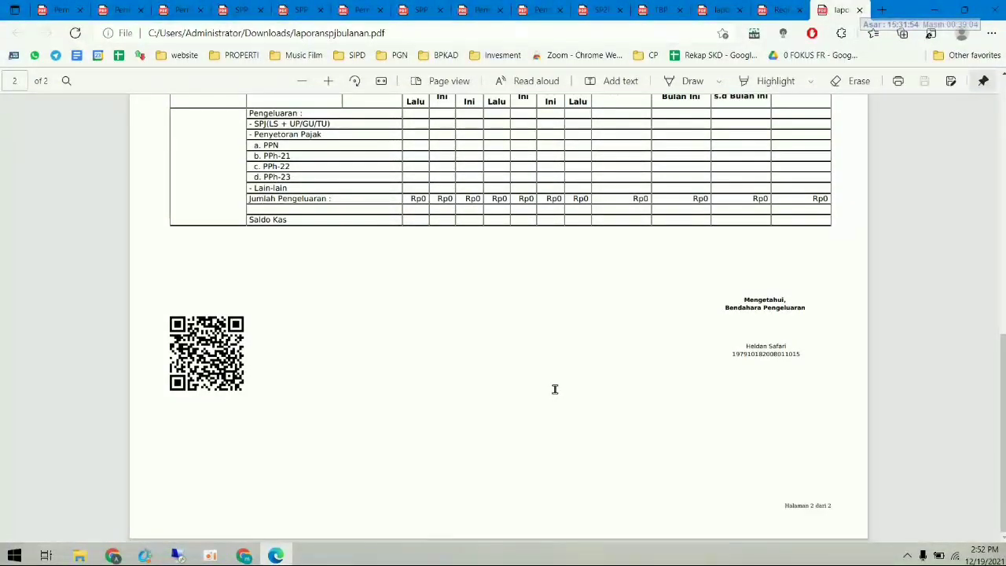
scroll(555, 390, up, 6)
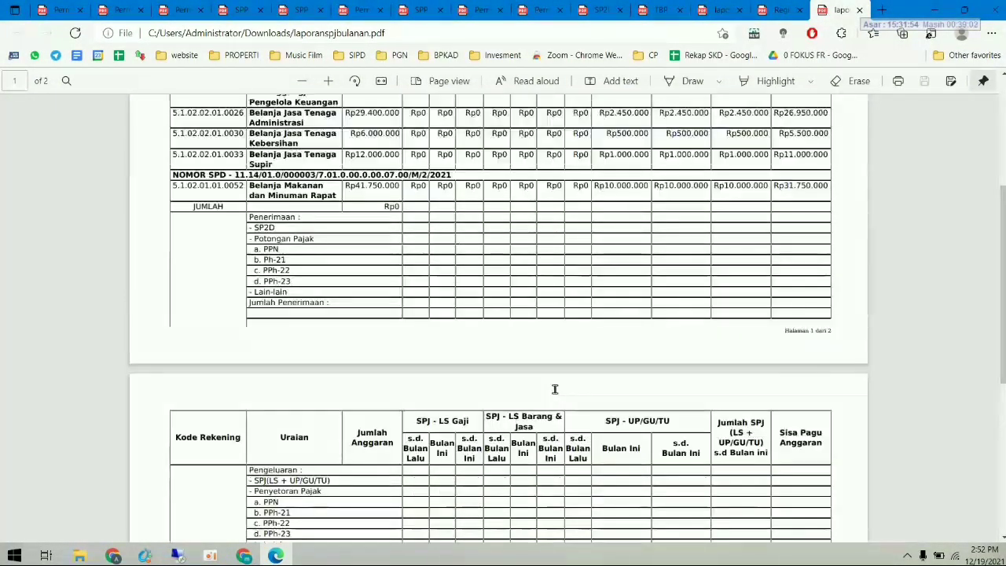
- Return to SIPD in Chrome and expand the expenditure administration section
click(244, 556)
mouse_move(11, 141)
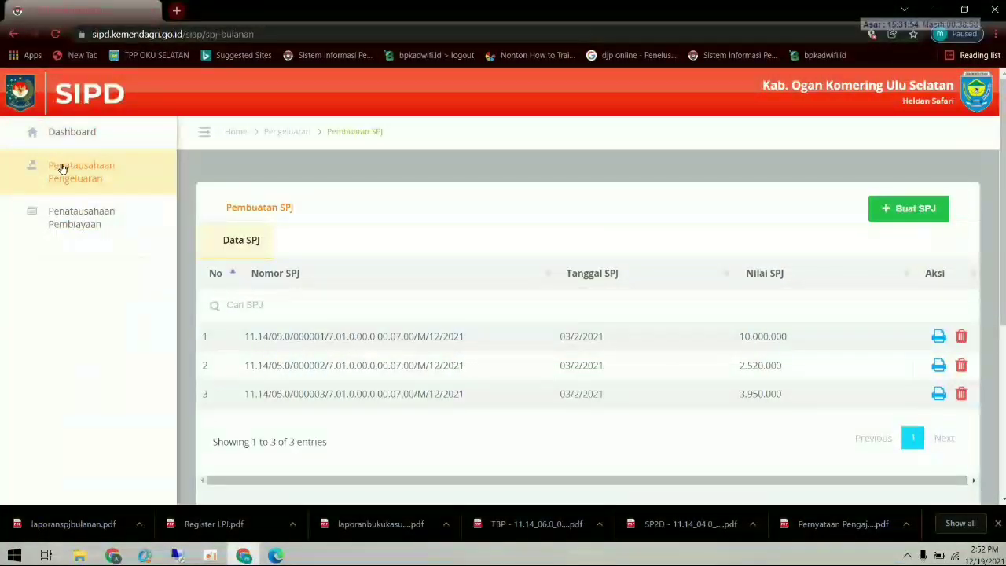
click(63, 169)
scroll(118, 337, down, 2)
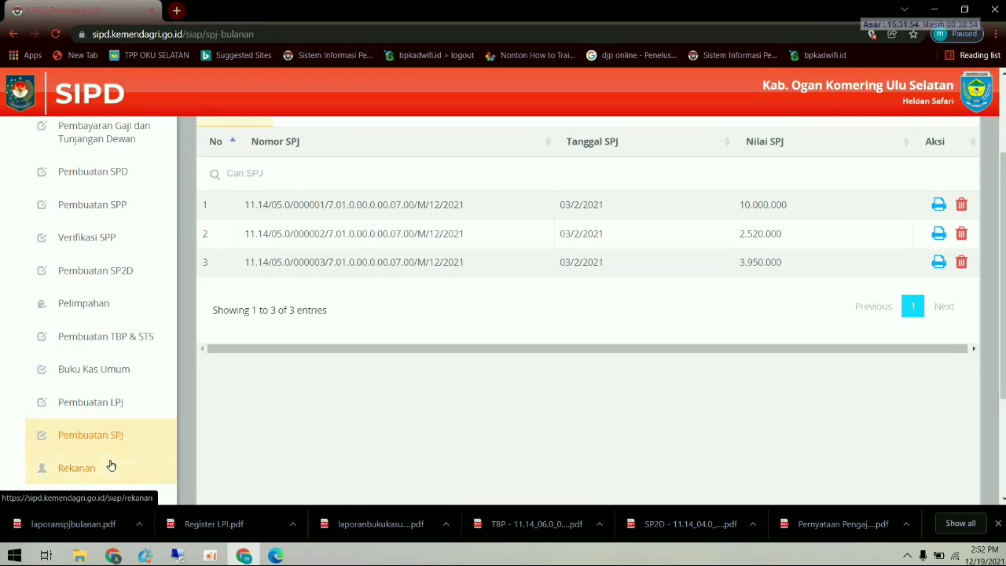
- Log out of the treasurer's account and bring up the saved logins for the username
click(968, 96)
click(894, 180)
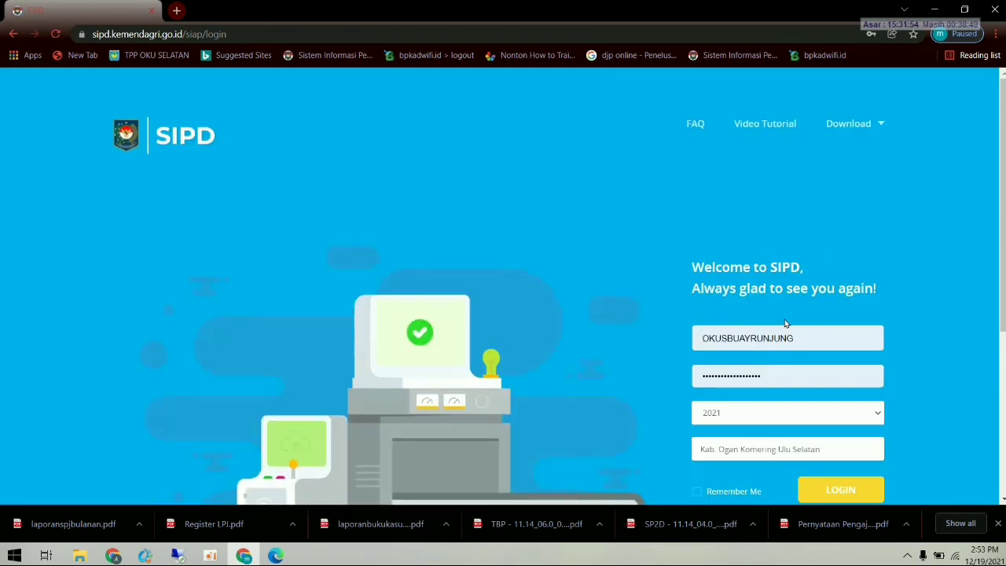
click(777, 337)
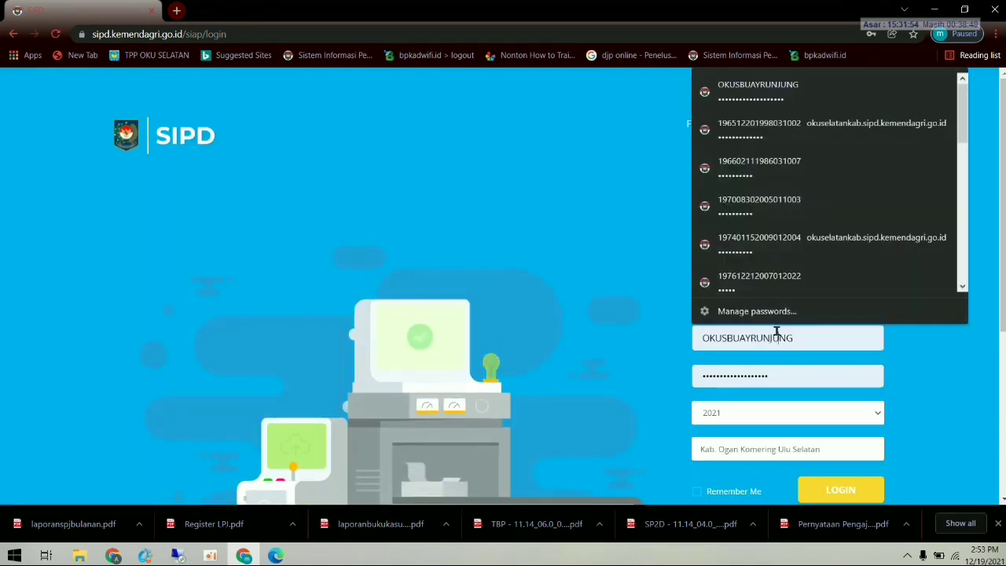
scroll(766, 249, down, 5)
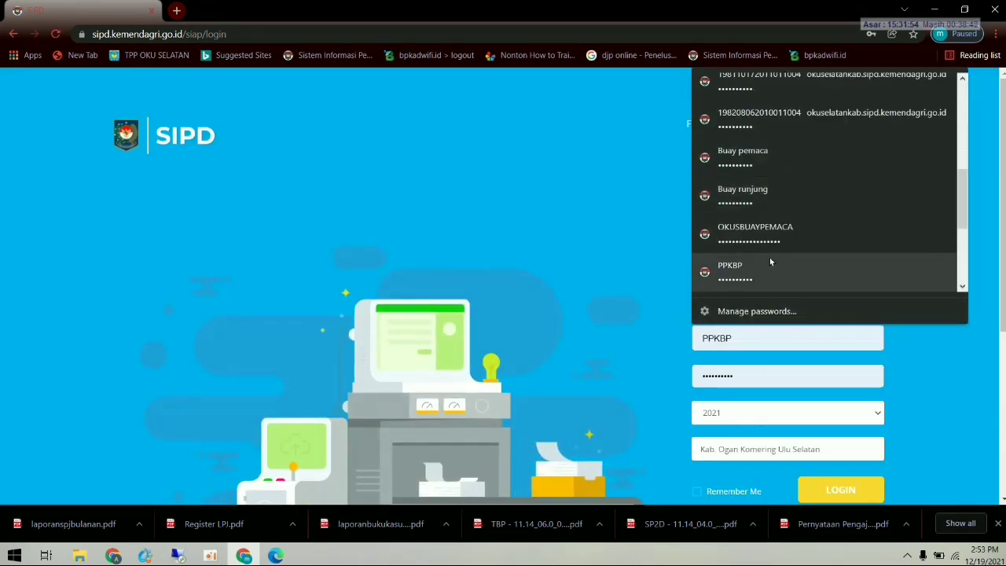
scroll(770, 277, down, 2)
- Sign in with a saved account and toggle the Penatausahaan Pengeluaran section
click(771, 277)
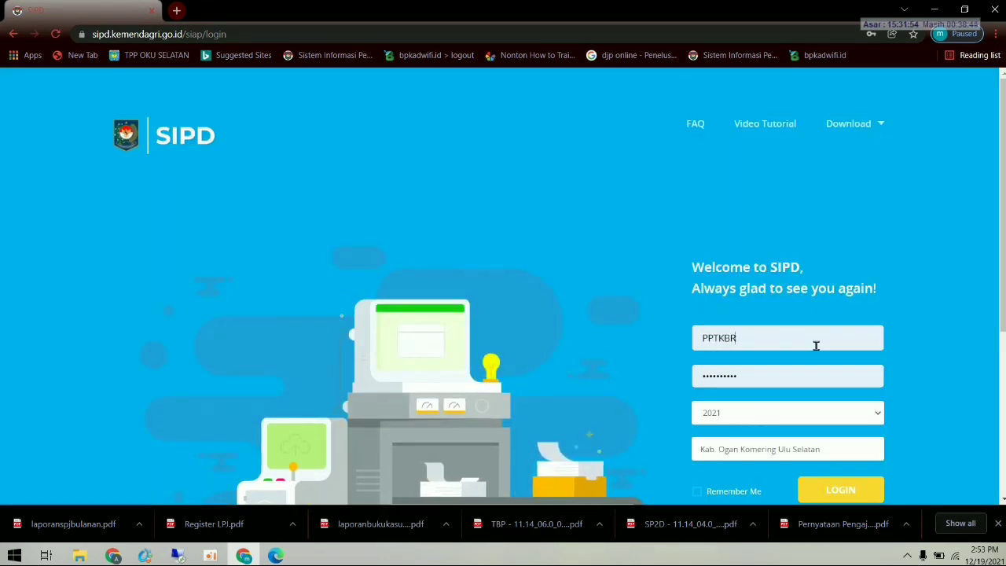
scroll(816, 346, down, 1)
click(853, 427)
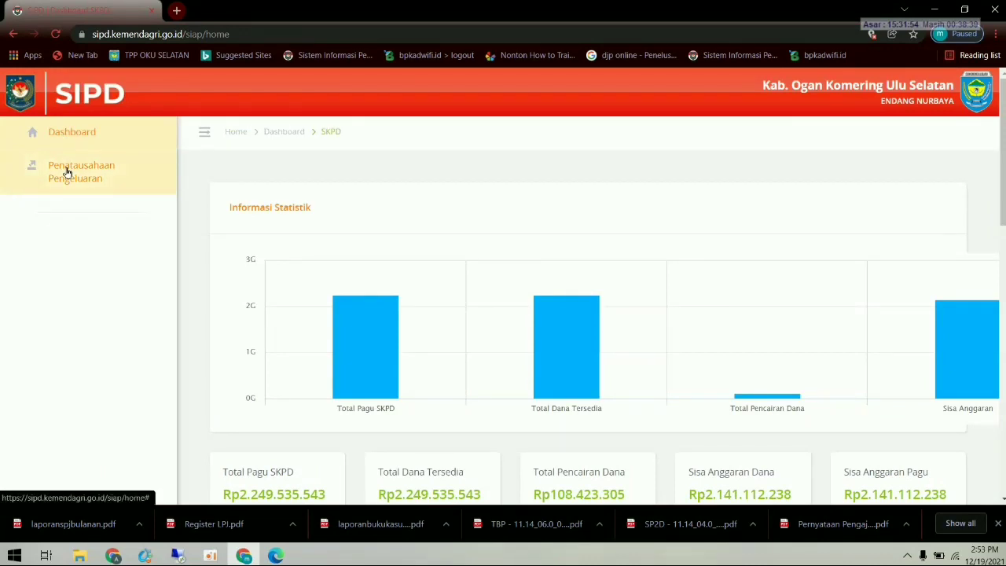
click(68, 172)
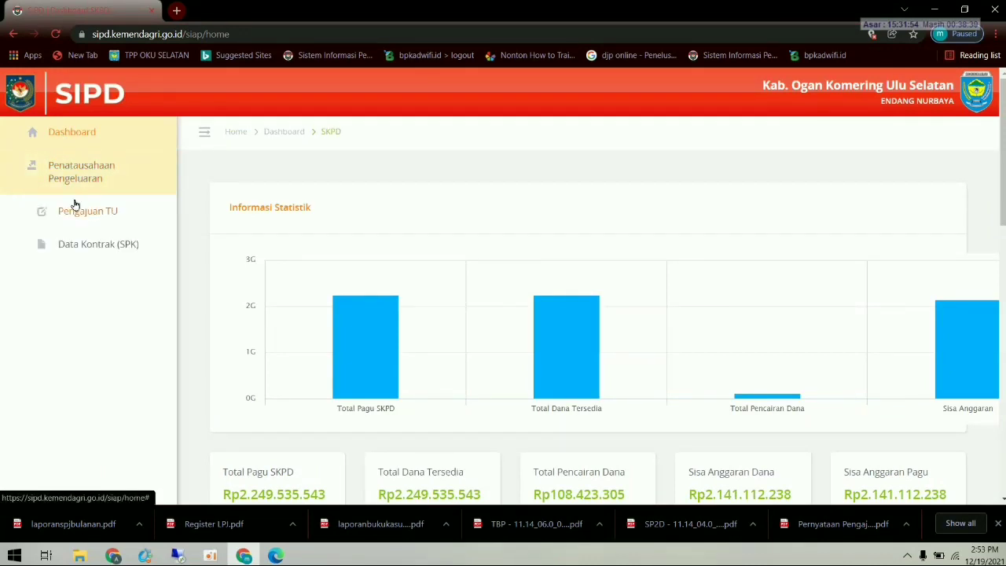
click(33, 171)
click(43, 173)
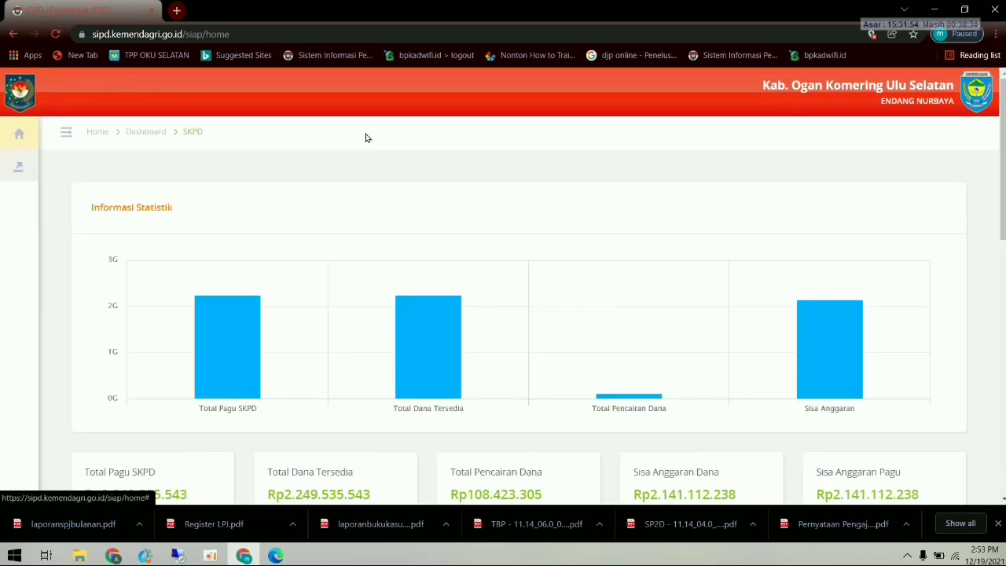
- Log out again and sign in with a different saved account
click(975, 100)
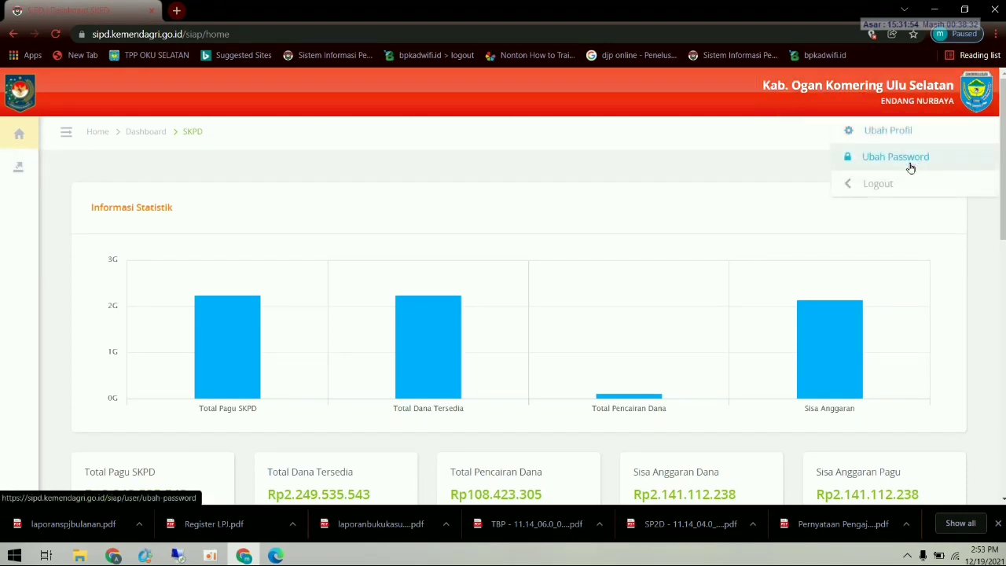
click(896, 183)
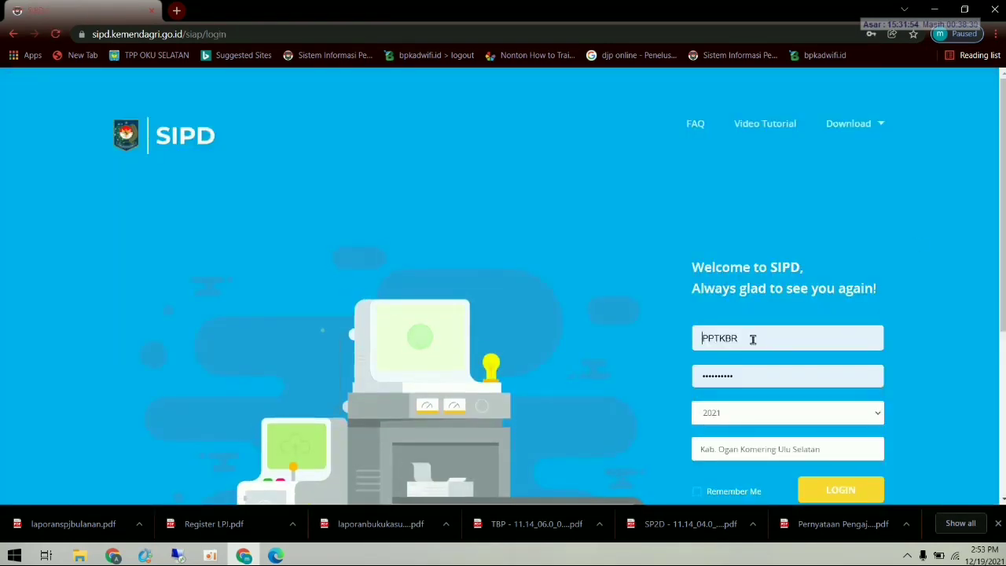
click(750, 339)
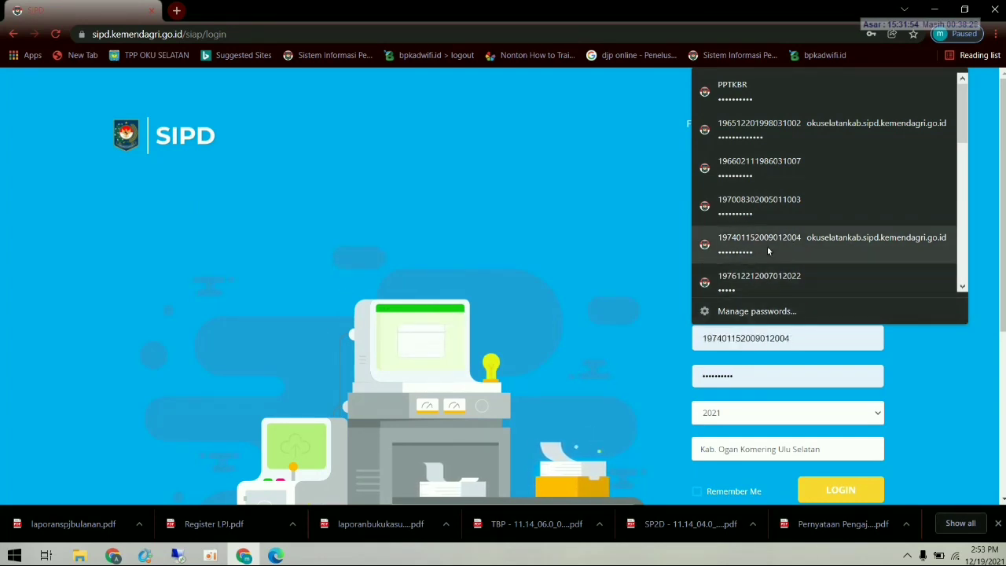
scroll(767, 246, down, 5)
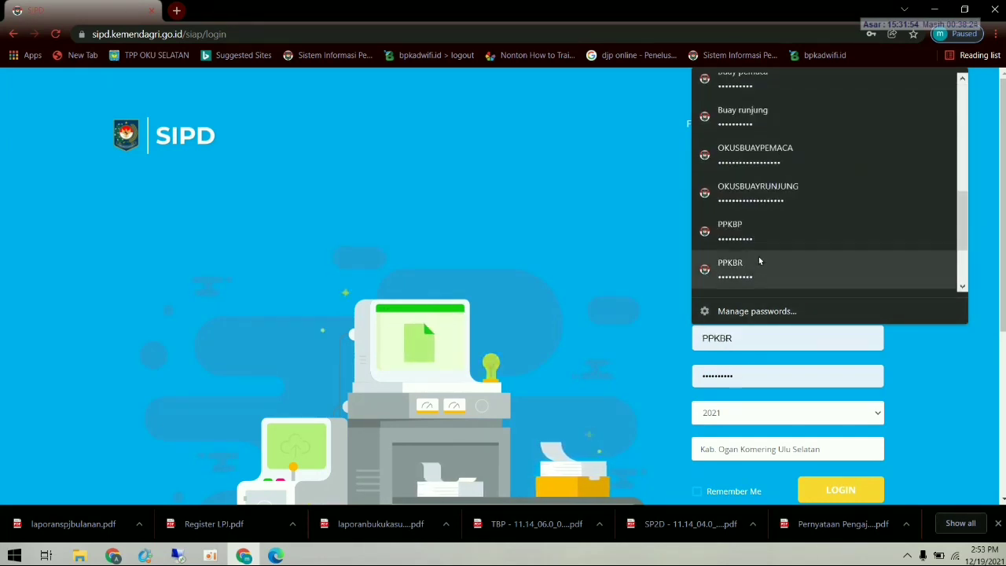
click(754, 268)
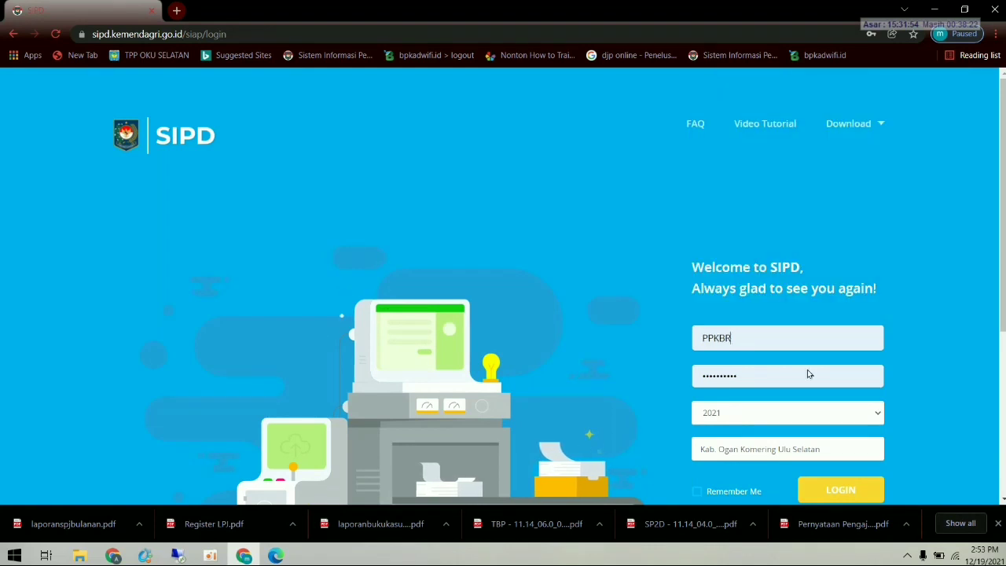
click(827, 489)
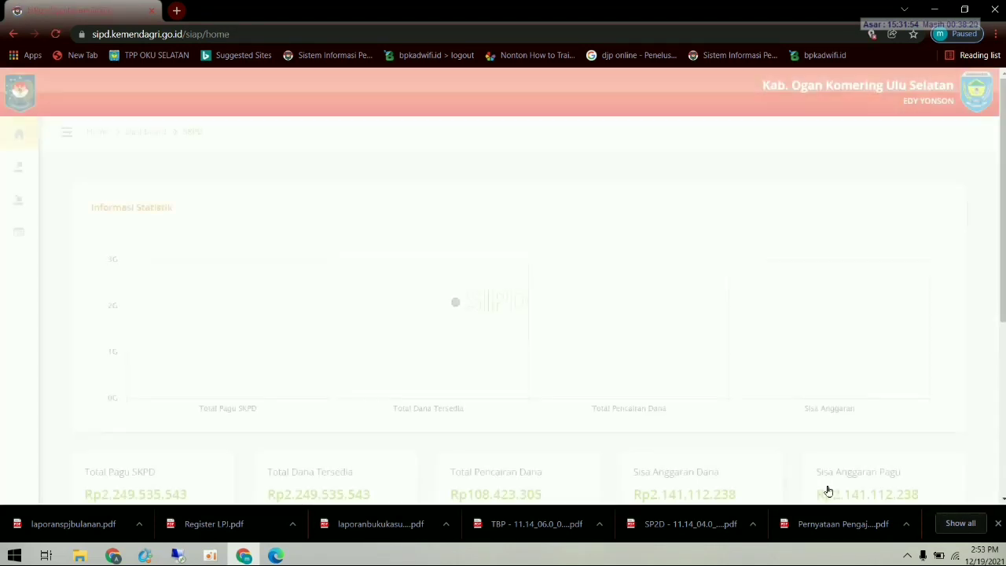
- Open Verifikasi LPJ under Penatausahaan Pengeluaran and start verifying the first LPJ
mouse_move(35, 147)
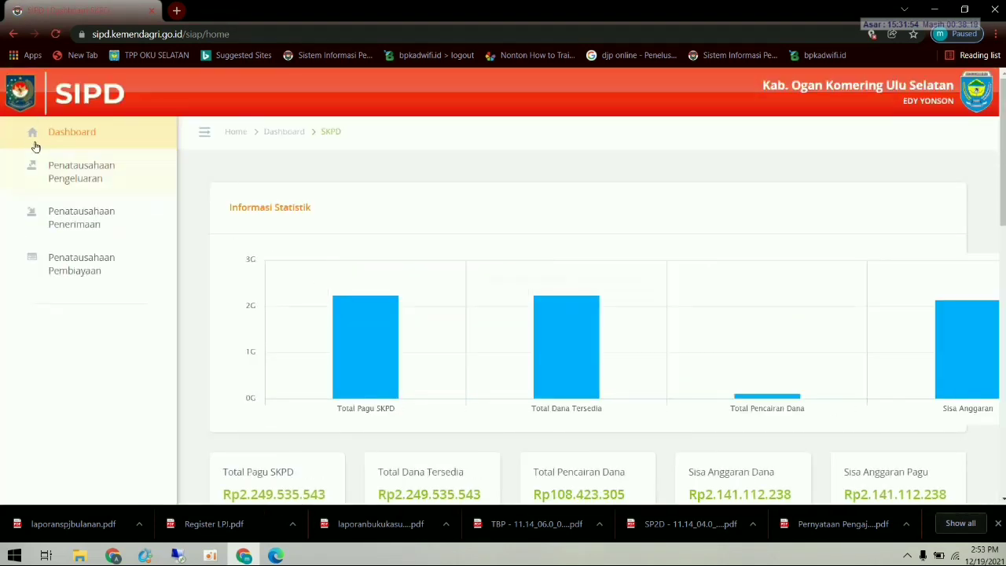
click(56, 168)
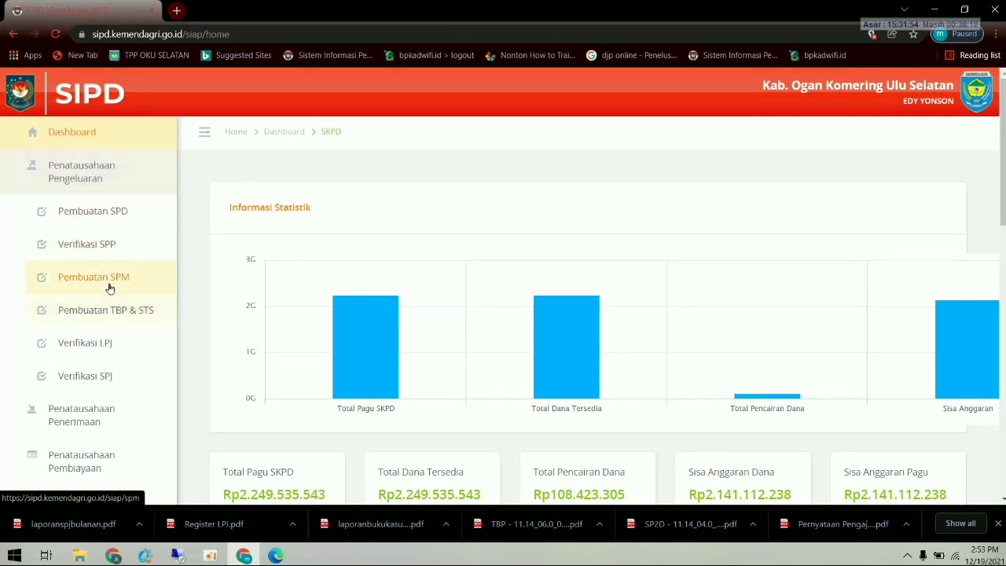
click(102, 346)
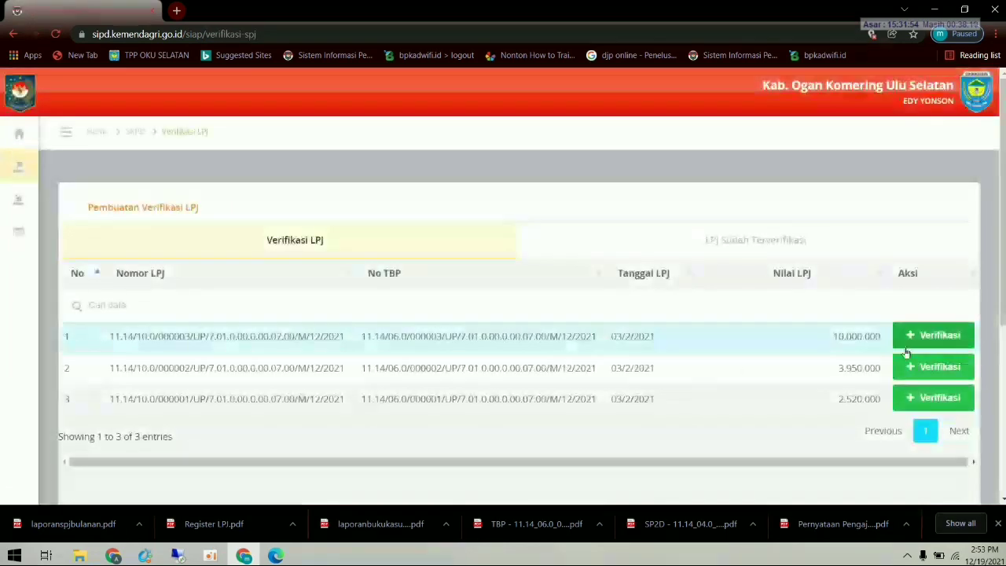
click(946, 334)
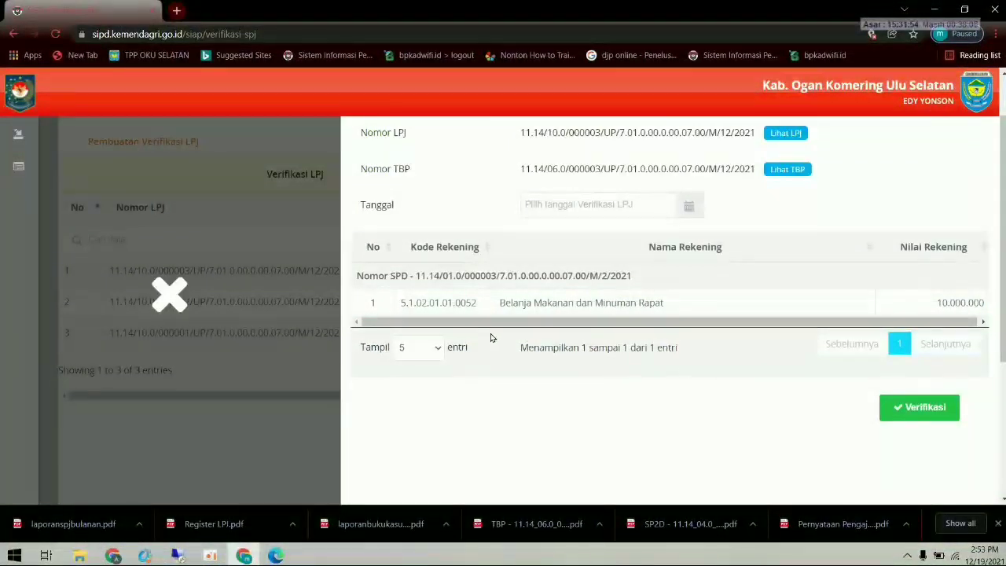
- Set the LPJ verification date to 04/02/2021
scroll(775, 375, up, 1)
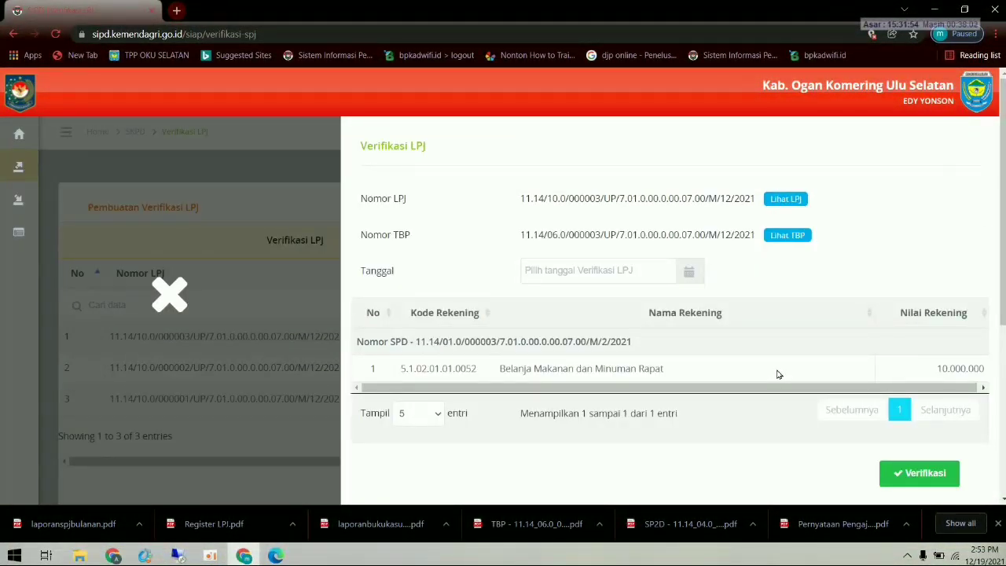
click(617, 276)
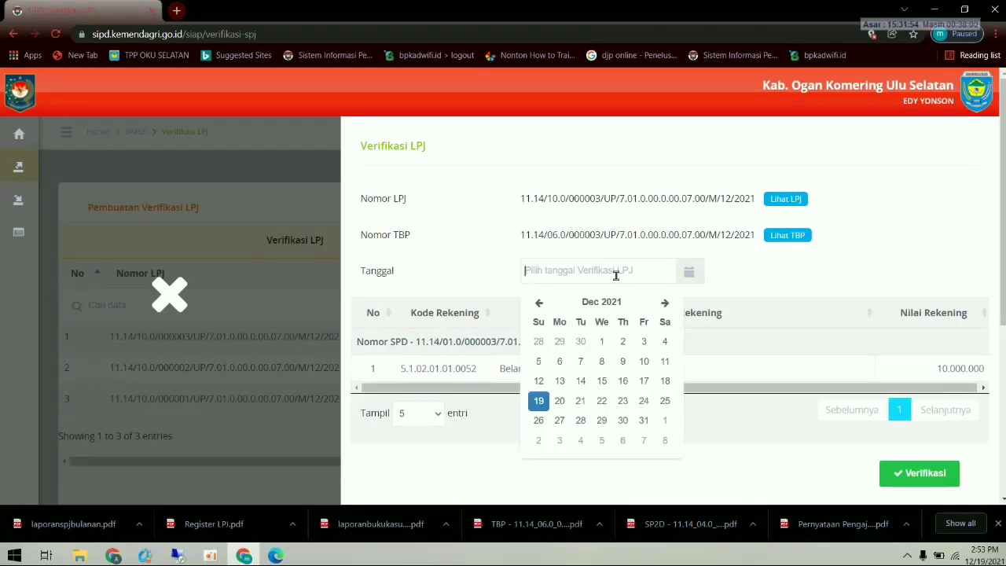
click(541, 303)
click(541, 303)
click(541, 303)
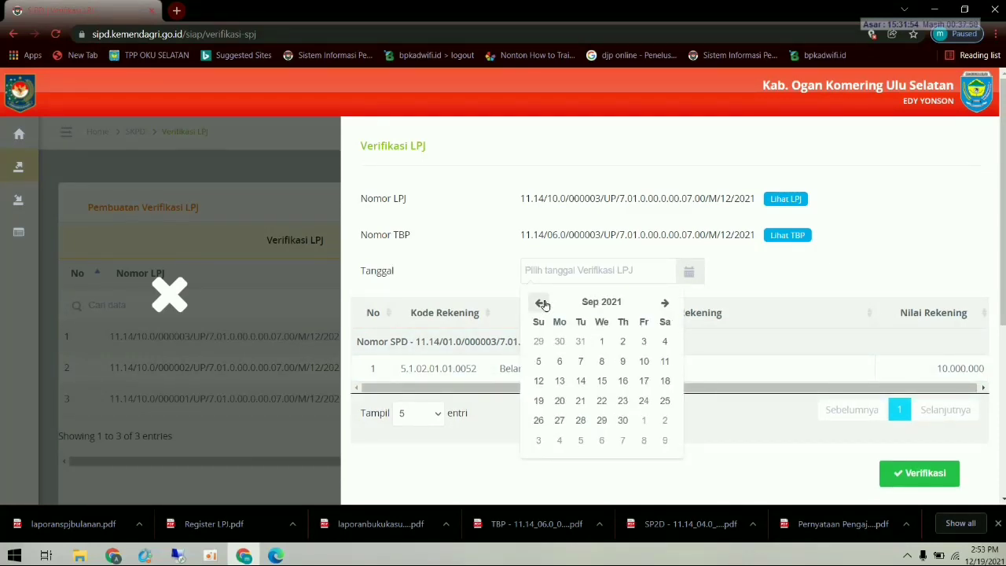
click(541, 302)
click(541, 303)
click(540, 303)
click(541, 302)
click(541, 303)
click(541, 302)
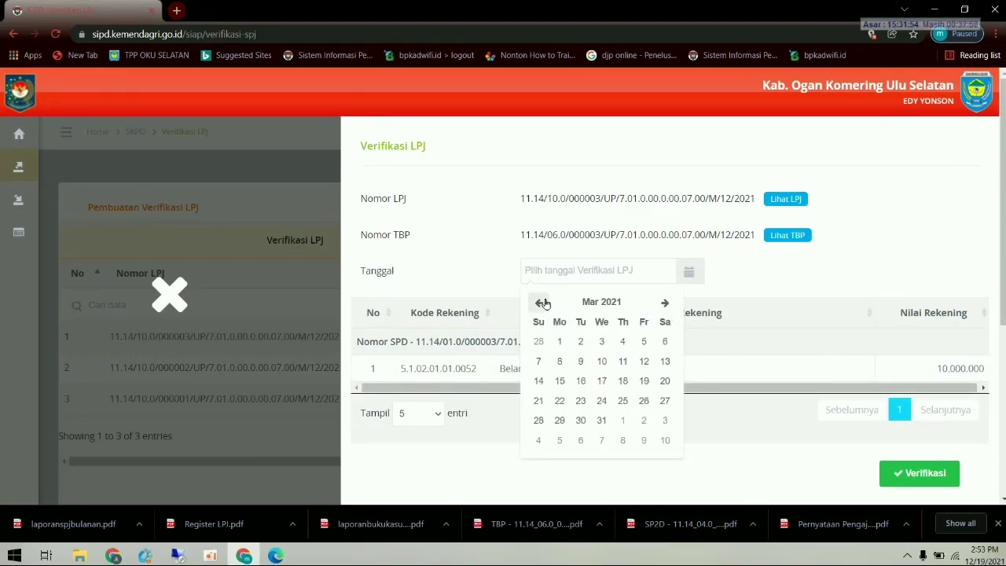
click(541, 303)
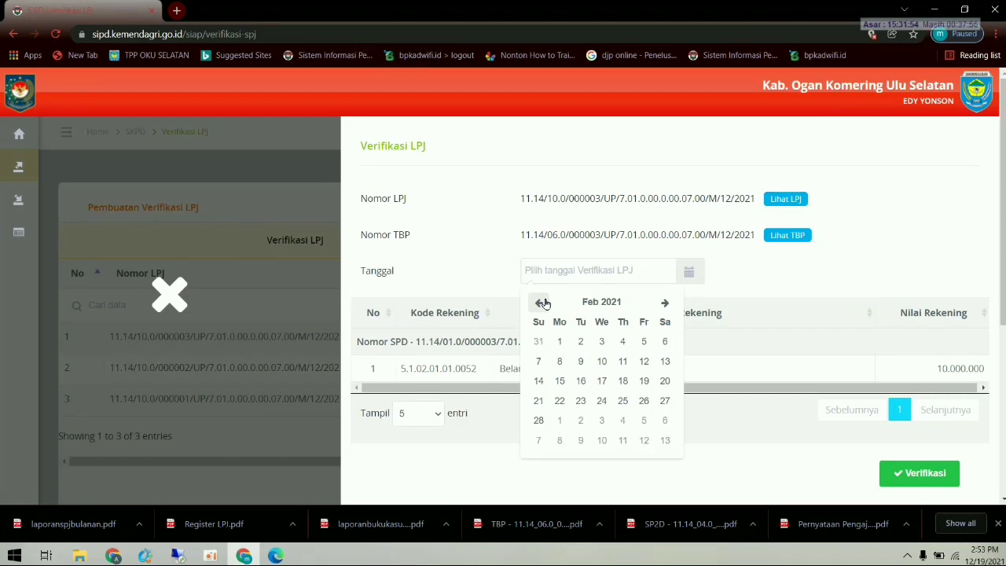
click(602, 342)
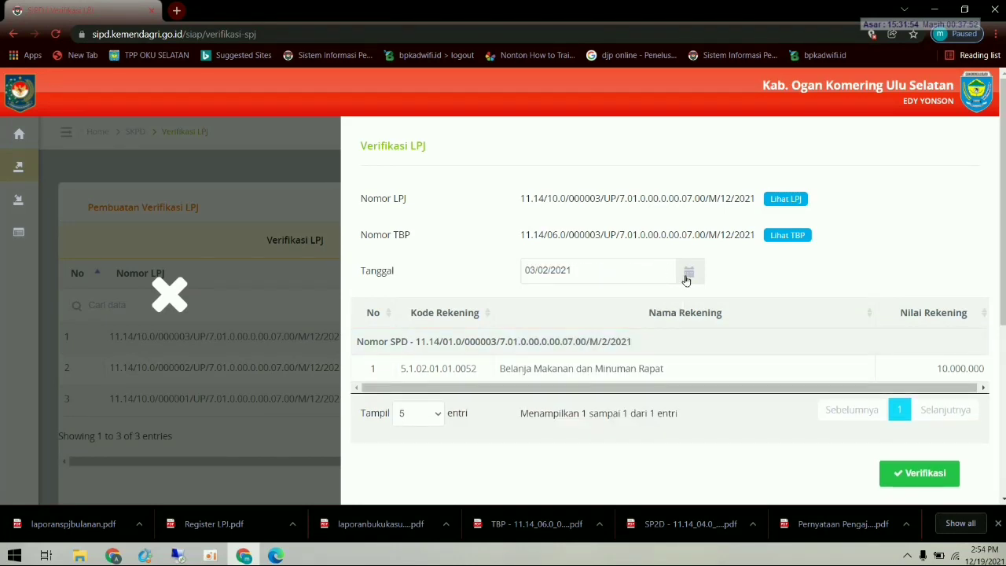
click(634, 271)
click(624, 342)
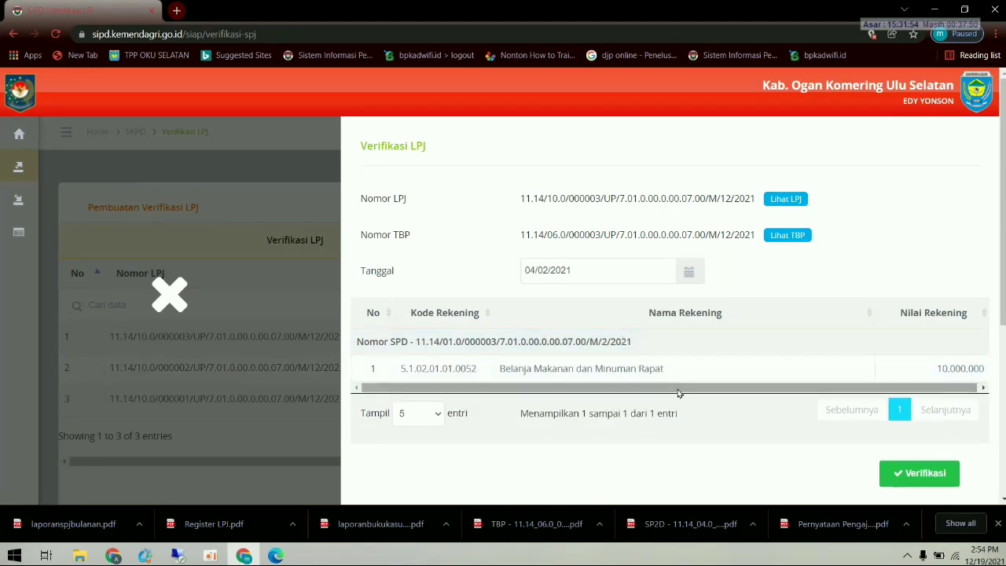
- Review the verification form for LPJ 000003 and download its LPJ report
scroll(772, 412, down, 2)
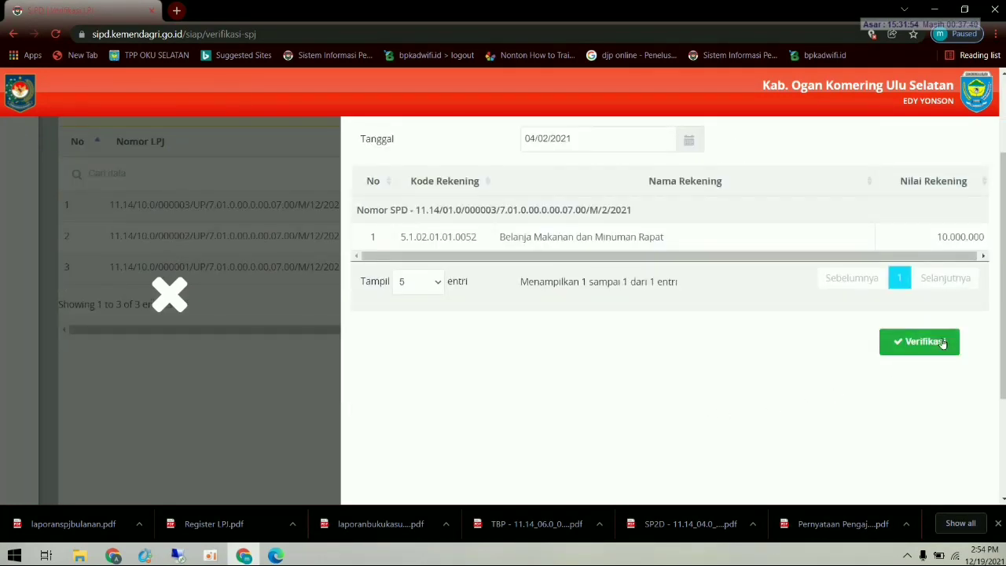
scroll(797, 364, up, 2)
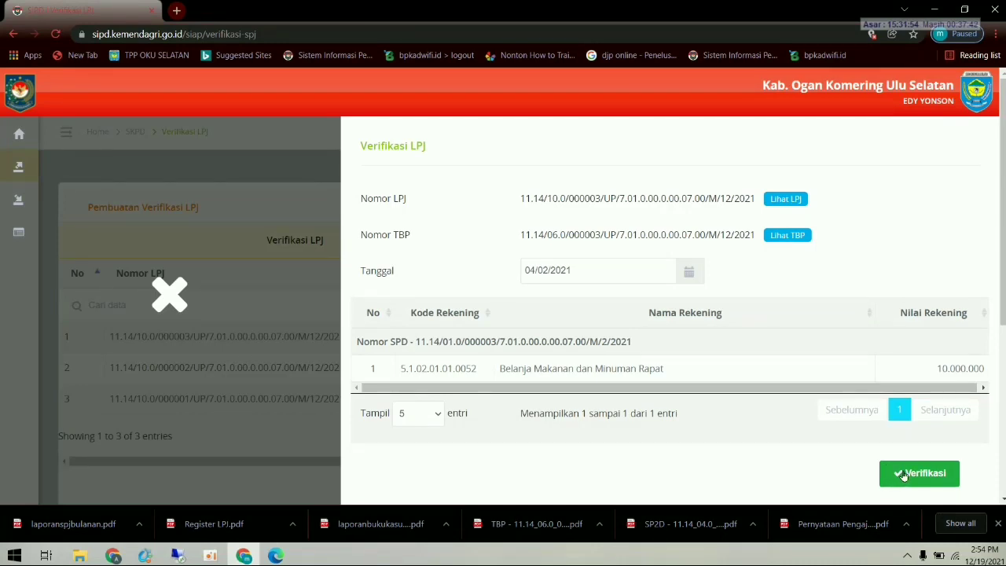
scroll(897, 474, down, 1)
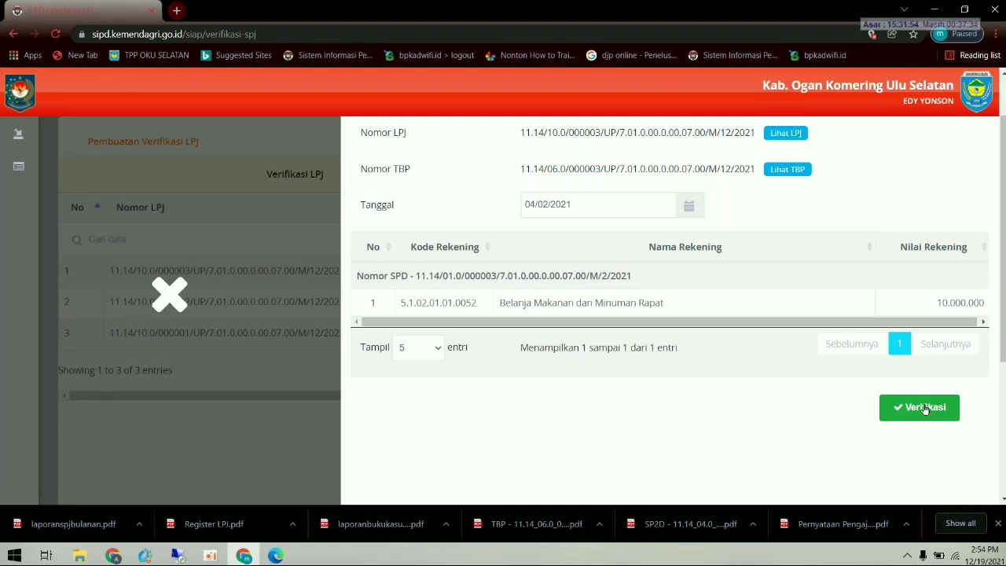
scroll(925, 409, up, 1)
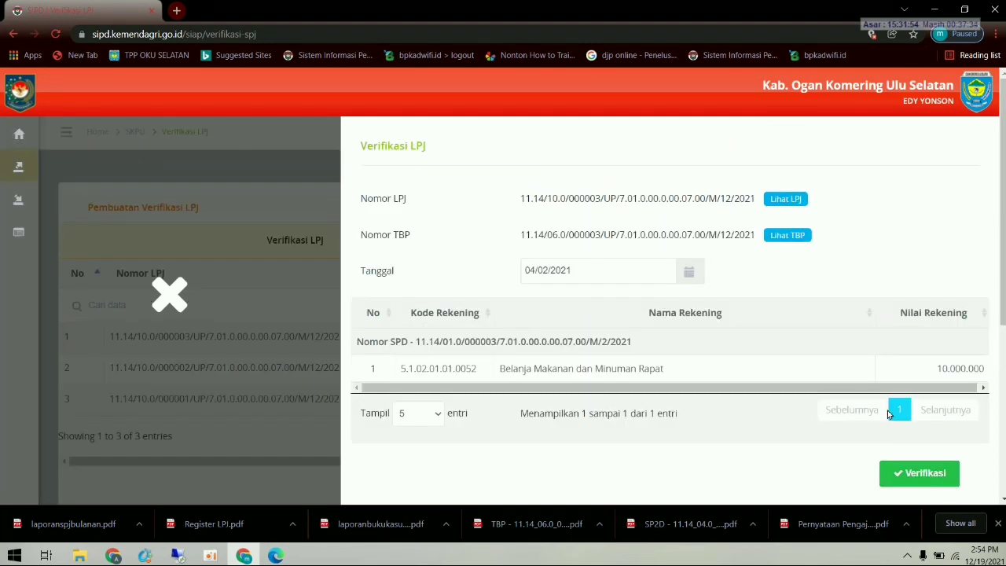
click(780, 199)
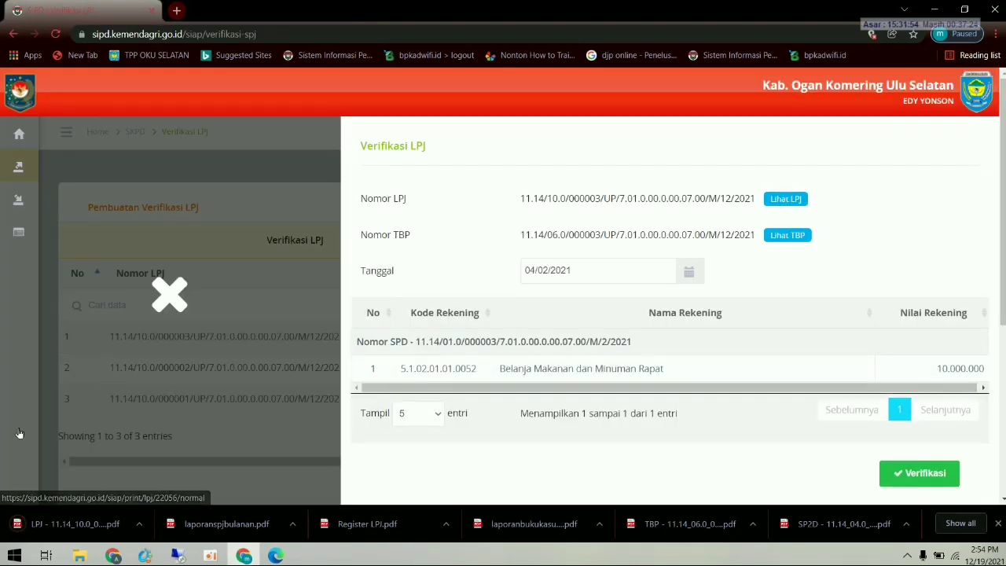
click(70, 523)
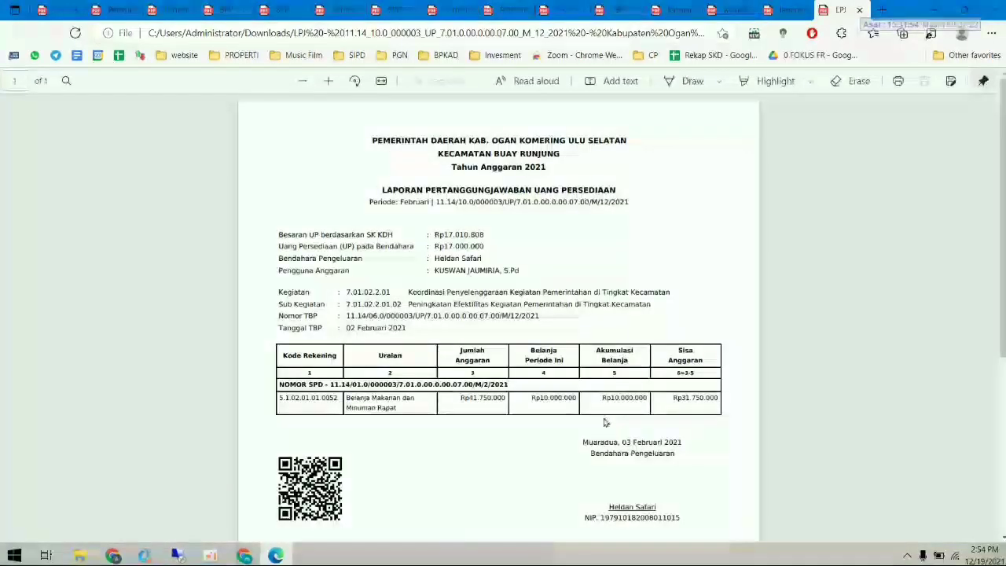
scroll(606, 425, down, 2)
scroll(611, 436, up, 1)
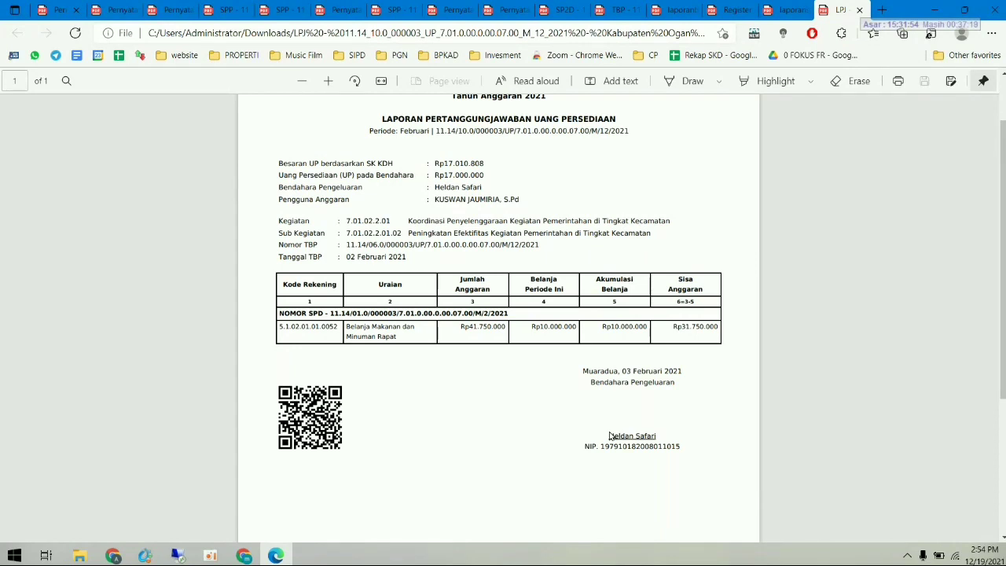
scroll(611, 436, up, 1)
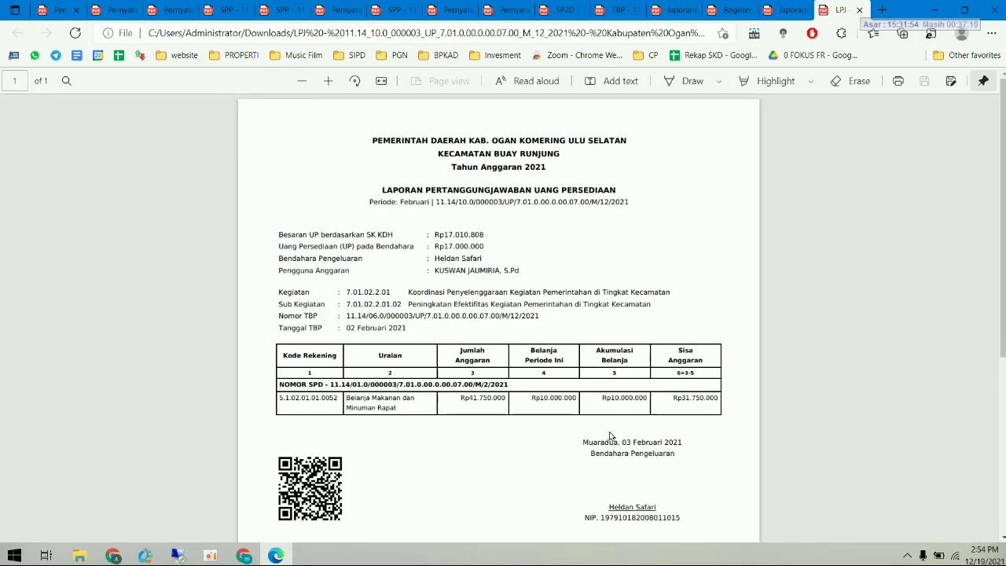
key(alt+Tab)
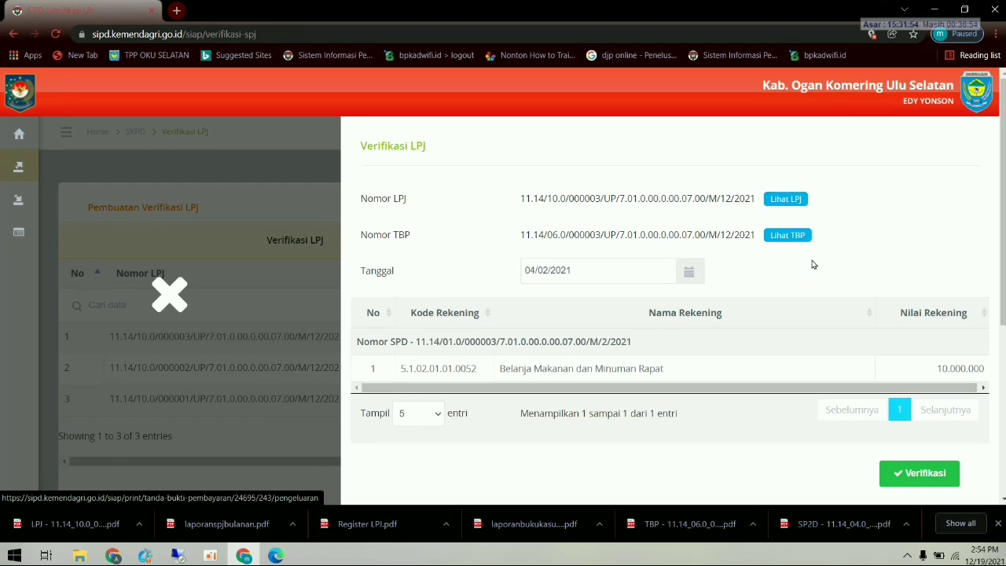
- Save LPJ 000003's verification, then verify LPJ 000002 dated 04/02/2021
click(925, 476)
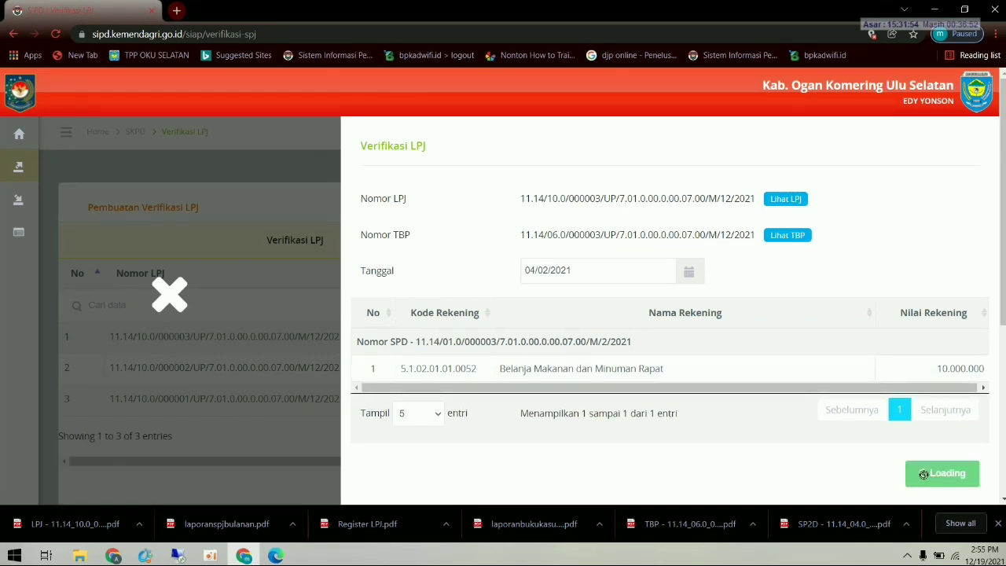
click(516, 367)
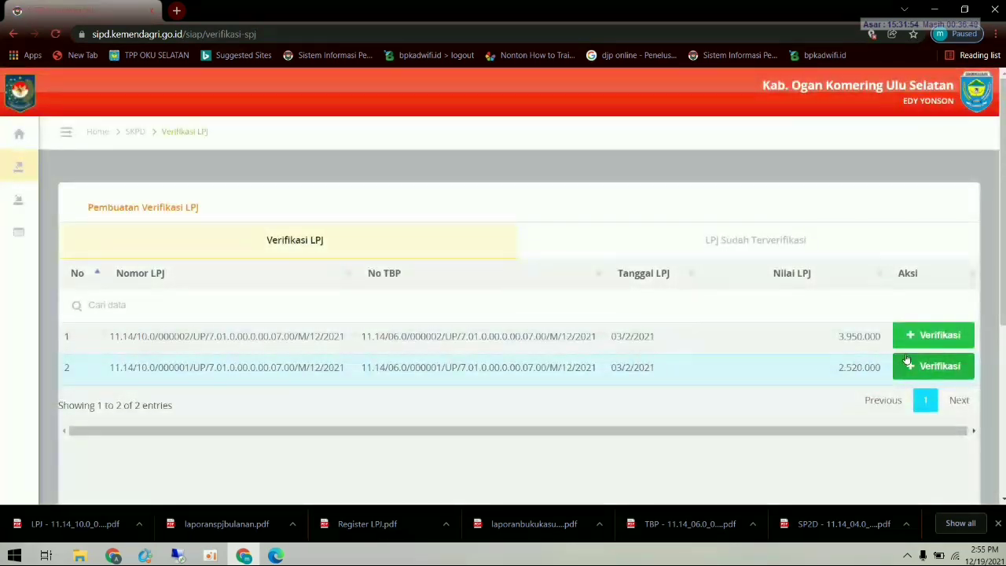
click(931, 336)
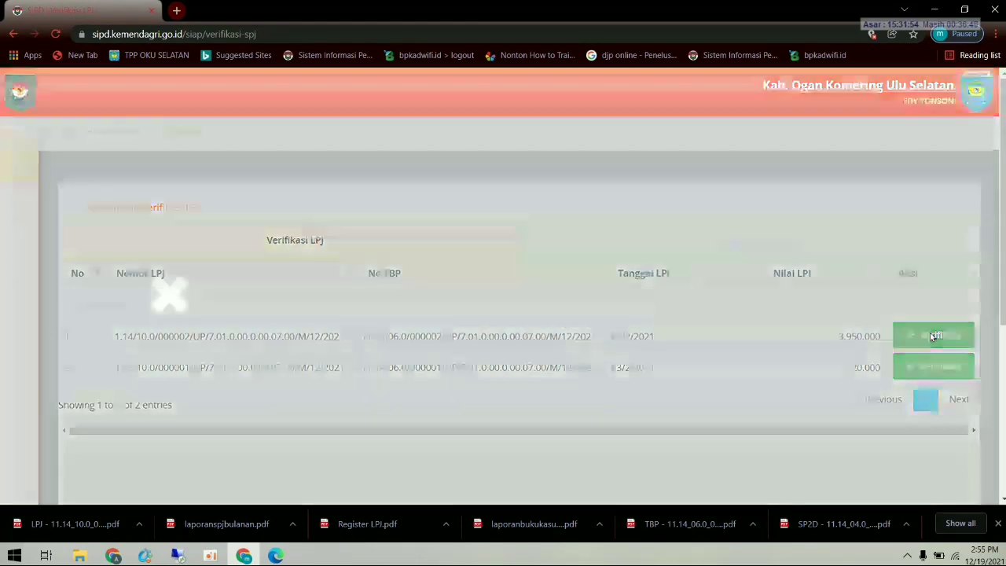
click(648, 264)
click(537, 303)
click(538, 303)
click(538, 303)
click(538, 303)
click(538, 302)
click(538, 302)
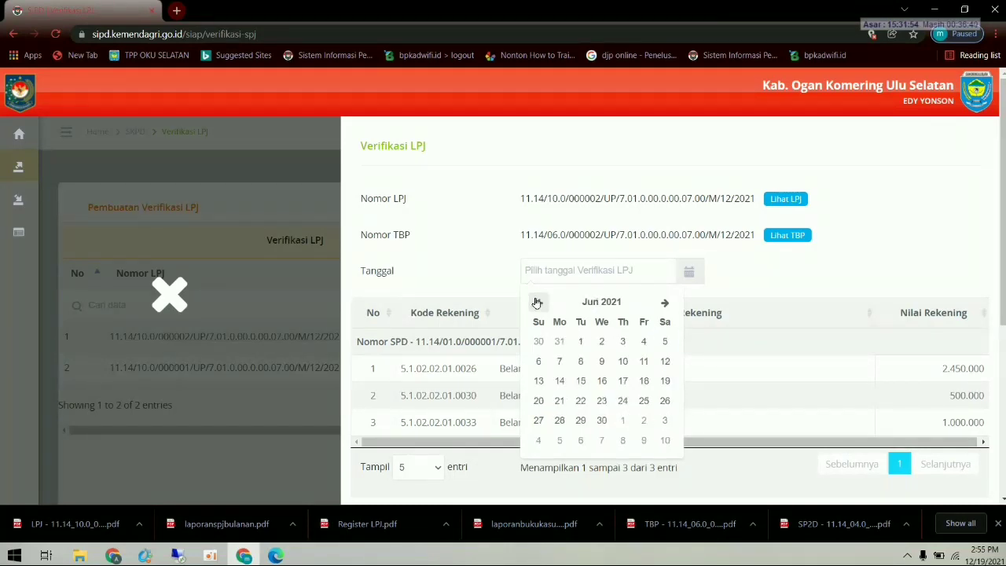
click(538, 303)
click(538, 303)
click(538, 302)
click(538, 303)
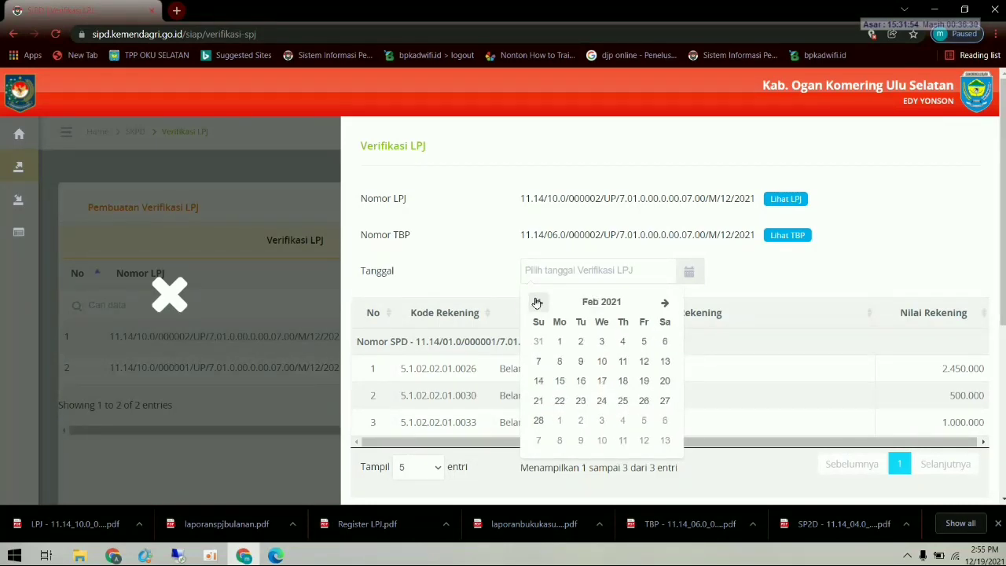
click(622, 341)
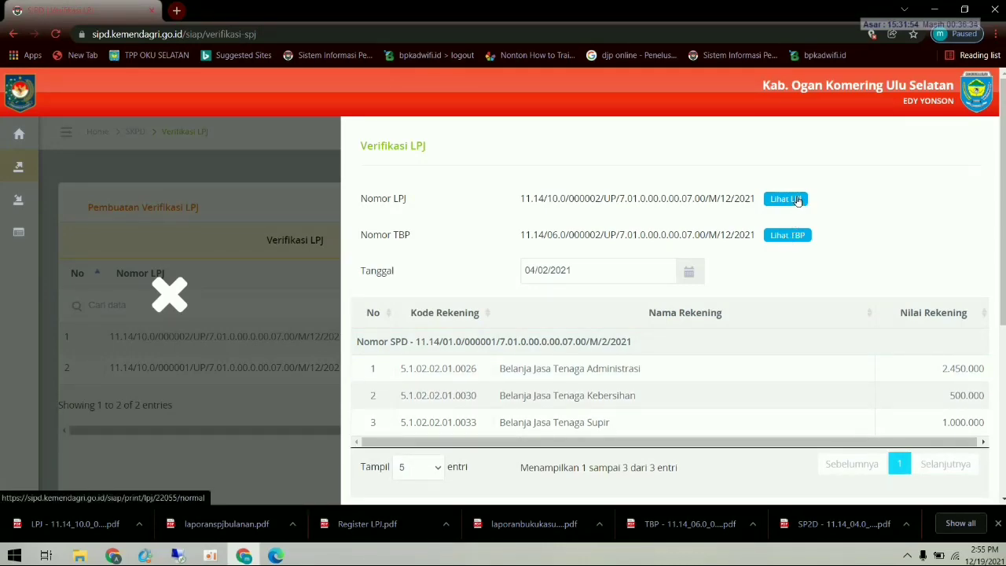
scroll(809, 368, down, 2)
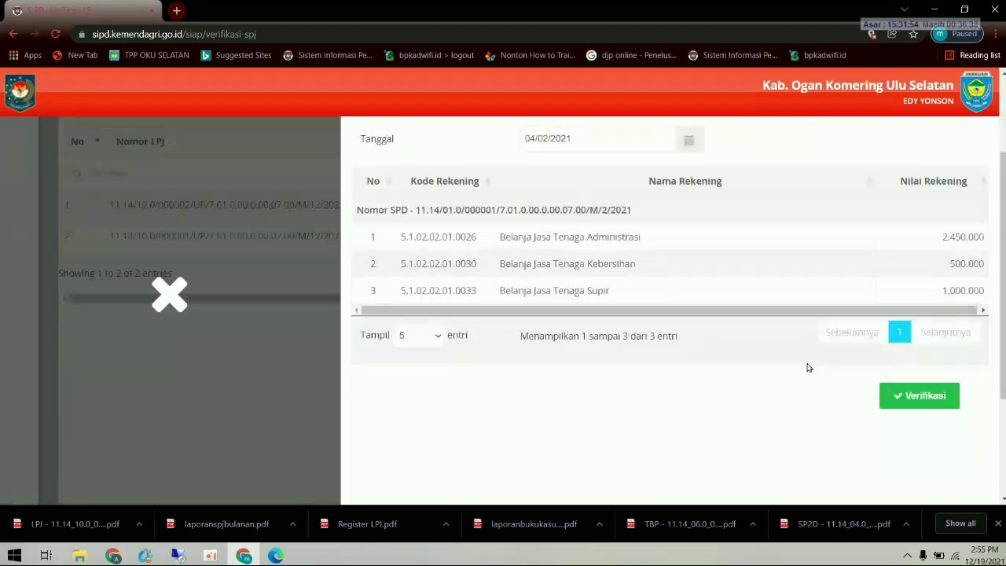
click(918, 399)
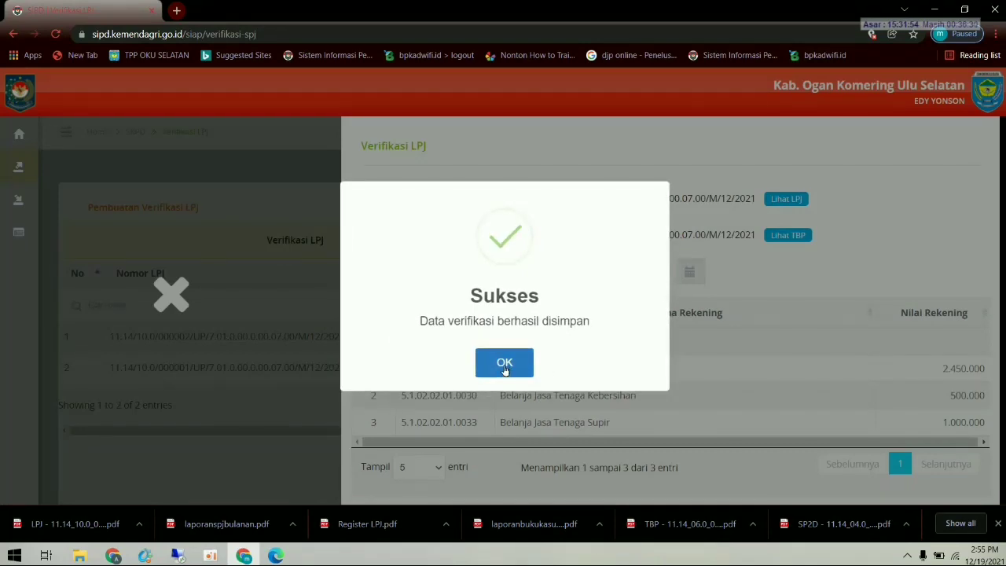
click(505, 364)
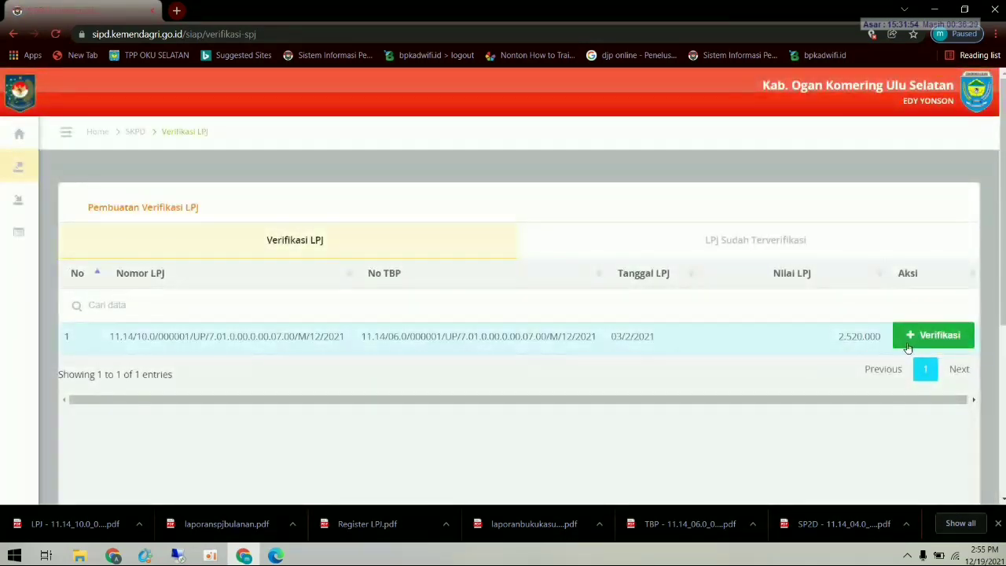
- Verify LPJ 000001 with verification date 04/02/2021
click(914, 338)
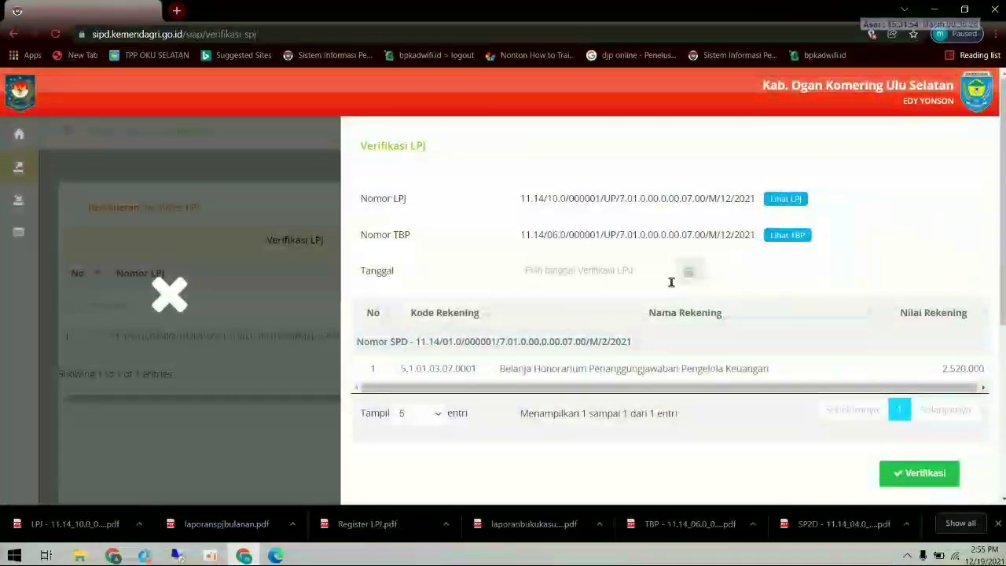
click(651, 270)
click(540, 302)
click(540, 301)
click(540, 302)
click(540, 301)
click(540, 302)
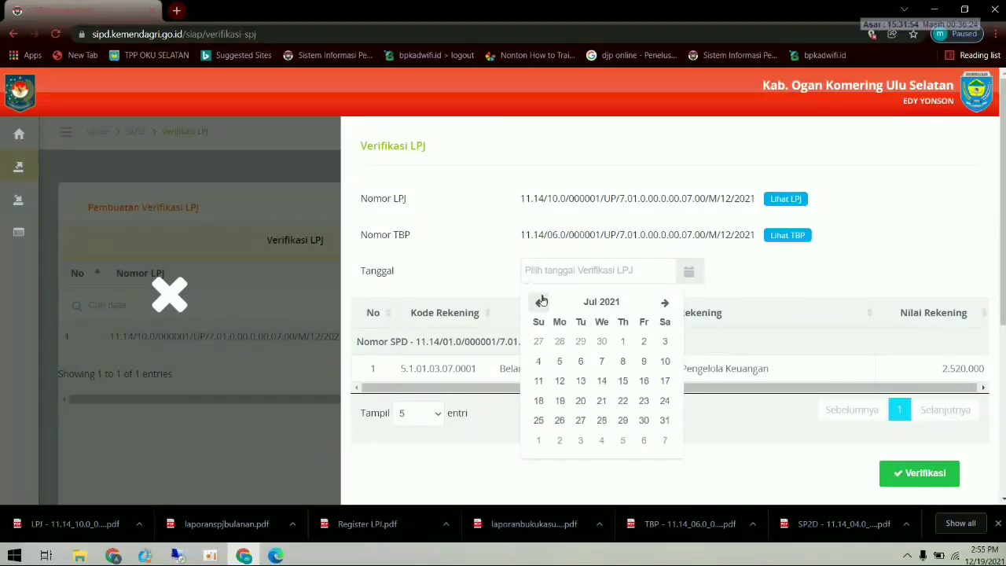
click(541, 302)
click(541, 302)
click(540, 301)
click(540, 302)
click(540, 302)
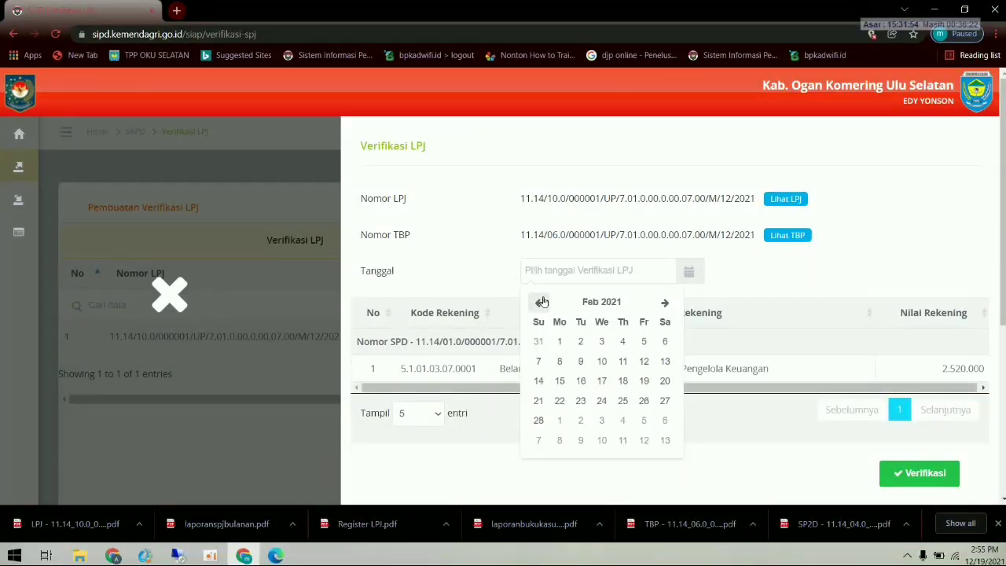
click(629, 338)
scroll(873, 370, down, 2)
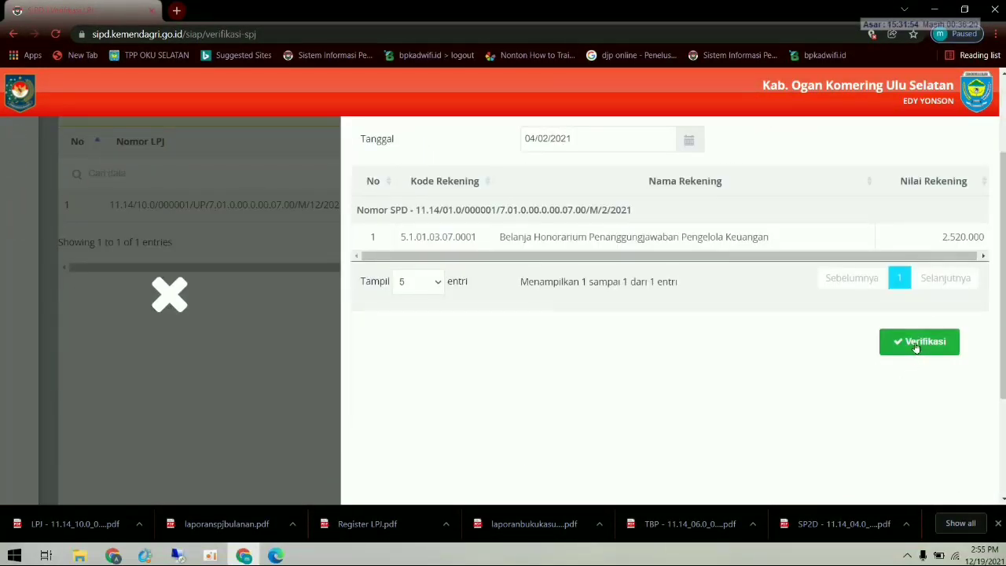
scroll(912, 348, up, 1)
click(906, 404)
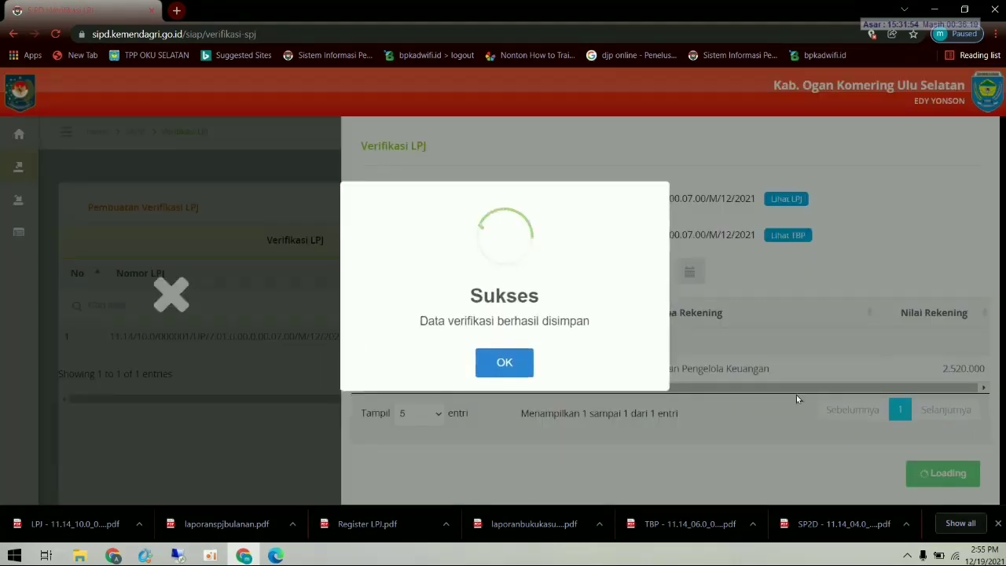
click(508, 360)
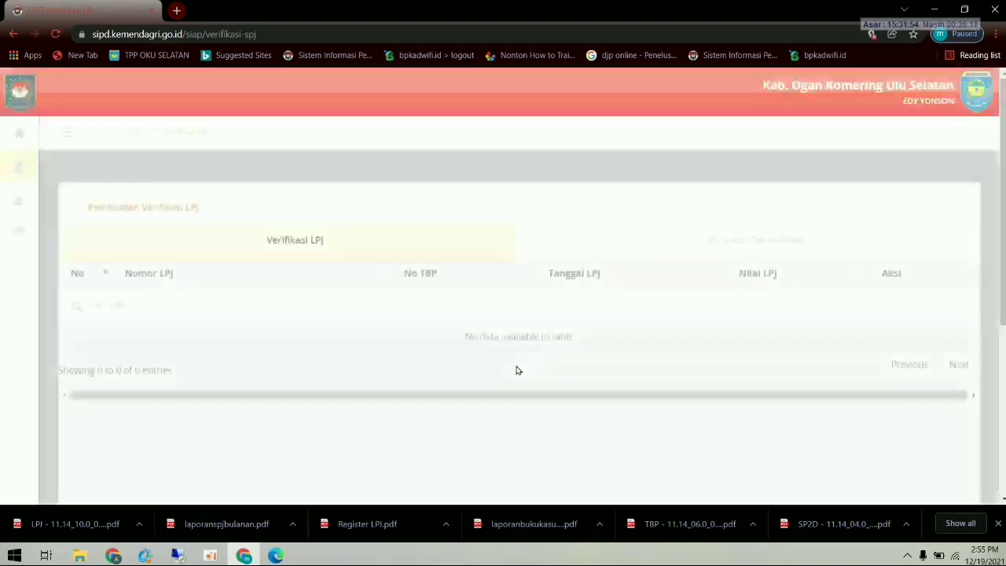
- Show the LPJ Sudah Terverifikasi list and expand the spending administration section
click(306, 244)
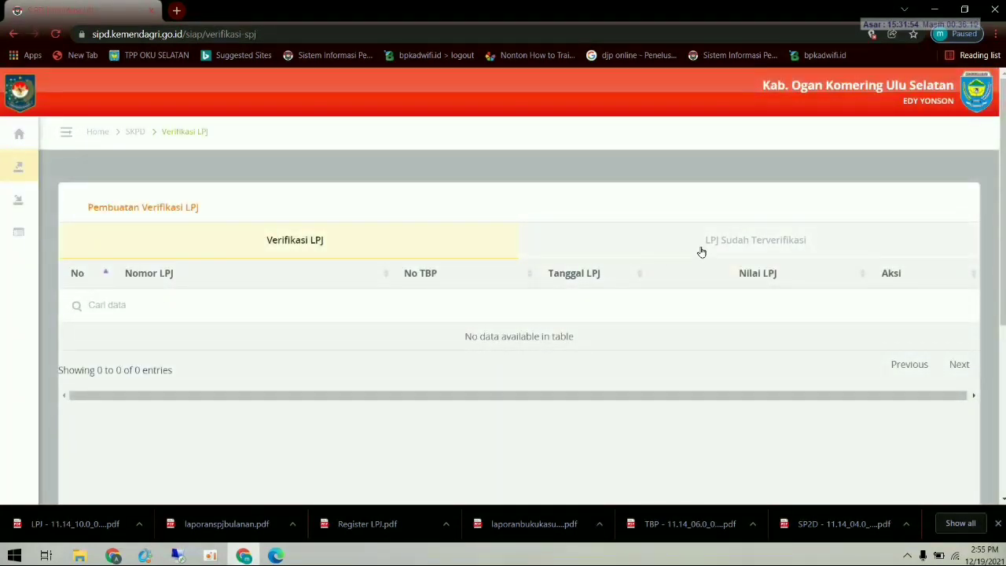
click(721, 246)
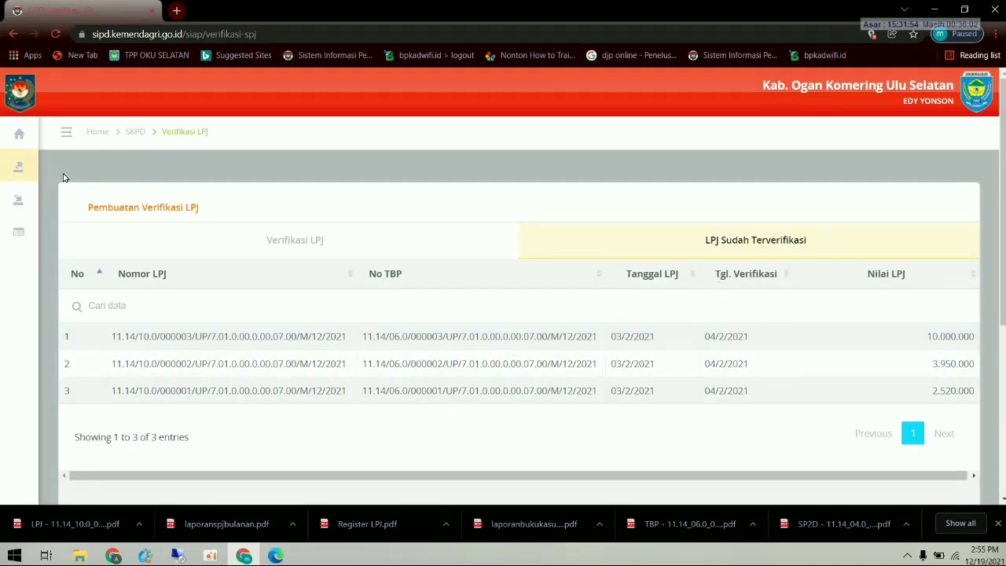
mouse_move(17, 175)
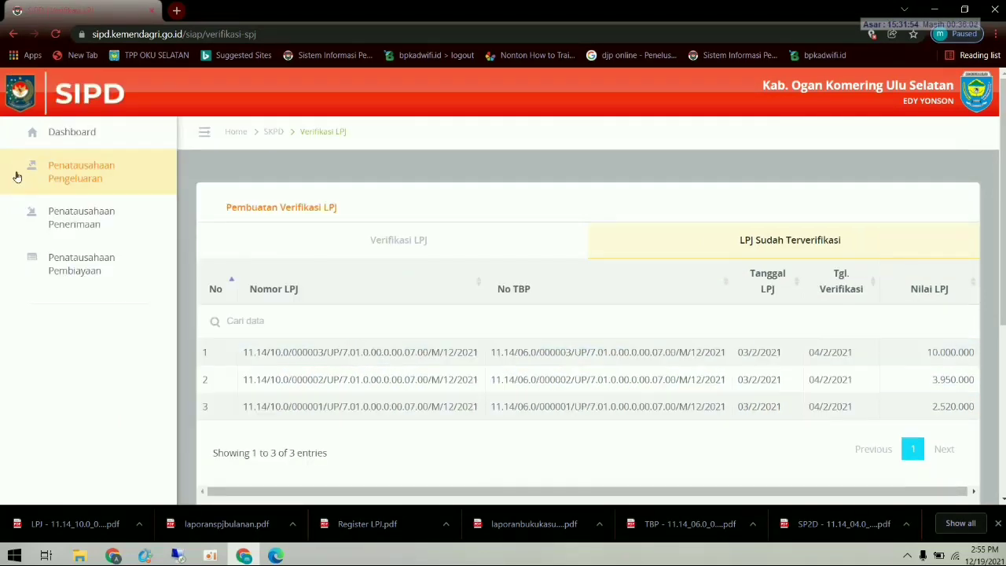
click(90, 179)
scroll(106, 378, down, 1)
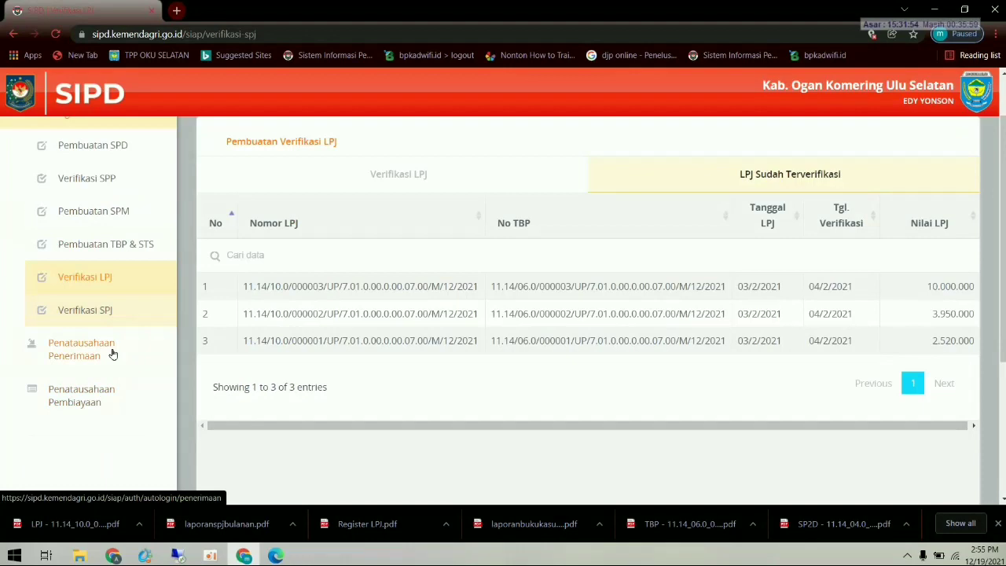
- On the SPJ verification page, verify the 10.000.000 SPJ 000001 dated 05/02/2021
click(107, 314)
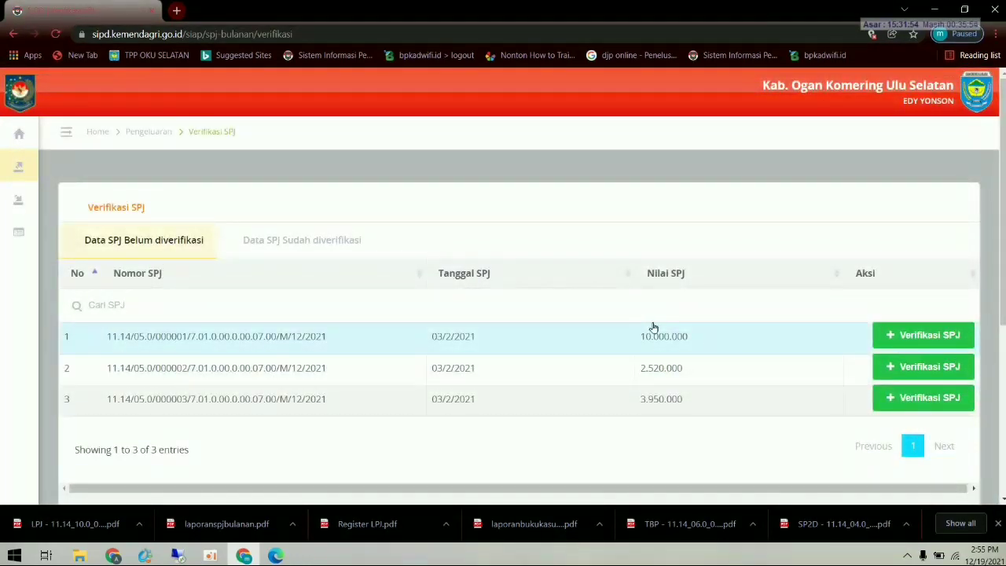
click(924, 336)
click(624, 273)
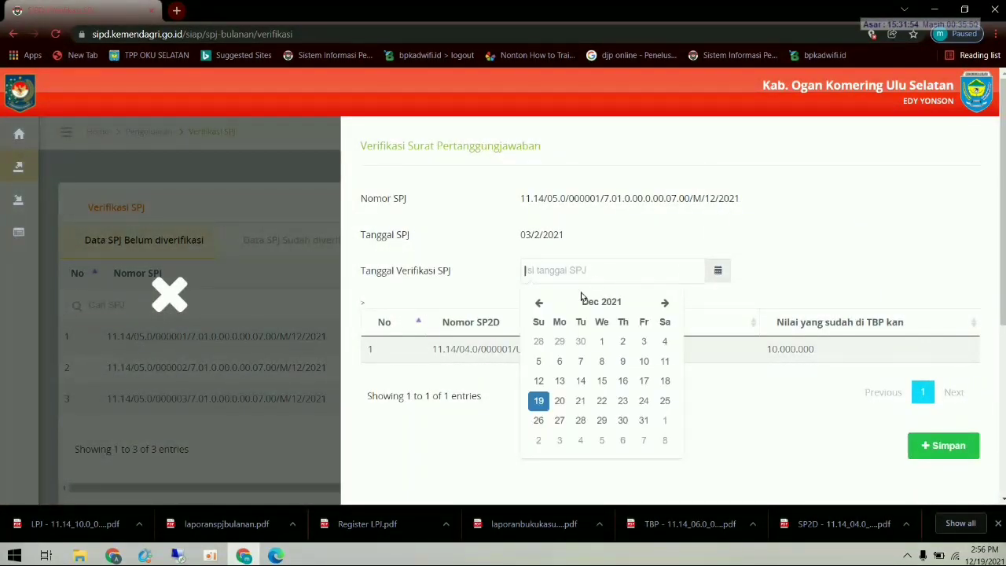
click(539, 304)
click(539, 303)
click(539, 304)
click(539, 304)
click(539, 304)
click(539, 304)
click(539, 304)
click(539, 303)
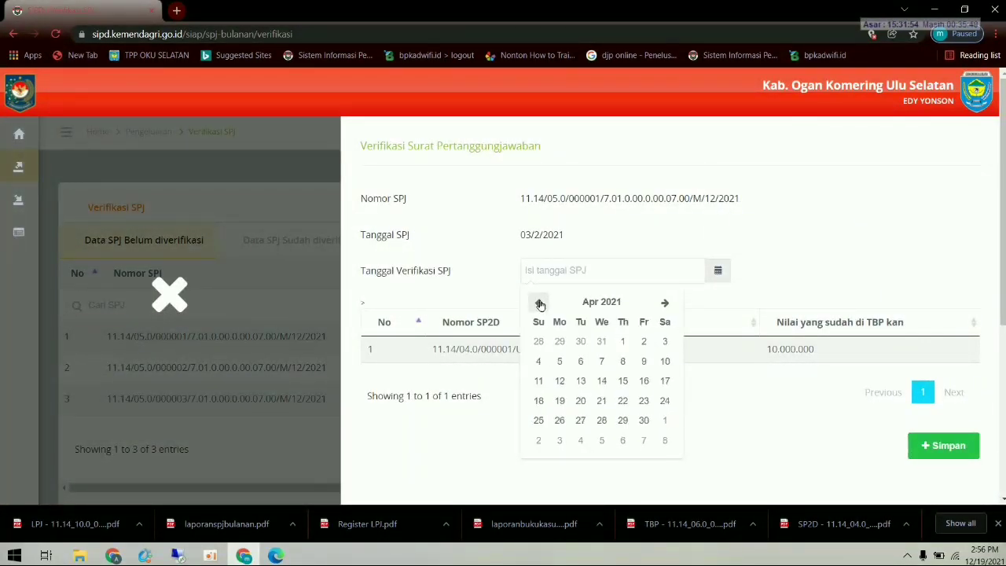
click(539, 304)
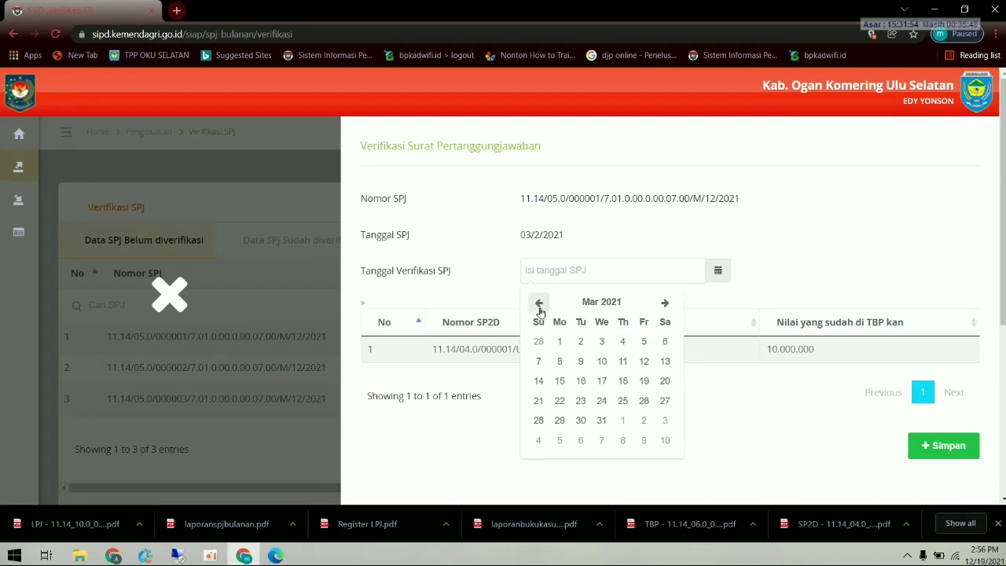
click(540, 304)
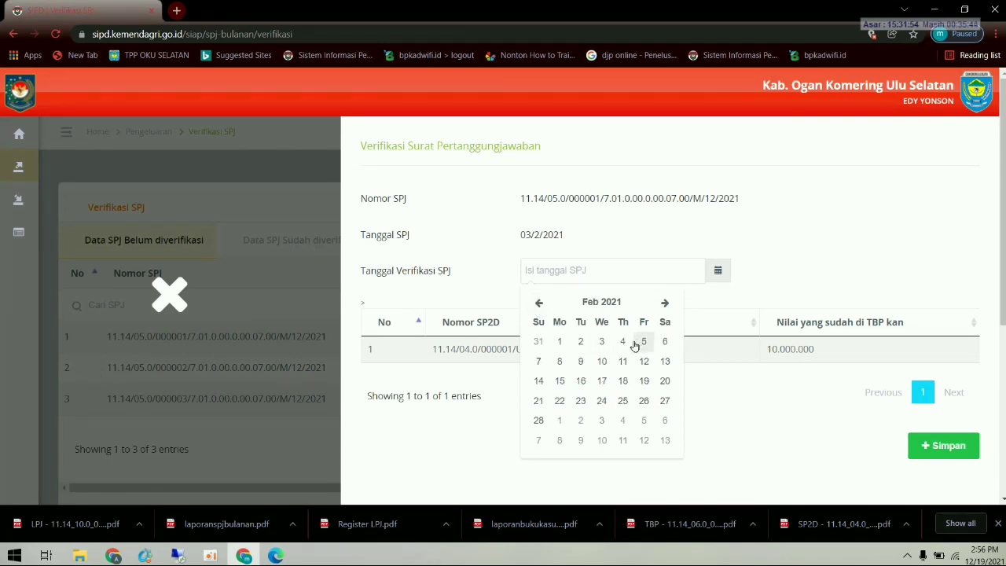
click(635, 344)
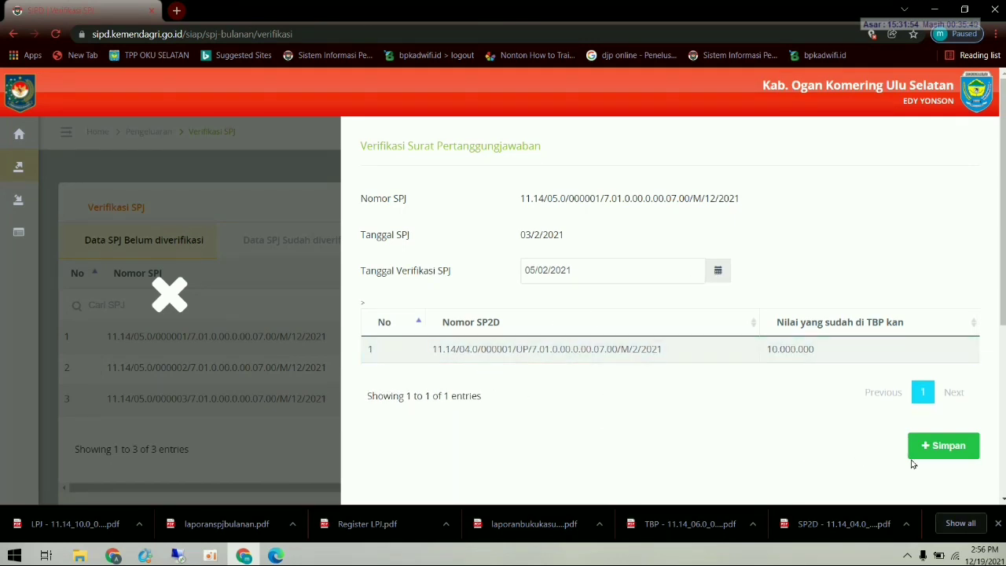
click(940, 449)
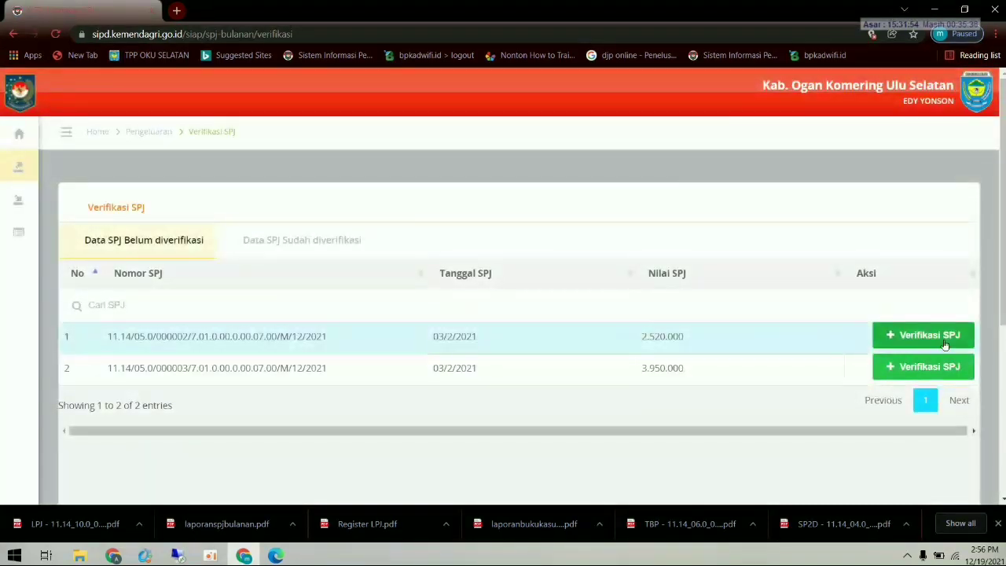
- Verify the 2.520.000 SPJ 000002 with verification date 05/02/2021
click(893, 337)
click(637, 275)
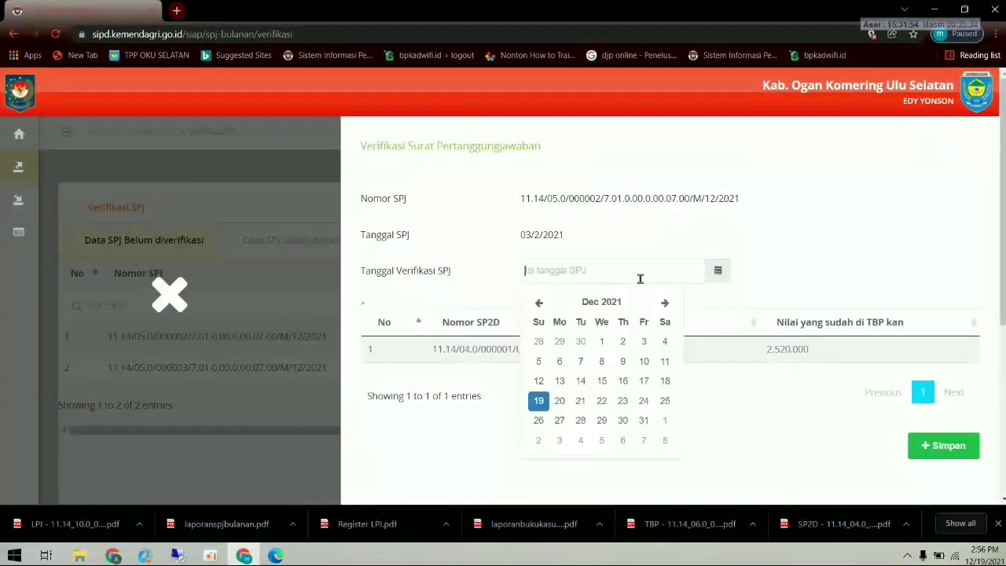
click(537, 302)
click(538, 303)
click(537, 303)
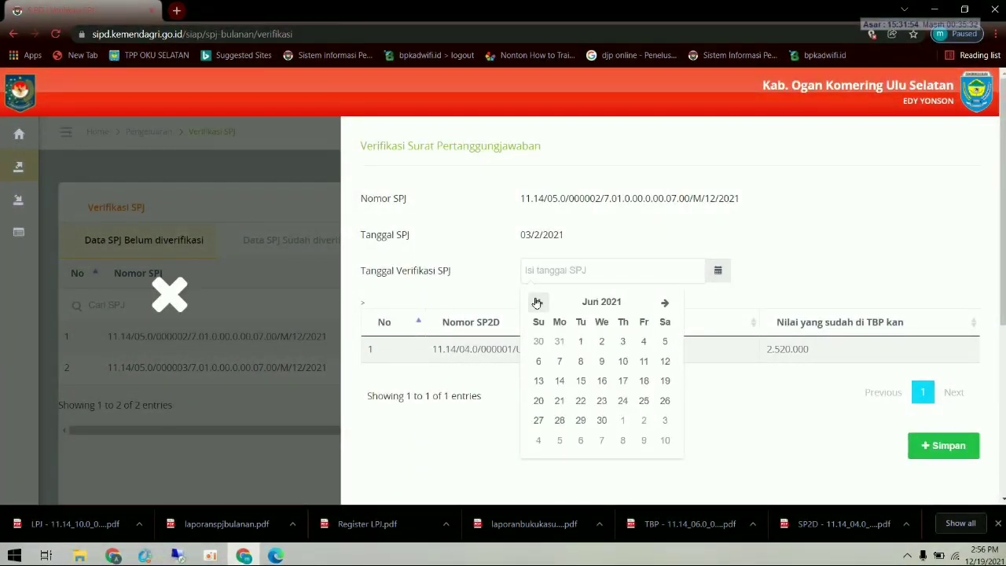
click(538, 303)
click(537, 303)
click(537, 302)
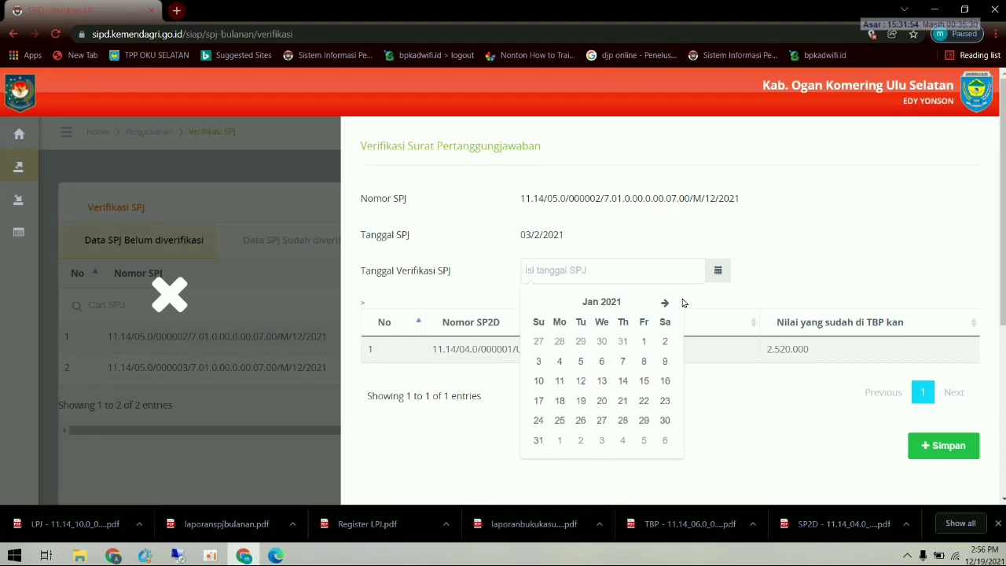
click(664, 302)
click(644, 341)
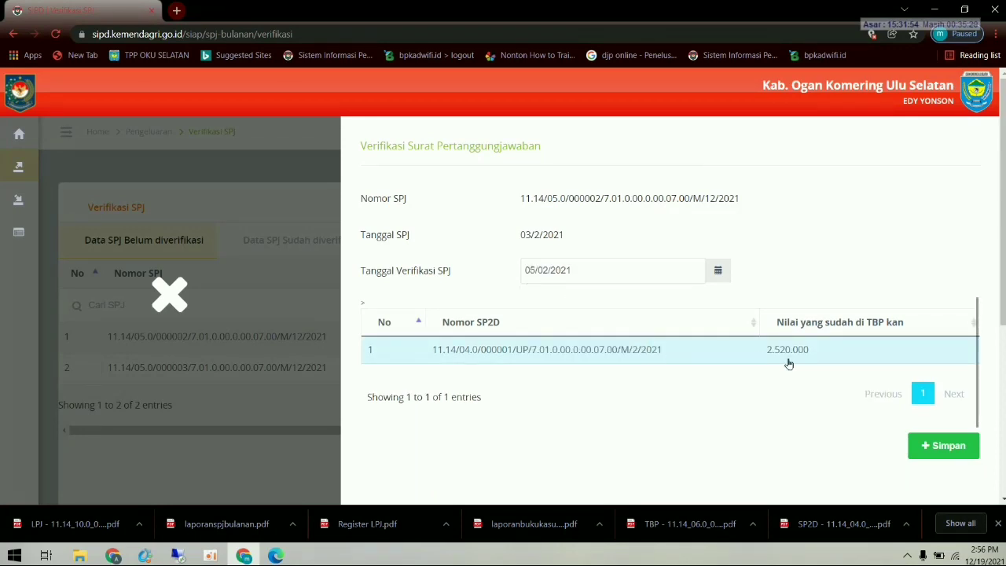
click(943, 446)
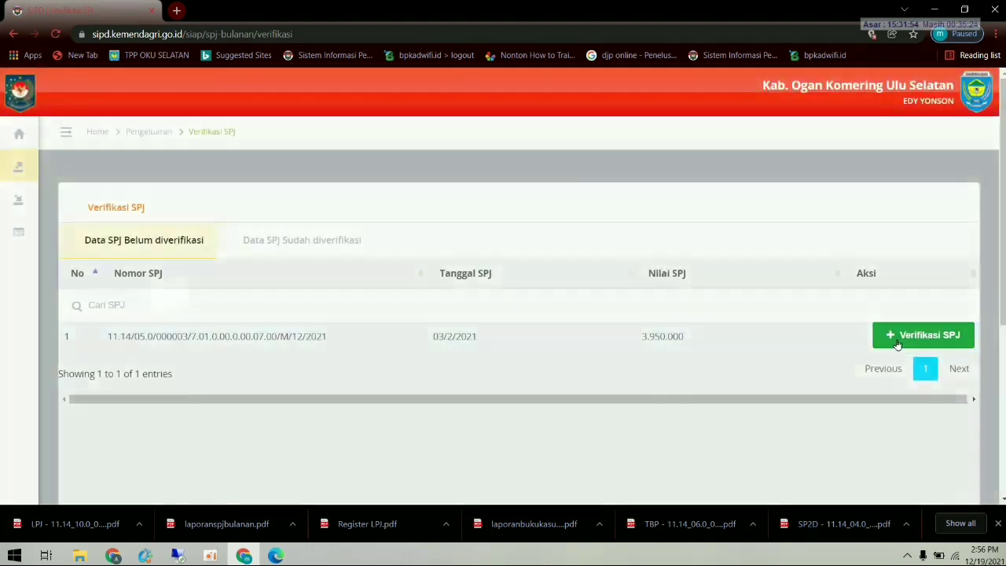
- Verify SPJ 000003 with verification date 05/02/2021
click(924, 334)
click(534, 271)
click(539, 303)
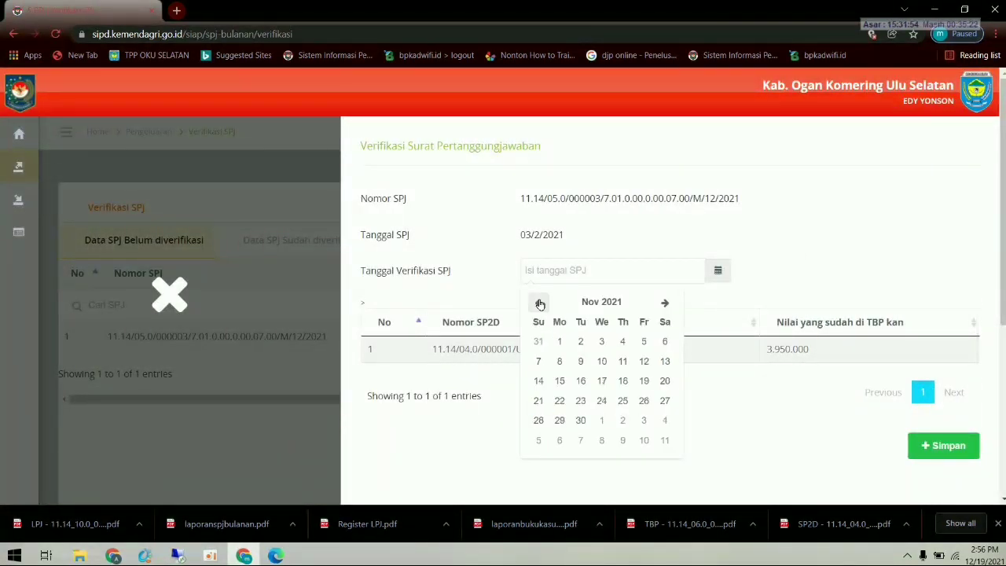
click(539, 303)
click(539, 303)
click(539, 302)
click(539, 302)
click(539, 303)
click(539, 303)
click(539, 303)
click(539, 302)
click(540, 302)
click(540, 303)
click(665, 302)
click(644, 341)
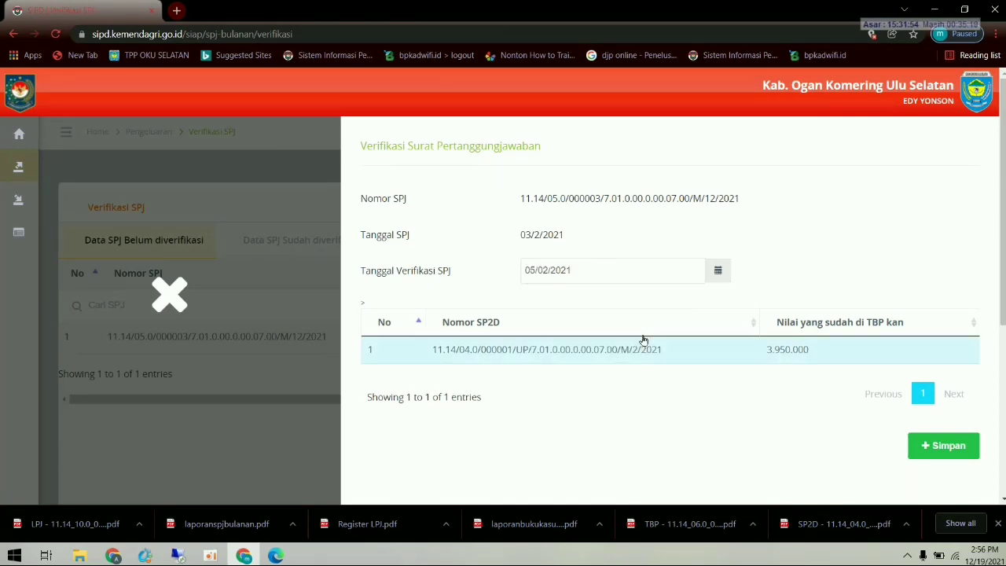
click(922, 441)
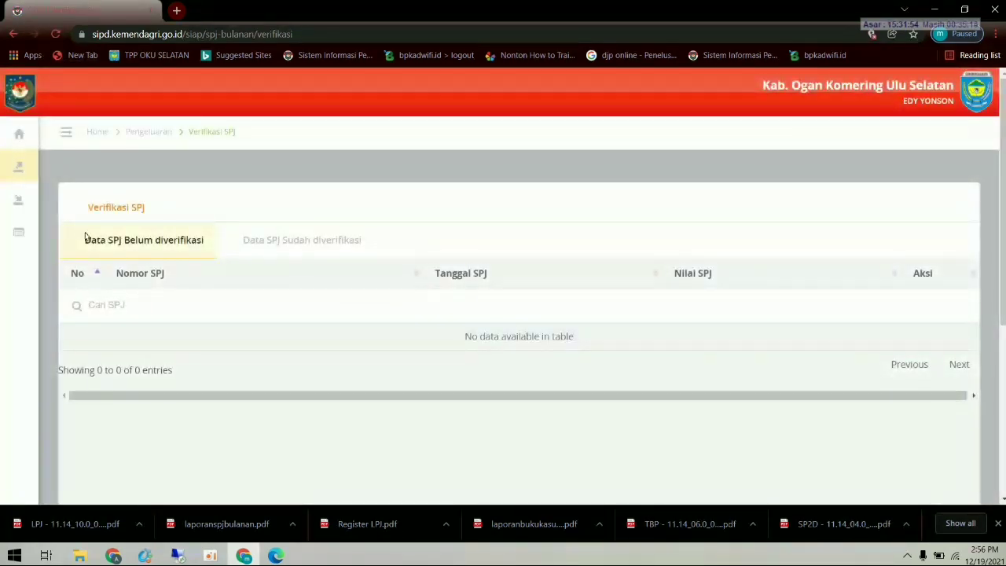
- Log out of the treasurer account and sign in with the budget user's saved login
click(62, 134)
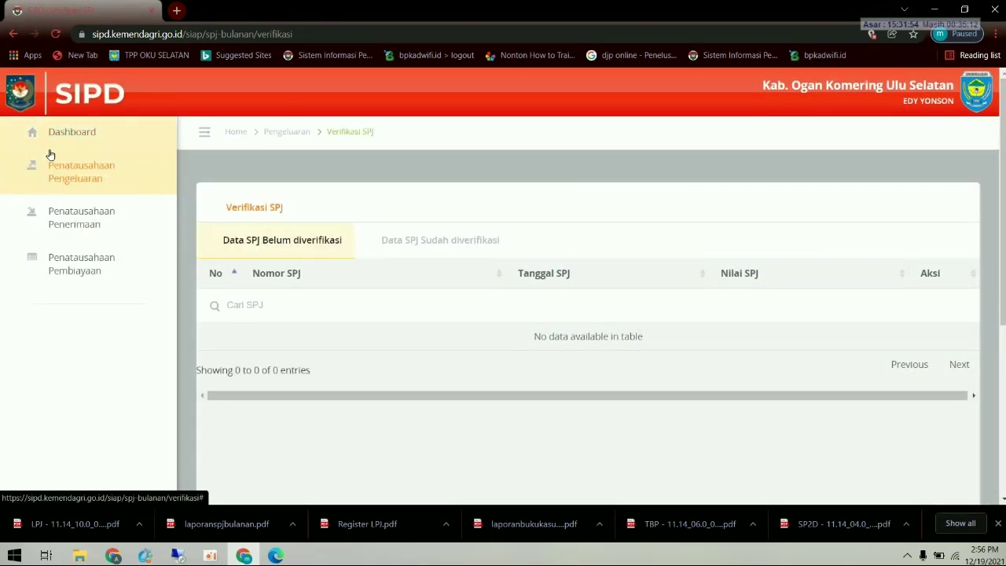
click(54, 166)
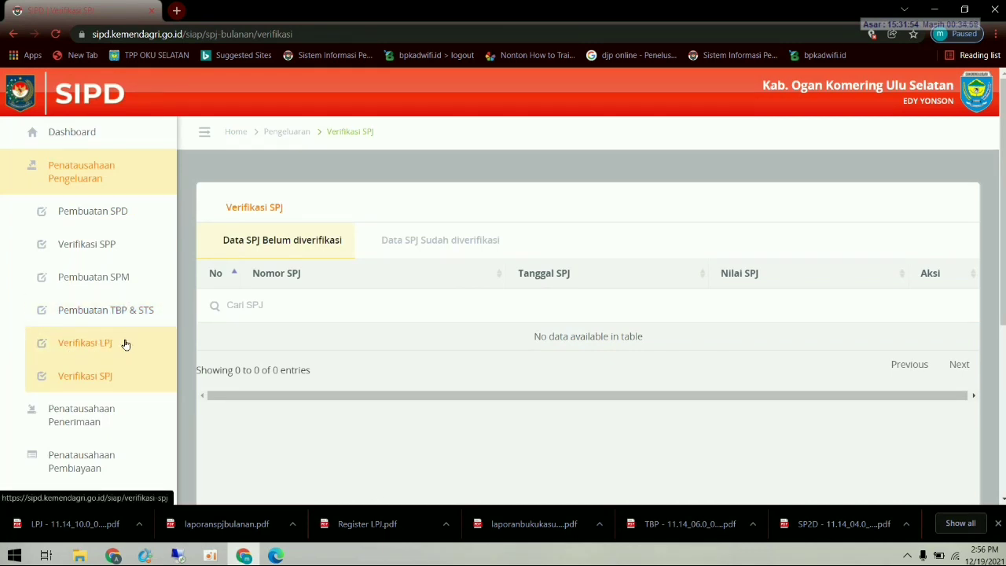
click(975, 110)
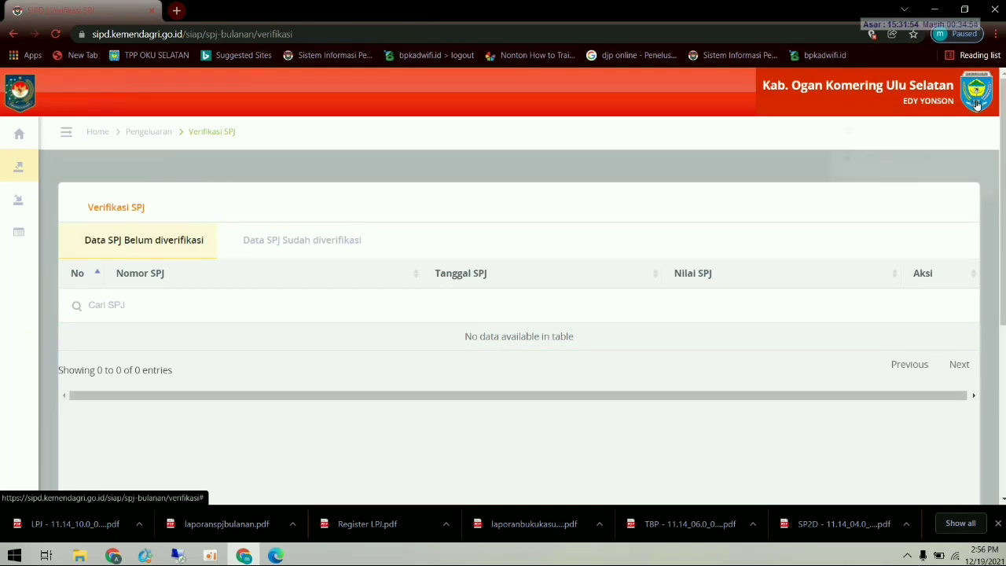
click(884, 181)
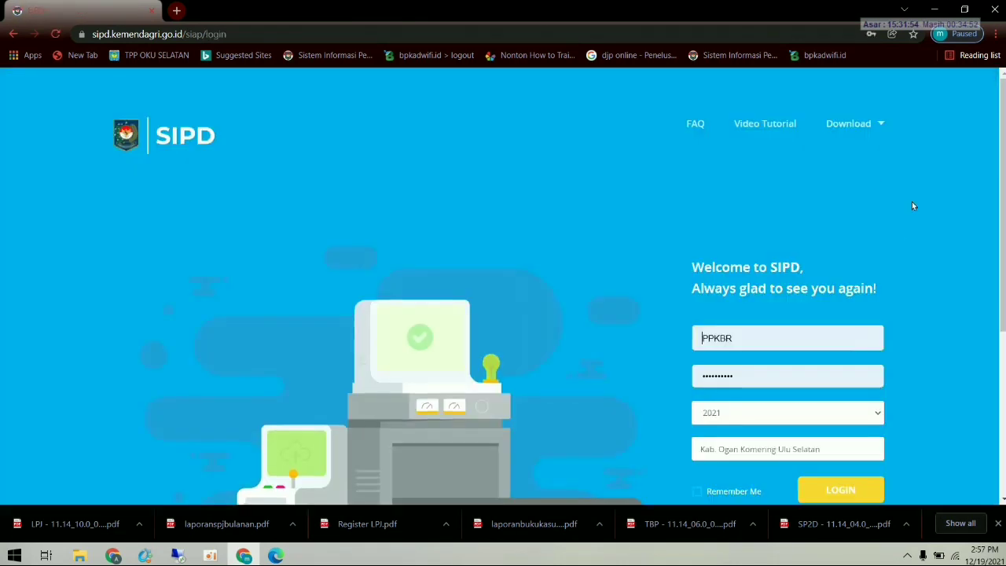
click(755, 339)
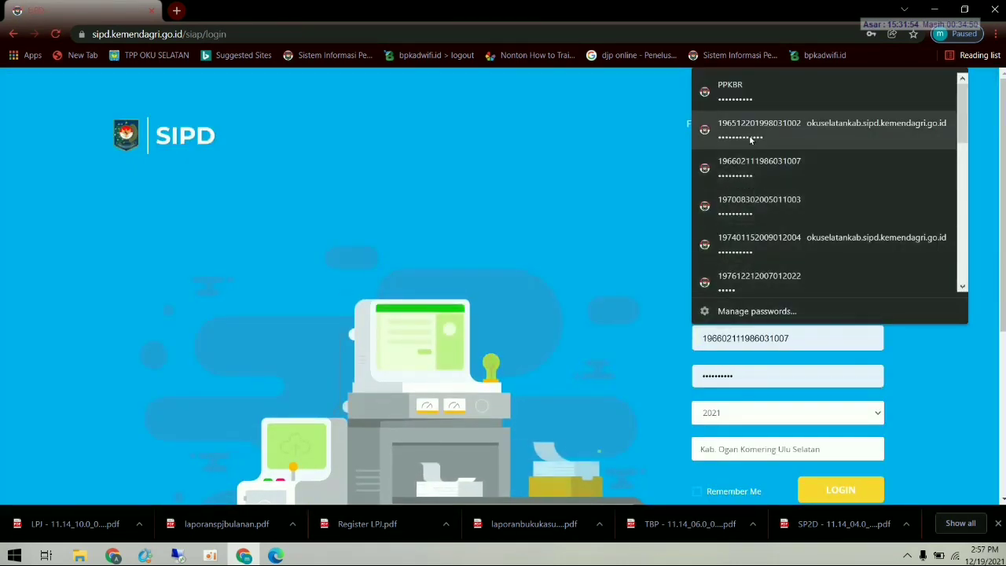
click(756, 206)
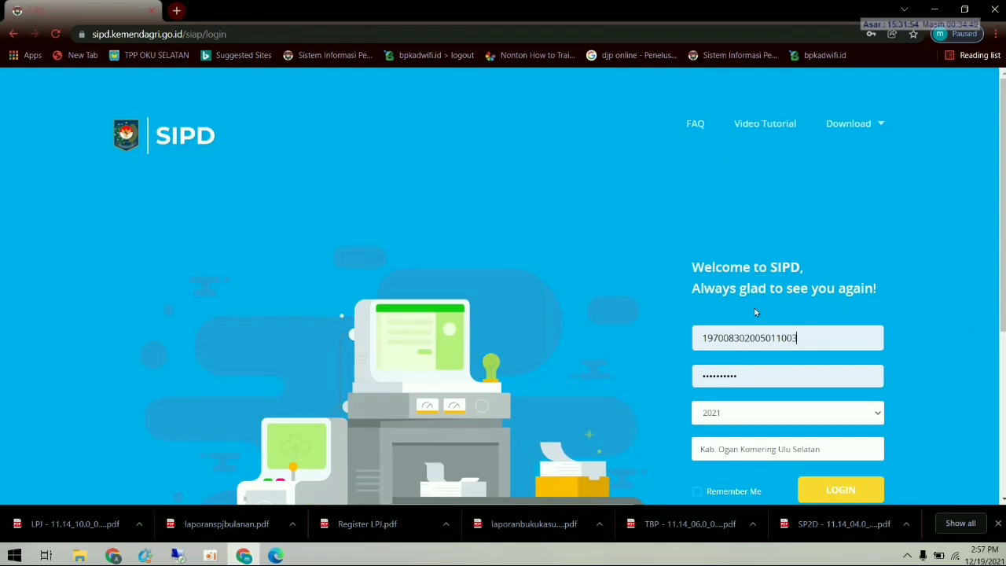
click(830, 486)
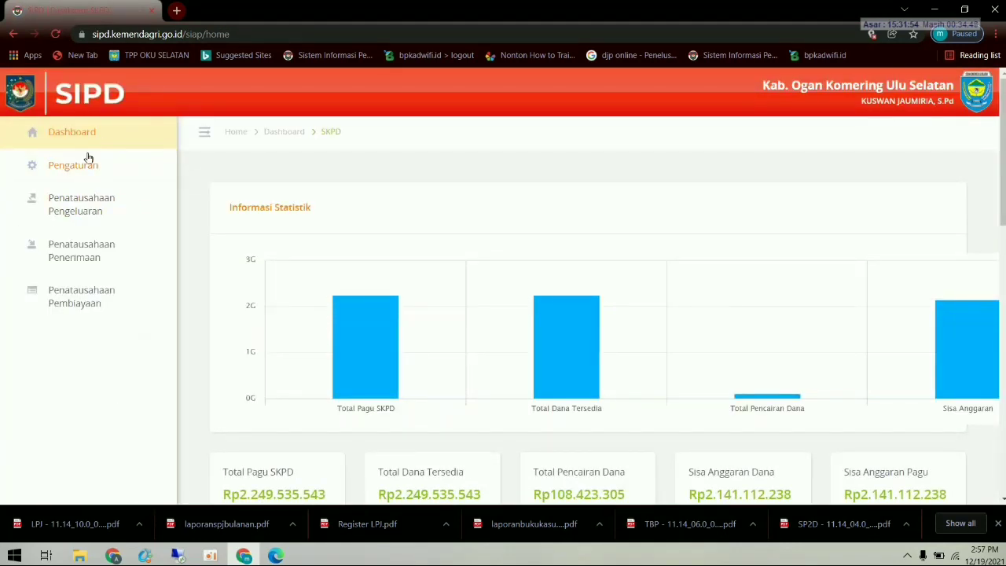
- Open the Pengesahan LPJ list showing the three LPJs awaiting approval
click(81, 203)
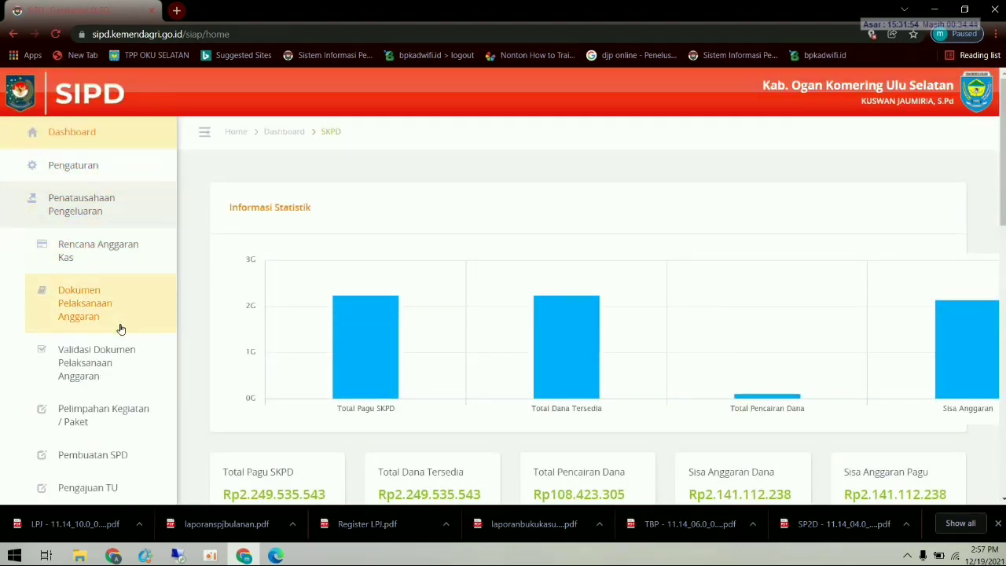
scroll(123, 366, down, 3)
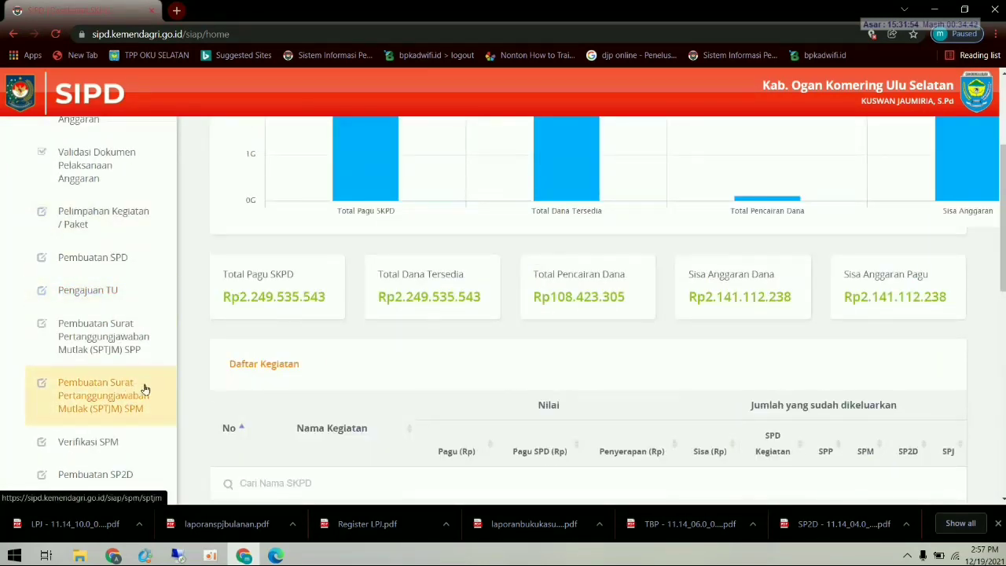
scroll(139, 390, down, 1)
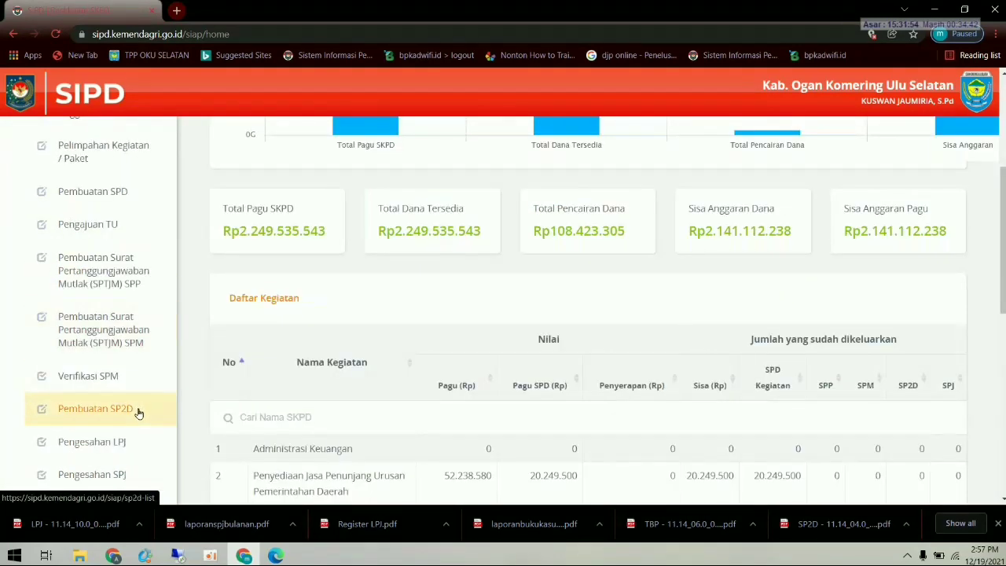
click(112, 447)
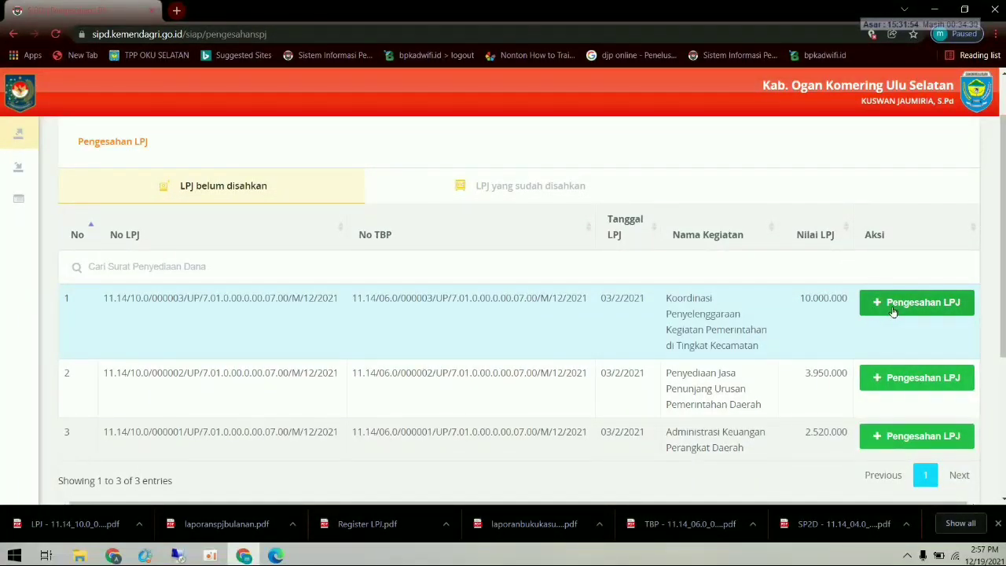
- Open the approval form for LPJ 000003 on the Pengesahan LPJ page
scroll(893, 312, up, 1)
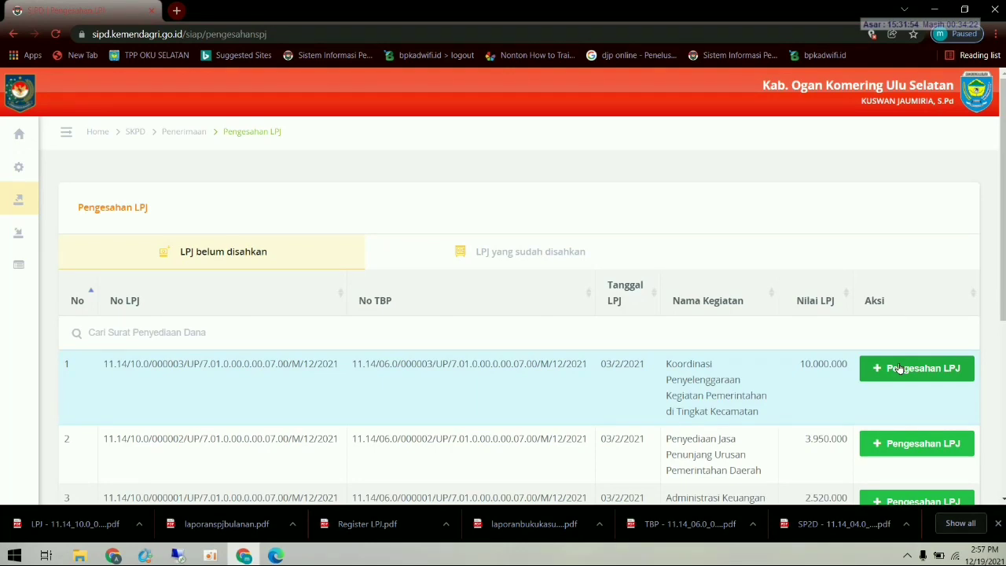
scroll(900, 370, down, 2)
scroll(904, 369, up, 1)
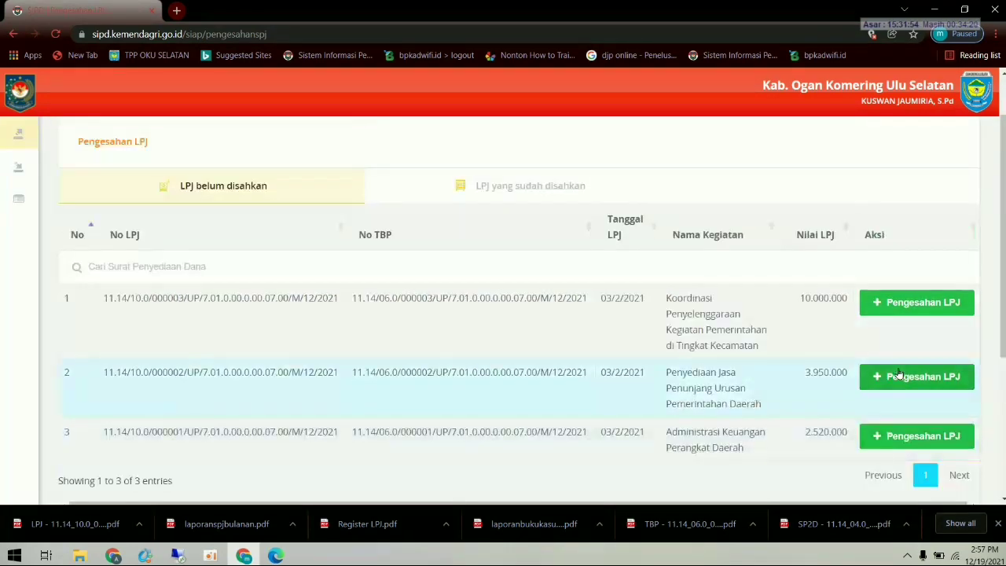
click(918, 303)
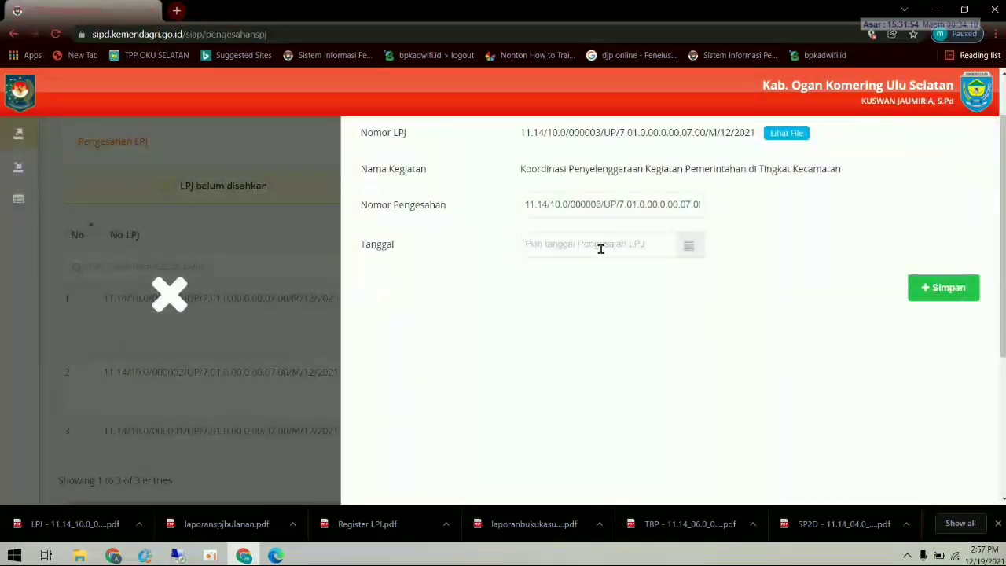
- Set the approval date to 08/02/2021 and open LPJ 000003's report file
click(640, 303)
click(541, 342)
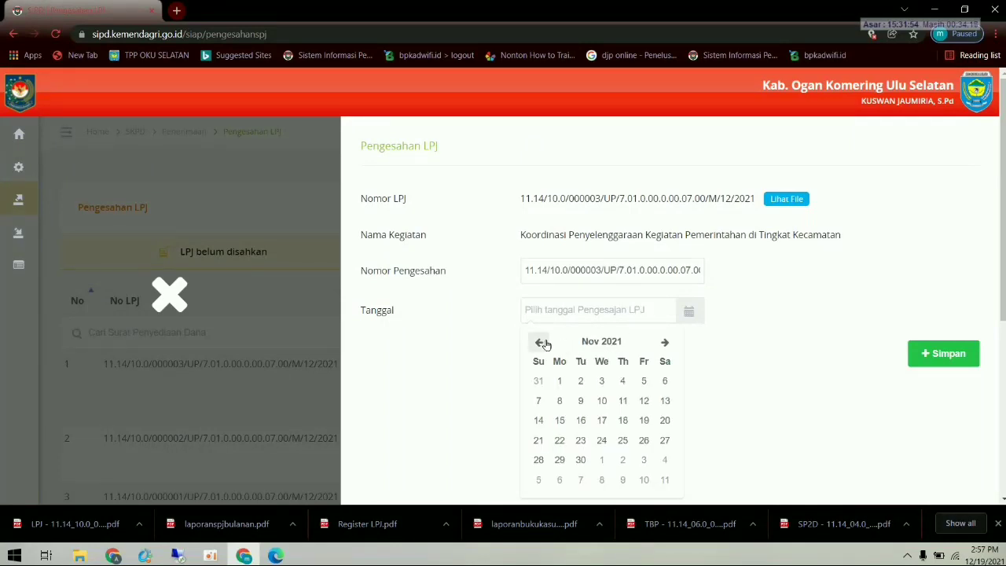
click(543, 343)
click(544, 344)
click(542, 343)
click(543, 343)
click(542, 343)
click(543, 342)
click(542, 343)
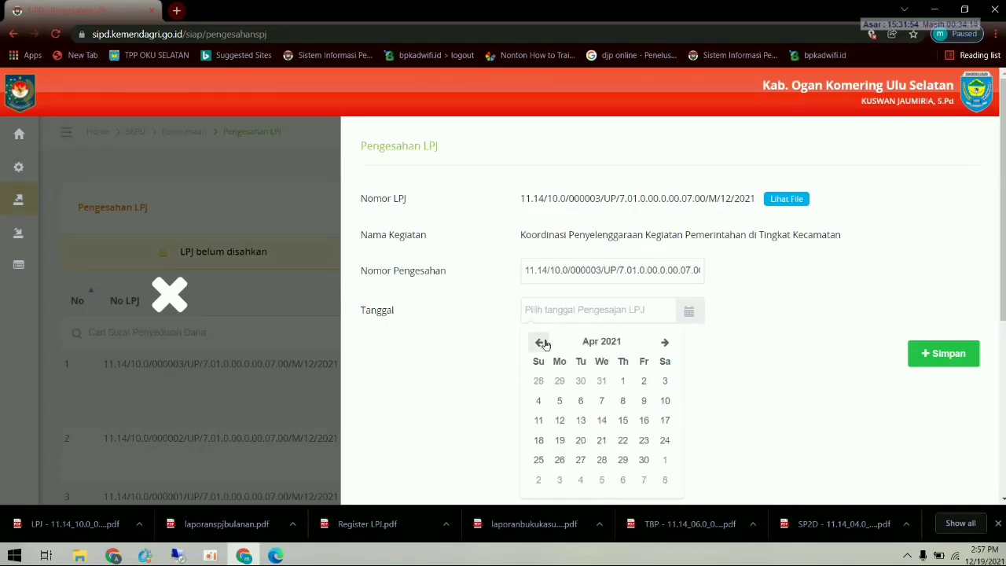
click(543, 342)
click(542, 343)
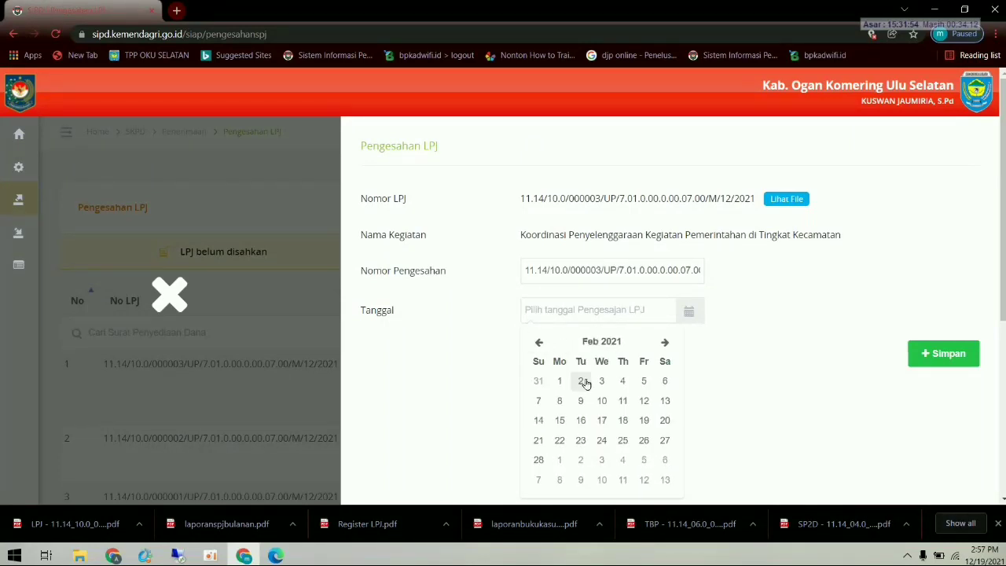
click(560, 403)
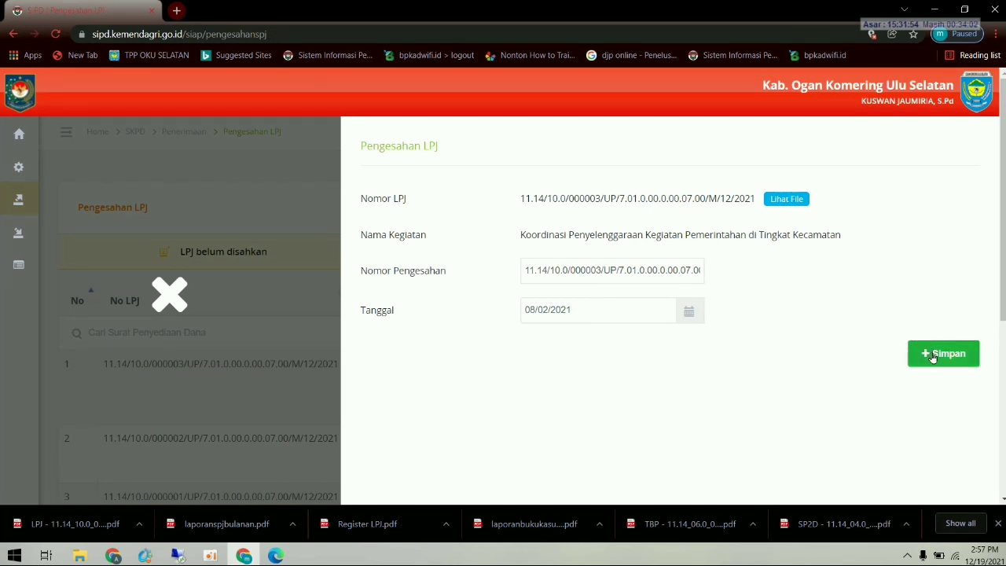
click(787, 199)
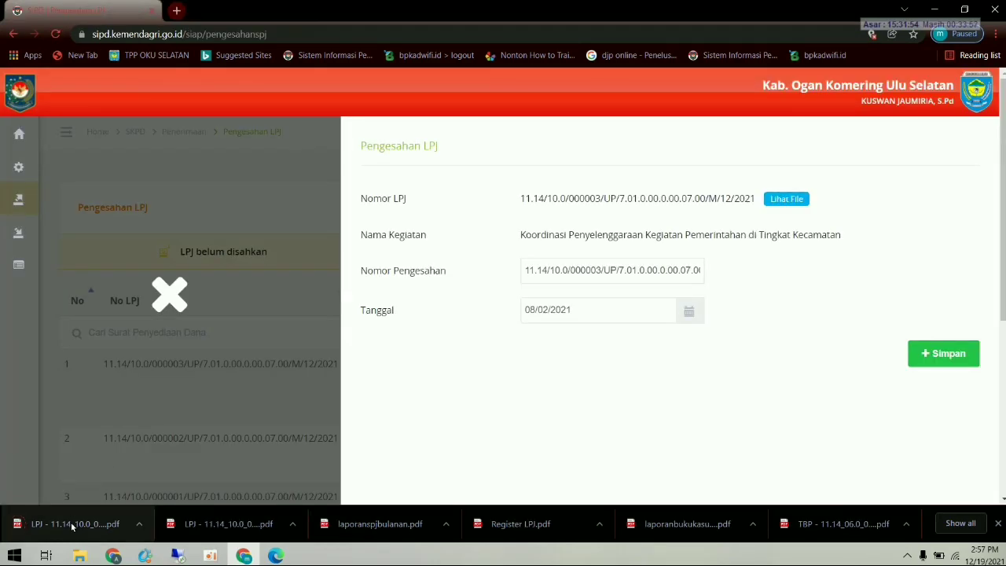
- Review the downloaded LPJ 000003 report PDF (Rp10.000.000) in Edge, then return to the SIPD approval form
click(71, 526)
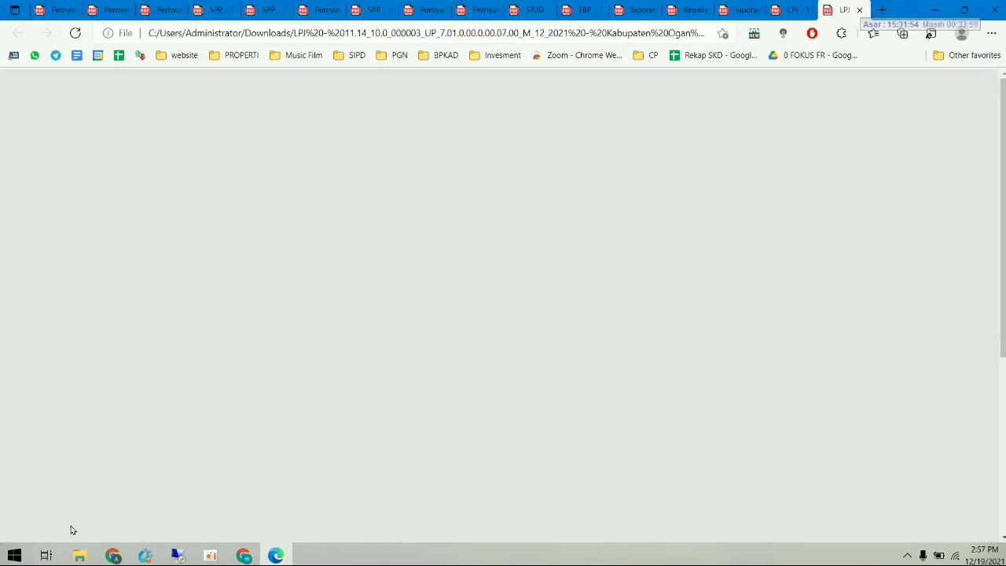
scroll(531, 439, down, 2)
scroll(531, 438, up, 2)
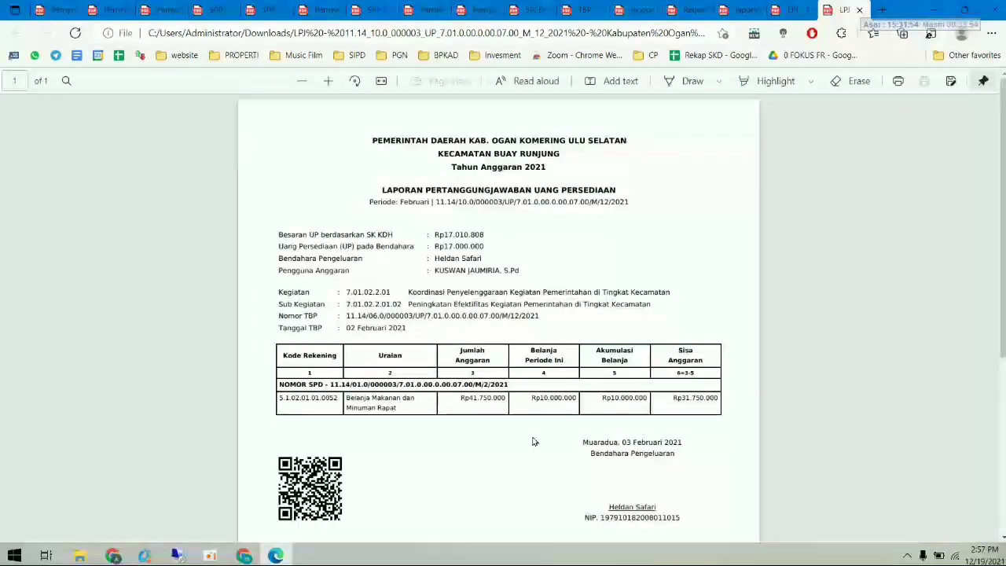
scroll(532, 442, down, 1)
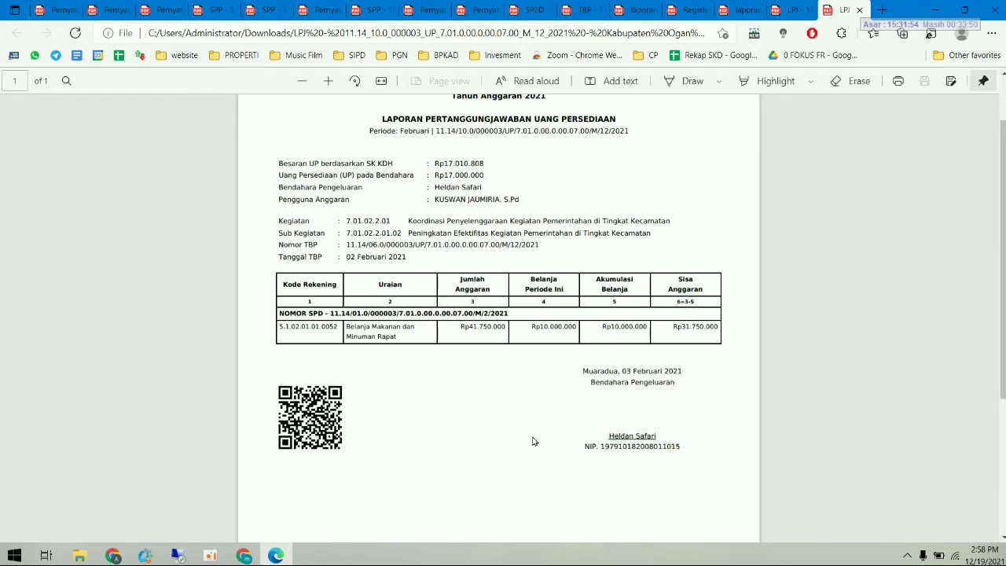
scroll(496, 444, up, 1)
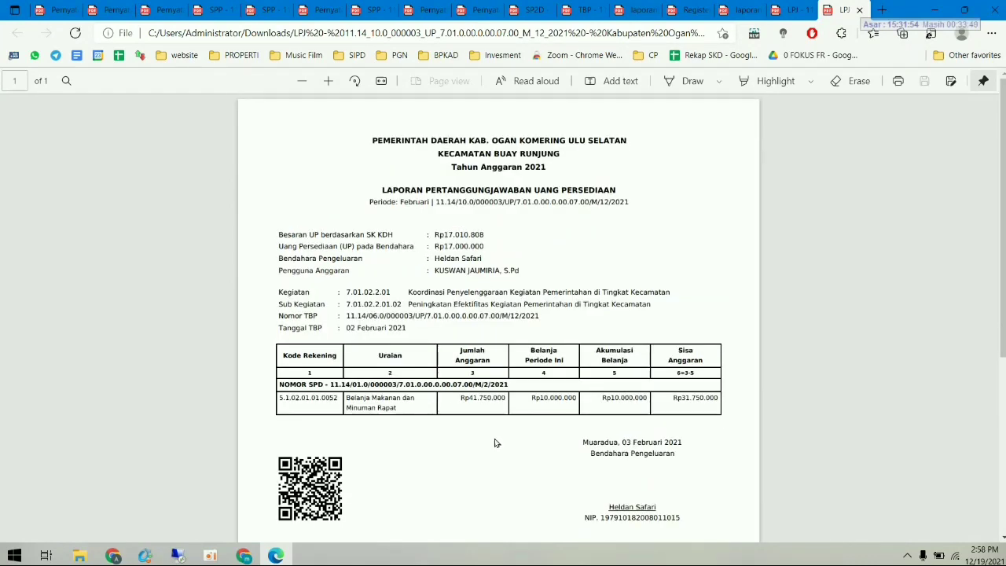
key(alt+Tab)
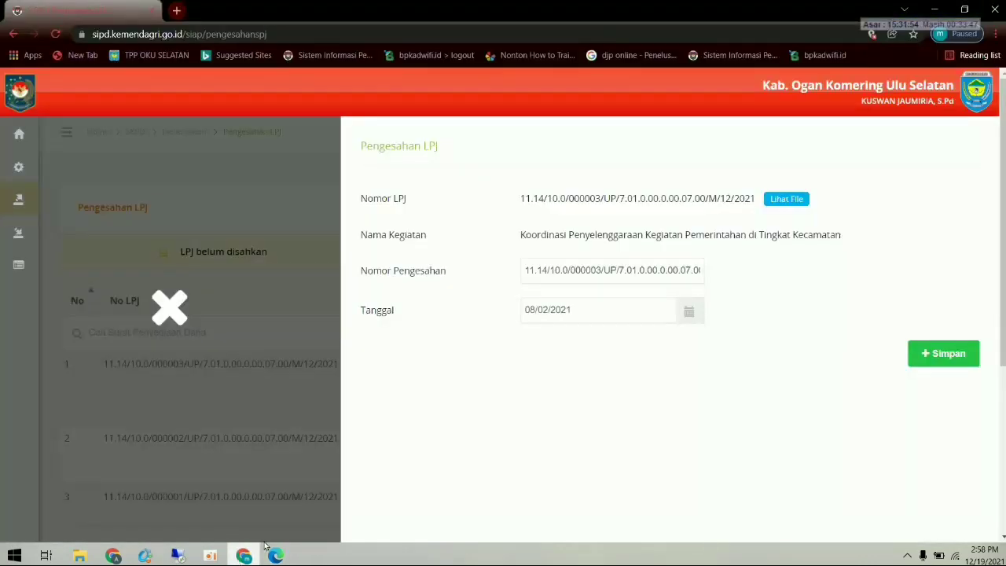
- Save LPJ 000003's approval, then approve LPJ 000002 with approval date 08/02/2021
click(940, 358)
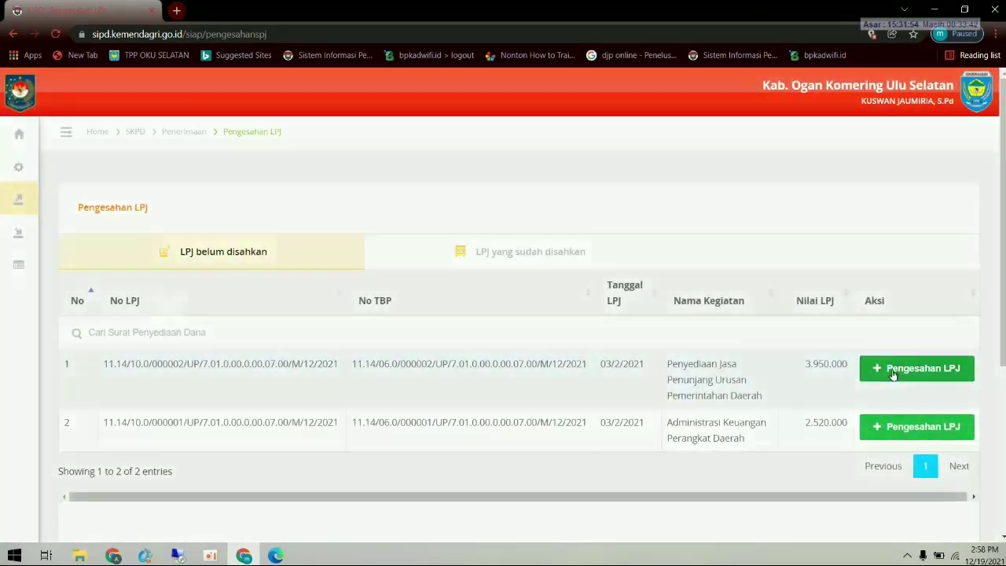
click(895, 364)
click(651, 306)
click(539, 342)
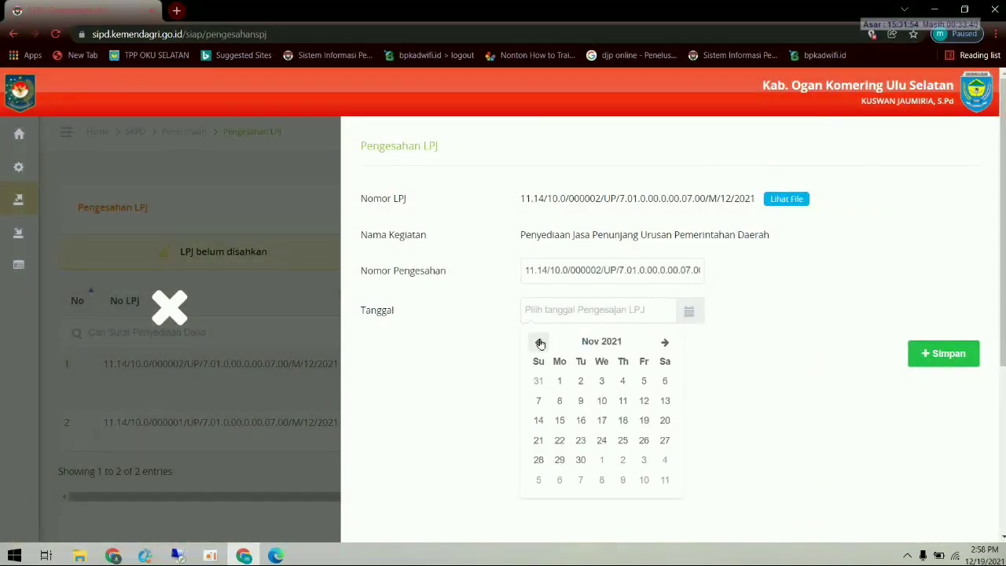
click(540, 343)
click(540, 342)
click(539, 343)
click(539, 342)
click(540, 342)
click(540, 343)
click(539, 343)
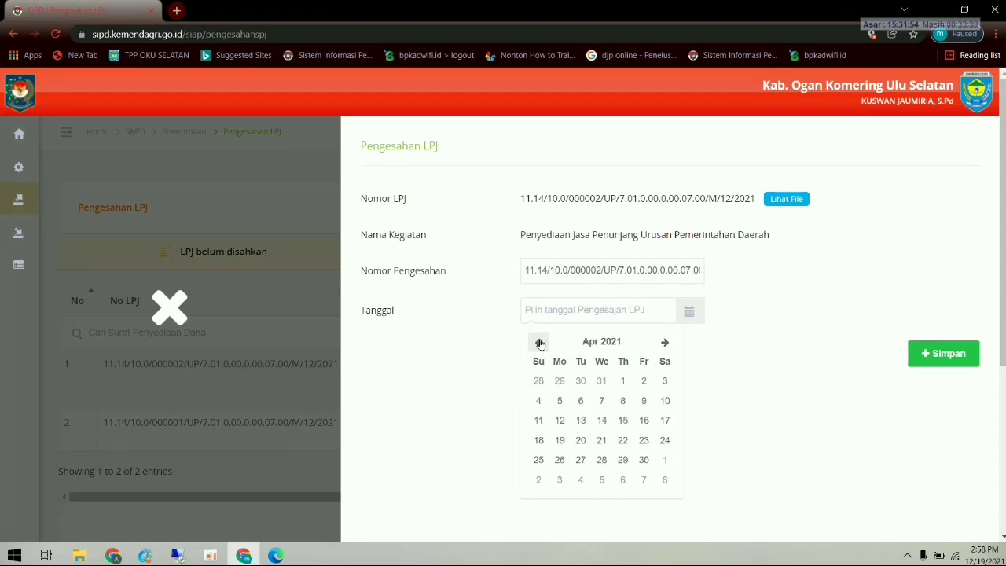
click(540, 343)
click(539, 343)
click(561, 400)
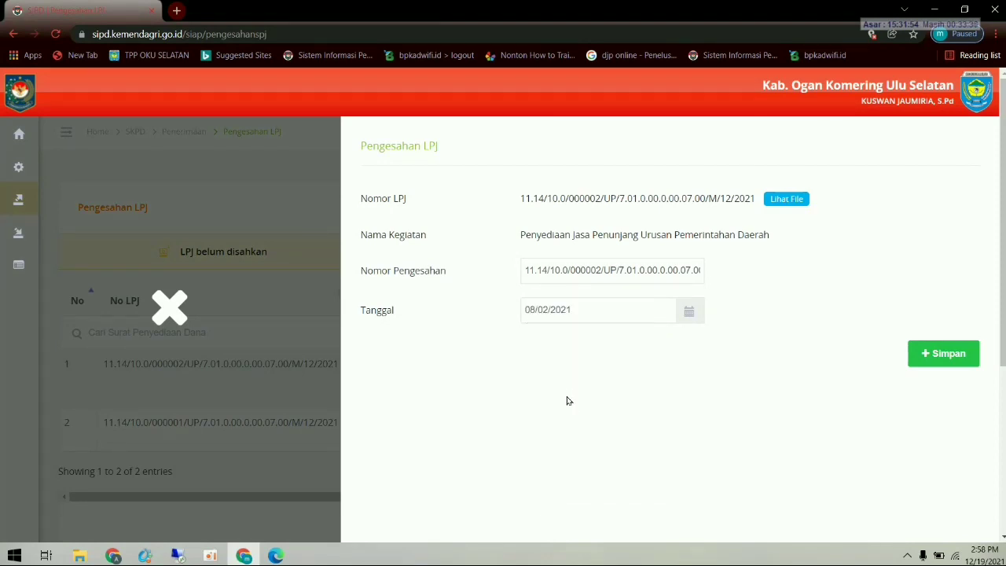
click(953, 352)
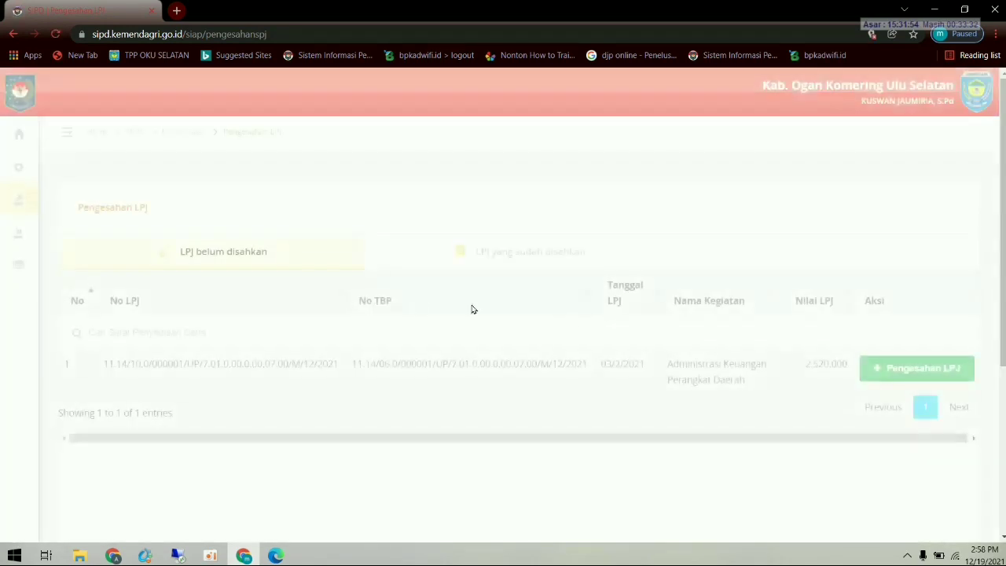
- Approve LPJ 000001 (2.520.000) with approval date 08/02/2021
click(881, 369)
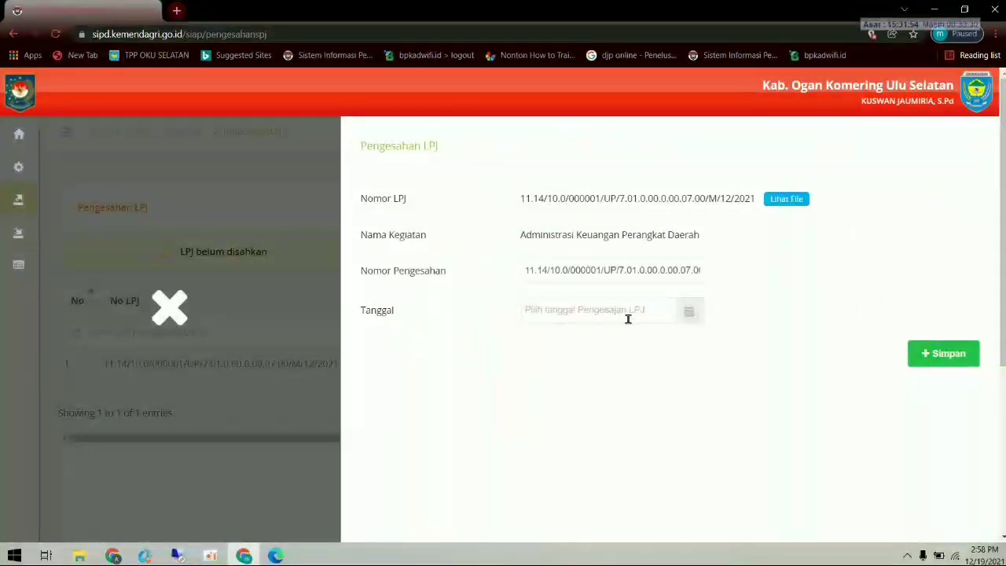
click(626, 313)
click(541, 341)
click(541, 341)
click(541, 341)
click(541, 342)
click(541, 341)
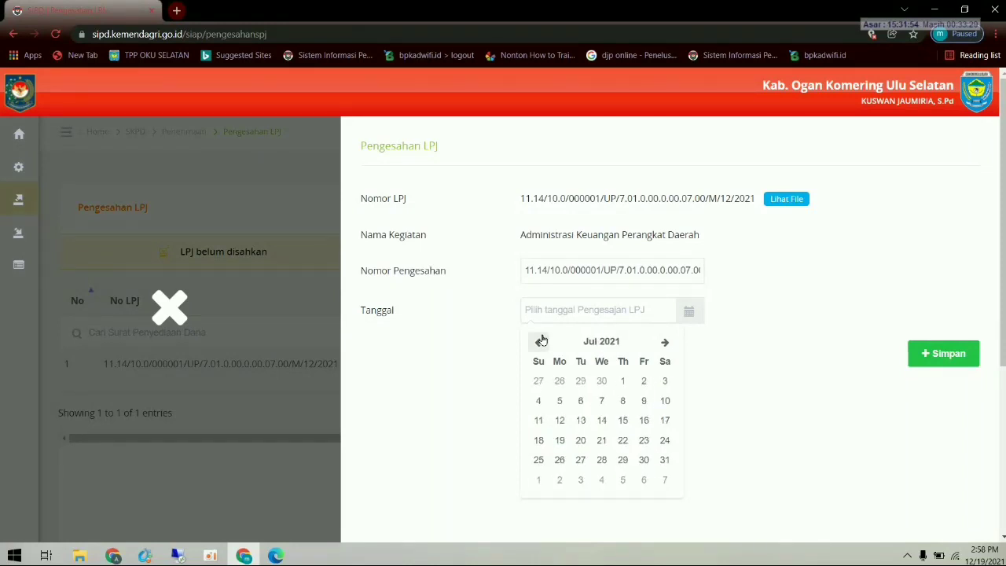
click(541, 341)
click(541, 342)
click(541, 342)
click(541, 341)
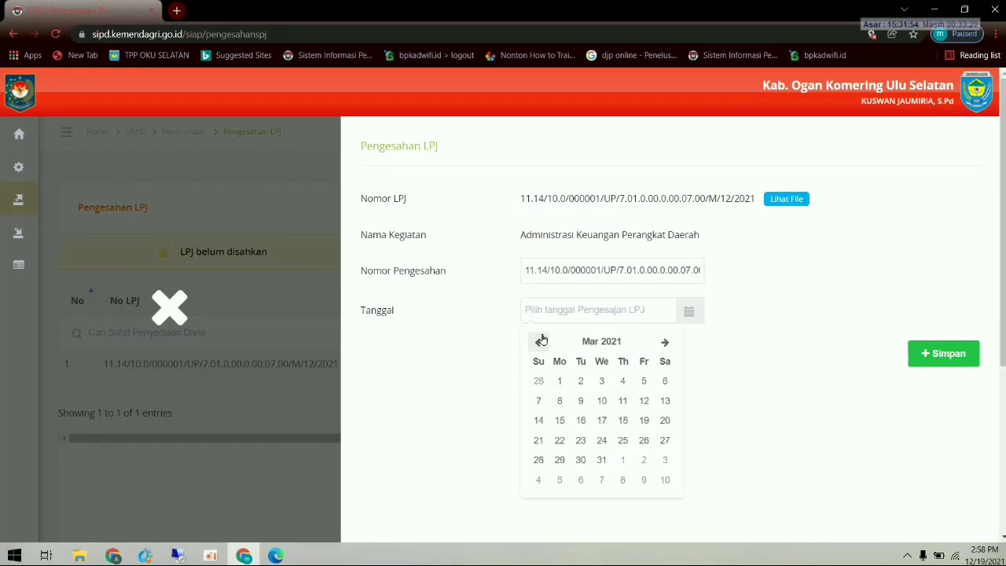
click(540, 342)
click(559, 401)
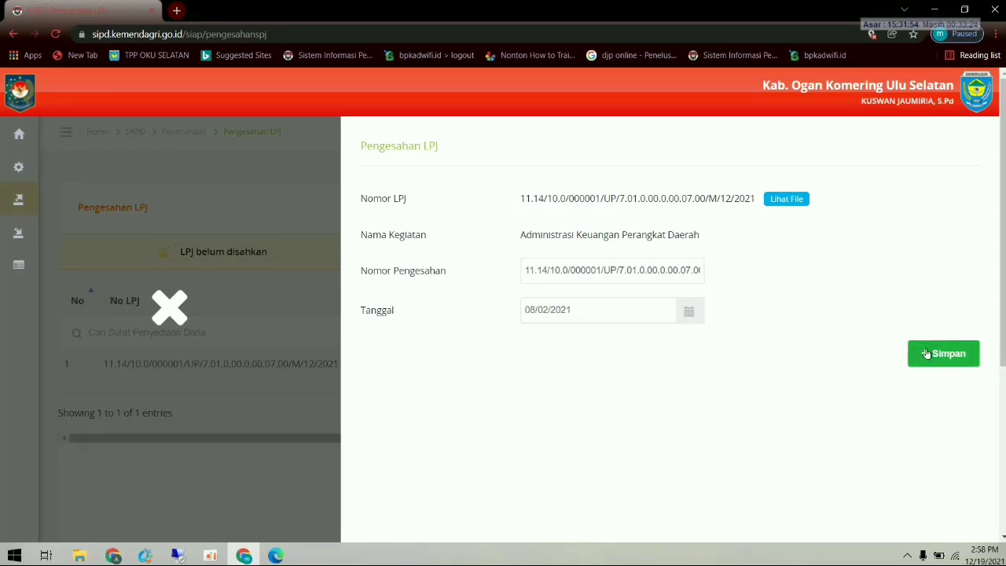
click(939, 354)
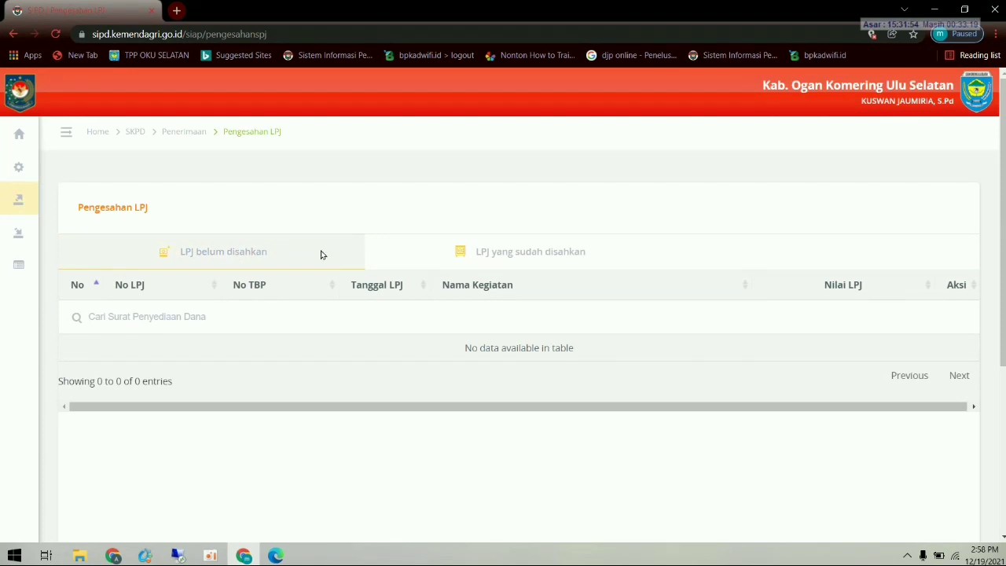
- Check the three approved LPJs, then go to Pengesahan SPJ under Penatausahaan Pengeluaran
click(504, 250)
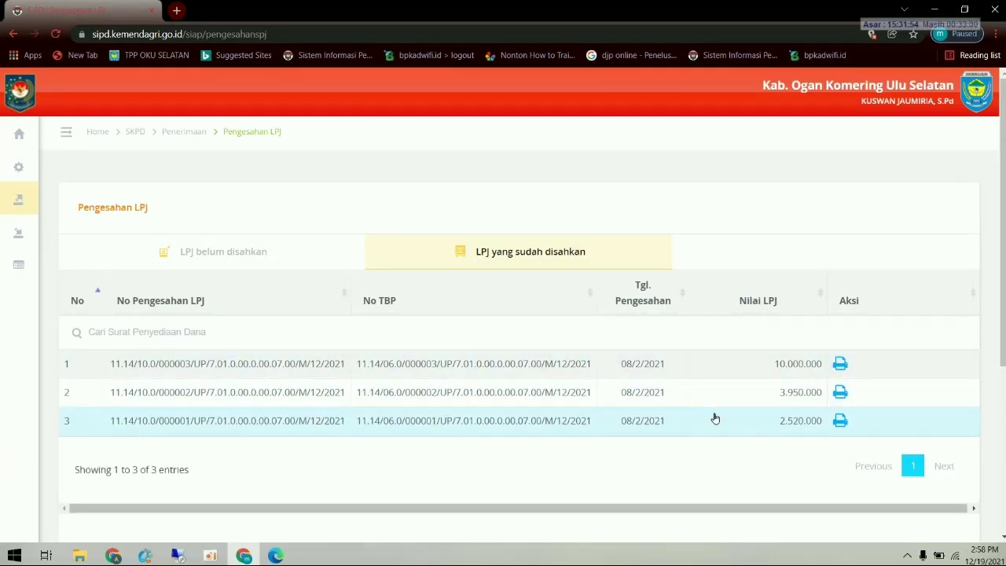
mouse_move(11, 142)
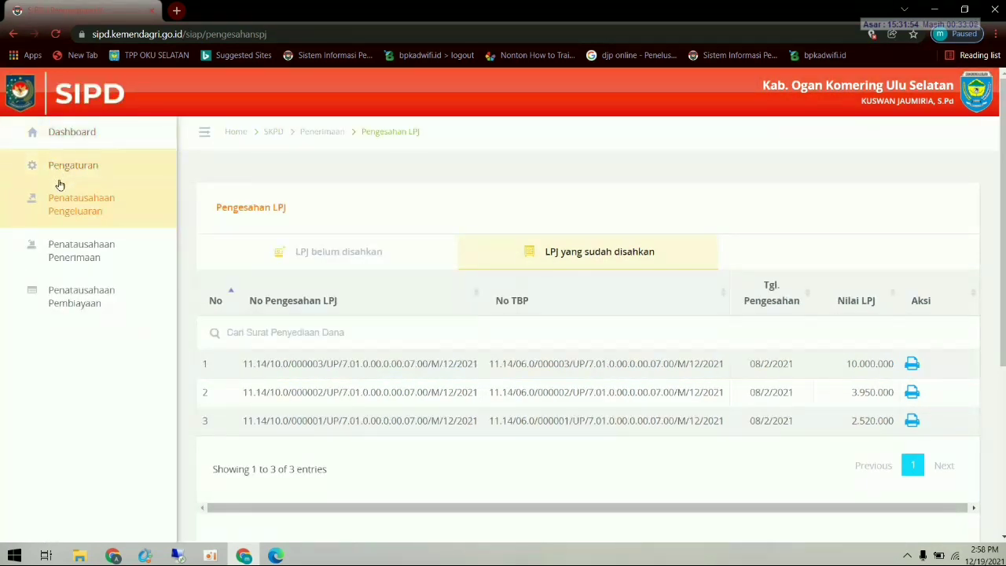
click(67, 211)
scroll(110, 441, down, 3)
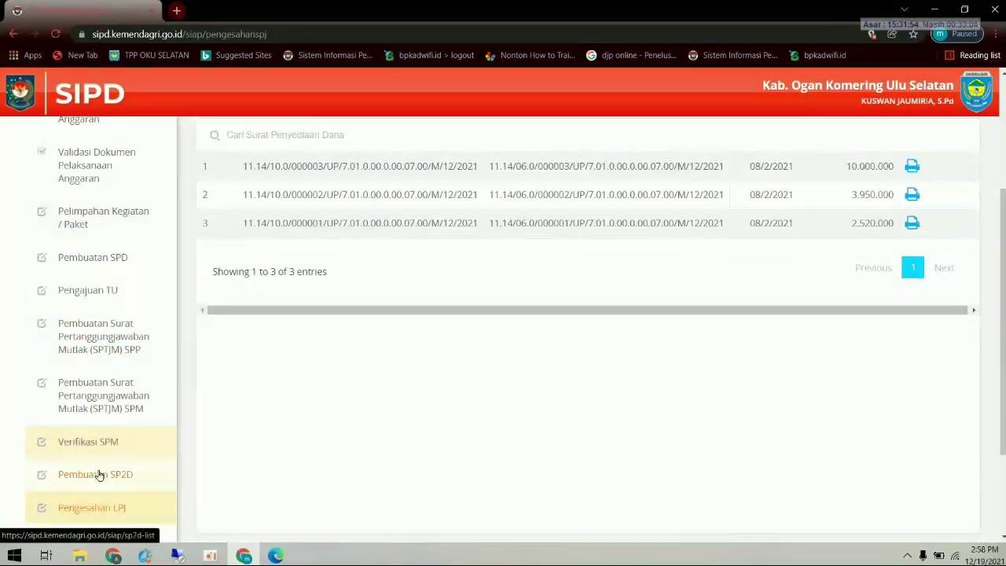
scroll(106, 507, down, 2)
click(121, 410)
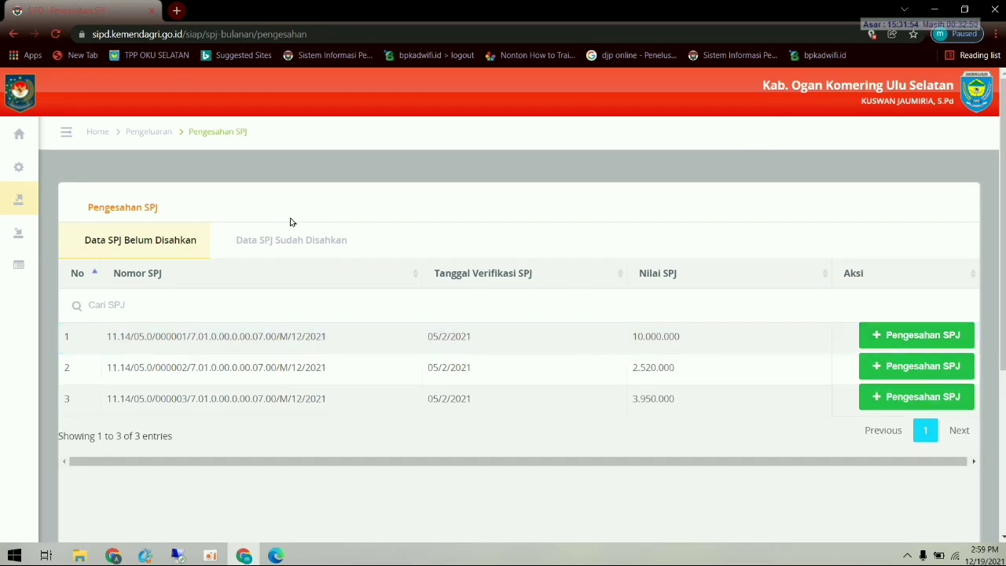
- Check the approved SPJ list, then approve SPJ 000001 with approval date 08/02/2021
click(287, 240)
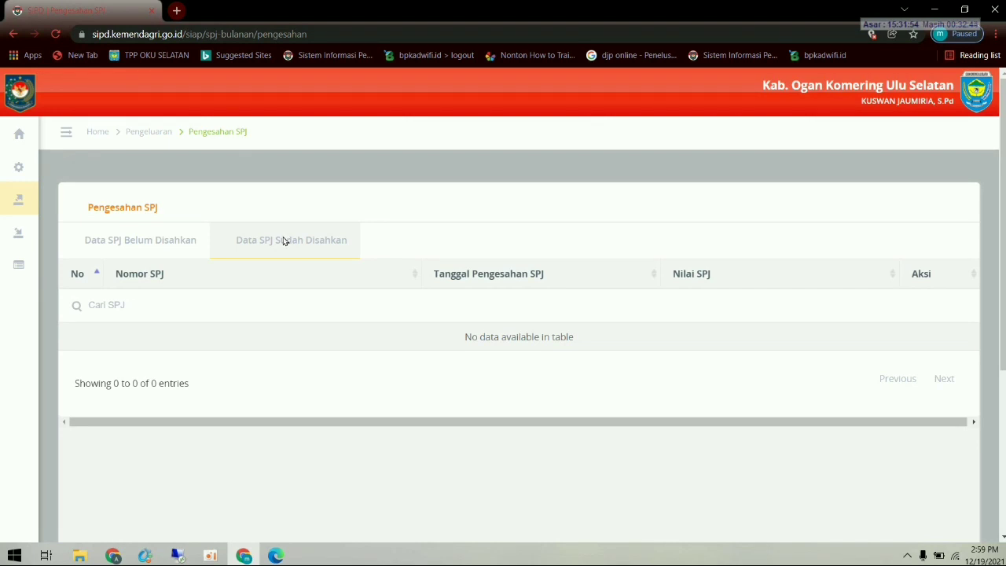
click(168, 248)
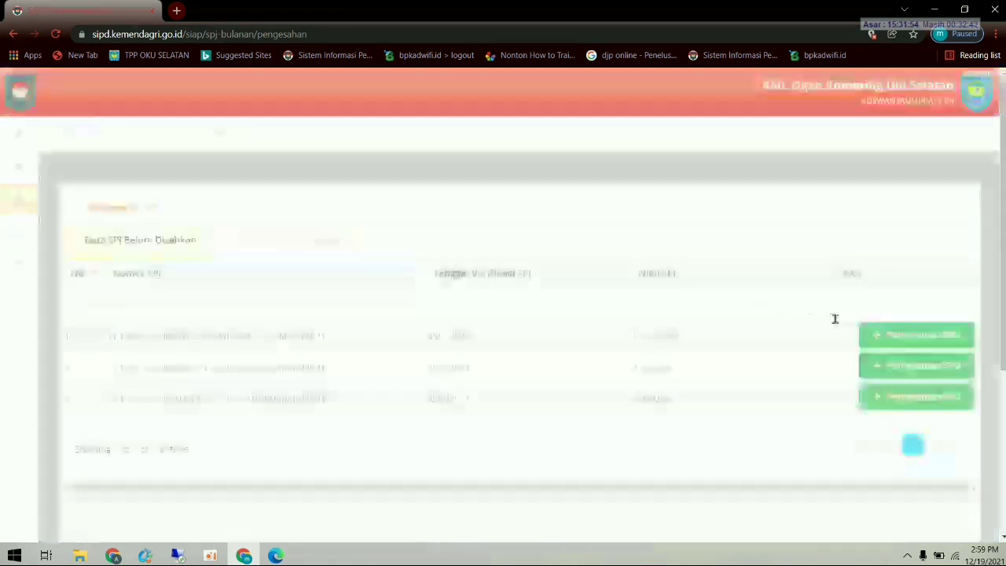
click(910, 338)
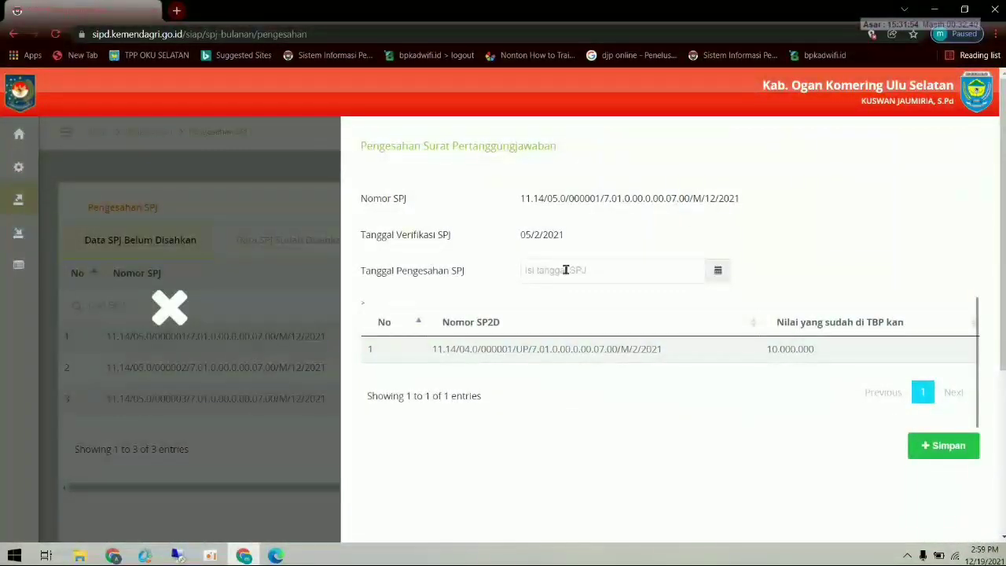
click(573, 271)
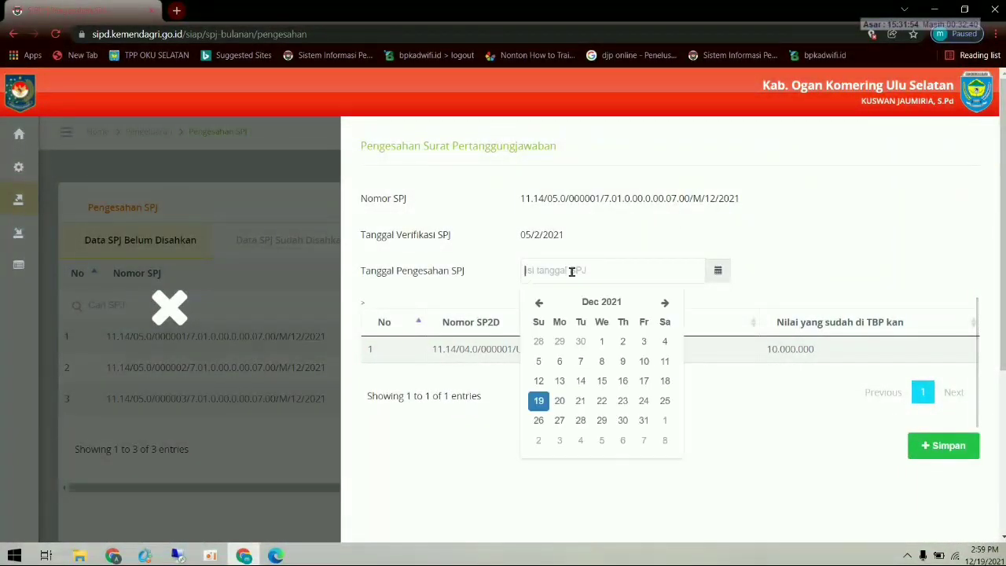
click(537, 305)
click(537, 304)
click(537, 304)
click(537, 304)
click(537, 304)
click(537, 305)
click(535, 304)
click(537, 303)
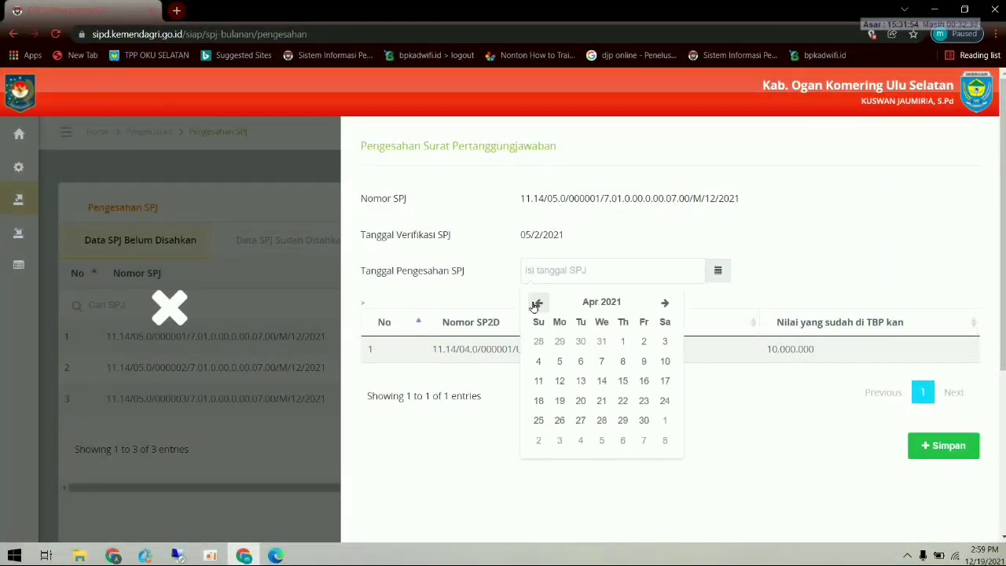
click(537, 304)
click(537, 303)
click(560, 362)
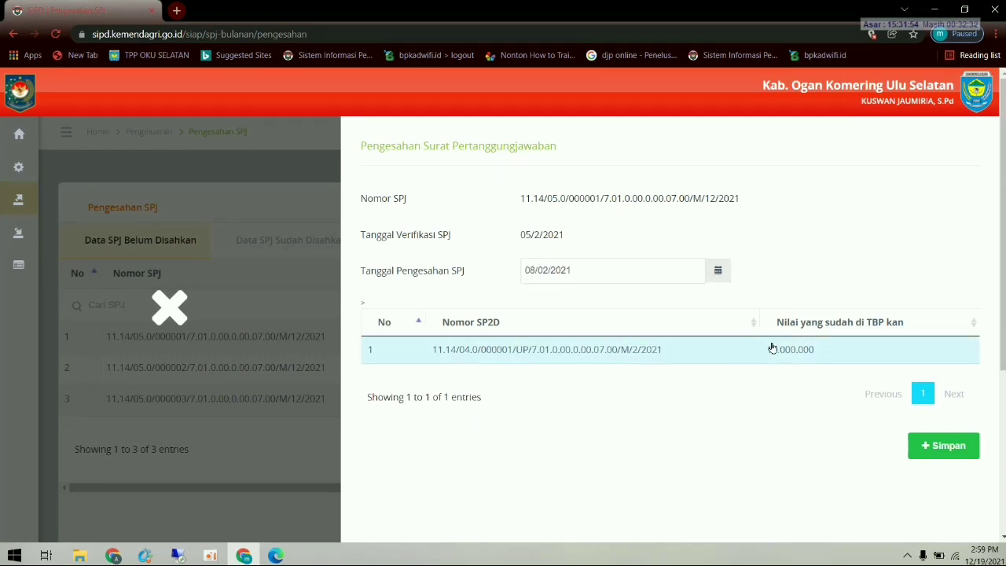
click(927, 445)
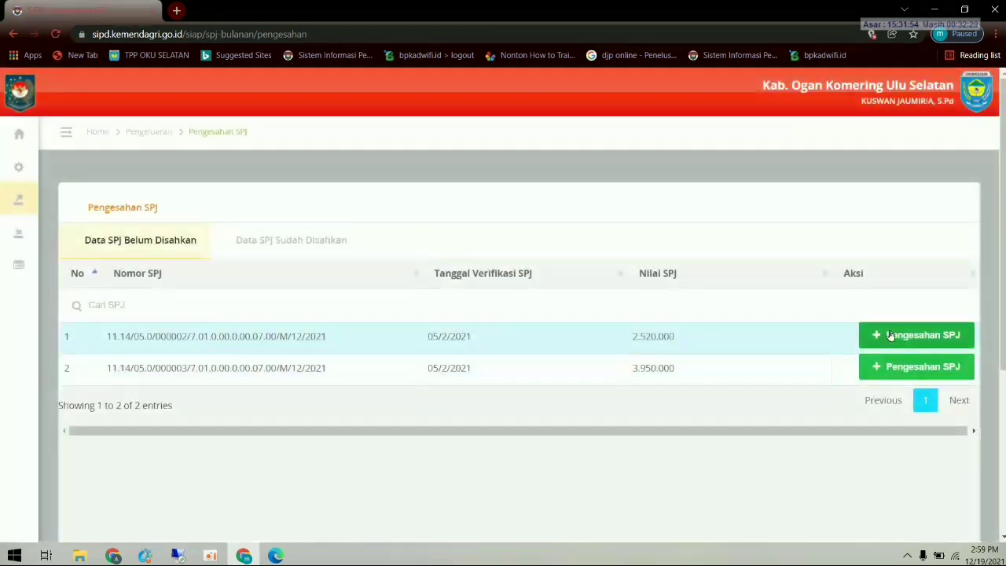
- Approve SPJ 000002 with approval date 08/02/2021
click(890, 334)
click(585, 272)
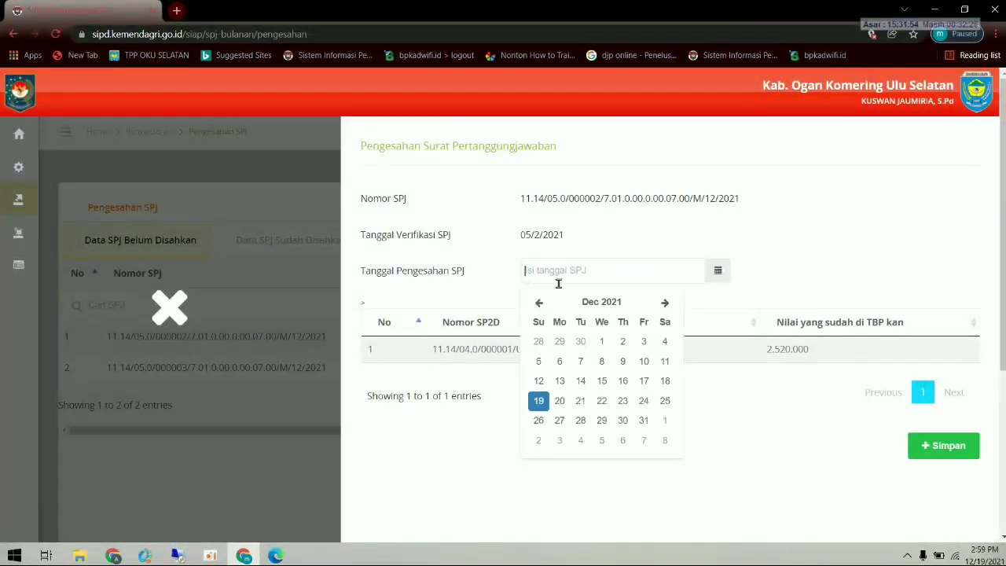
click(538, 301)
click(538, 301)
click(538, 301)
click(539, 301)
click(538, 301)
click(539, 301)
click(538, 301)
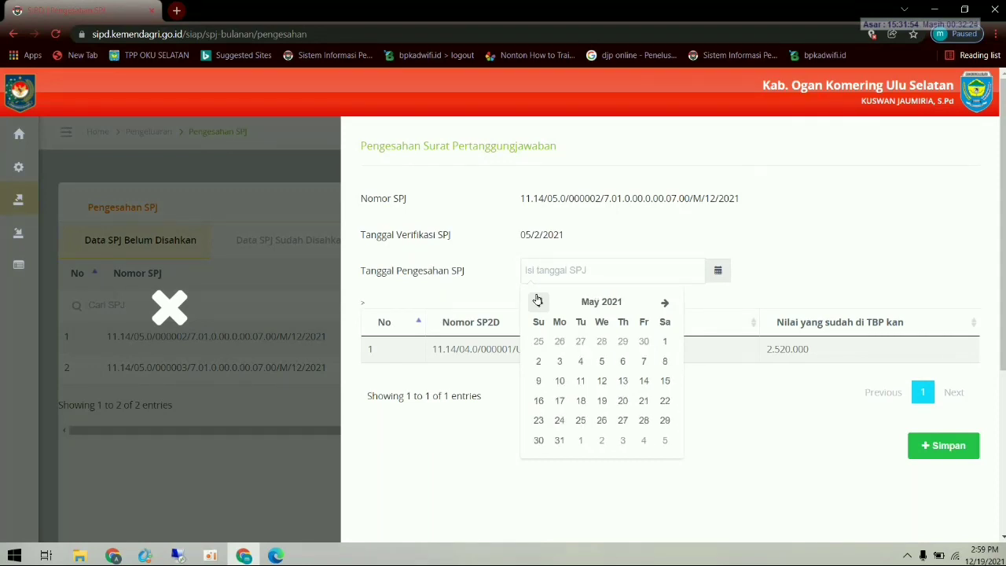
click(538, 301)
click(539, 301)
click(538, 301)
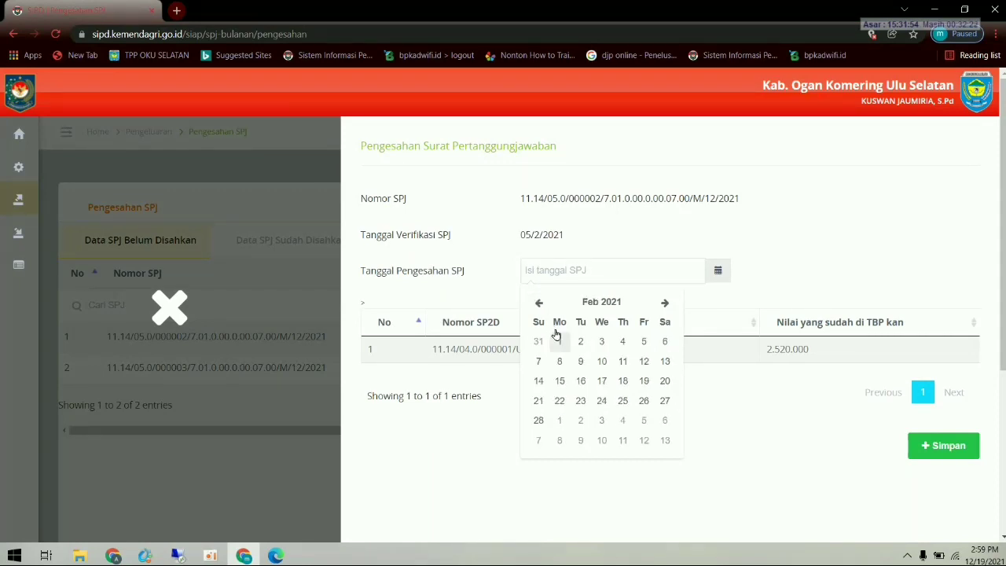
click(559, 361)
click(932, 446)
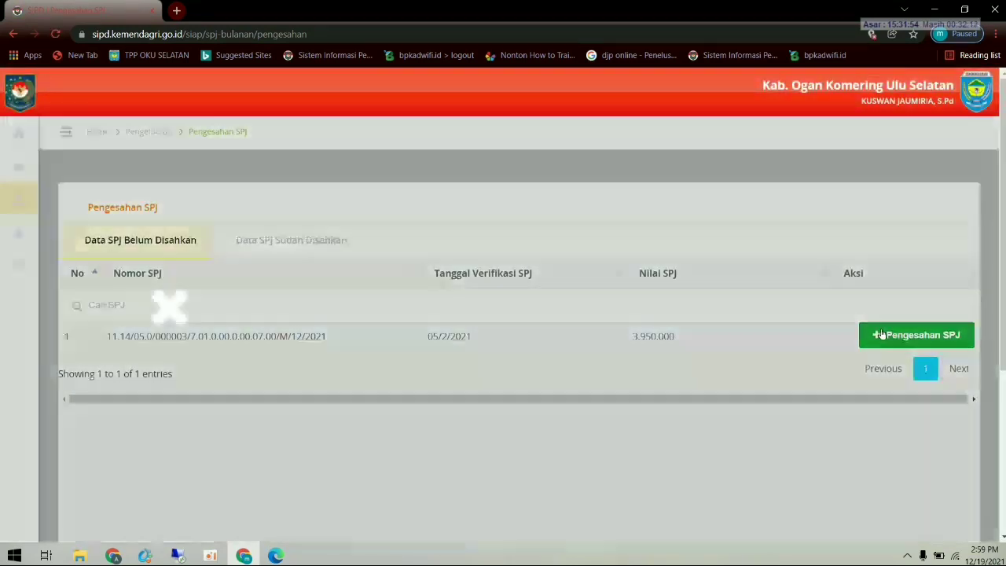
- Approve SPJ 000003 with approval date 08/02/2021 and view the approved SPJ list
click(882, 335)
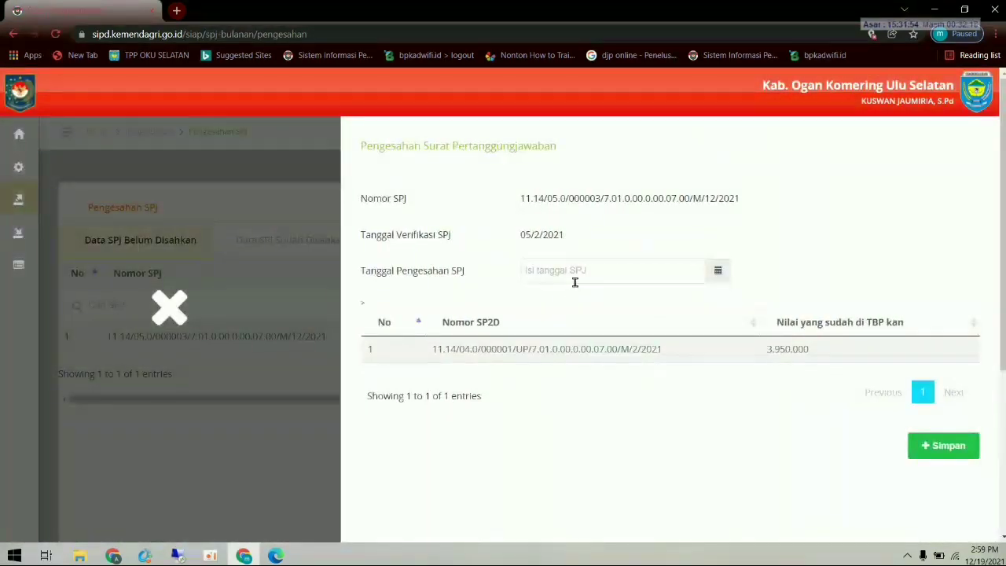
click(572, 278)
click(539, 303)
click(538, 303)
click(539, 303)
click(538, 303)
click(538, 303)
click(538, 303)
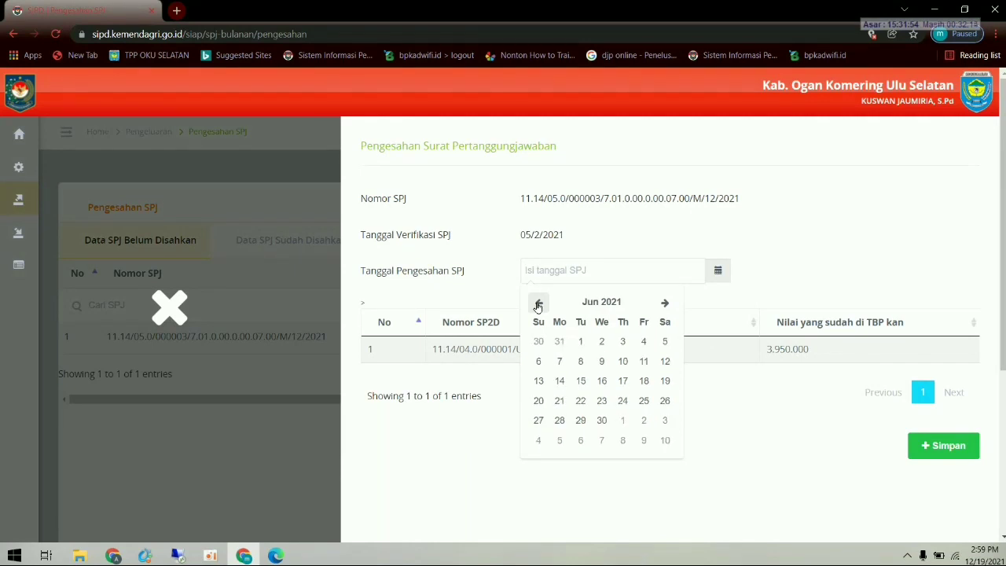
click(538, 304)
click(539, 304)
click(538, 303)
click(539, 303)
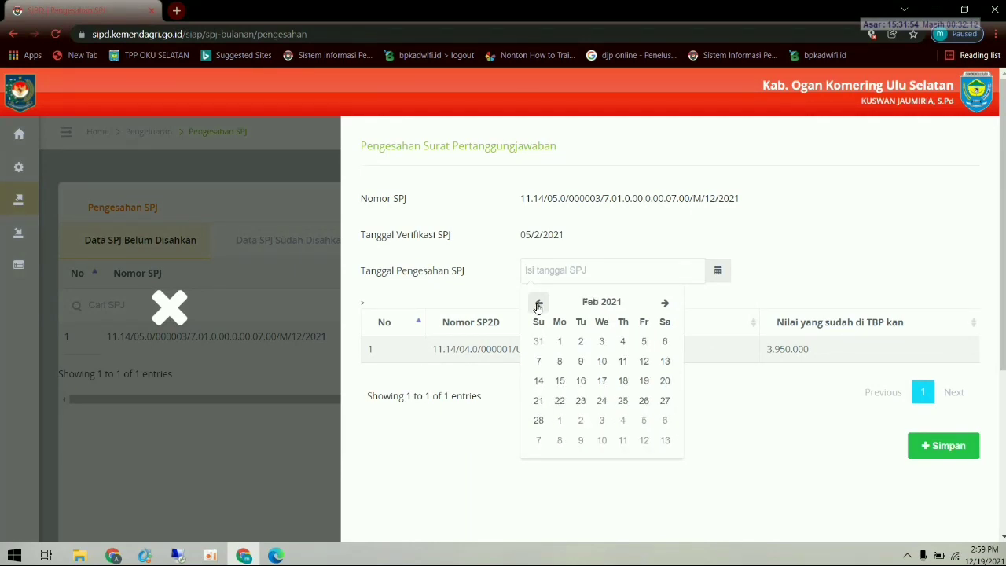
click(559, 361)
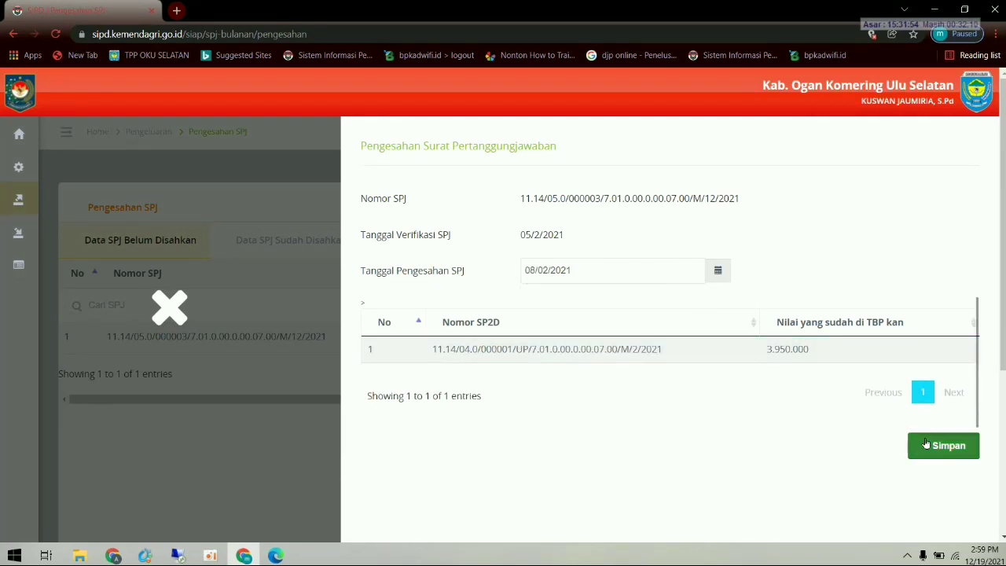
click(920, 440)
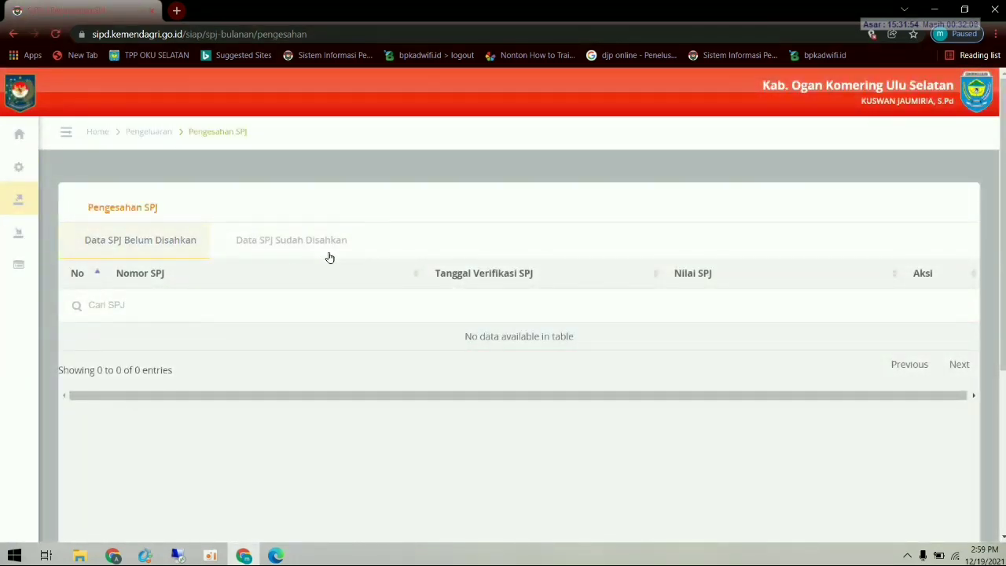
click(270, 240)
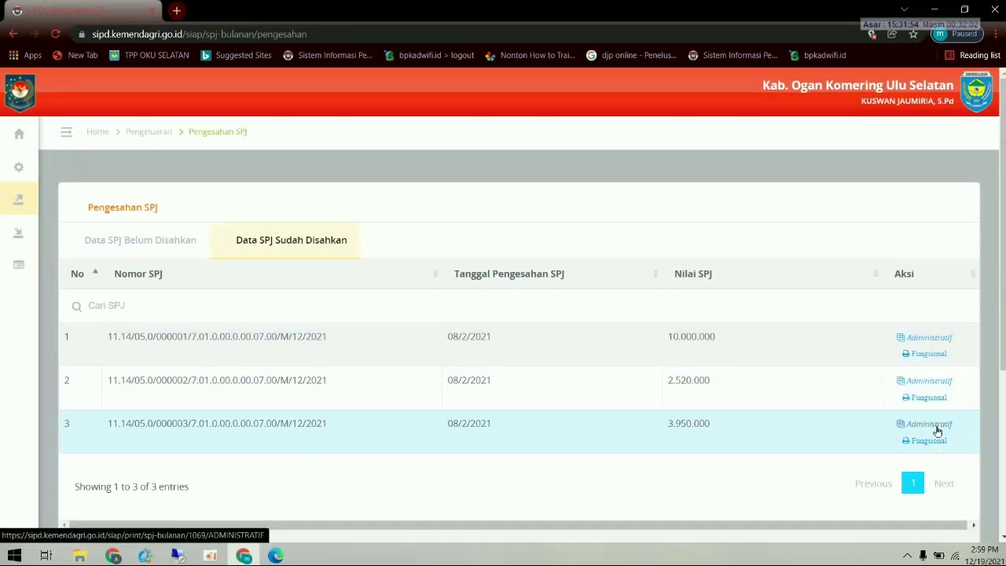
- Print the first approved SPJ's Fungsional report from the Data SPJ Sudah Disahkan list
click(930, 355)
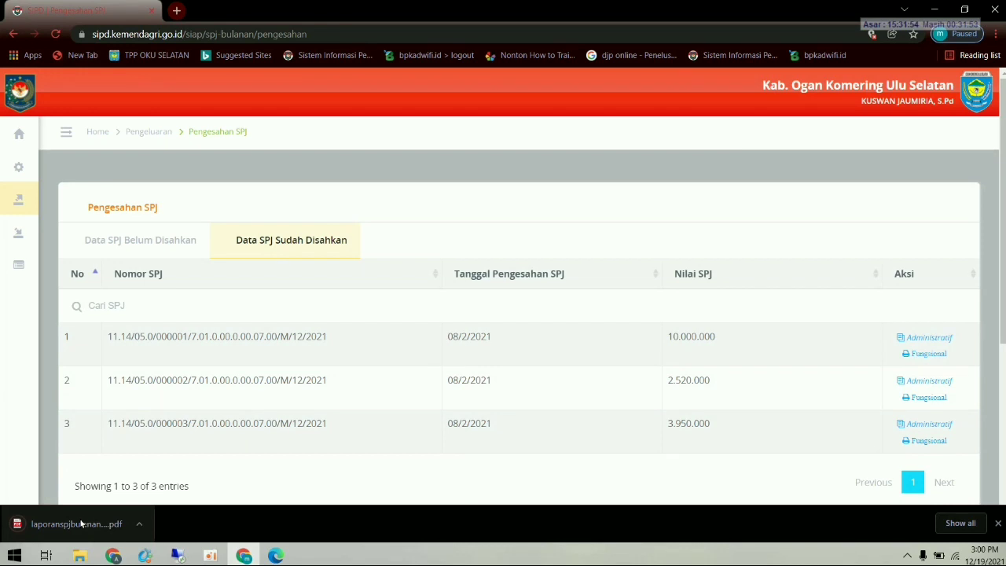
- Review the two-page SPJ Belanja Fungsional report laporanspjbulanannew.pdf in Edge, then return to SIPD
click(80, 518)
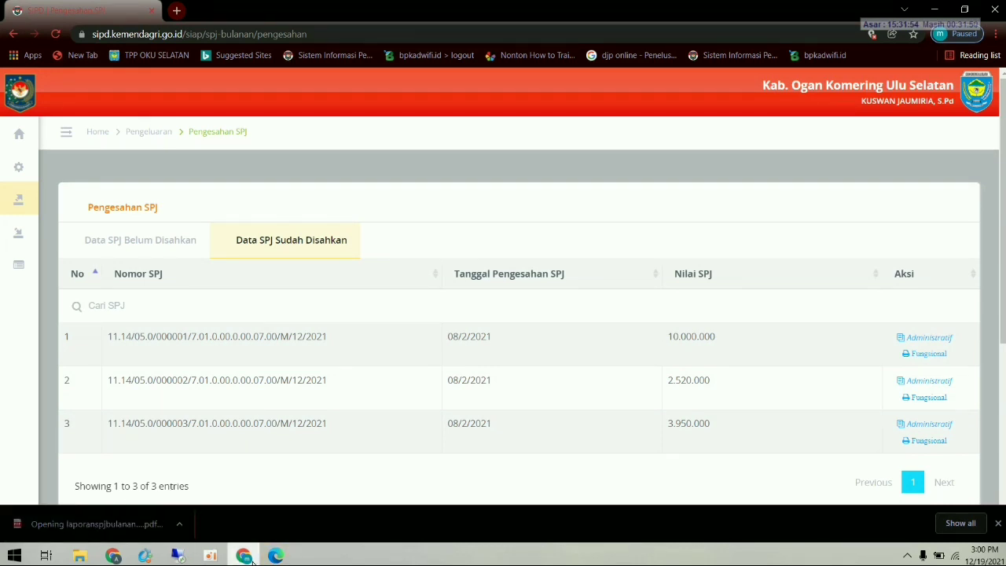
scroll(352, 507, down, 1)
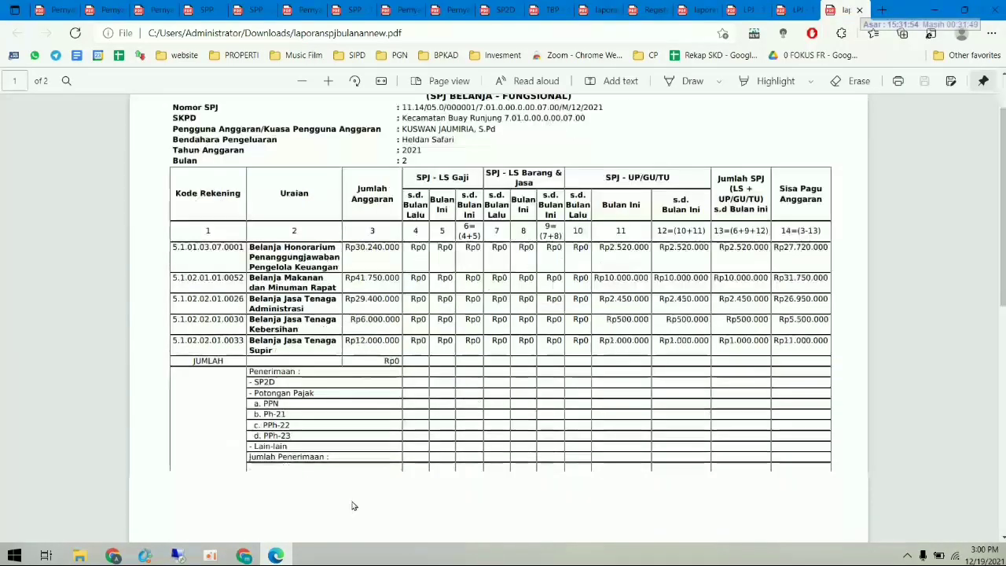
scroll(353, 507, up, 3)
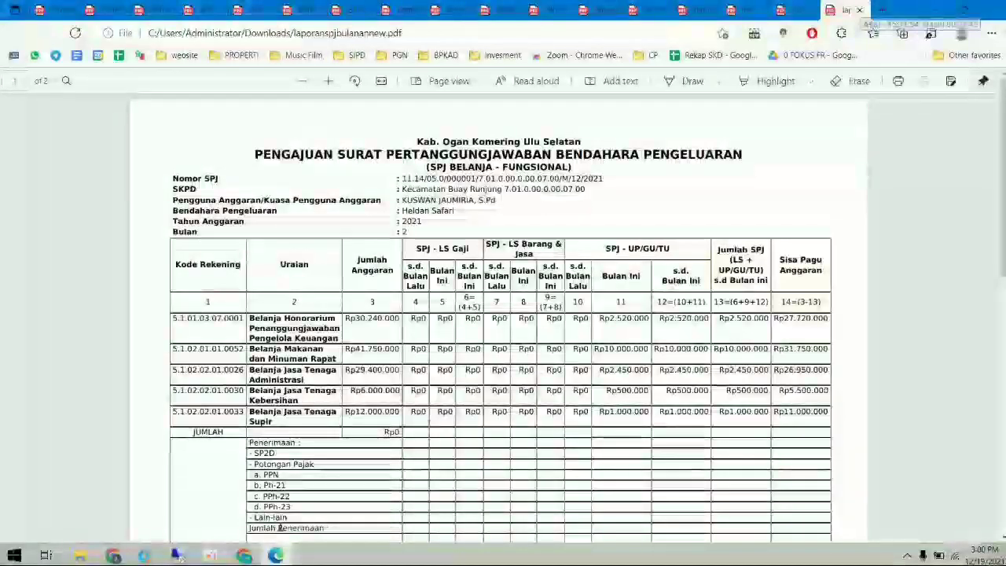
scroll(483, 393, down, 5)
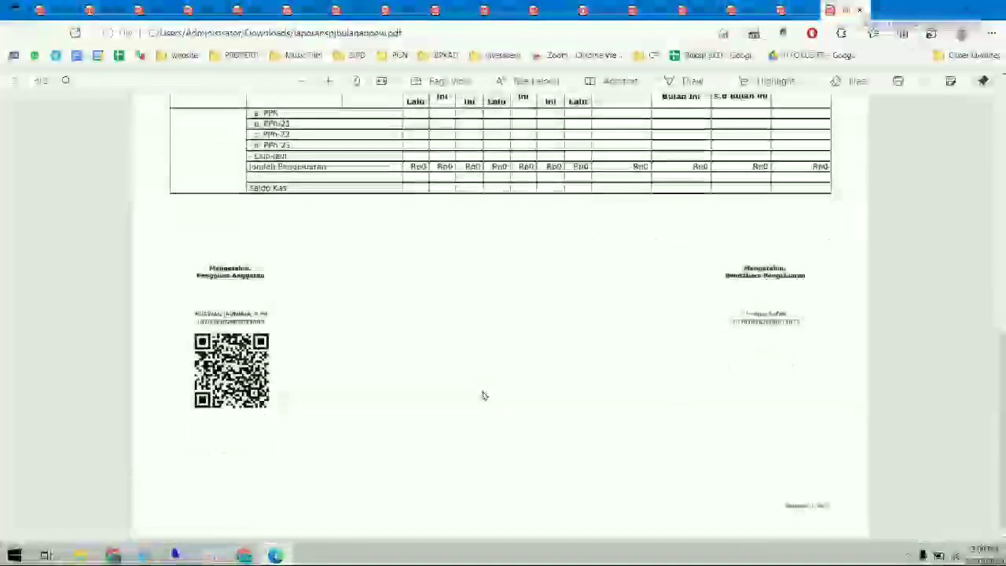
scroll(483, 395, up, 1)
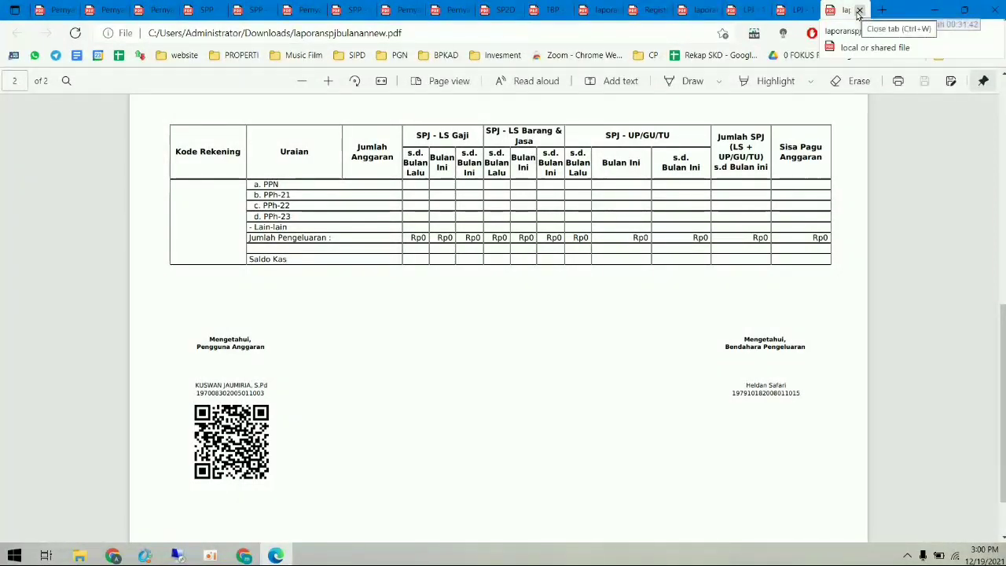
click(242, 555)
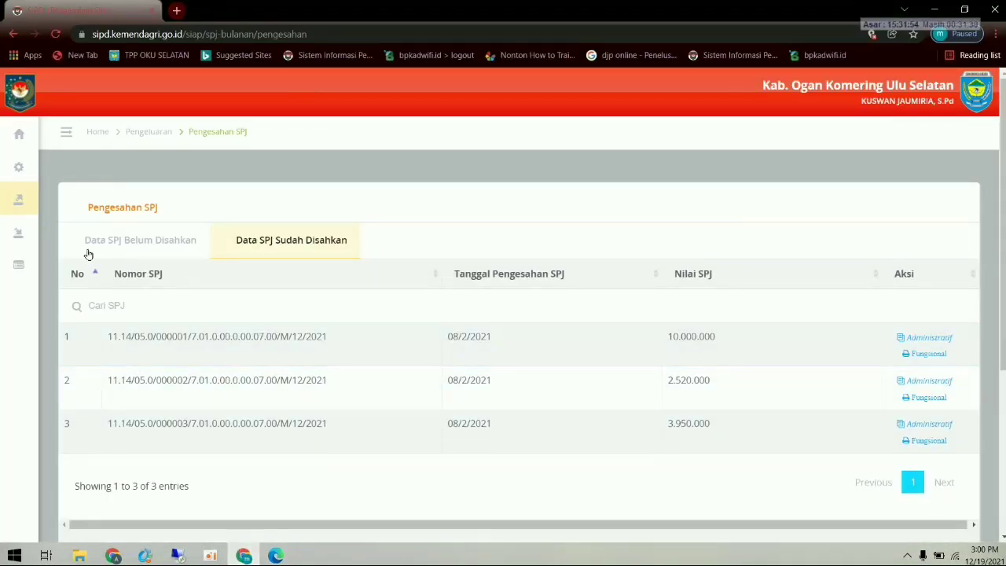
- Log out of the budget user and sign back in with the treasurer's saved login, expanding Penatausahaan Pengeluaran
mouse_move(41, 197)
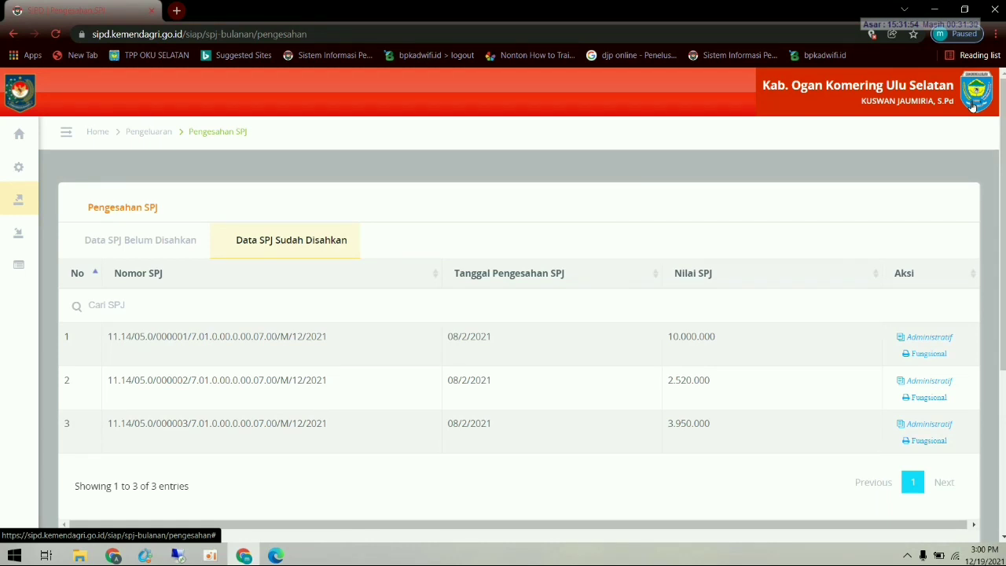
click(972, 106)
click(887, 181)
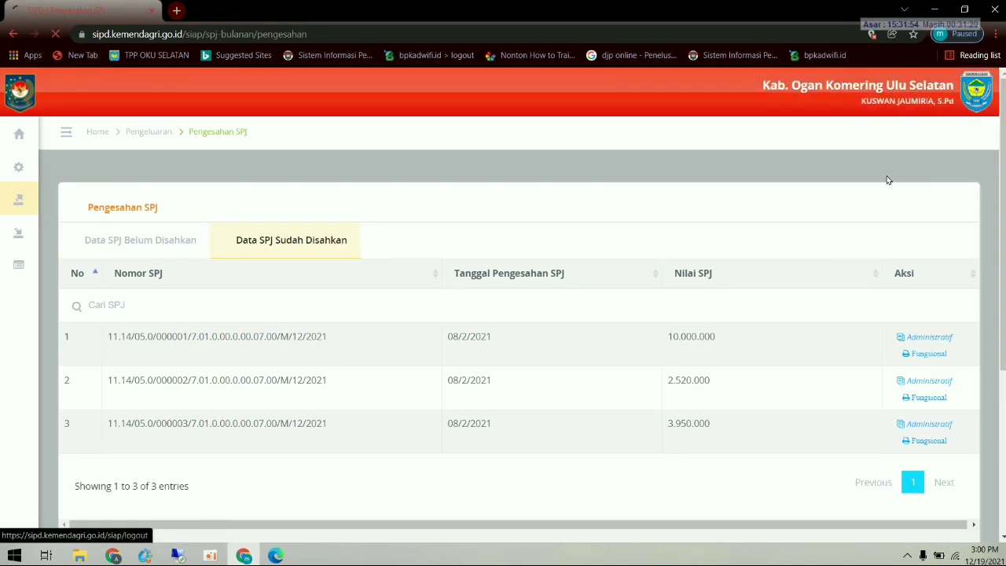
click(770, 340)
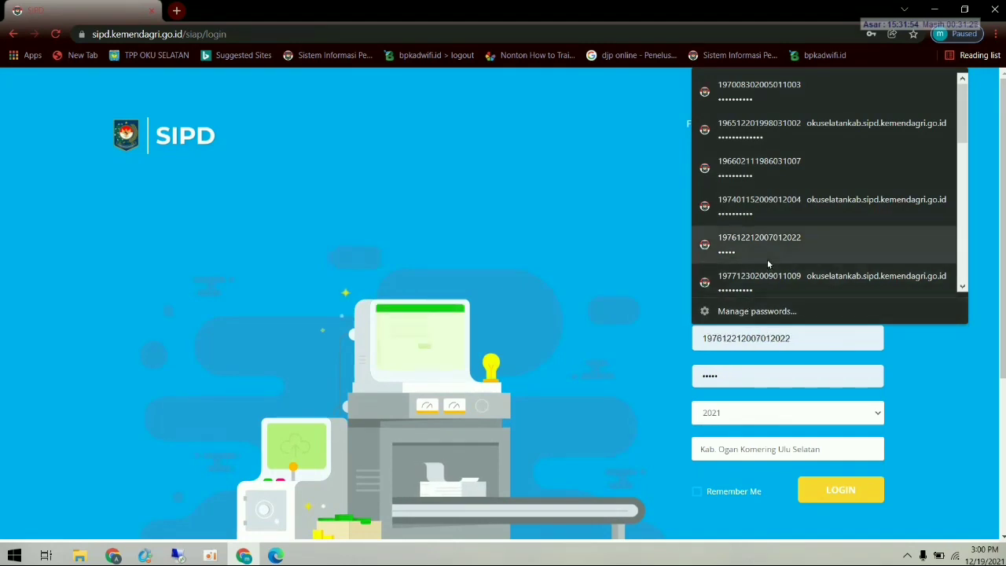
scroll(768, 262, down, 5)
click(776, 153)
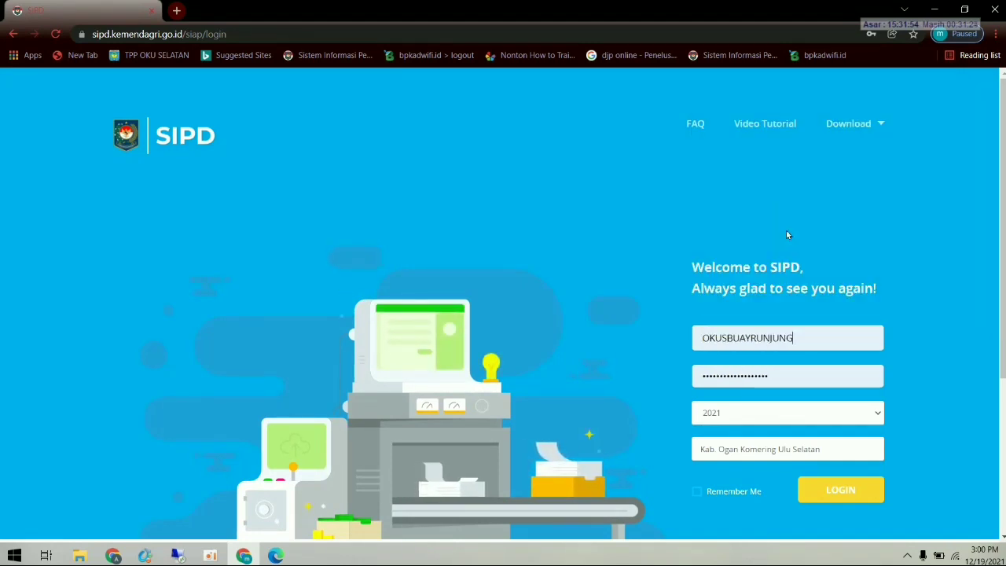
click(833, 488)
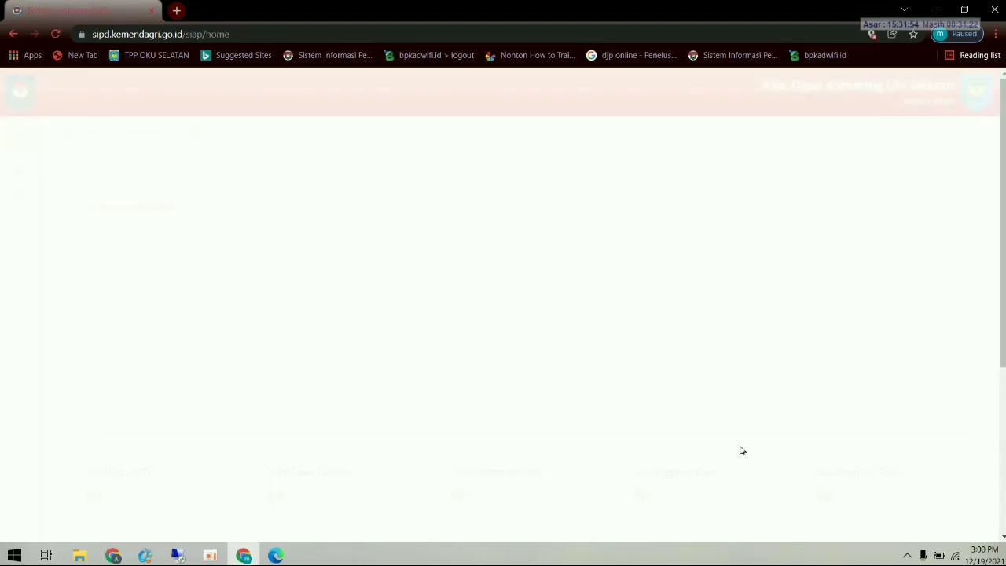
click(54, 178)
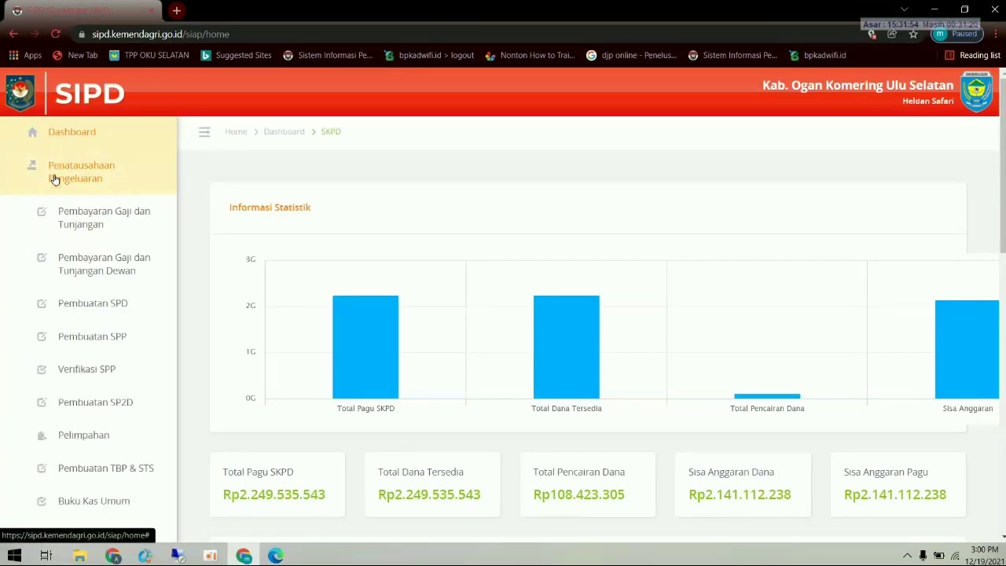
- Open Pembuatan SPP and switch from the Uang Persediaan list to the Ganti Uang LPJ list
click(107, 348)
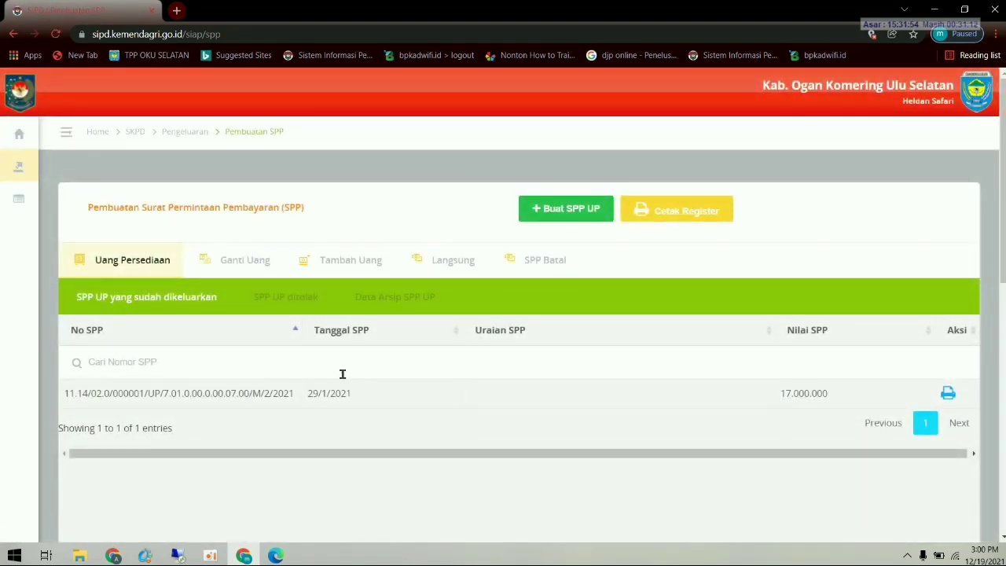
click(125, 266)
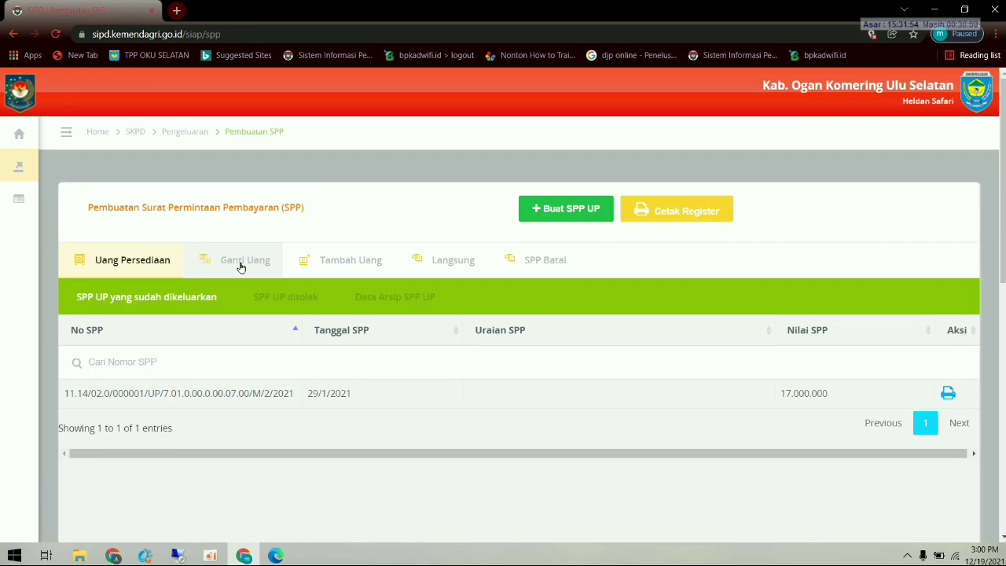
click(242, 268)
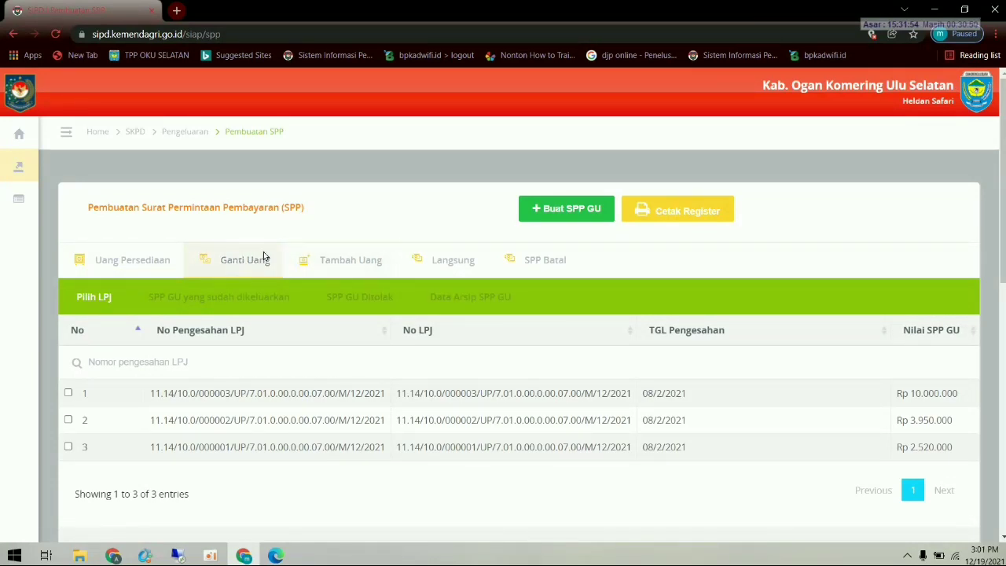
- Select the 10.000.000, 3.950.000 and 2.520.000 LPJs and create a new SPP GU totalling Rp16.470.000
click(562, 216)
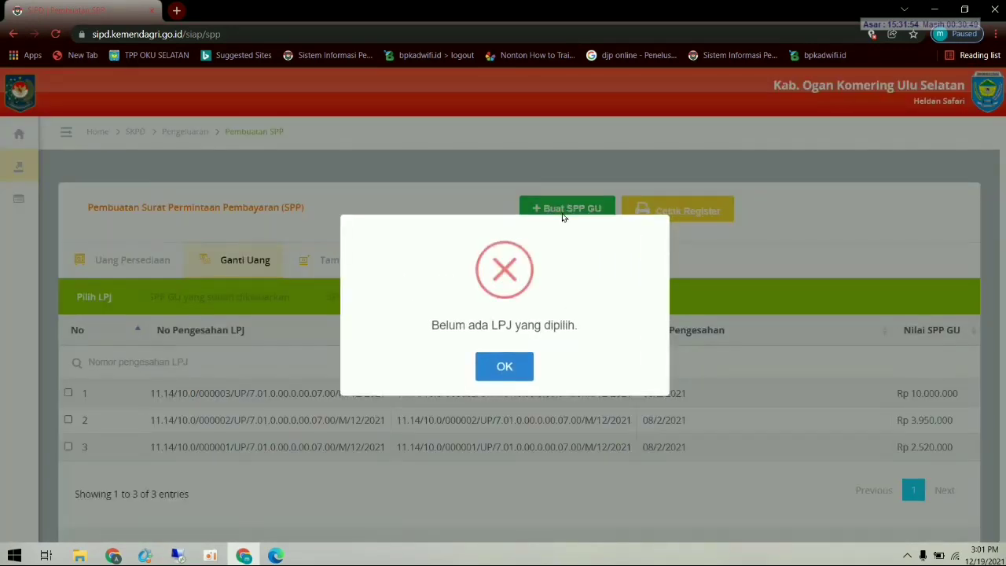
click(505, 363)
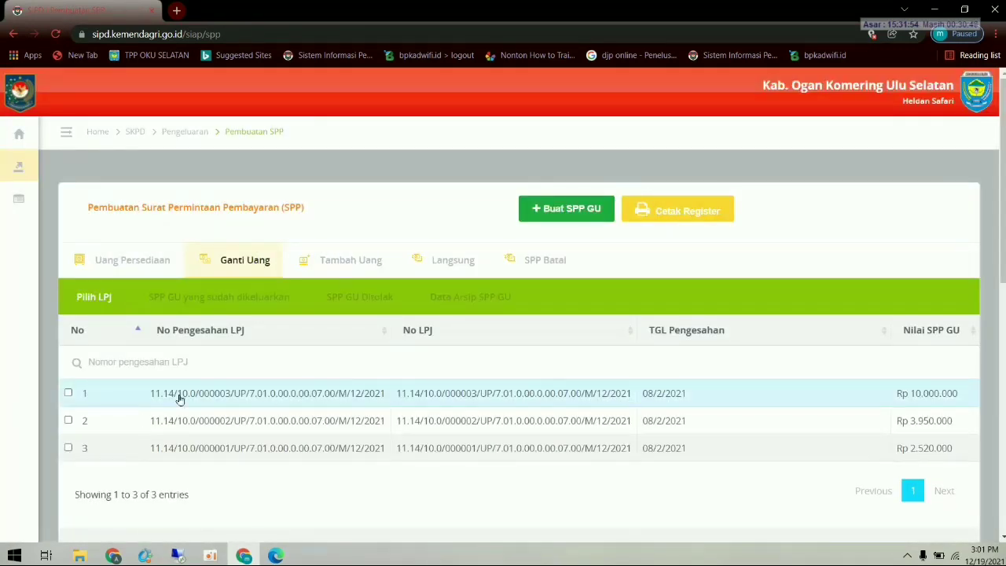
click(69, 394)
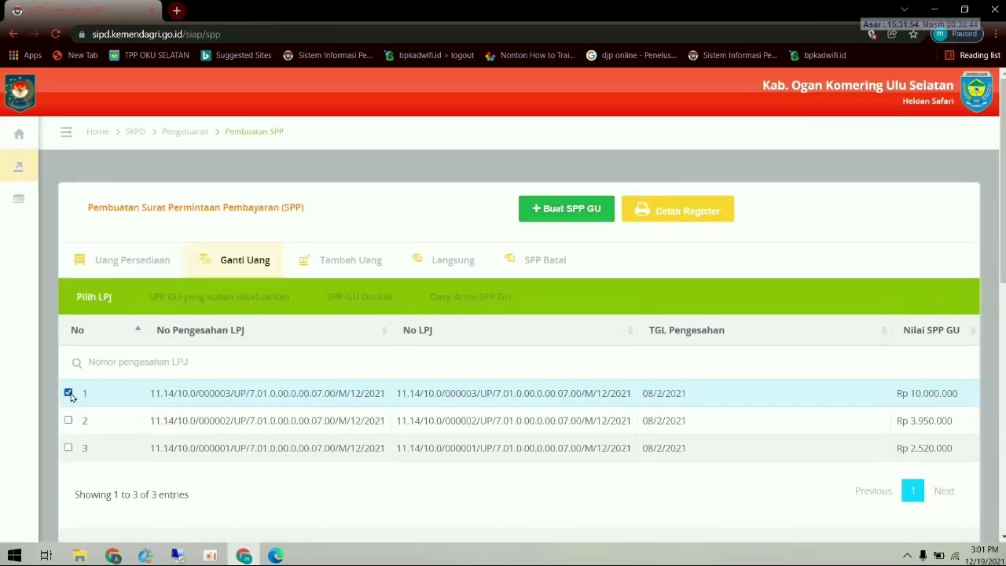
click(68, 421)
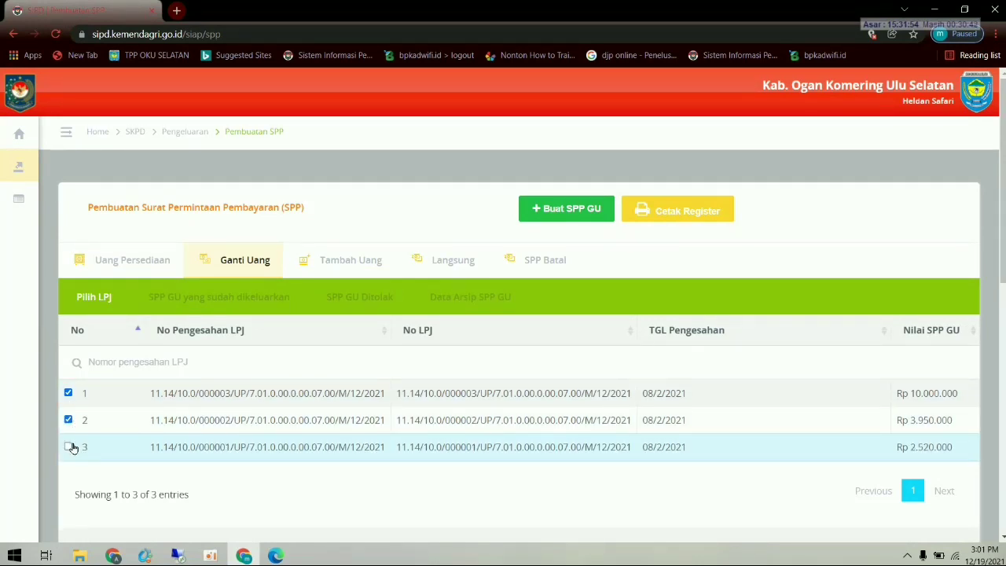
click(68, 447)
click(583, 207)
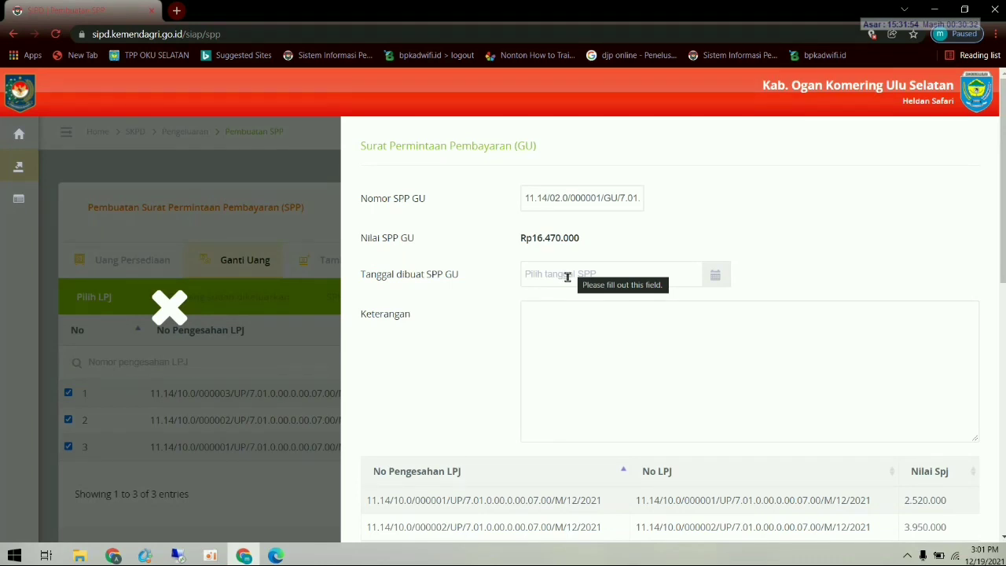
scroll(595, 321, down, 3)
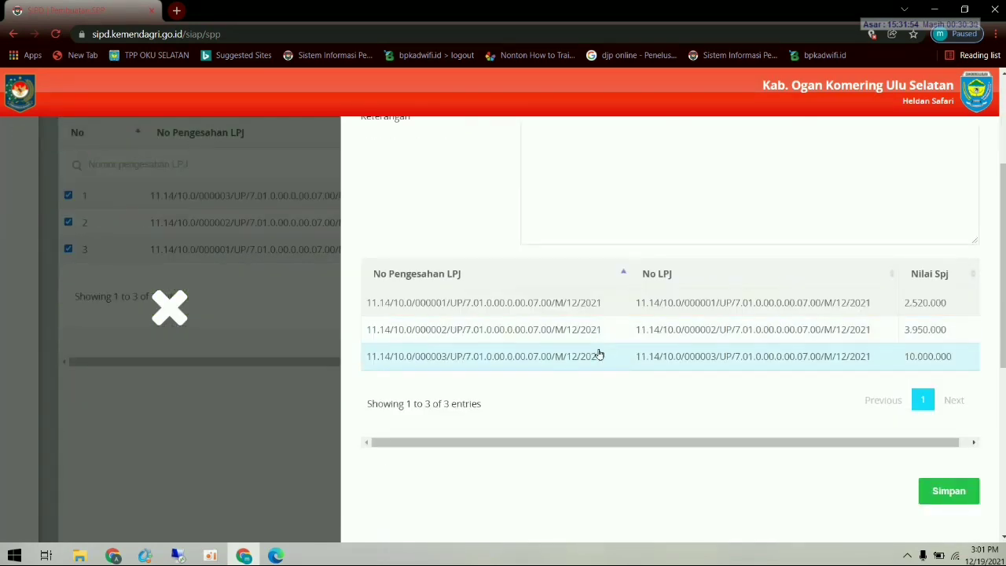
scroll(599, 354, up, 2)
scroll(599, 354, up, 1)
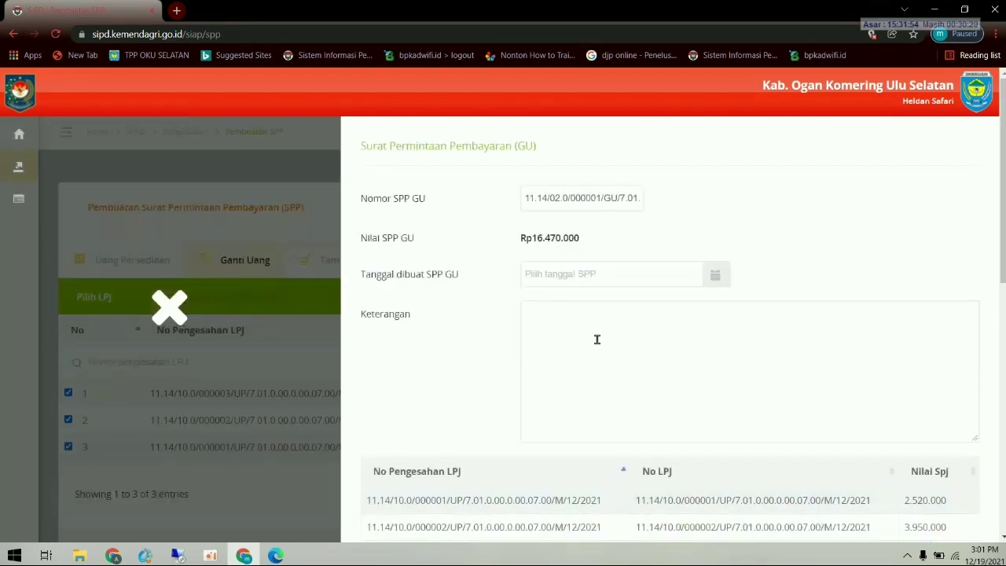
click(582, 272)
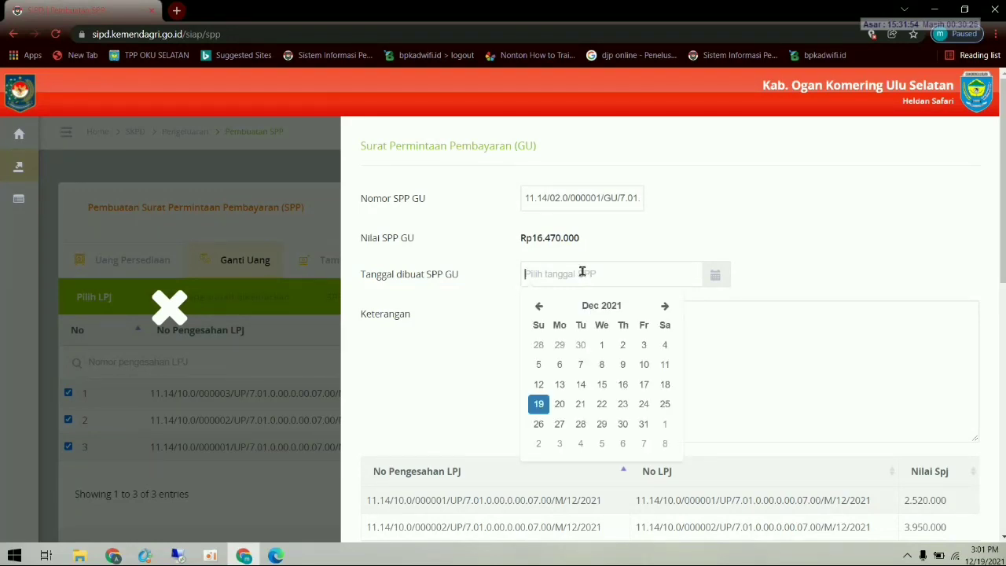
- Set the SPP GU date to 10 February 2021
click(540, 307)
click(540, 306)
click(541, 307)
click(540, 307)
click(540, 307)
click(540, 306)
click(540, 306)
click(540, 307)
click(540, 307)
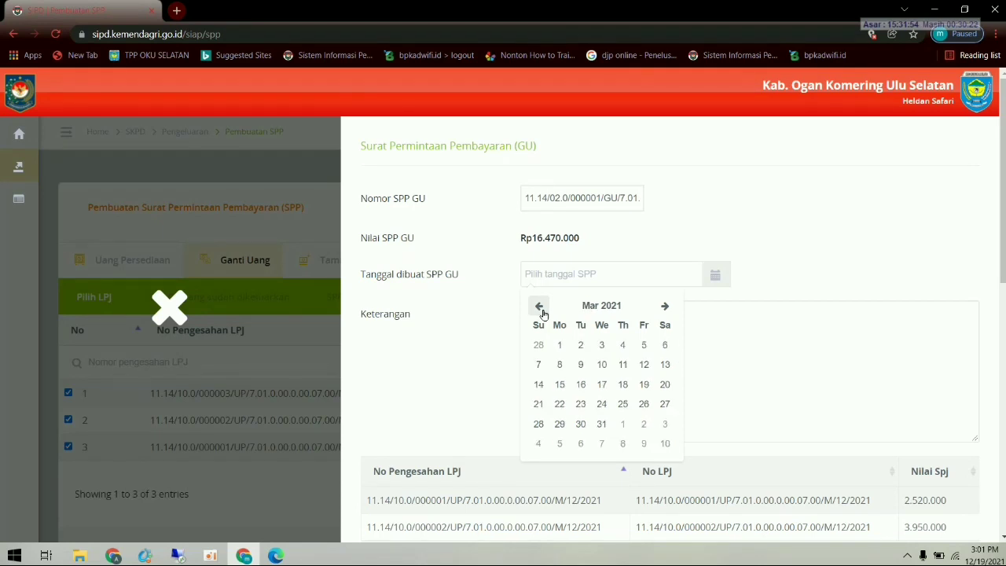
click(540, 307)
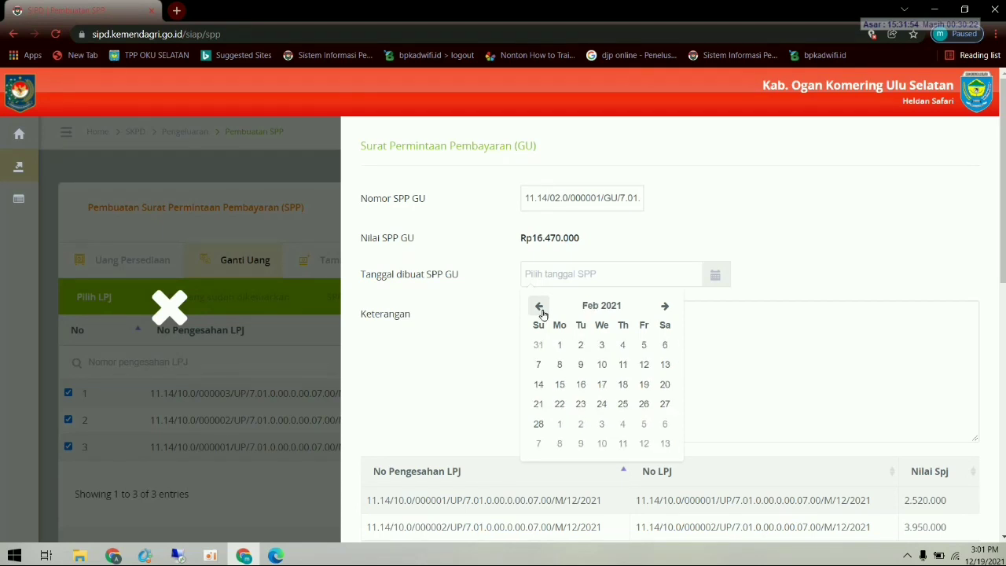
click(601, 365)
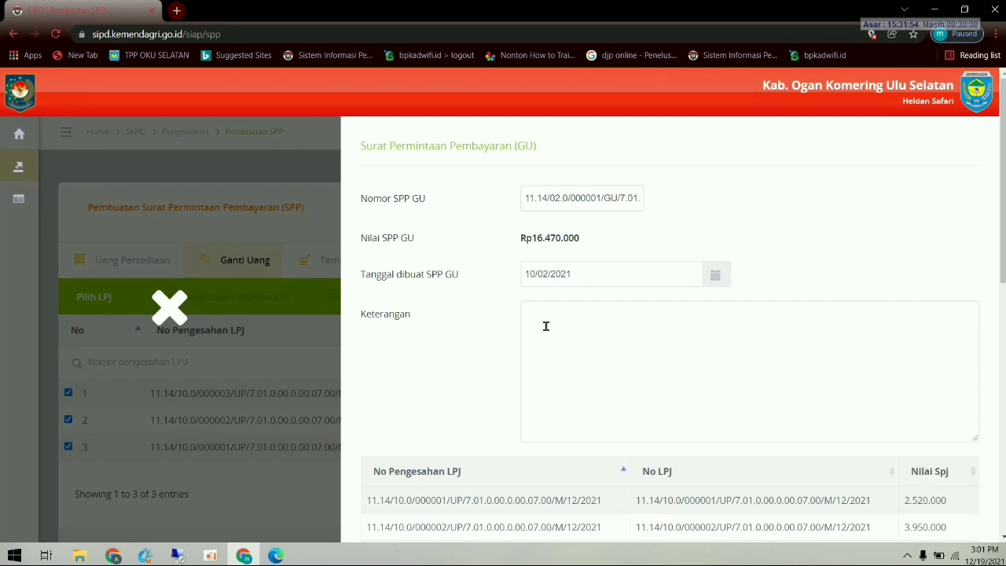
- Enter the description 'GANTI UANG PERSEDIAAN' and save the SPP GU
text(GA)
text(ANG PERSEDIAAN)
scroll(660, 340, down, 2)
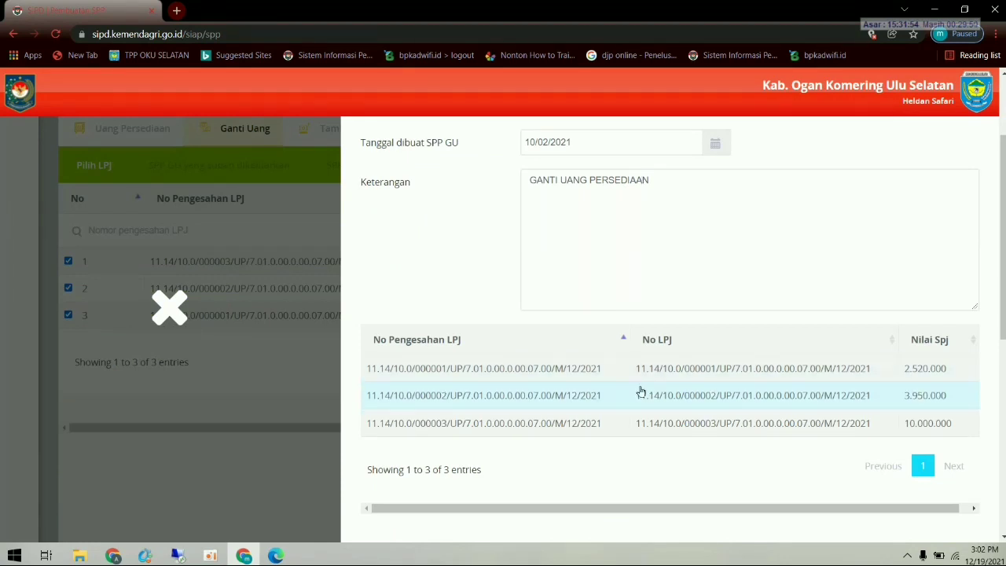
scroll(682, 397, up, 2)
scroll(674, 358, down, 2)
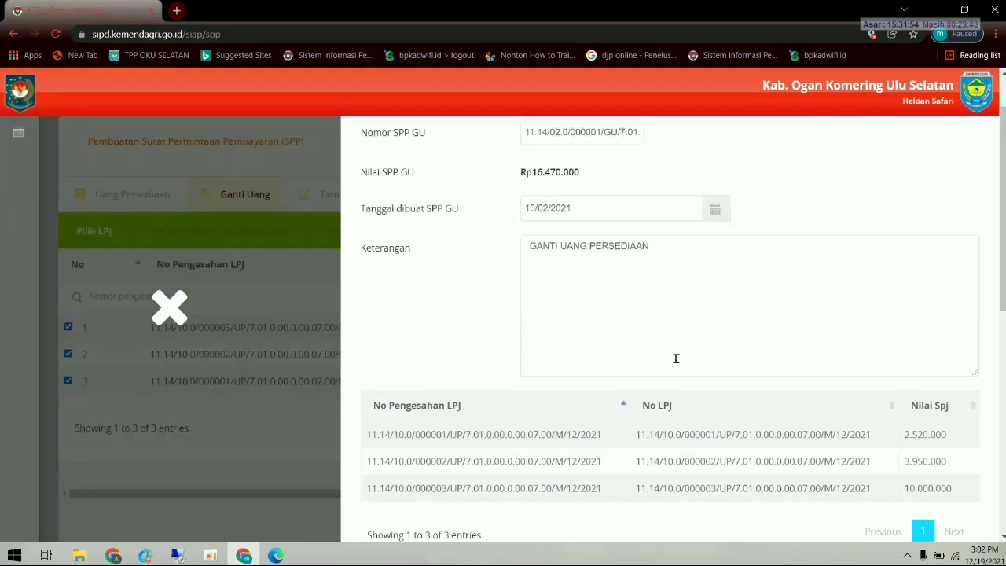
scroll(678, 365, down, 2)
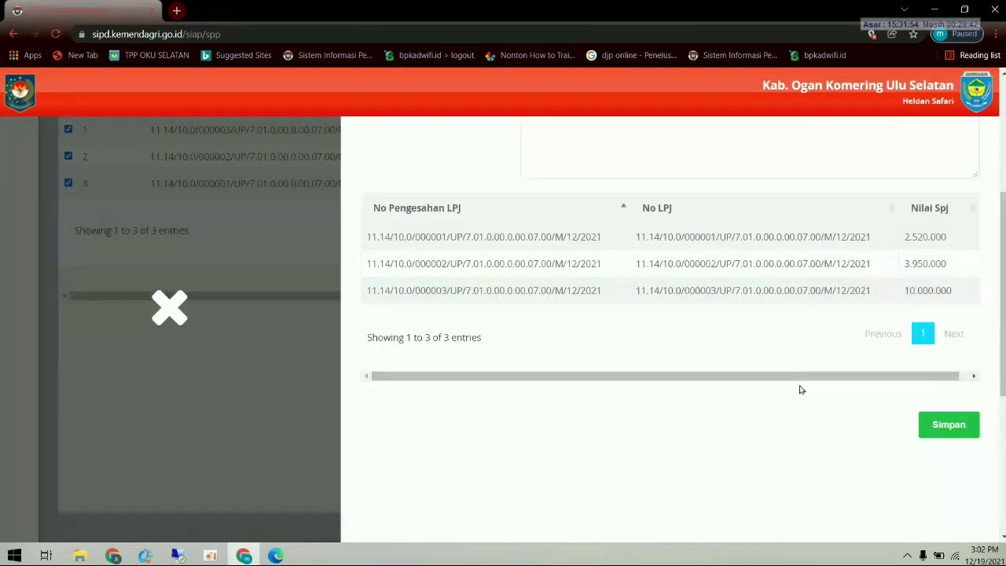
click(947, 426)
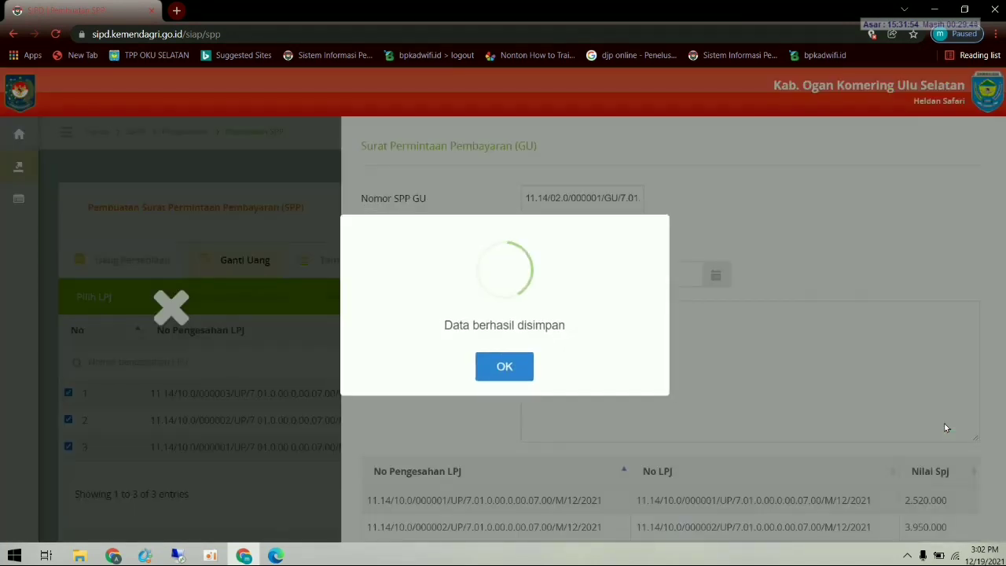
- Dismiss the save notice and print the issued 16.470.000 SPP GU dated 10/2/2021 from Ganti Uang
click(516, 367)
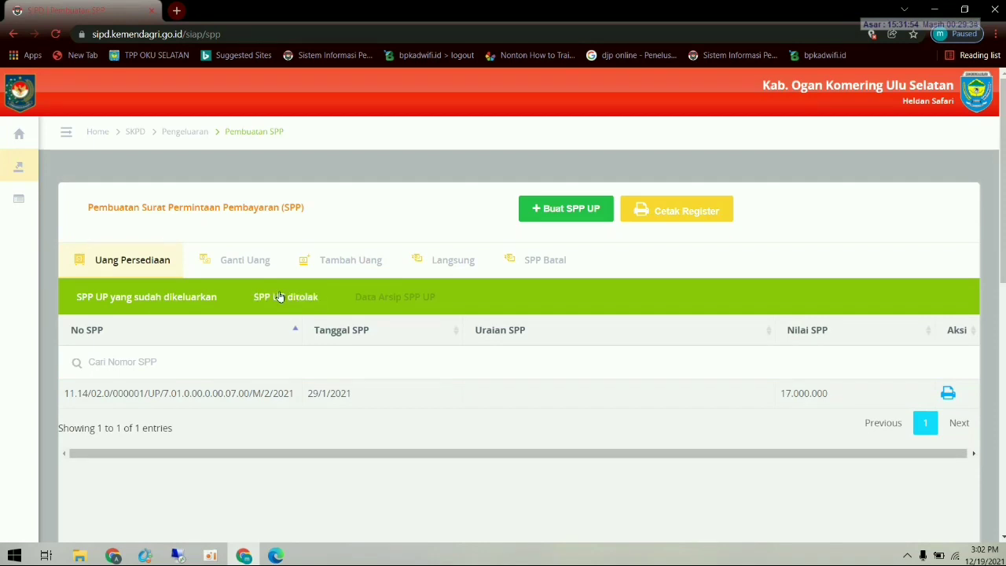
click(246, 262)
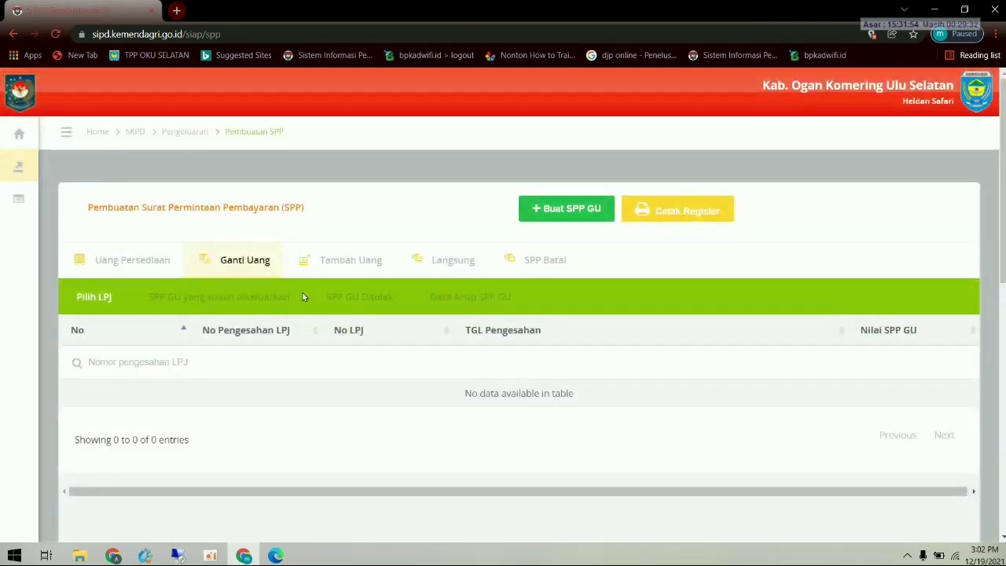
click(258, 302)
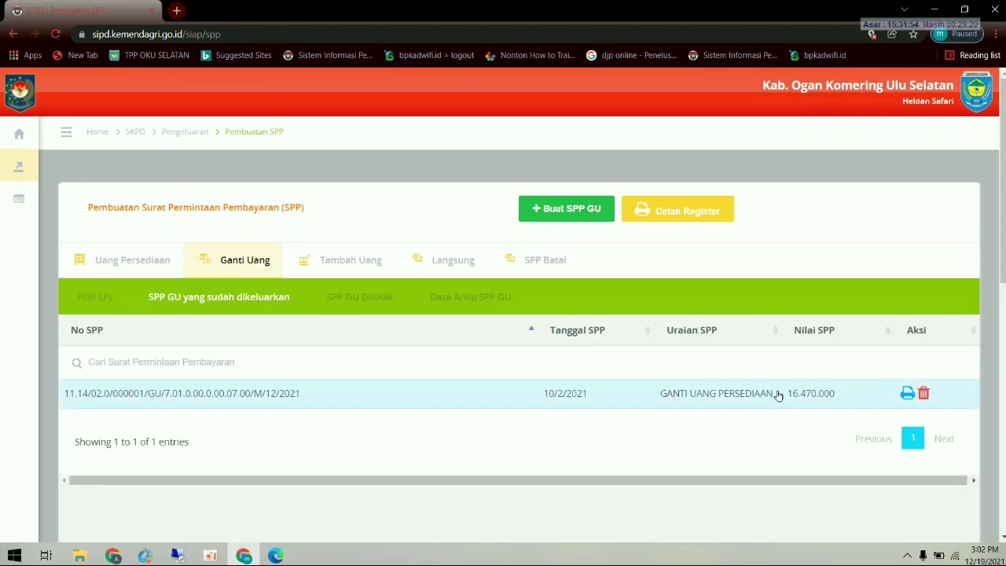
click(907, 395)
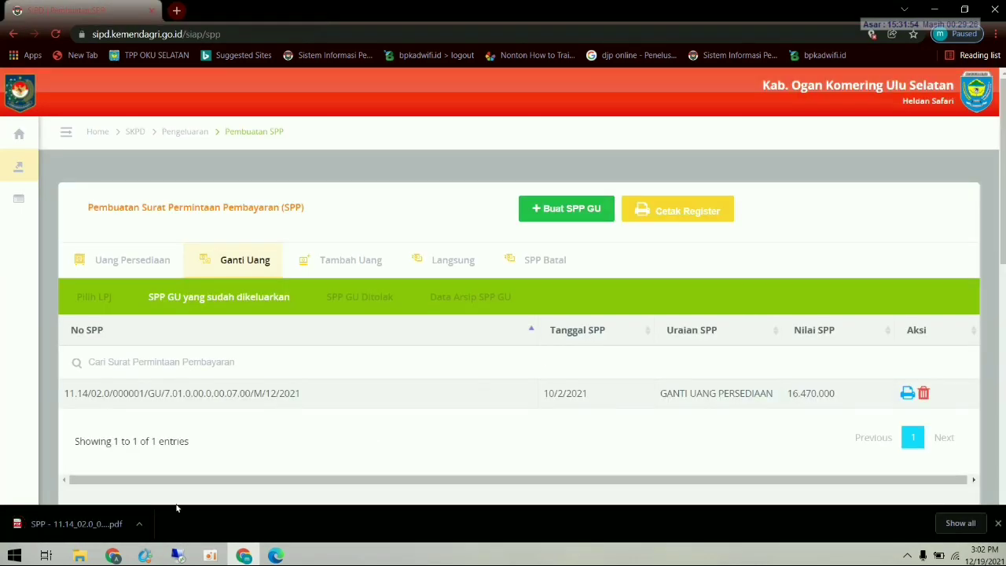
- Review the two-page Rp16.470.000 SPP GU PDF in Edge, checking its three LPJs, then return to SIPD
click(79, 522)
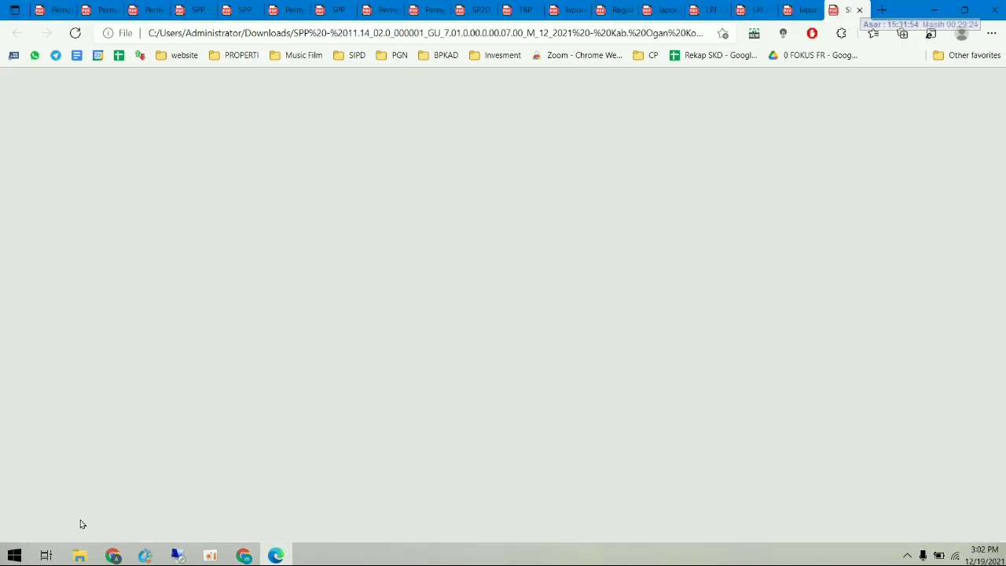
scroll(503, 389, down, 3)
scroll(504, 389, up, 1)
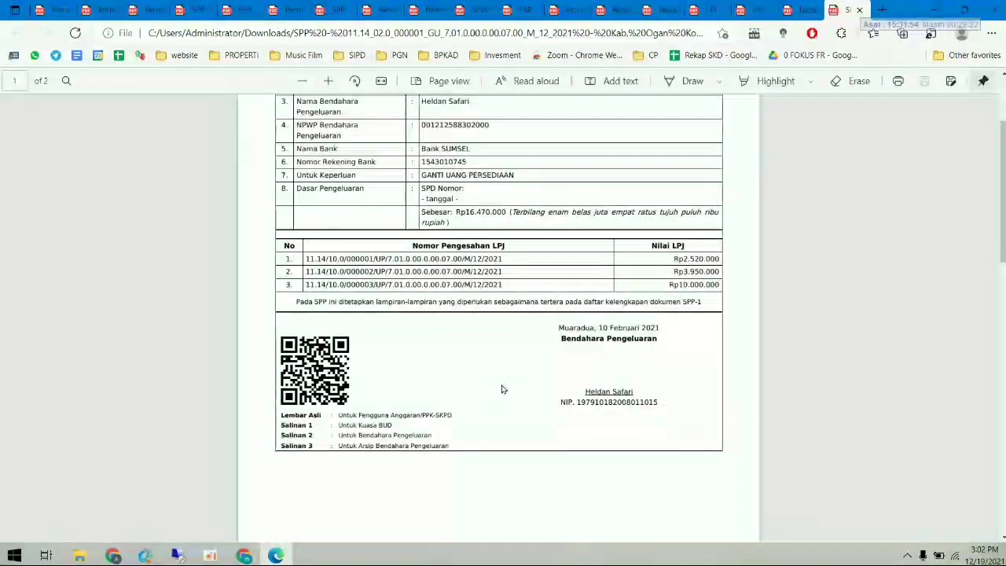
scroll(503, 389, up, 1)
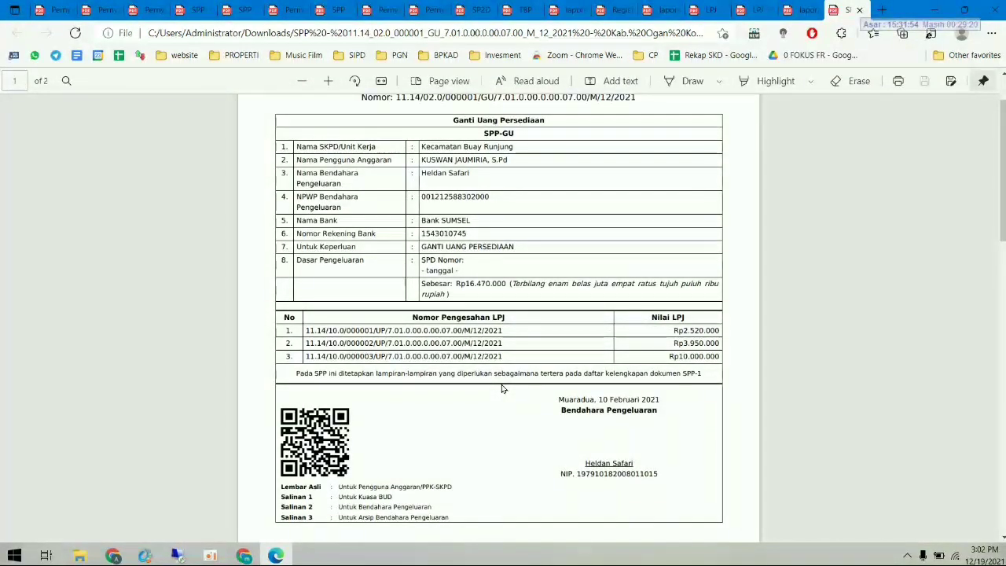
scroll(503, 388, up, 1)
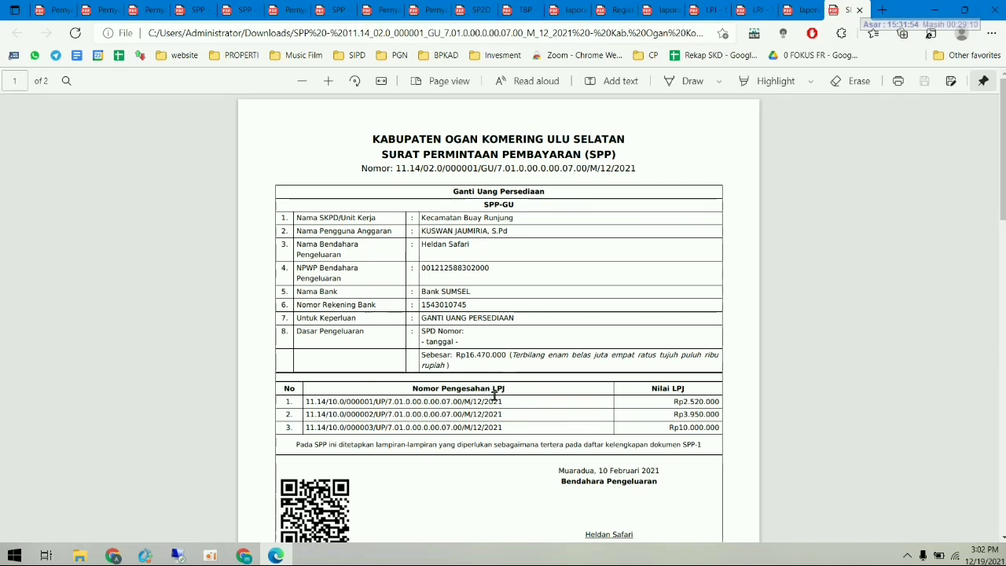
scroll(493, 395, down, 1)
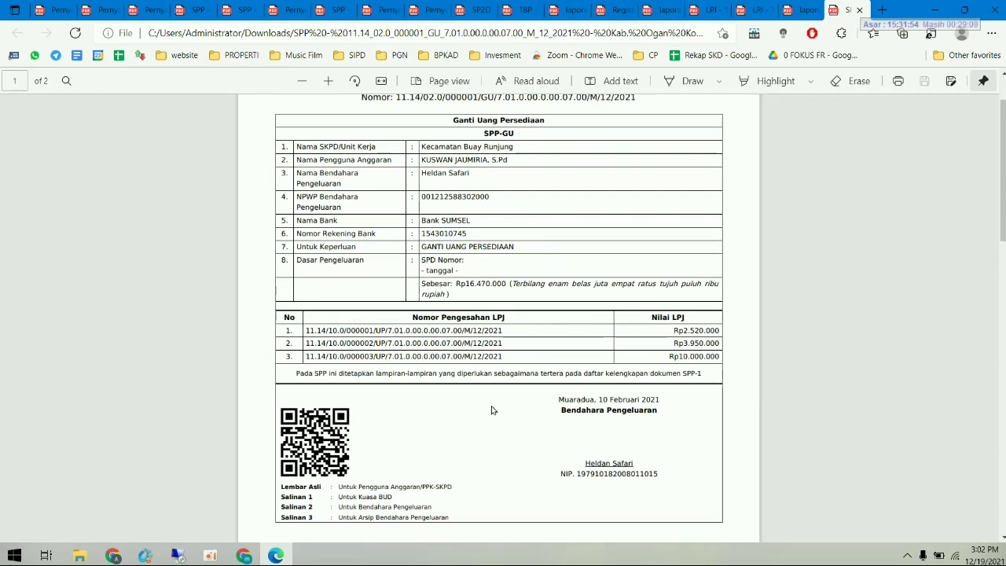
scroll(493, 411, up, 1)
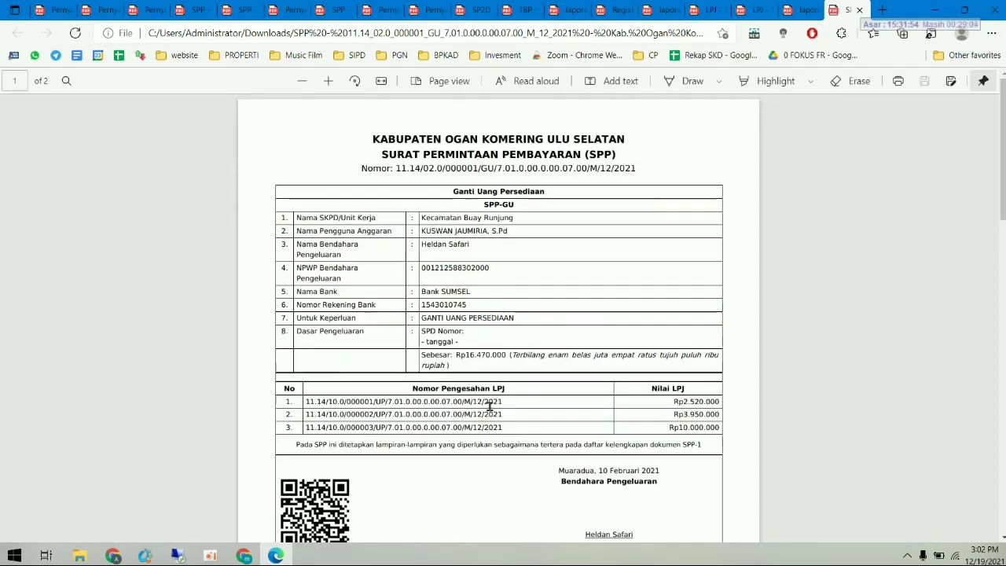
click(243, 556)
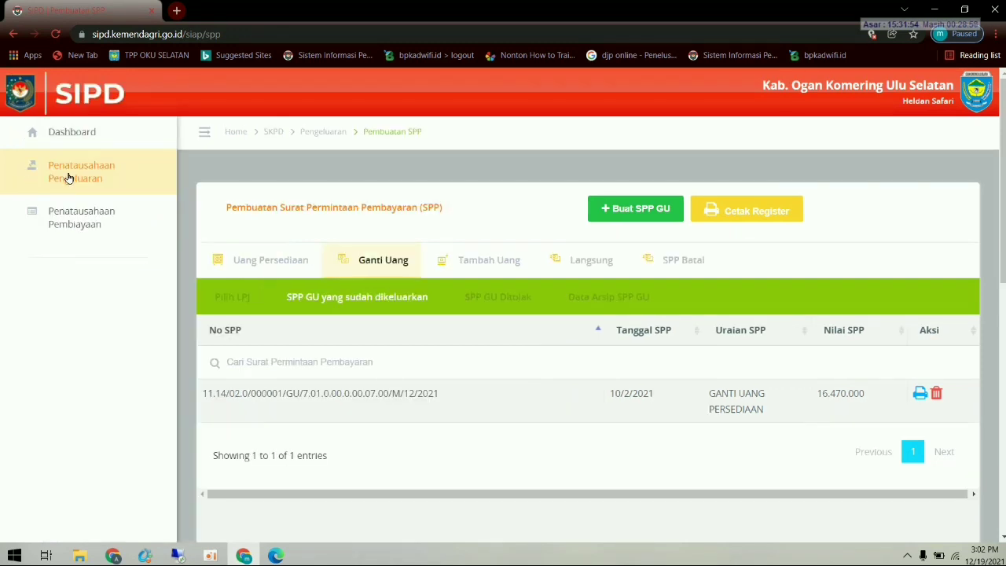
- Log out of the treasurer account and sign in with the saved Pengguna Anggaran credentials
click(69, 178)
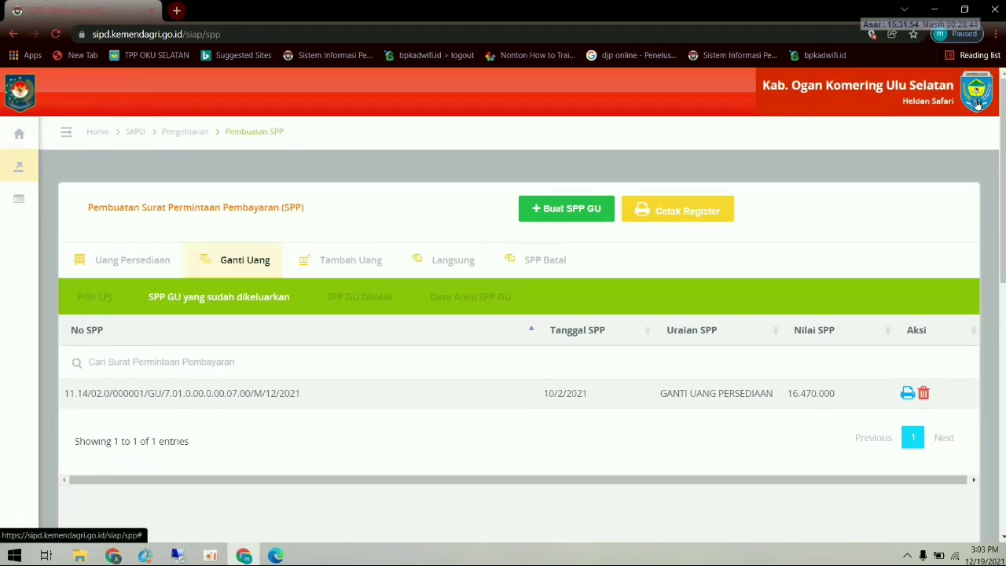
click(978, 104)
click(919, 184)
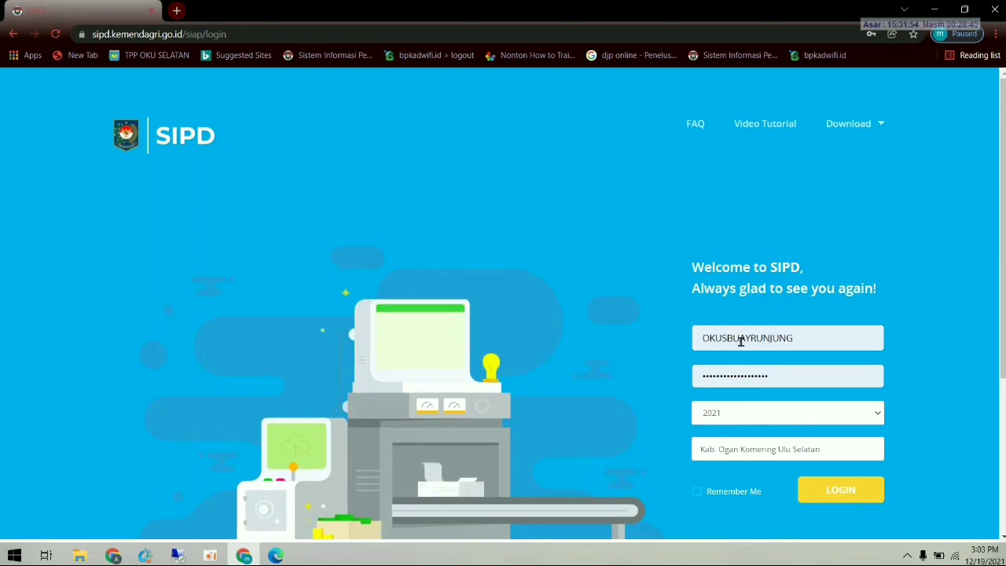
click(741, 338)
click(760, 203)
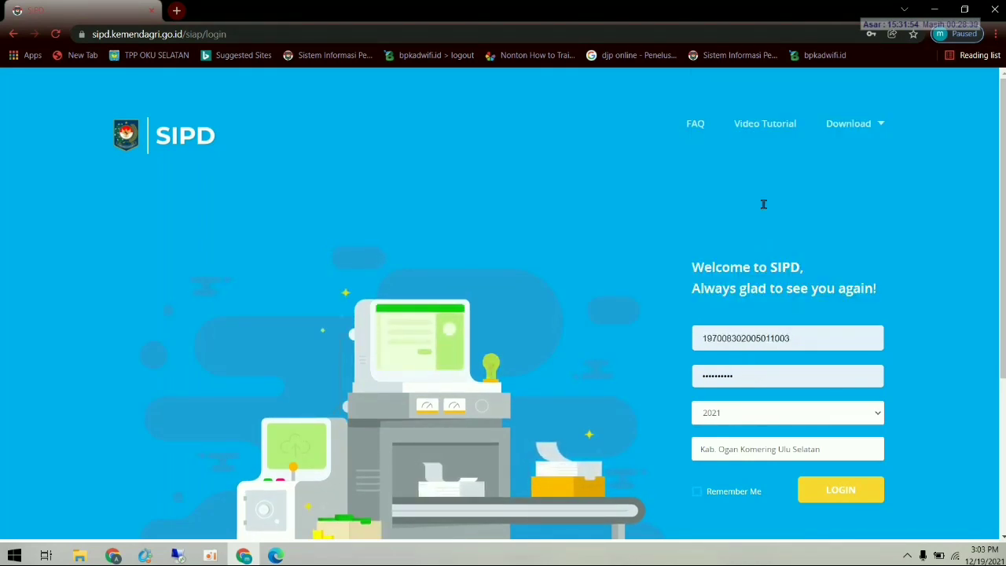
click(828, 489)
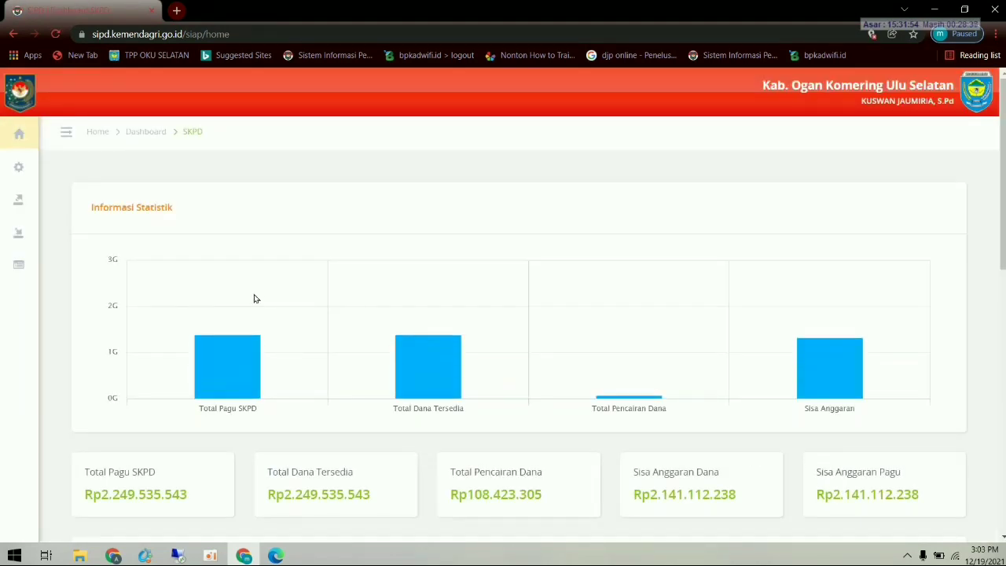
- Go to Penatausahaan Pengeluaran > Pembuatan SPTJM SPP
click(68, 202)
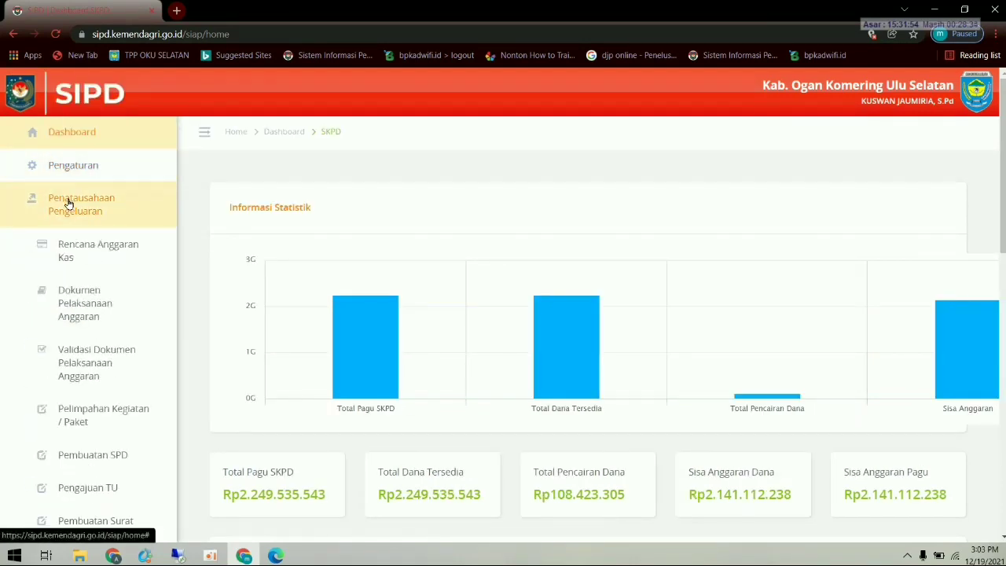
scroll(99, 328, down, 2)
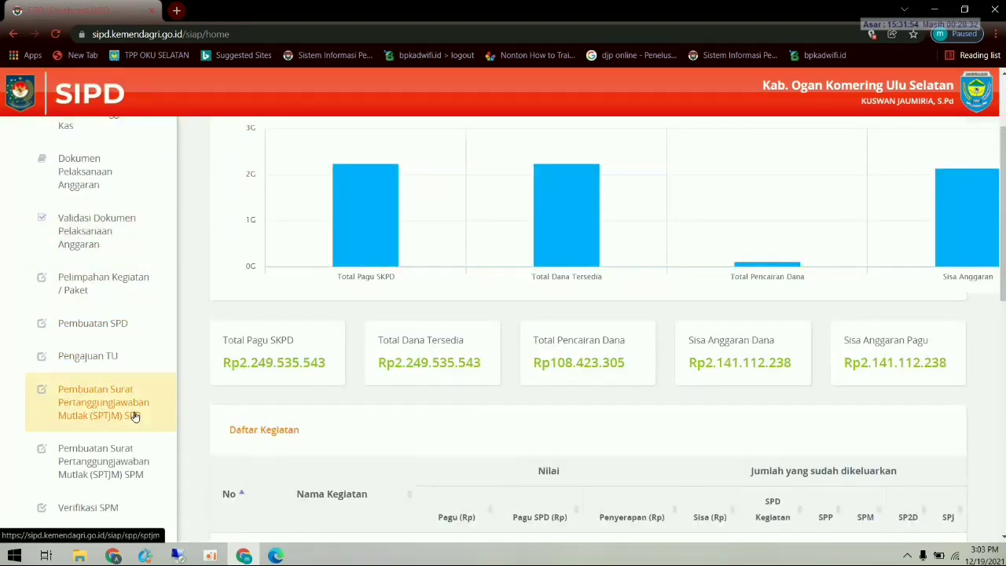
click(120, 415)
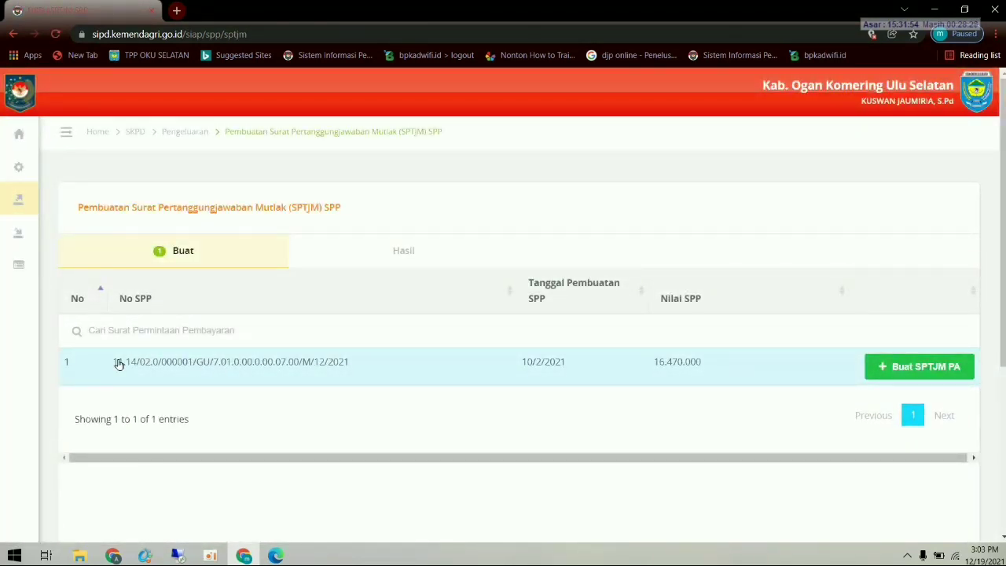
- Create SPTJM PA number 02 dated 10 February 2021 for the 16.470.000 SPP GU and save it
click(897, 368)
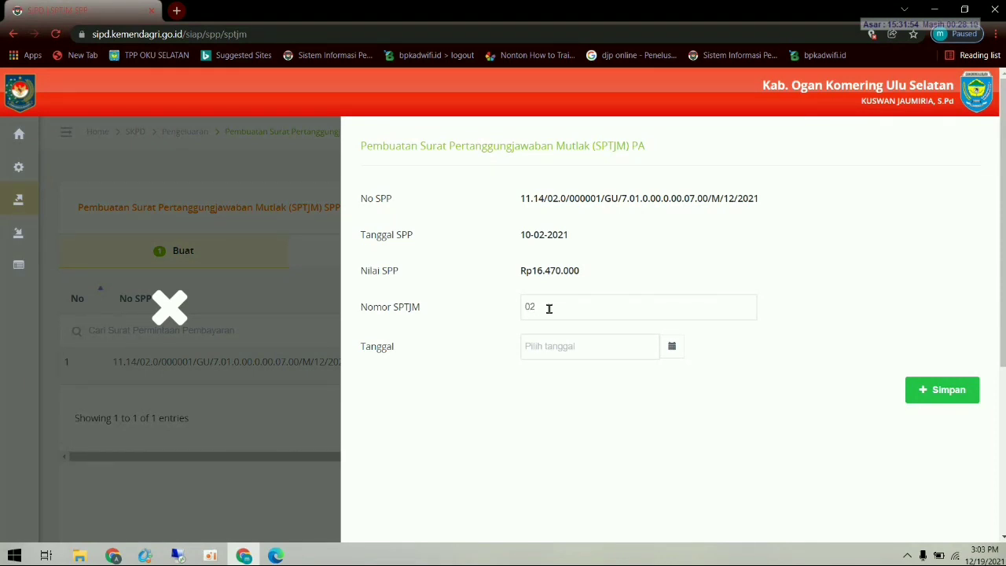
click(575, 346)
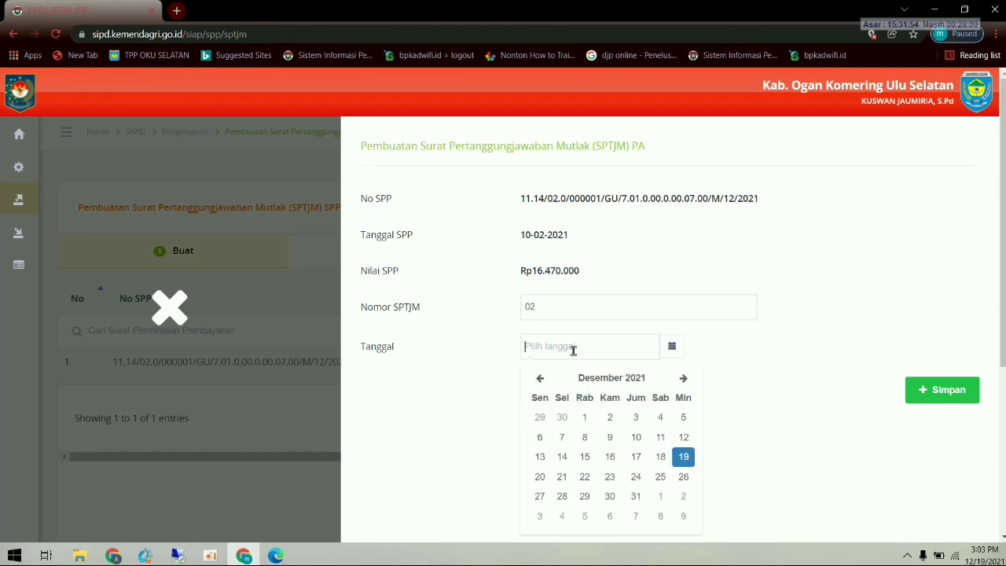
click(540, 379)
click(540, 379)
click(540, 379)
click(540, 378)
click(548, 379)
click(548, 379)
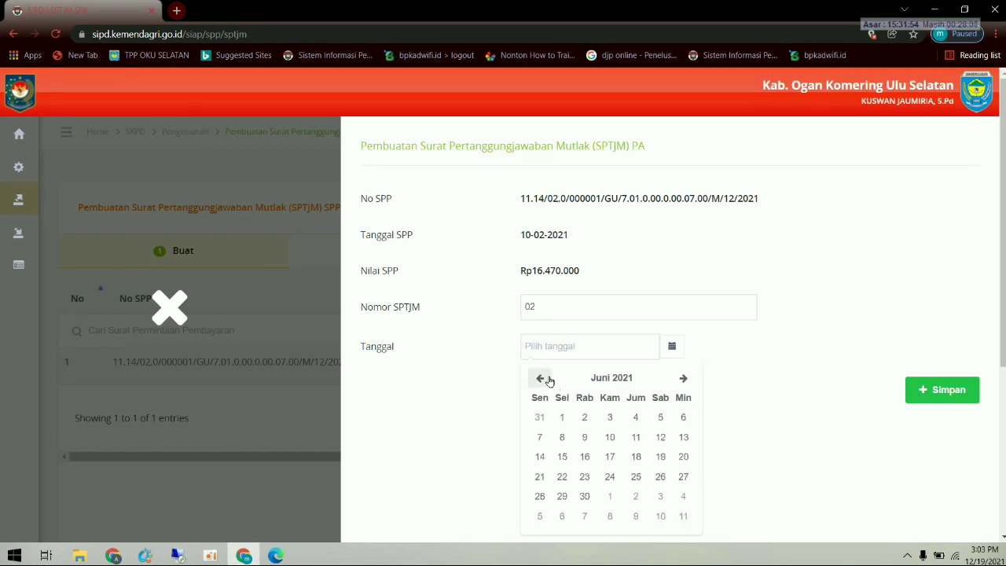
click(548, 379)
click(548, 379)
click(548, 379)
click(548, 379)
click(548, 379)
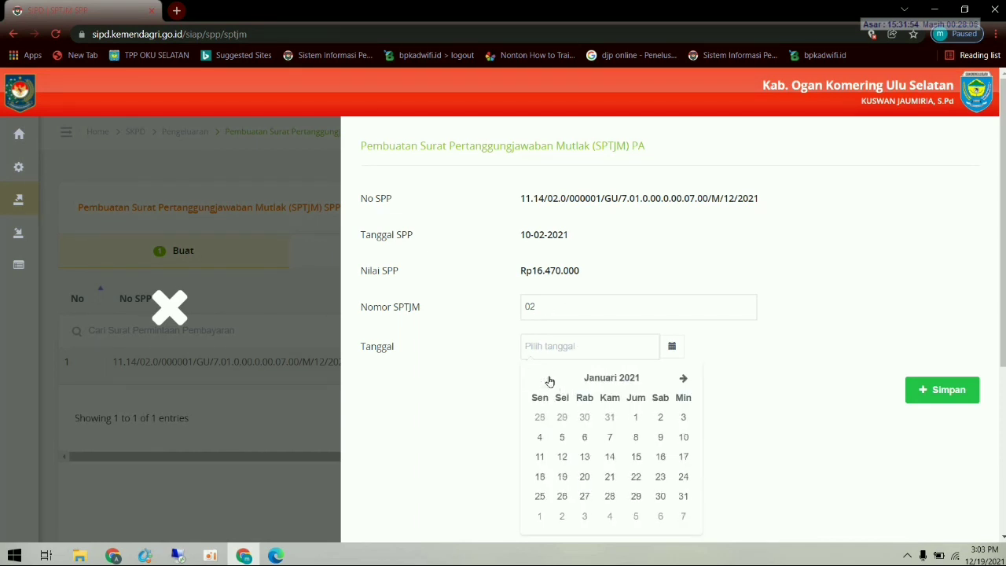
click(684, 378)
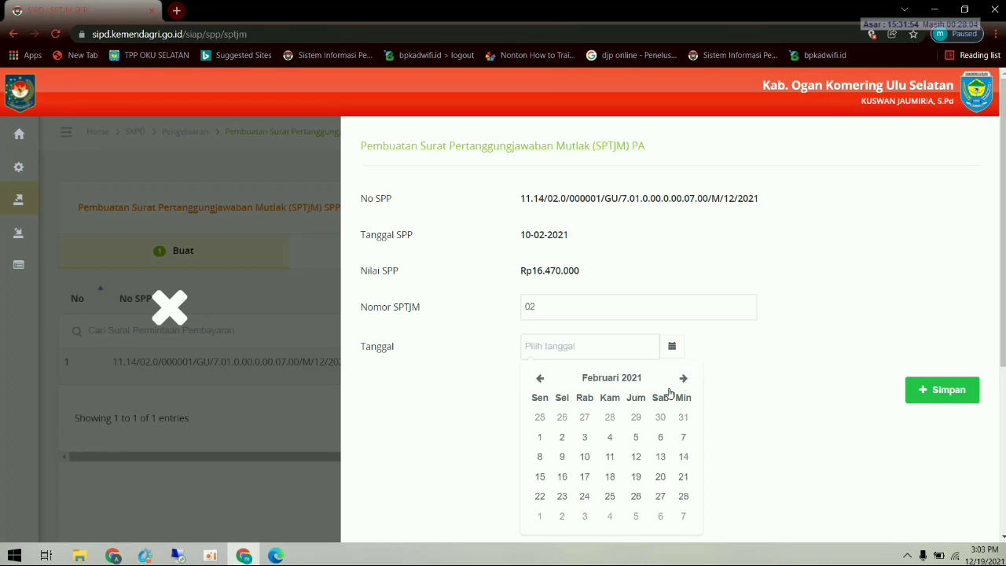
click(585, 457)
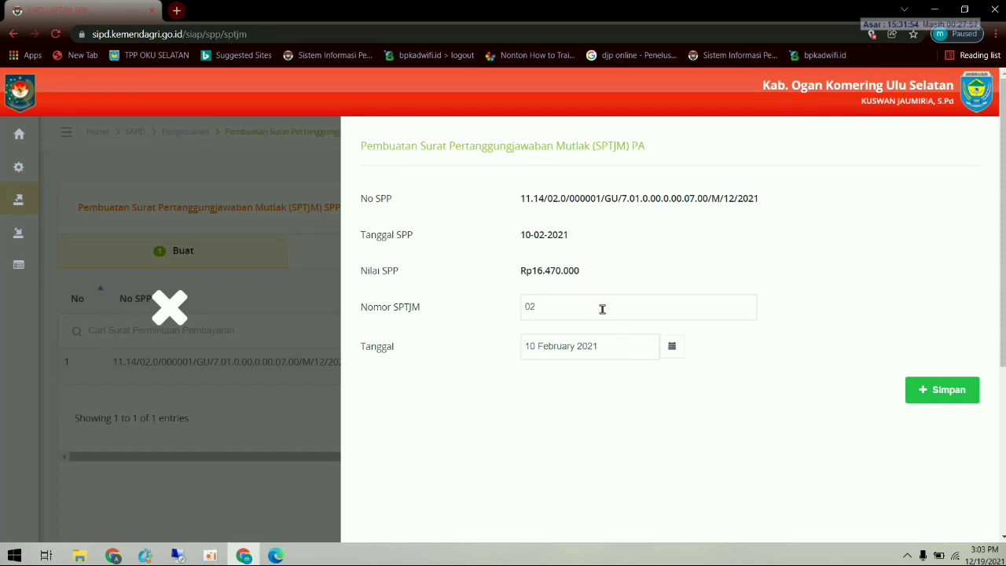
click(924, 387)
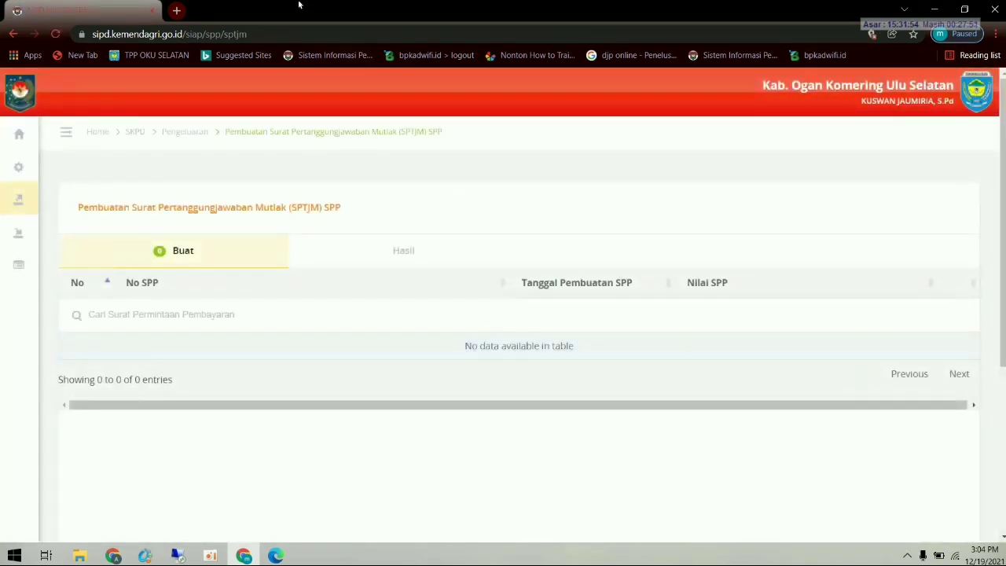
mouse_move(95, 201)
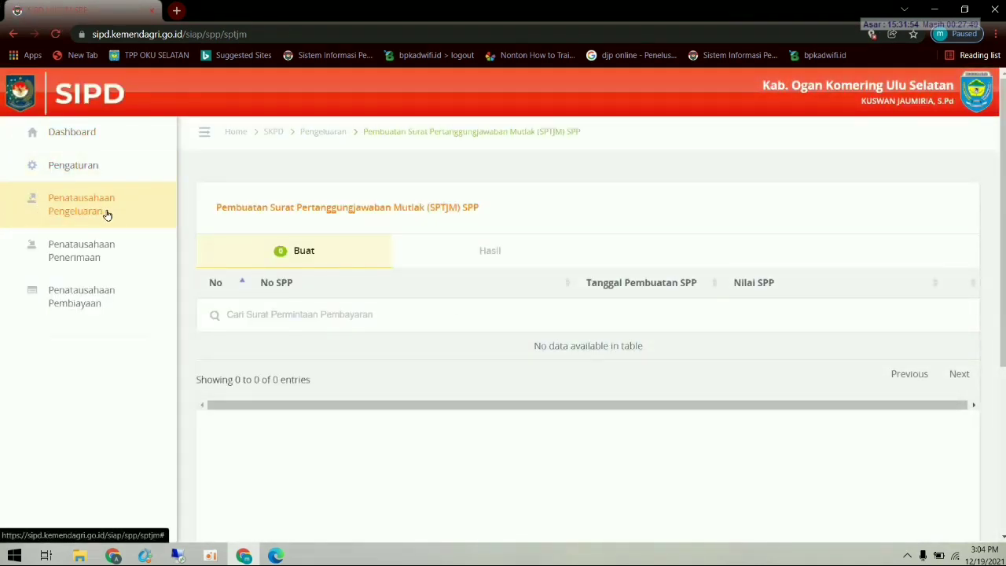
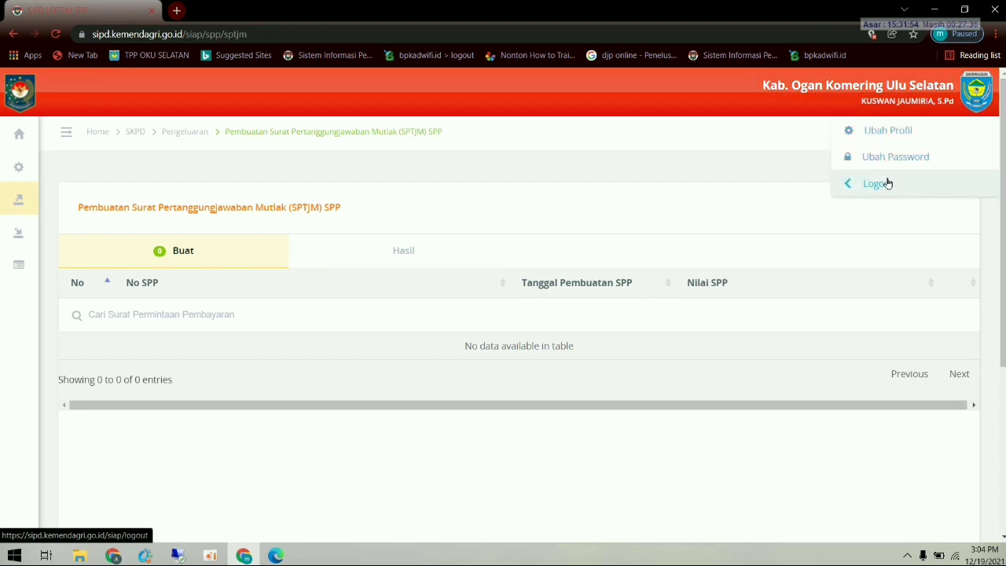
- Log out, sign in with the saved PPKBR account, and open Penatausahaan Pengeluaran > Verifikasi SPP
click(888, 183)
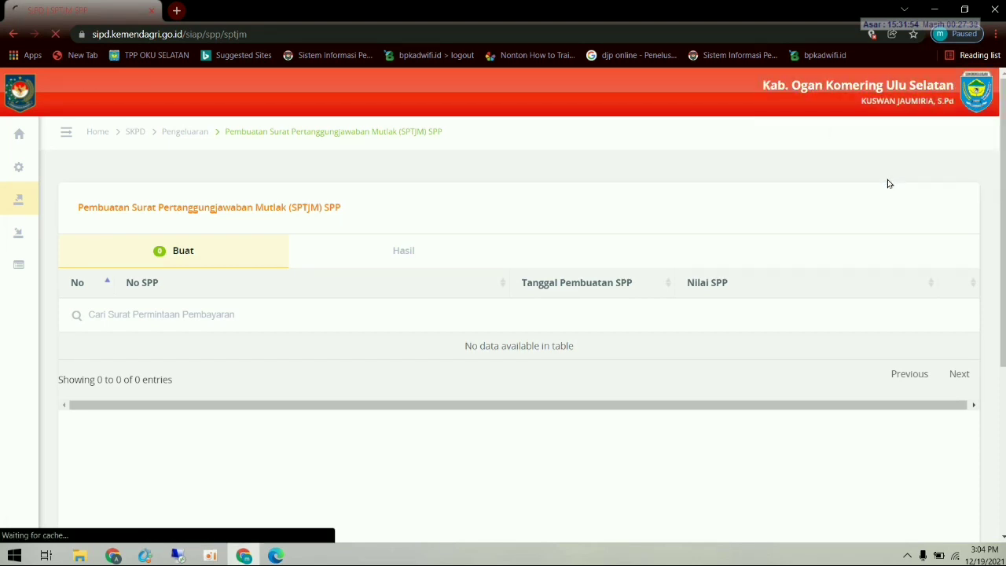
click(736, 334)
scroll(760, 236, down, 5)
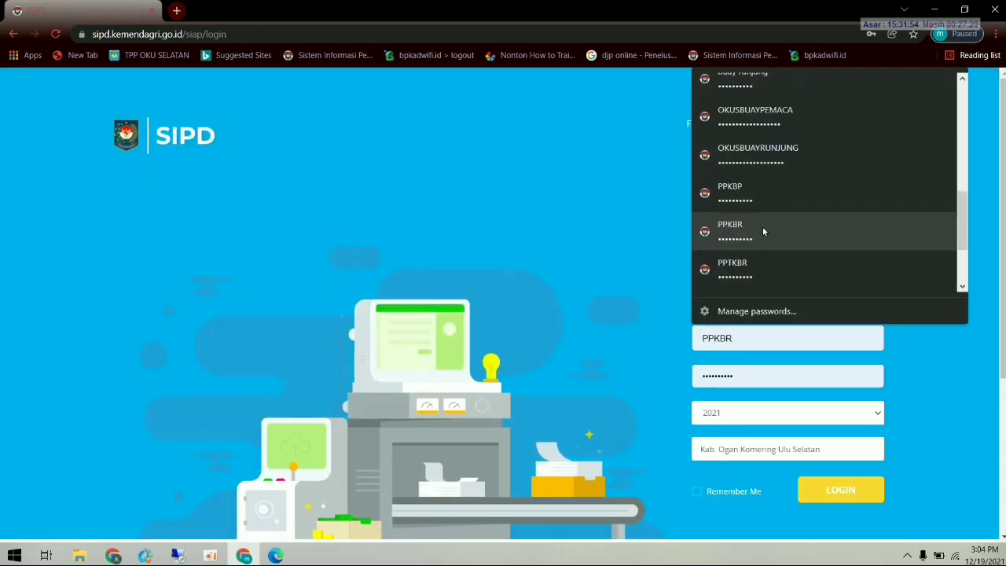
click(762, 227)
click(841, 488)
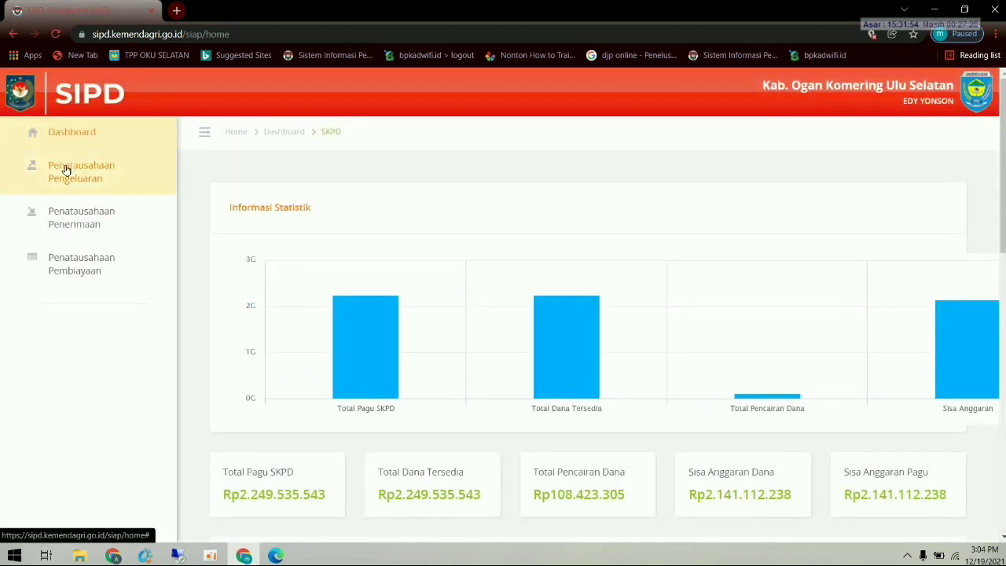
click(69, 170)
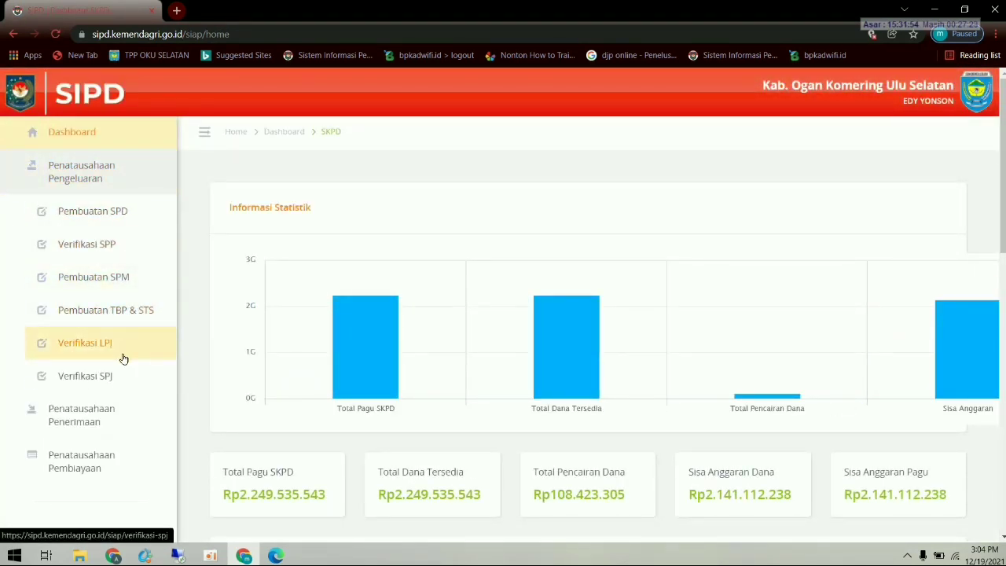
click(138, 254)
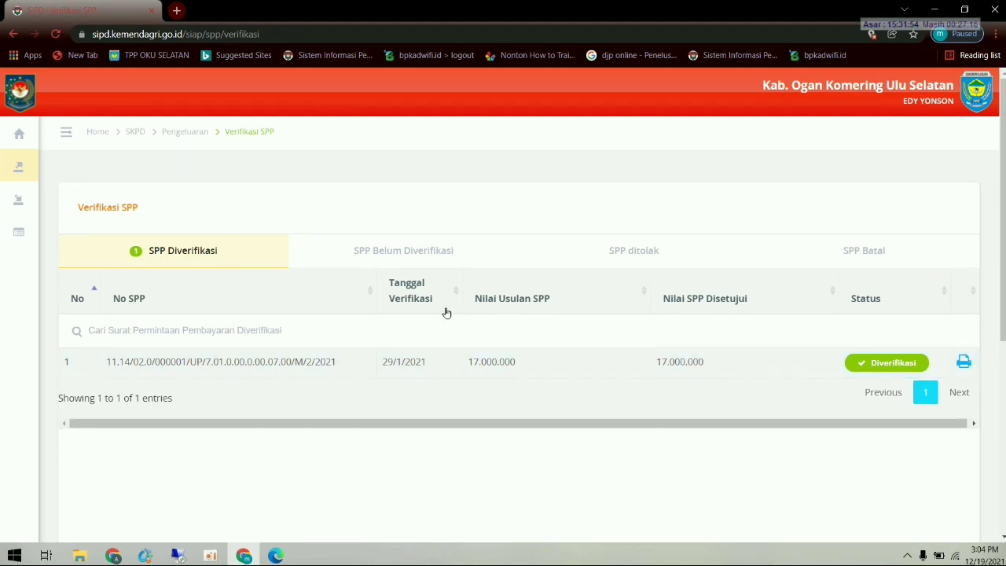
- Check the Belum Diverifikasi, Ditolak, Batal and Diverifikasi tabs, then start verifying the 16.470.000 GU SPP
click(423, 255)
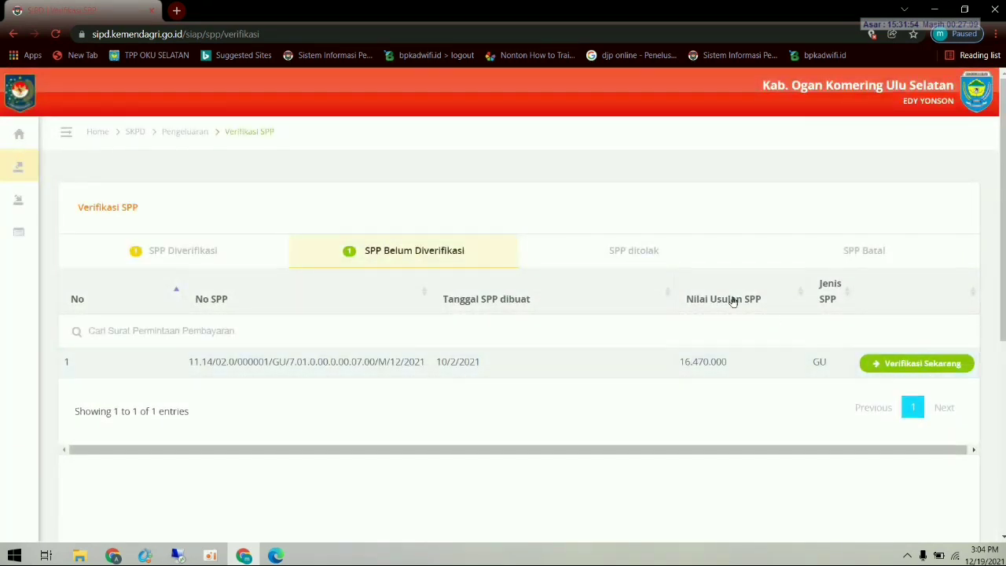
click(642, 258)
click(852, 260)
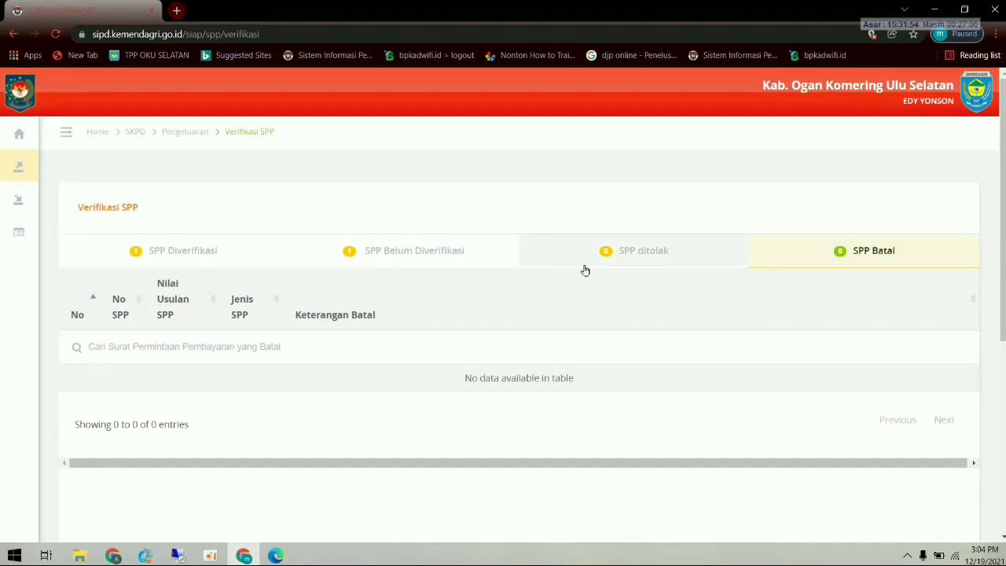
click(205, 259)
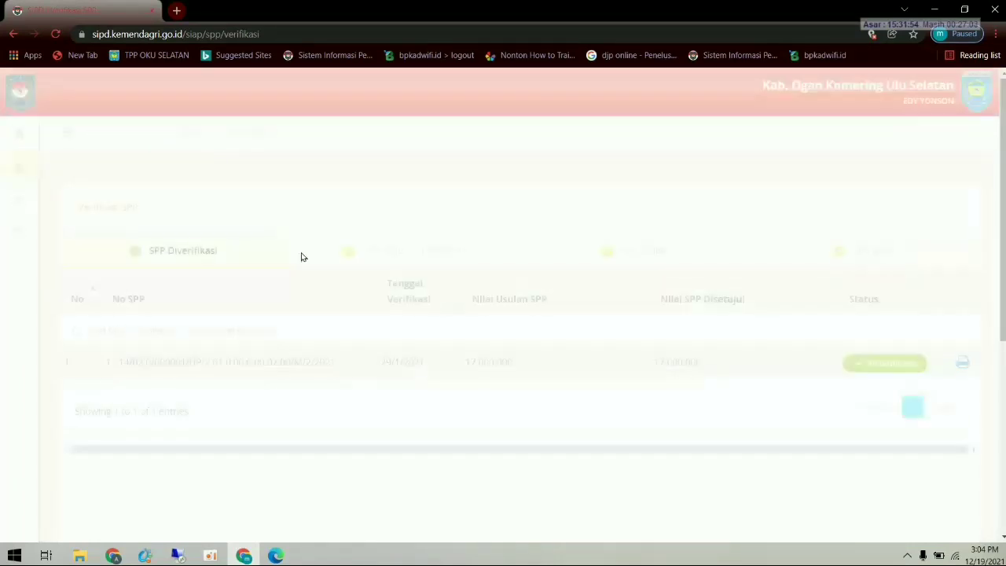
click(403, 251)
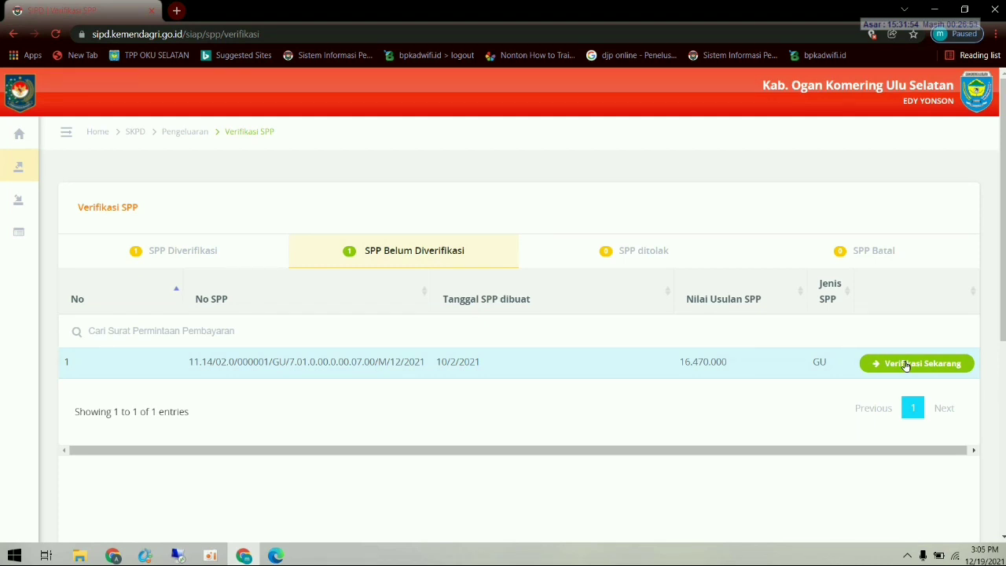
click(906, 364)
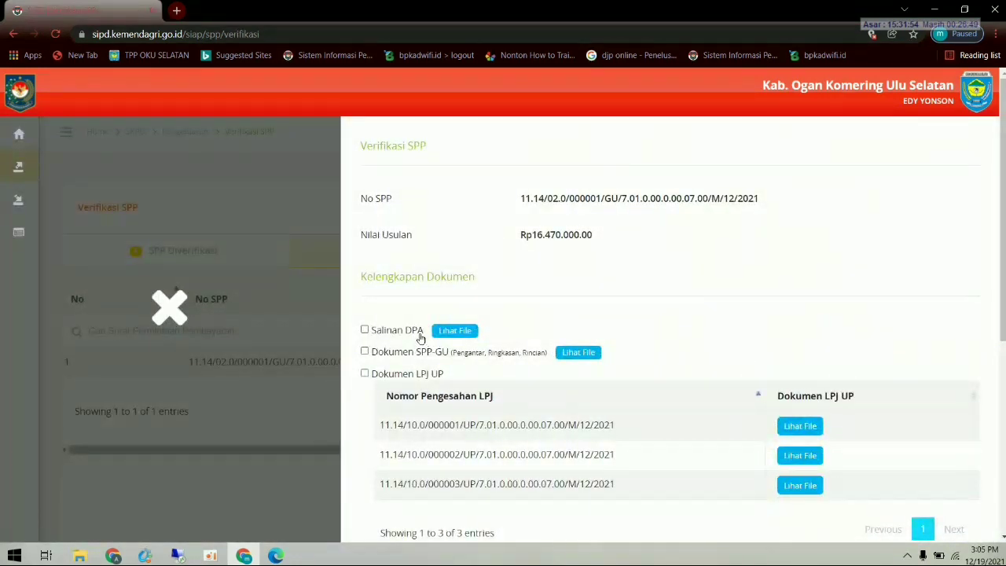
- Download the Salinan DPA file as the DPA-BELANJA PDF and open it
scroll(408, 332, down, 1)
scroll(450, 309, up, 1)
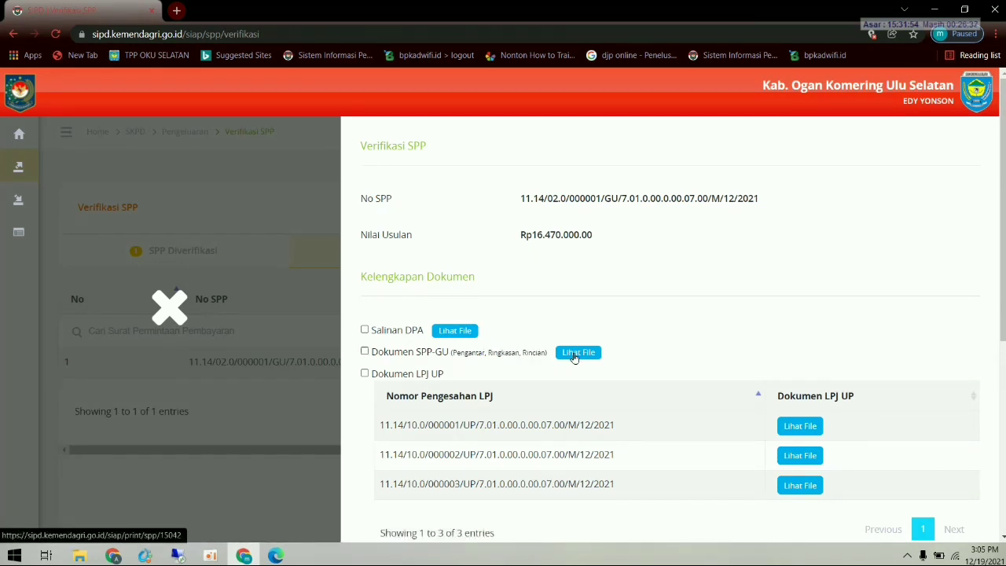
click(445, 331)
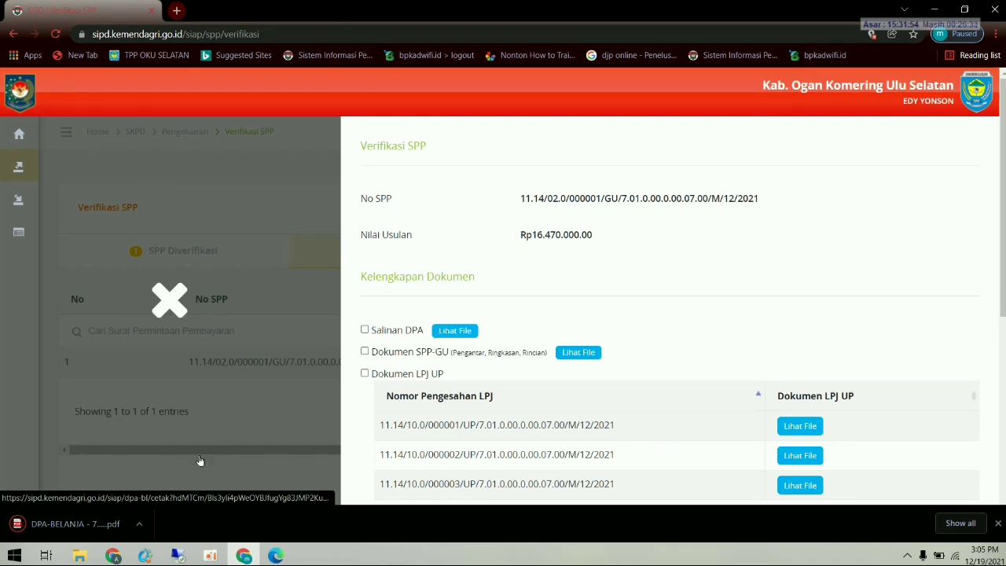
click(76, 526)
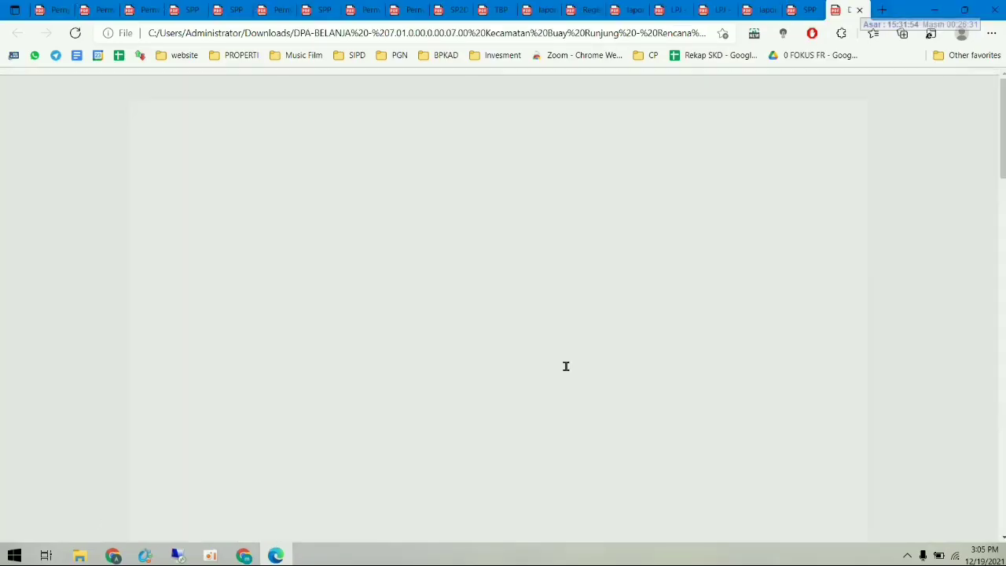
- Scroll through the DPA-BELANJA PDF pages in Edge to check the spending document
scroll(588, 358, up, 1)
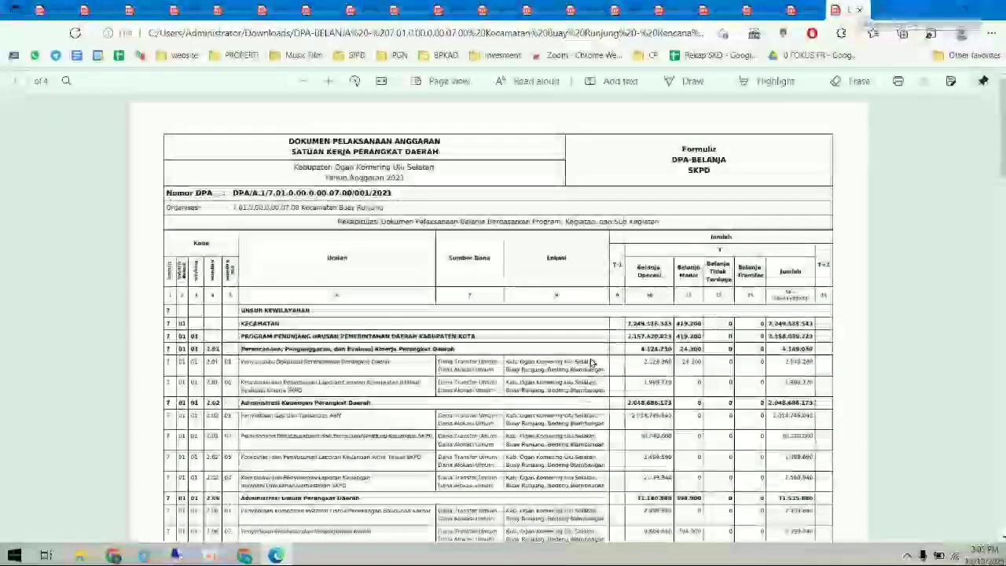
scroll(591, 362, down, 15)
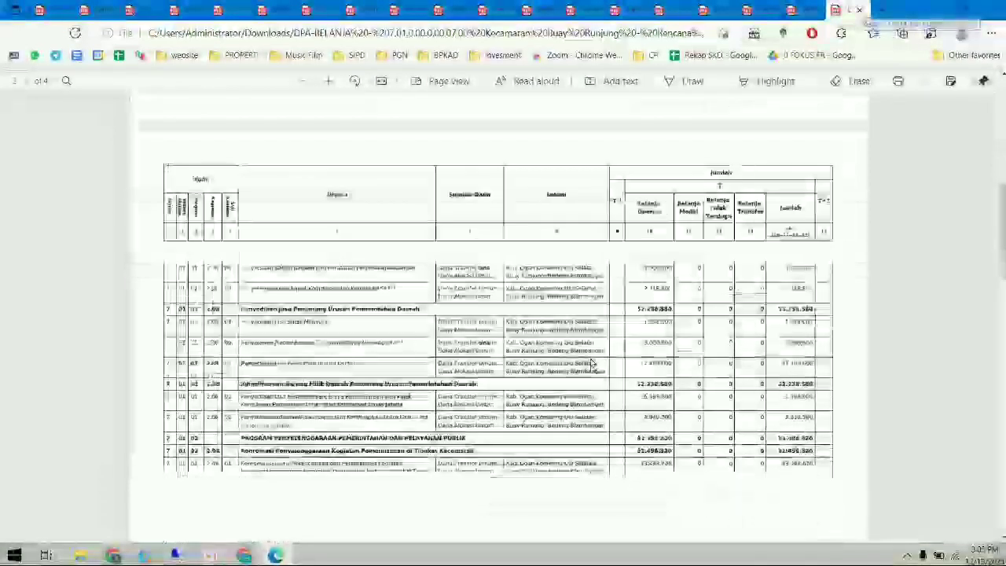
scroll(592, 362, down, 6)
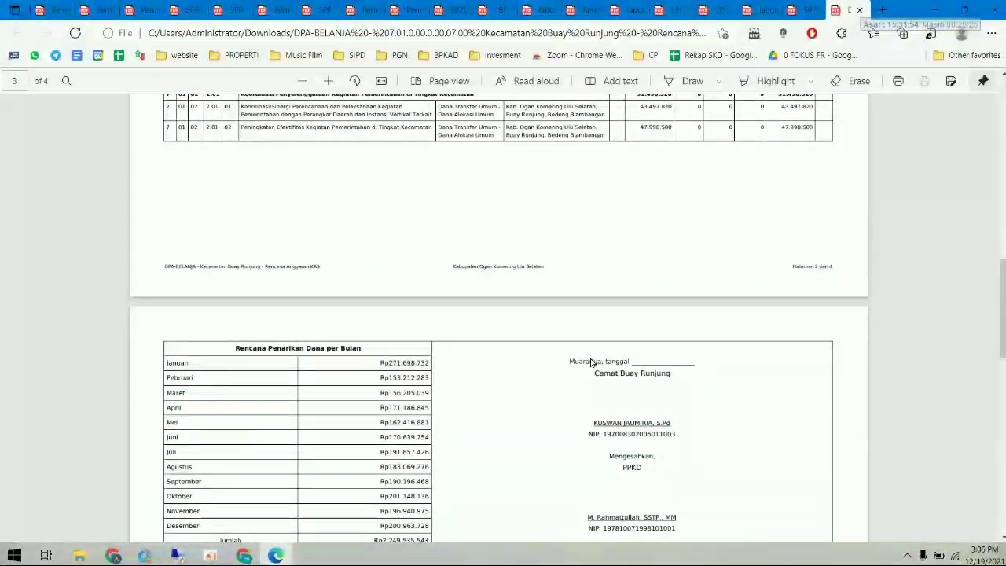
scroll(591, 363, up, 10)
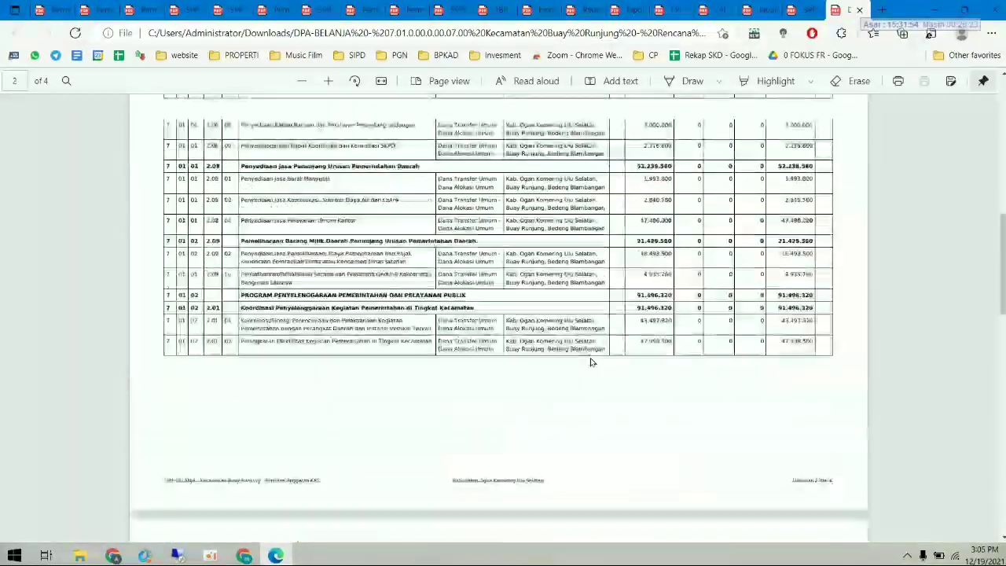
scroll(591, 362, up, 3)
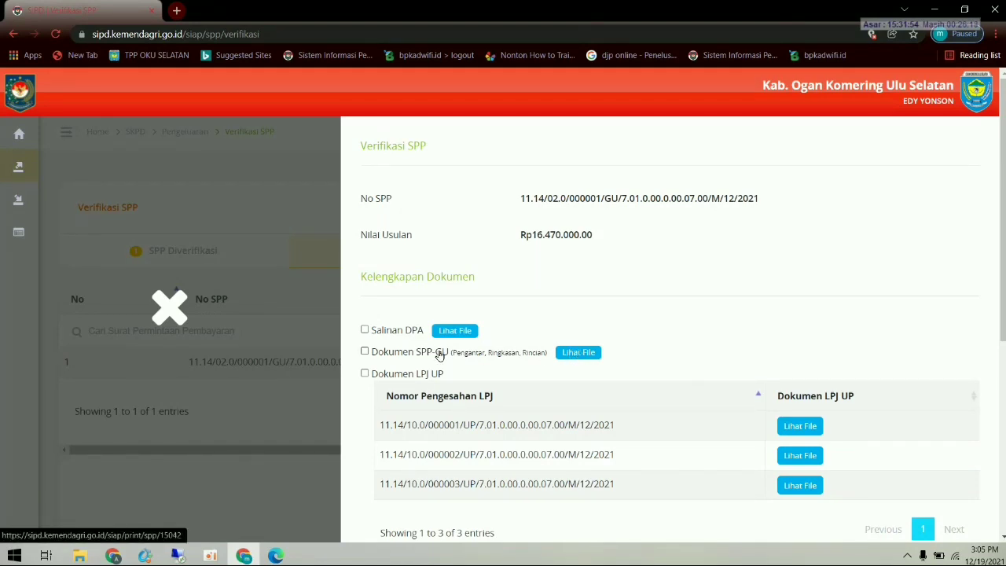
- Mark the DPA copy complete, then download and review the SPP-GU statement letter PDF
click(365, 330)
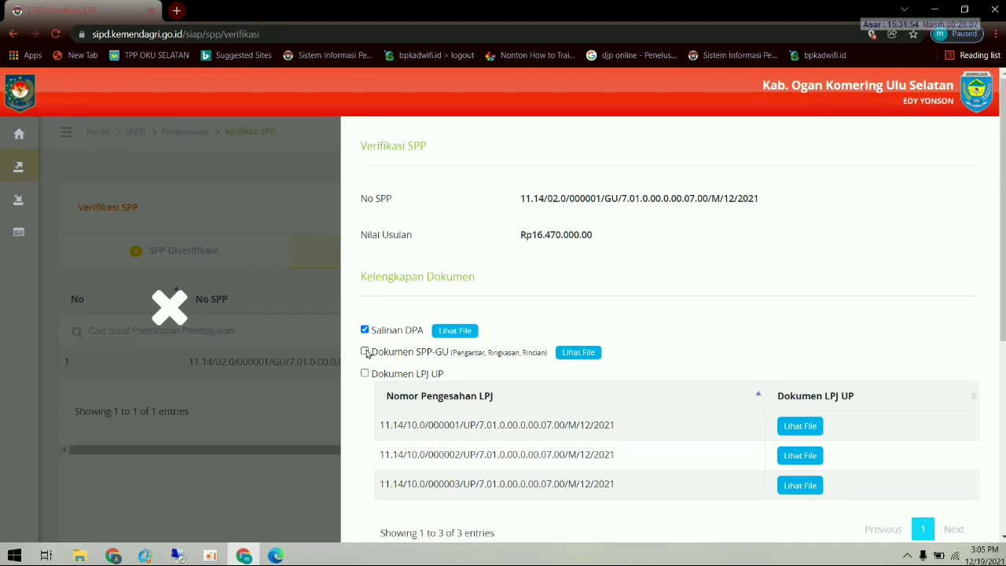
click(573, 354)
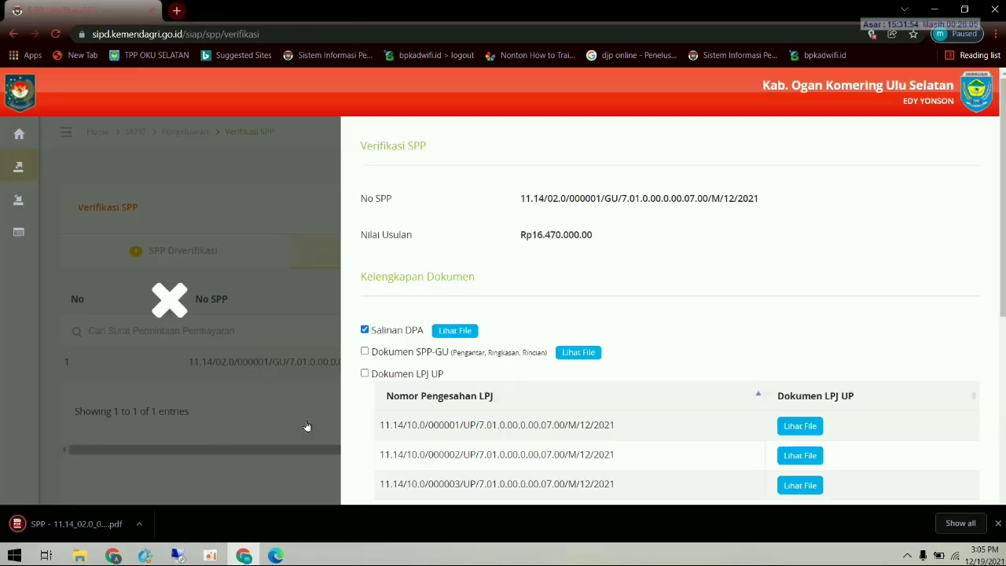
click(73, 523)
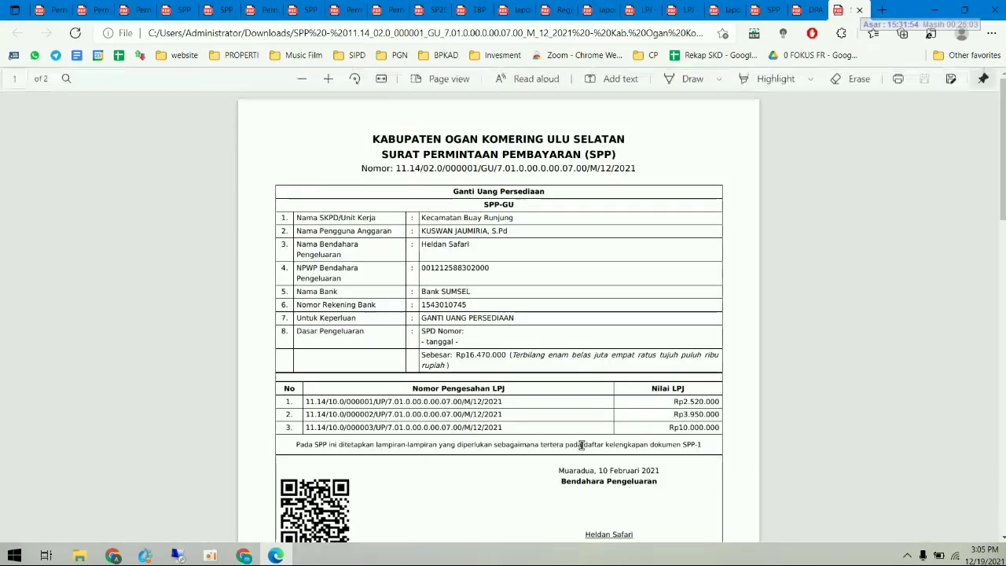
scroll(658, 415, down, 1)
scroll(661, 421, up, 1)
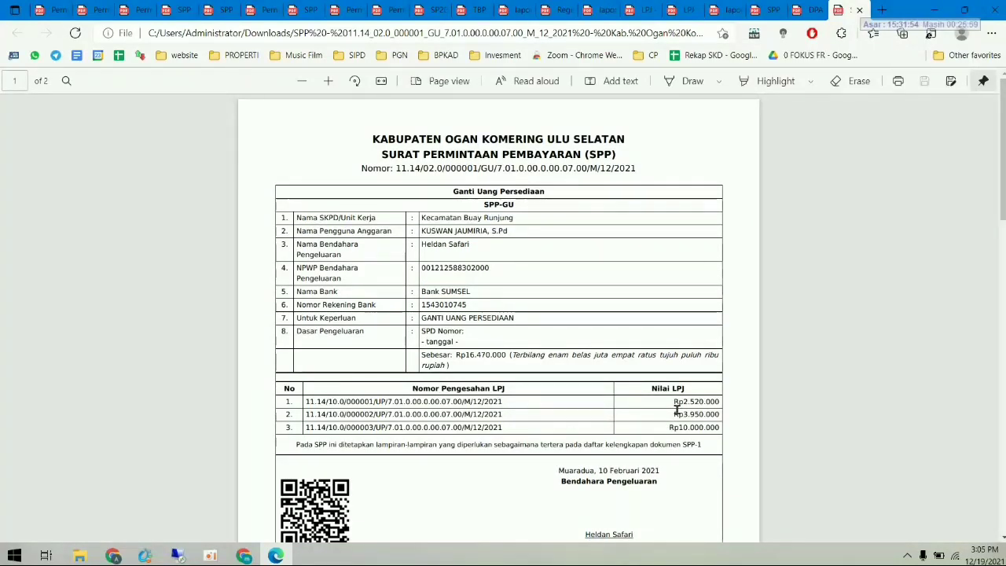
scroll(669, 406, down, 1)
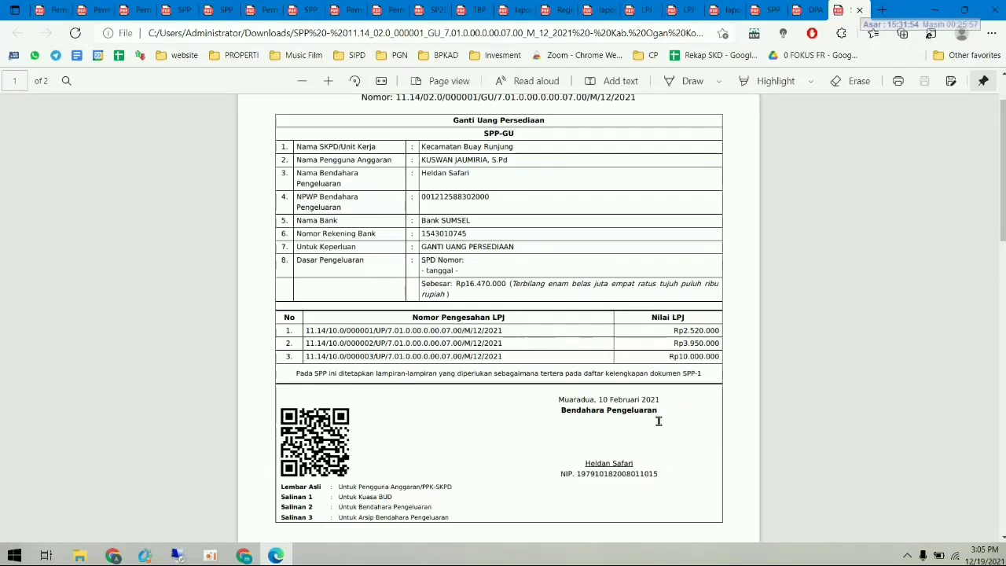
click(245, 555)
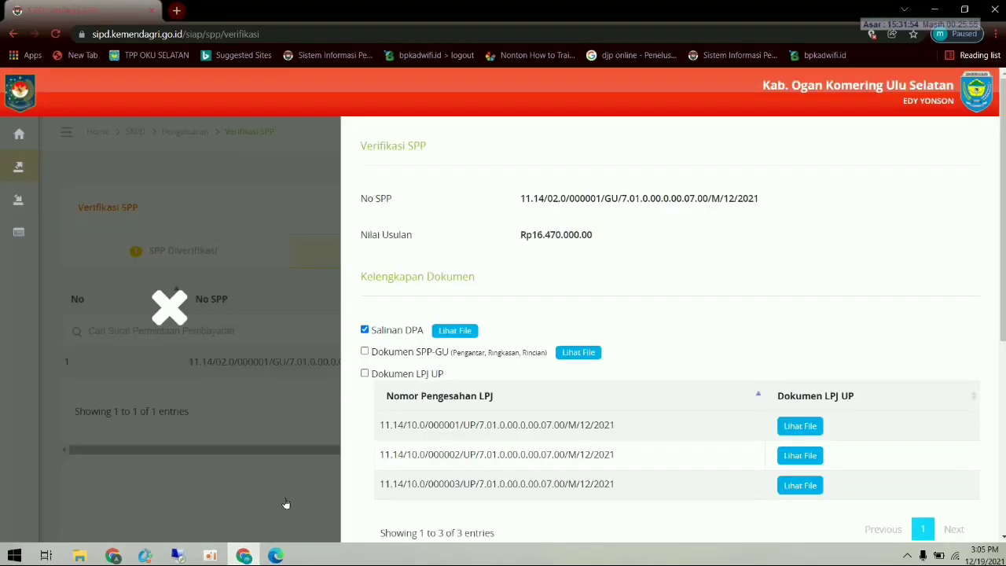
- Mark SPP-GU and LPJ UP complete, then download and review the PA responsibility statement
click(364, 351)
click(369, 376)
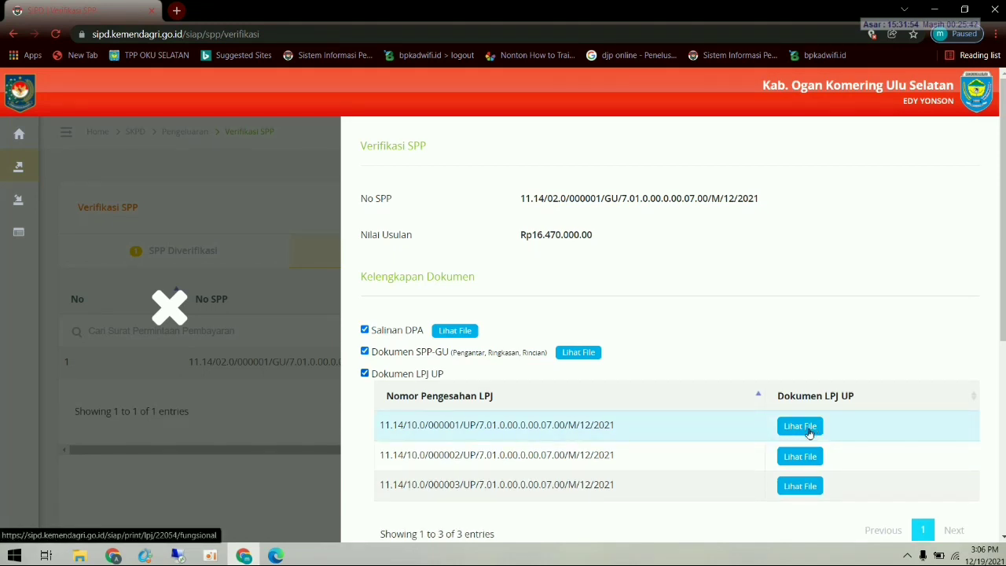
scroll(809, 432, down, 3)
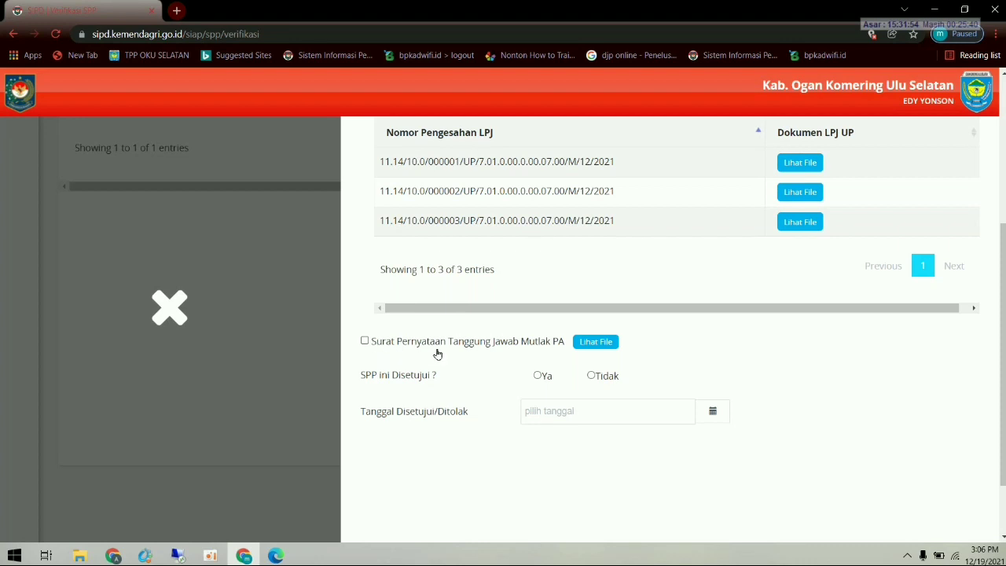
click(595, 342)
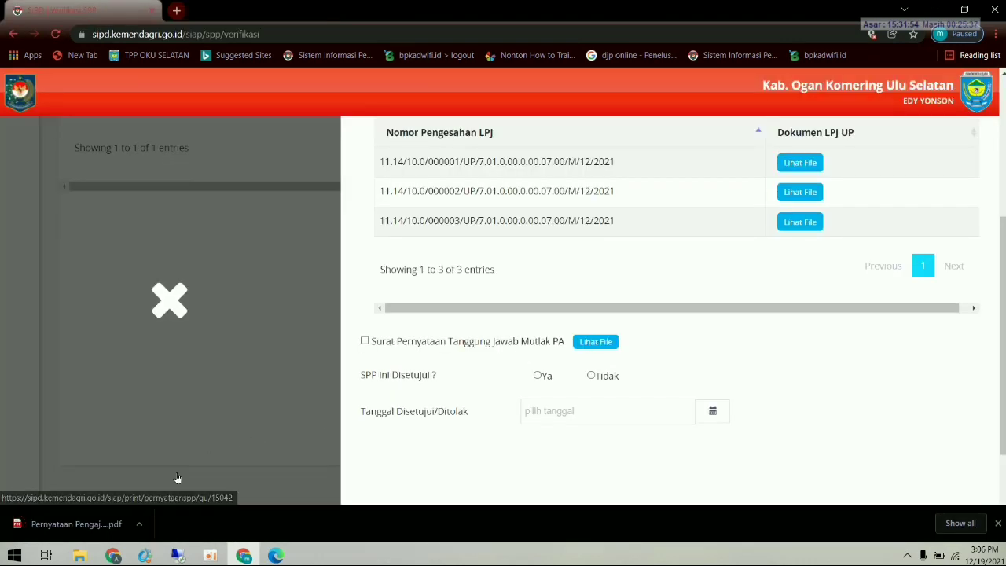
click(87, 525)
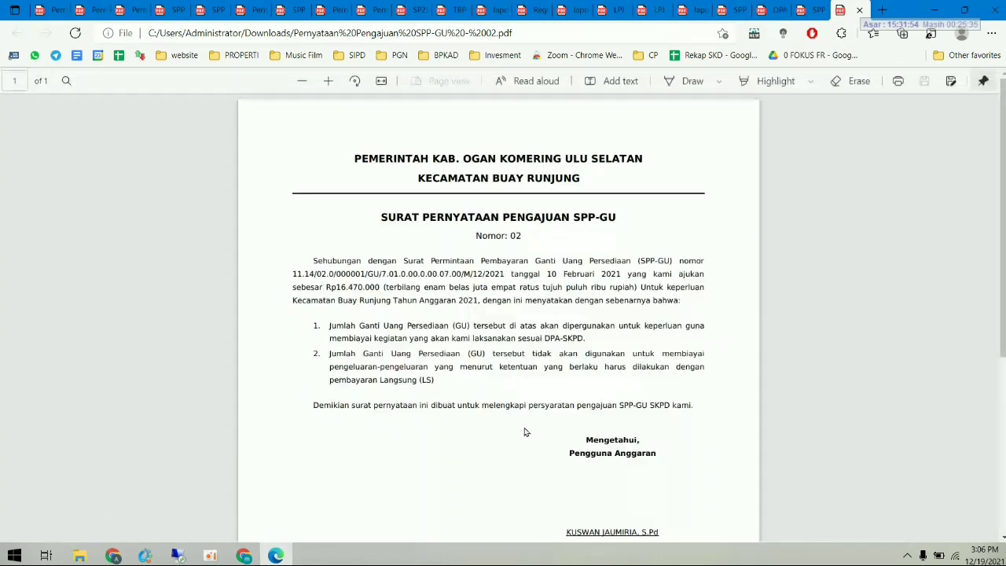
scroll(523, 433, down, 2)
scroll(553, 420, up, 1)
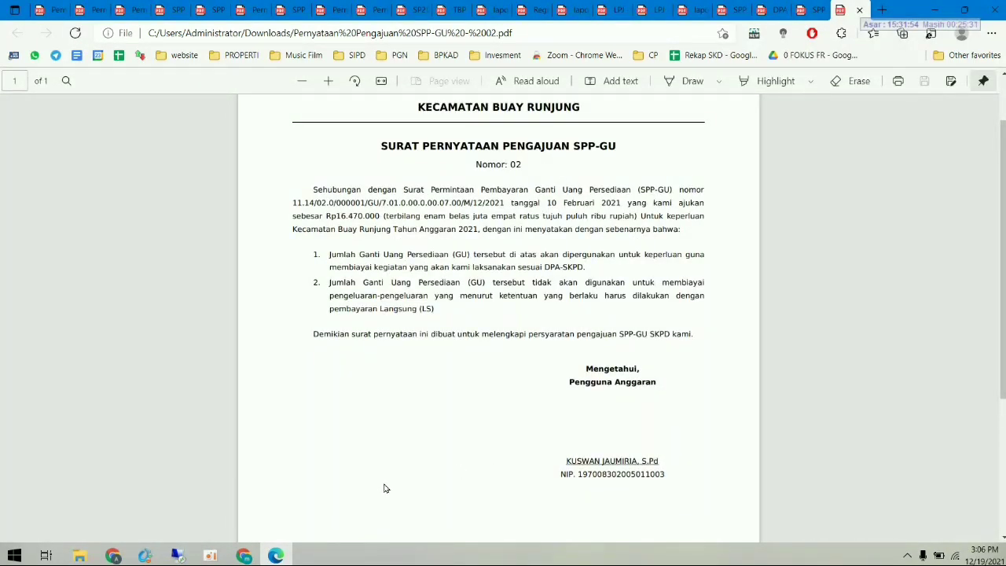
click(244, 551)
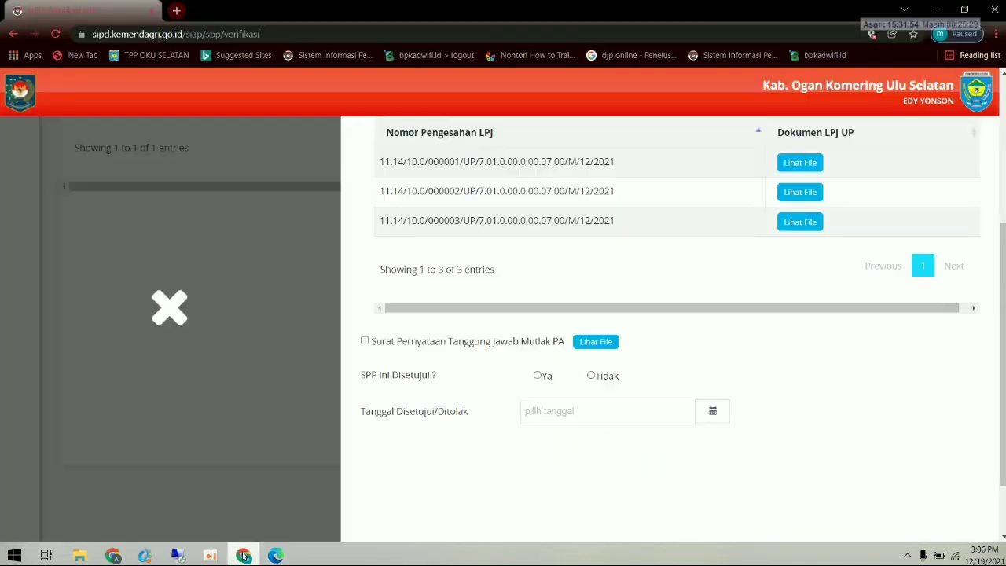
- Tick the PA responsibility statement, approve with Ya, and set Tanggal Disetujui to 10/02/2021
click(366, 341)
click(539, 377)
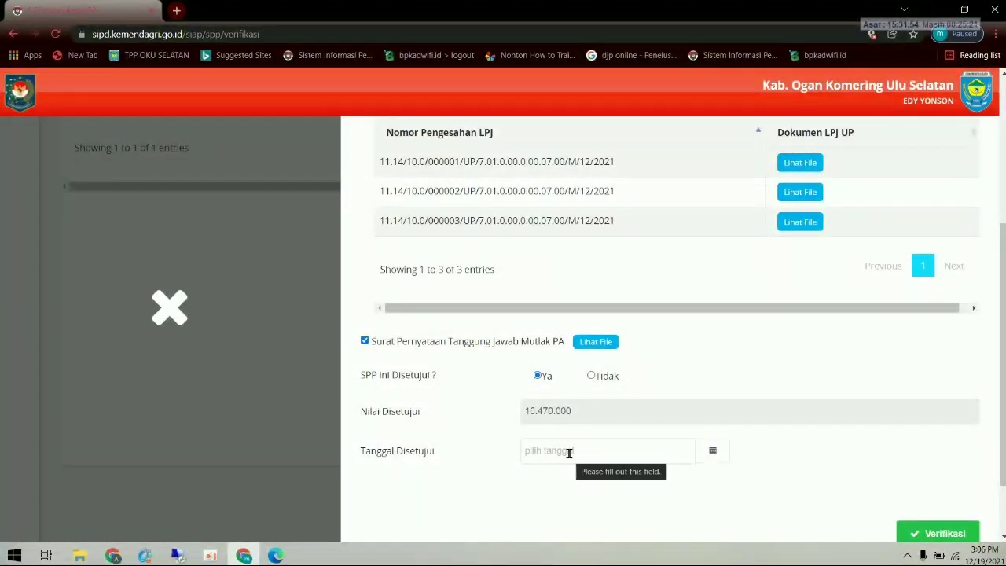
click(569, 453)
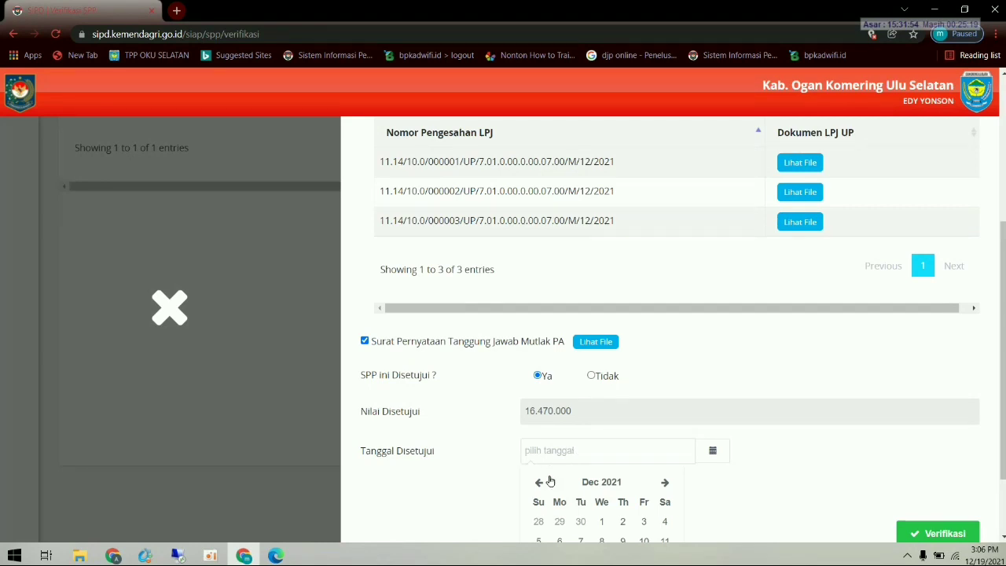
click(541, 482)
click(544, 483)
click(547, 483)
click(546, 483)
click(547, 484)
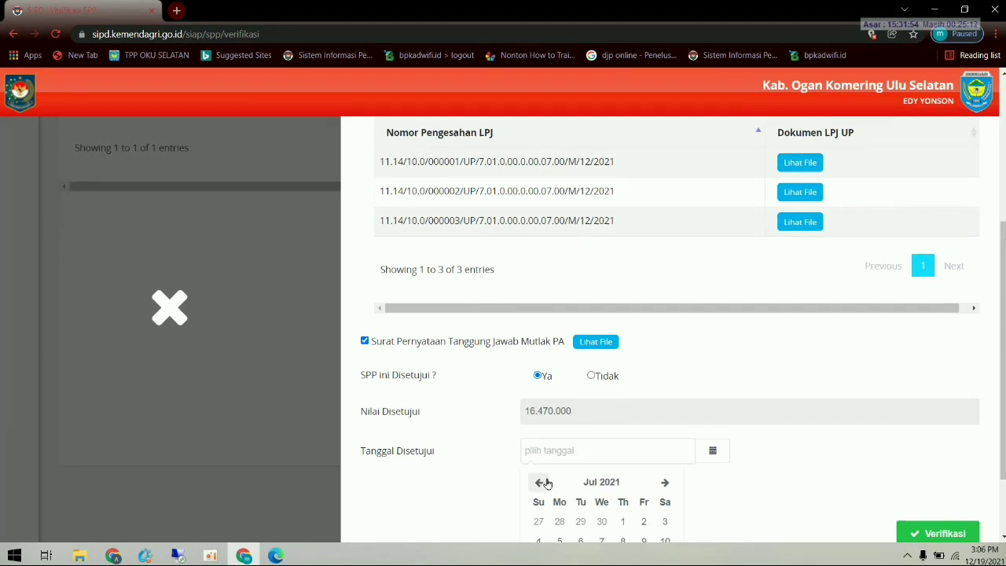
click(546, 483)
click(547, 484)
click(547, 484)
click(546, 483)
click(546, 483)
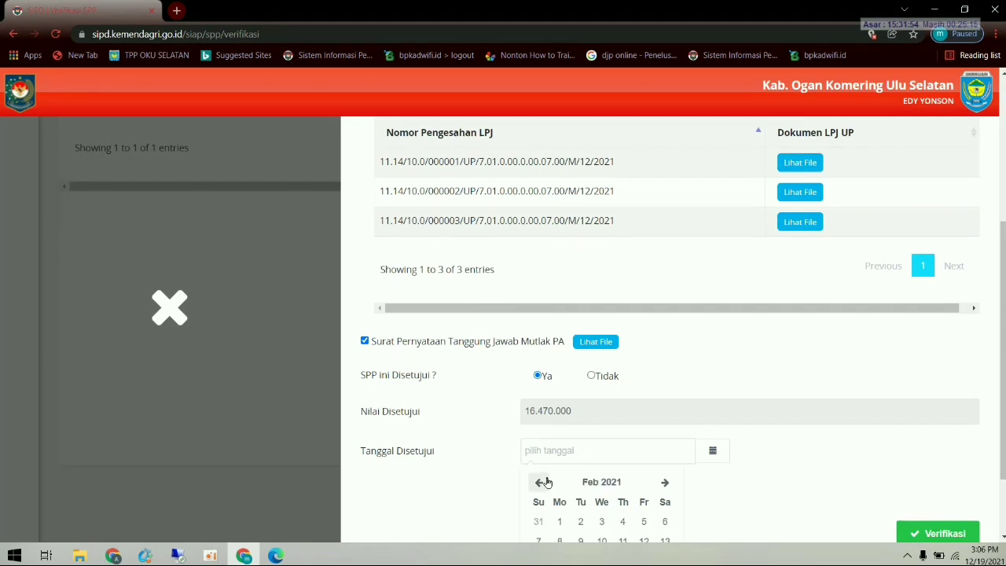
scroll(588, 499, down, 1)
click(603, 476)
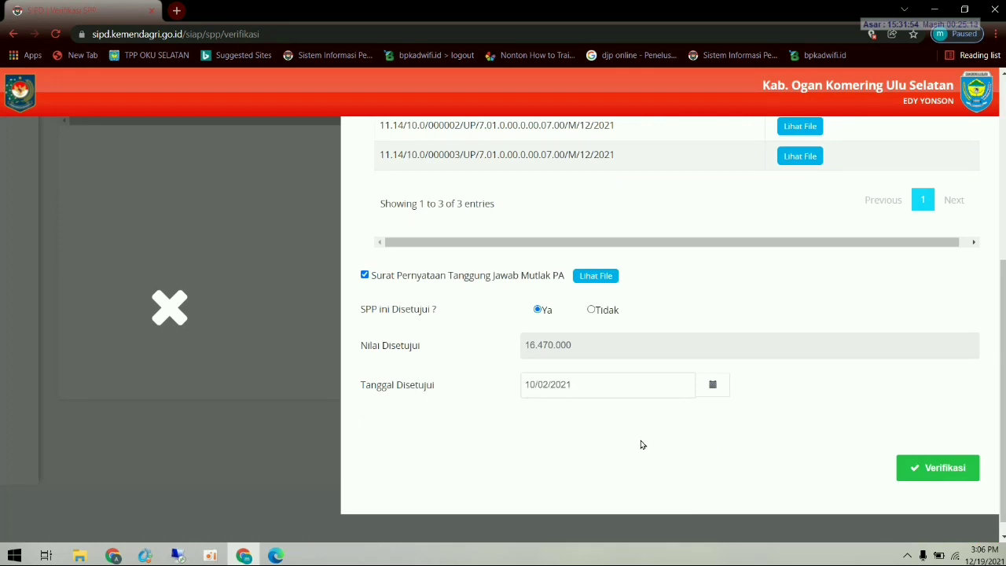
- Submit the SPP verification and acknowledge the success message
scroll(658, 432, up, 3)
scroll(665, 438, down, 3)
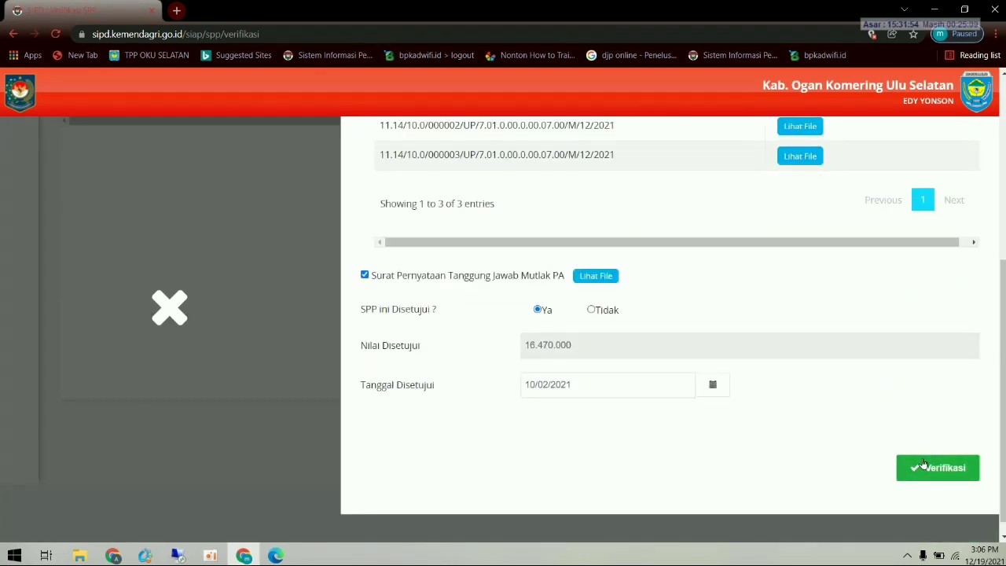
click(923, 465)
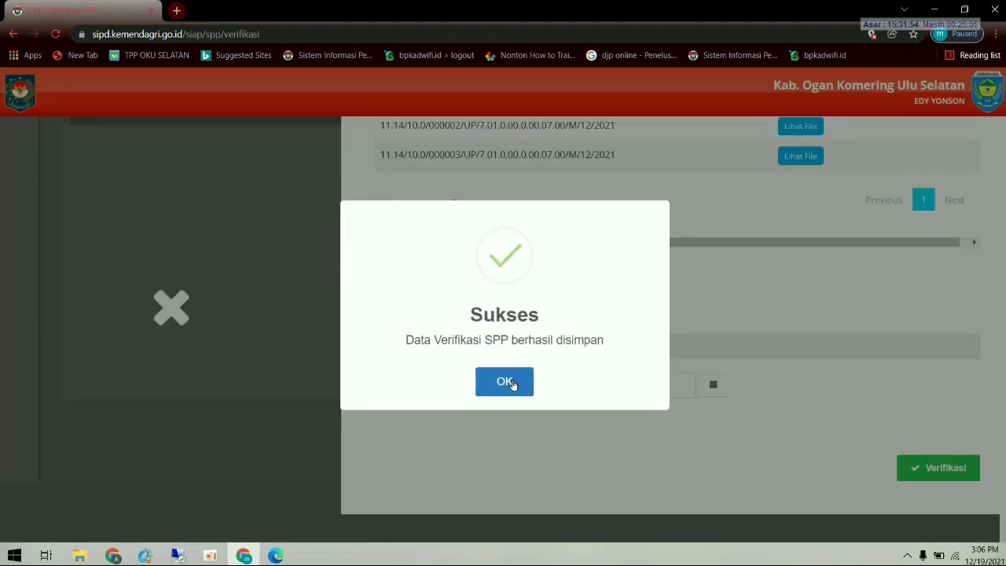
click(507, 382)
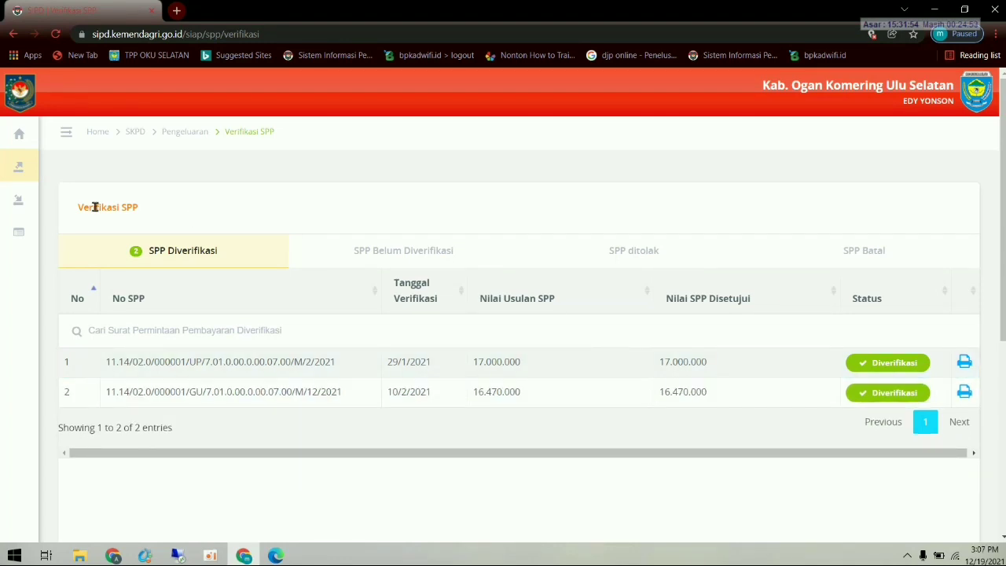
- Open Penatausahaan Pengeluaran > Pembuatan SPM from the sidebar
mouse_move(9, 194)
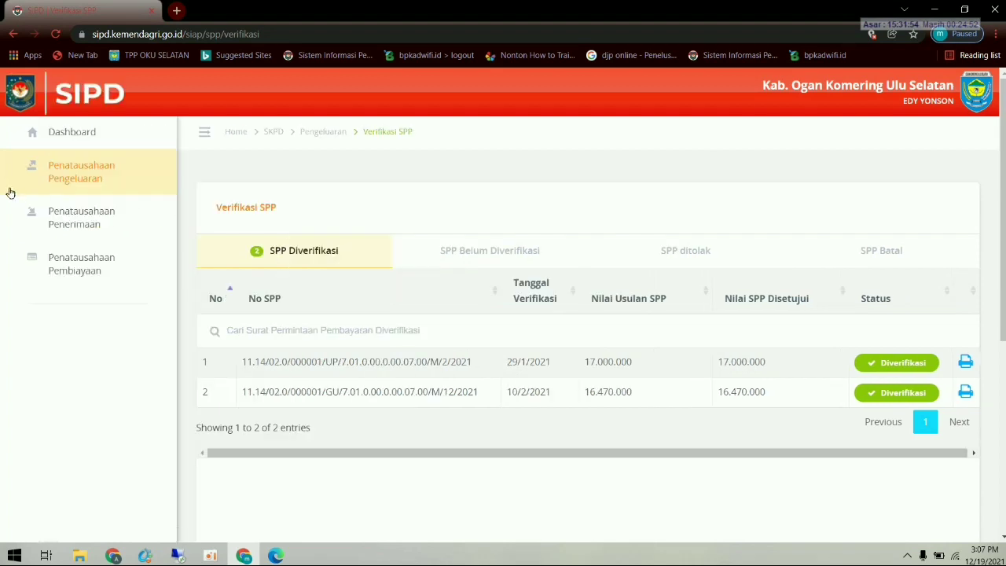
click(90, 178)
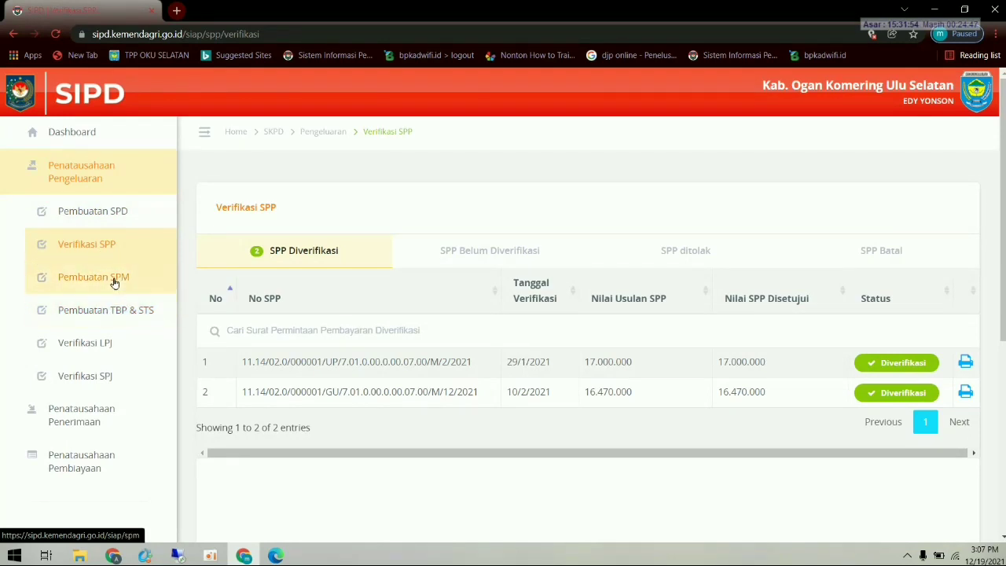
click(115, 283)
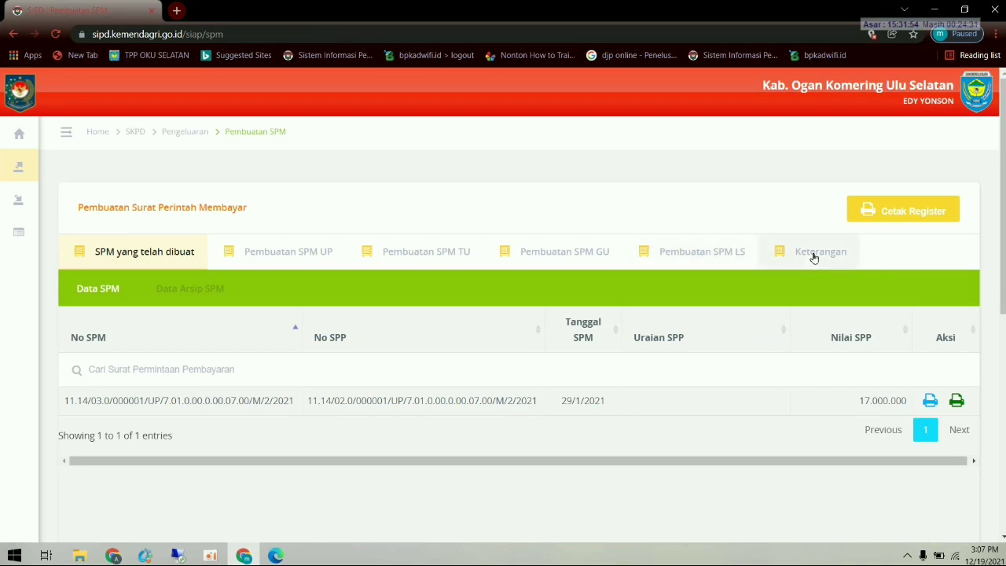
- On the Pembuatan SPM GU tab, start a GU SPM for the 16.470.000 SPP dated 10/02/2021
click(587, 254)
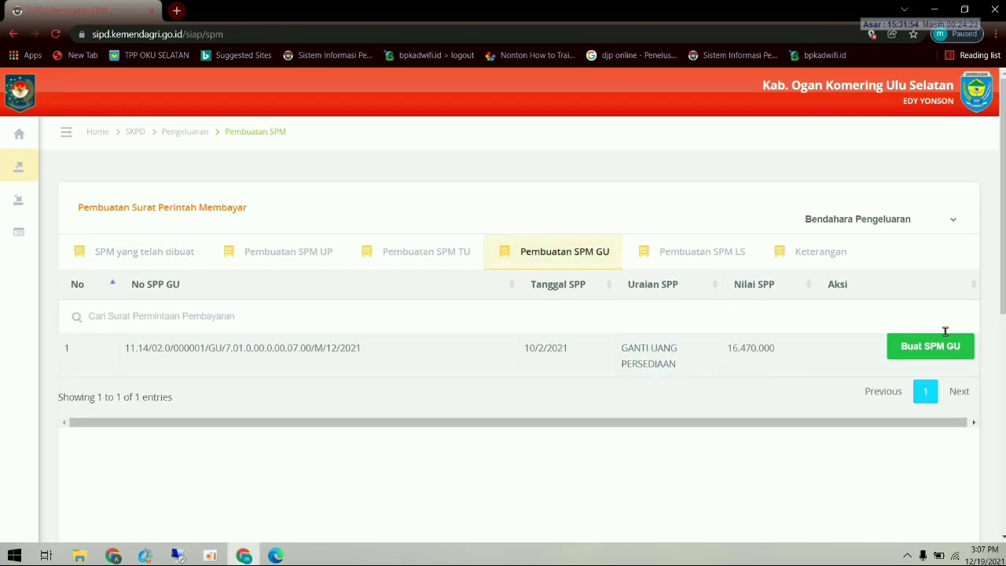
click(932, 347)
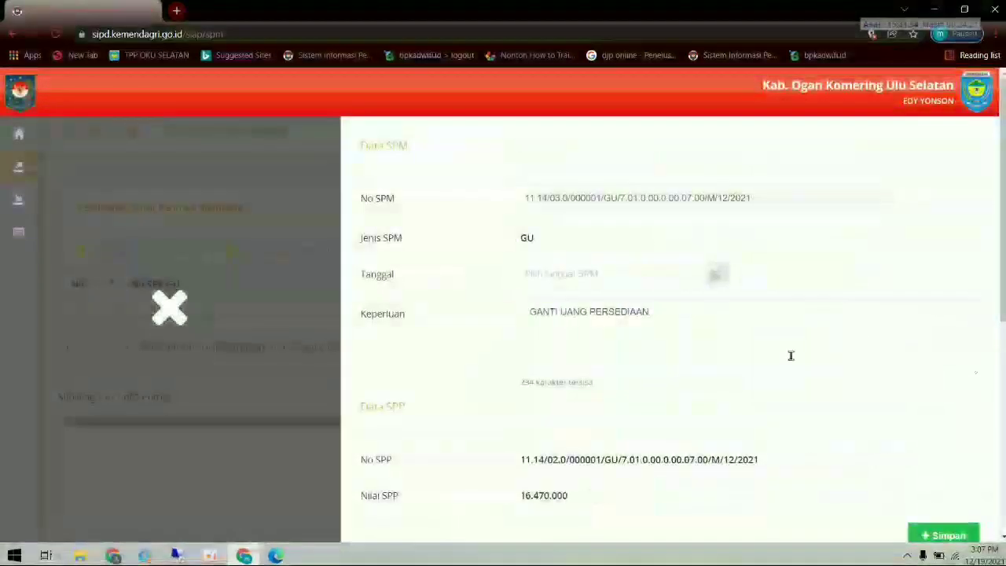
click(667, 274)
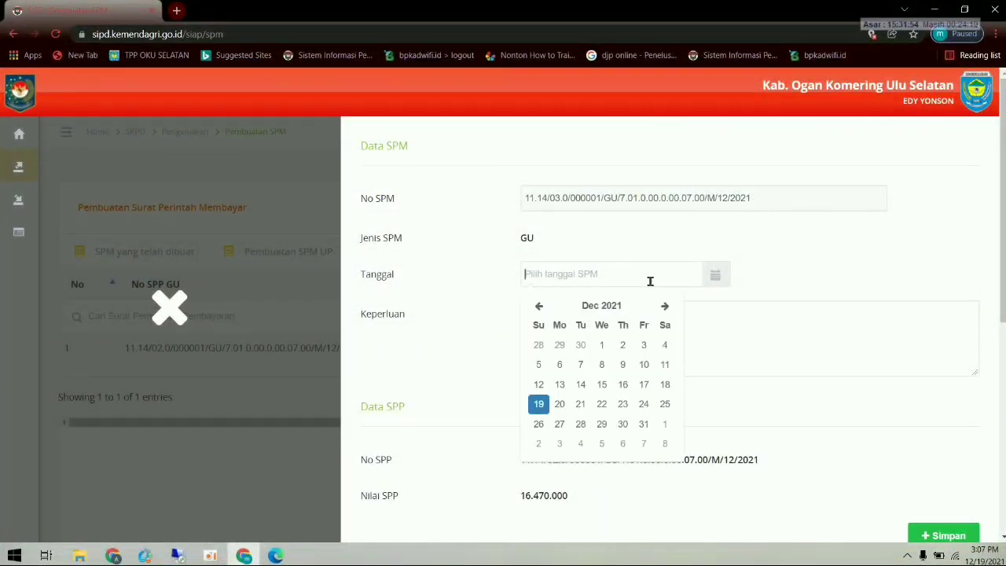
click(537, 305)
click(538, 306)
click(537, 306)
click(538, 306)
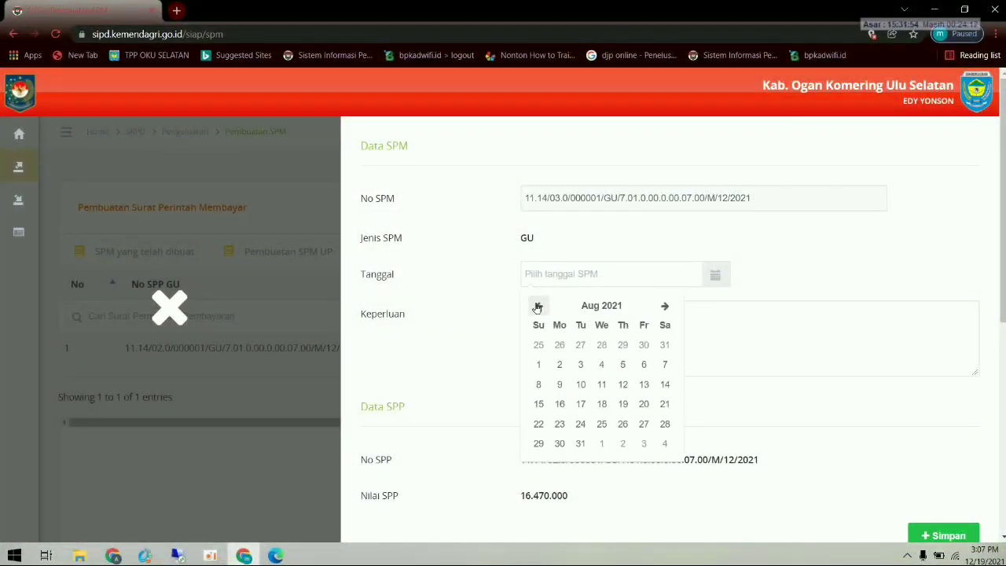
click(537, 306)
click(538, 306)
click(537, 306)
click(538, 306)
click(538, 305)
click(538, 306)
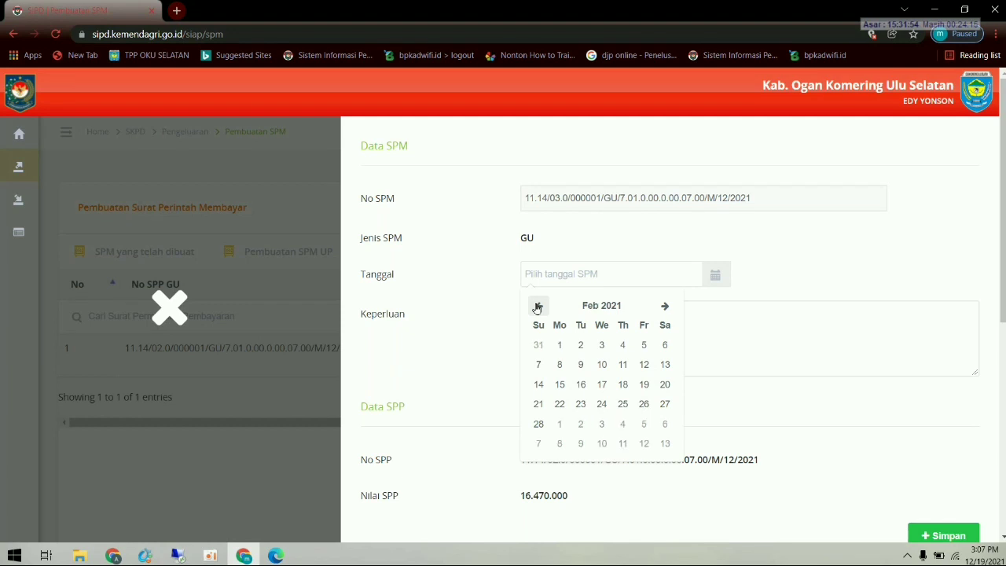
click(601, 364)
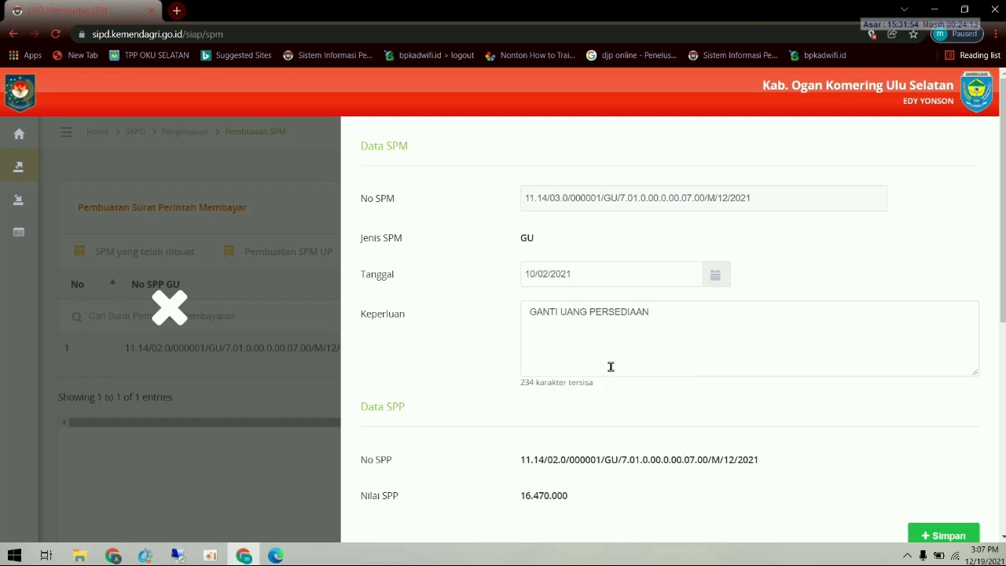
- Save the GU SPM with purpose GANTI UANG PERSEDIAAN and acknowledge the confirmation
scroll(610, 366, down, 1)
scroll(633, 385, down, 1)
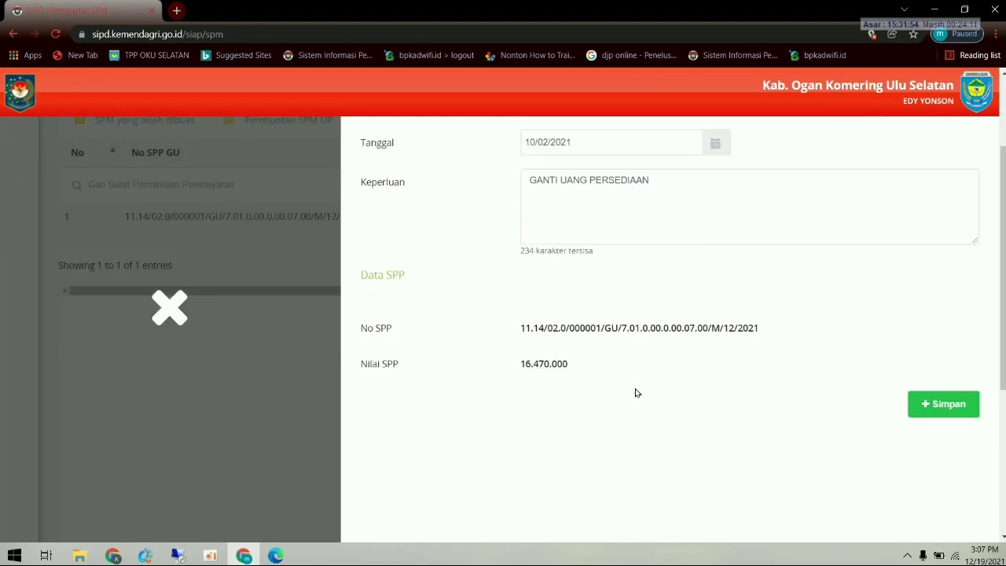
scroll(786, 407, up, 2)
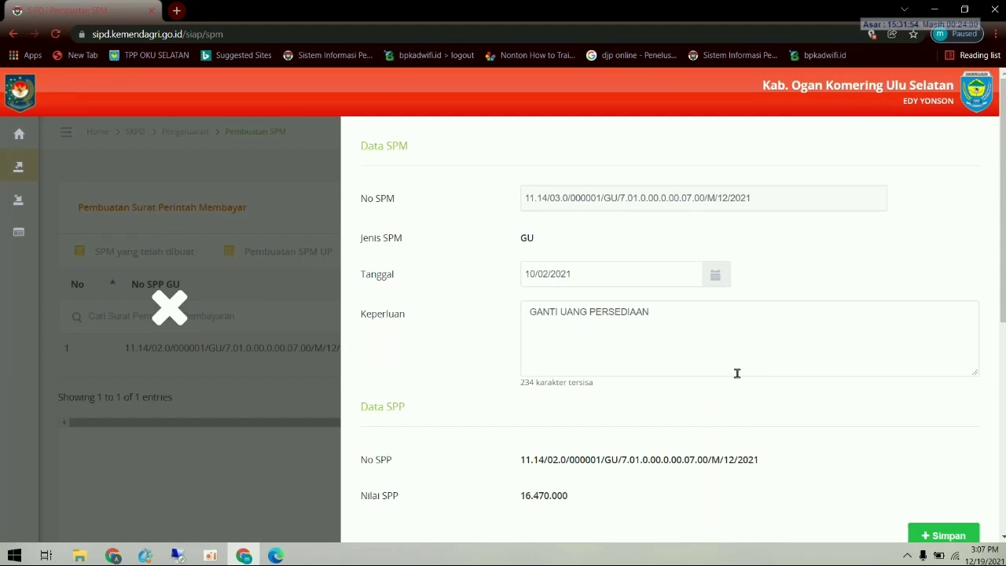
scroll(724, 397, down, 2)
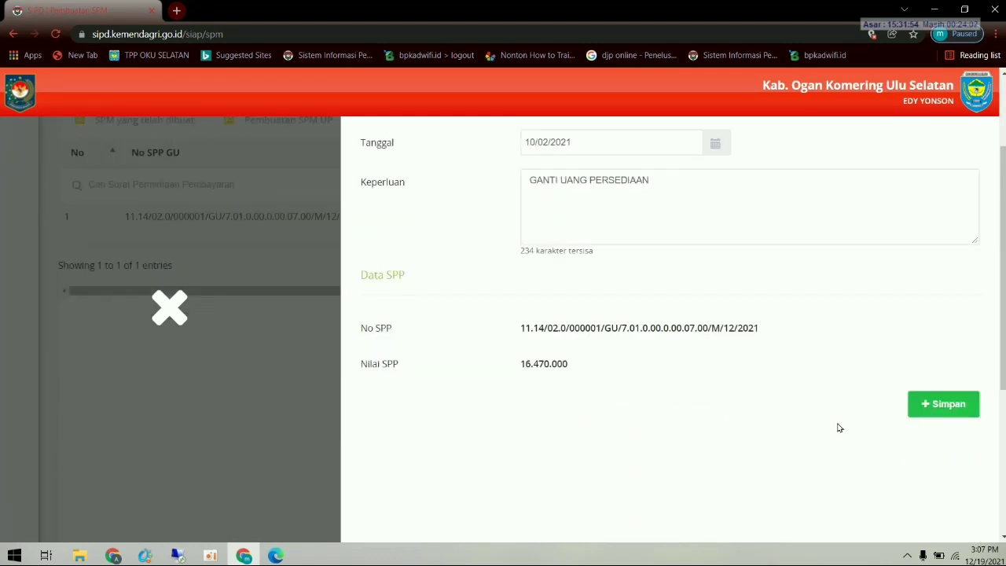
click(941, 404)
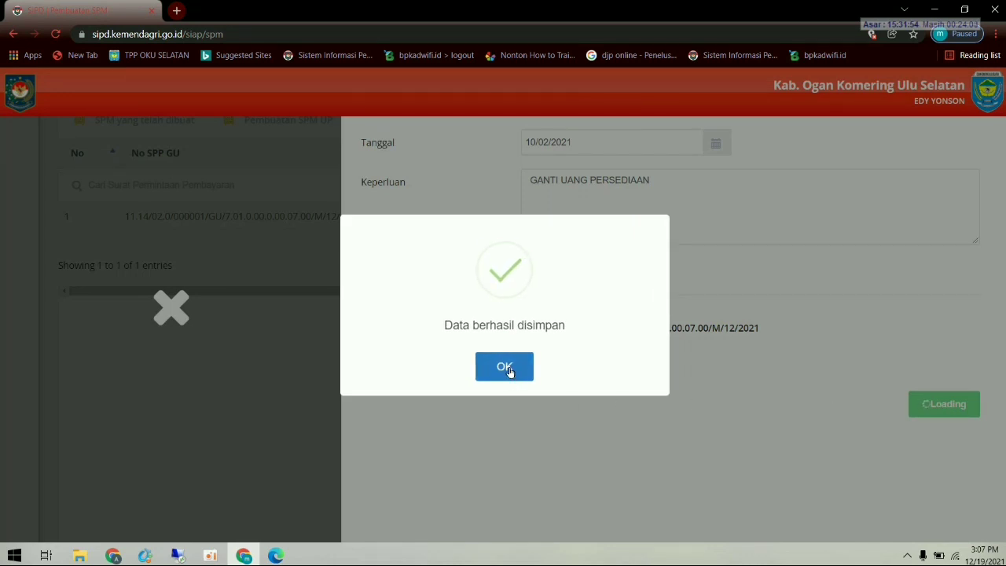
click(508, 370)
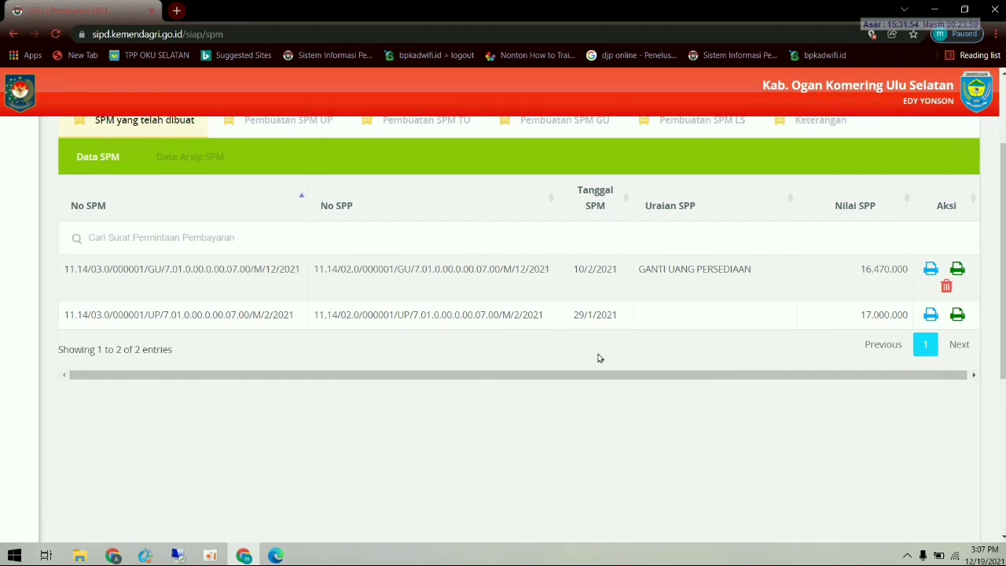
click(931, 269)
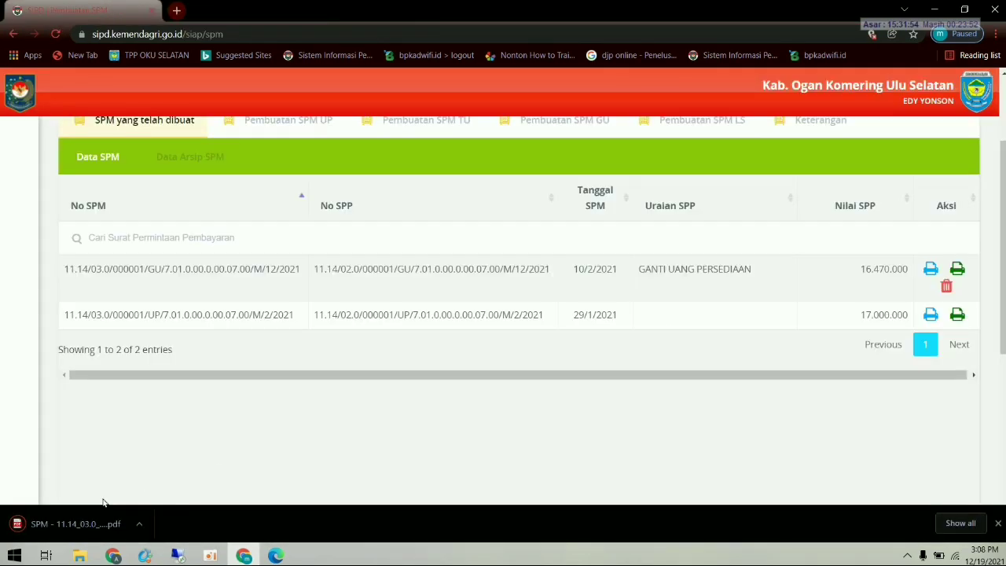
click(67, 524)
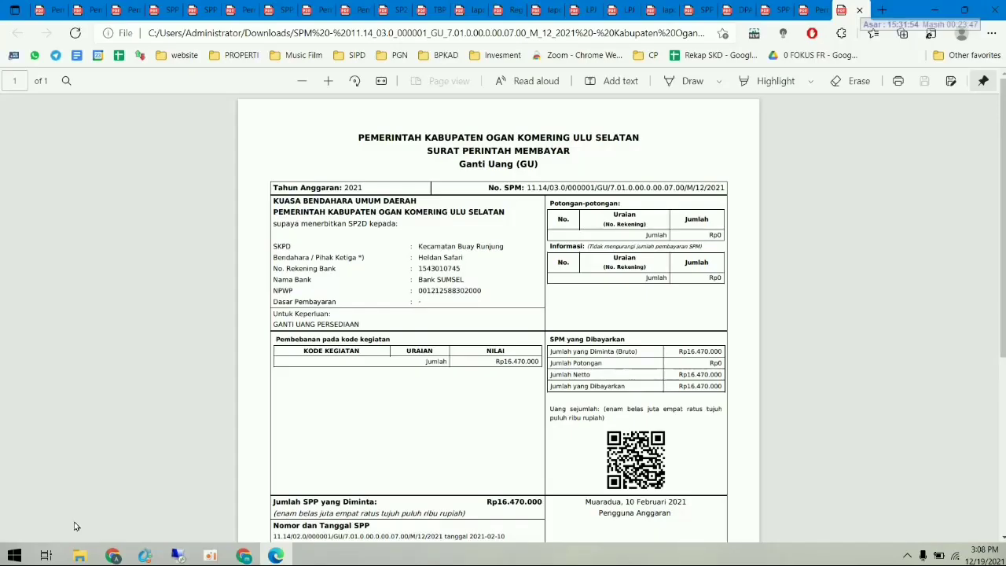
scroll(571, 432, down, 1)
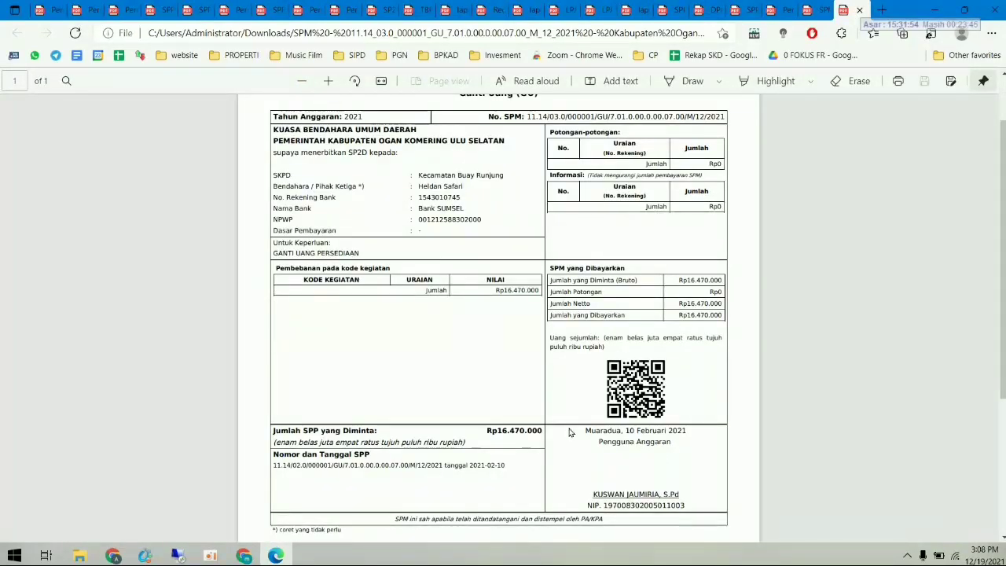
scroll(571, 432, up, 1)
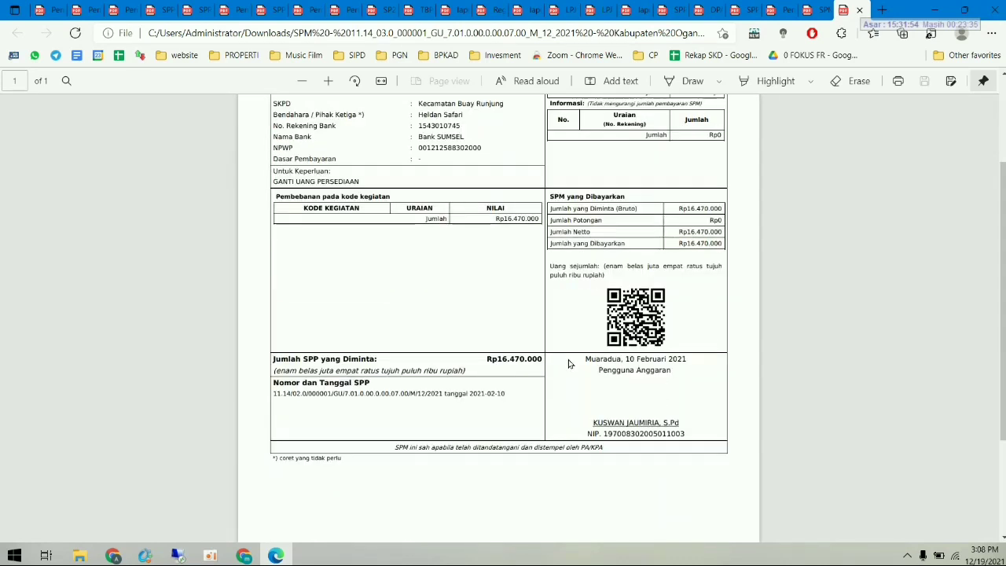
scroll(568, 349, down, 2)
scroll(582, 390, up, 1)
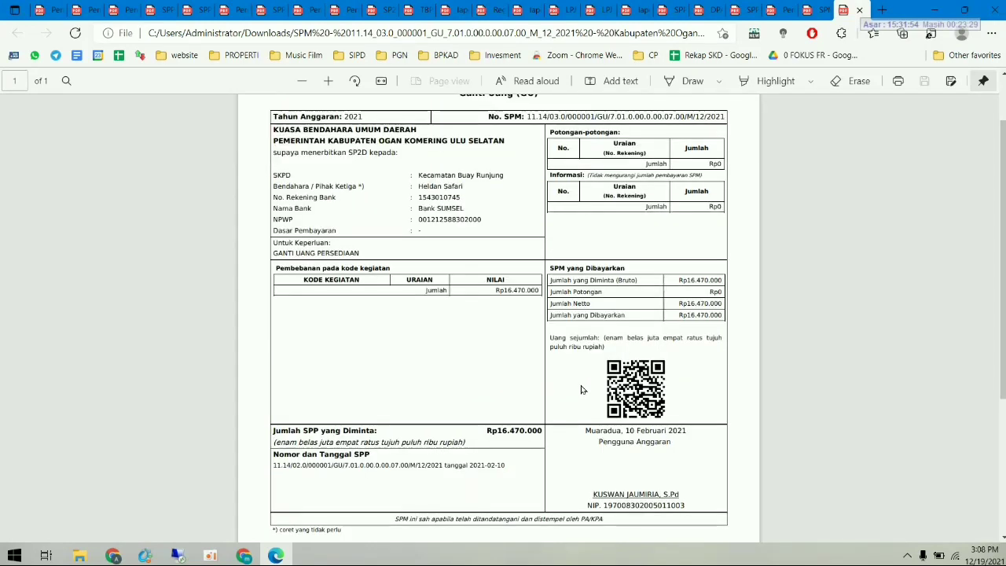
scroll(582, 390, up, 1)
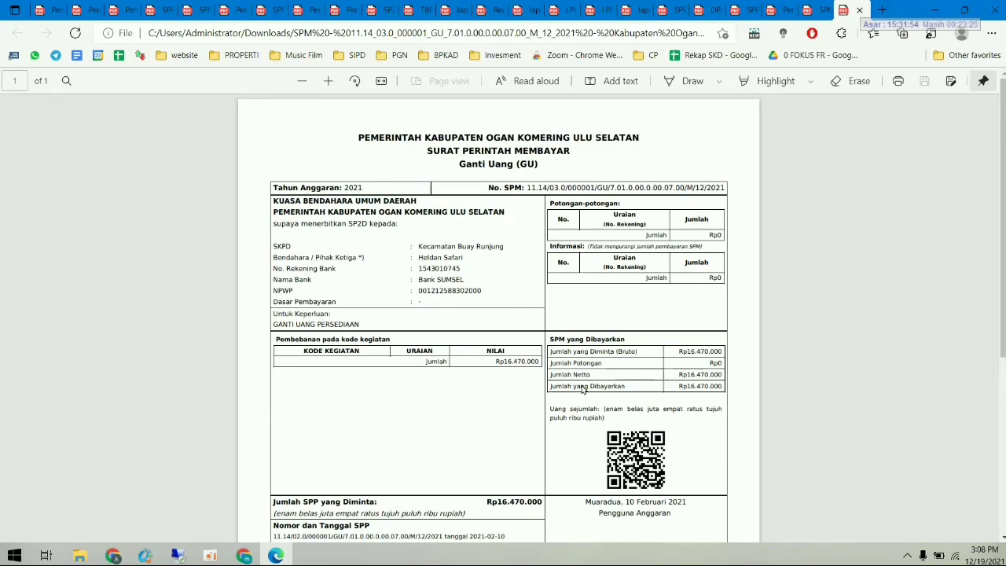
scroll(582, 390, down, 2)
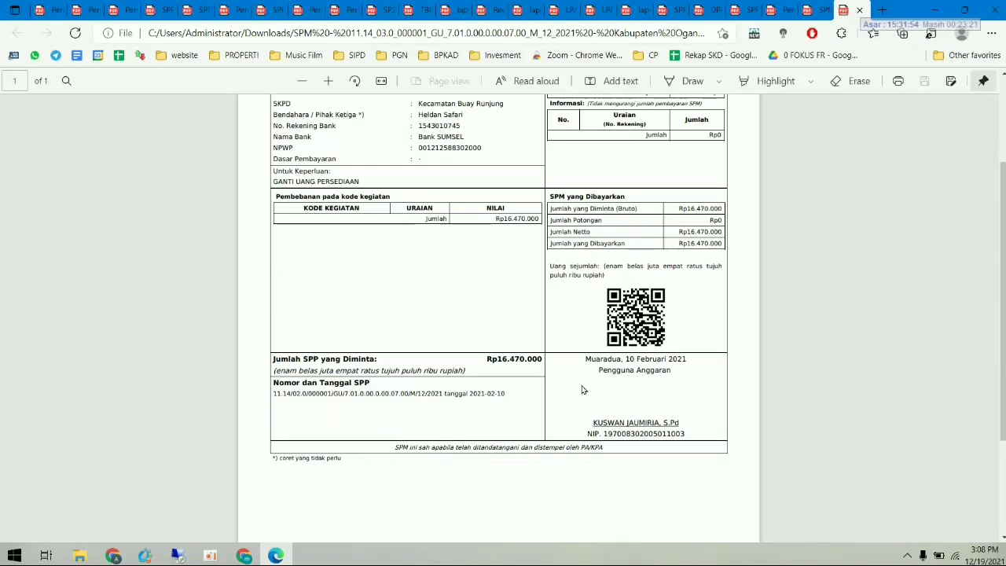
scroll(582, 390, up, 2)
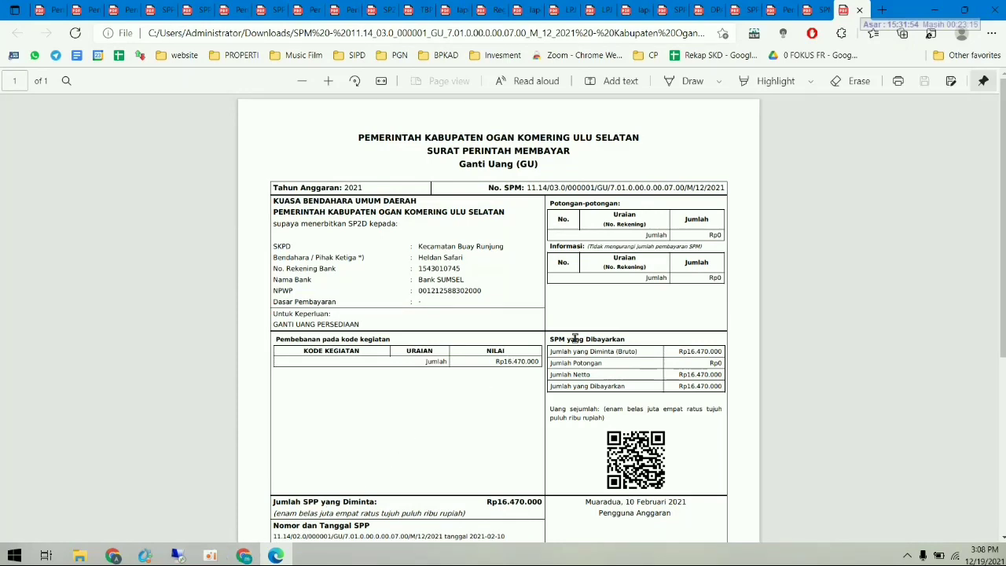
- Back in Chrome, log out of SIPD and sign in with the Pengguna Anggaran's saved account
click(244, 556)
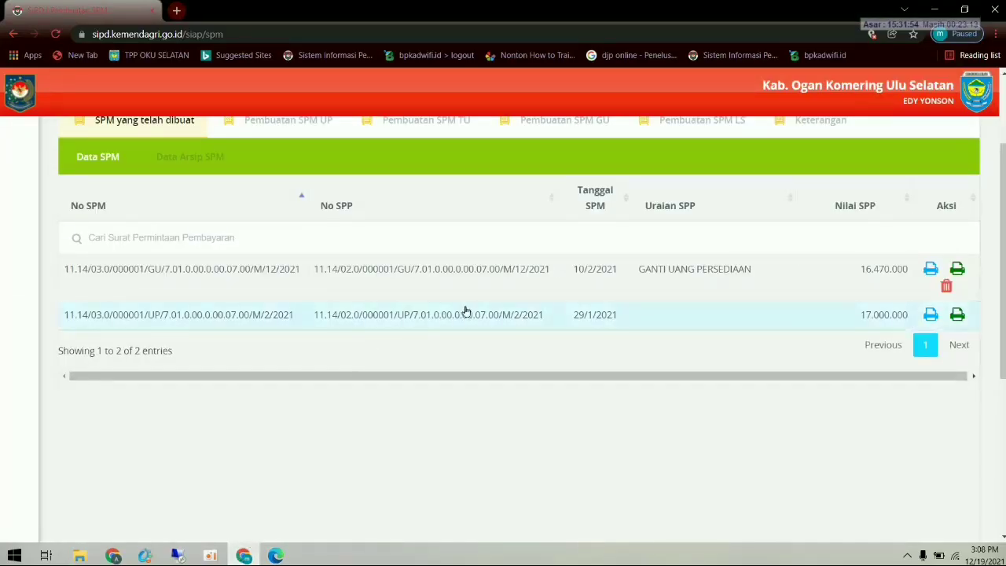
scroll(477, 320, up, 2)
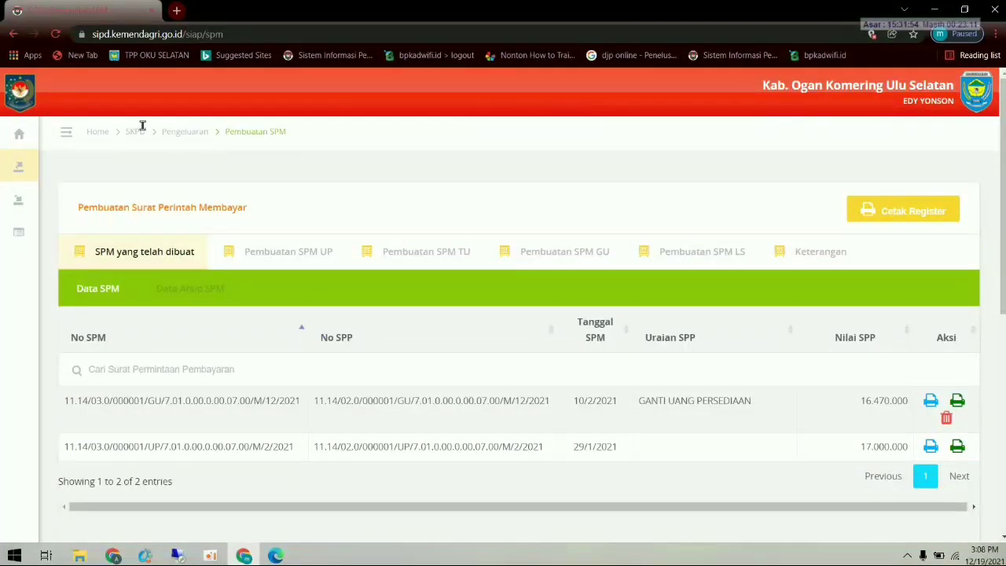
click(66, 133)
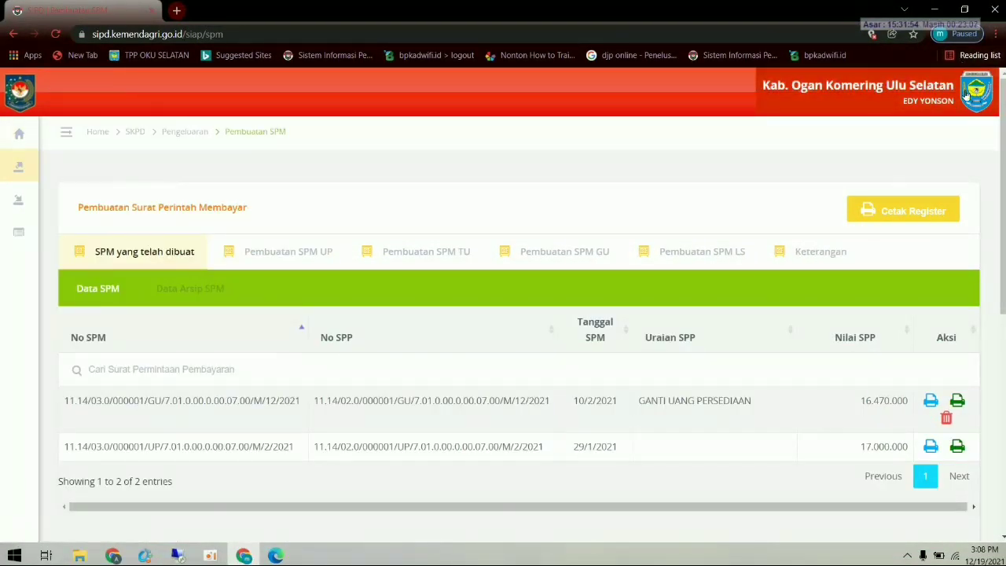
click(902, 181)
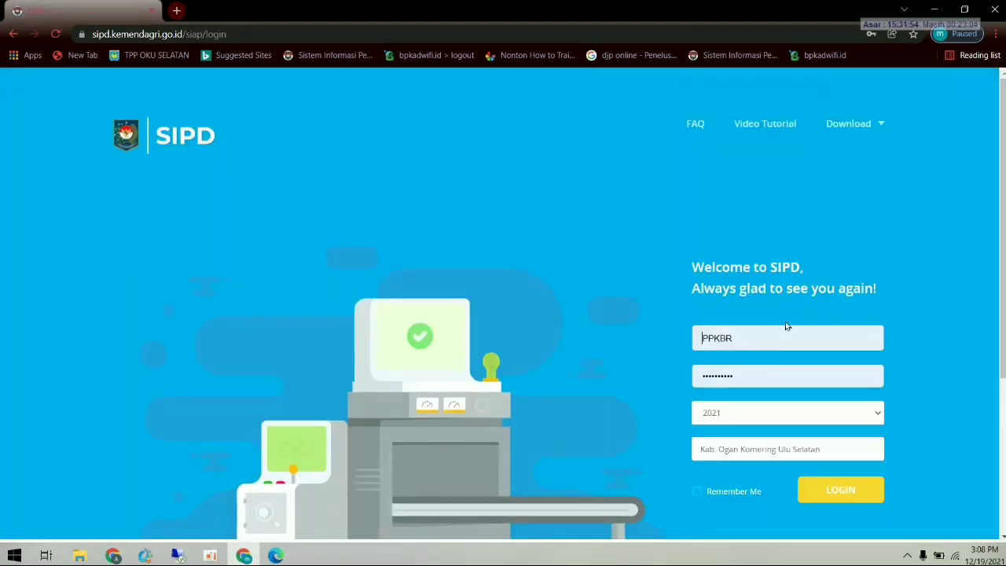
click(761, 332)
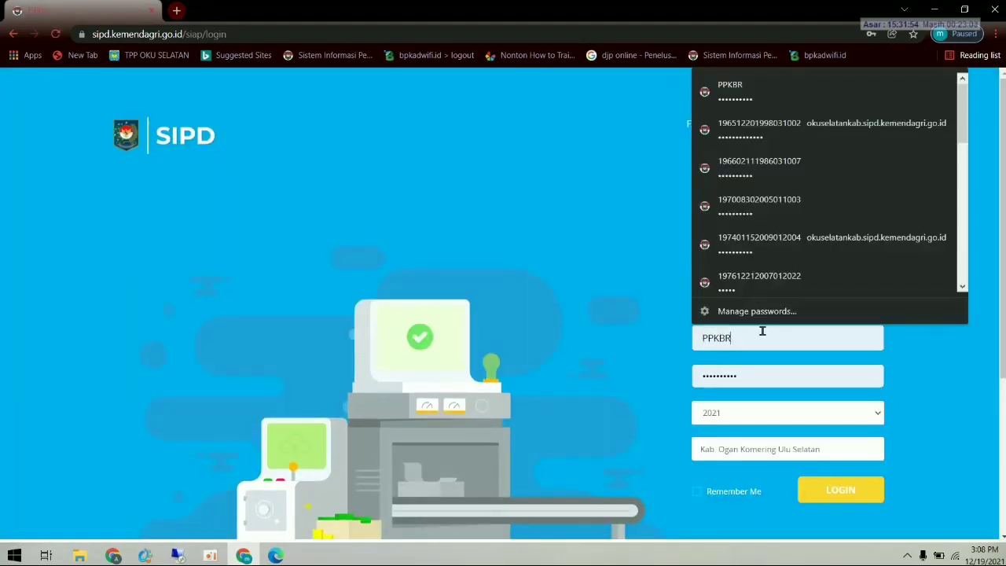
click(766, 233)
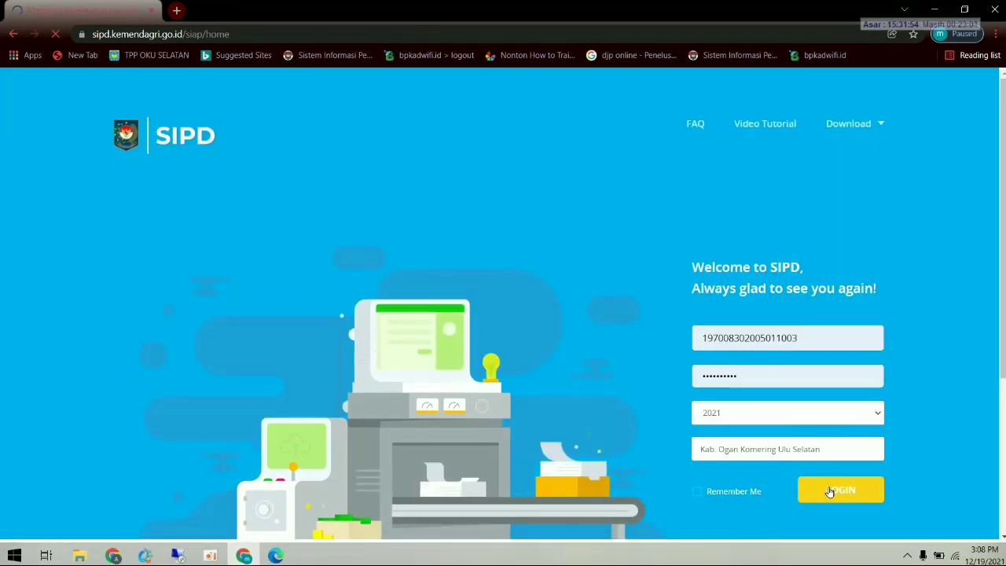
click(833, 489)
- Open Pembuatan SPTJM SPM, check the Hasil tab, then return to Buat showing the 16.470.000 GU SPM
mouse_move(72, 181)
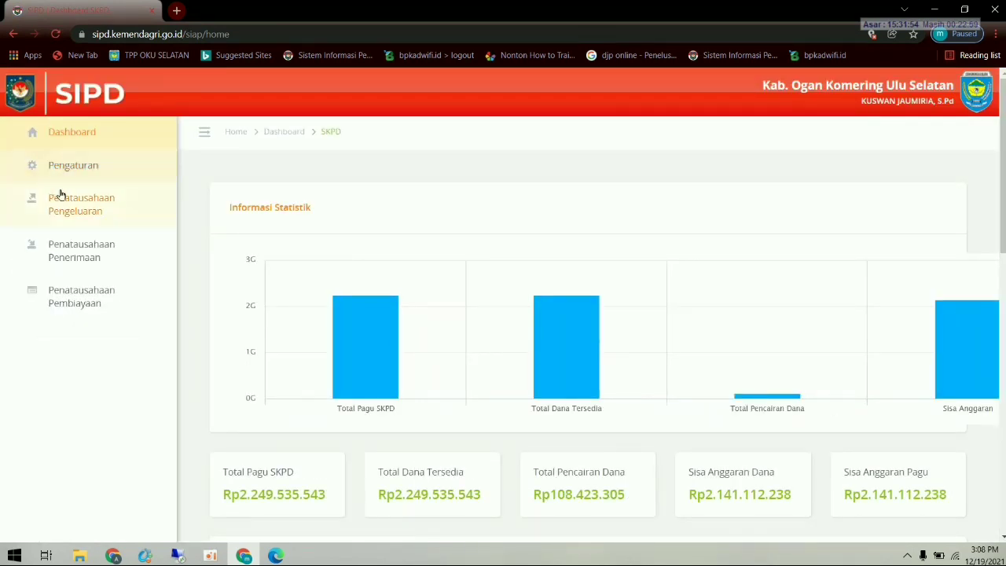
click(71, 203)
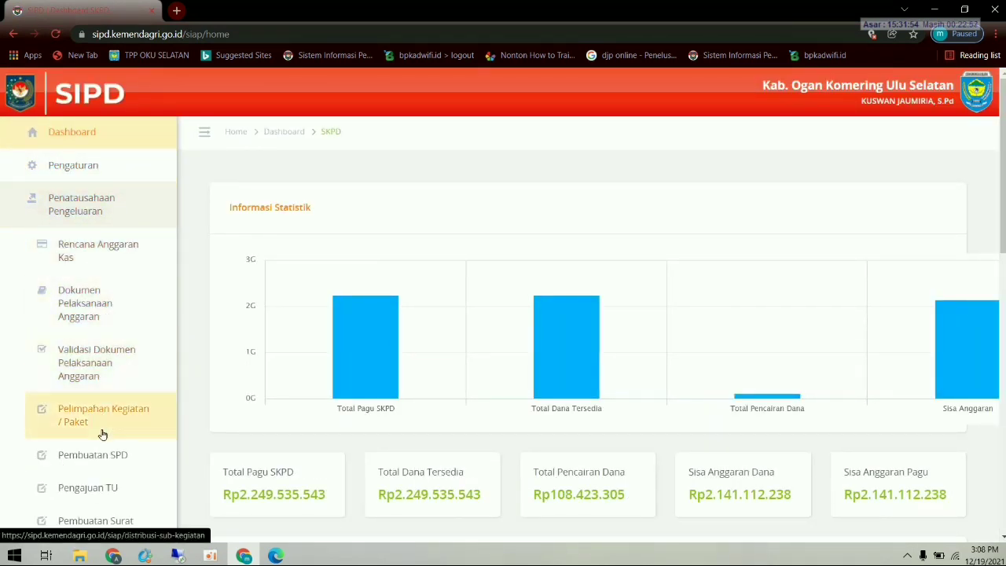
scroll(101, 433, down, 1)
scroll(127, 473, down, 1)
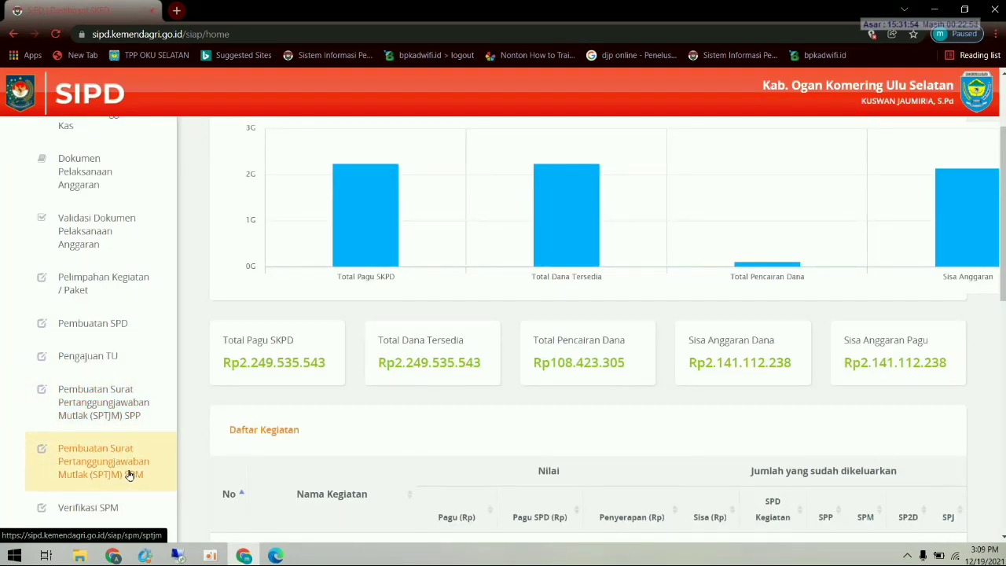
click(129, 474)
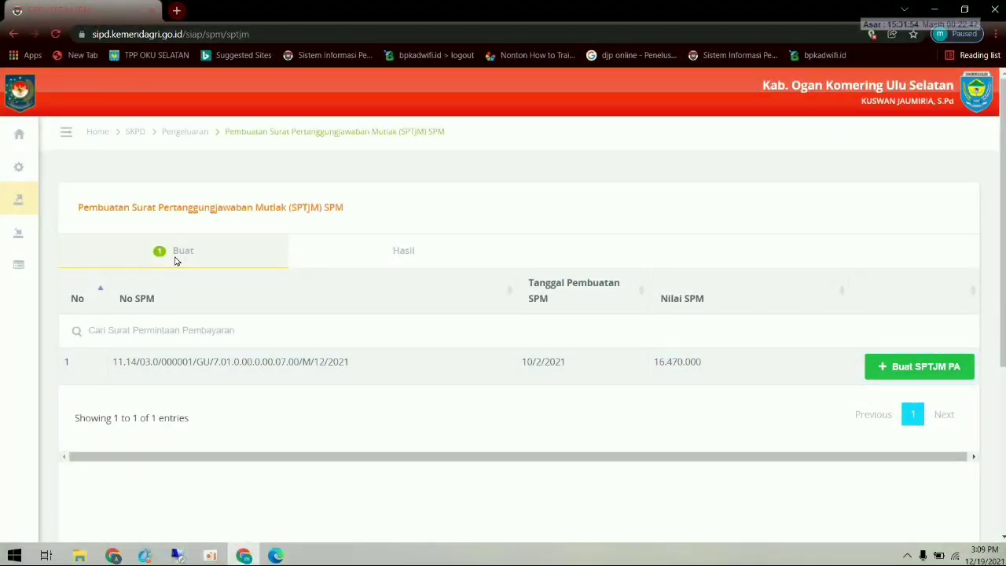
click(387, 260)
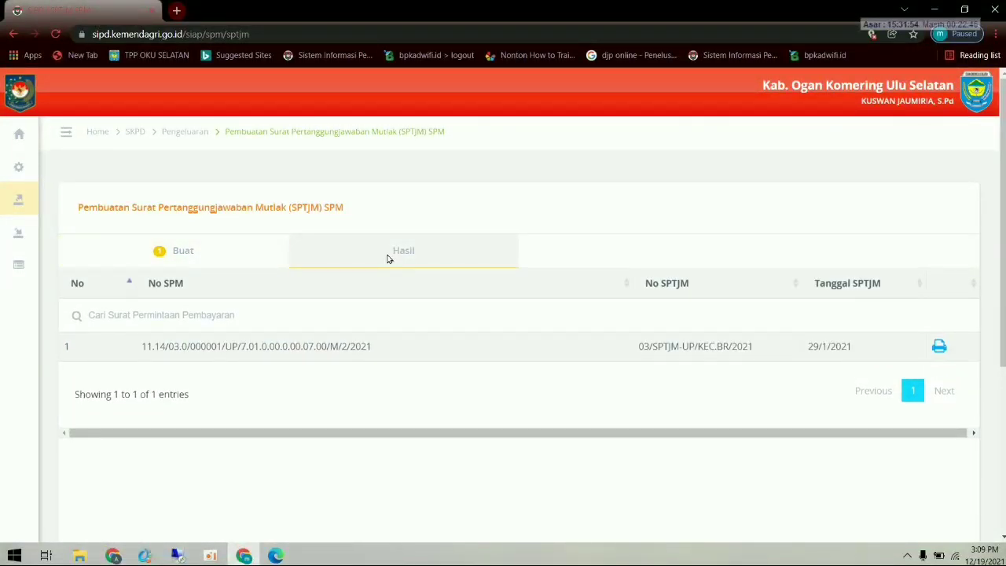
click(228, 250)
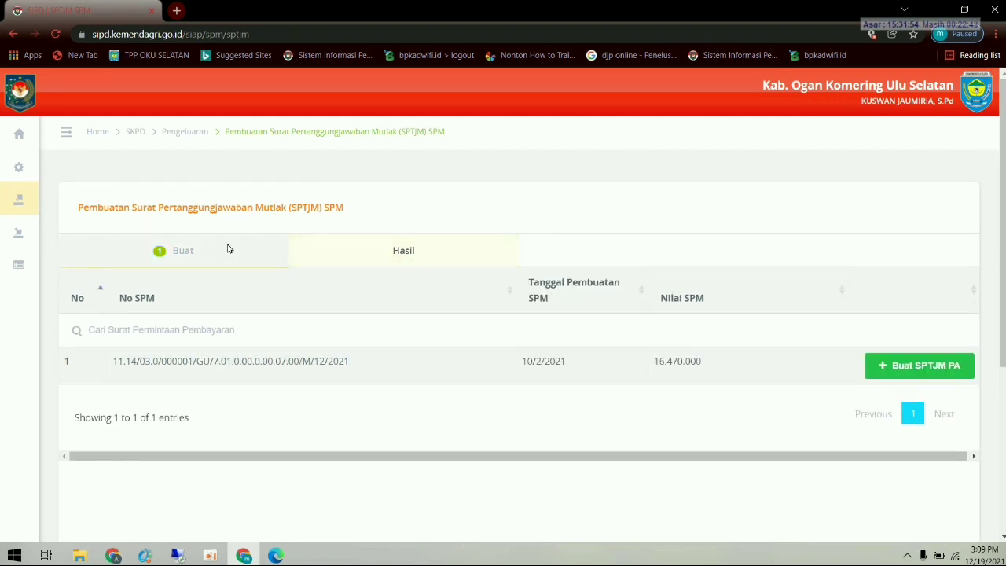
- Start a PA SPTJM for the GU SPM and enter number 02/SPTJM SPM/2021
click(930, 373)
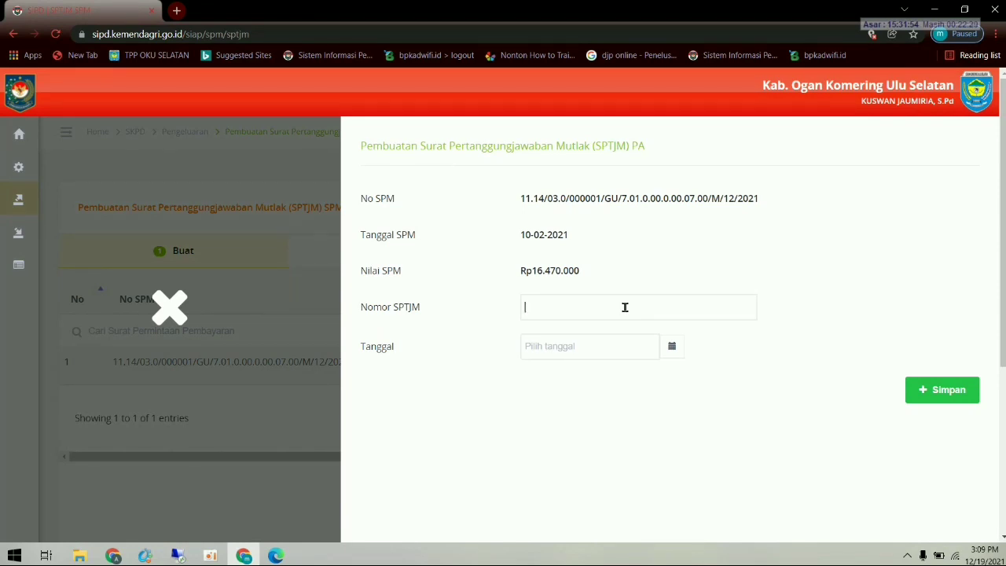
text(02/SPTJM SPM/2021)
- Date the SPTJM 10 February 2021 and save it
click(589, 352)
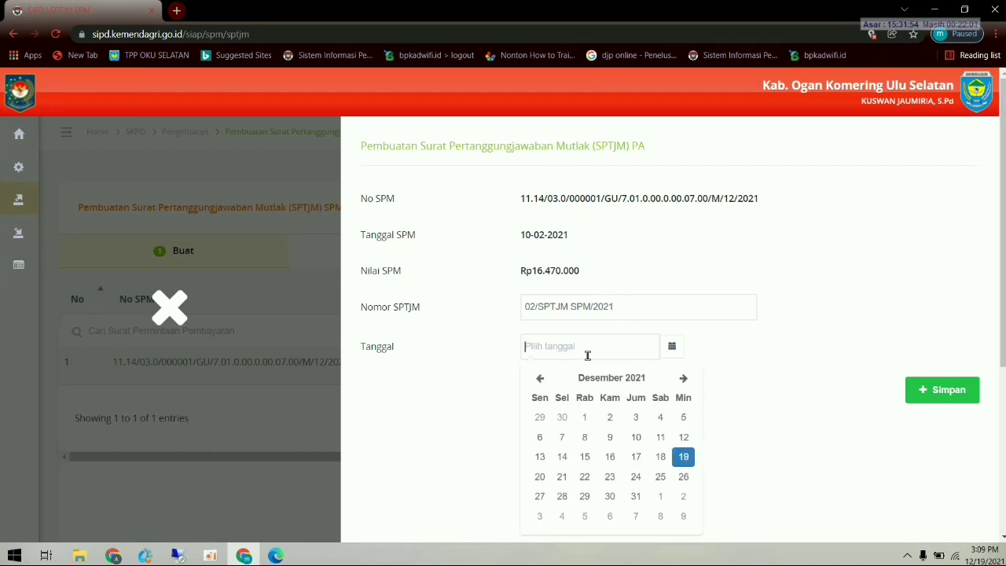
double_click(542, 380)
click(543, 380)
triple_click(543, 381)
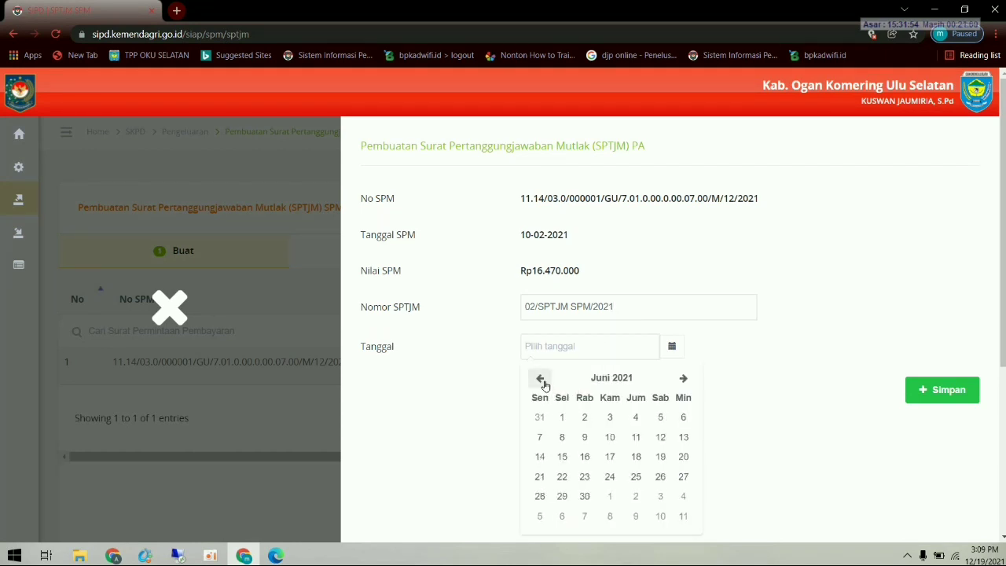
click(543, 381)
click(543, 380)
click(542, 381)
click(543, 381)
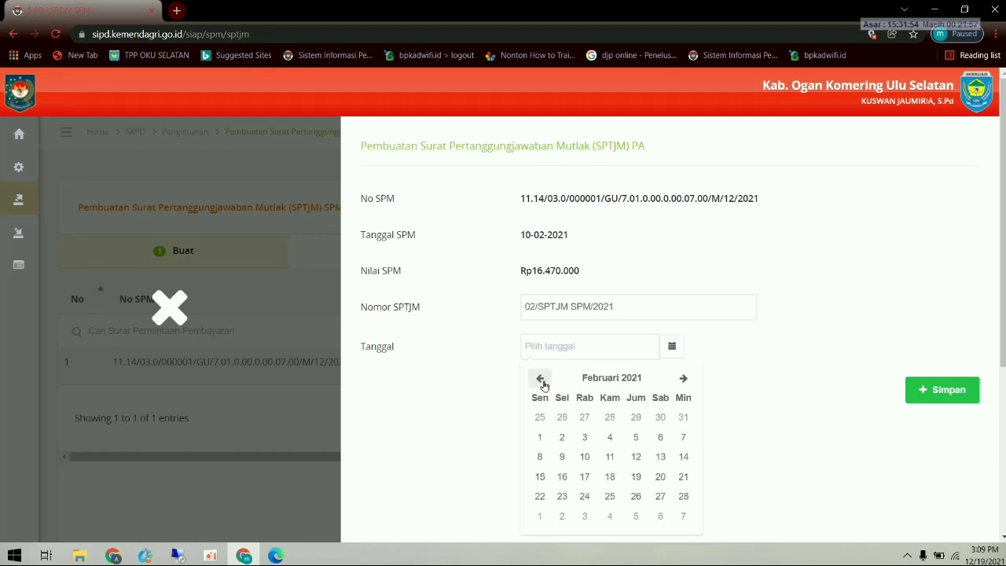
click(543, 380)
click(683, 379)
click(596, 456)
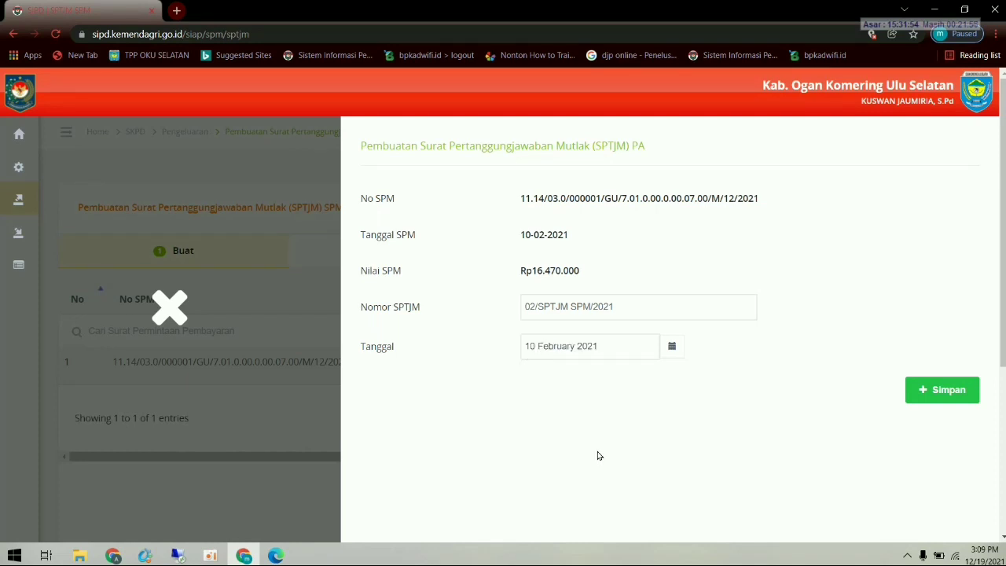
click(937, 391)
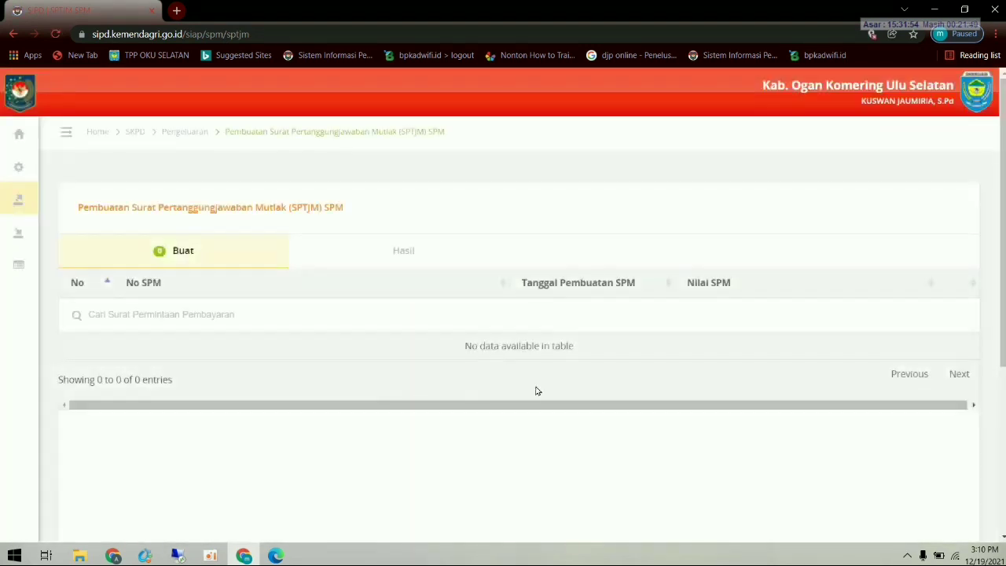
- Print SPTJM 02/SPTJM SPM/2021 from the Hasil list and open its Pernyataan Pengajuan PDF
click(402, 260)
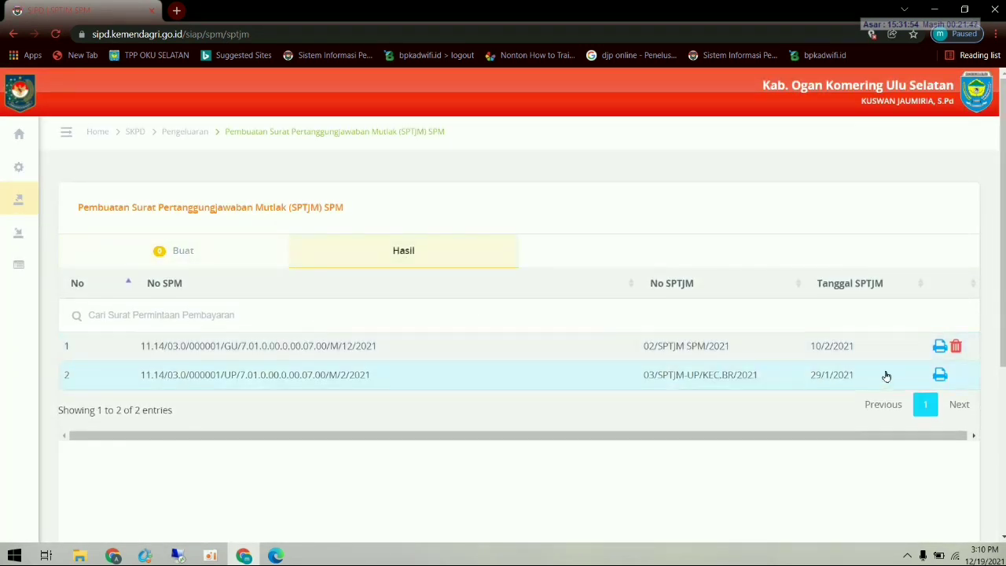
click(940, 347)
click(66, 527)
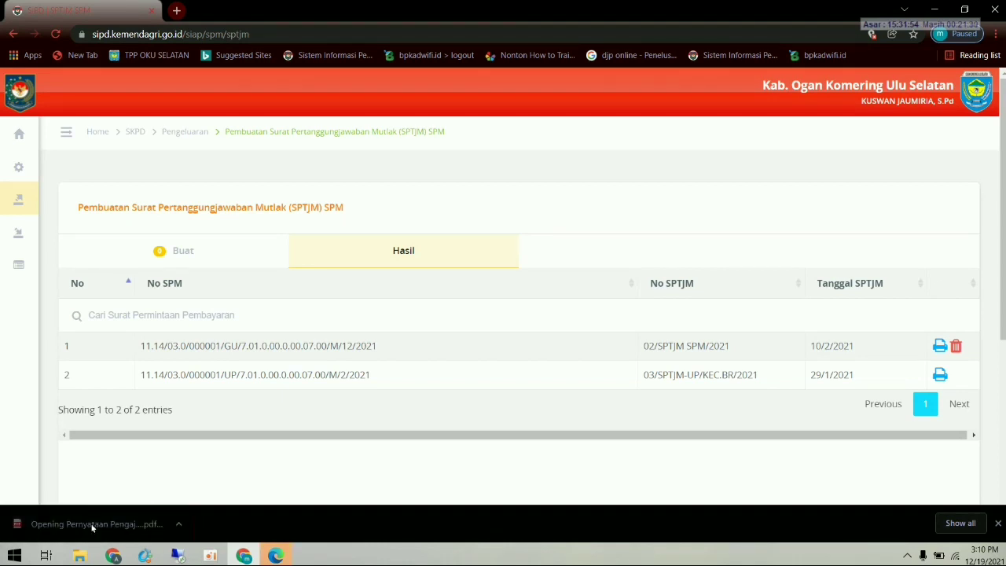
click(288, 558)
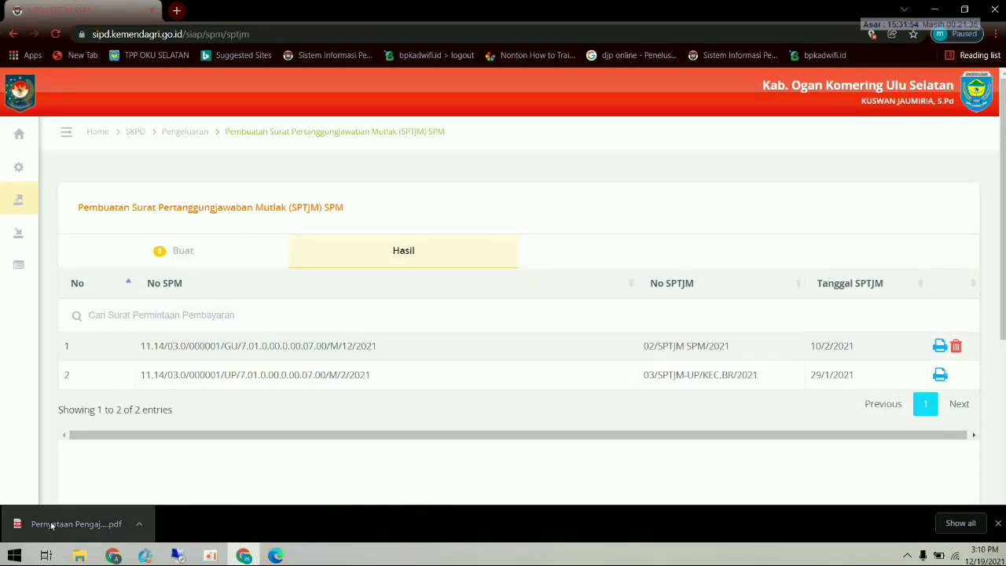
click(51, 525)
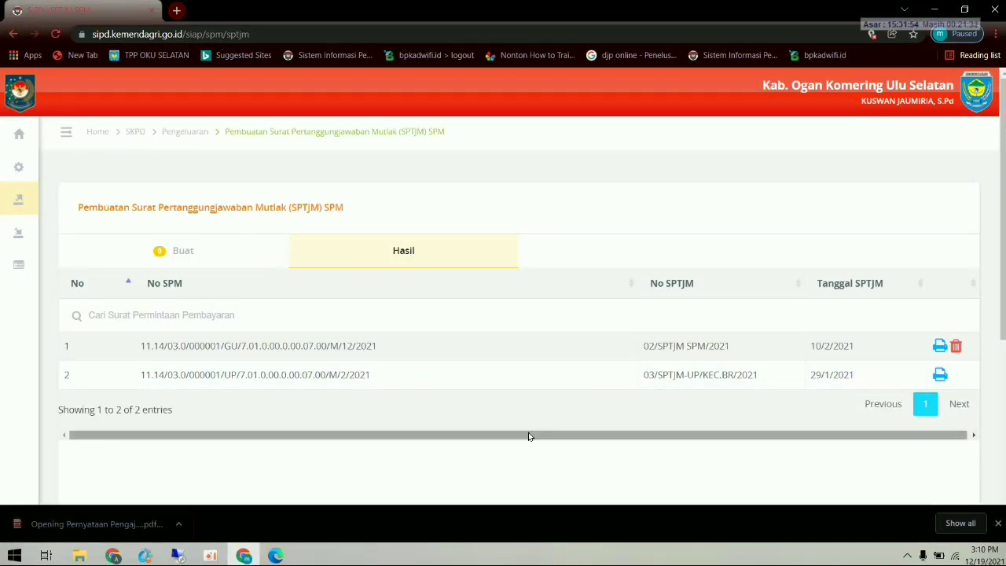